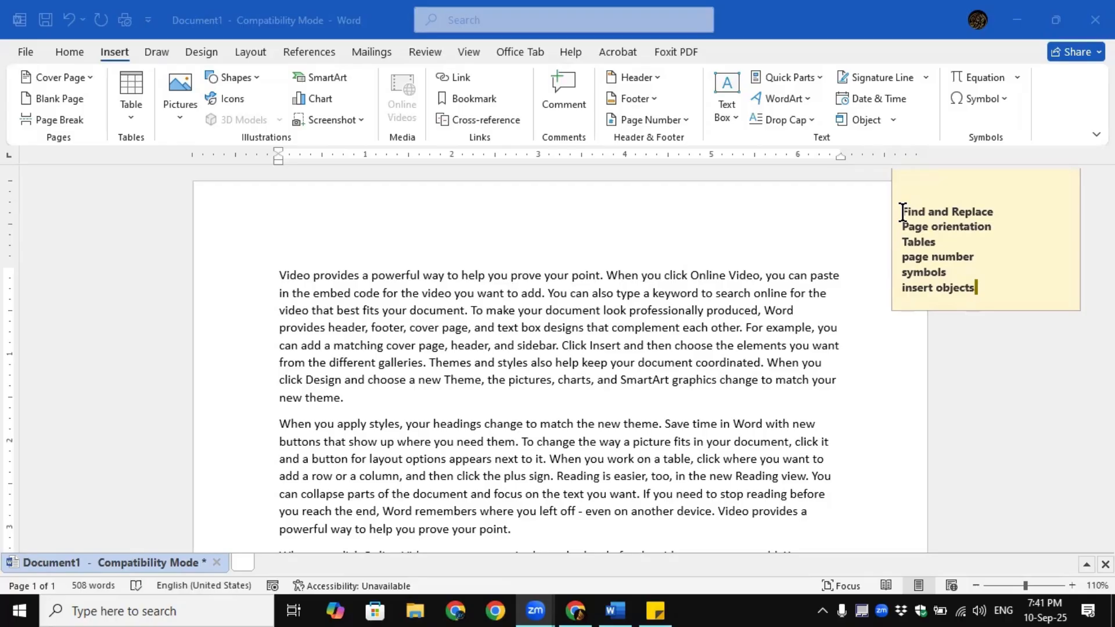
Review the topic list on the sticky note, move the note clear of the page, and highlight Find and Replace
{"action": "left_click_drag", "start_coordinate": [899, 226], "coordinate": [999, 227]}
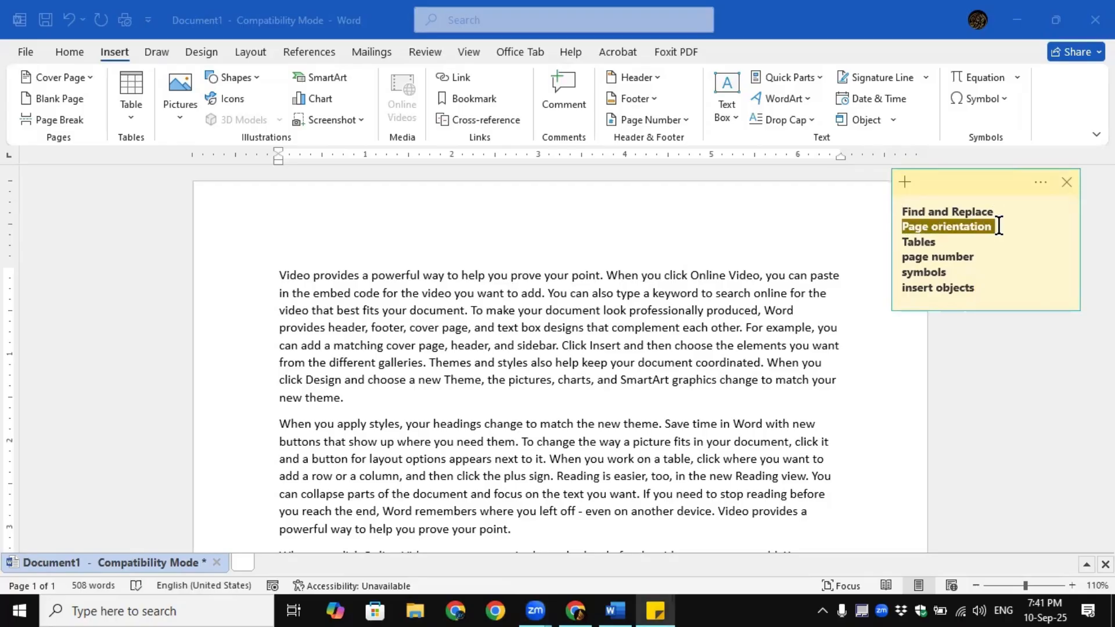
{"action": "left_click", "coordinate": [914, 242]}
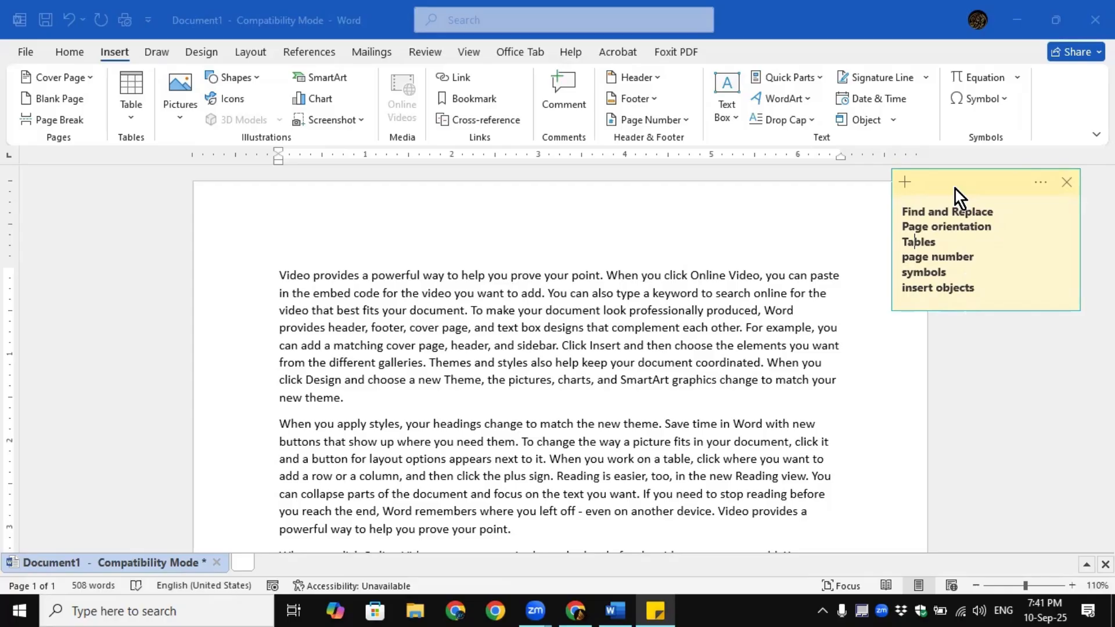
{"action": "left_click_drag", "start_coordinate": [956, 188], "coordinate": [985, 244]}
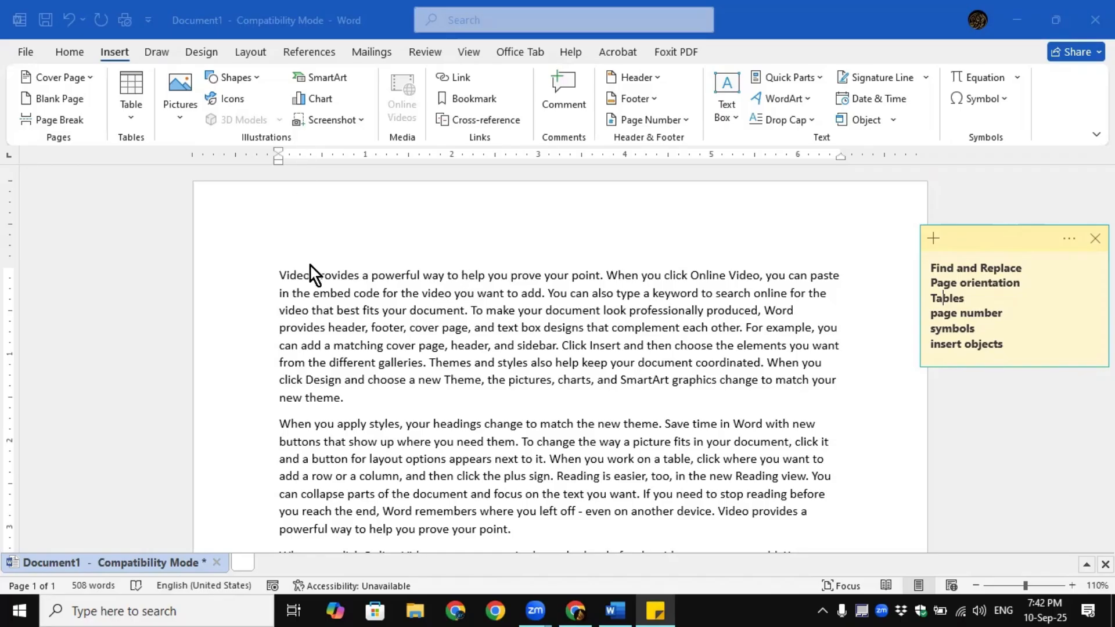
{"action": "left_click_drag", "start_coordinate": [931, 265], "coordinate": [1012, 265]}
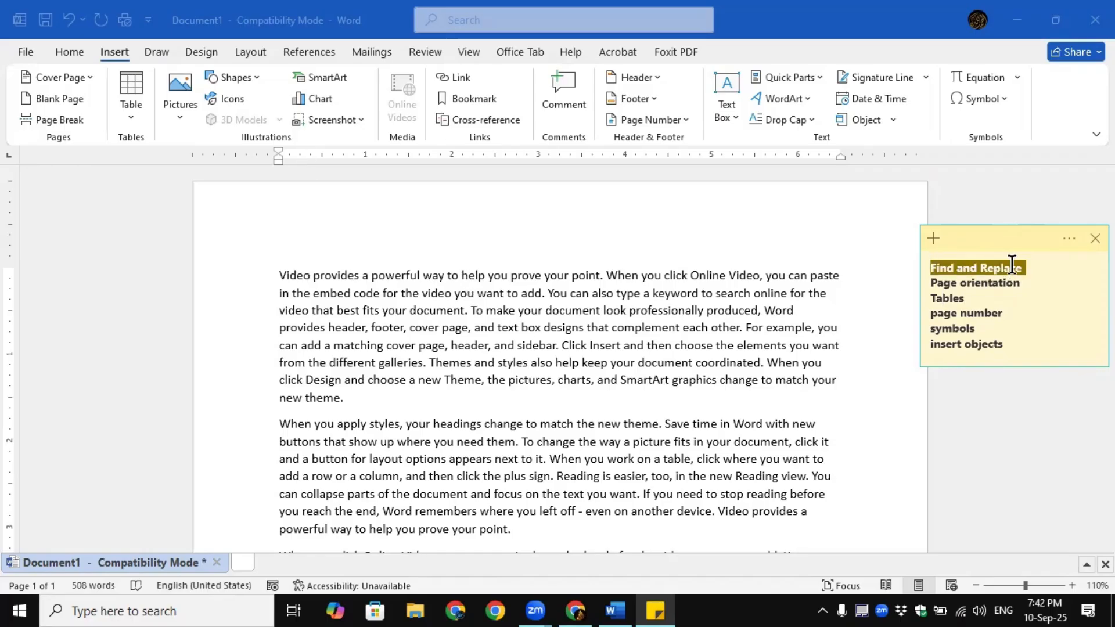
{"action": "left_click", "coordinate": [819, 239]}
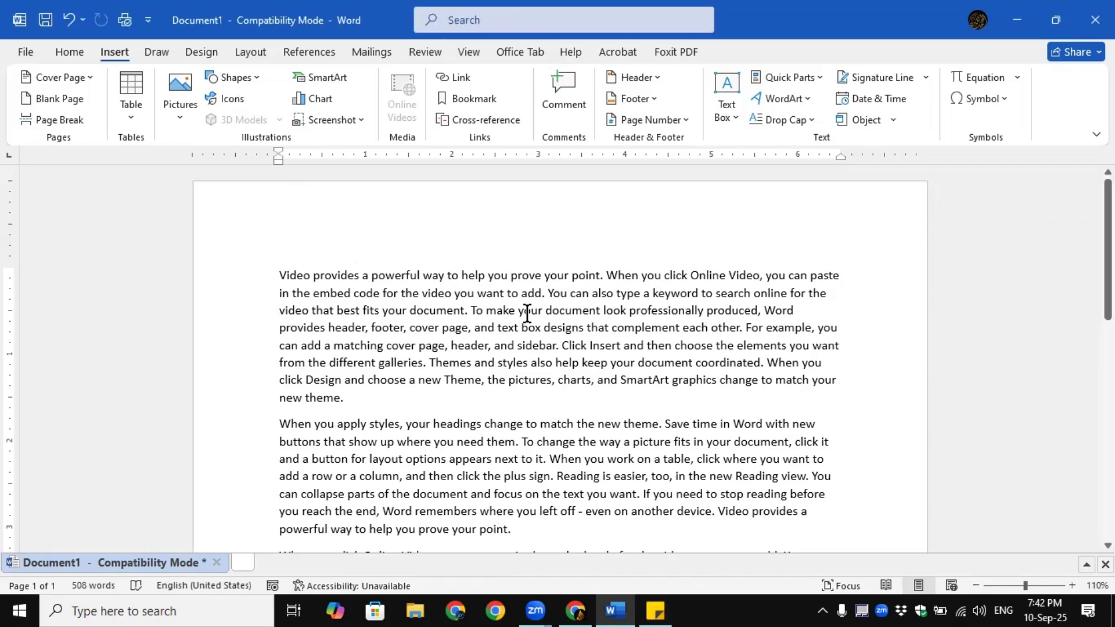
Examine the document's paragraphs at an enlarged zoom, from the first paragraph down to the last and back
{"action": "scroll", "coordinate": [527, 314], "scroll_direction": "up", "scroll_amount": 10}
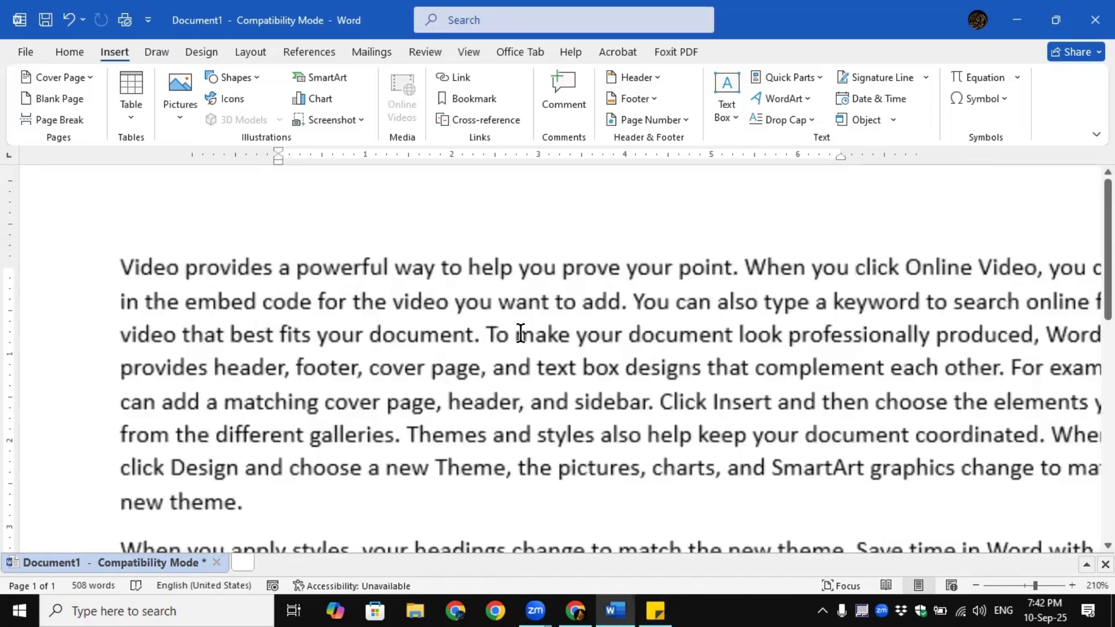
{"action": "scroll", "coordinate": [521, 334], "scroll_direction": "up", "scroll_amount": 2}
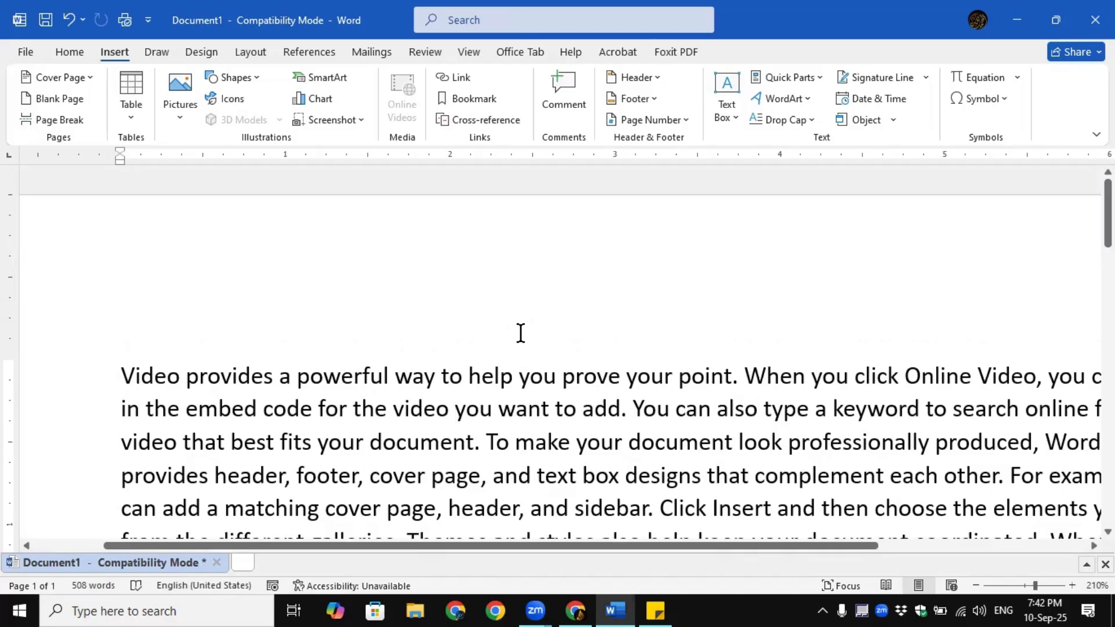
{"action": "scroll", "coordinate": [521, 334], "scroll_direction": "down", "scroll_amount": 1}
{"action": "scroll", "coordinate": [521, 334], "scroll_direction": "down", "scroll_amount": 5}
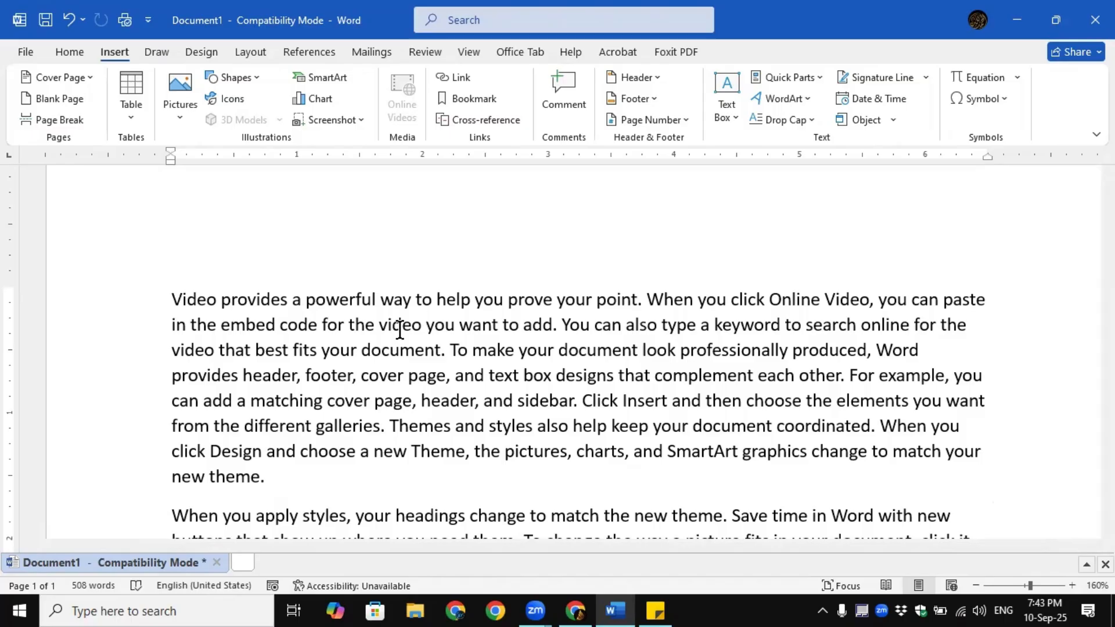
{"action": "scroll", "coordinate": [302, 395], "scroll_direction": "down", "scroll_amount": 4}
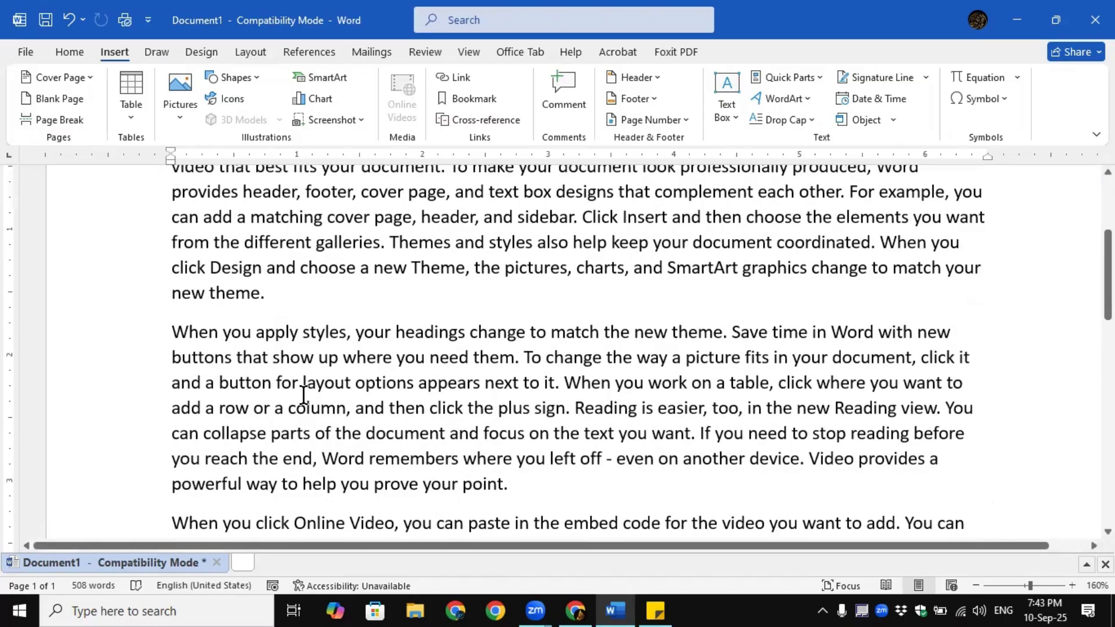
{"action": "scroll", "coordinate": [303, 395], "scroll_direction": "down", "scroll_amount": 10}
{"action": "scroll", "coordinate": [303, 395], "scroll_direction": "up", "scroll_amount": 7}
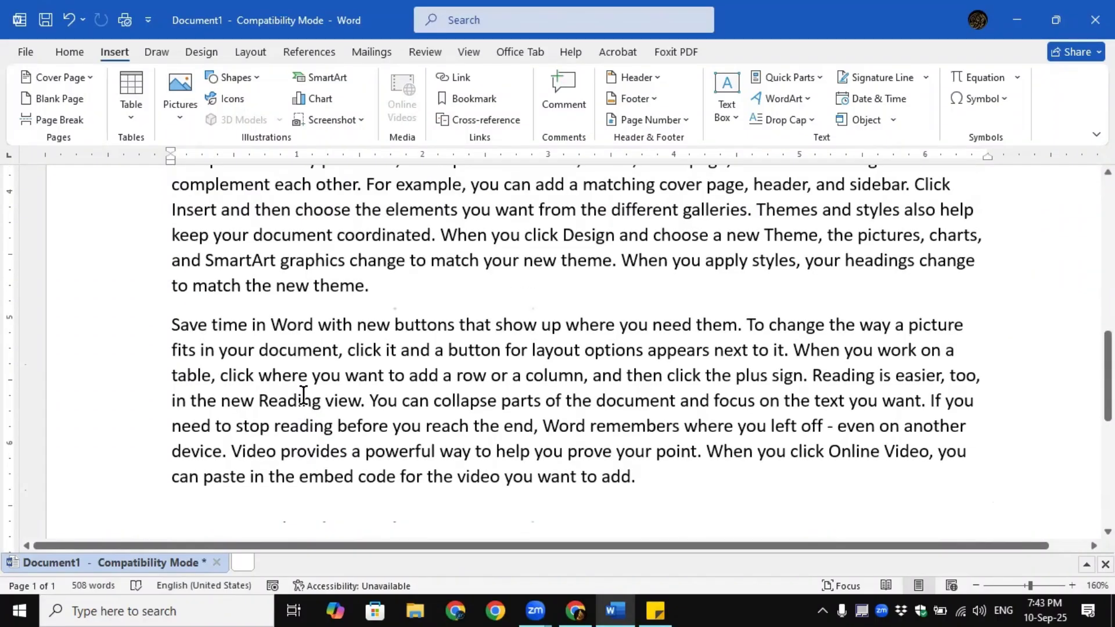
{"action": "scroll", "coordinate": [303, 395], "scroll_direction": "up", "scroll_amount": 1}
{"action": "scroll", "coordinate": [303, 395], "scroll_direction": "up", "scroll_amount": 6}
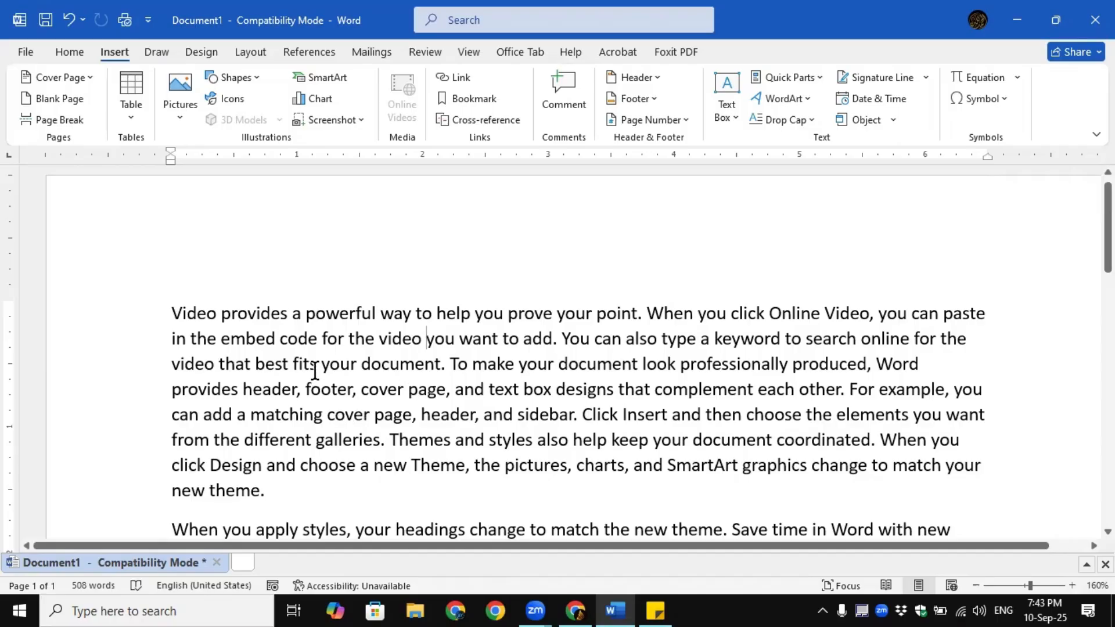
Highlight occurrences of the word "Video" in the first paragraph as an example of text to find
{"action": "scroll", "coordinate": [314, 370], "scroll_direction": "down", "scroll_amount": 2}
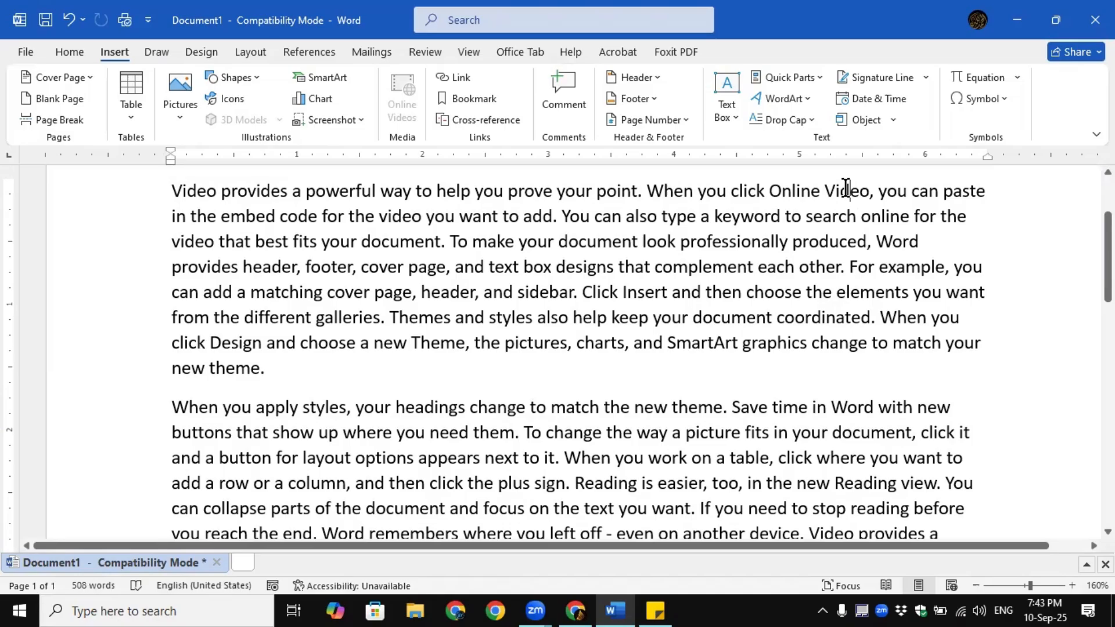
{"action": "double_click", "coordinate": [846, 190]}
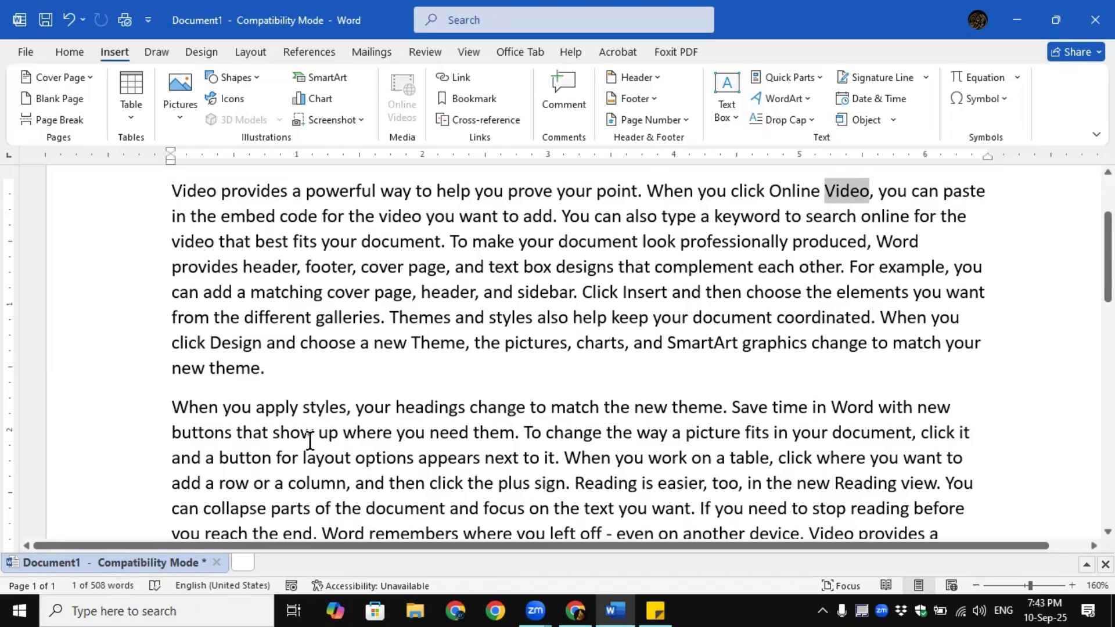
{"action": "scroll", "coordinate": [250, 349], "scroll_direction": "up", "scroll_amount": 1}
{"action": "double_click", "coordinate": [190, 247]}
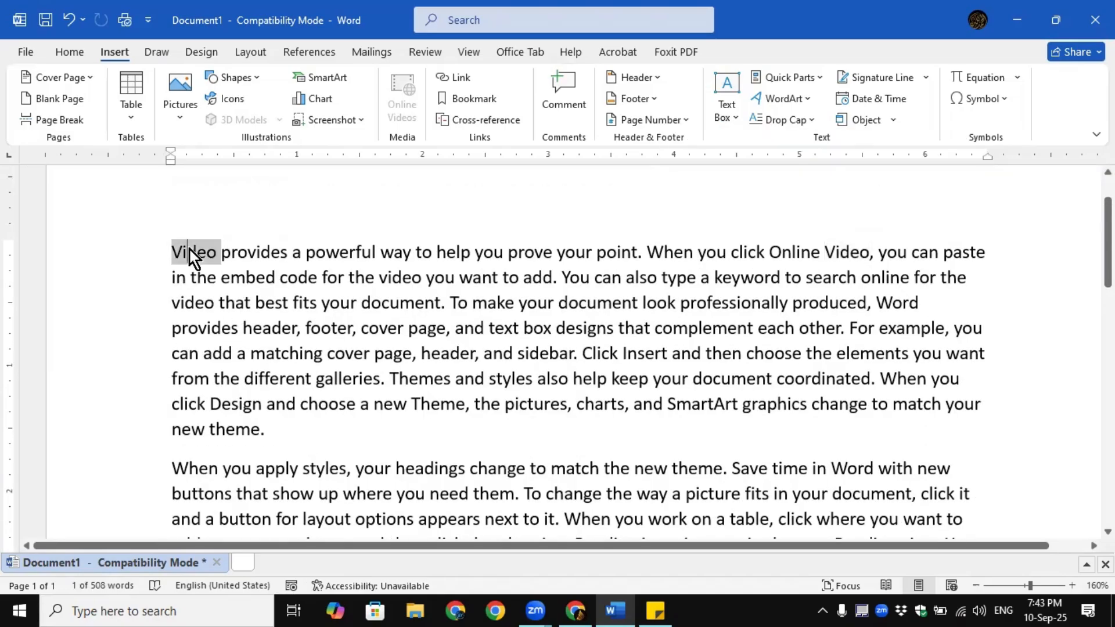
{"action": "left_click", "coordinate": [341, 417]}
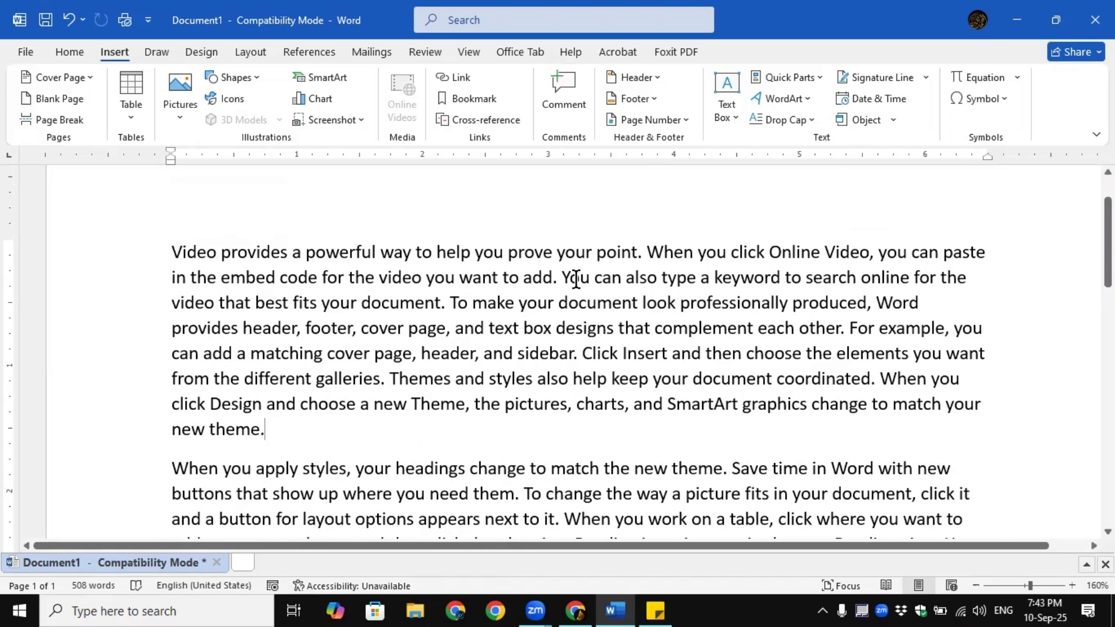
{"action": "double_click", "coordinate": [708, 277]}
{"action": "left_click", "coordinate": [763, 353]}
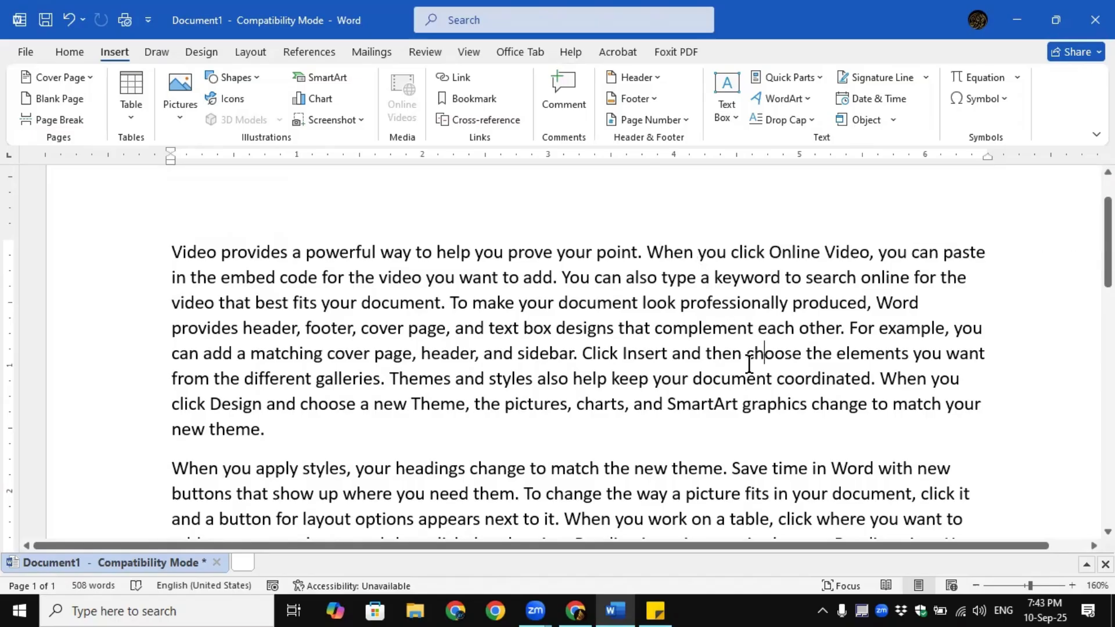
Open Find and Replace in its replace mode and move the dialog lower over the document
{"action": "left_click", "coordinate": [70, 53]}
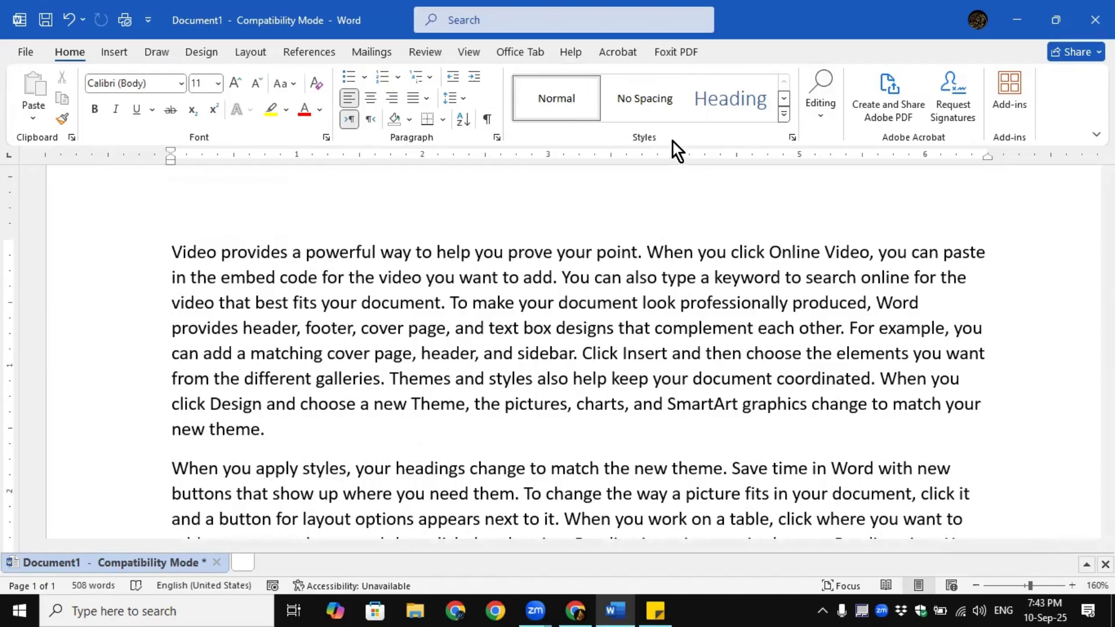
{"action": "left_click", "coordinate": [825, 121]}
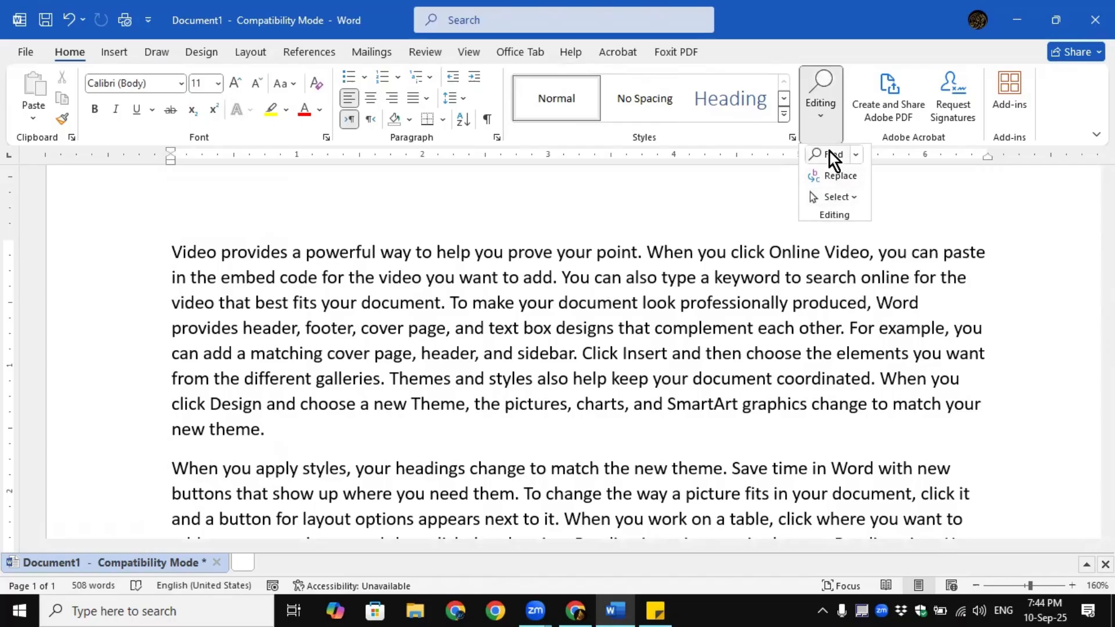
{"action": "left_click", "coordinate": [842, 176]}
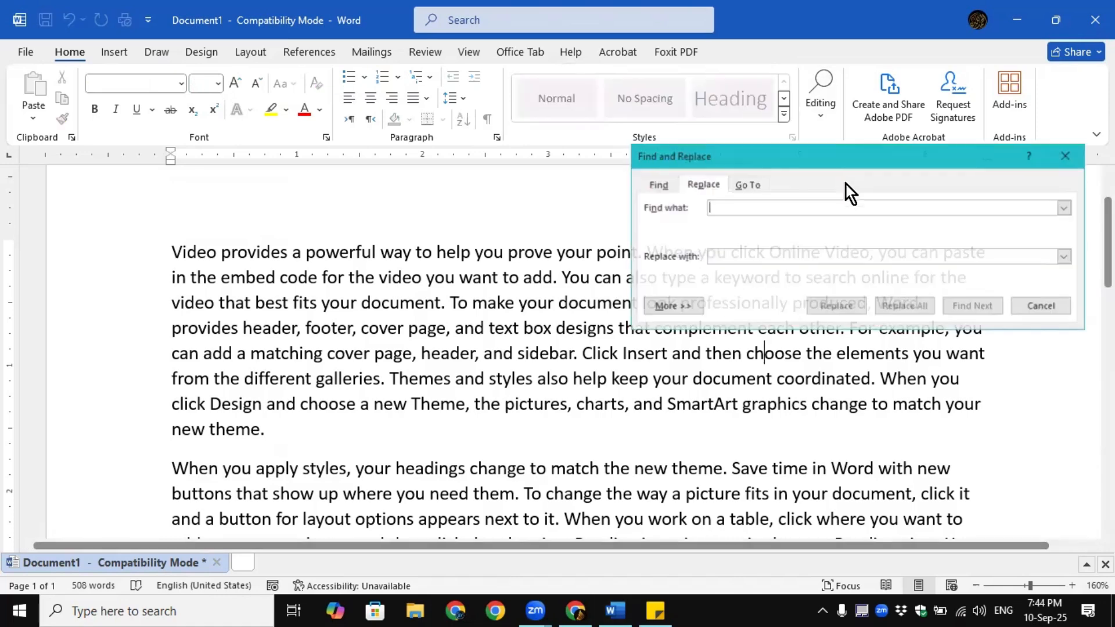
{"action": "left_click_drag", "start_coordinate": [835, 153], "coordinate": [794, 233]}
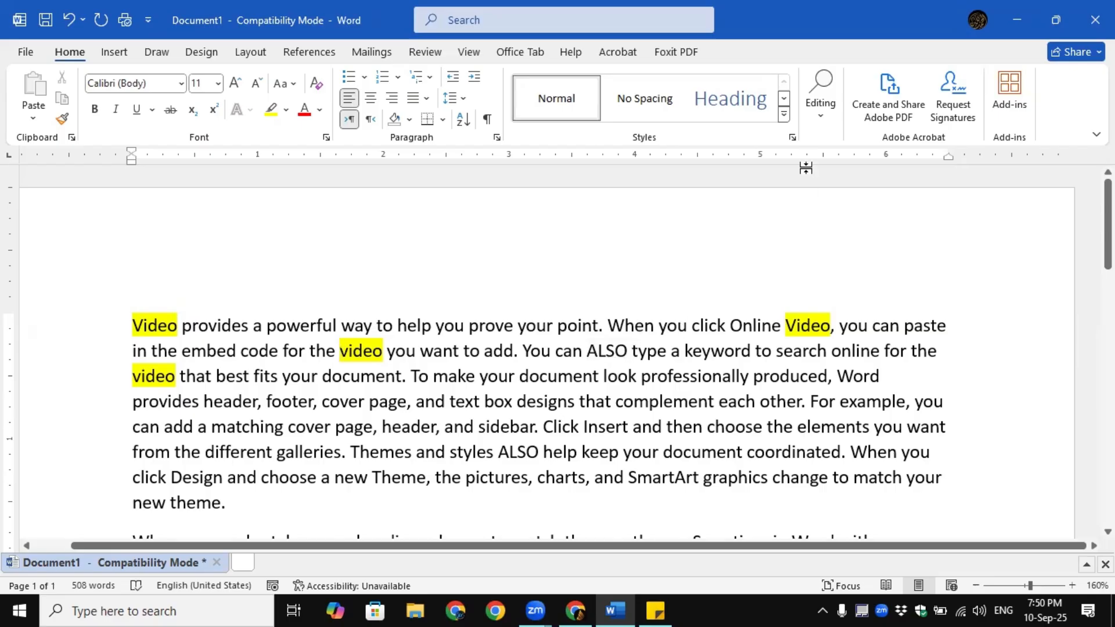
Set Find and Replace to search for "ALSO" and leave the replacement text empty
{"action": "left_click", "coordinate": [818, 116]}
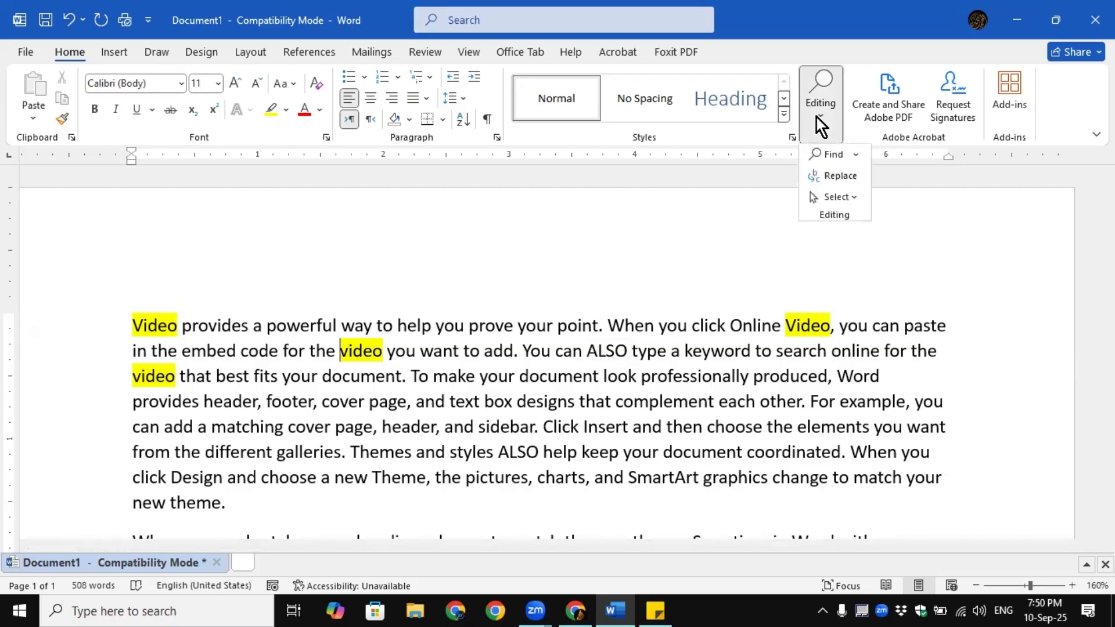
{"action": "left_click", "coordinate": [839, 176]}
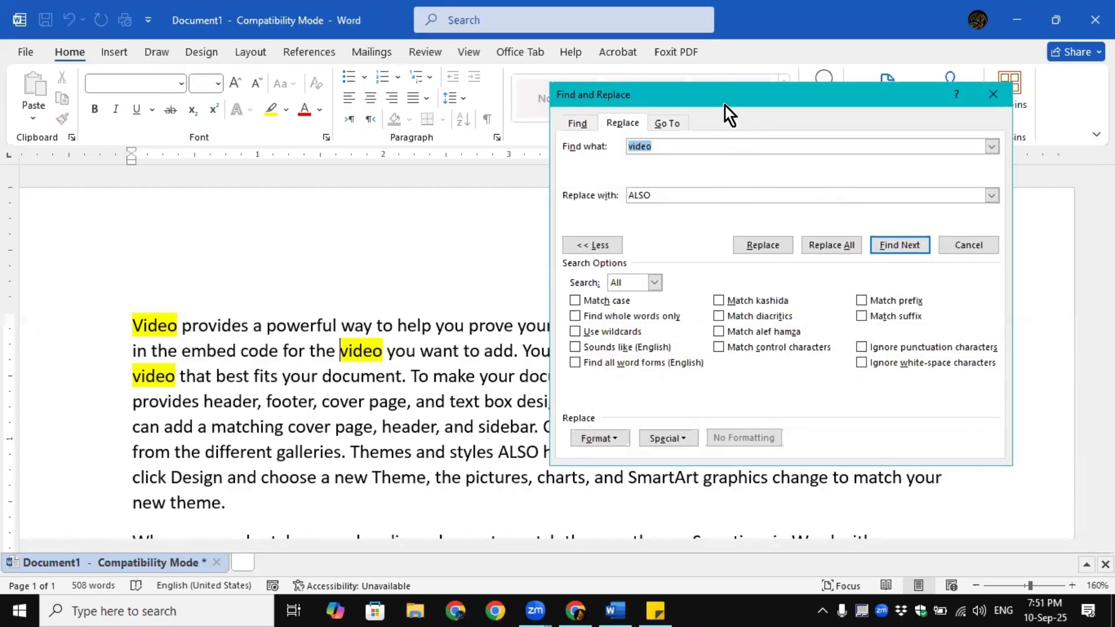
{"action": "left_click_drag", "start_coordinate": [732, 107], "coordinate": [858, 179]}
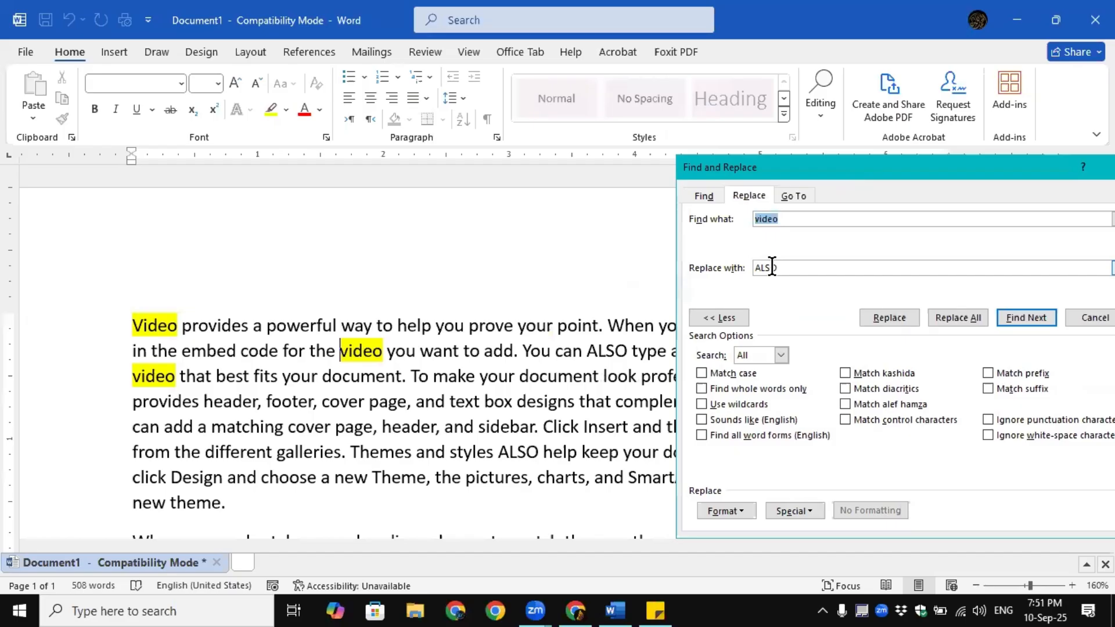
{"action": "left_click_drag", "start_coordinate": [789, 222], "coordinate": [740, 222]}
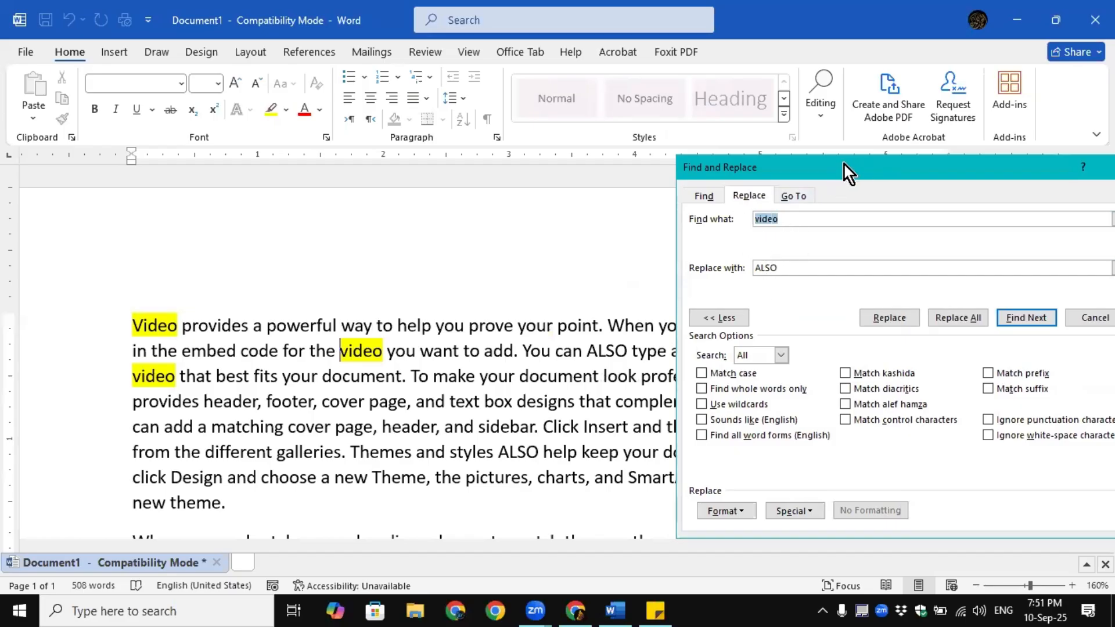
{"action": "left_click_drag", "start_coordinate": [859, 166], "coordinate": [672, 174]}
{"action": "type", "text": "ALSO"}
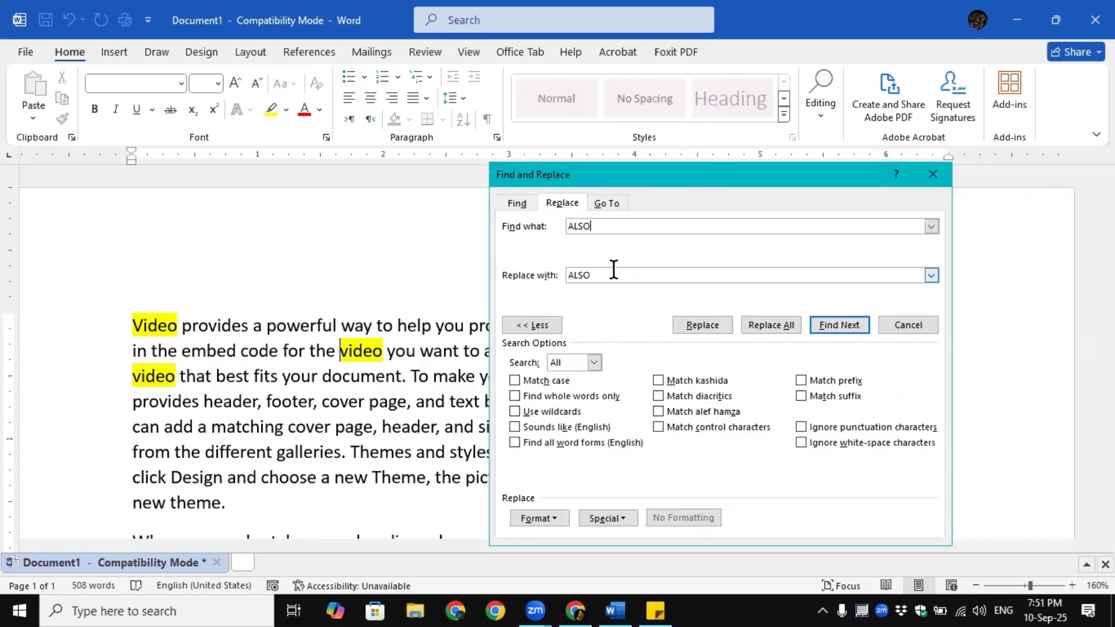
{"action": "left_click_drag", "start_coordinate": [613, 271], "coordinate": [537, 279]}
{"action": "key", "text": "BackSpace"}
Change "ALSO" to lowercase "also" in the "Themes and styles" sentence, and select the uppercase "ALSO" in the first paragraph for comparison
{"action": "left_click_drag", "start_coordinate": [696, 177], "coordinate": [925, 205]}
{"action": "double_click", "coordinate": [518, 452]}
{"action": "type", "text": "also help keep your documen"}
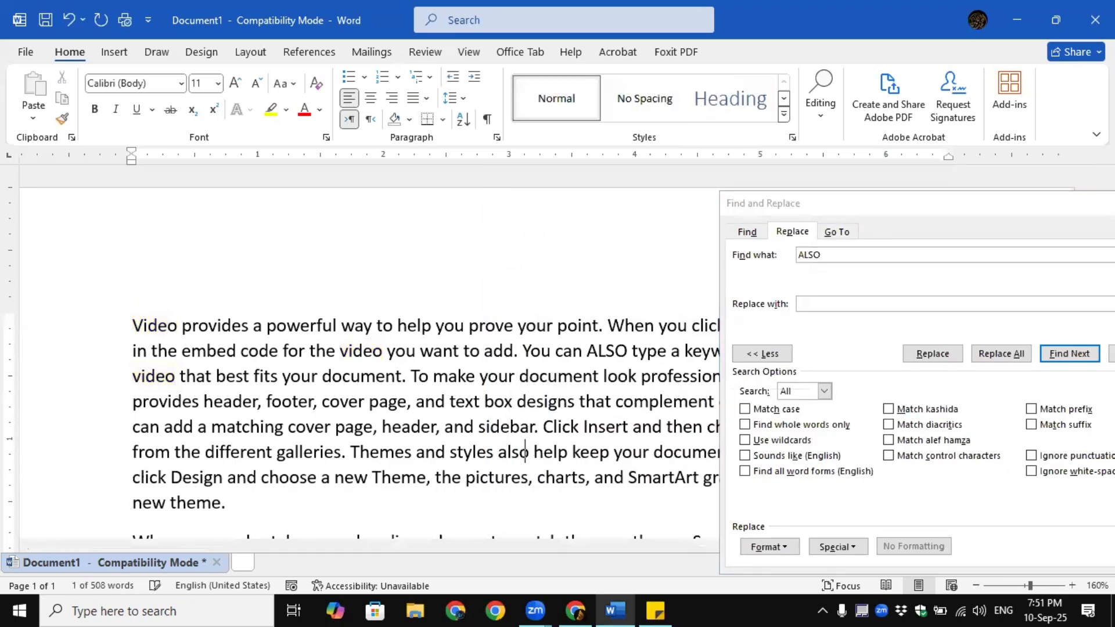
{"action": "double_click", "coordinate": [514, 453]}
{"action": "left_click", "coordinate": [503, 351]}
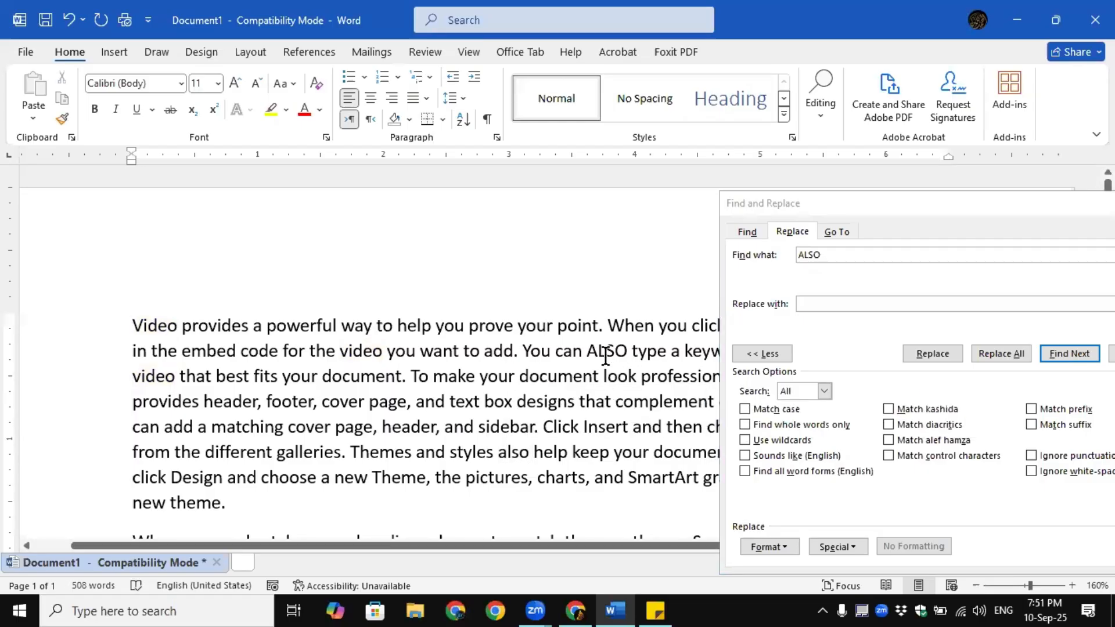
{"action": "left_click_drag", "start_coordinate": [588, 351], "coordinate": [630, 352]}
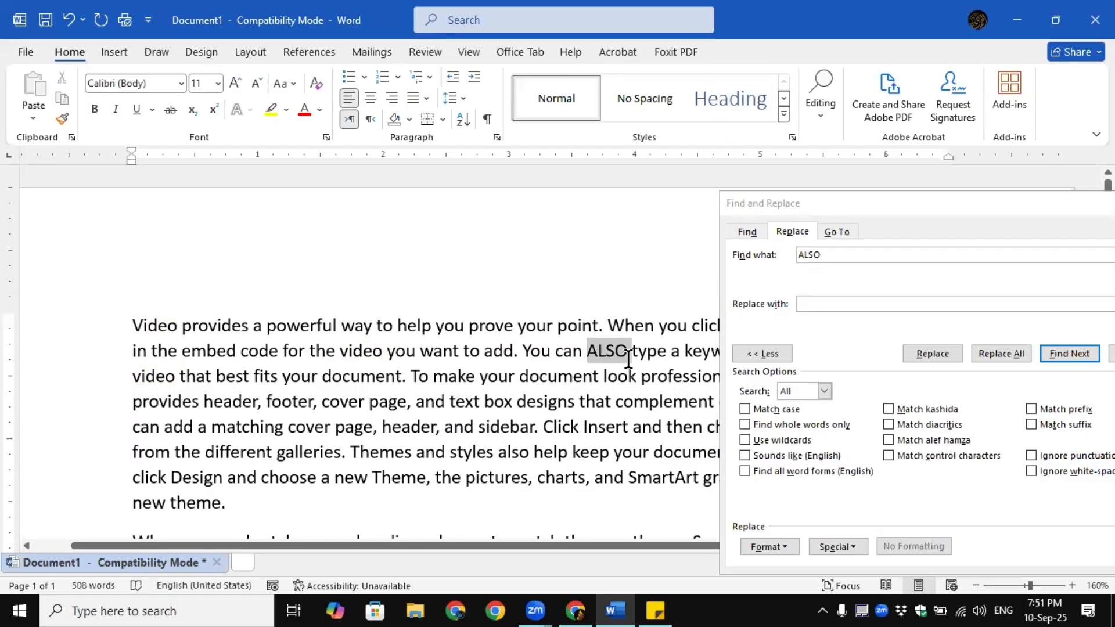
Turn on Match case and replace every uppercase "ALSO" in the document with nothing
{"action": "left_click_drag", "start_coordinate": [897, 204], "coordinate": [605, 159]}
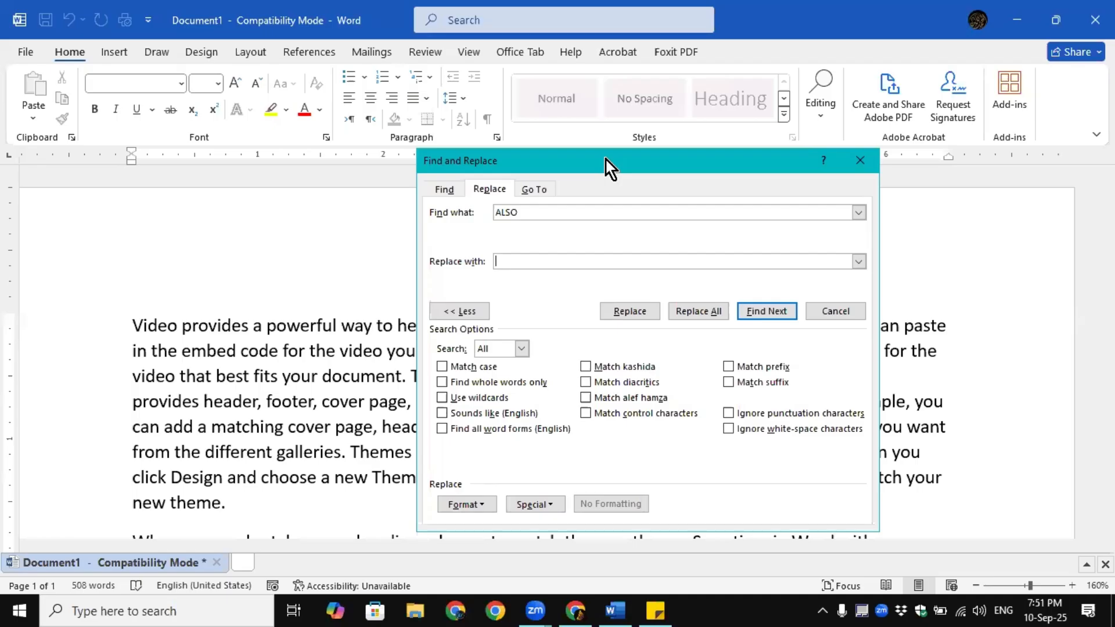
{"action": "left_click_drag", "start_coordinate": [584, 162], "coordinate": [723, 165]}
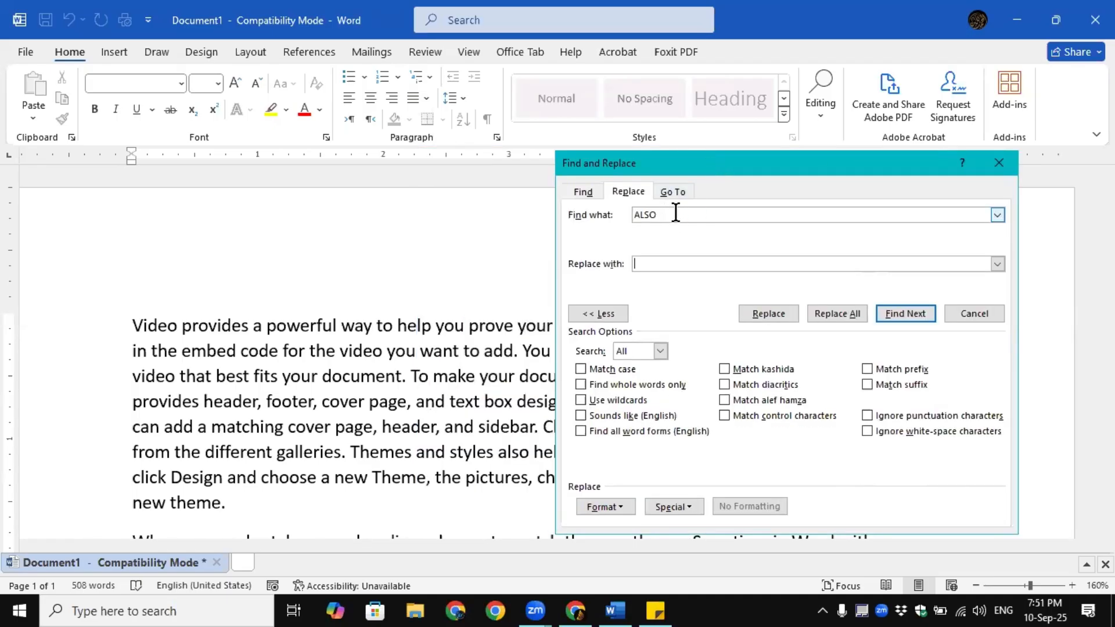
{"action": "left_click", "coordinate": [580, 369]}
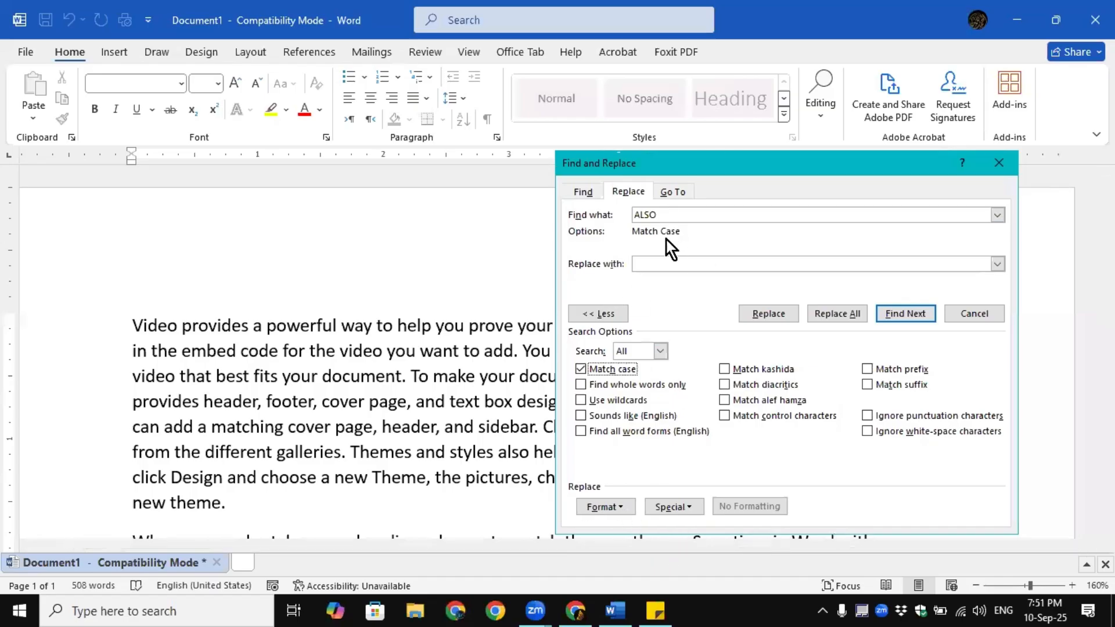
{"action": "left_click", "coordinate": [831, 316]}
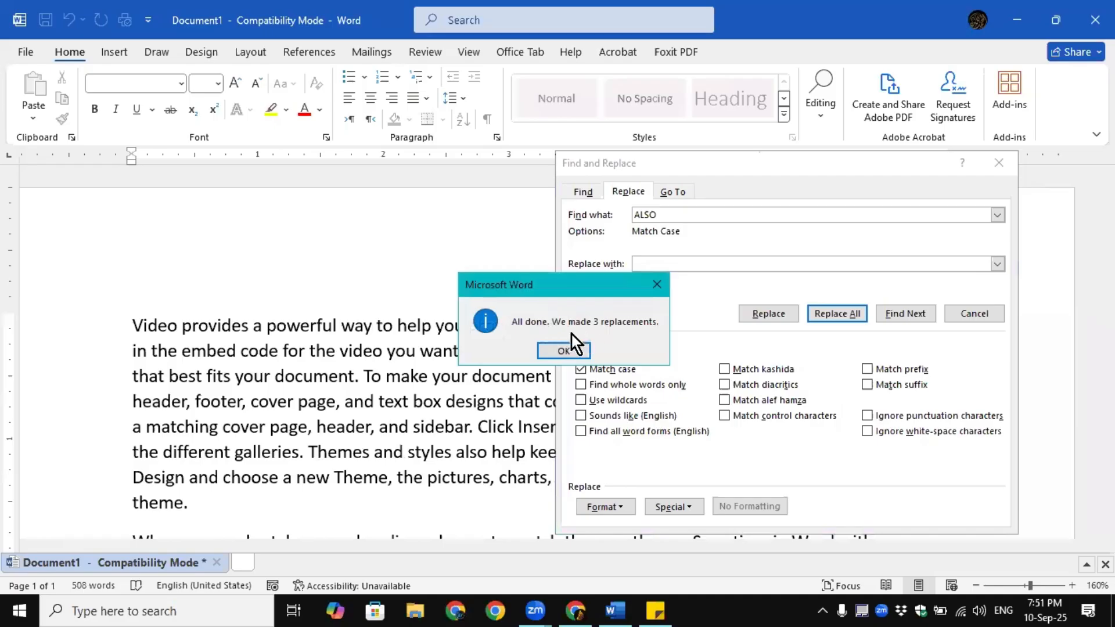
{"action": "left_click", "coordinate": [564, 351]}
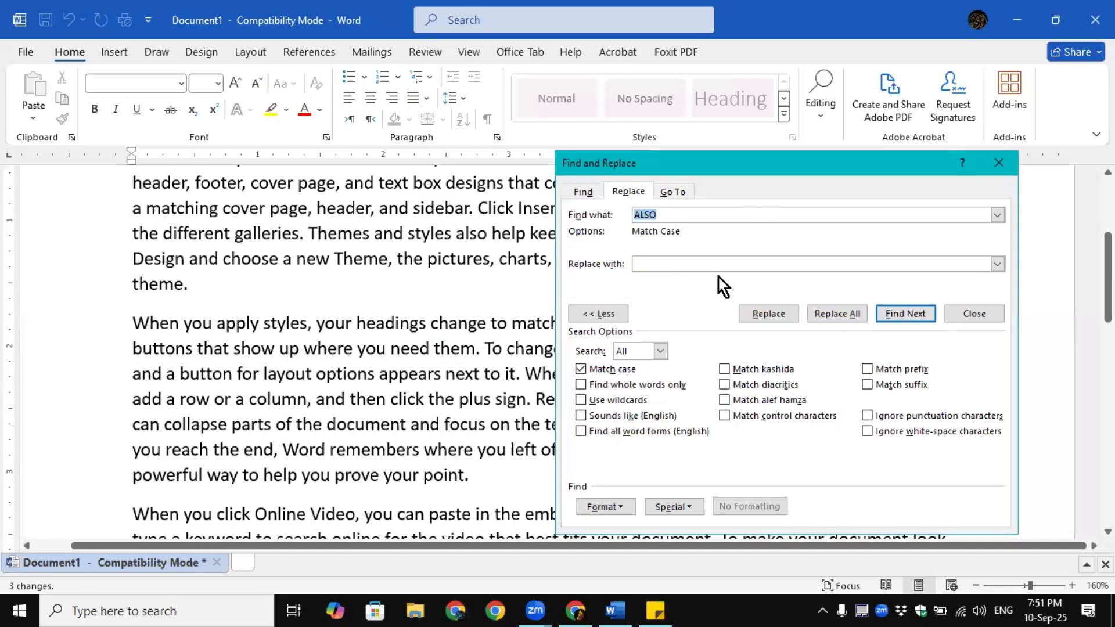
Move the Find and Replace dialog aside and remove the extra space between "can" and "type" in the first paragraph
{"action": "left_click_drag", "start_coordinate": [893, 182], "coordinate": [867, 345]}
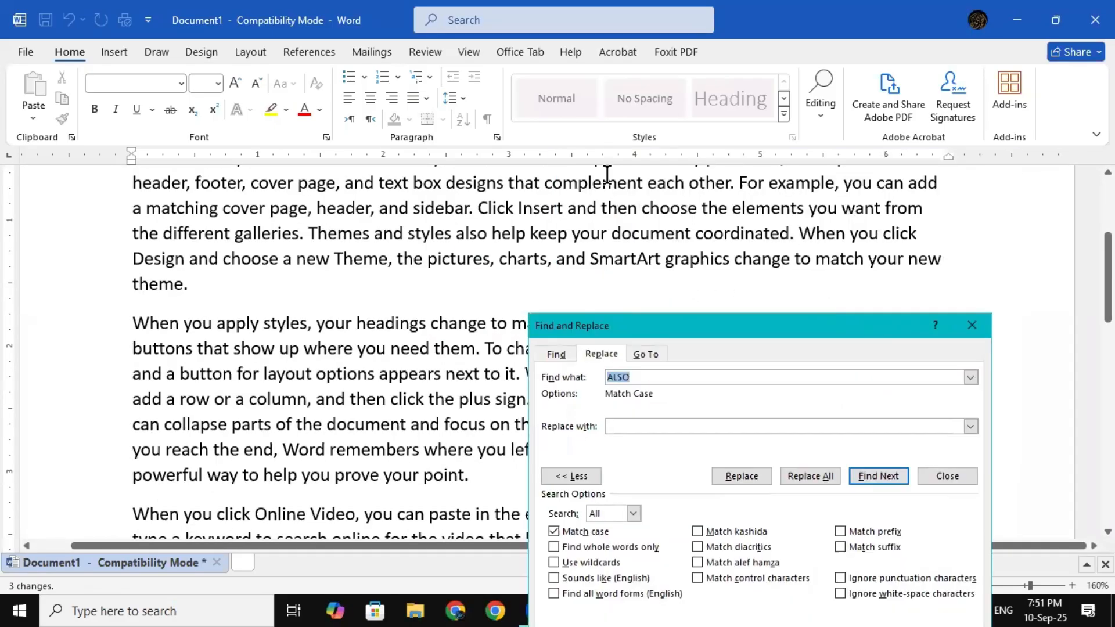
{"action": "scroll", "coordinate": [639, 220], "scroll_direction": "up", "scroll_amount": 2}
{"action": "scroll", "coordinate": [638, 226], "scroll_direction": "down", "scroll_amount": 1}
{"action": "left_click", "coordinate": [586, 256]}
{"action": "key", "text": "BackSpace"}
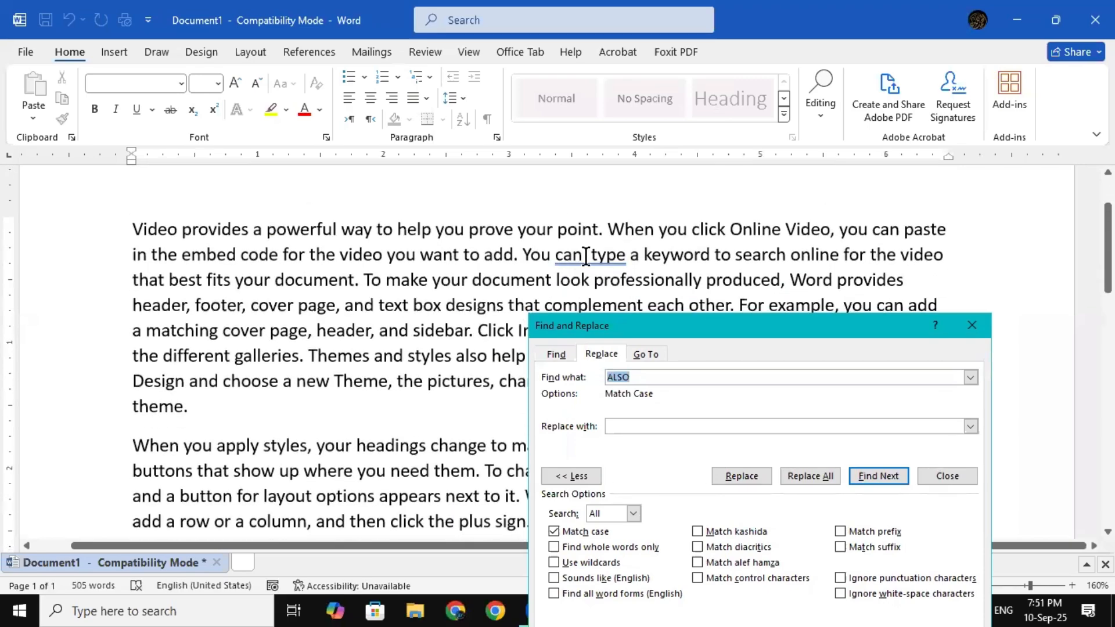
Undo the last edits in the document to restore the uppercase "ALSO" words, with the Find and Replace dialog moved aside
{"action": "scroll", "coordinate": [586, 255], "scroll_direction": "down", "scroll_amount": 8}
{"action": "scroll", "coordinate": [586, 262], "scroll_direction": "up", "scroll_amount": 10}
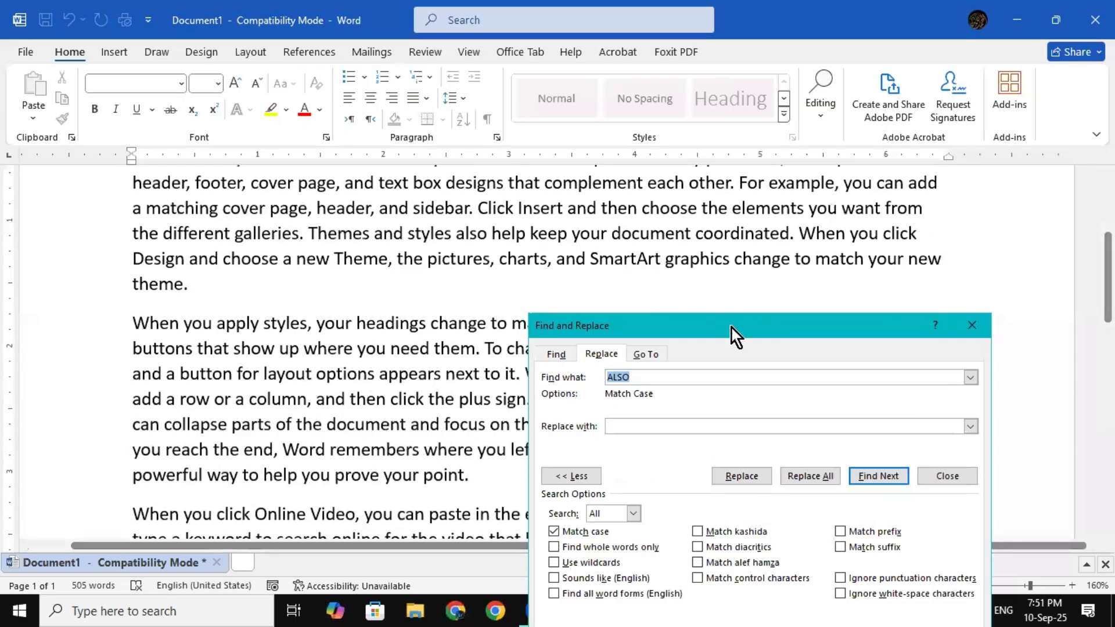
{"action": "left_click_drag", "start_coordinate": [734, 332], "coordinate": [888, 198]}
{"action": "left_click", "coordinate": [778, 294]}
{"action": "left_click", "coordinate": [541, 250]}
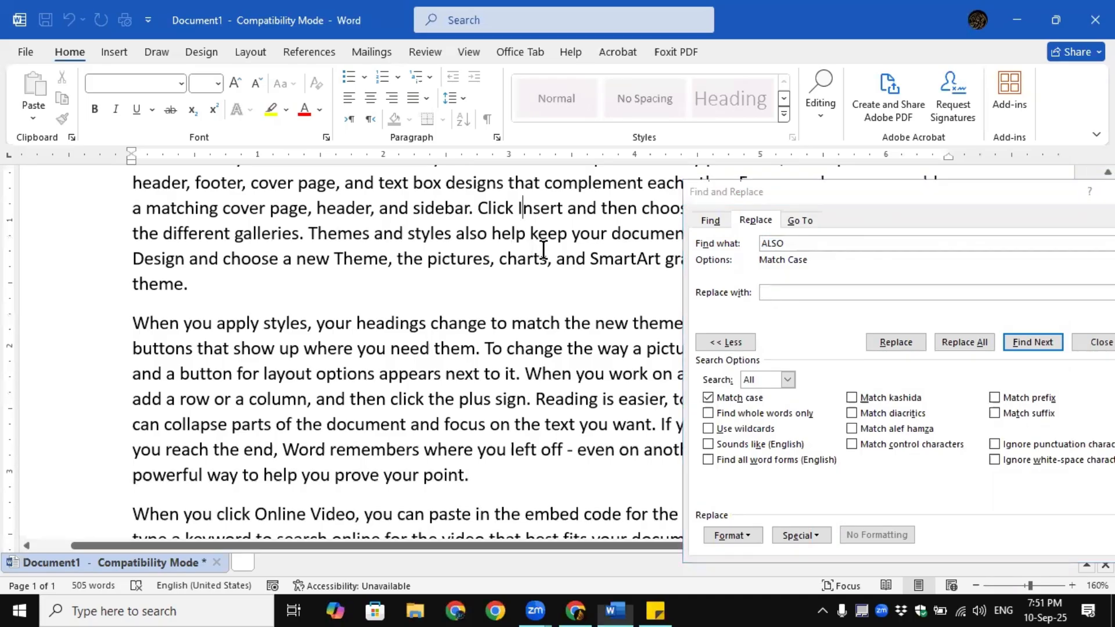
{"action": "scroll", "coordinate": [632, 273], "scroll_direction": "up", "scroll_amount": 3}
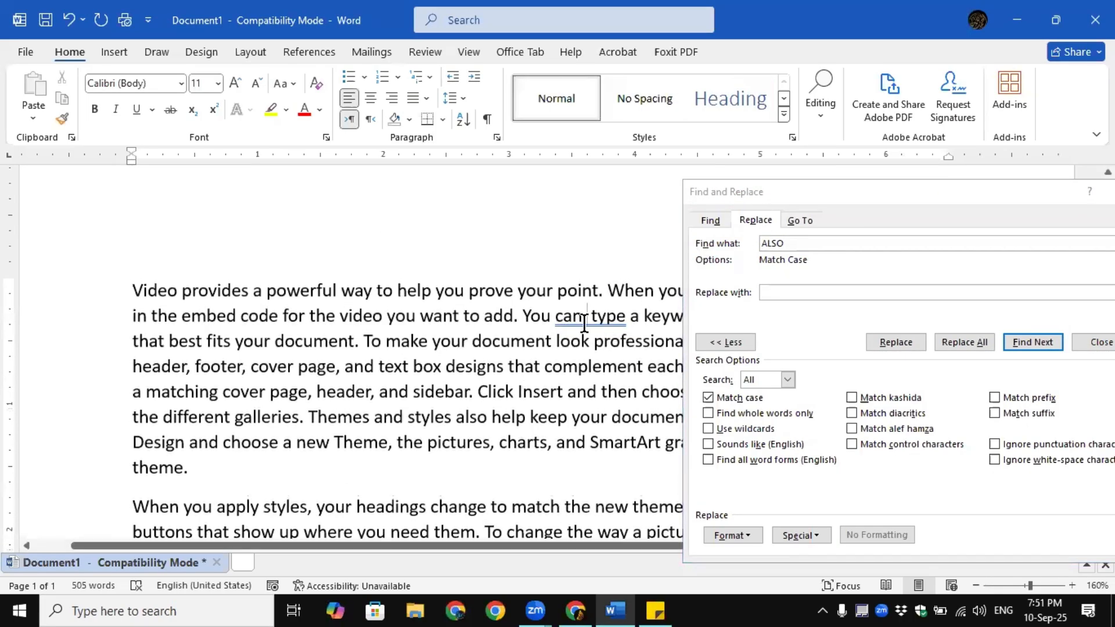
{"action": "type", "text": "ALSO"}
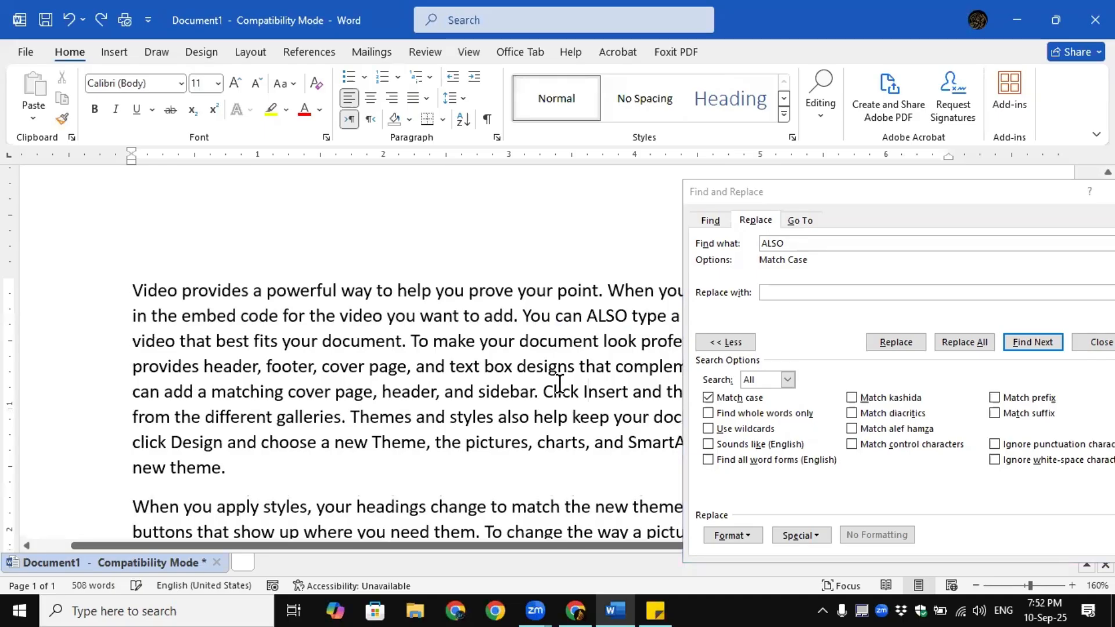
{"action": "scroll", "coordinate": [617, 381], "scroll_direction": "down", "scroll_amount": 3}
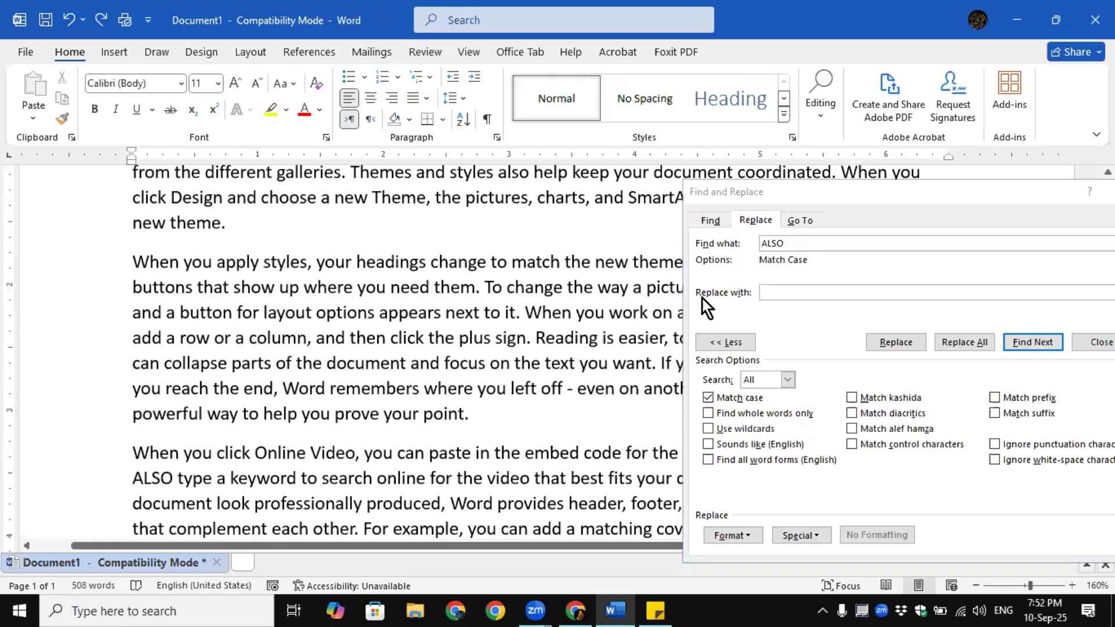
Find the uppercase "ALSO" occurrences one after another with Match case on and the replacement text empty
{"action": "left_click_drag", "start_coordinate": [863, 197], "coordinate": [479, 442]}
{"action": "scroll", "coordinate": [646, 372], "scroll_direction": "up", "scroll_amount": 3}
{"action": "key", "text": "Down"}
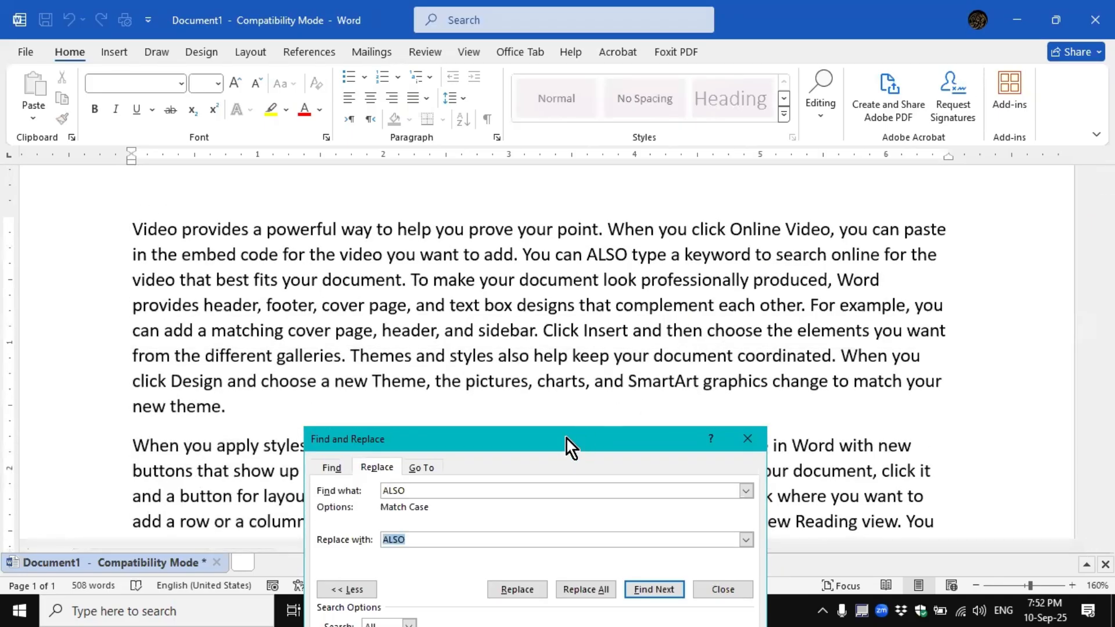
{"action": "left_click_drag", "start_coordinate": [567, 439], "coordinate": [899, 161]}
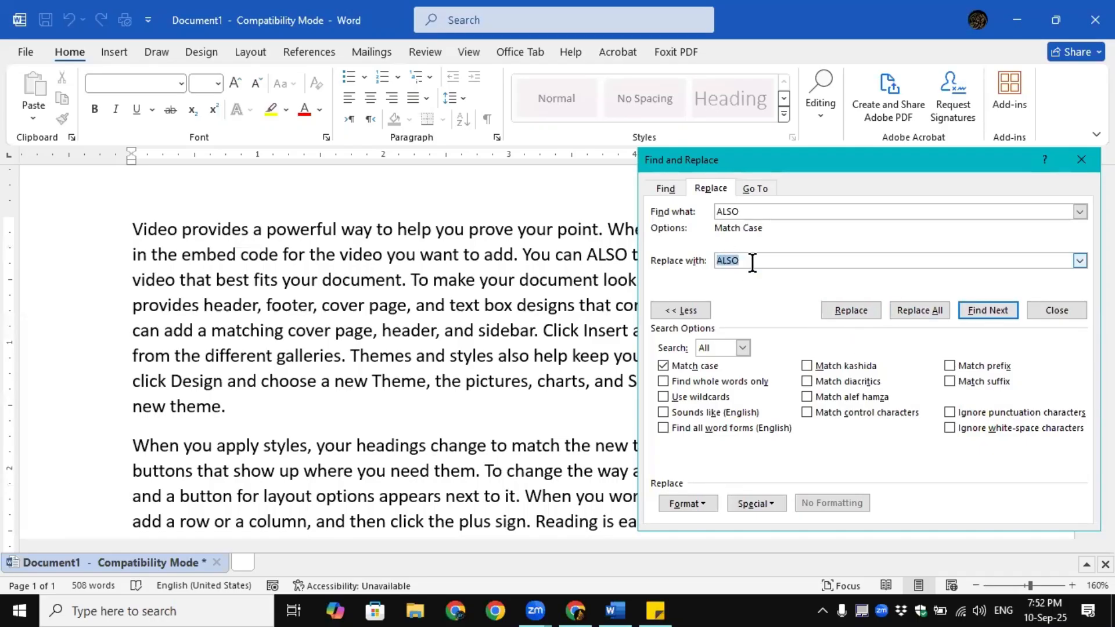
{"action": "key", "text": "BackSpace"}
{"action": "left_click", "coordinate": [981, 306]}
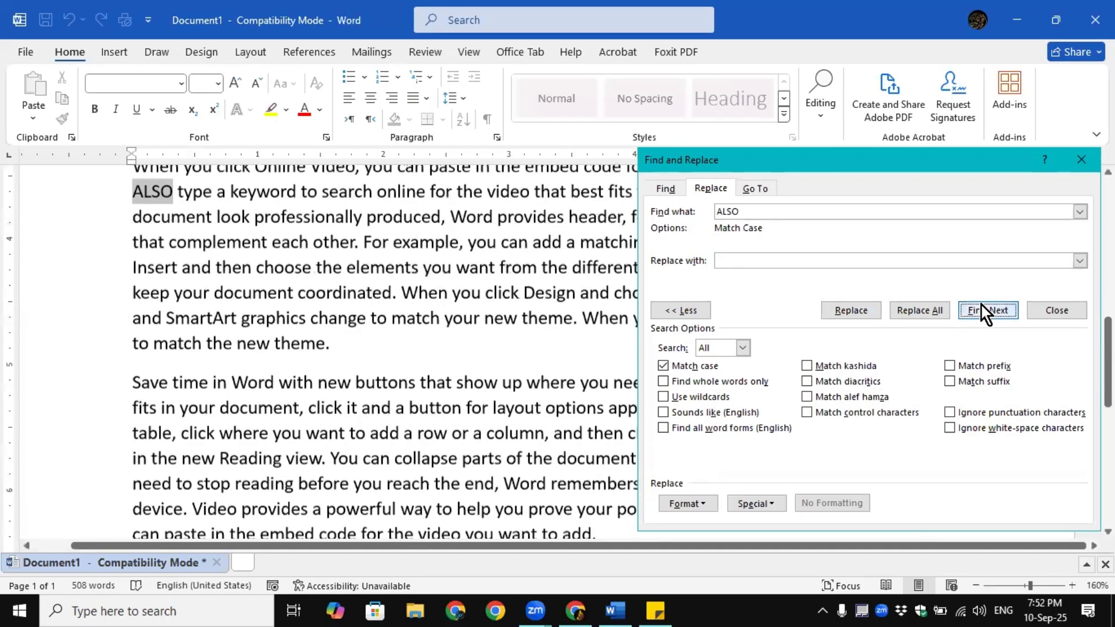
{"action": "left_click", "coordinate": [981, 308]}
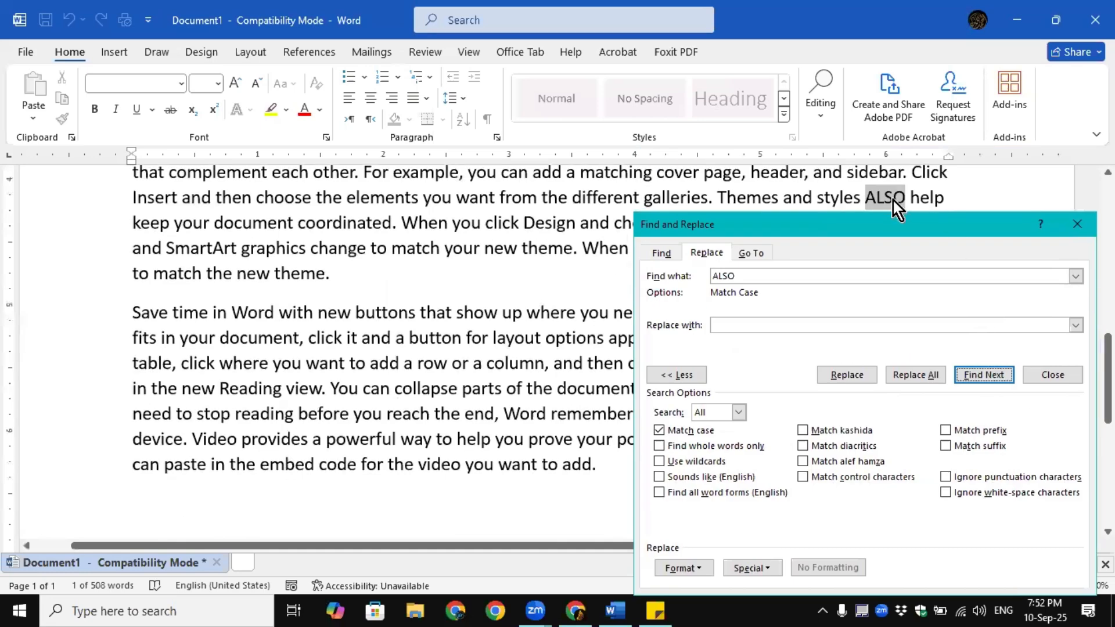
{"action": "left_click_drag", "start_coordinate": [895, 227], "coordinate": [838, 327]}
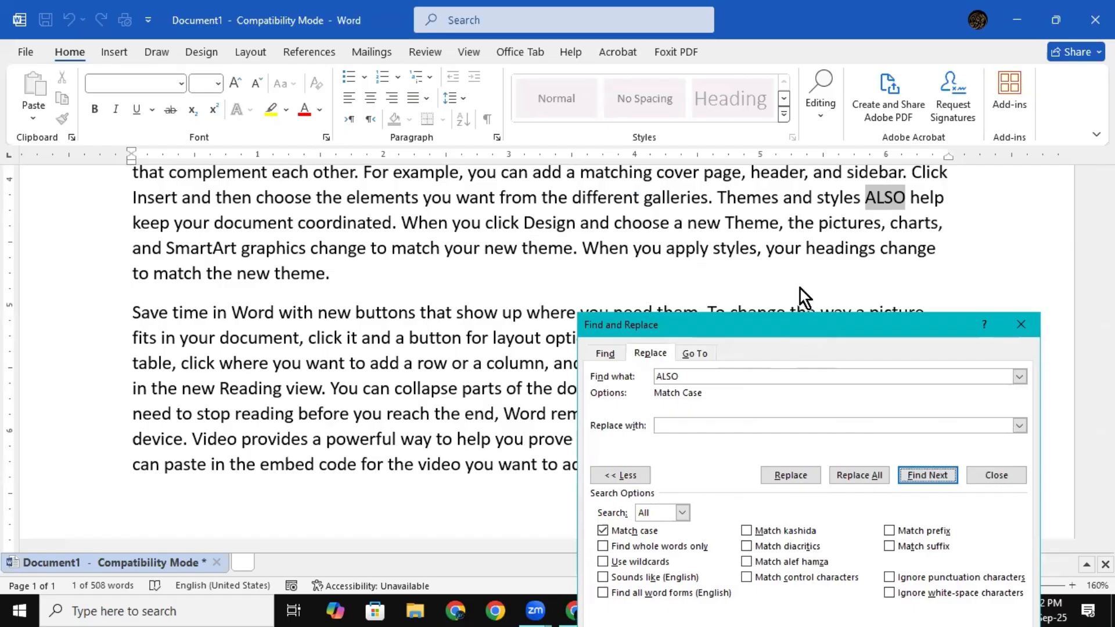
Collapse the extra search options, replace every uppercase "ALSO" in the document with "12345", and close Find and Replace
{"action": "left_click_drag", "start_coordinate": [801, 322], "coordinate": [796, 211]}
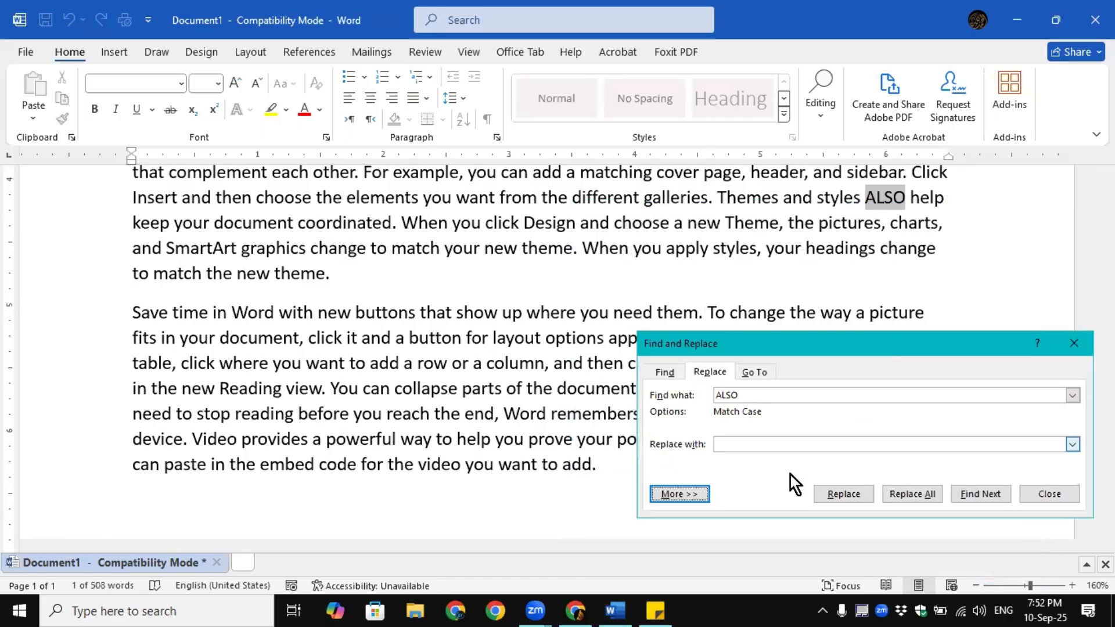
{"action": "left_click", "coordinate": [751, 444]}
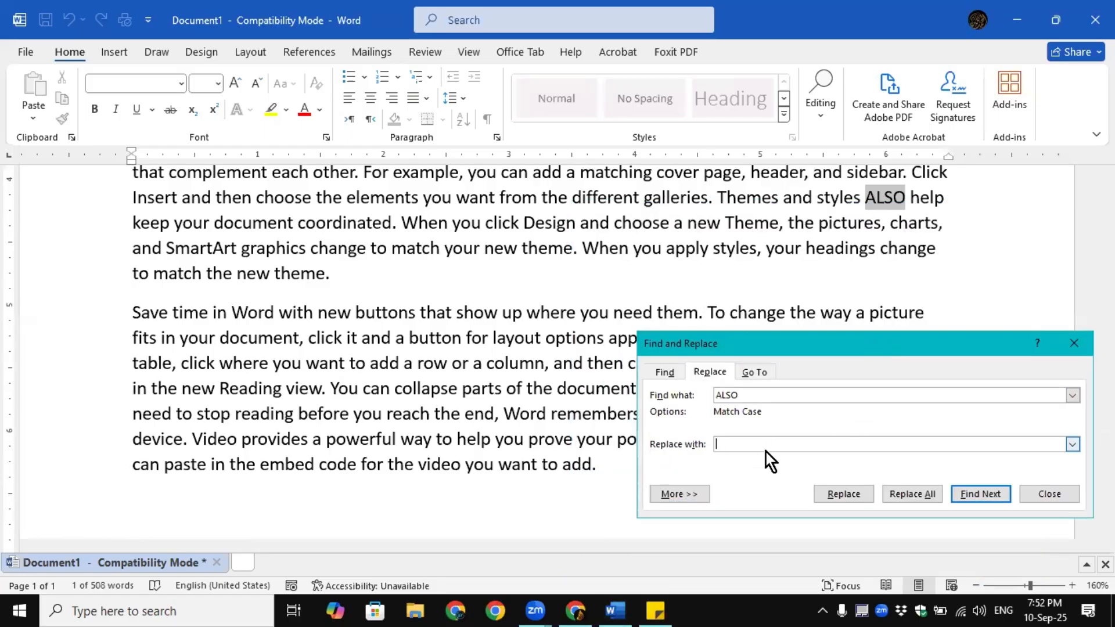
{"action": "type", "text": "12345"}
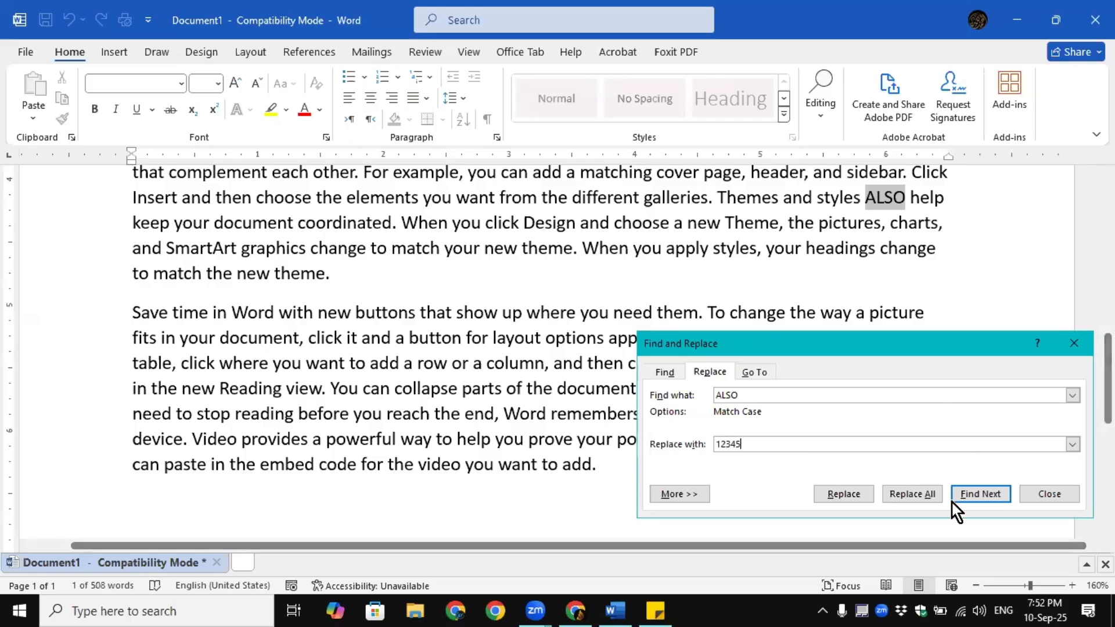
{"action": "left_click", "coordinate": [904, 494]}
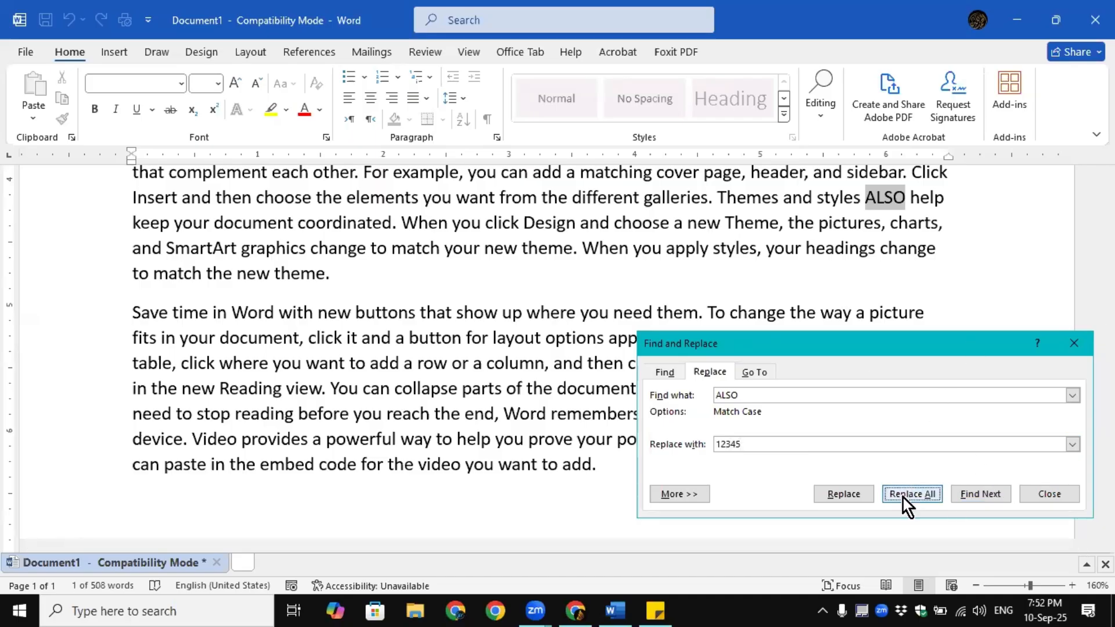
{"action": "left_click", "coordinate": [564, 351]}
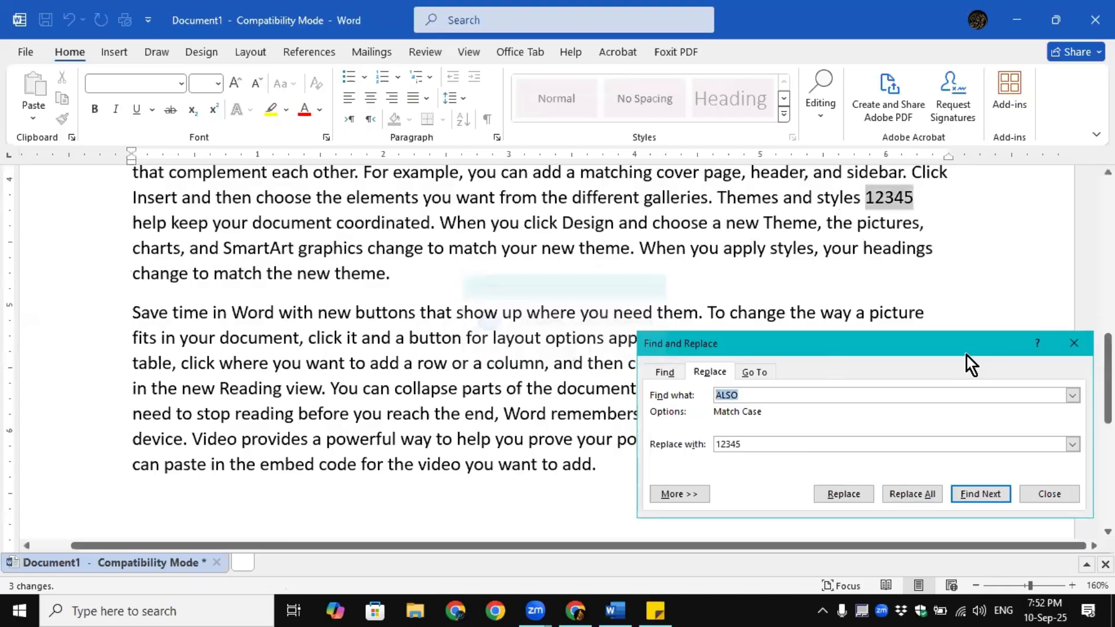
{"action": "key", "text": "Escape"}
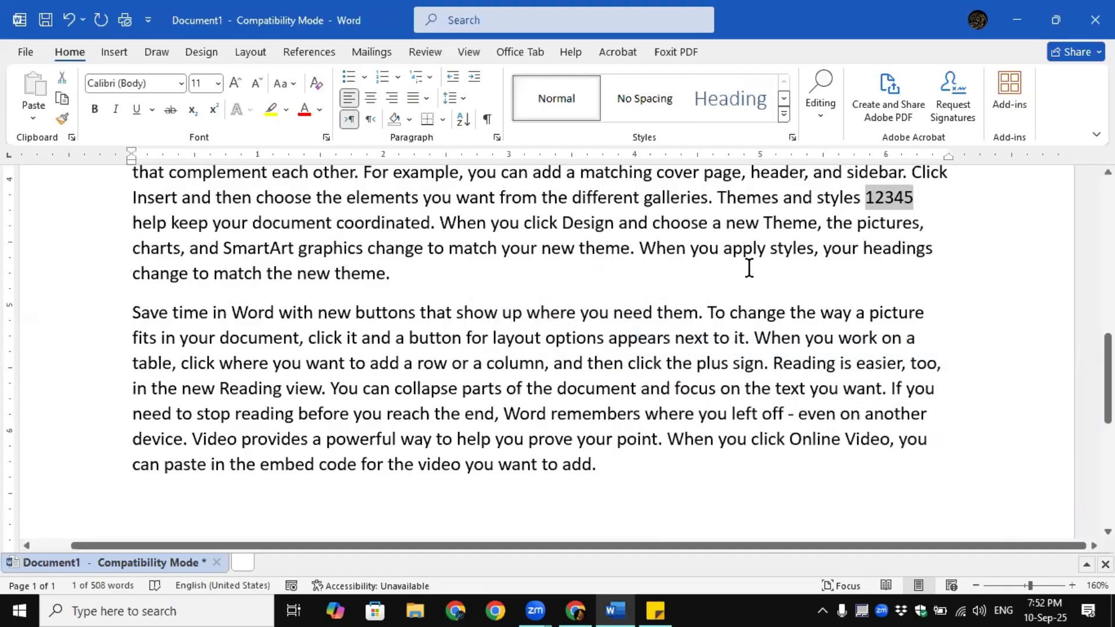
{"action": "scroll", "coordinate": [756, 267], "scroll_direction": "up", "scroll_amount": 3}
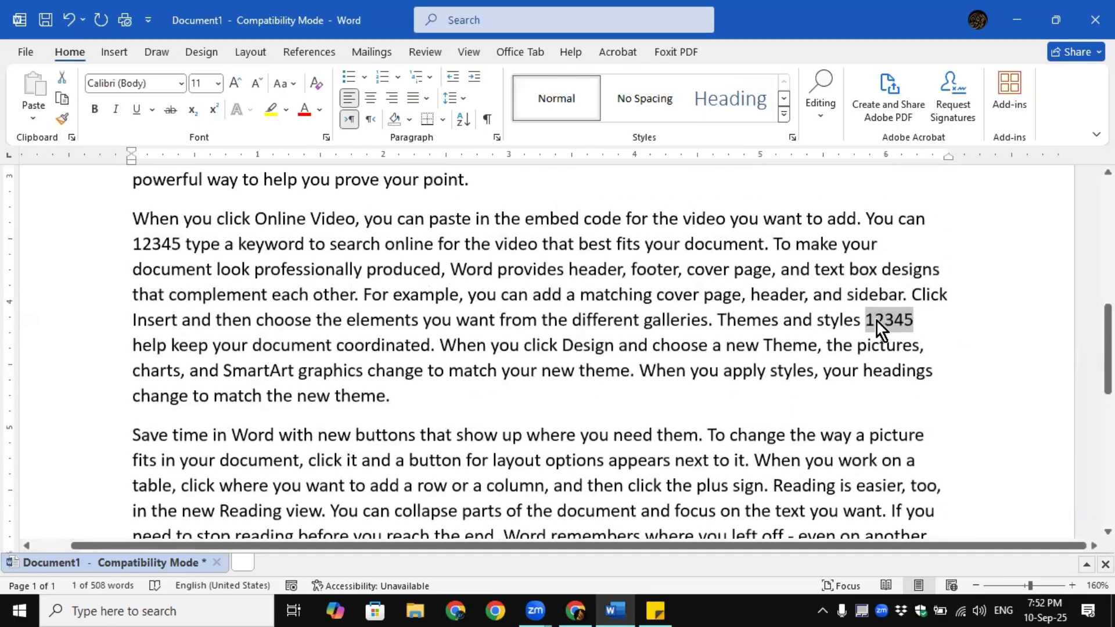
{"action": "left_click", "coordinate": [877, 322]}
{"action": "left_click", "coordinate": [151, 243]}
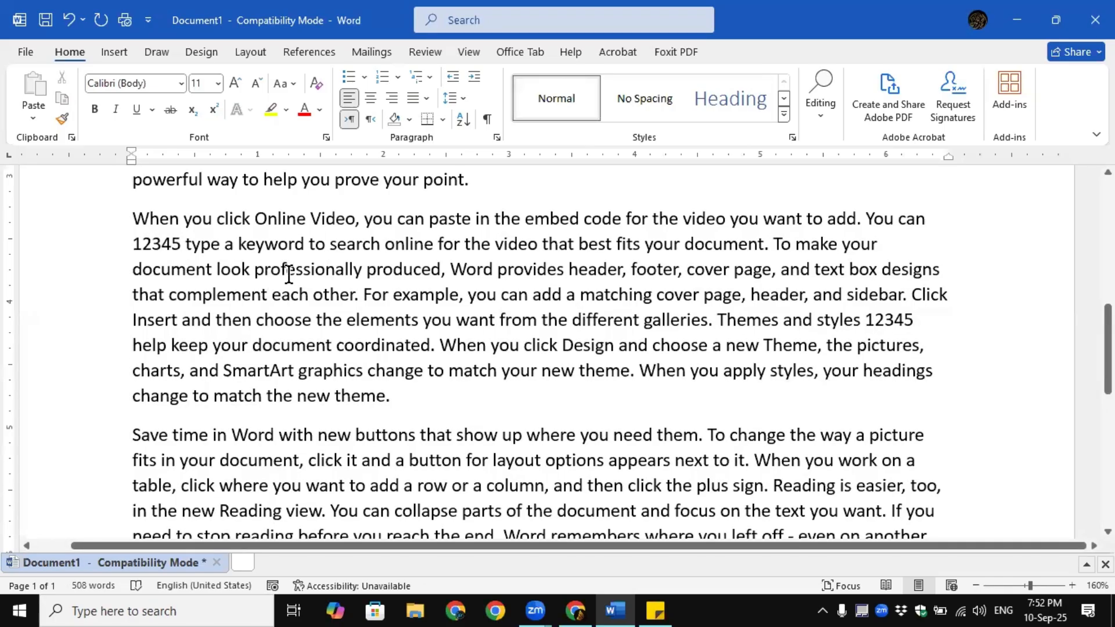
{"action": "left_click", "coordinate": [501, 408]}
{"action": "left_click", "coordinate": [833, 124]}
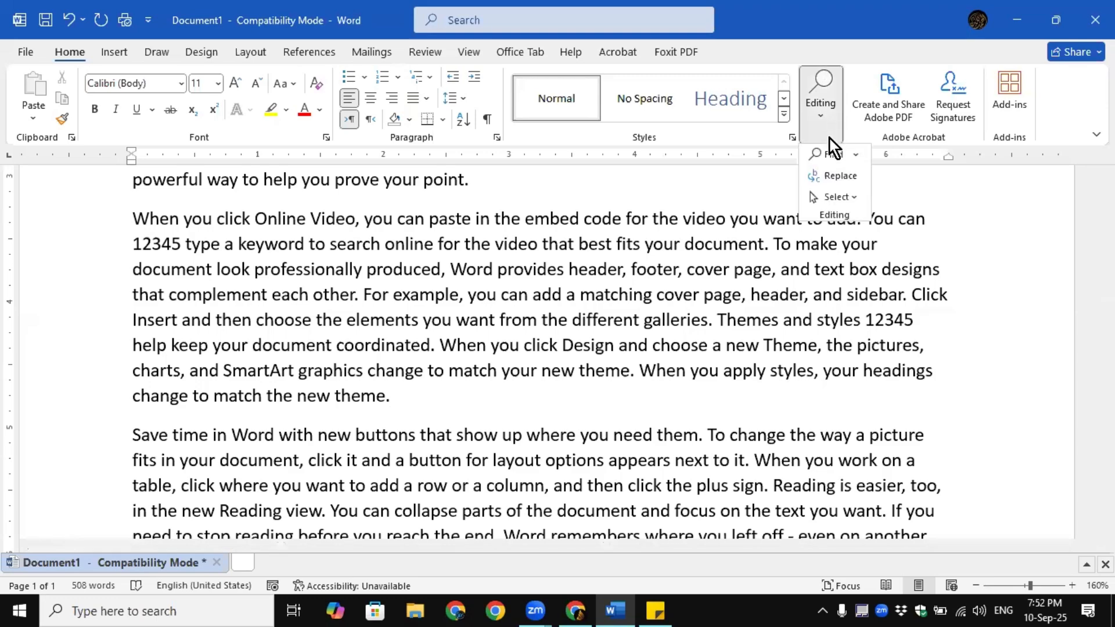
{"action": "left_click", "coordinate": [828, 156]}
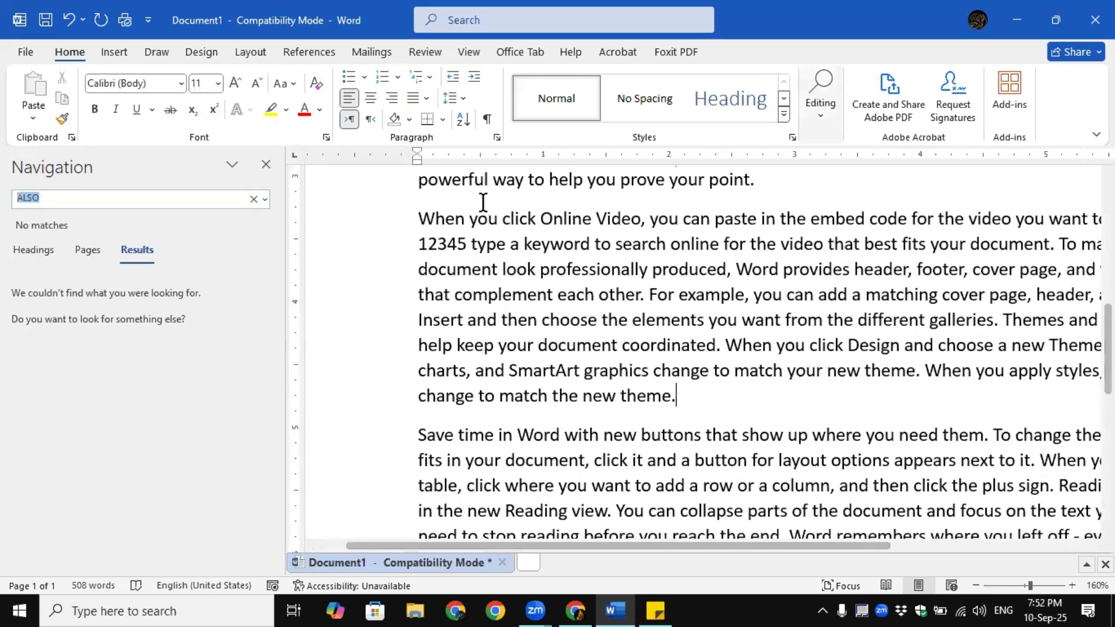
{"action": "key", "text": "BackSpace"}
{"action": "key", "text": "Escape"}
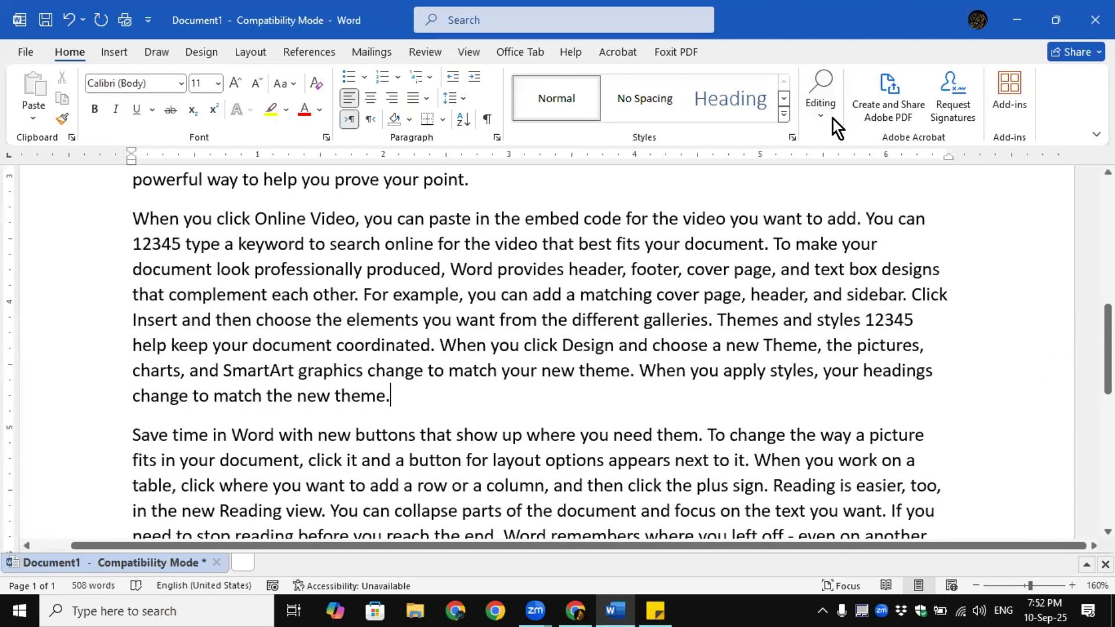
Reopen Find and Replace, set the search text to lowercase "also" and clear the replacement text
{"action": "left_click", "coordinate": [824, 119]}
{"action": "left_click", "coordinate": [842, 177]}
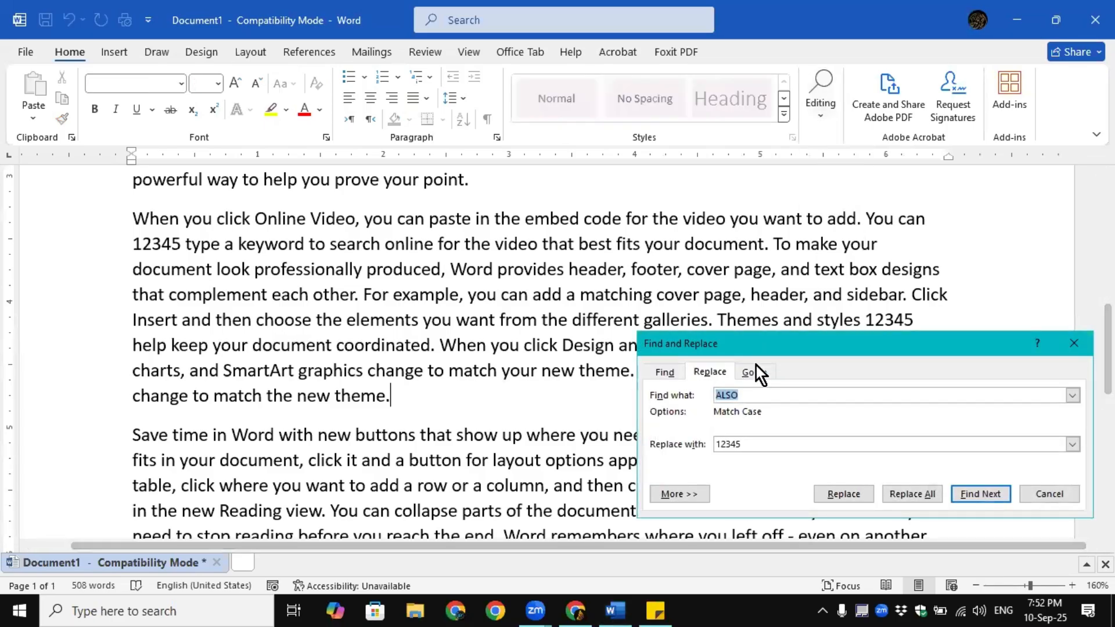
{"action": "type", "text": "also"}
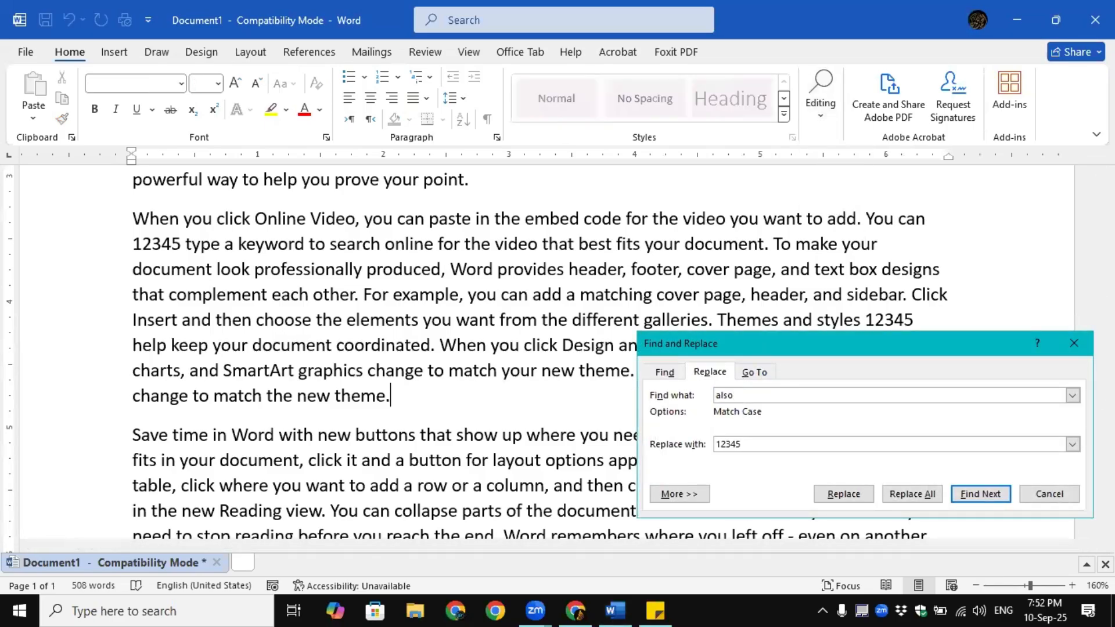
{"action": "left_click_drag", "start_coordinate": [752, 444], "coordinate": [682, 452]}
{"action": "key", "text": "BackSpace"}
Find the lowercase "also" in the document with Match case still on
{"action": "left_click", "coordinate": [668, 372]}
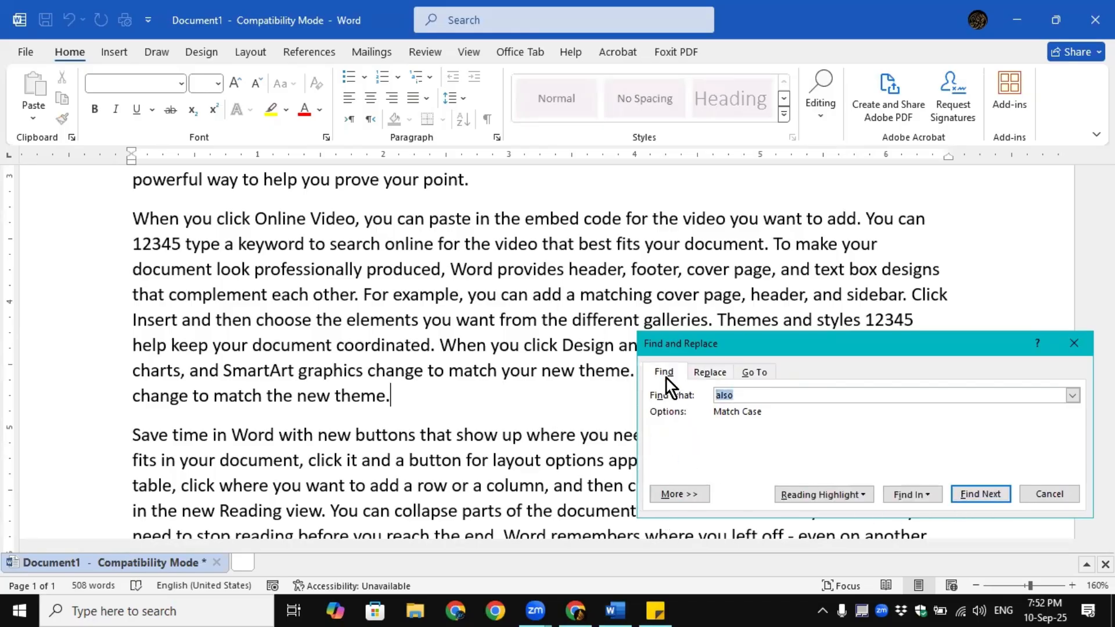
{"action": "left_click", "coordinate": [990, 496]}
{"action": "scroll", "coordinate": [586, 241], "scroll_direction": "up", "scroll_amount": 2}
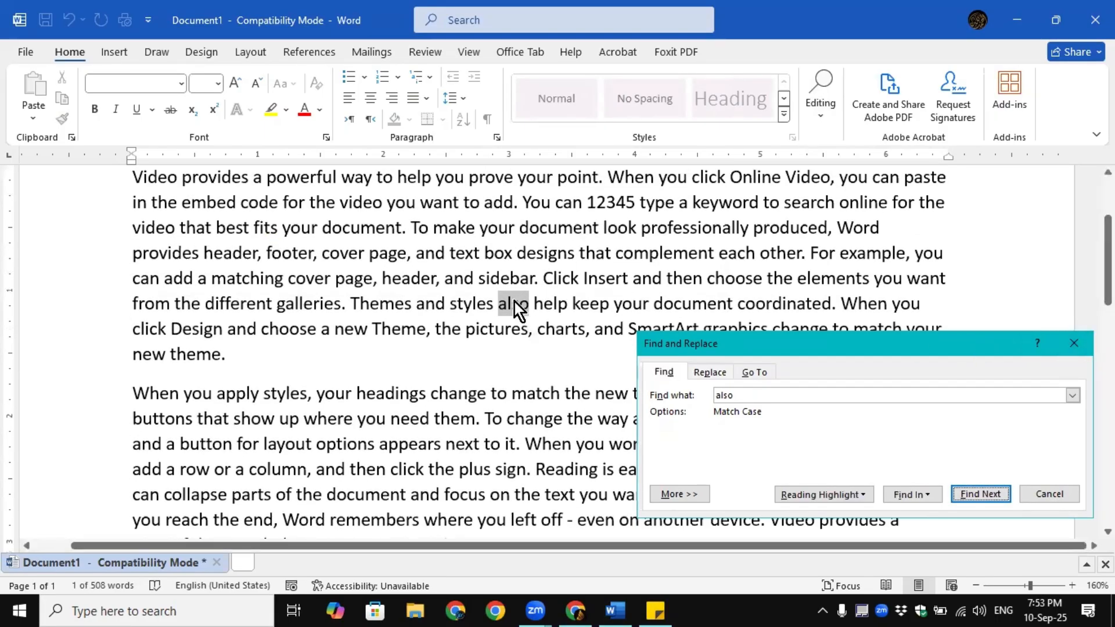
{"action": "left_click", "coordinate": [500, 306]}
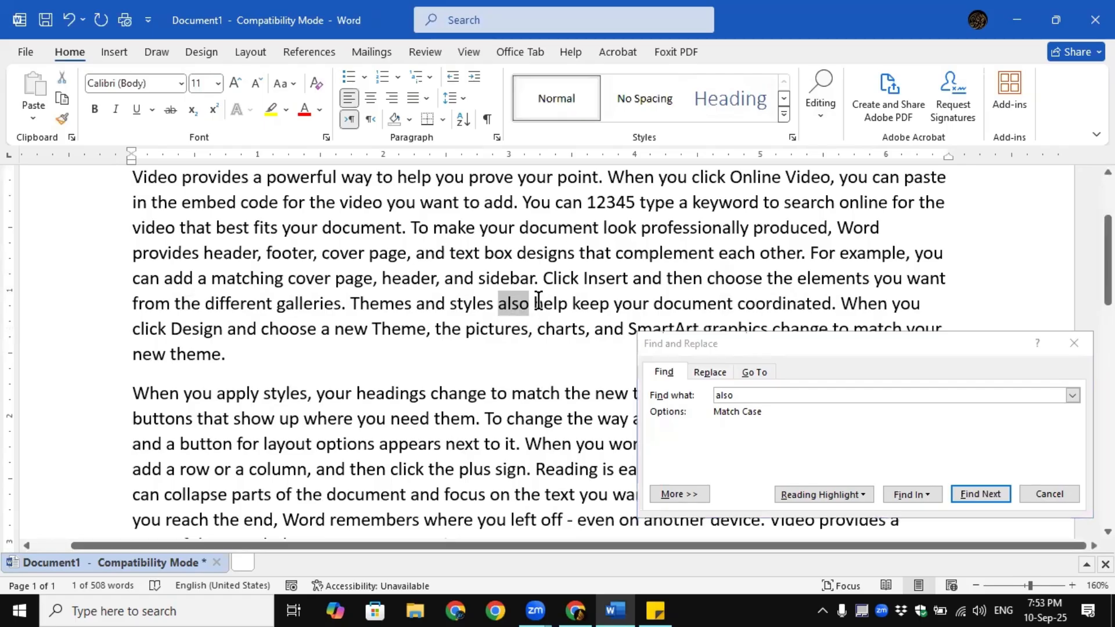
{"action": "scroll", "coordinate": [524, 314], "scroll_direction": "up", "scroll_amount": 2}
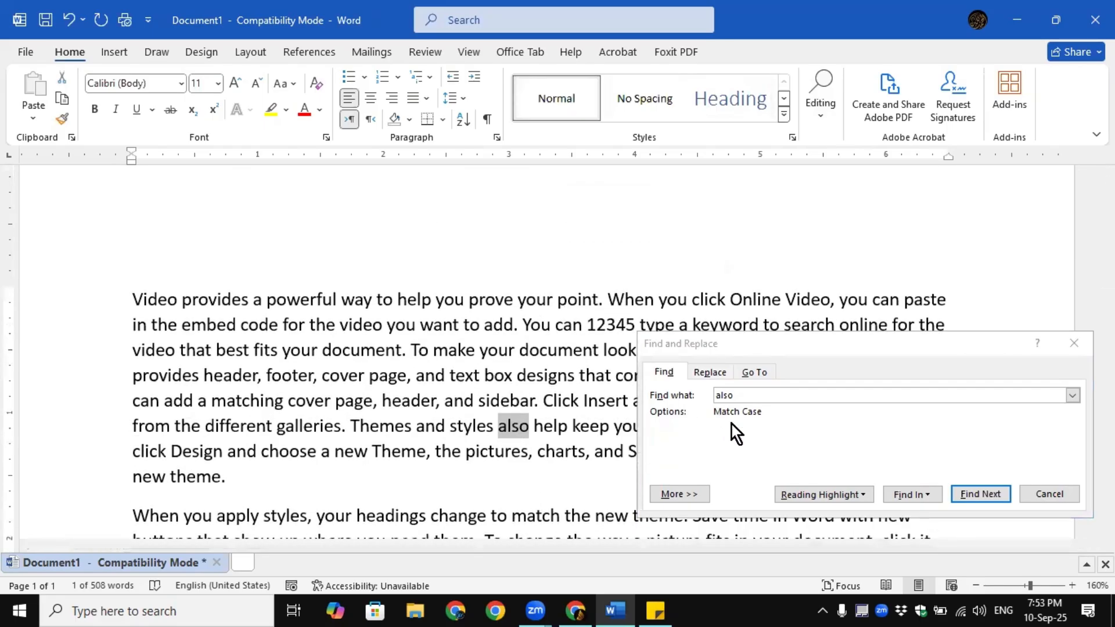
{"action": "left_click", "coordinate": [722, 395]}
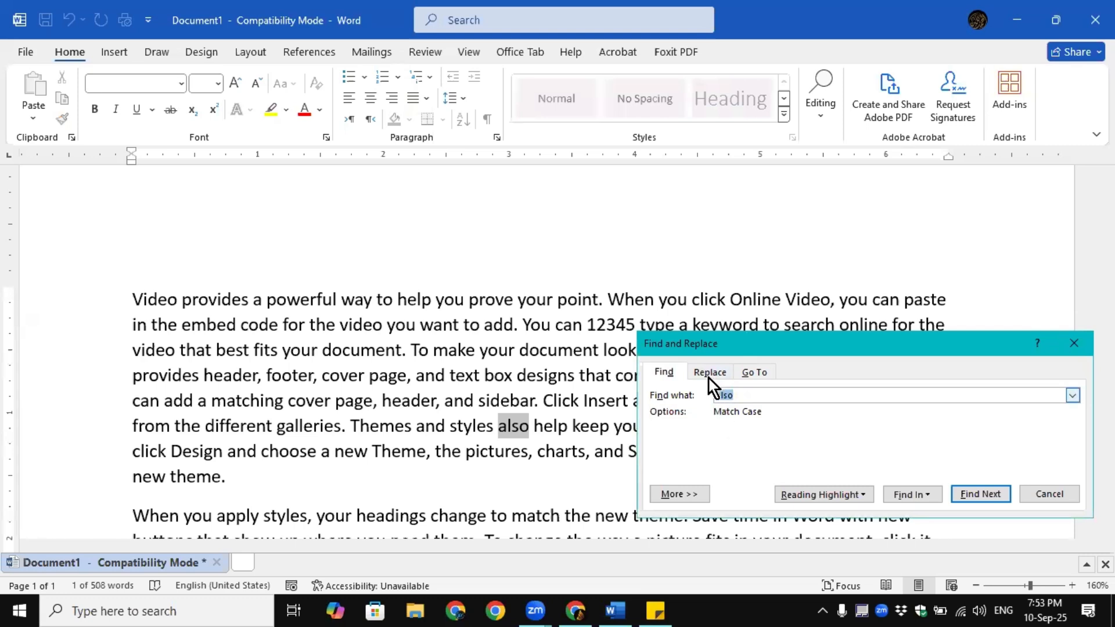
Replace the found "also" in the first paragraph's "Themes and styles" sentence with "September" and close Find and Replace
{"action": "left_click", "coordinate": [707, 375]}
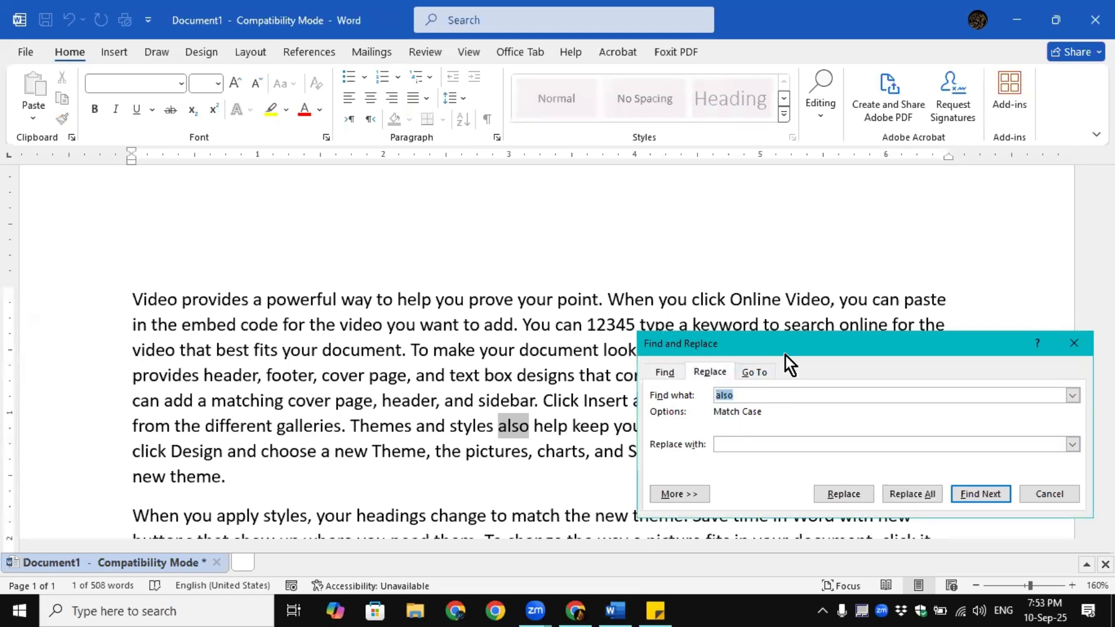
{"action": "left_click_drag", "start_coordinate": [785, 348], "coordinate": [777, 261]}
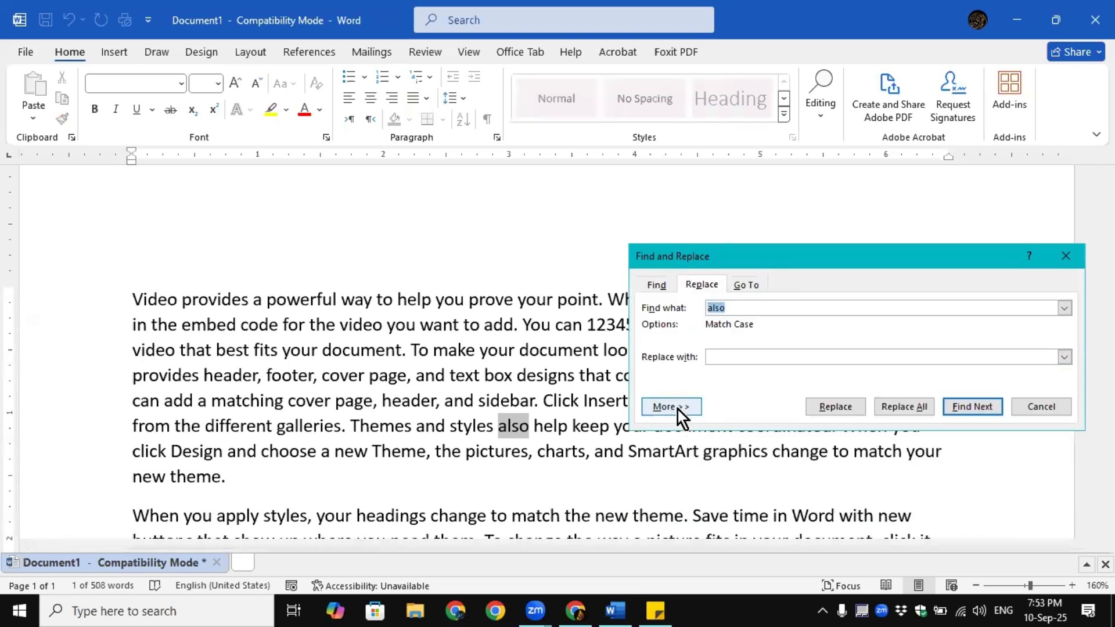
{"action": "left_click", "coordinate": [742, 355]}
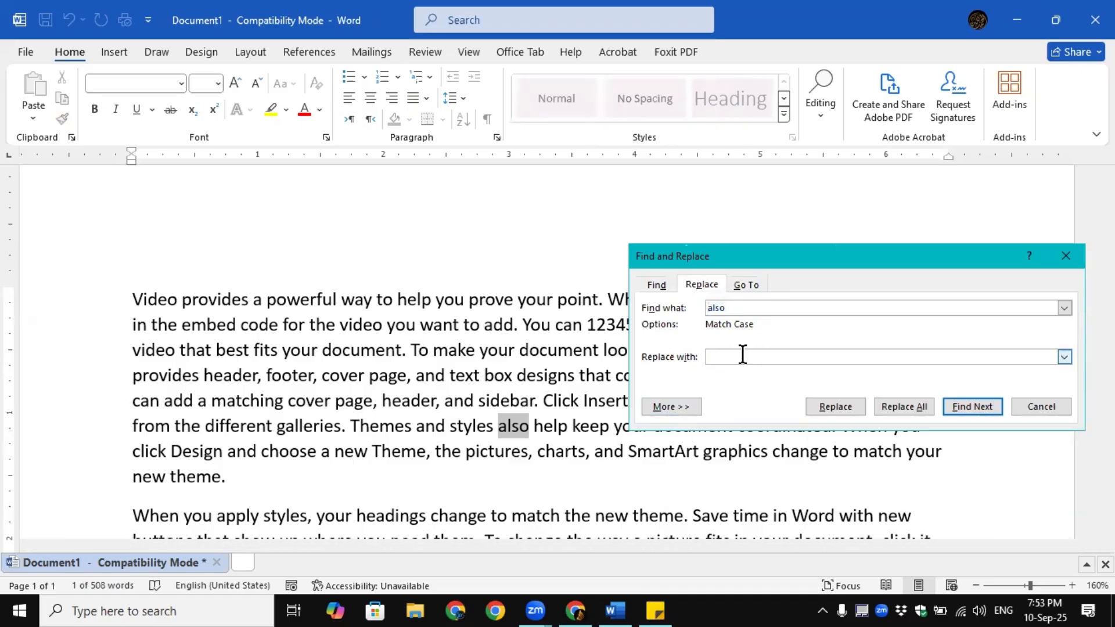
{"action": "type", "text": "September"}
{"action": "left_click", "coordinate": [841, 411]}
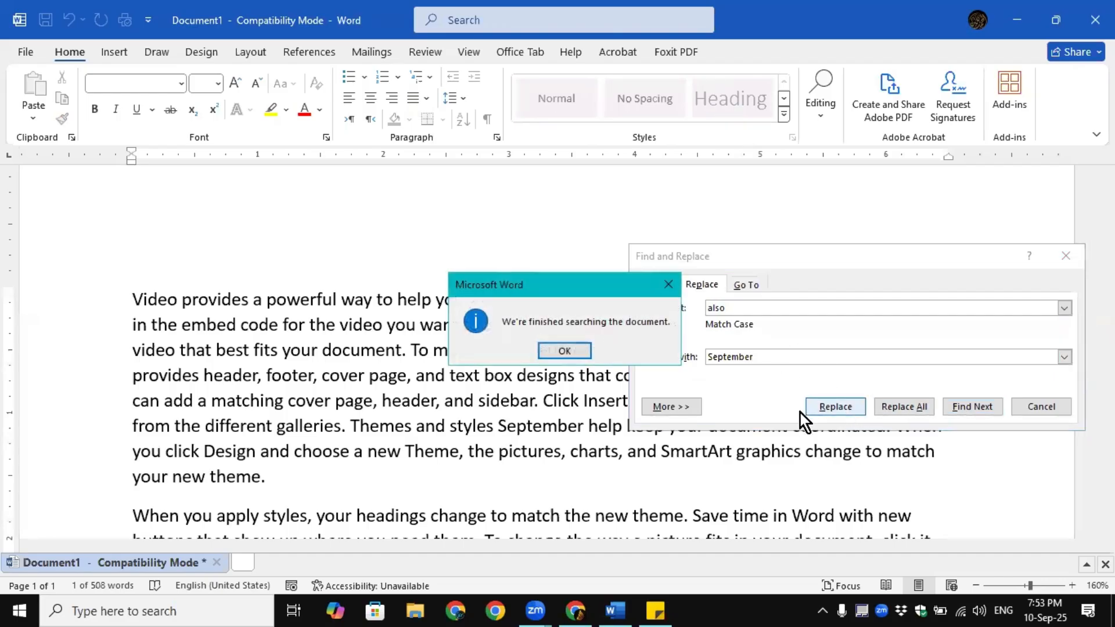
{"action": "left_click", "coordinate": [569, 352]}
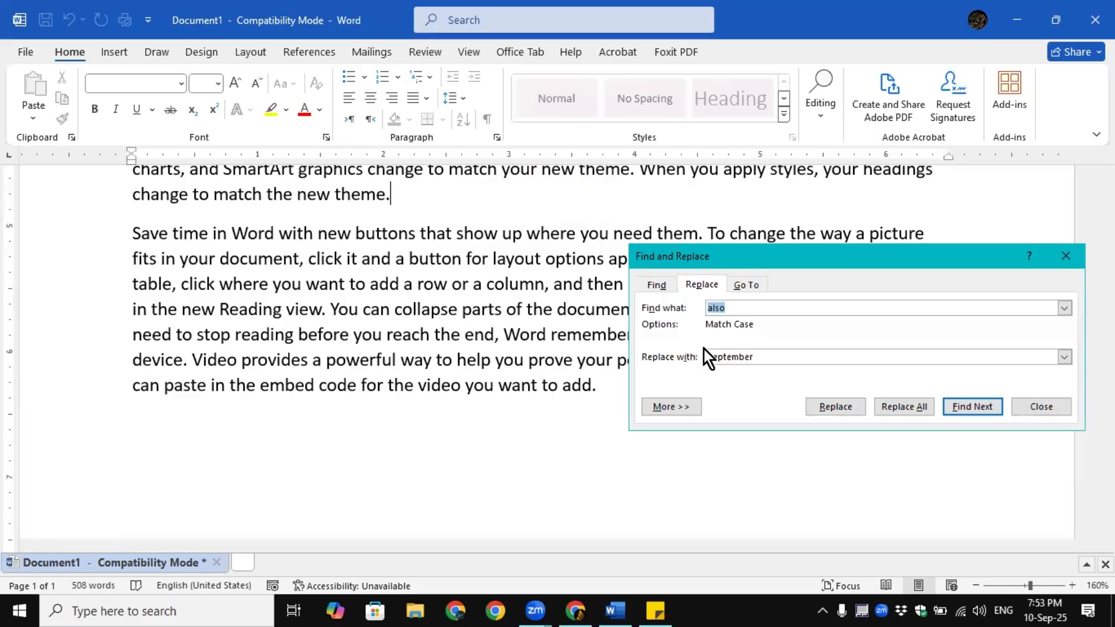
{"action": "left_click", "coordinate": [1069, 256]}
{"action": "scroll", "coordinate": [710, 279], "scroll_direction": "up", "scroll_amount": 5}
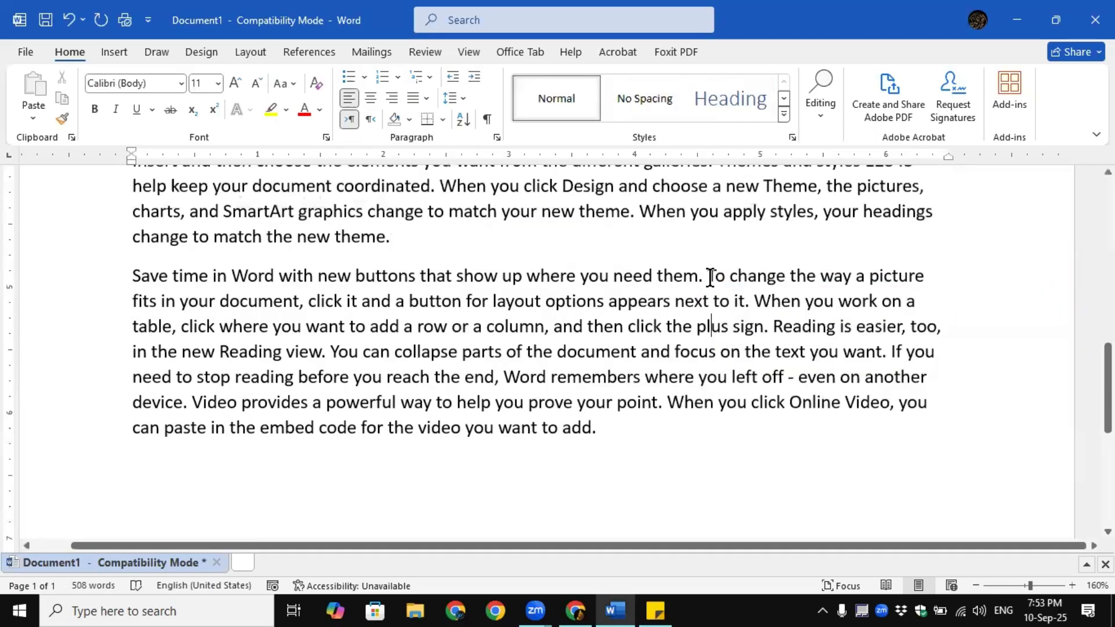
{"action": "scroll", "coordinate": [710, 278], "scroll_direction": "up", "scroll_amount": 3}
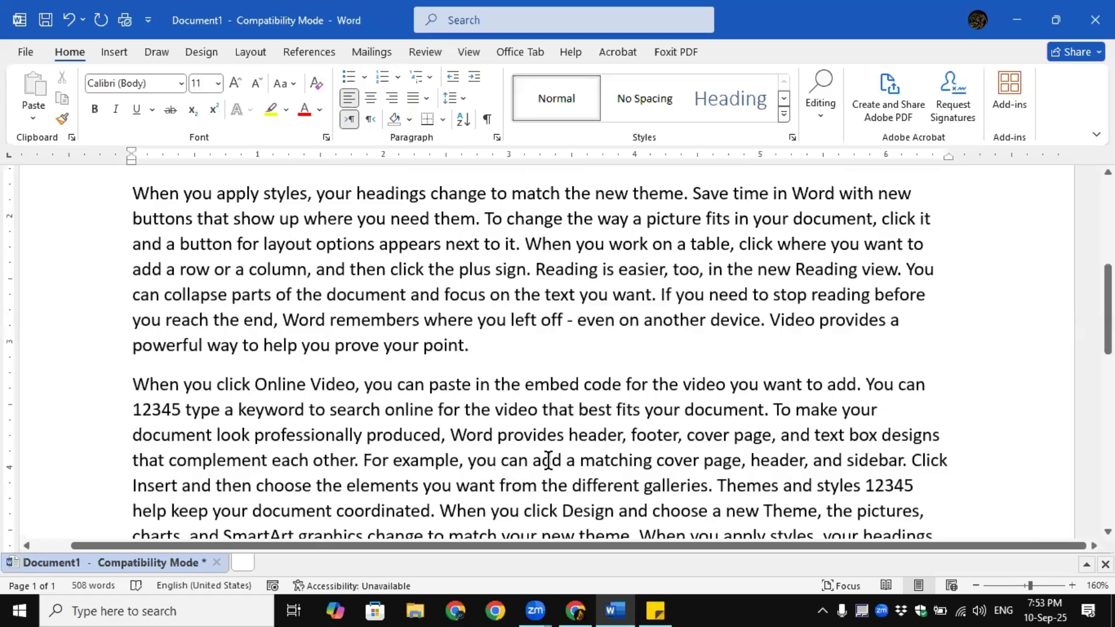
Open Find and Replace for the first paragraph's "September" and set the replacement text to "---------"
{"action": "scroll", "coordinate": [548, 286], "scroll_direction": "up", "scroll_amount": 3}
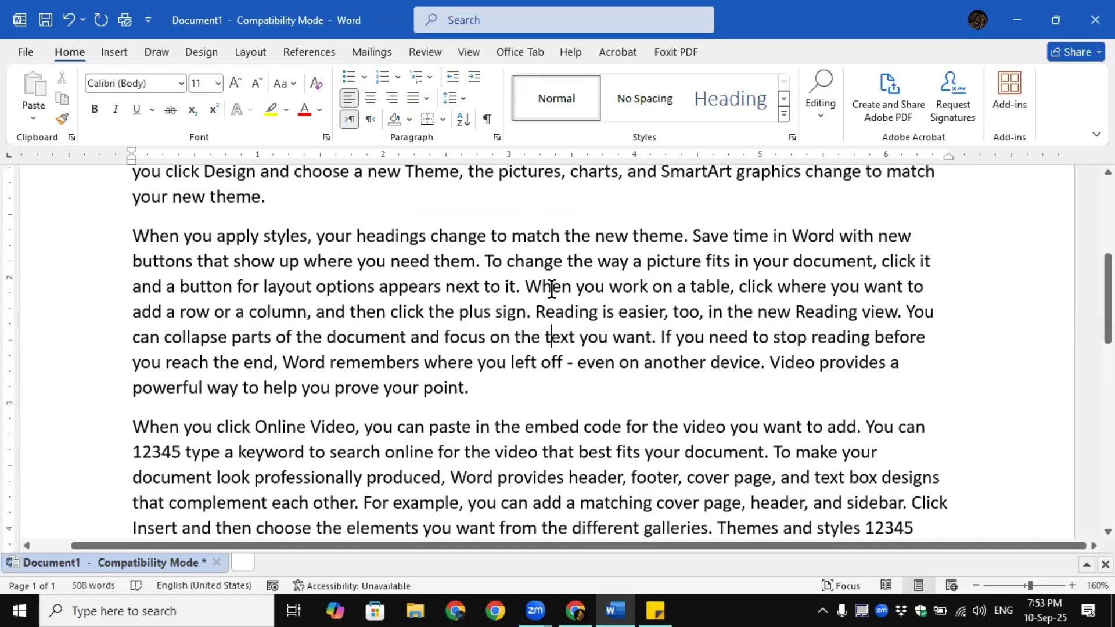
{"action": "scroll", "coordinate": [606, 279], "scroll_direction": "up", "scroll_amount": 3}
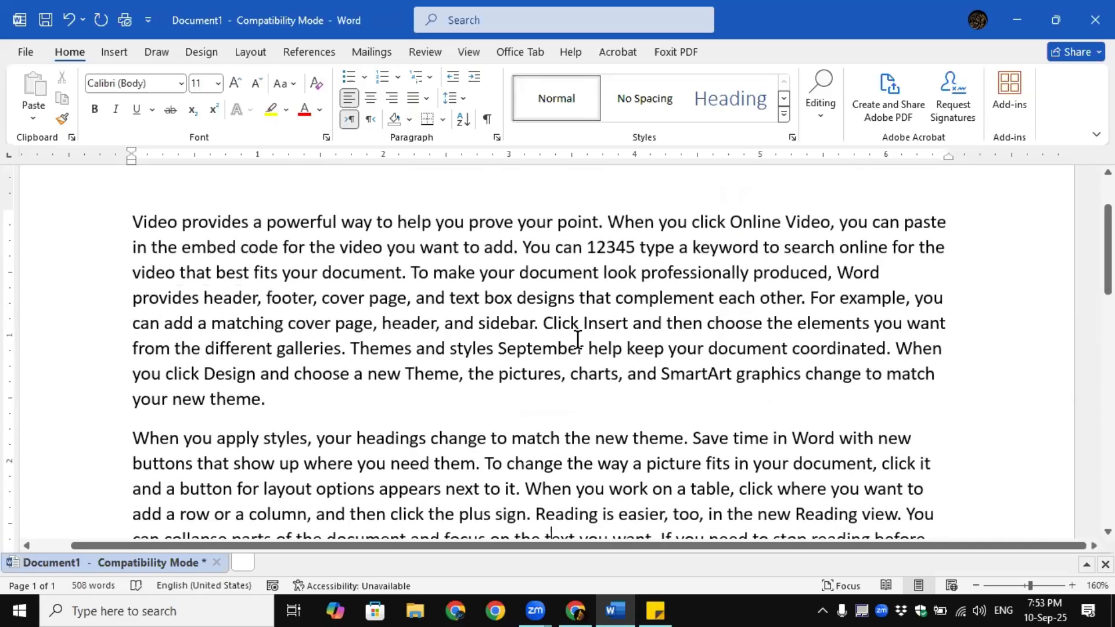
{"action": "double_click", "coordinate": [503, 348]}
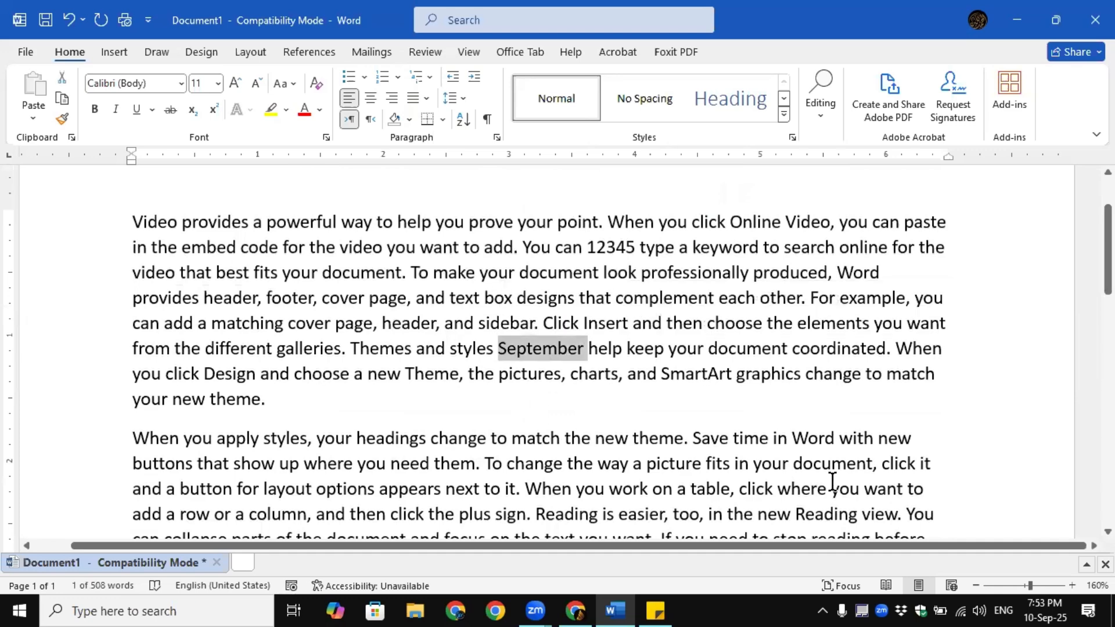
{"action": "left_click", "coordinate": [820, 124]}
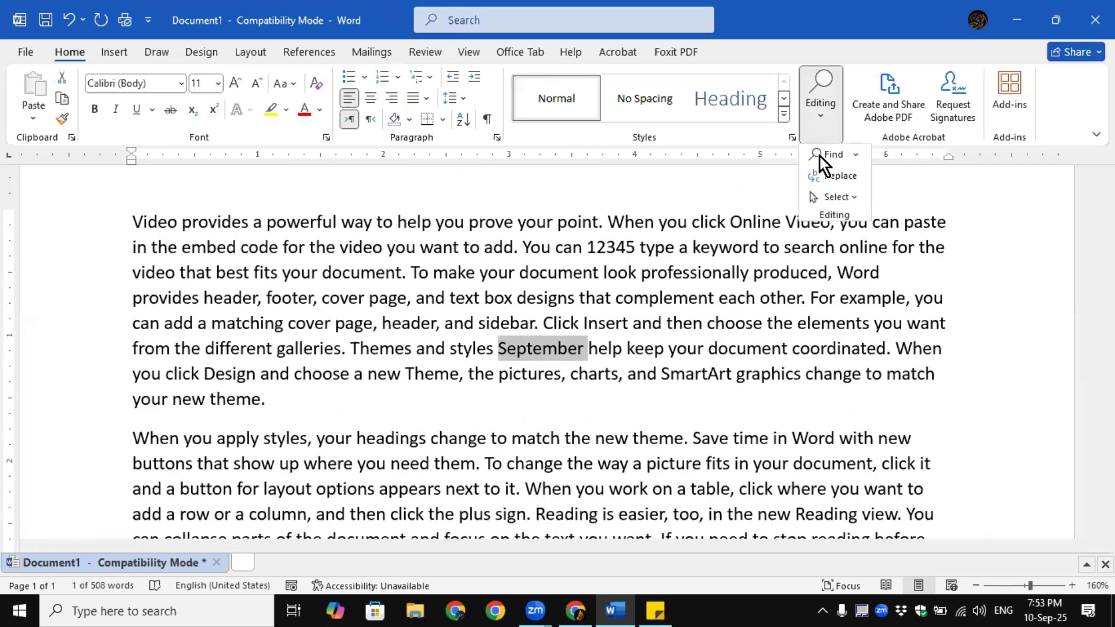
{"action": "left_click", "coordinate": [831, 176]}
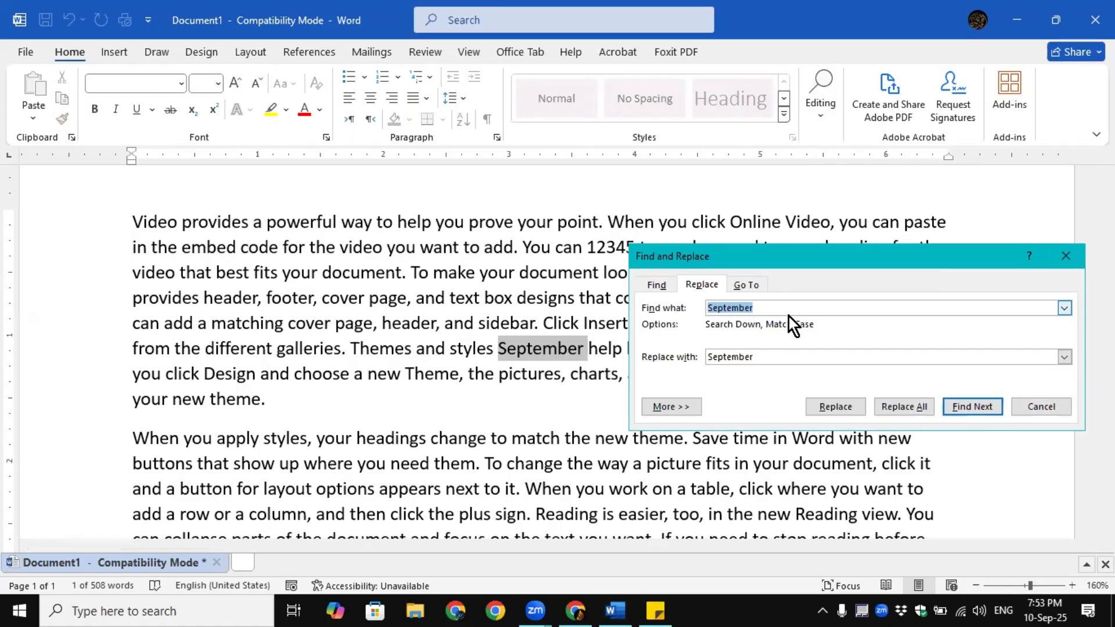
{"action": "left_click_drag", "start_coordinate": [764, 302], "coordinate": [661, 311]}
{"action": "left_click_drag", "start_coordinate": [761, 356], "coordinate": [676, 356]}
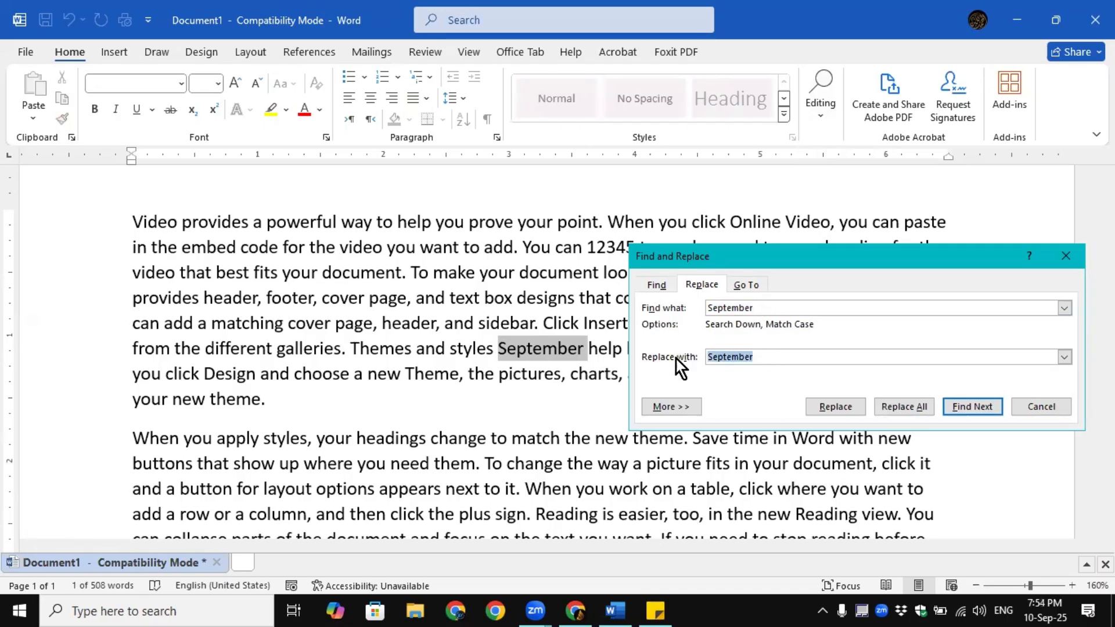
{"action": "type", "text": "---------"}
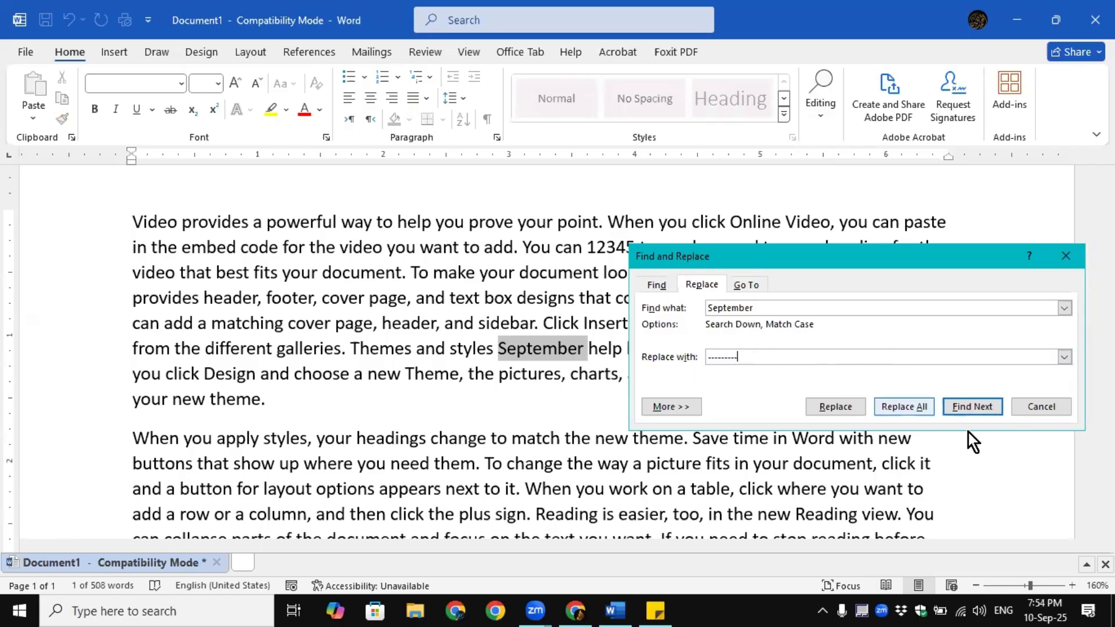
Try the replacement, continue the search from the document's beginning, and turn off Match case
{"action": "left_click", "coordinate": [854, 410]}
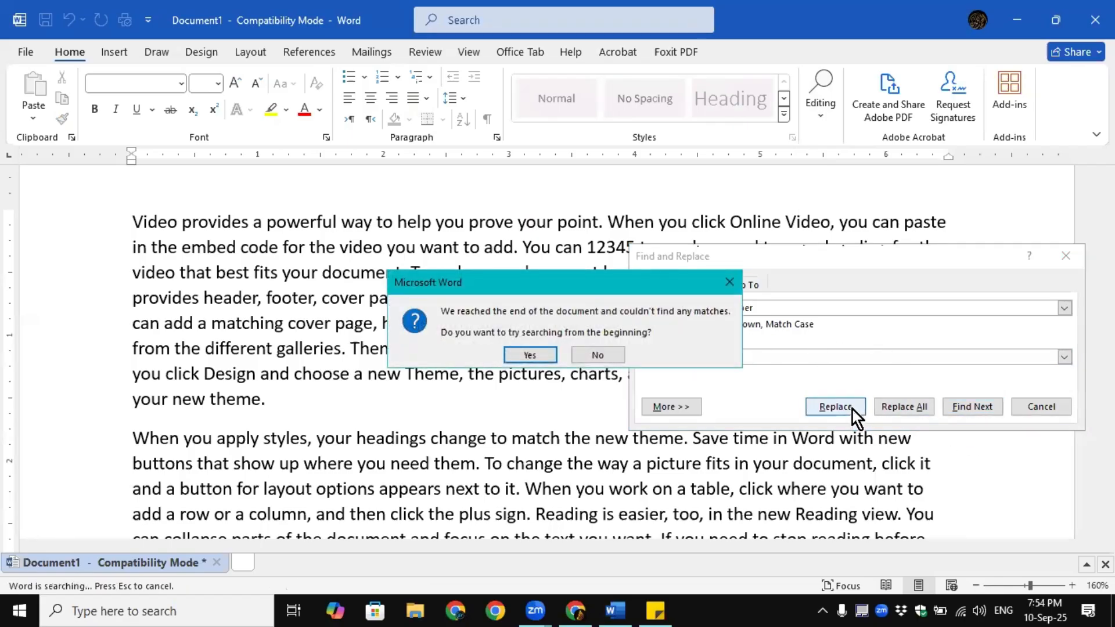
{"action": "left_click", "coordinate": [520, 357]}
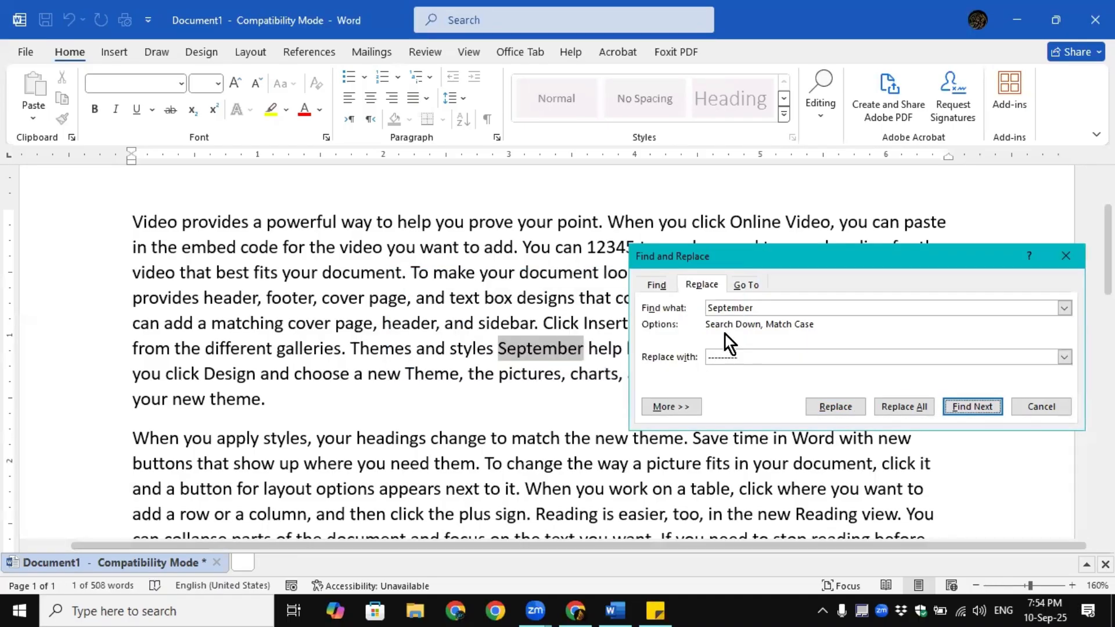
{"action": "left_click", "coordinate": [680, 407]}
{"action": "left_click", "coordinate": [654, 463]}
{"action": "left_click", "coordinate": [671, 407]}
{"action": "left_click", "coordinate": [777, 309]}
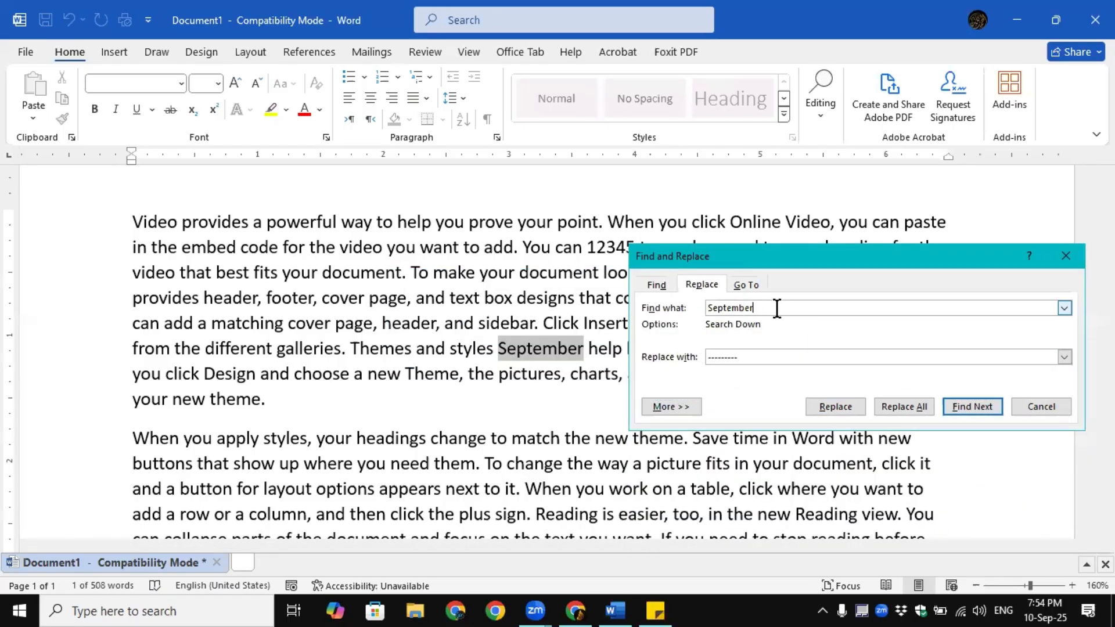
Replace "September" in the "Themes and styles" sentence with "---------" and close Find and Replace
{"action": "left_click", "coordinate": [835, 407]}
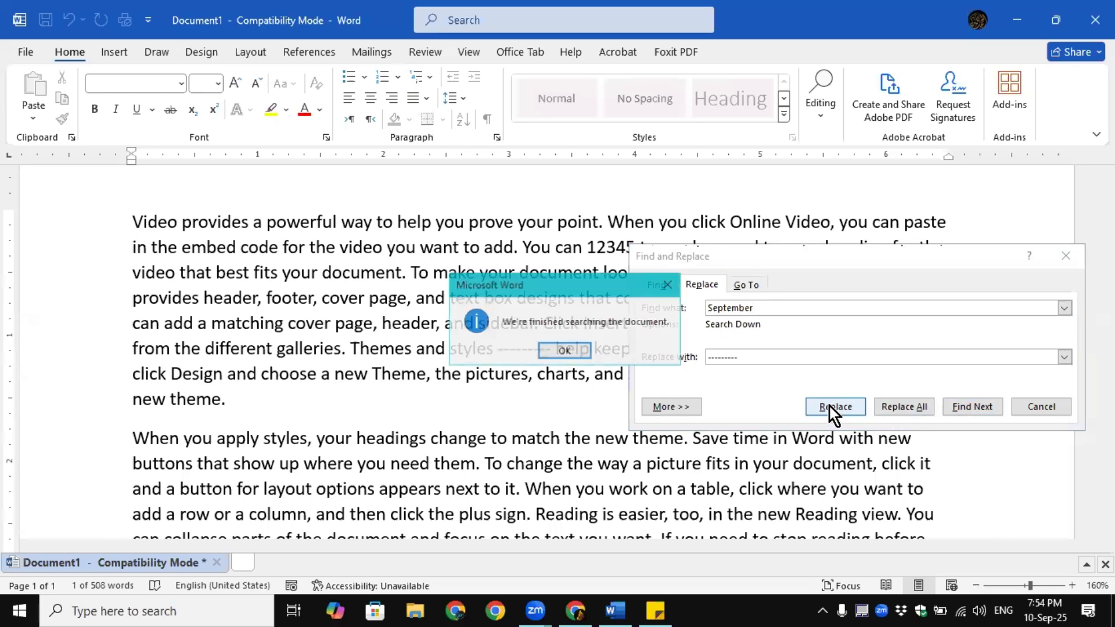
{"action": "left_click", "coordinate": [550, 350]}
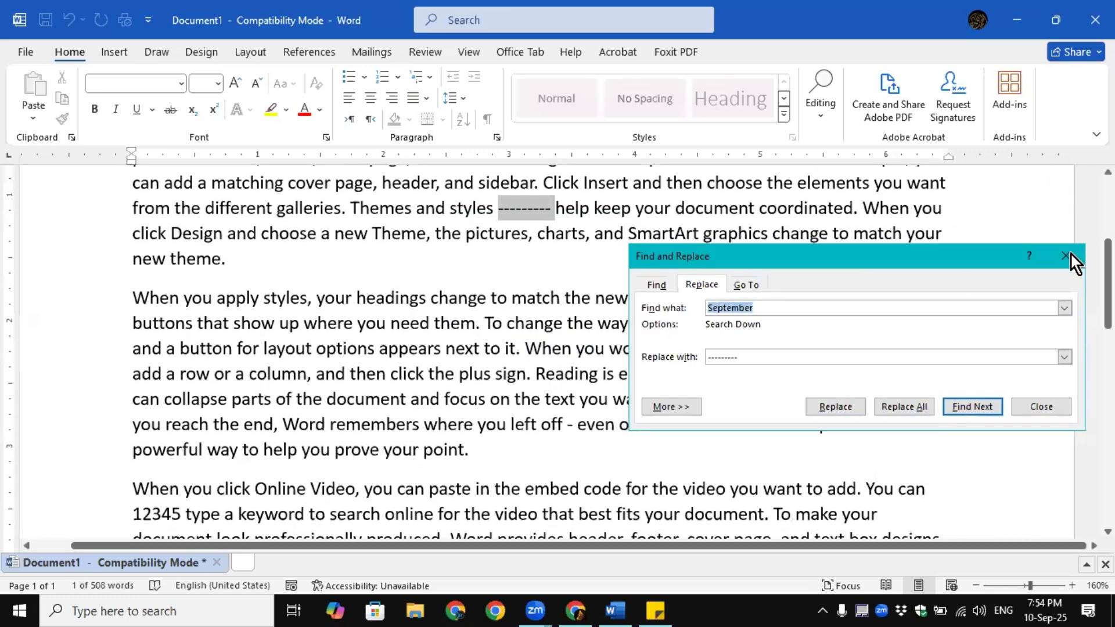
{"action": "key", "text": "Escape"}
{"action": "left_click", "coordinate": [534, 227]}
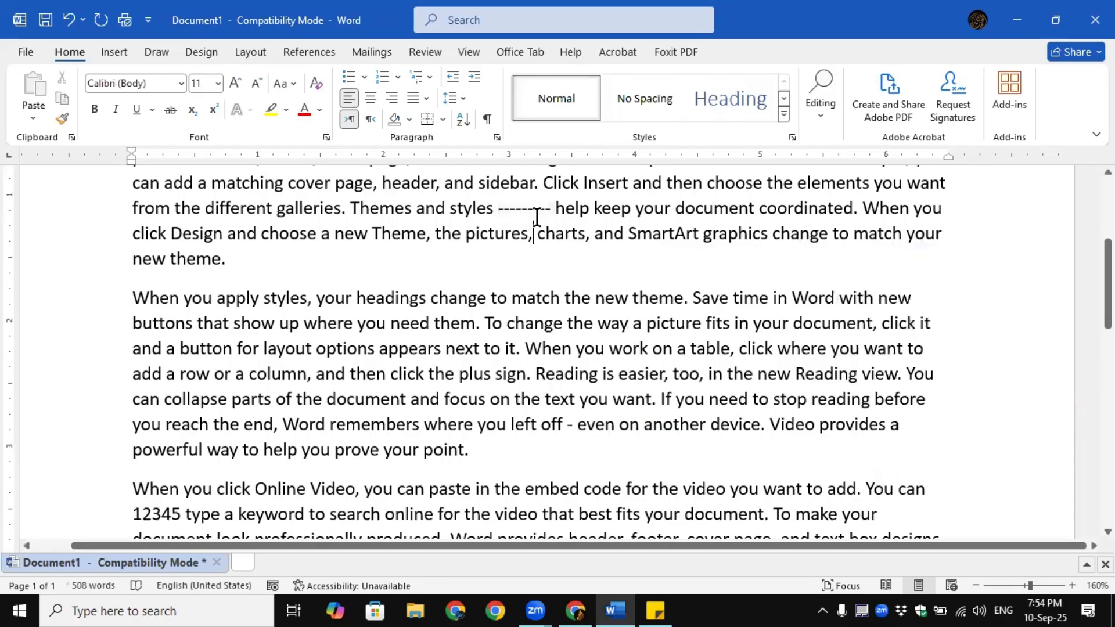
{"action": "scroll", "coordinate": [549, 348], "scroll_direction": "up", "scroll_amount": 3}
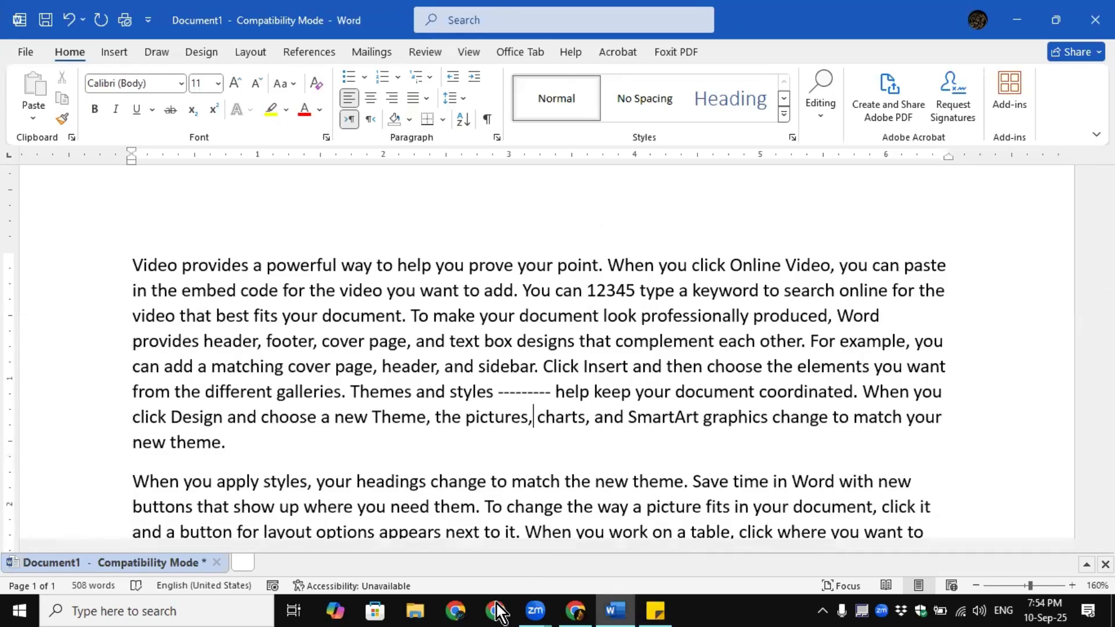
{"action": "left_click", "coordinate": [663, 564]}
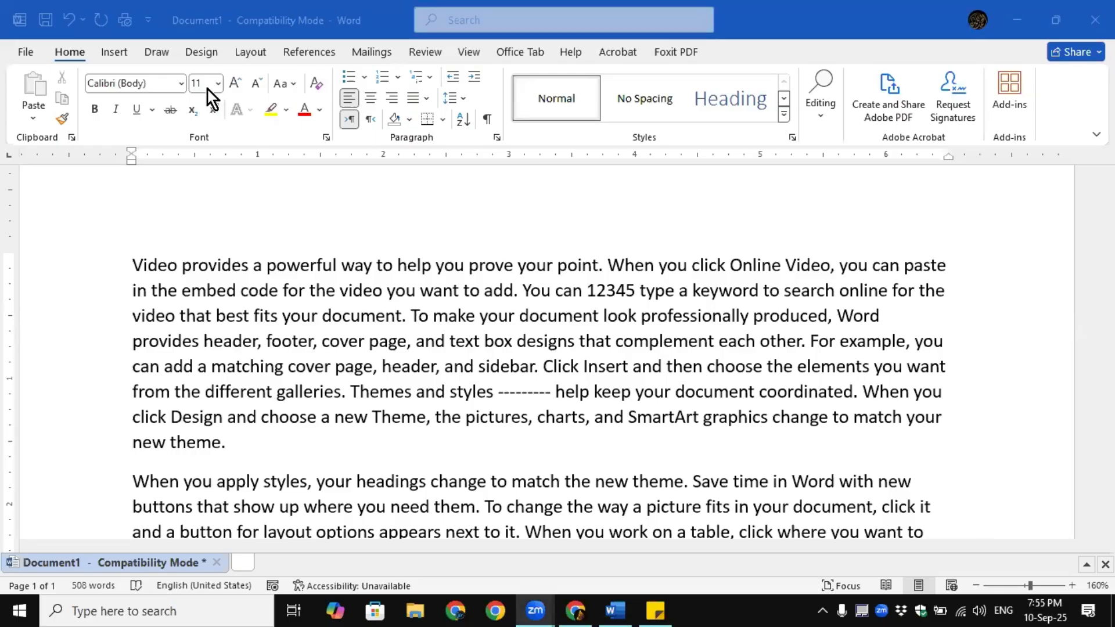
{"action": "left_click", "coordinate": [183, 82]}
{"action": "left_click", "coordinate": [183, 82]}
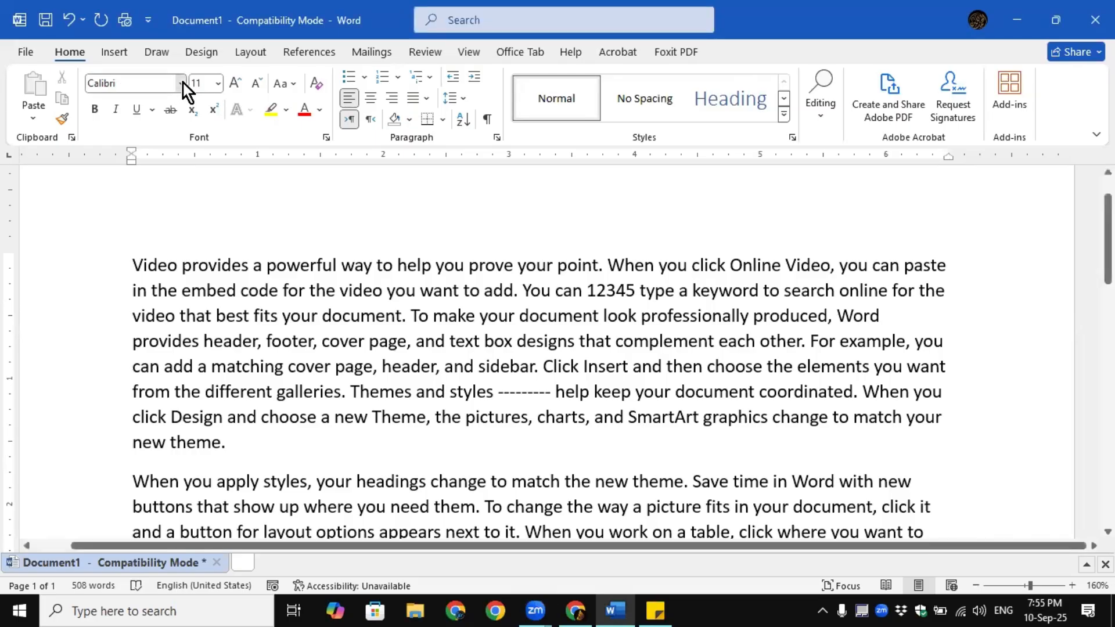
Select "document" in the first paragraph's "To make your document" sentence and open Find and Replace with it as the search text
{"action": "left_click", "coordinate": [553, 409]}
{"action": "left_click_drag", "start_coordinate": [531, 317], "coordinate": [581, 318]}
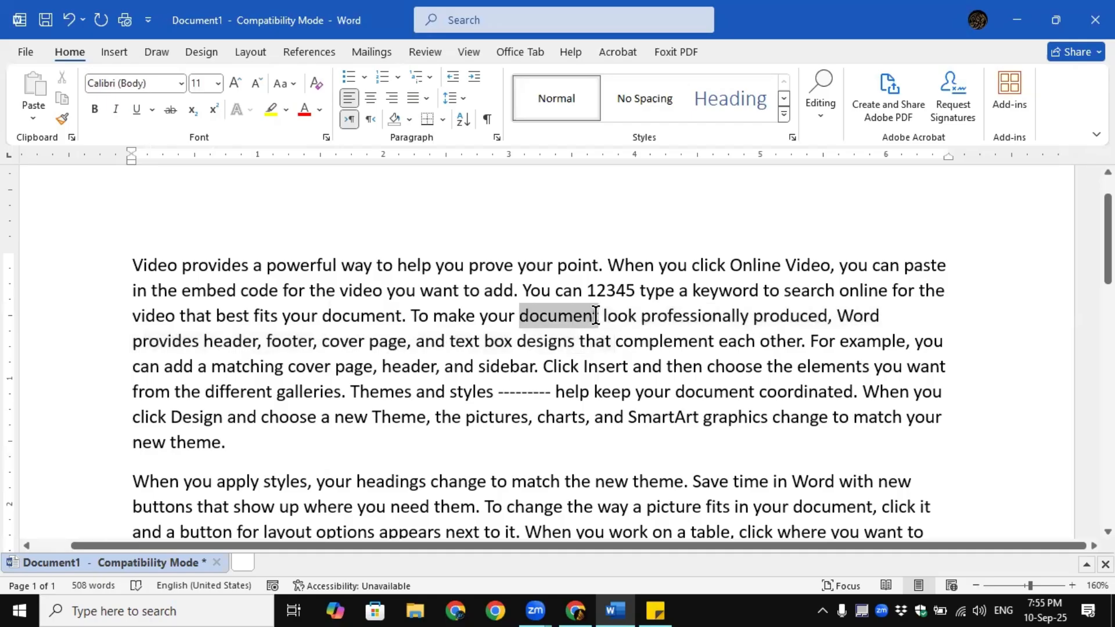
{"action": "left_click", "coordinate": [826, 113]}
{"action": "left_click", "coordinate": [820, 181]}
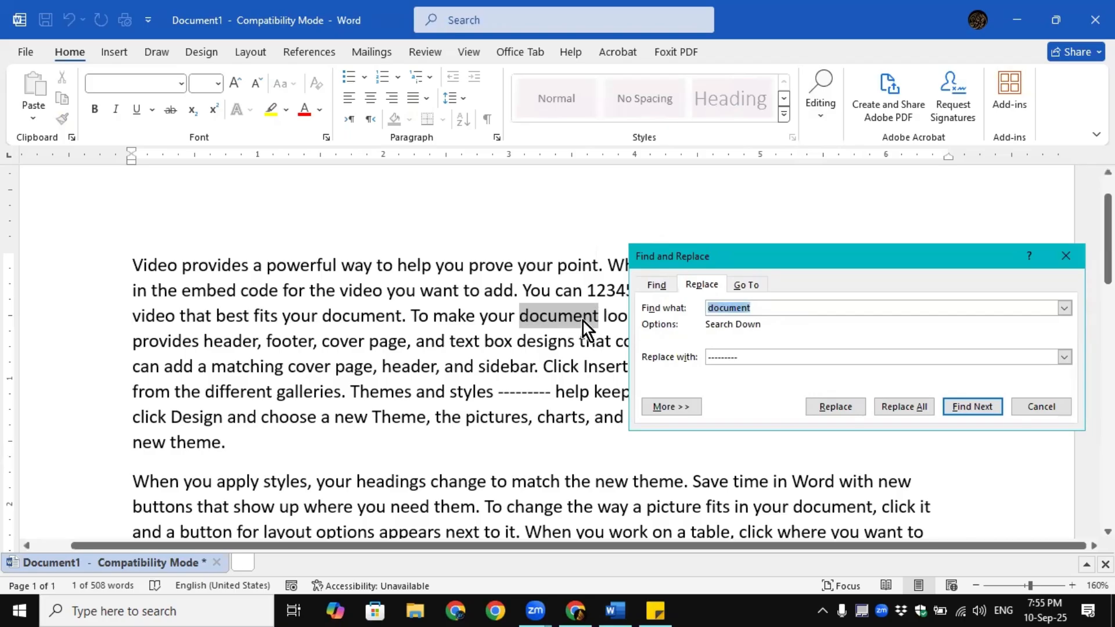
Switch the keyboard language to Urdu and set the replacement text to "پاکستان"
{"action": "left_click", "coordinate": [804, 356]}
{"action": "double_click", "coordinate": [720, 356]}
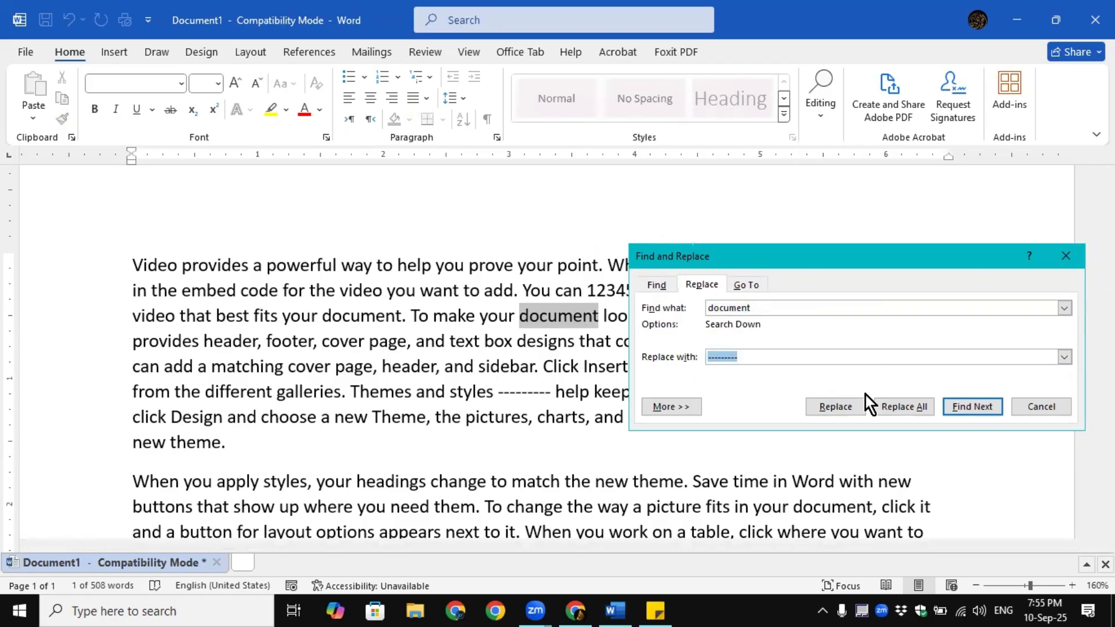
{"action": "left_click", "coordinate": [1007, 611]}
{"action": "left_click", "coordinate": [953, 546]}
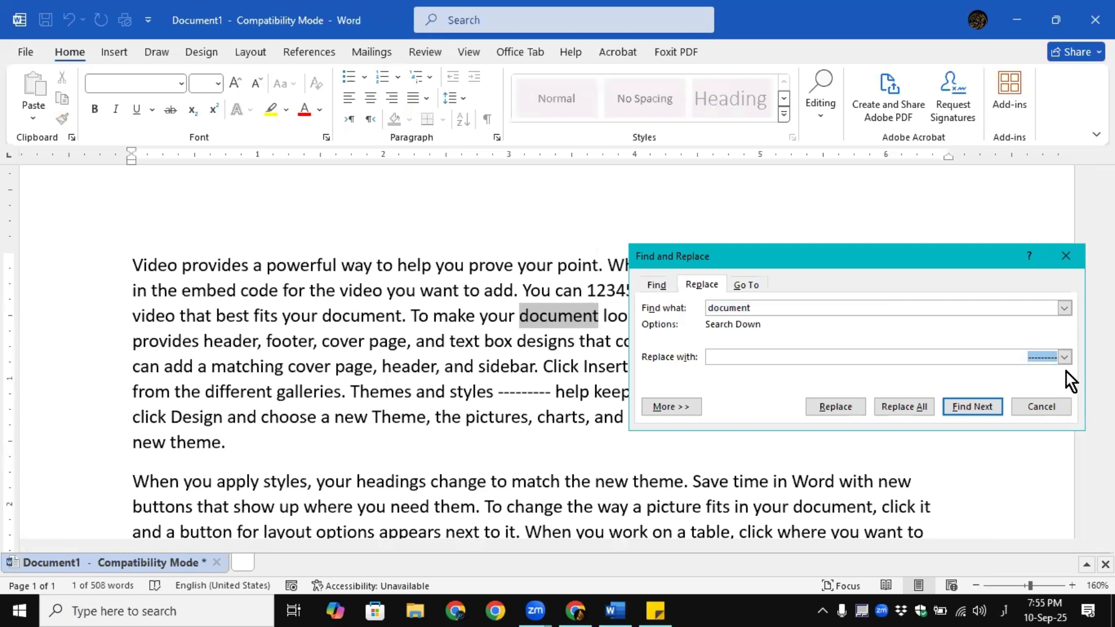
{"action": "type", "text": "ء"}
{"action": "type", "text": "ا"}
{"action": "type", "text": "ی"}
{"action": "key", "text": "BackSpace"}
{"action": "type", "text": "ئک"}
{"action": "key", "text": "BackSpace"}
{"action": "key", "text": "BackSpace"}
{"action": "key", "text": "BackSpace"}
{"action": "key", "text": "BackSpace"}
{"action": "type", "text": "پاکستان"}
{"action": "left_click_drag", "start_coordinate": [1025, 358], "coordinate": [1066, 361]}
Step through the occurrences of "document" starting from the first paragraph
{"action": "left_click", "coordinate": [774, 308]}
{"action": "left_click", "coordinate": [133, 266]}
{"action": "left_click", "coordinate": [152, 271]}
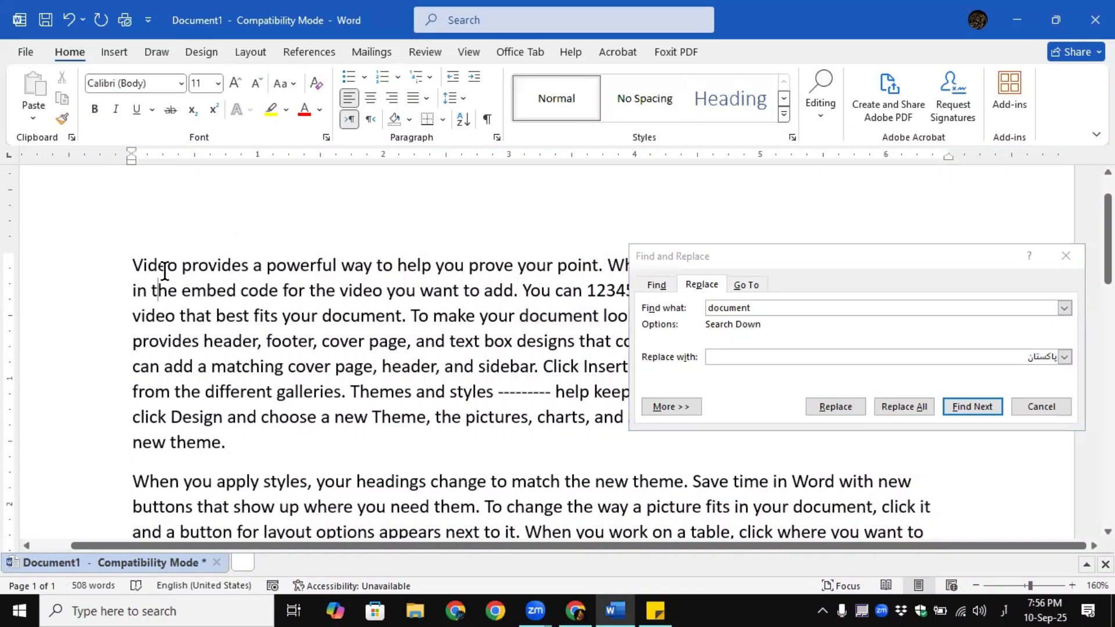
{"action": "left_click", "coordinate": [965, 409]}
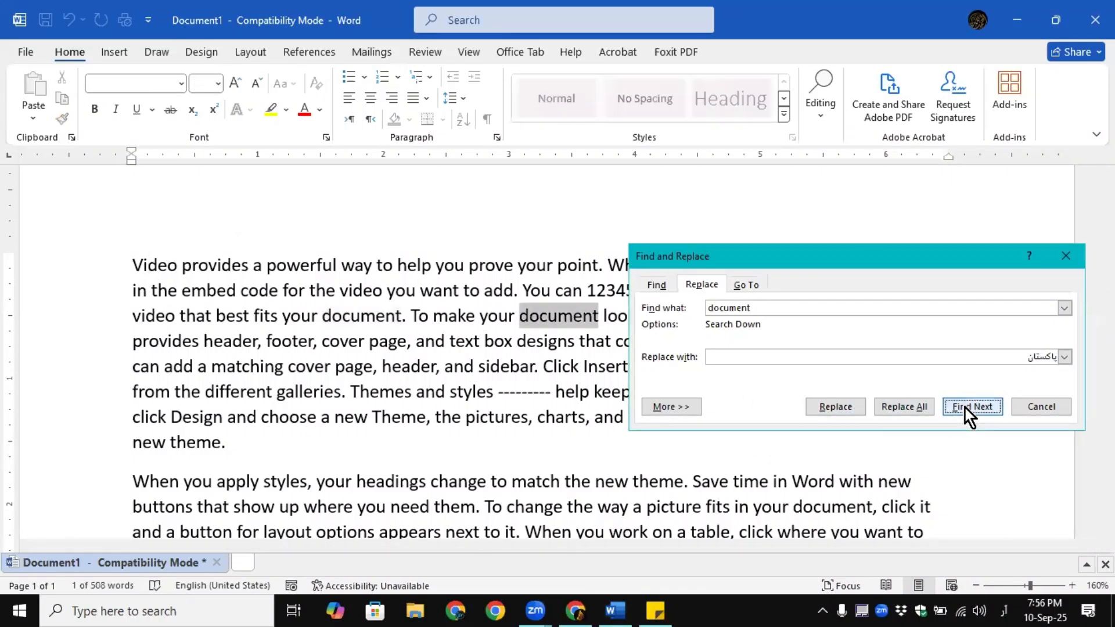
{"action": "left_click", "coordinate": [966, 409]}
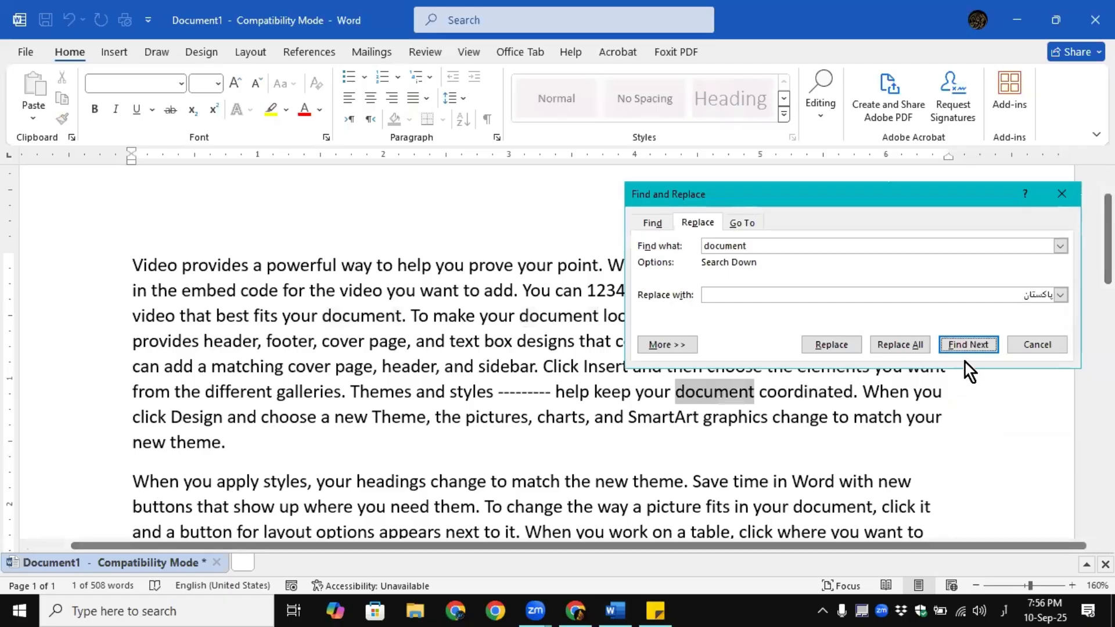
{"action": "left_click", "coordinate": [971, 344]}
{"action": "left_click", "coordinate": [971, 344]}
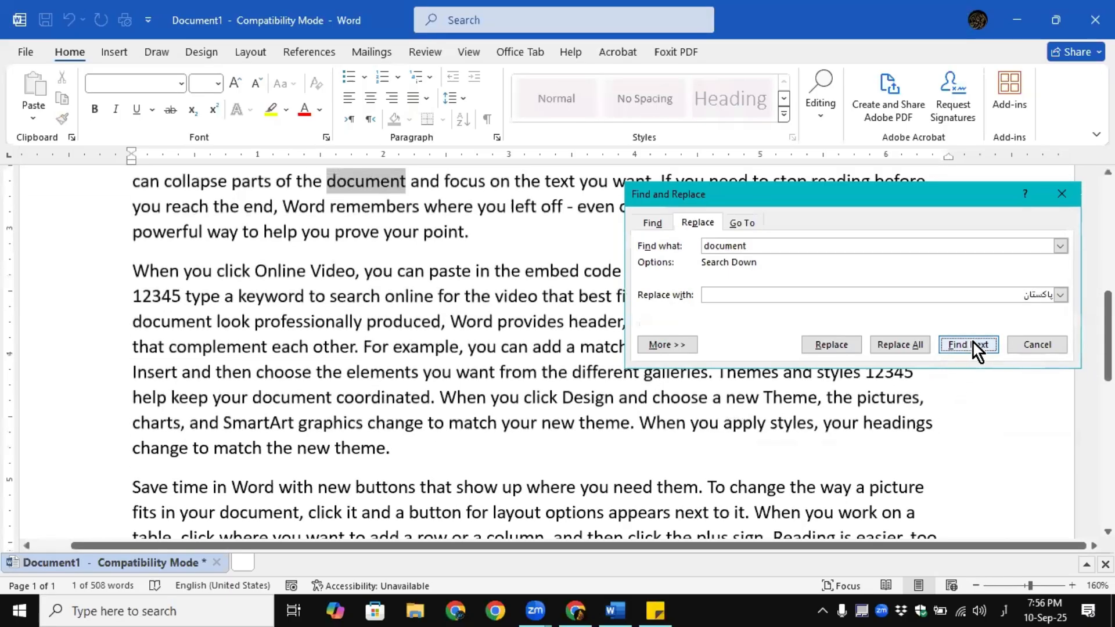
Return to the start of the text and replace the first "document" with "پاکستان"
{"action": "left_click_drag", "start_coordinate": [1108, 326], "coordinate": [1107, 194]}
{"action": "left_click", "coordinate": [251, 359]}
{"action": "left_click", "coordinate": [223, 315]}
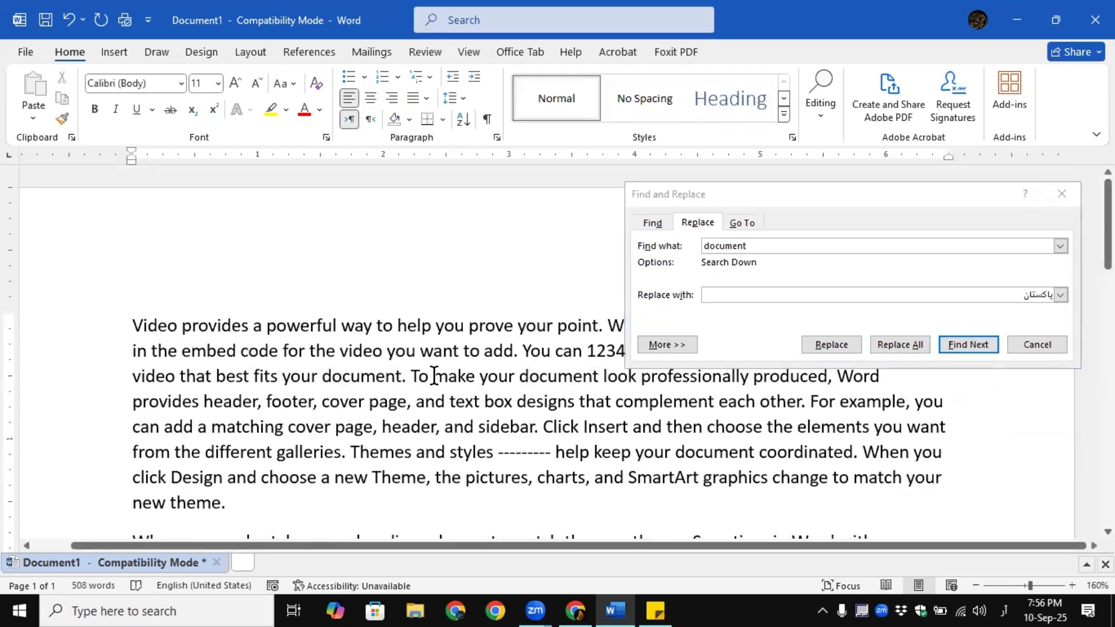
{"action": "left_click", "coordinate": [971, 346]}
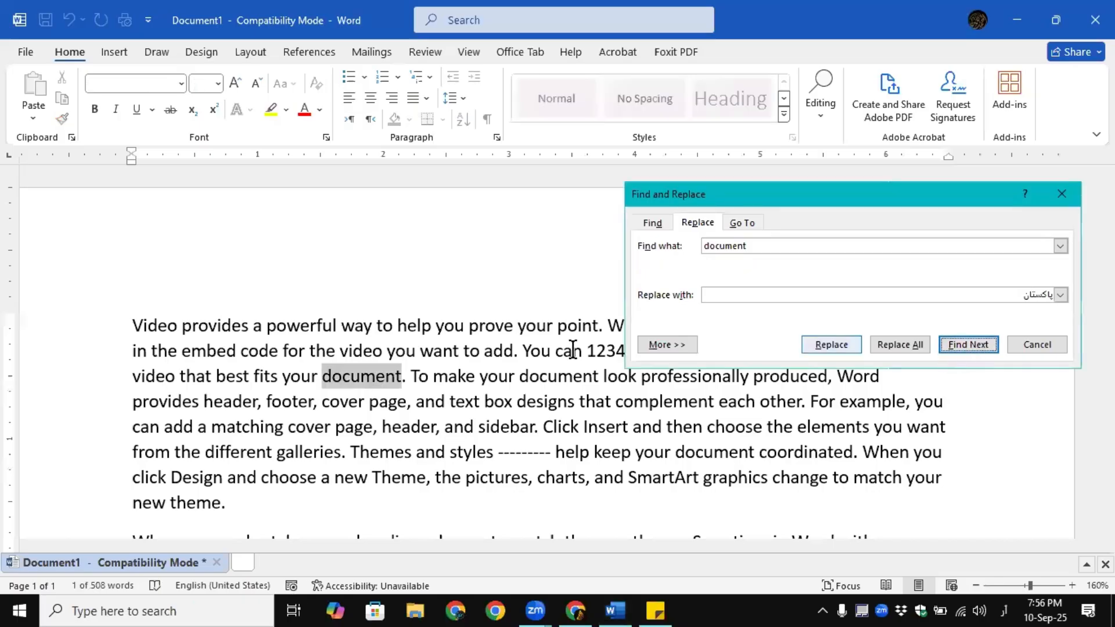
{"action": "left_click", "coordinate": [820, 345]}
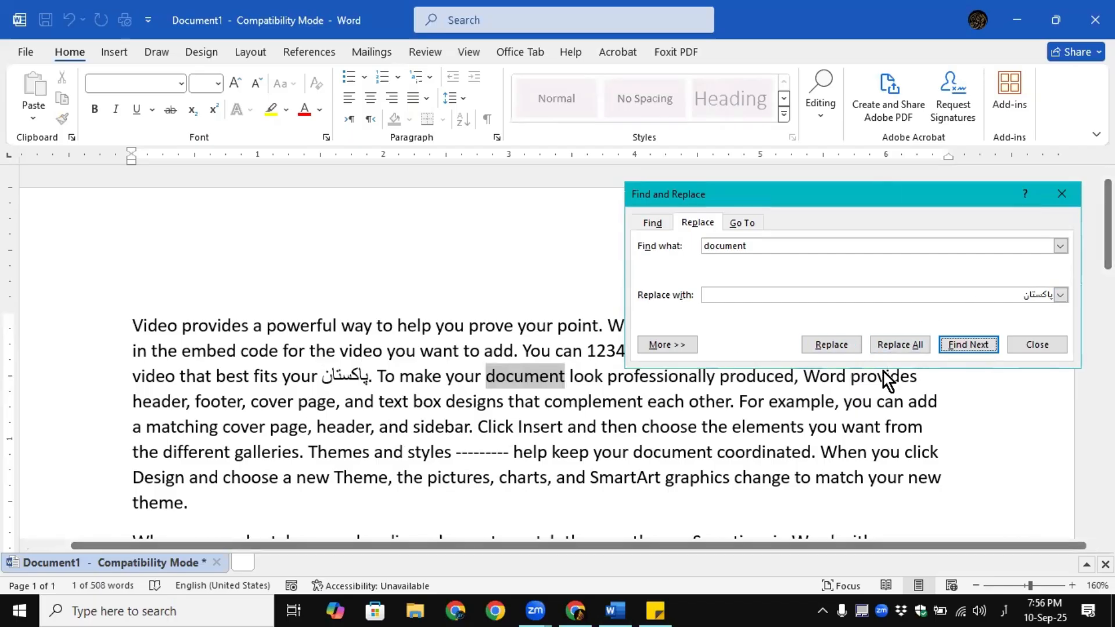
Skip the next "document", replace the one in the "Themes and styles" sentence with "پاکستان", and review the first paragraph
{"action": "left_click", "coordinate": [973, 344]}
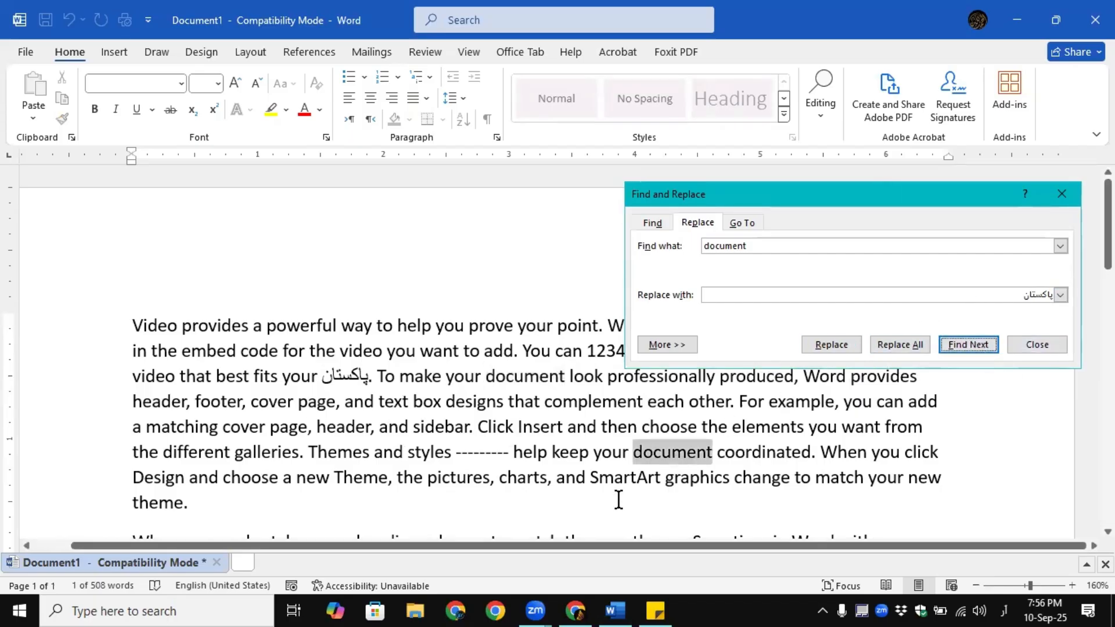
{"action": "left_click", "coordinate": [831, 345]}
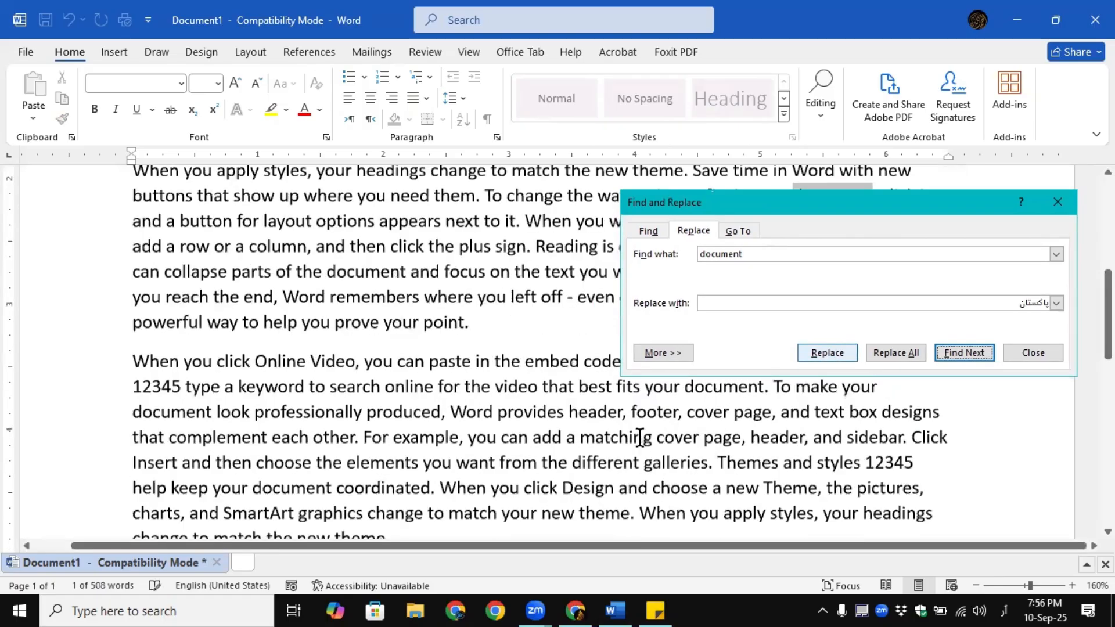
{"action": "left_click_drag", "start_coordinate": [869, 204], "coordinate": [500, 376]}
{"action": "scroll", "coordinate": [657, 219], "scroll_direction": "up", "scroll_amount": 3}
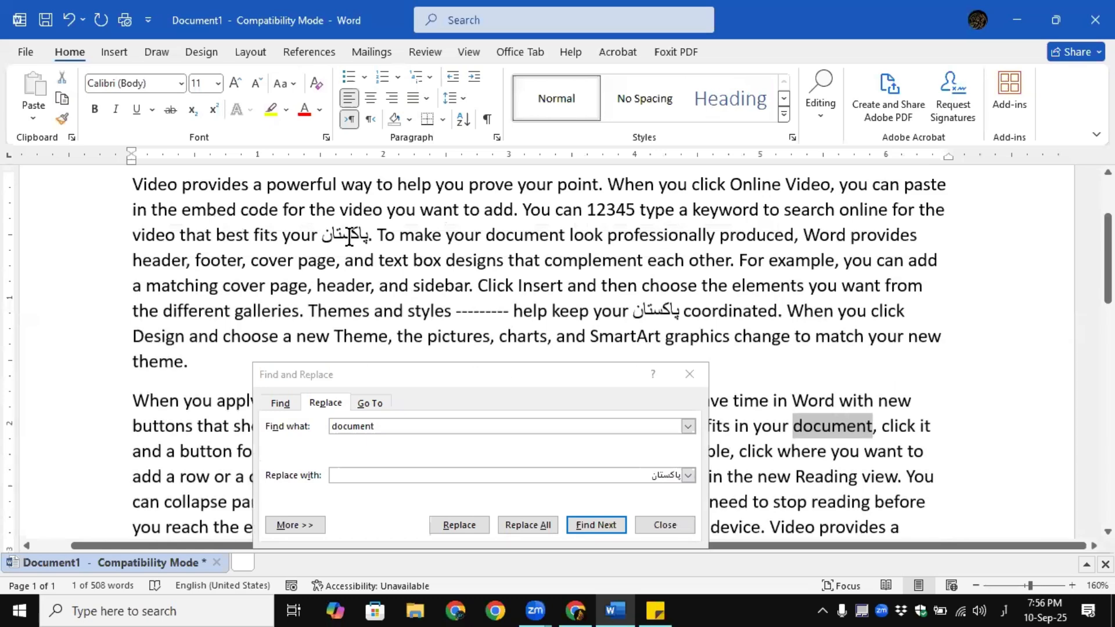
{"action": "double_click", "coordinate": [534, 234]}
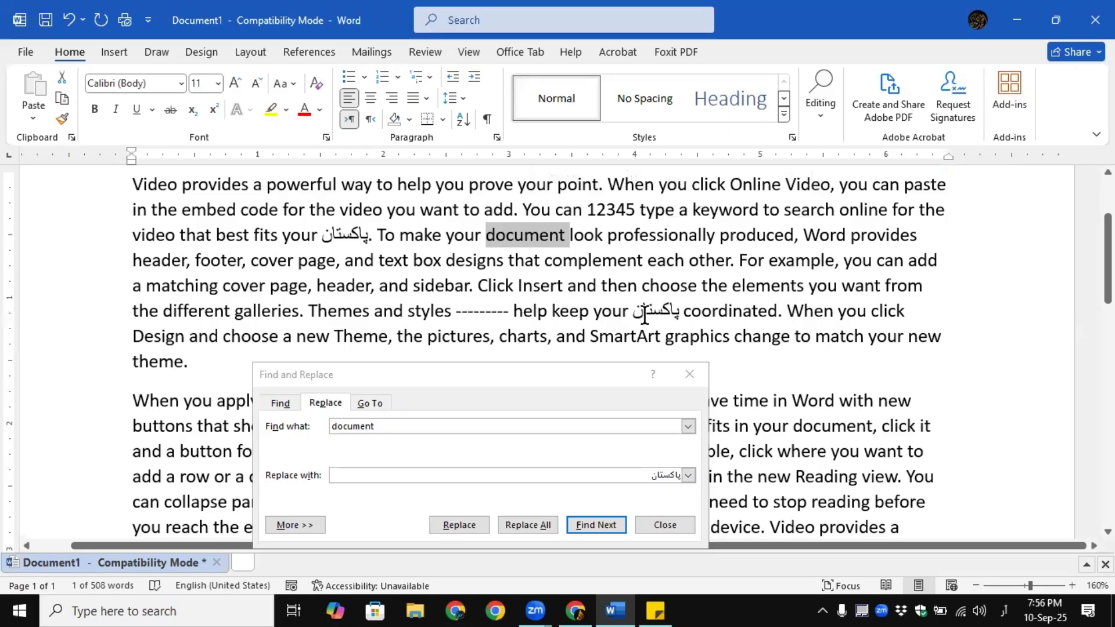
{"action": "left_click_drag", "start_coordinate": [612, 374], "coordinate": [966, 229]}
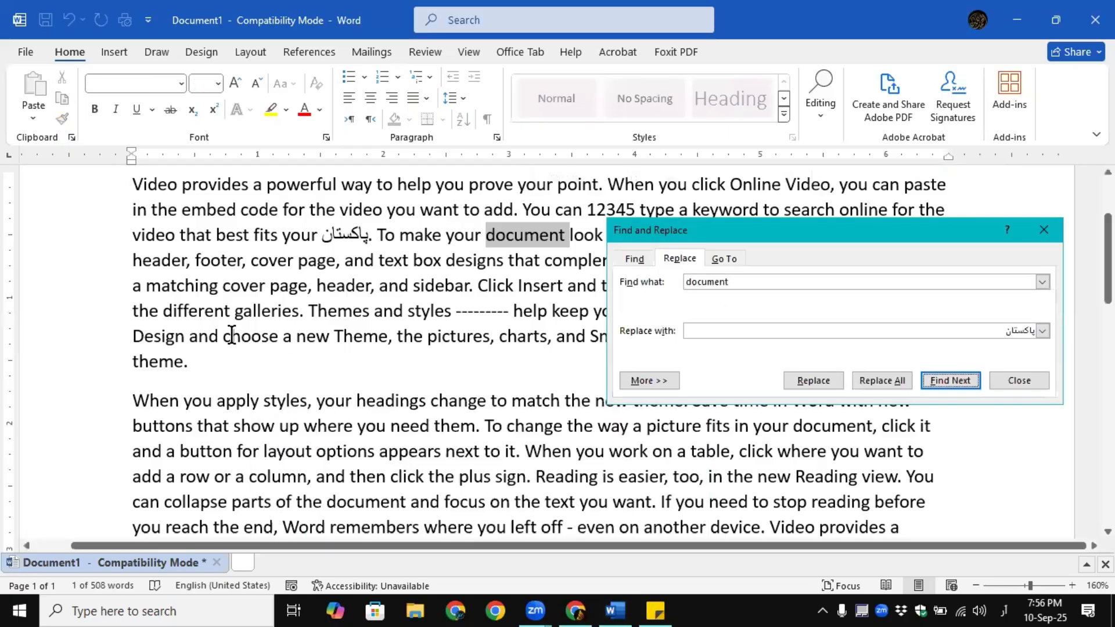
Switch the keyboard language back to English and close Find and Replace
{"action": "left_click", "coordinate": [968, 328]}
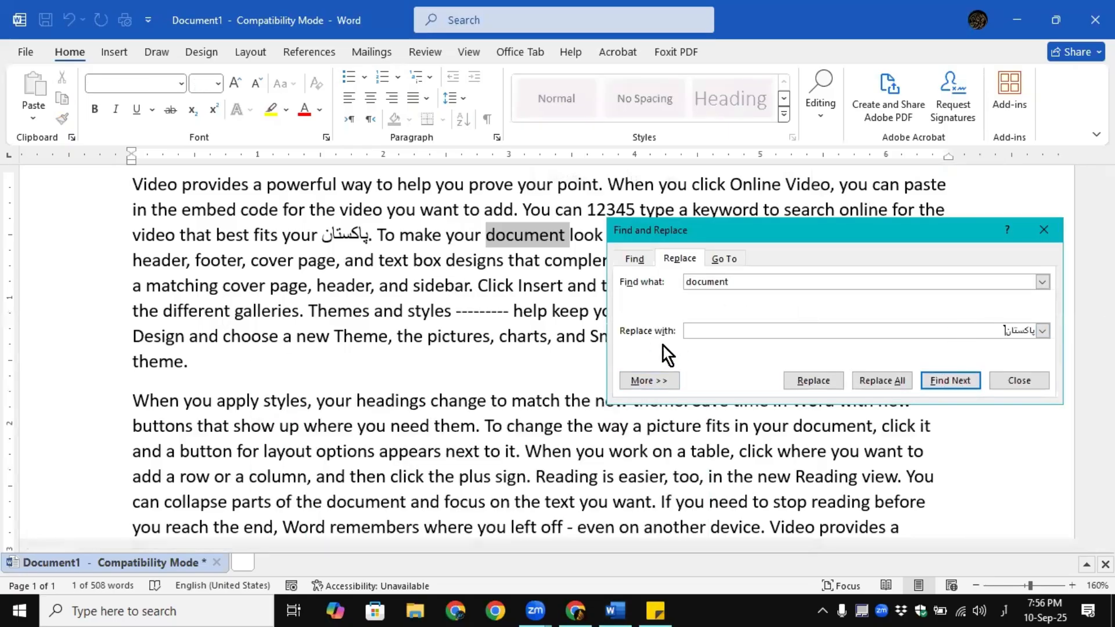
{"action": "left_click", "coordinate": [1003, 609]}
{"action": "left_click", "coordinate": [956, 468]}
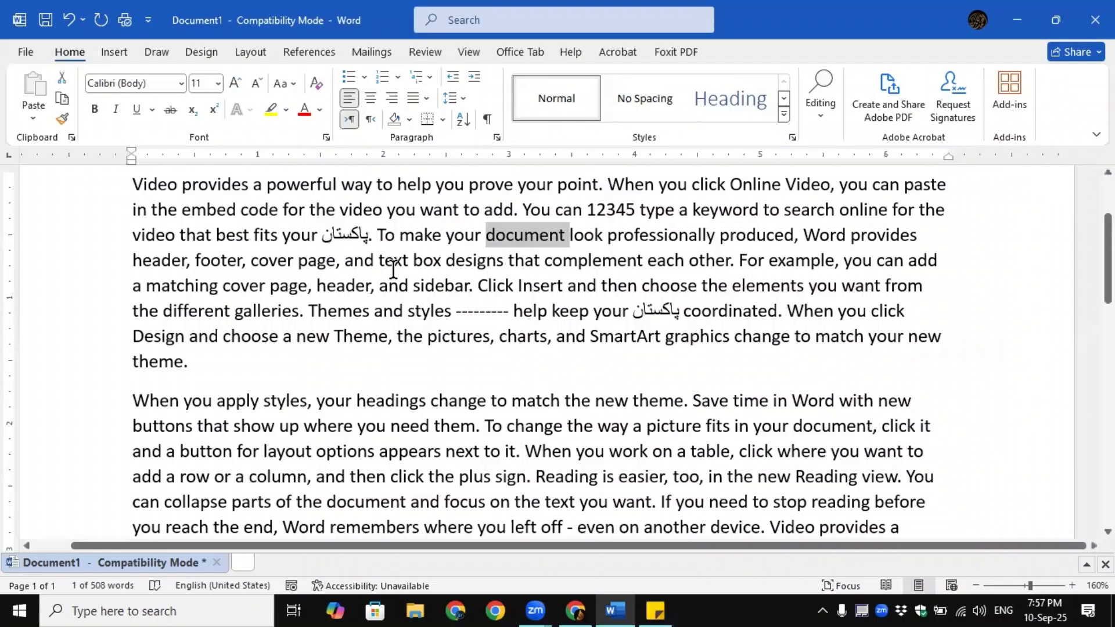
{"action": "scroll", "coordinate": [392, 270], "scroll_direction": "down", "scroll_amount": 4}
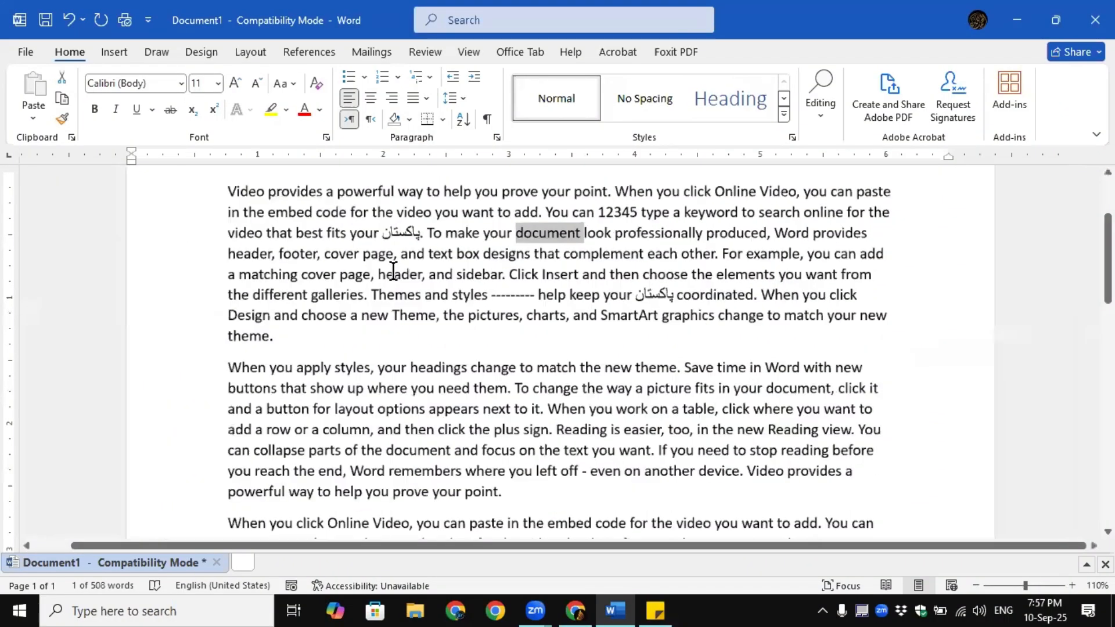
Select all four paragraphs of the document and justify them
{"action": "scroll", "coordinate": [392, 269], "scroll_direction": "down", "scroll_amount": 3}
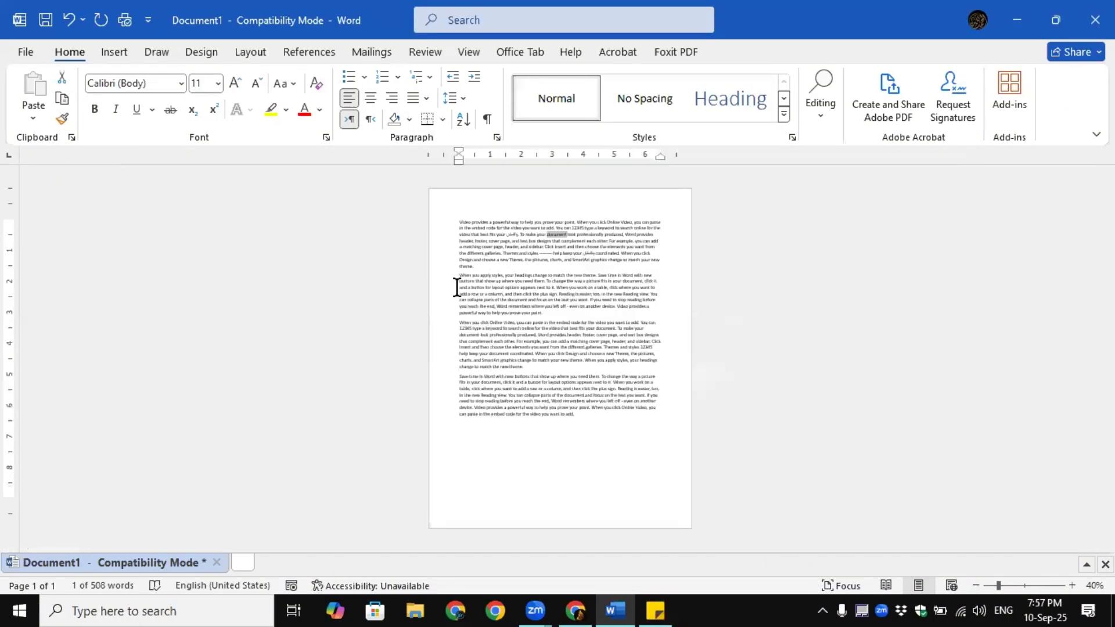
{"action": "scroll", "coordinate": [456, 287], "scroll_direction": "up", "scroll_amount": 3}
{"action": "scroll", "coordinate": [456, 287], "scroll_direction": "down", "scroll_amount": 1}
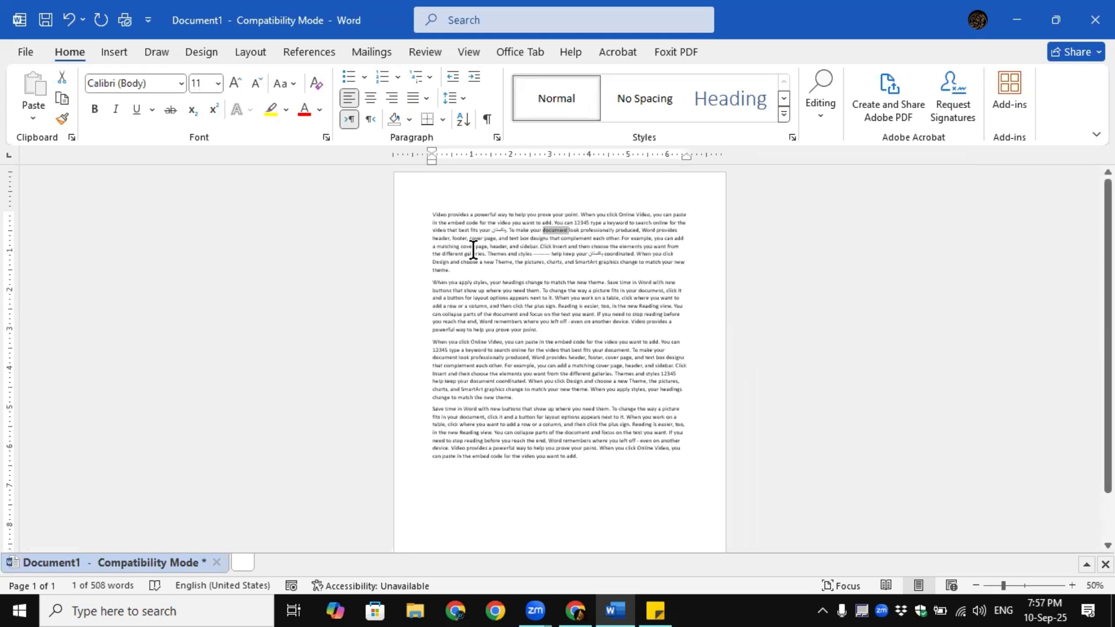
{"action": "left_click_drag", "start_coordinate": [426, 215], "coordinate": [585, 458]}
{"action": "left_click", "coordinate": [427, 98]}
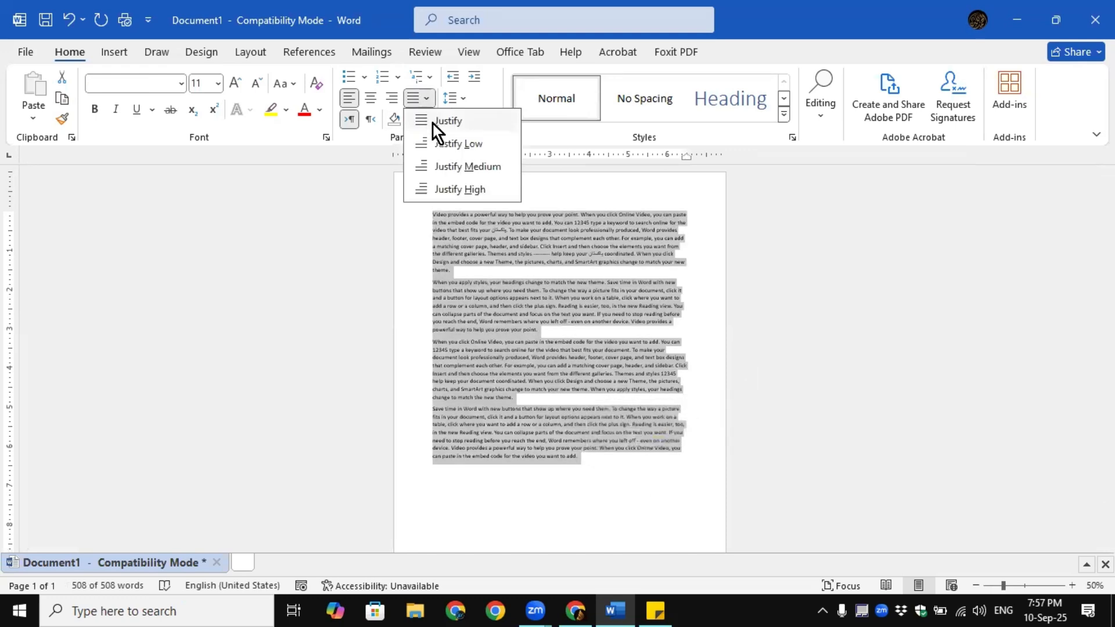
{"action": "left_click", "coordinate": [441, 120]}
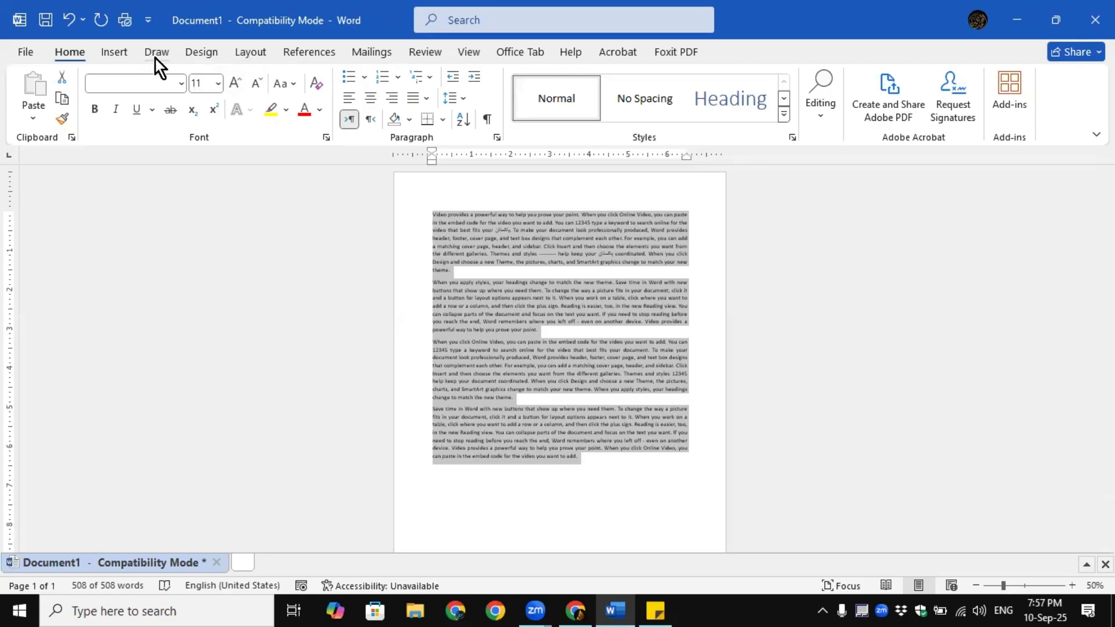
Change the page orientation to Landscape and deselect the text
{"action": "left_click", "coordinate": [256, 55]}
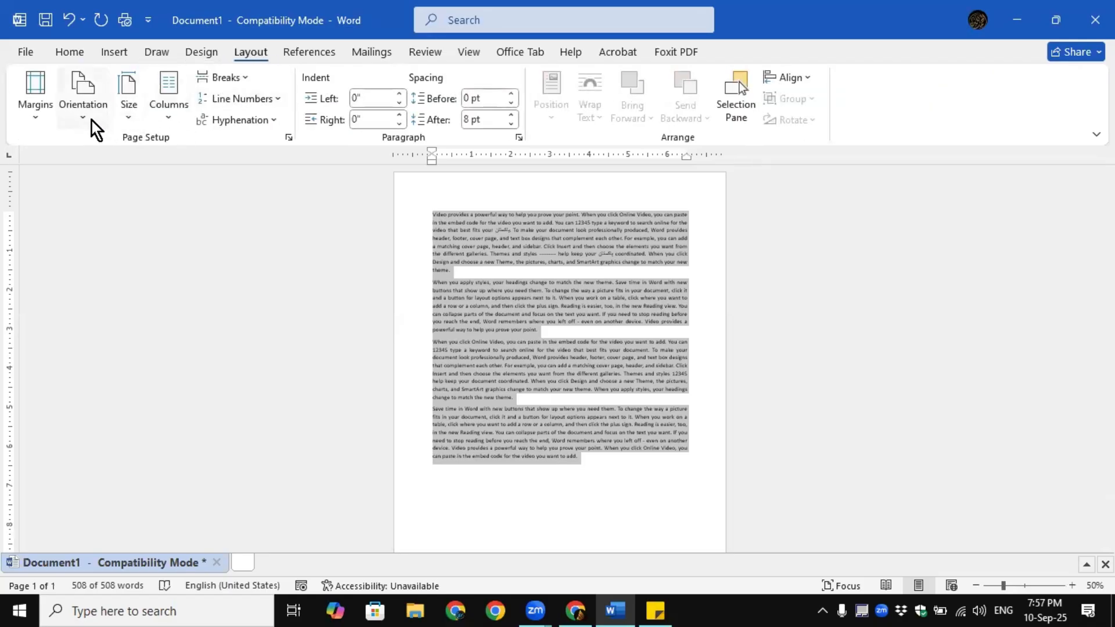
{"action": "left_click", "coordinate": [92, 120]}
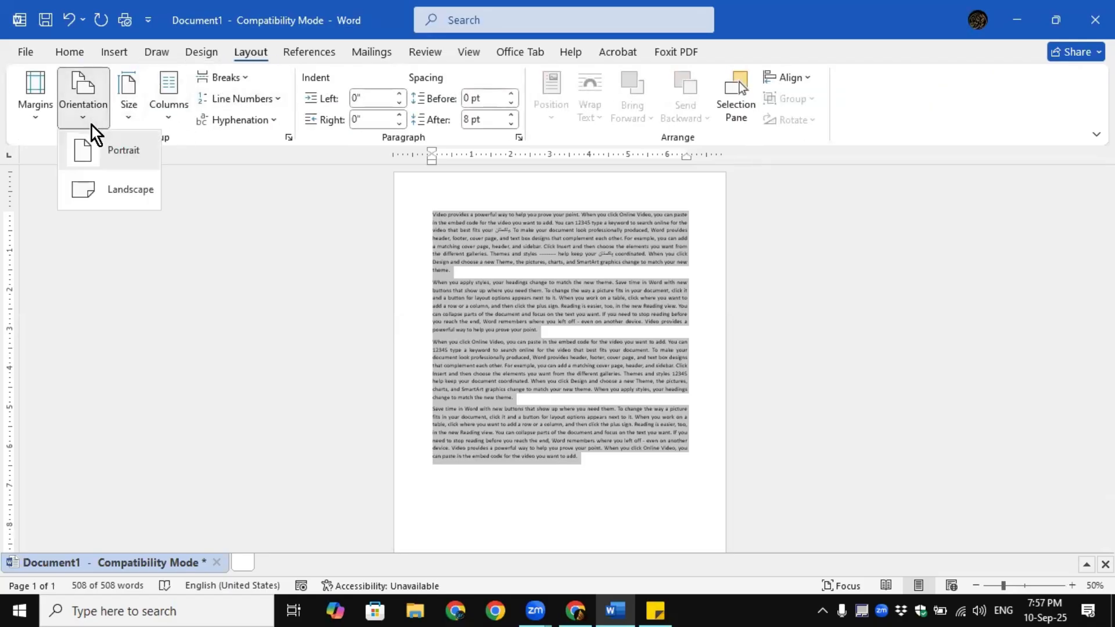
{"action": "left_click", "coordinate": [104, 186]}
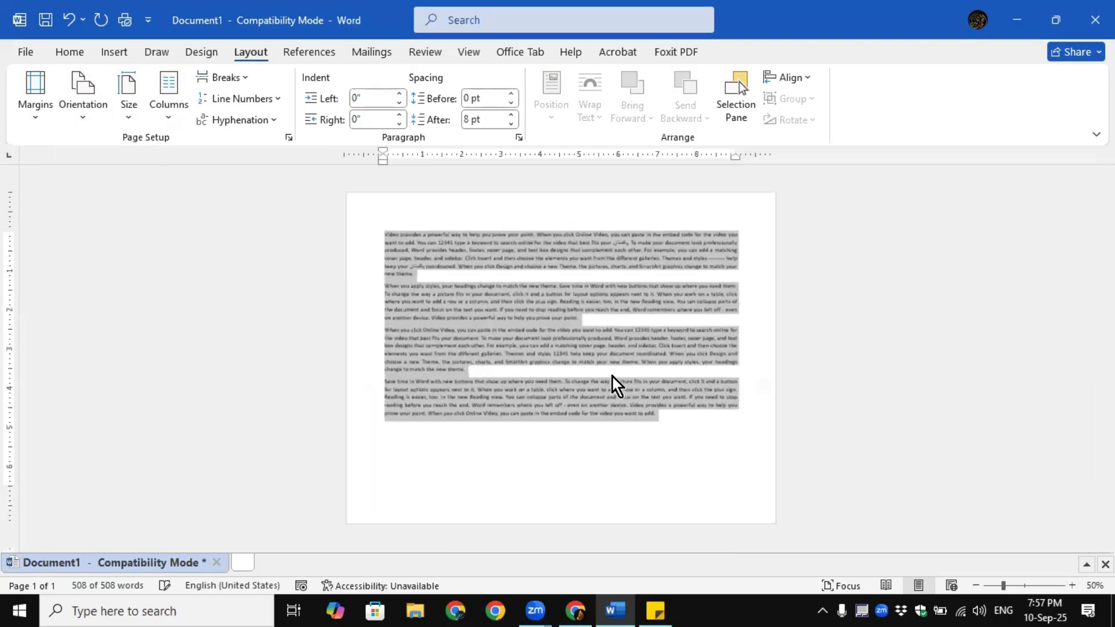
{"action": "left_click", "coordinate": [685, 423]}
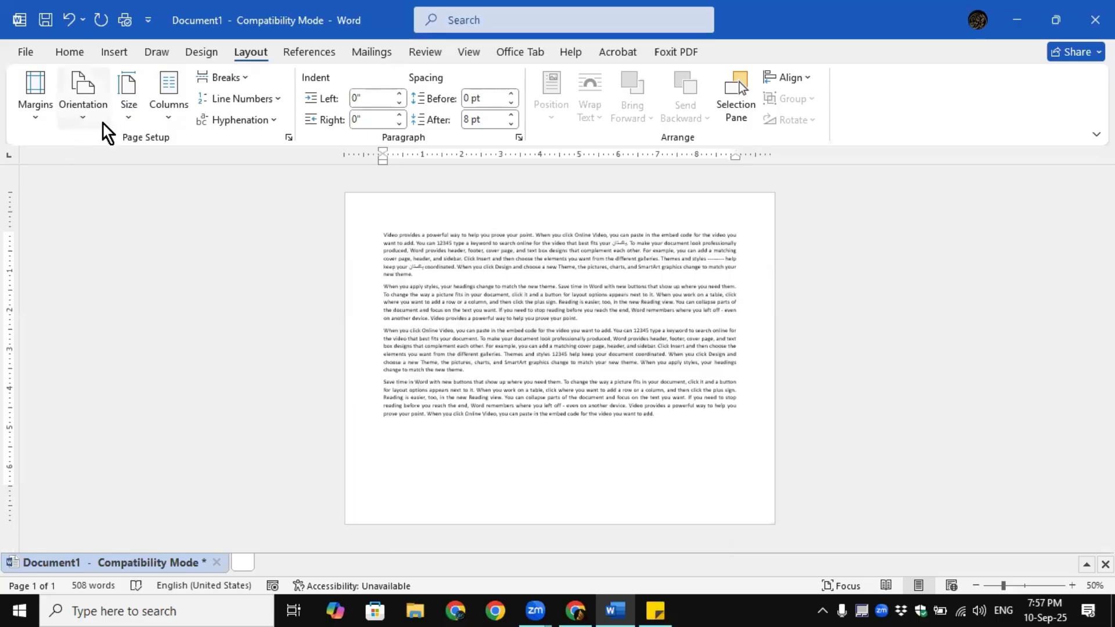
Switch the page orientation to Portrait and back to Landscape
{"action": "left_click", "coordinate": [86, 120]}
{"action": "left_click", "coordinate": [100, 148]}
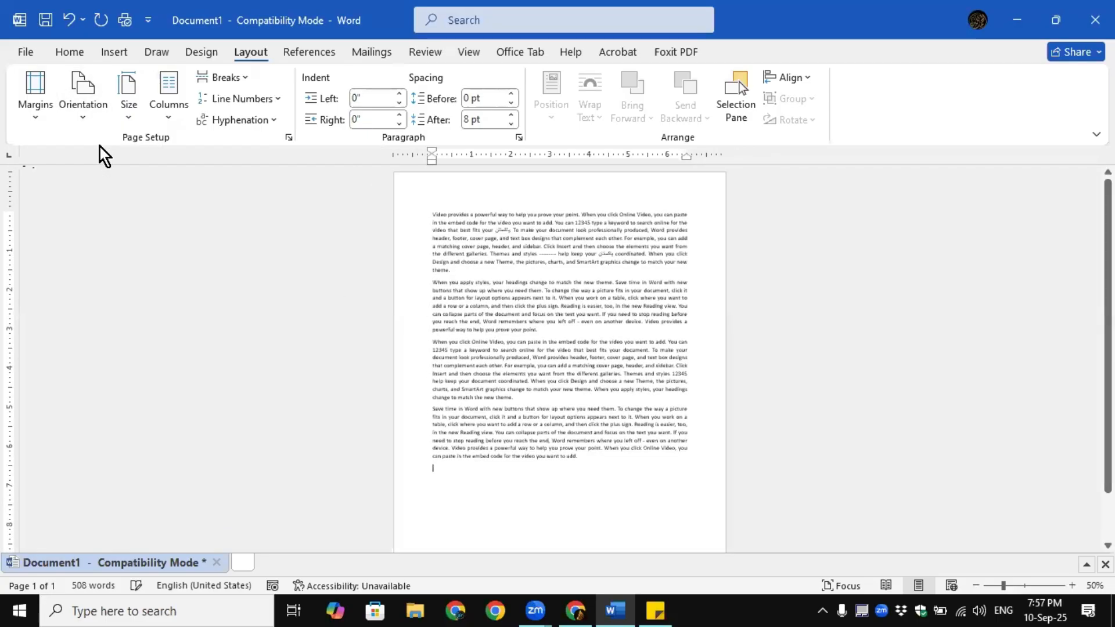
{"action": "left_click", "coordinate": [85, 110]}
{"action": "left_click", "coordinate": [105, 191]}
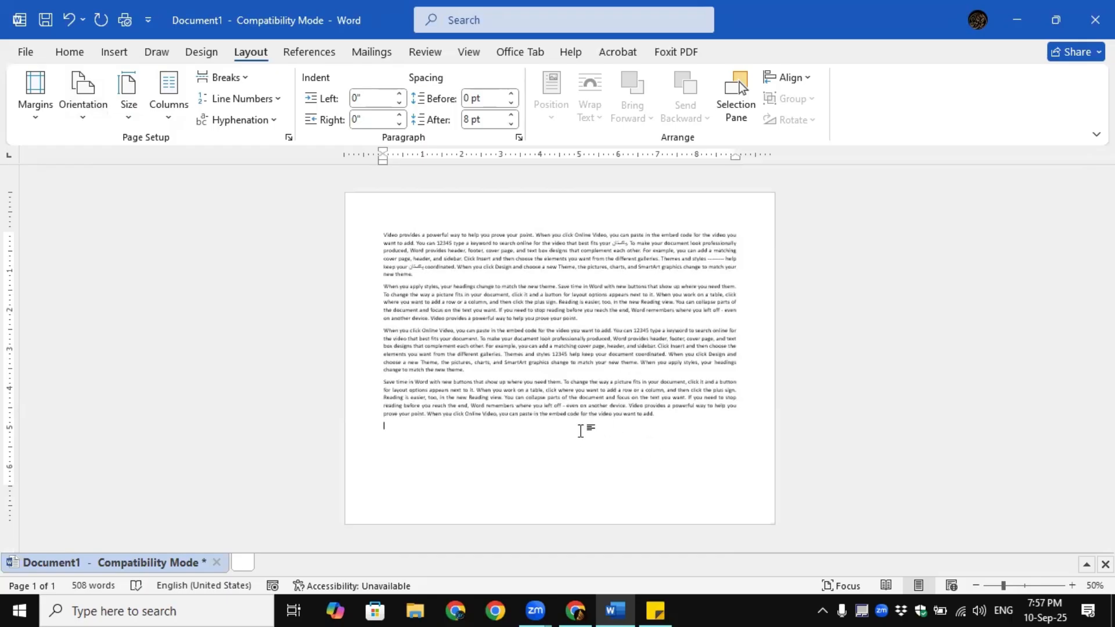
Examine the landscape page from the first paragraph to the last, and check the available orientation options
{"action": "scroll", "coordinate": [581, 431], "scroll_direction": "up", "scroll_amount": 5, "text": "ctrl"}
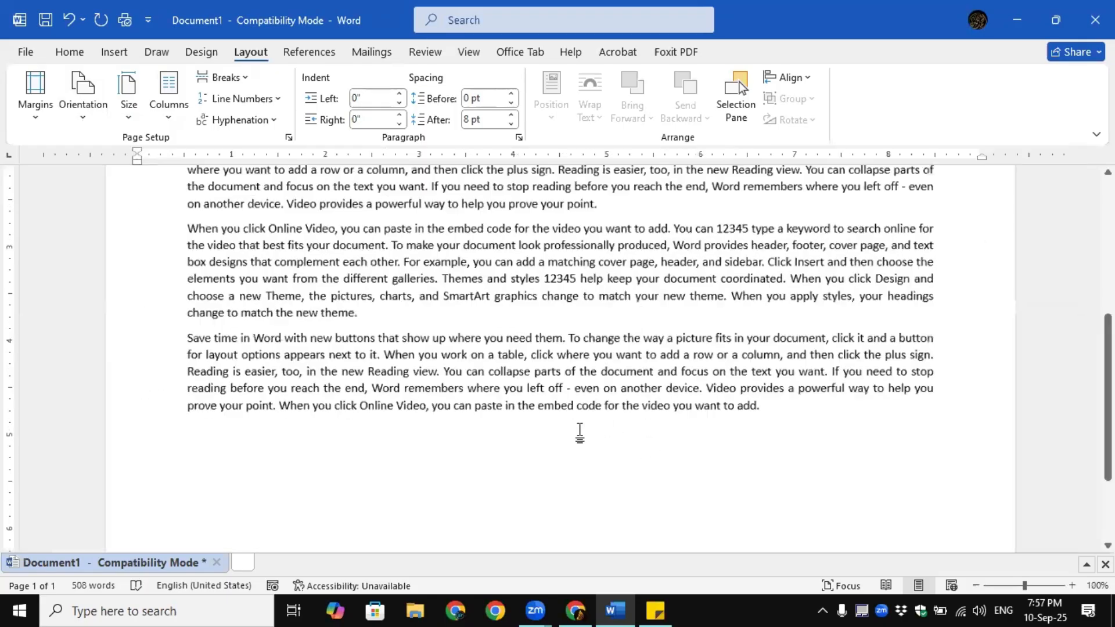
{"action": "scroll", "coordinate": [580, 433], "scroll_direction": "down", "scroll_amount": 1, "text": "ctrl"}
{"action": "scroll", "coordinate": [577, 428], "scroll_direction": "up", "scroll_amount": 5}
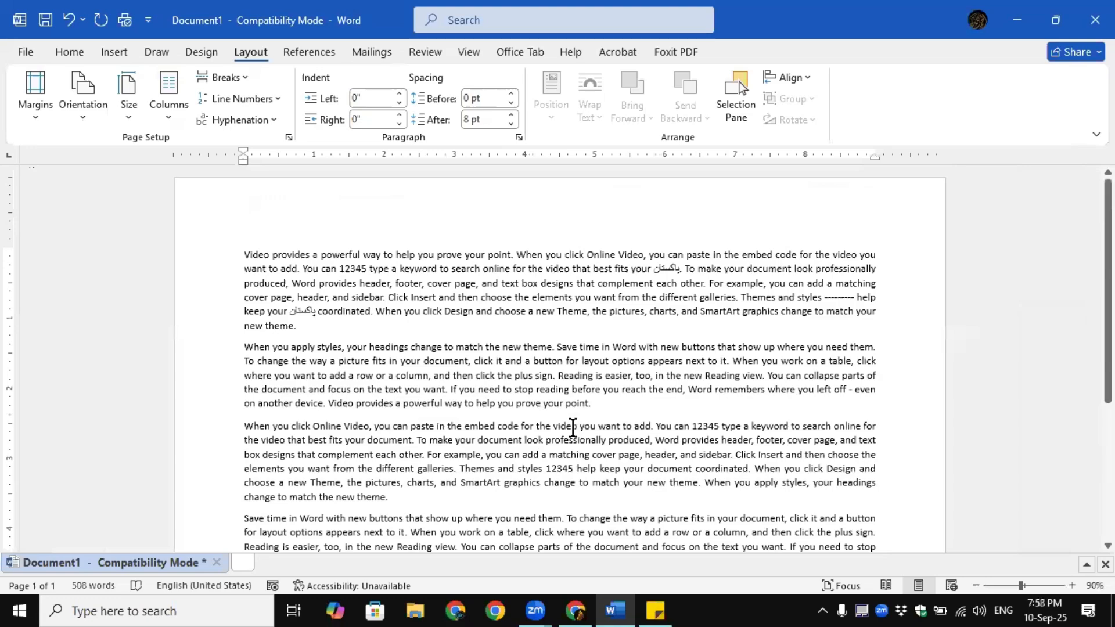
{"action": "scroll", "coordinate": [598, 428], "scroll_direction": "down", "scroll_amount": 5}
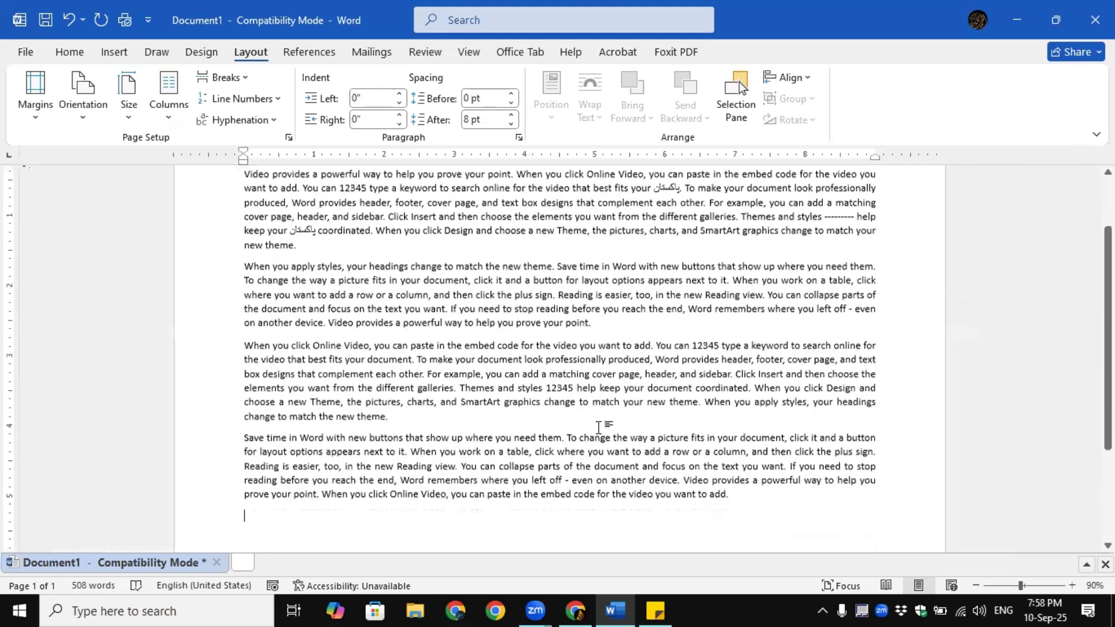
{"action": "scroll", "coordinate": [599, 424], "scroll_direction": "up", "scroll_amount": 3}
{"action": "scroll", "coordinate": [598, 424], "scroll_direction": "up", "scroll_amount": 2}
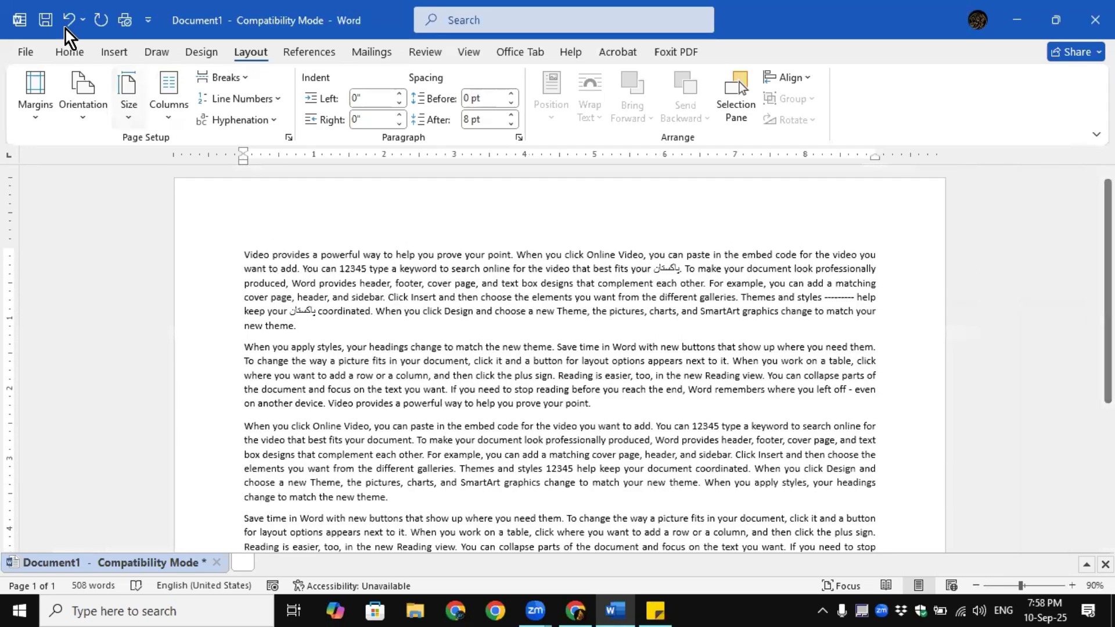
{"action": "left_click", "coordinate": [128, 111]}
{"action": "left_click", "coordinate": [90, 115]}
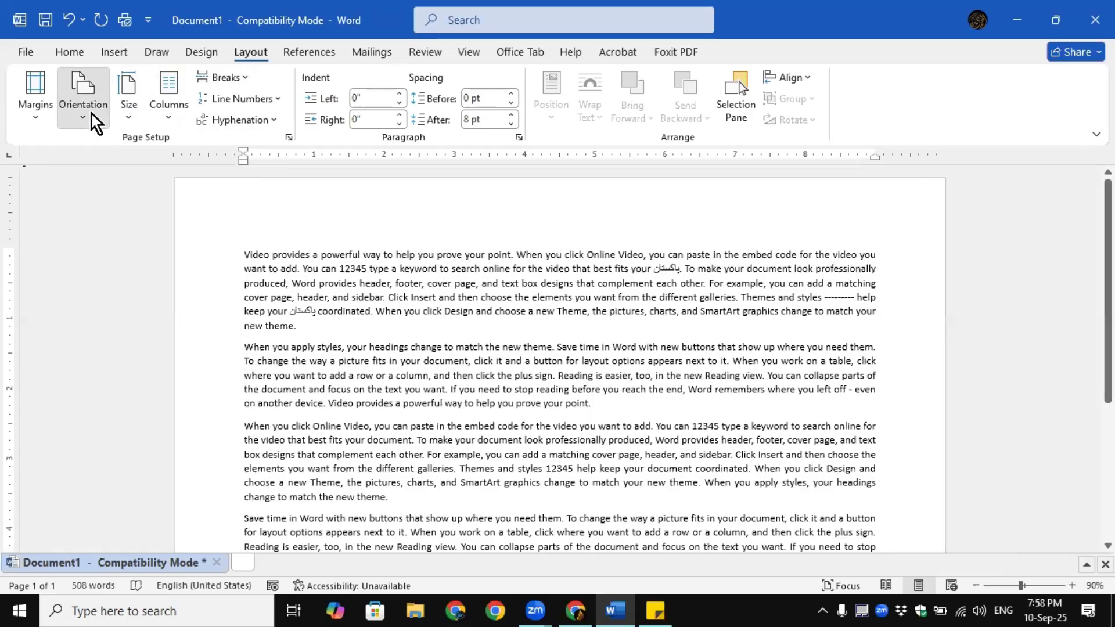
{"action": "left_click", "coordinate": [92, 114]}
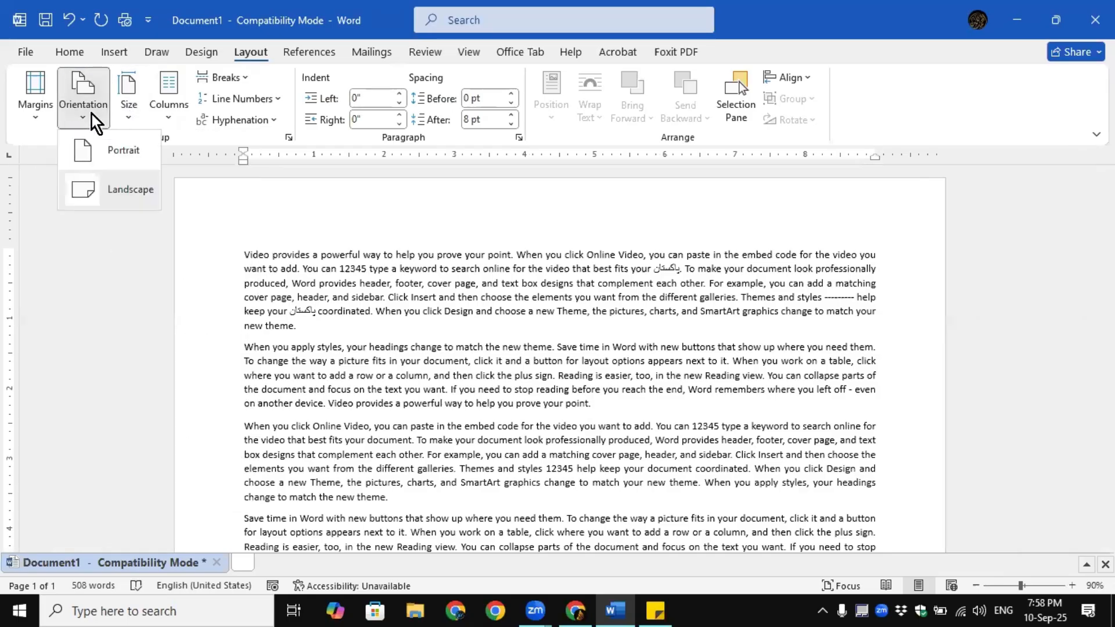
{"action": "left_click", "coordinate": [285, 220]}
Try the Narrow page margins of 0.5" on all sides and restore the Normal 1" margins
{"action": "left_click", "coordinate": [34, 120]}
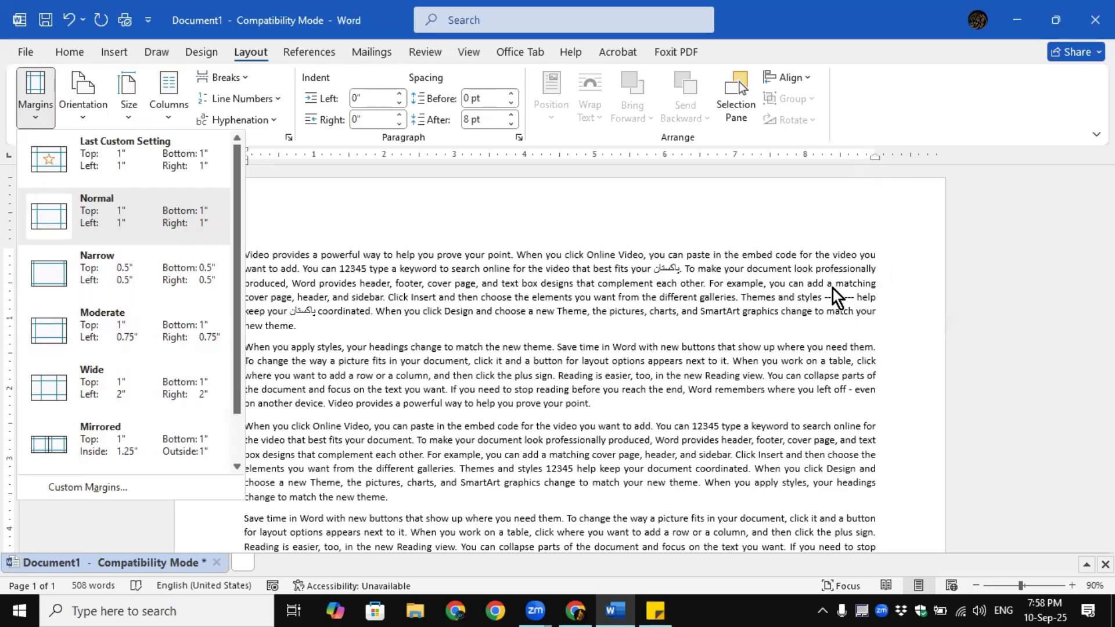
{"action": "left_click", "coordinate": [93, 275]}
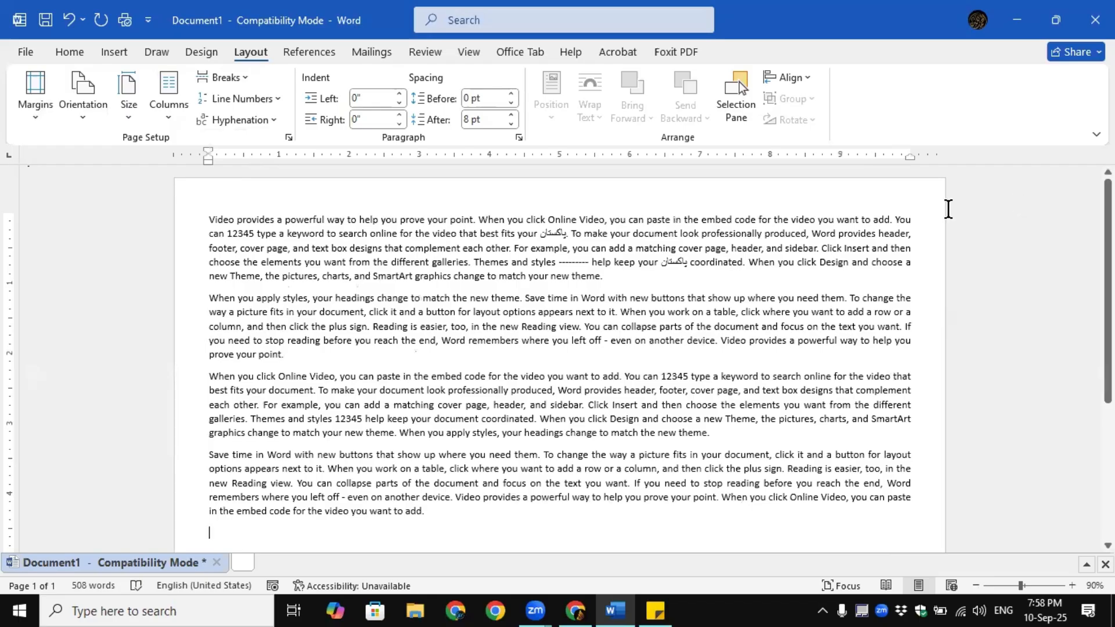
{"action": "left_click", "coordinate": [42, 122]}
{"action": "left_click", "coordinate": [92, 229]}
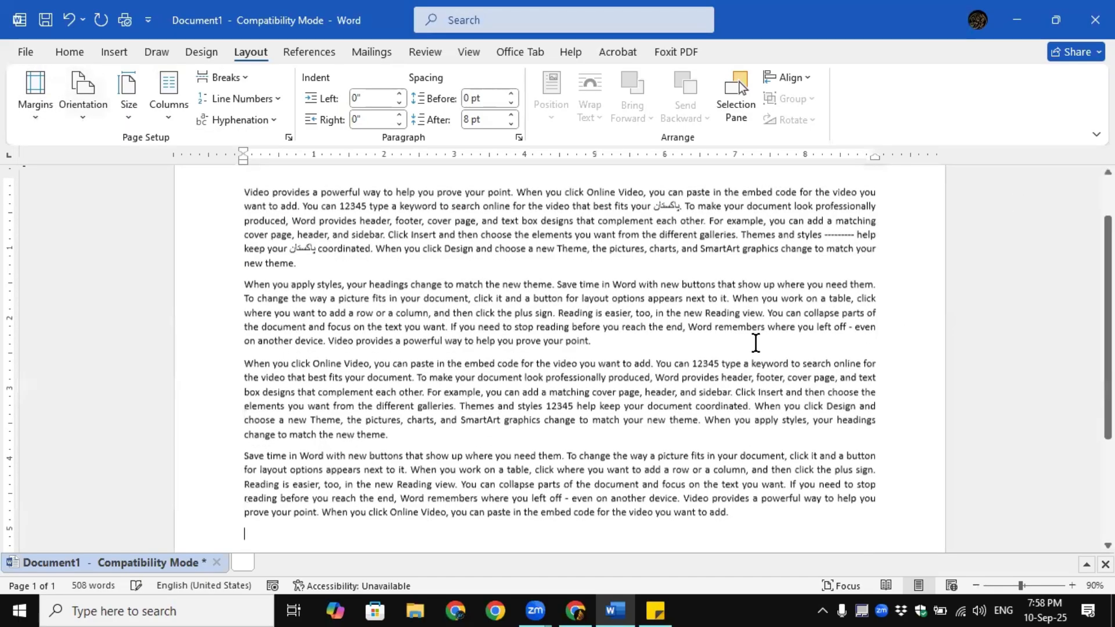
{"action": "scroll", "coordinate": [498, 368], "scroll_direction": "up", "scroll_amount": 2}
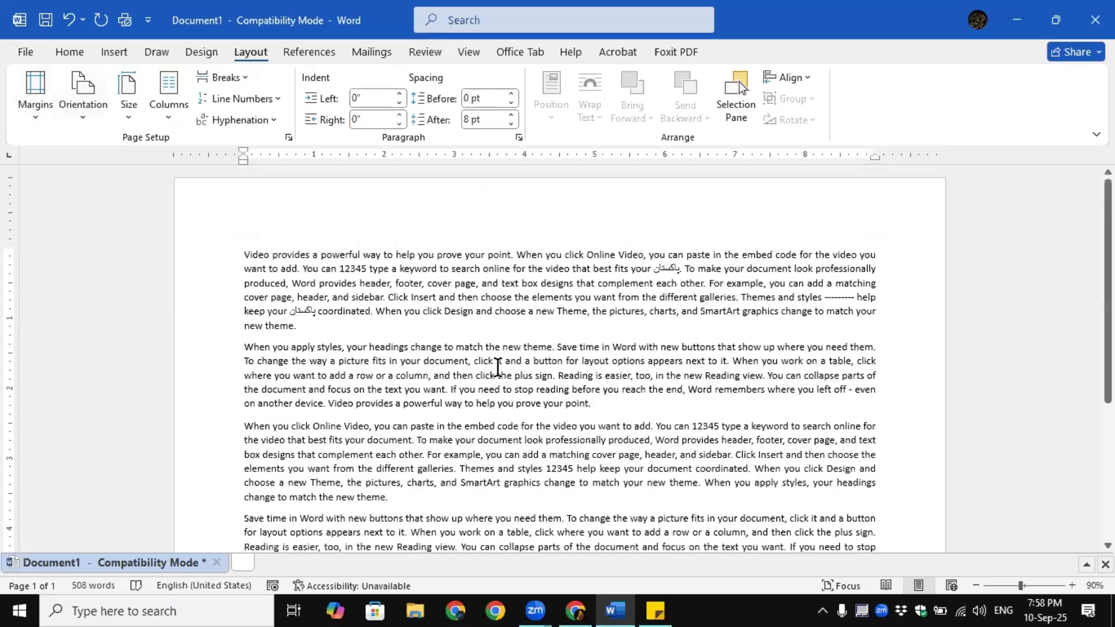
Compare Narrow and Normal margins again with the whole page in view, ending on Normal
{"action": "scroll", "coordinate": [498, 367], "scroll_direction": "down", "scroll_amount": 4}
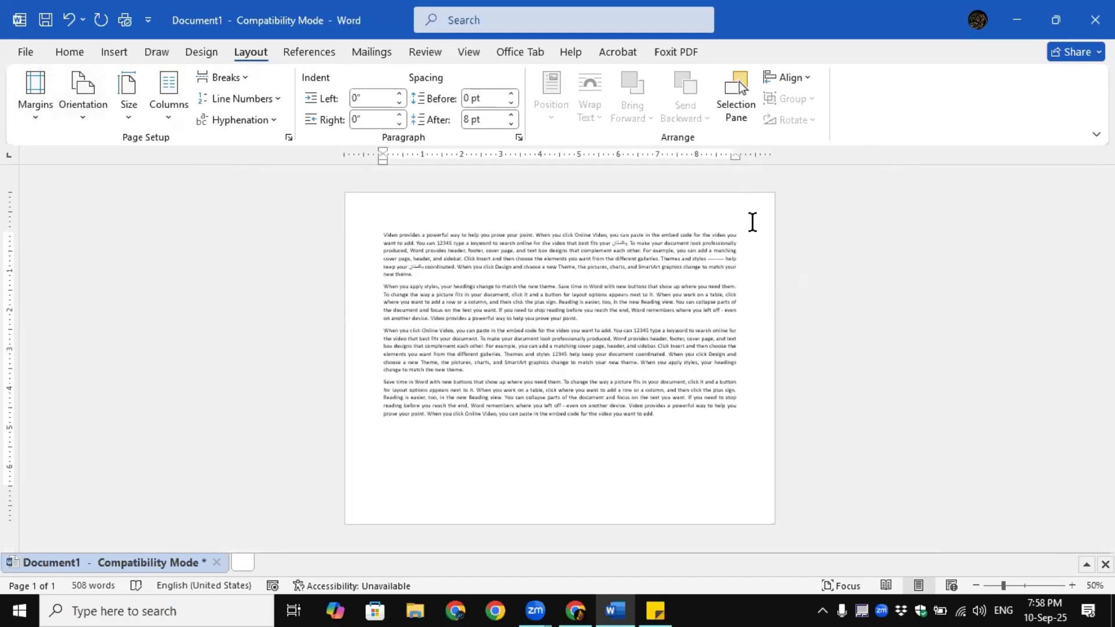
{"action": "left_click", "coordinate": [32, 111]}
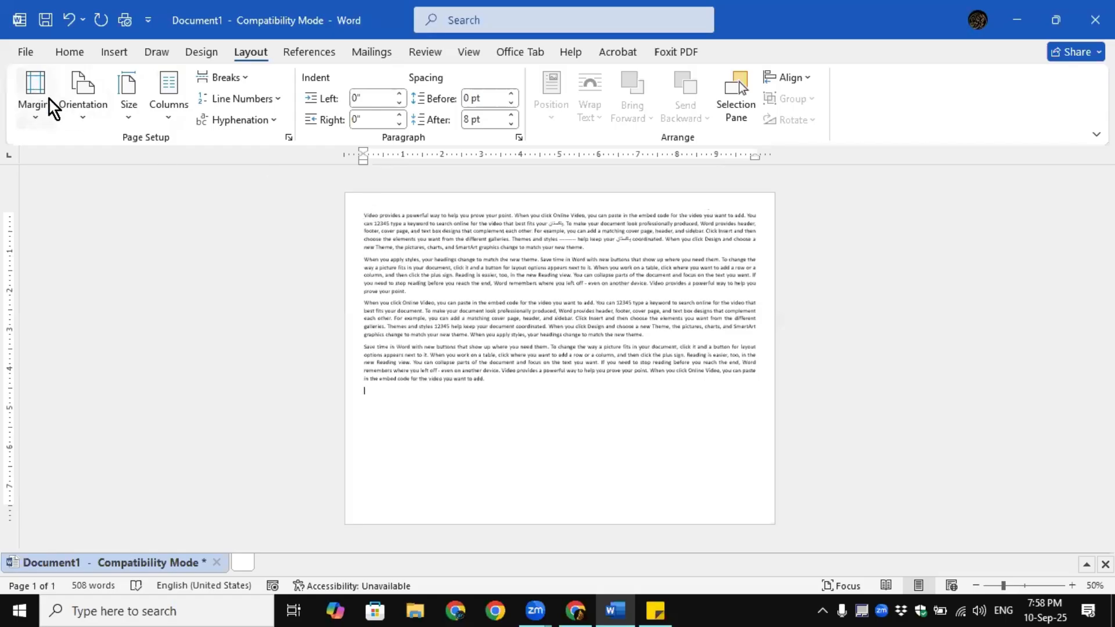
{"action": "left_click", "coordinate": [37, 109]}
{"action": "left_click", "coordinate": [96, 214]}
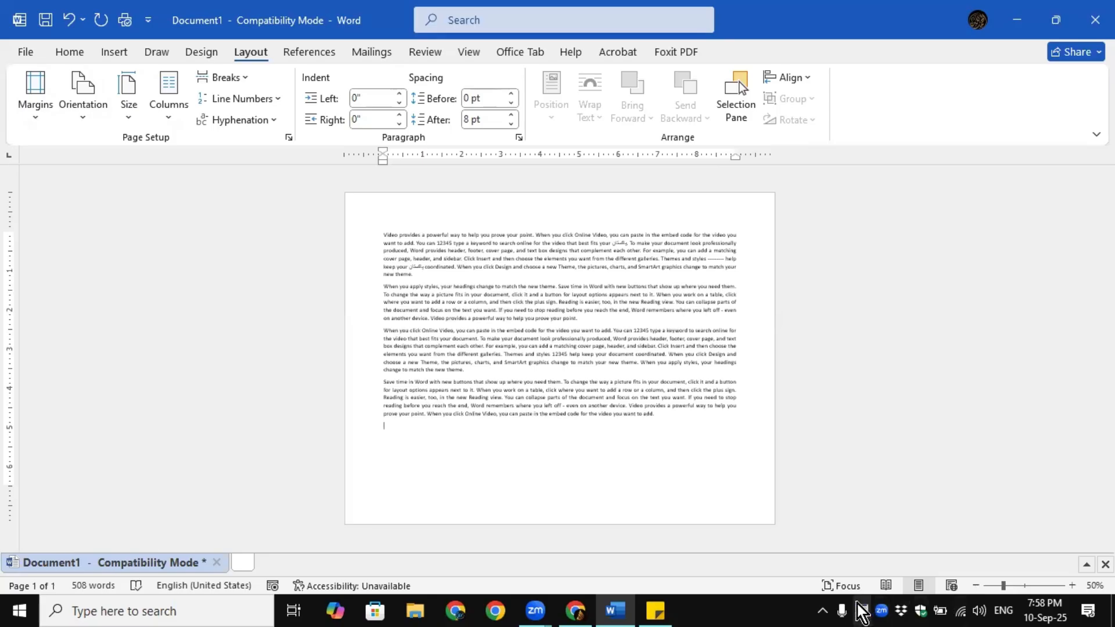
Switch to the sticky note with the topic list and highlight "Page orientation", followed by "page number"
{"action": "left_click", "coordinate": [657, 611]}
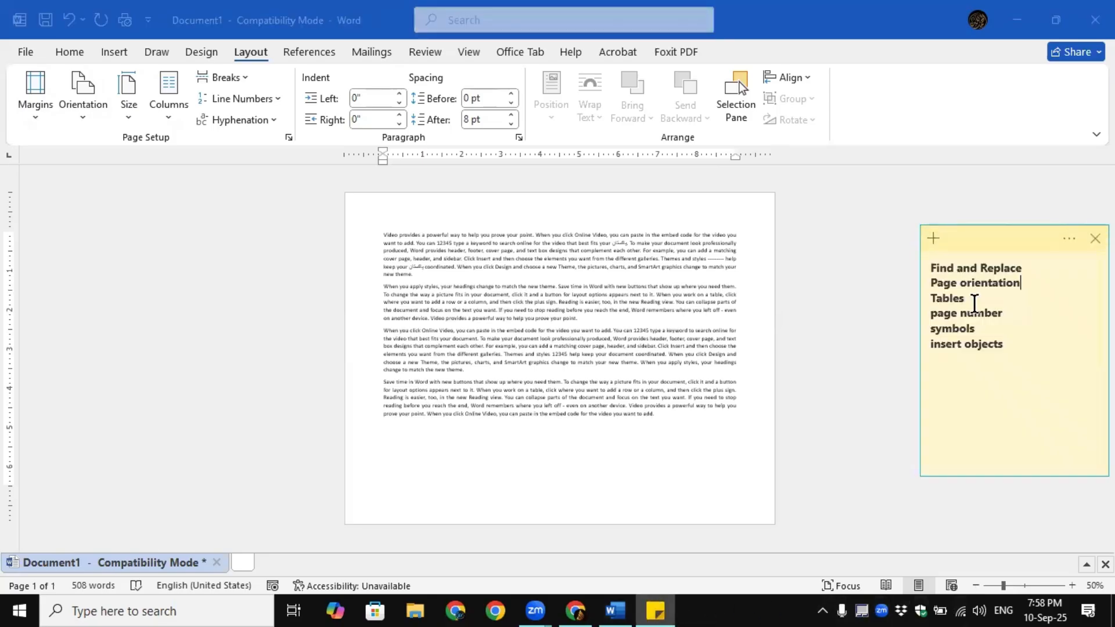
{"action": "left_click_drag", "start_coordinate": [1027, 284], "coordinate": [923, 286]}
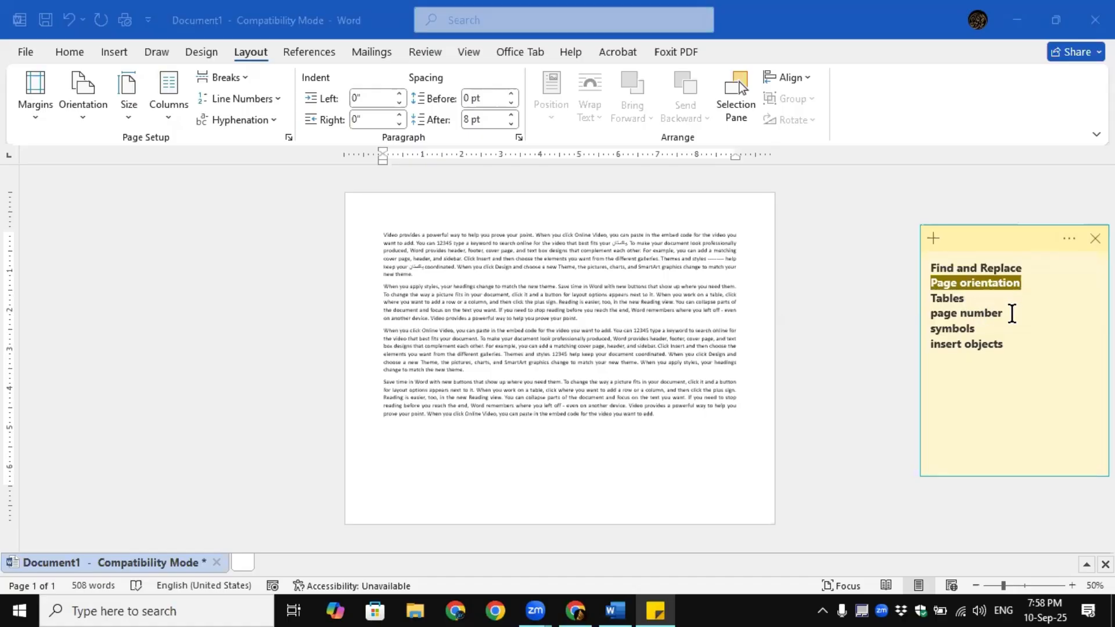
{"action": "left_click", "coordinate": [1011, 313]}
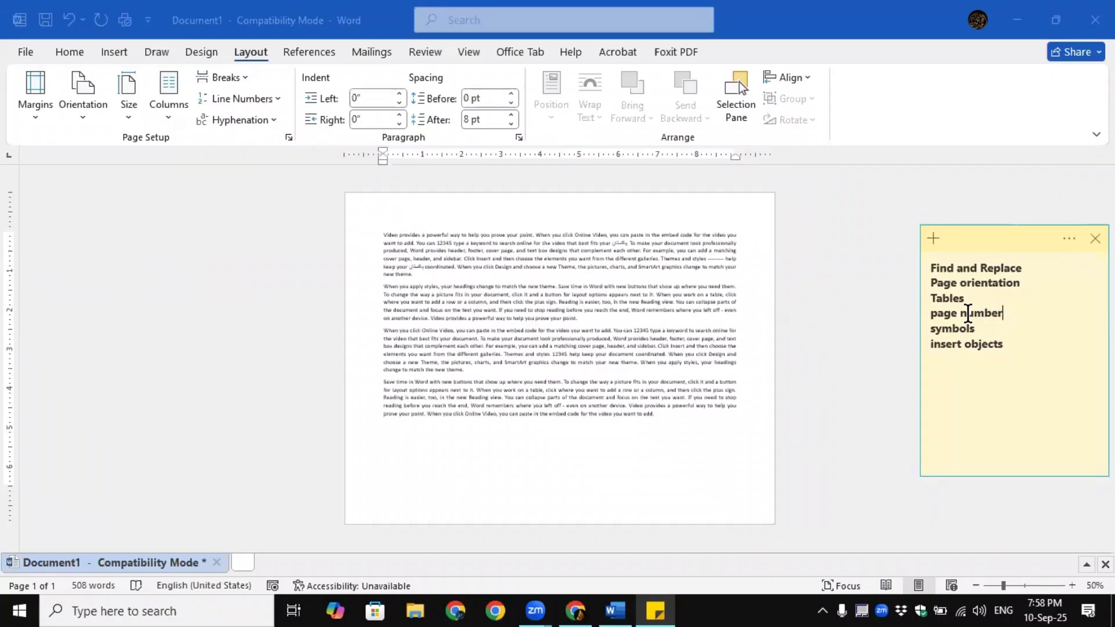
{"action": "left_click_drag", "start_coordinate": [1005, 314], "coordinate": [928, 313]}
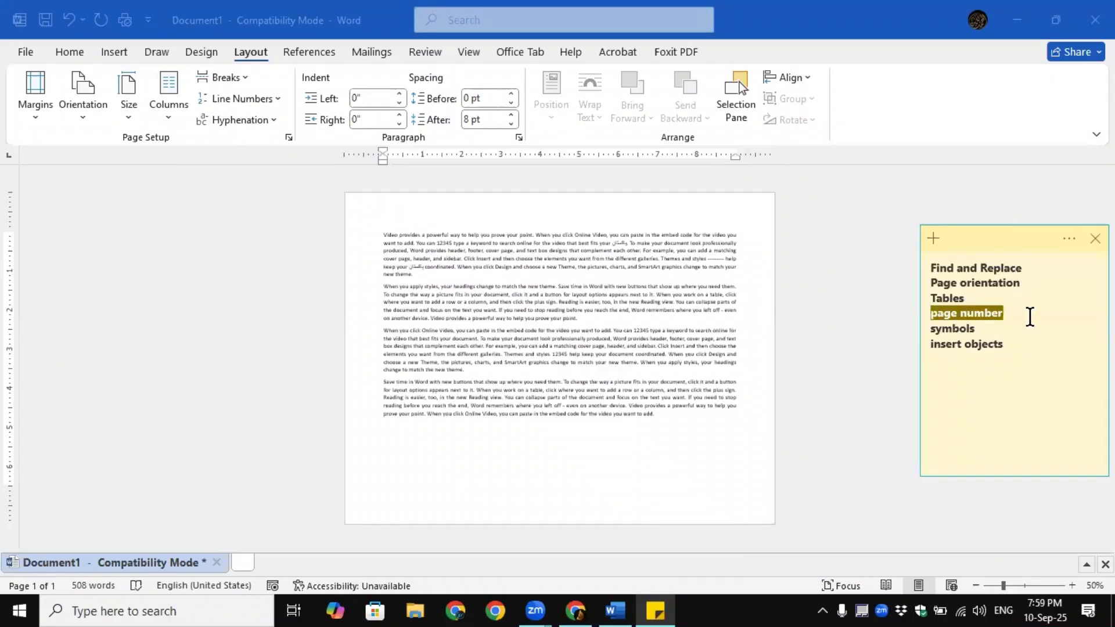
Switch back to the Word document and examine the page number placement options, including the bottom of page and page margin designs
{"action": "left_click", "coordinate": [71, 52]}
{"action": "left_click", "coordinate": [71, 52]}
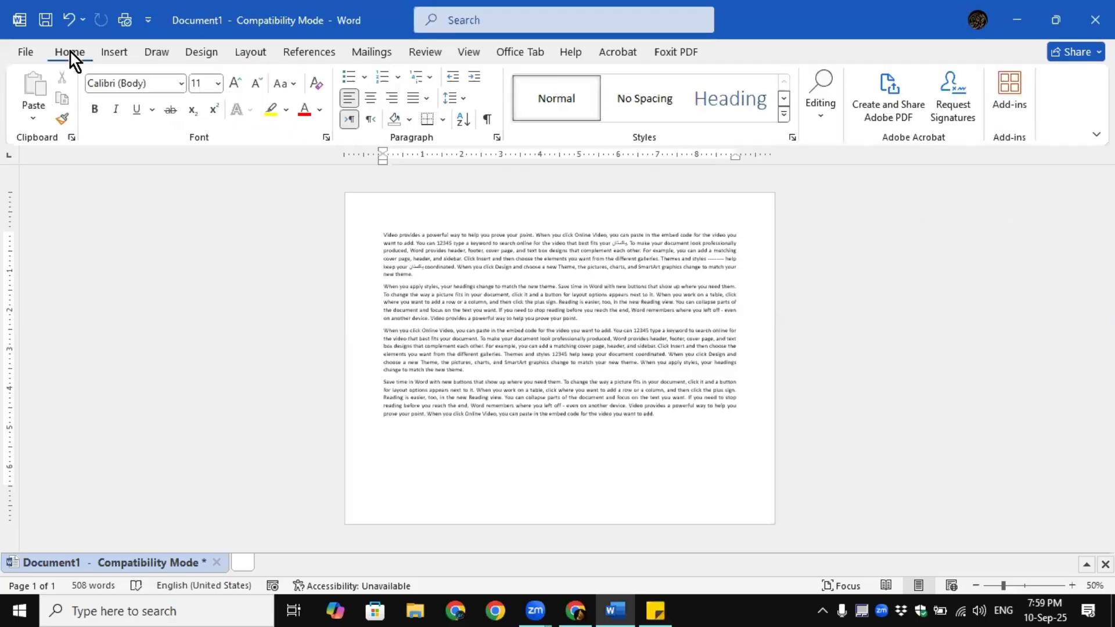
{"action": "left_click", "coordinate": [650, 326]}
{"action": "left_click", "coordinate": [123, 55]}
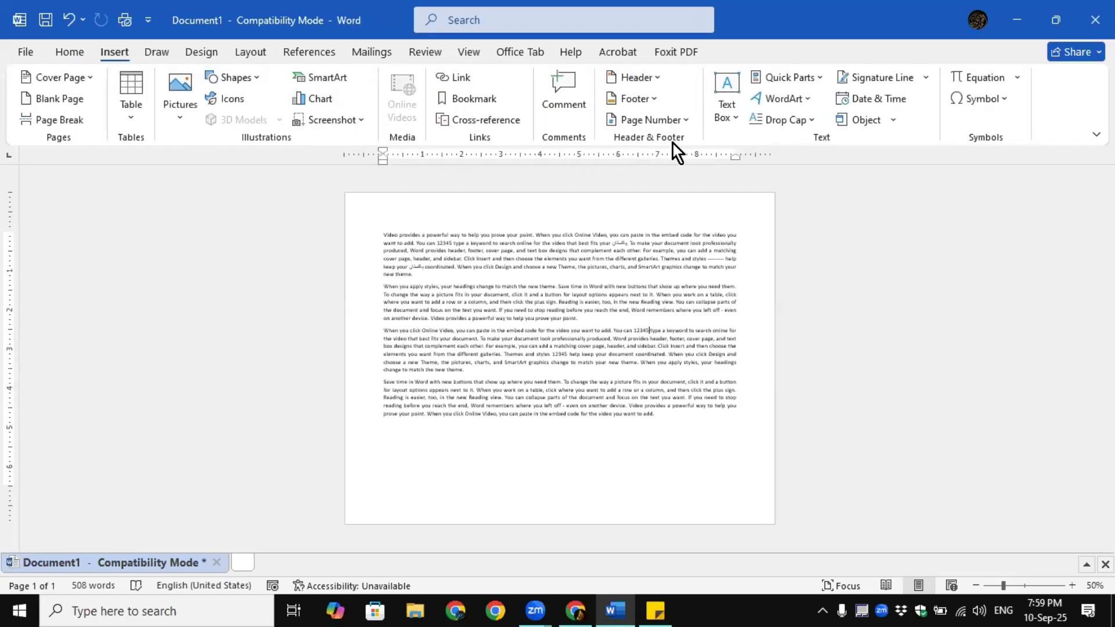
{"action": "scroll", "coordinate": [607, 238], "scroll_direction": "up", "scroll_amount": 2}
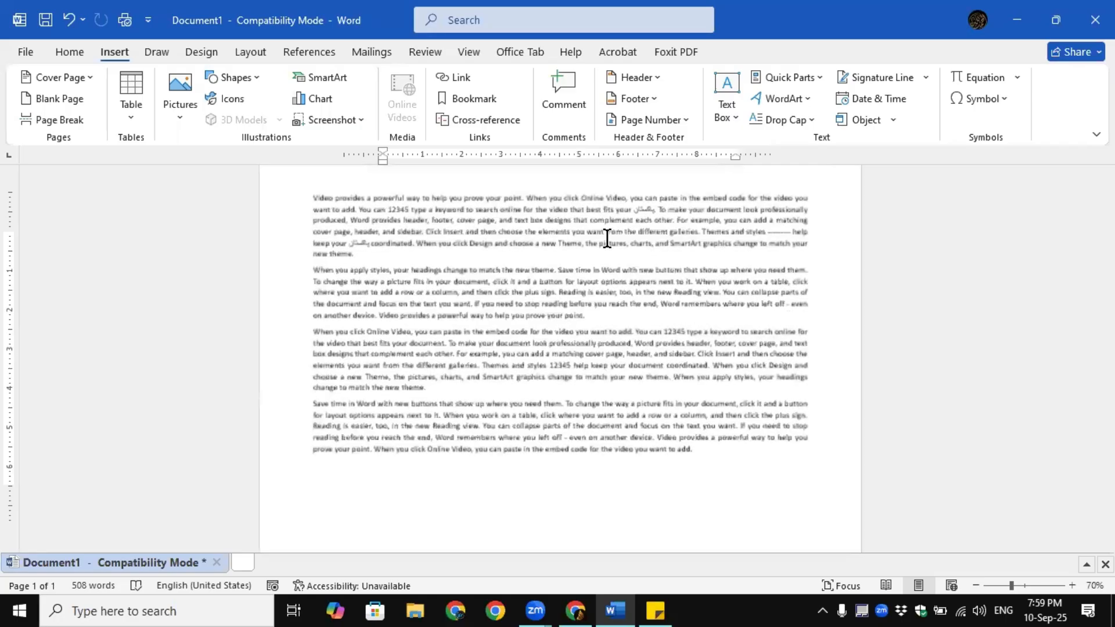
{"action": "scroll", "coordinate": [607, 238], "scroll_direction": "up", "scroll_amount": 1}
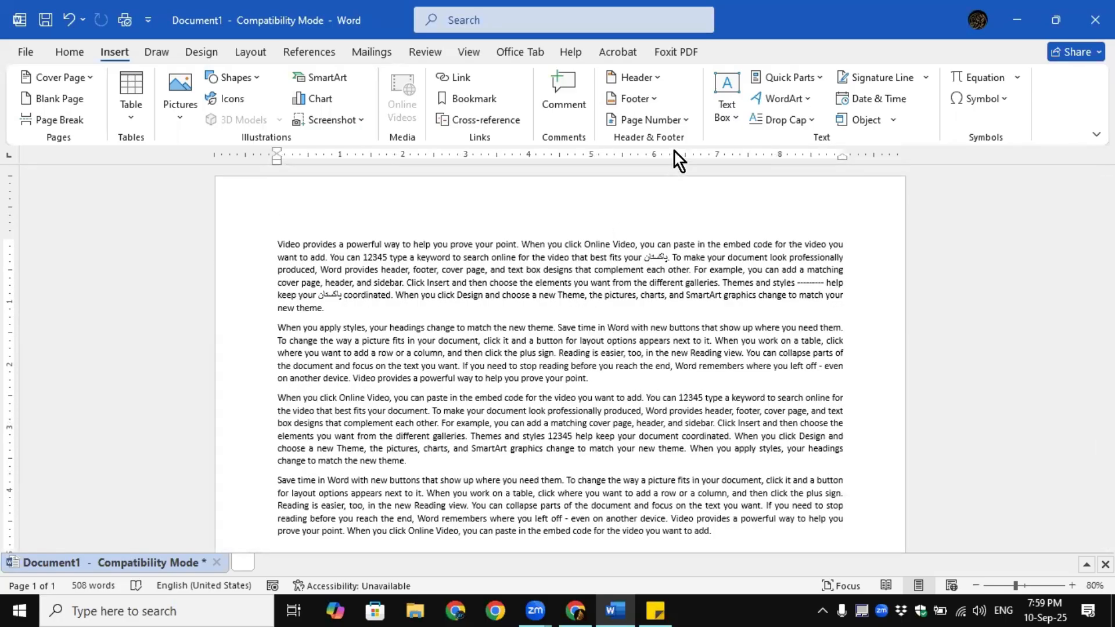
{"action": "left_click", "coordinate": [688, 124]}
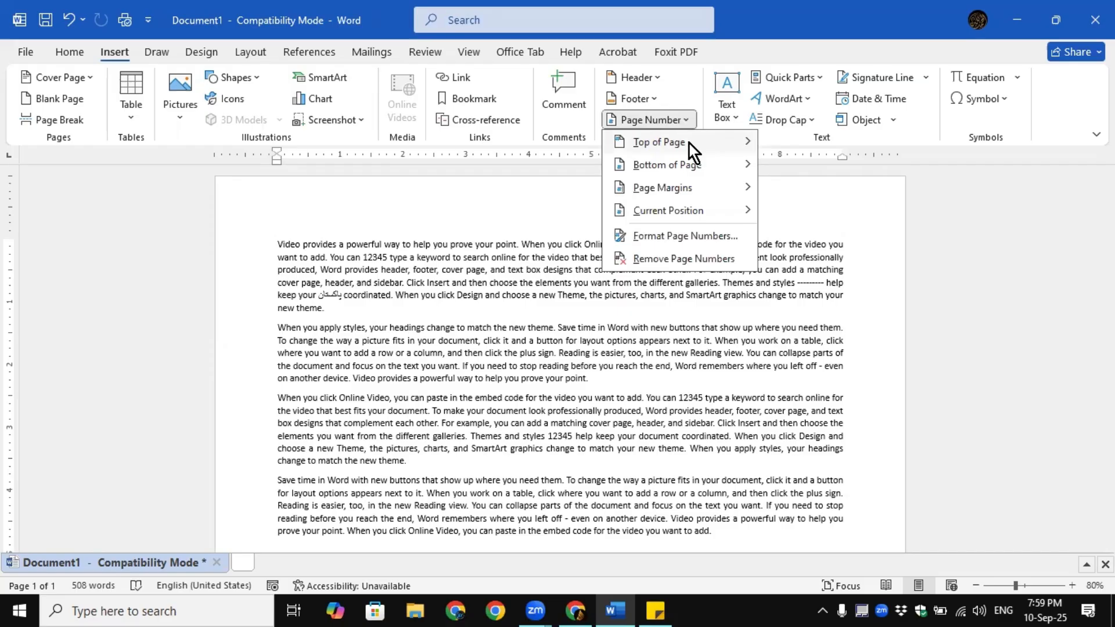
{"action": "mouse_move", "coordinate": [689, 144]}
{"action": "mouse_move", "coordinate": [688, 168]}
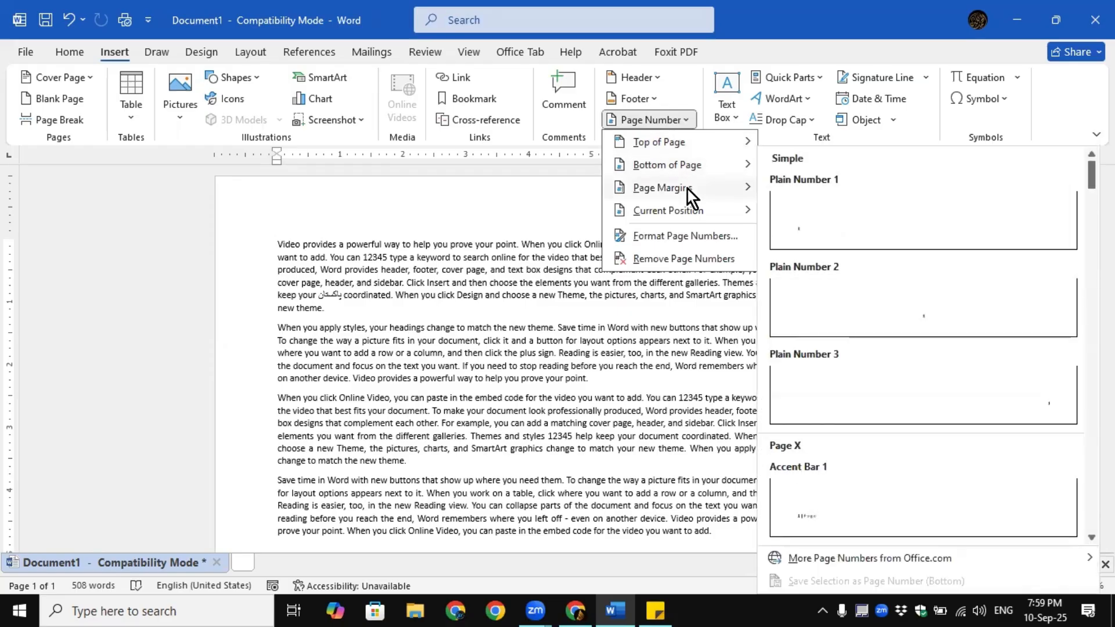
{"action": "mouse_move", "coordinate": [688, 189]}
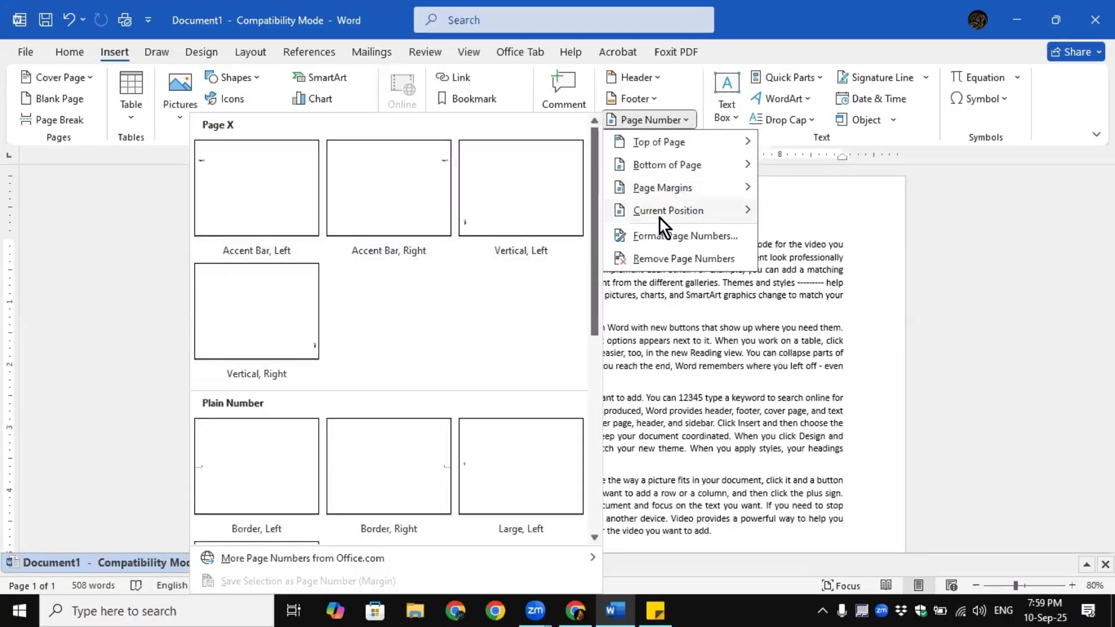
{"action": "mouse_move", "coordinate": [656, 211]}
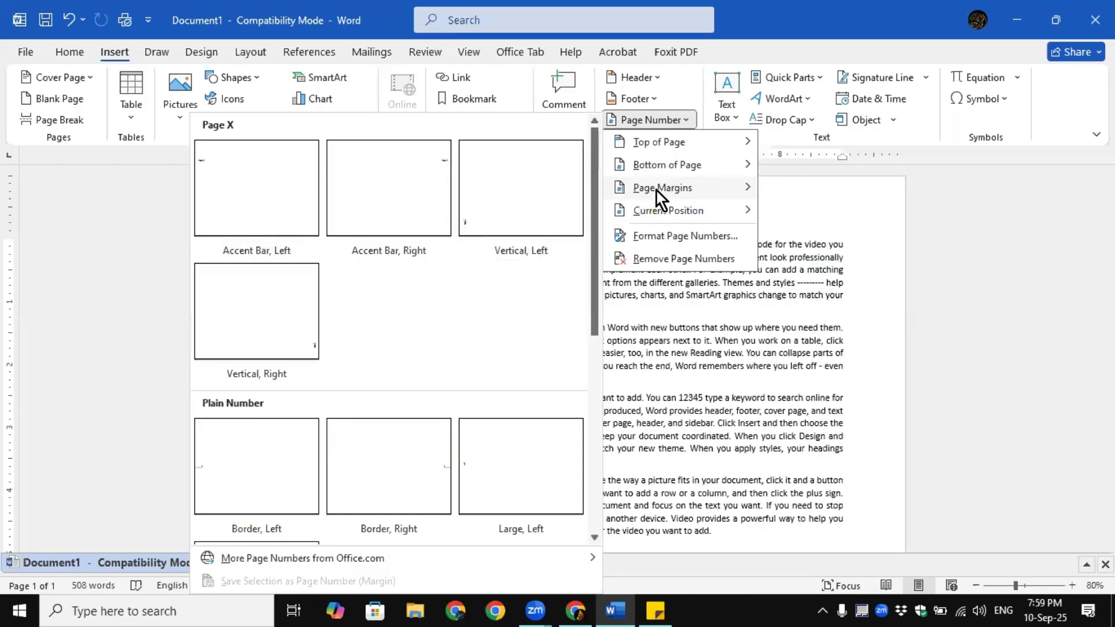
Try the Plain Number 3 page number at the top of the page and leave header editing
{"action": "mouse_move", "coordinate": [647, 142]}
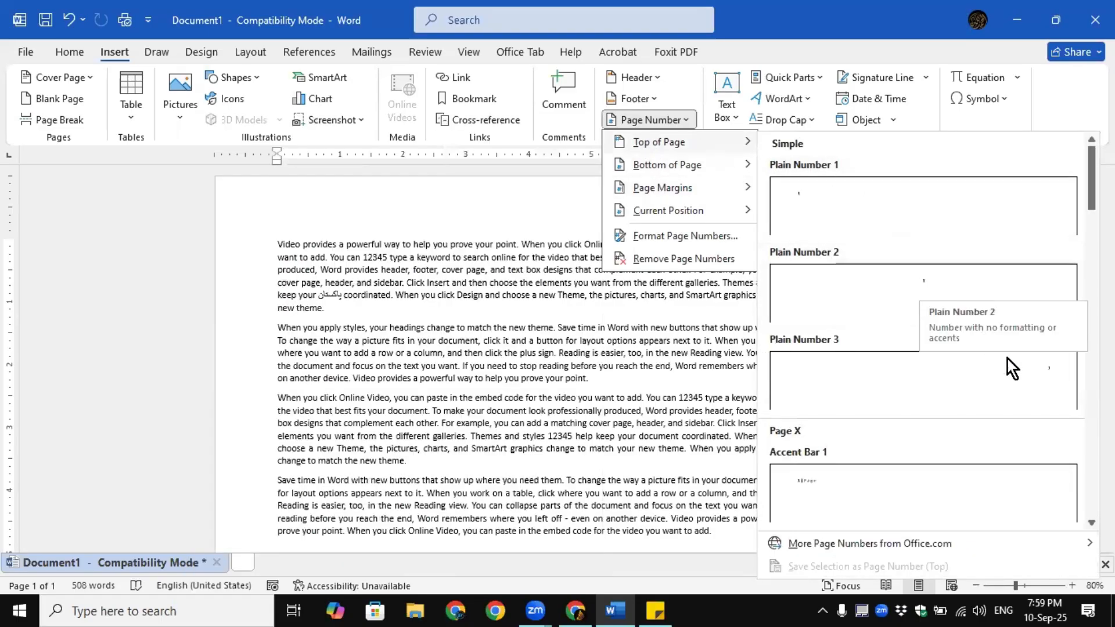
{"action": "left_click", "coordinate": [1046, 386]}
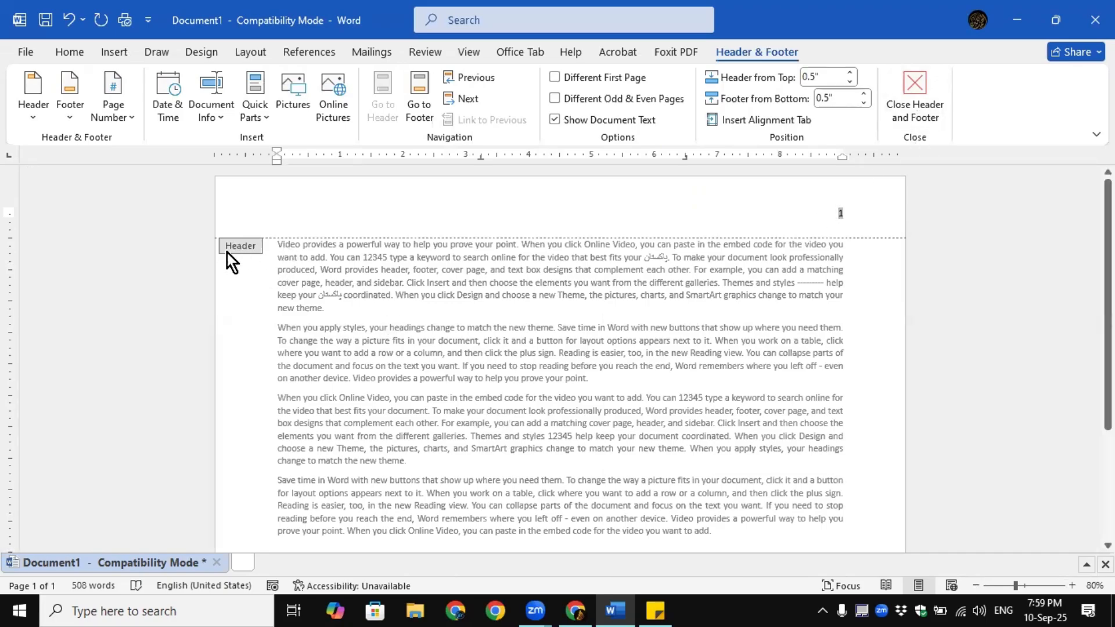
{"action": "left_click", "coordinate": [911, 110]}
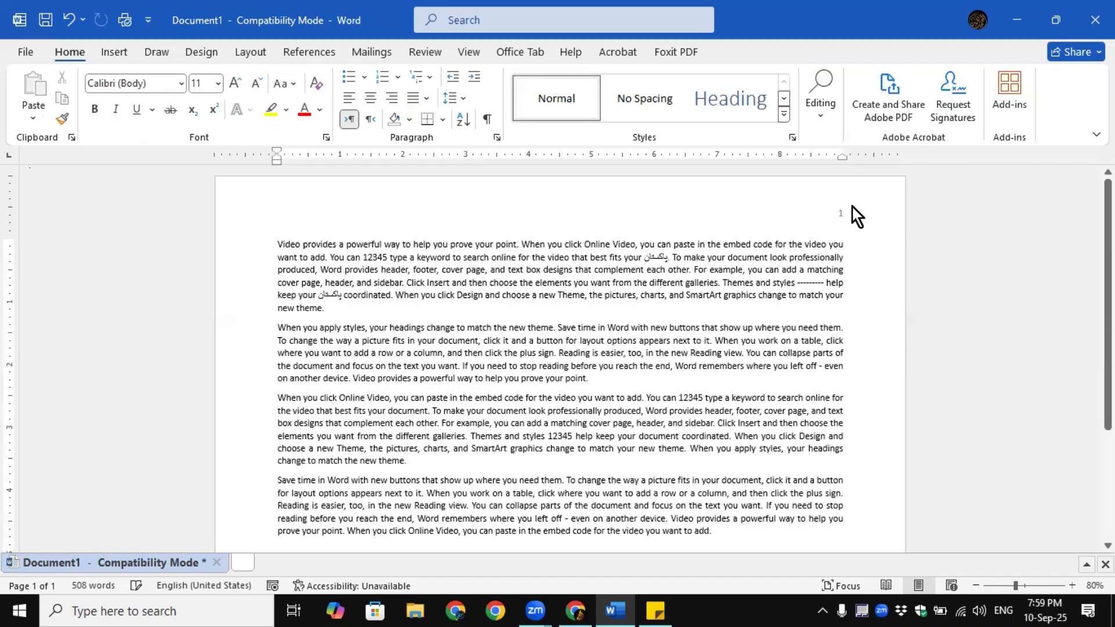
Add Print Preview and Print to the Quick Access Toolbar and use it to check the page number in the print preview
{"action": "scroll", "coordinate": [849, 221], "scroll_direction": "up", "scroll_amount": 4, "text": "ctrl"}
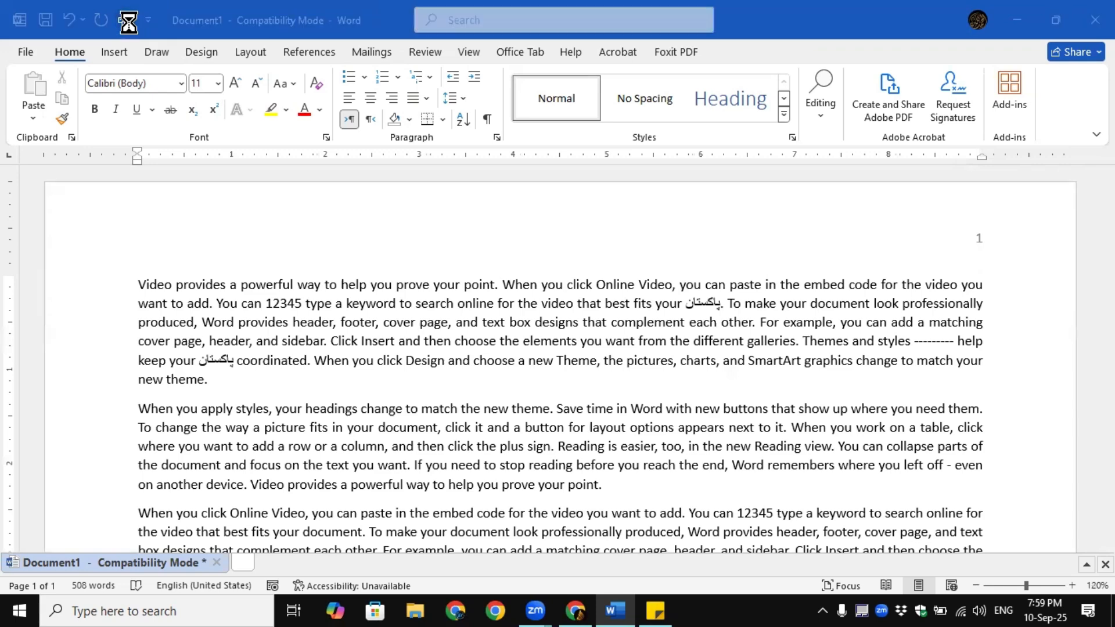
{"action": "left_click", "coordinate": [521, 364]}
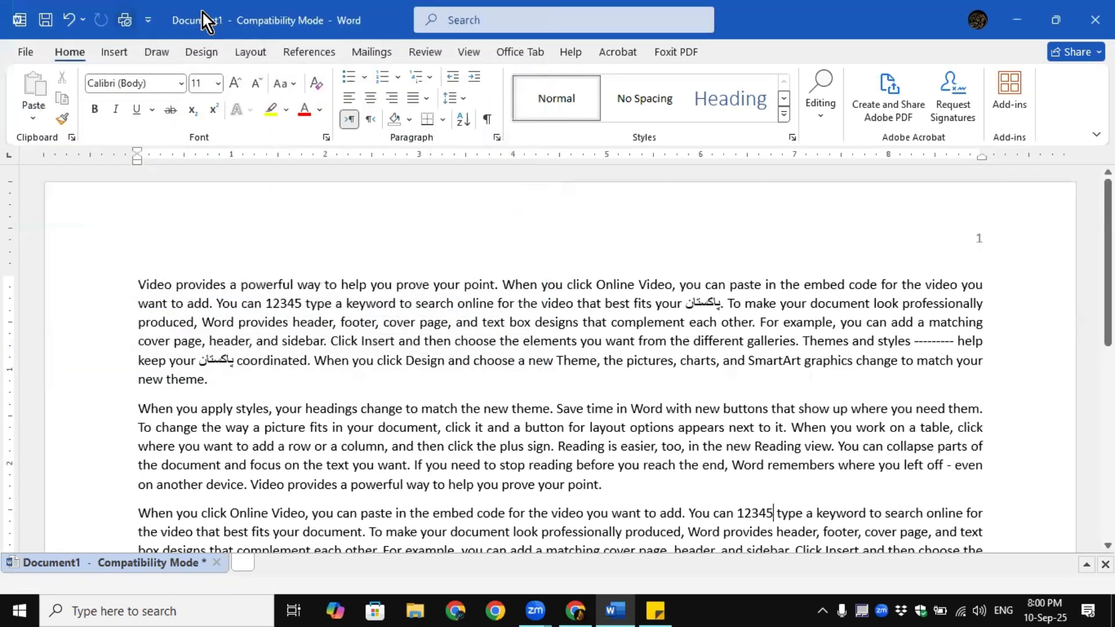
{"action": "left_click", "coordinate": [149, 20]}
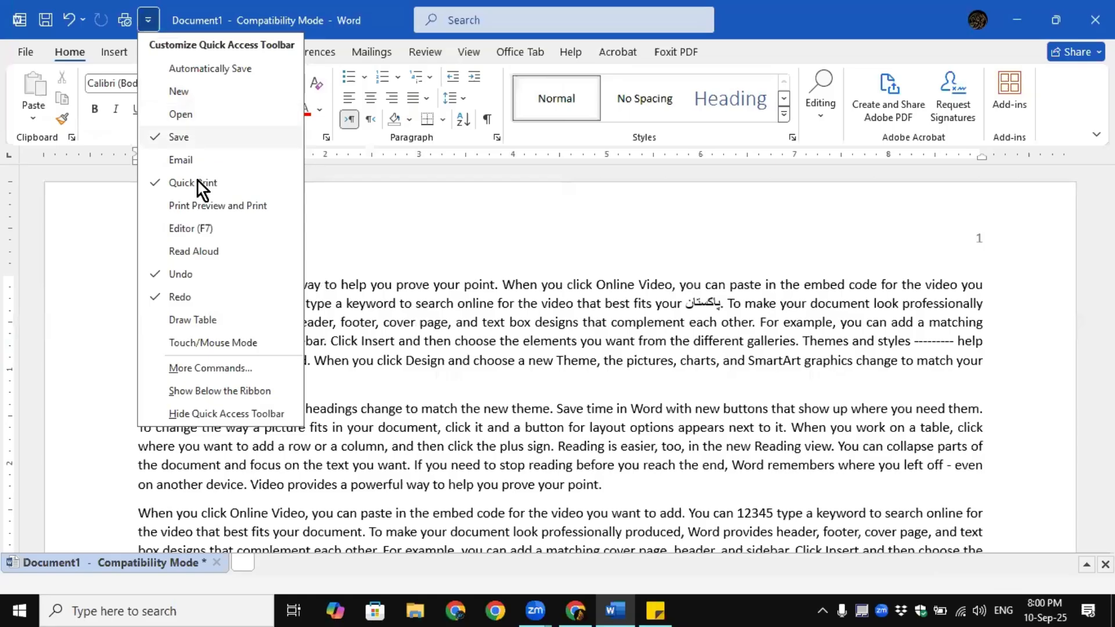
{"action": "left_click", "coordinate": [214, 206]}
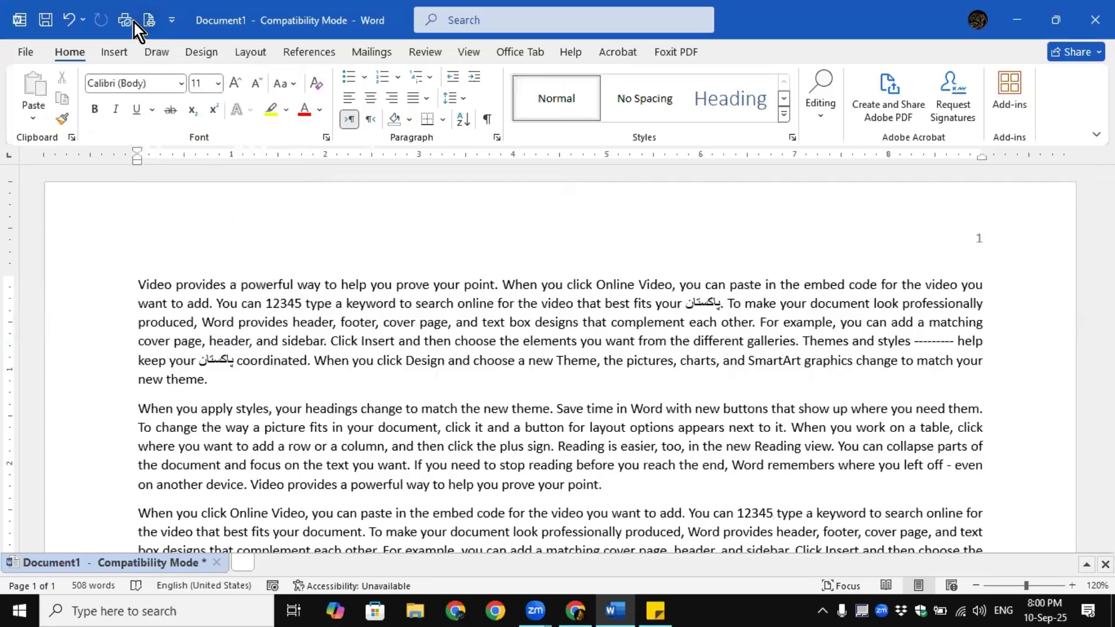
{"action": "left_click", "coordinate": [149, 21]}
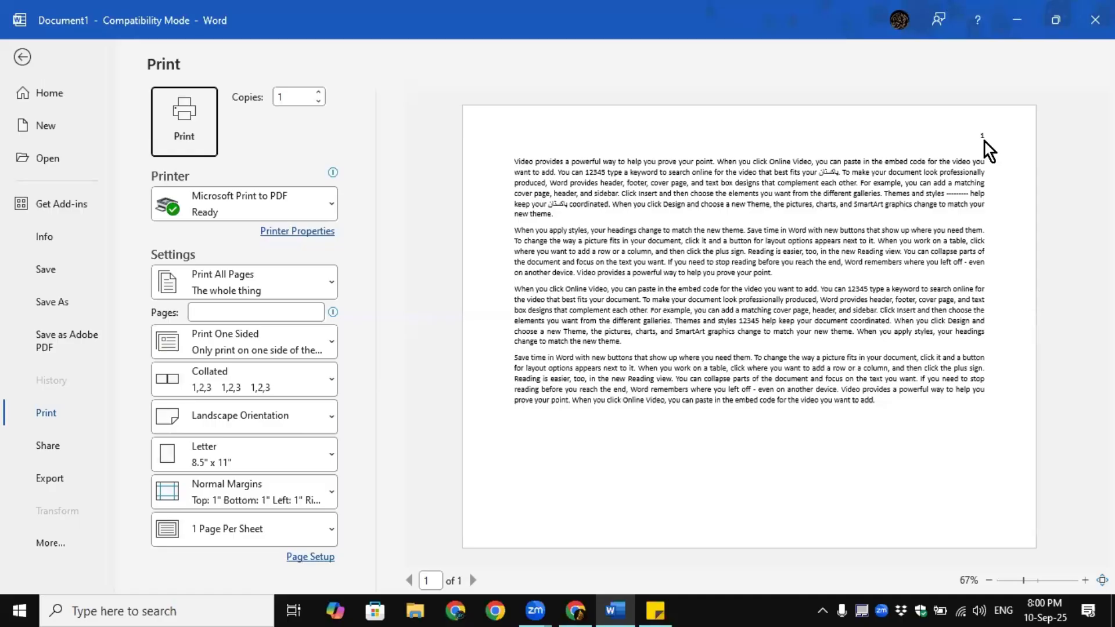
{"action": "left_click", "coordinate": [21, 60]}
Remove Quick Print from the Quick Access Toolbar
{"action": "left_click", "coordinate": [172, 19]}
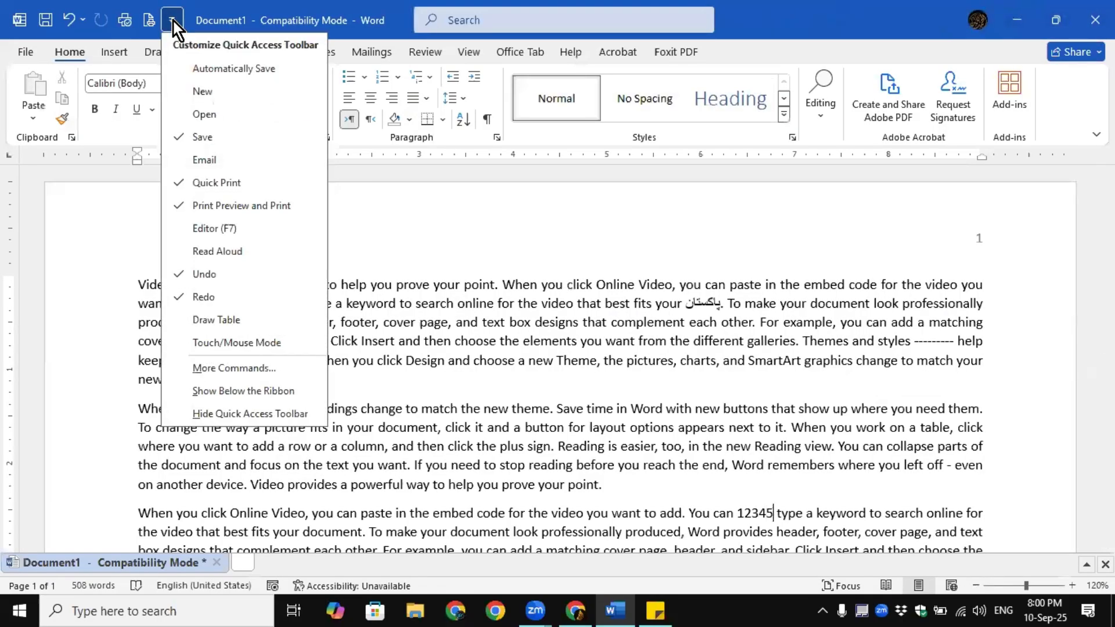
{"action": "left_click", "coordinate": [199, 184]}
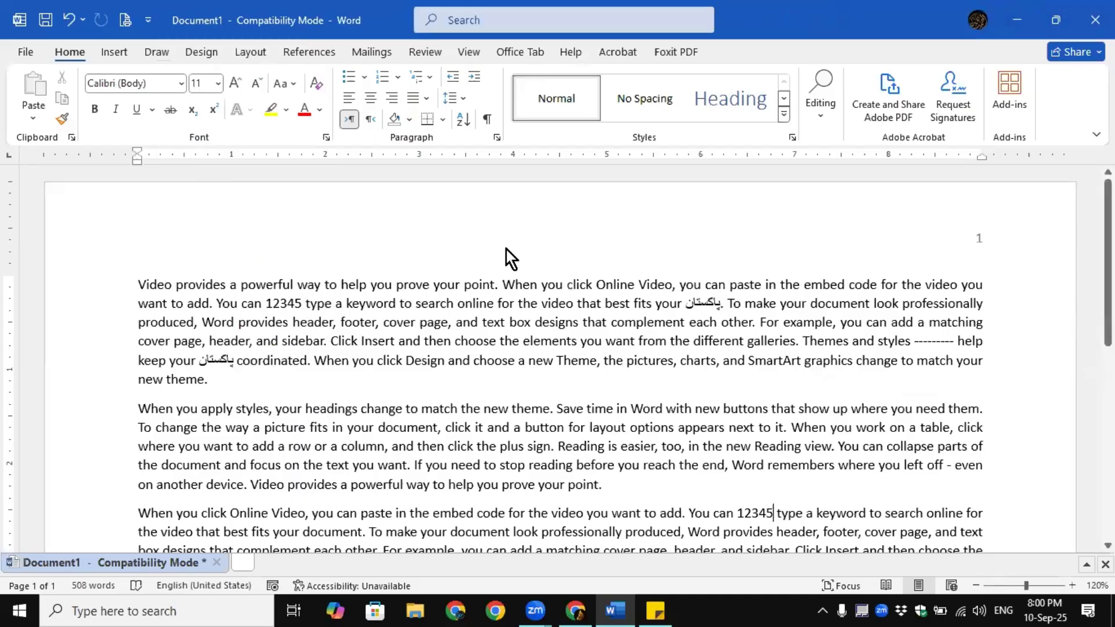
Inspect the page number in header editing and remove the page numbers from the document
{"action": "double_click", "coordinate": [884, 232]}
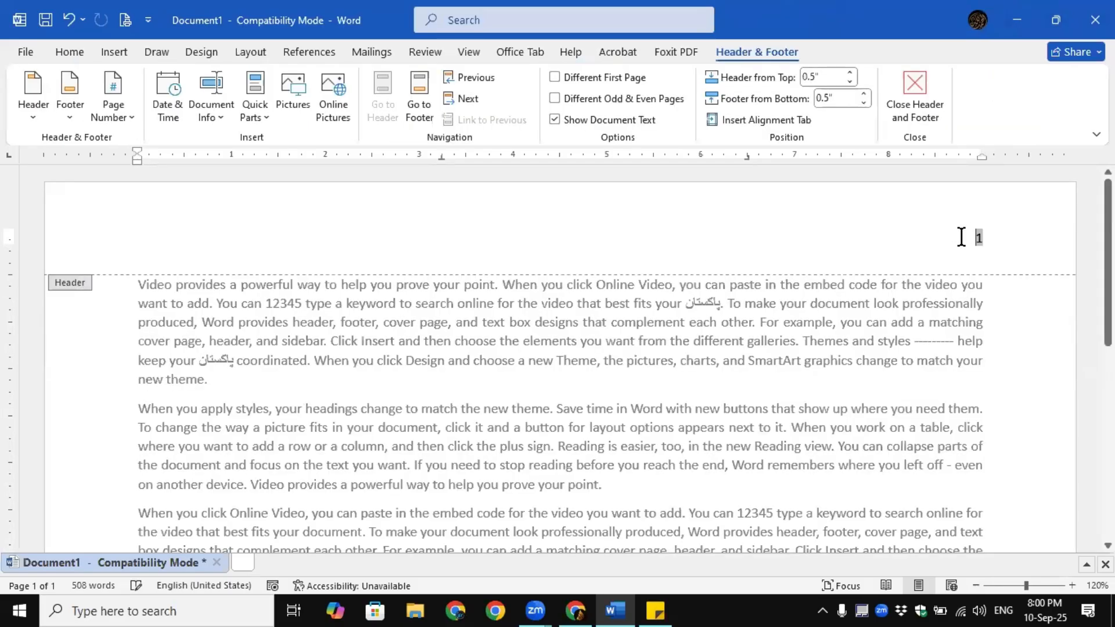
{"action": "left_click", "coordinate": [928, 101]}
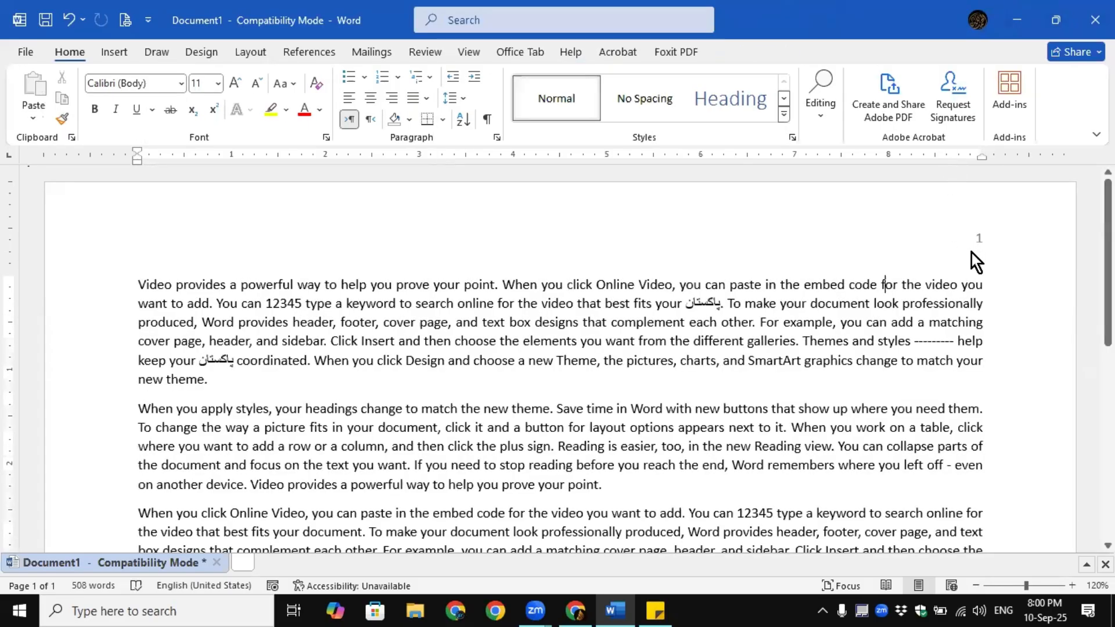
{"action": "left_click", "coordinate": [111, 53]}
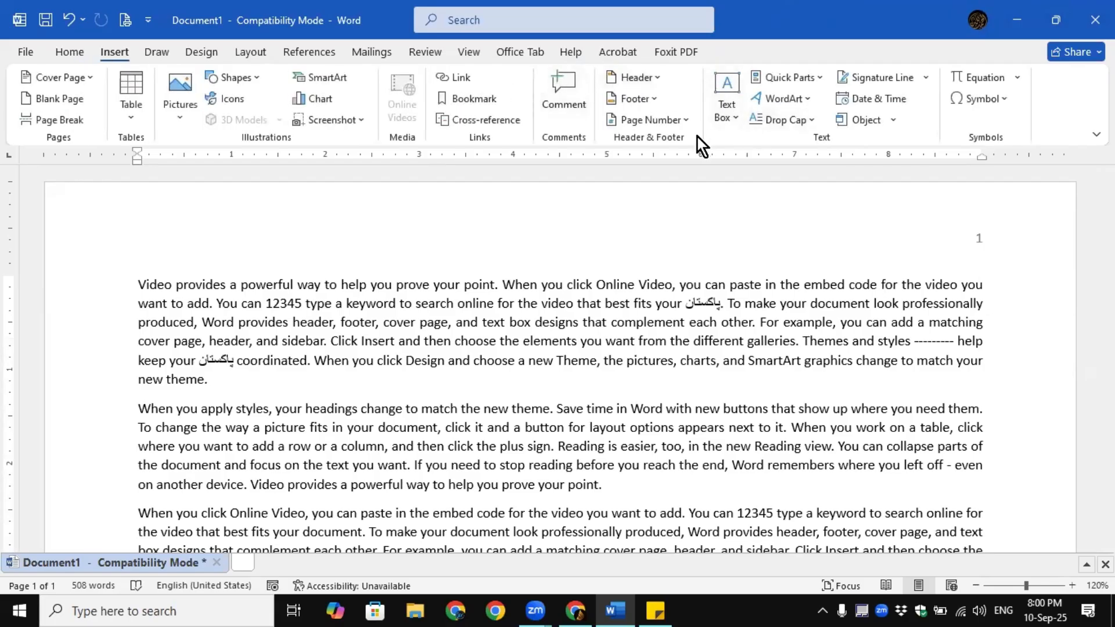
{"action": "left_click", "coordinate": [683, 123]}
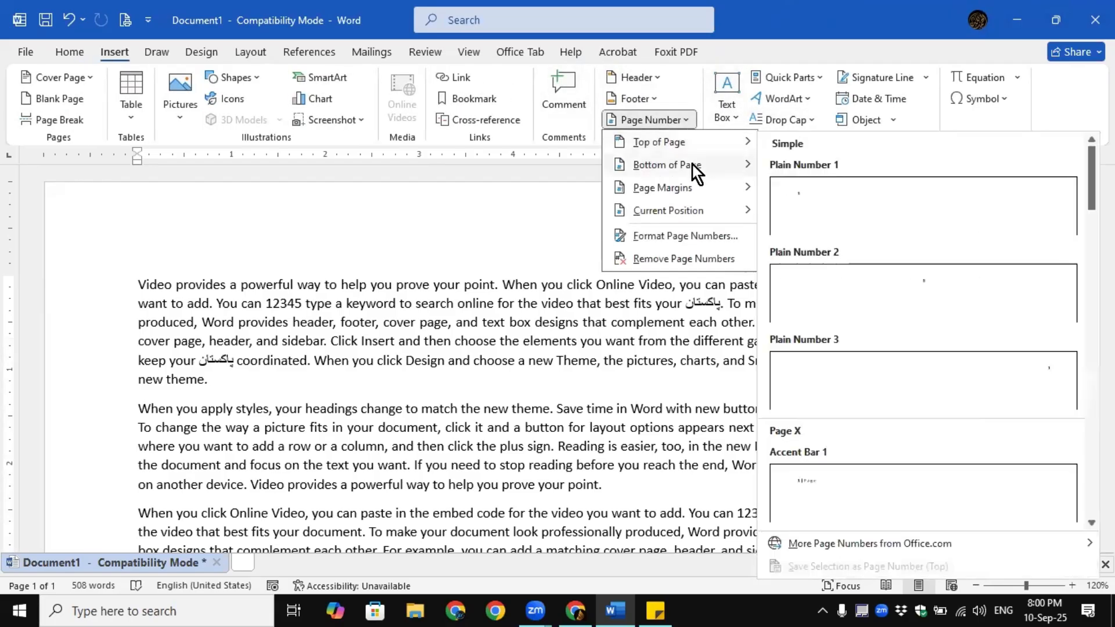
{"action": "left_click", "coordinate": [671, 260]}
Insert the Accent Bar, Left page number in the page margin, make its text bold, and leave header editing
{"action": "left_click", "coordinate": [659, 119]}
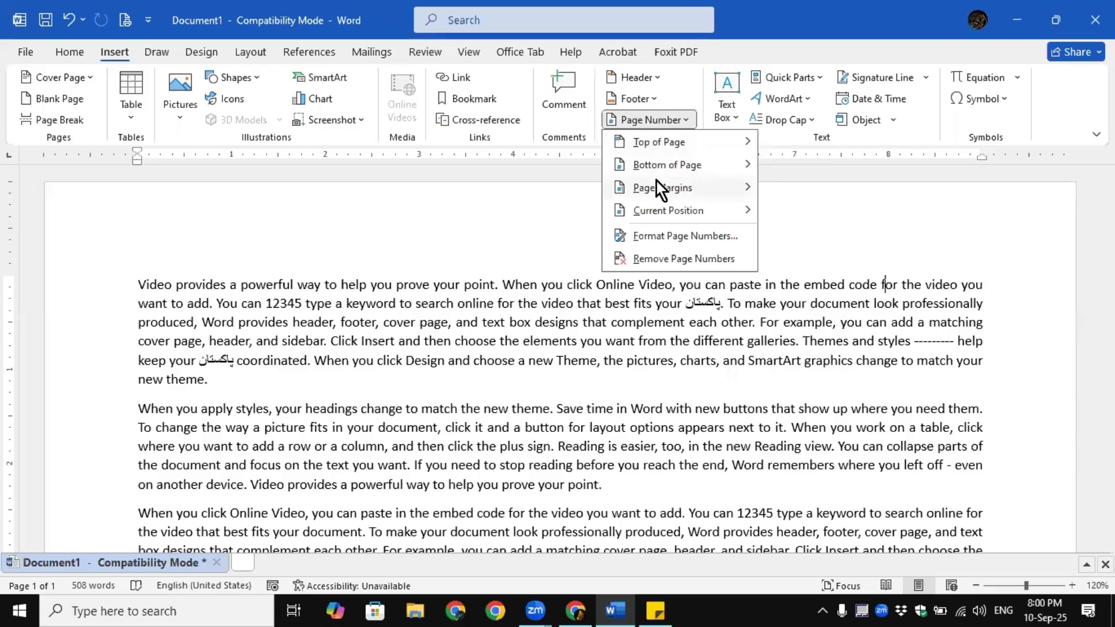
{"action": "mouse_move", "coordinate": [660, 187]}
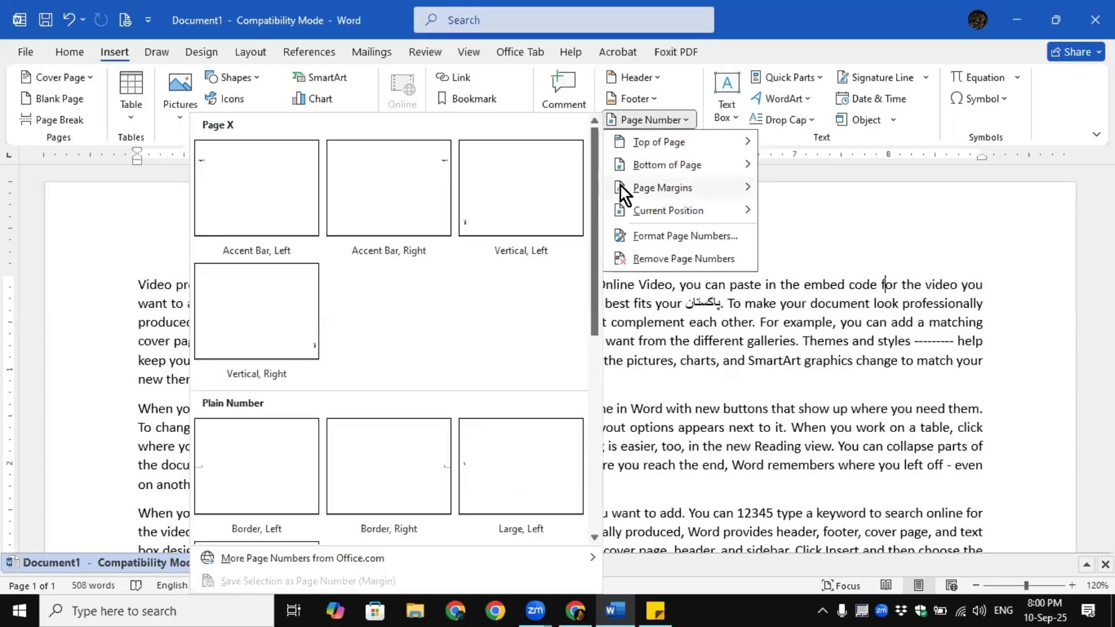
{"action": "left_click", "coordinate": [256, 172]}
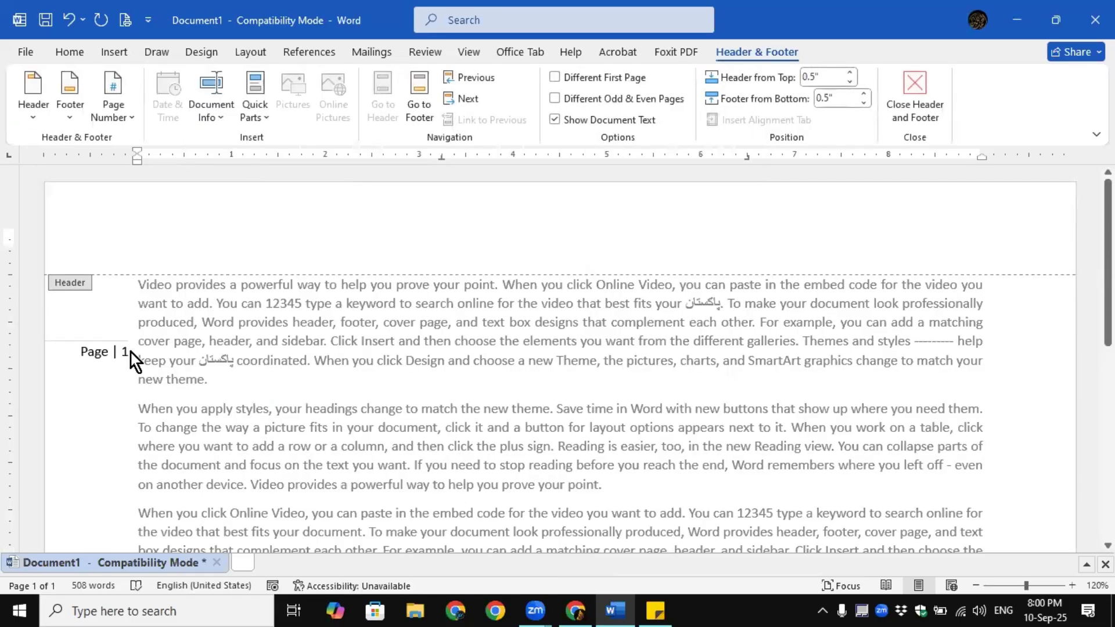
{"action": "triple_click", "coordinate": [129, 354]}
{"action": "left_click", "coordinate": [139, 326]}
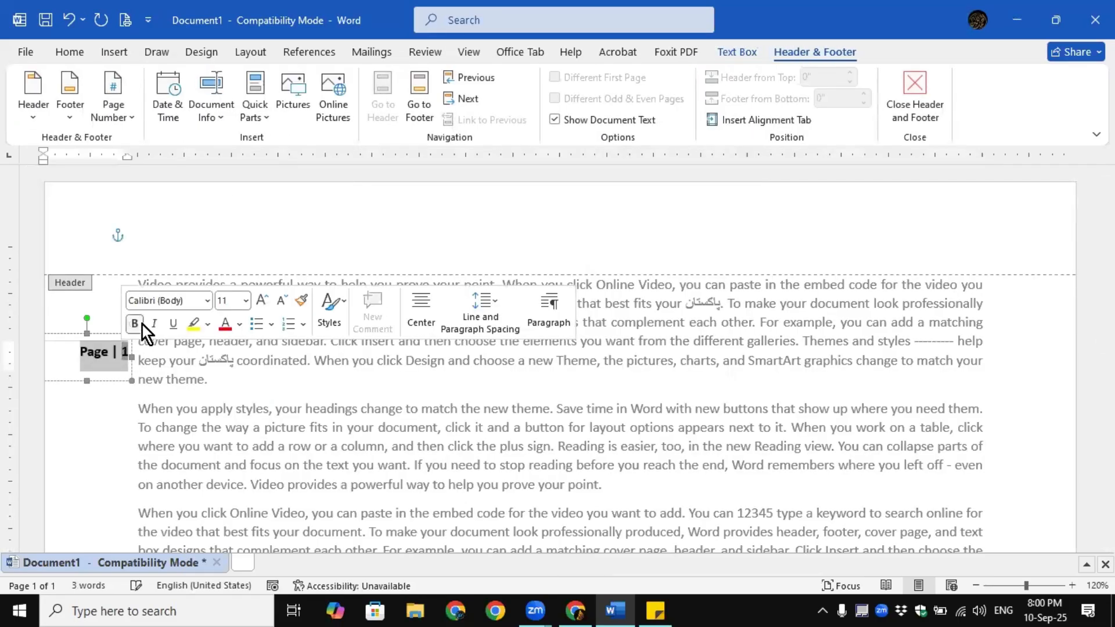
{"action": "left_click", "coordinate": [913, 106]}
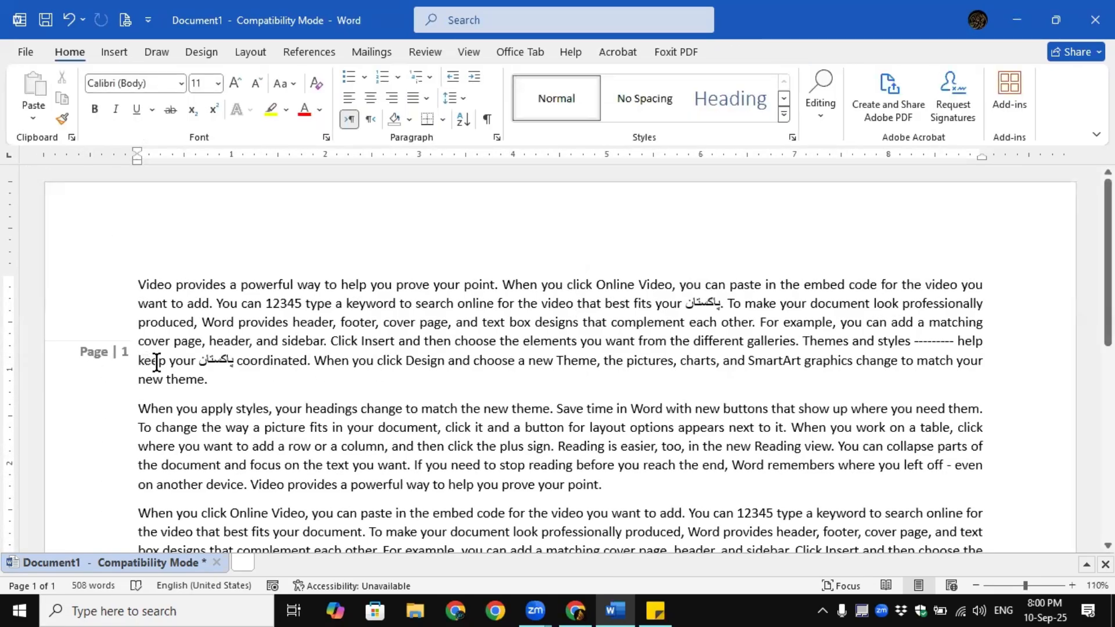
Duplicate the document text until it spans four pages, and check the margin page number on each page
{"action": "scroll", "coordinate": [147, 361], "scroll_direction": "down", "scroll_amount": 6}
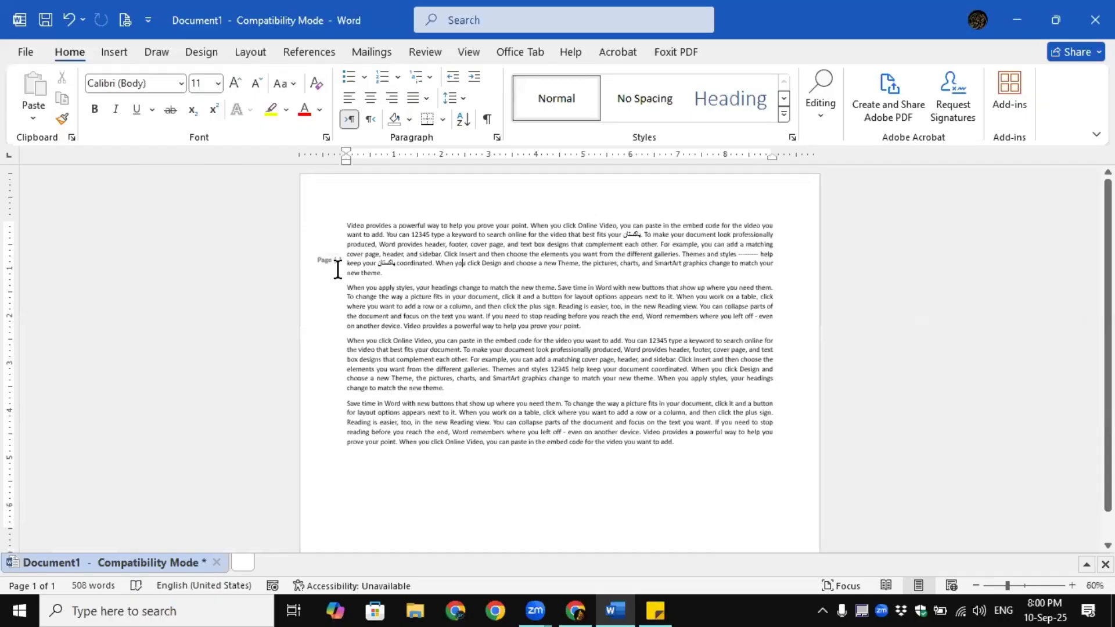
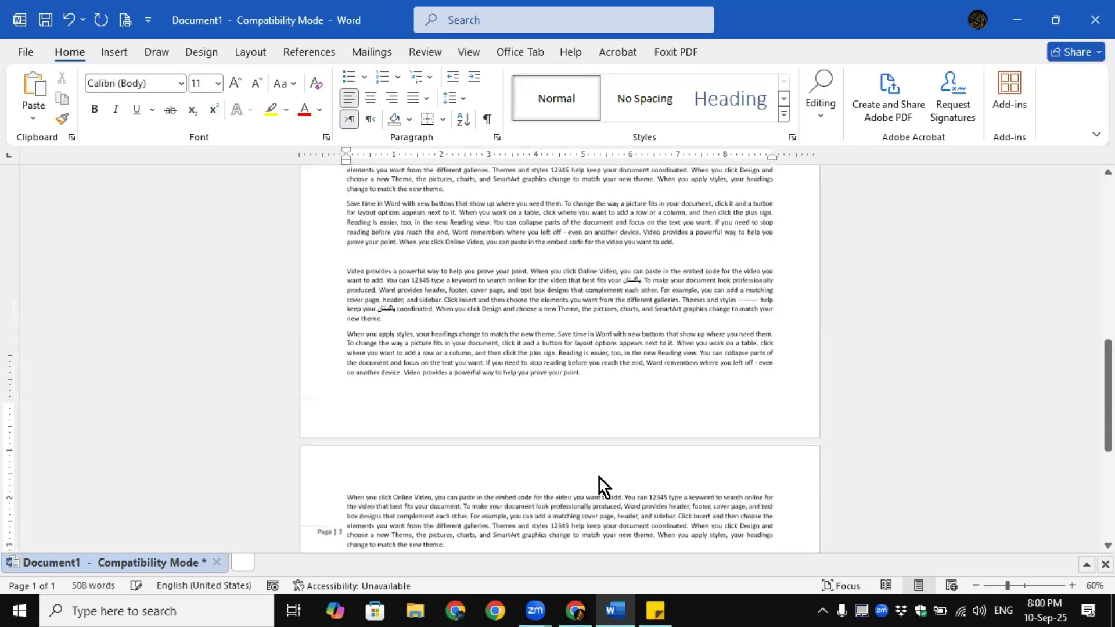
{"action": "scroll", "coordinate": [597, 474], "scroll_direction": "up", "scroll_amount": 10}
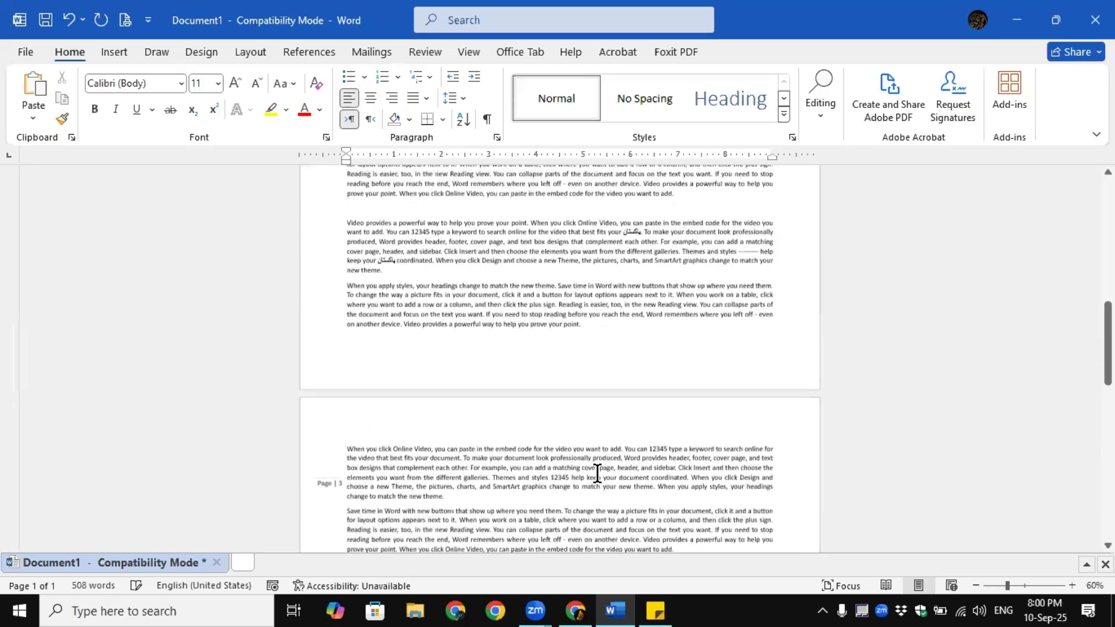
{"action": "scroll", "coordinate": [417, 401], "scroll_direction": "up", "scroll_amount": 2}
{"action": "scroll", "coordinate": [417, 400], "scroll_direction": "up", "scroll_amount": 3}
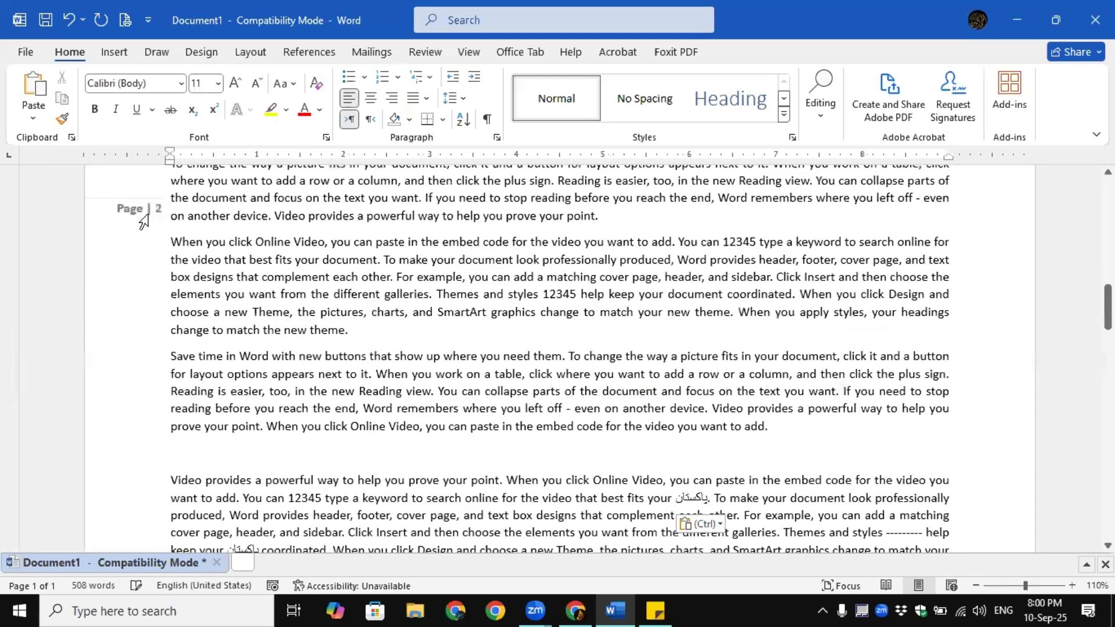
{"action": "scroll", "coordinate": [151, 227], "scroll_direction": "down", "scroll_amount": 8}
{"action": "scroll", "coordinate": [151, 227], "scroll_direction": "down", "scroll_amount": 15}
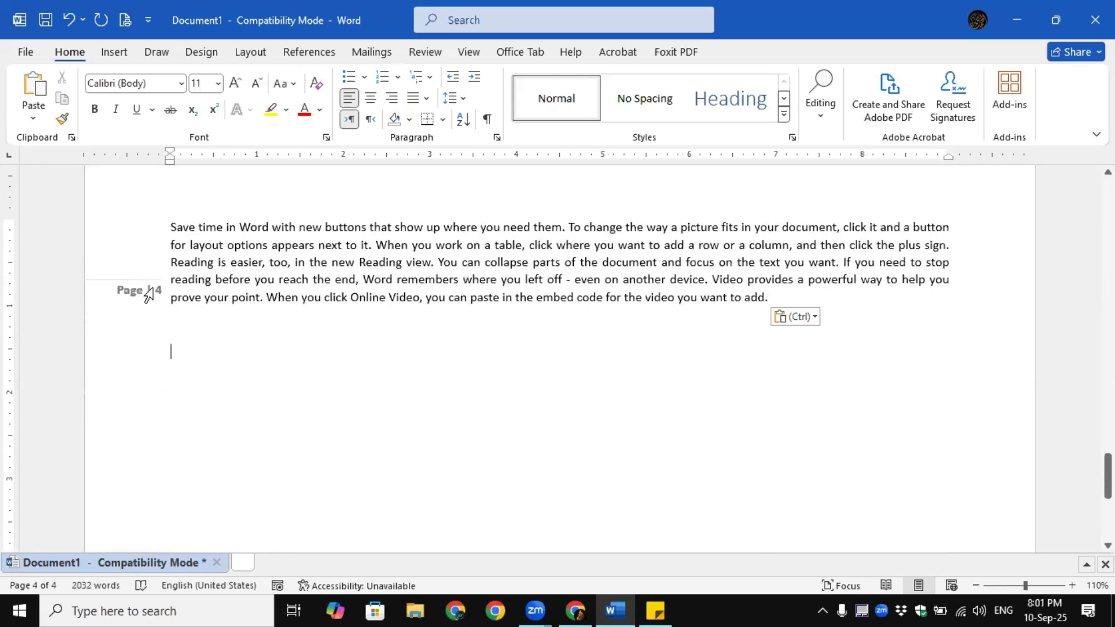
{"action": "scroll", "coordinate": [147, 293], "scroll_direction": "up", "scroll_amount": 10}
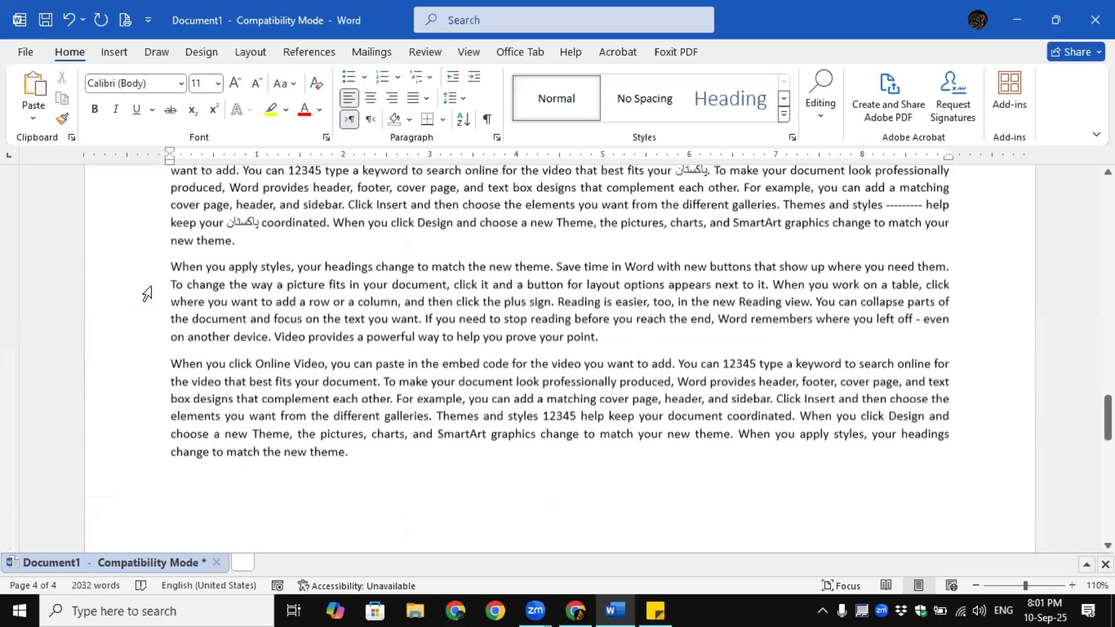
{"action": "scroll", "coordinate": [147, 293], "scroll_direction": "up", "scroll_amount": 10}
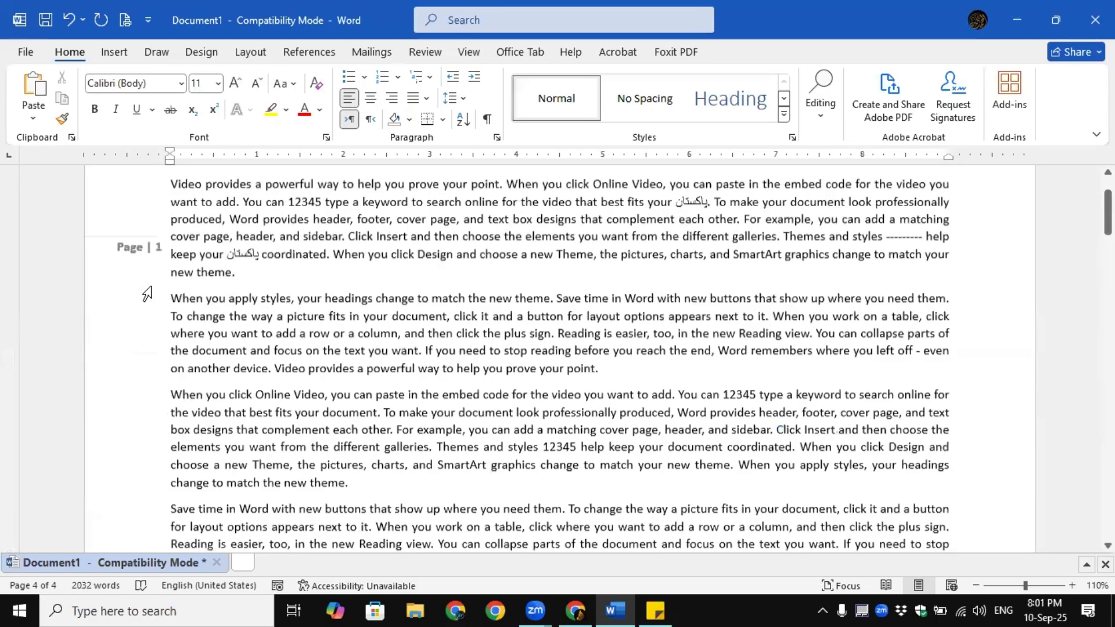
Reopen header editing, set the margin page number's font color to Automatic, and close the header
{"action": "left_click", "coordinate": [138, 347]}
{"action": "double_click", "coordinate": [139, 346]}
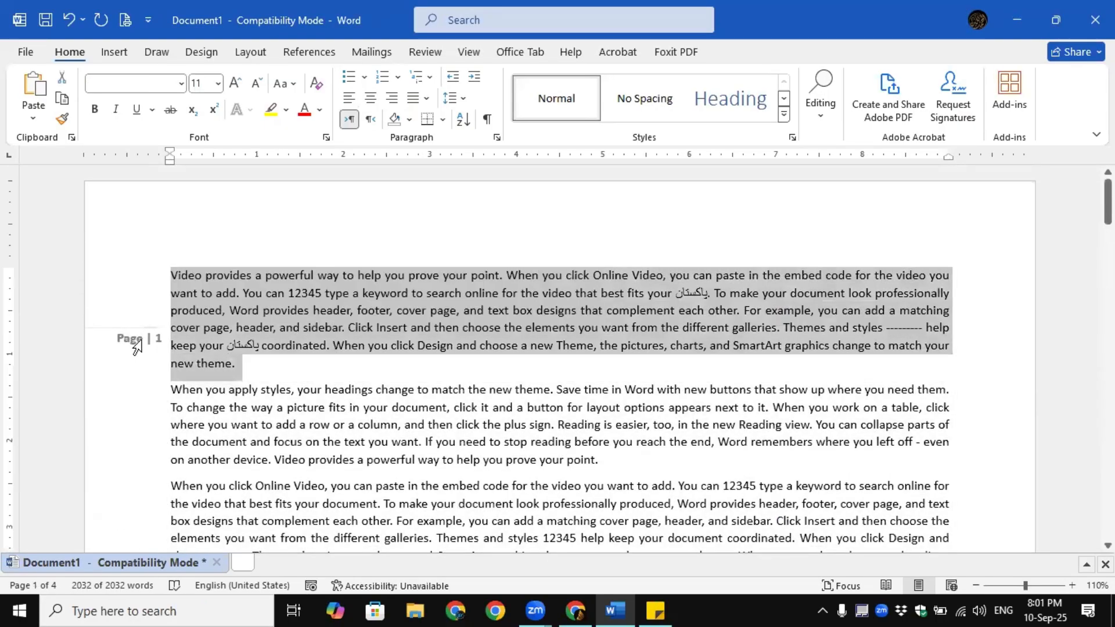
{"action": "double_click", "coordinate": [381, 183]}
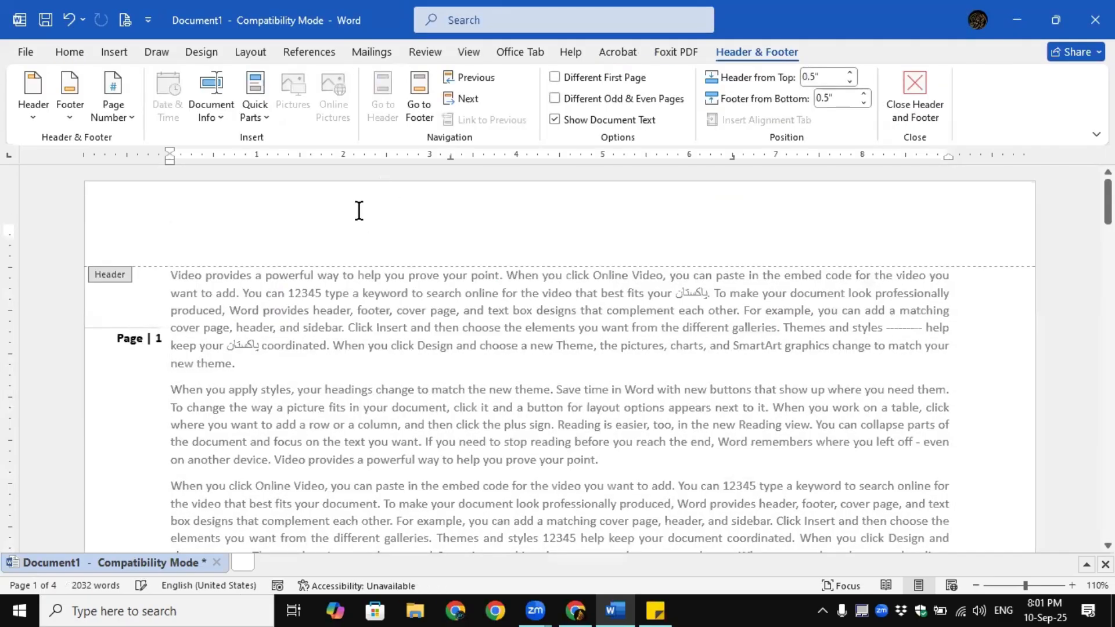
{"action": "left_click", "coordinate": [138, 340]}
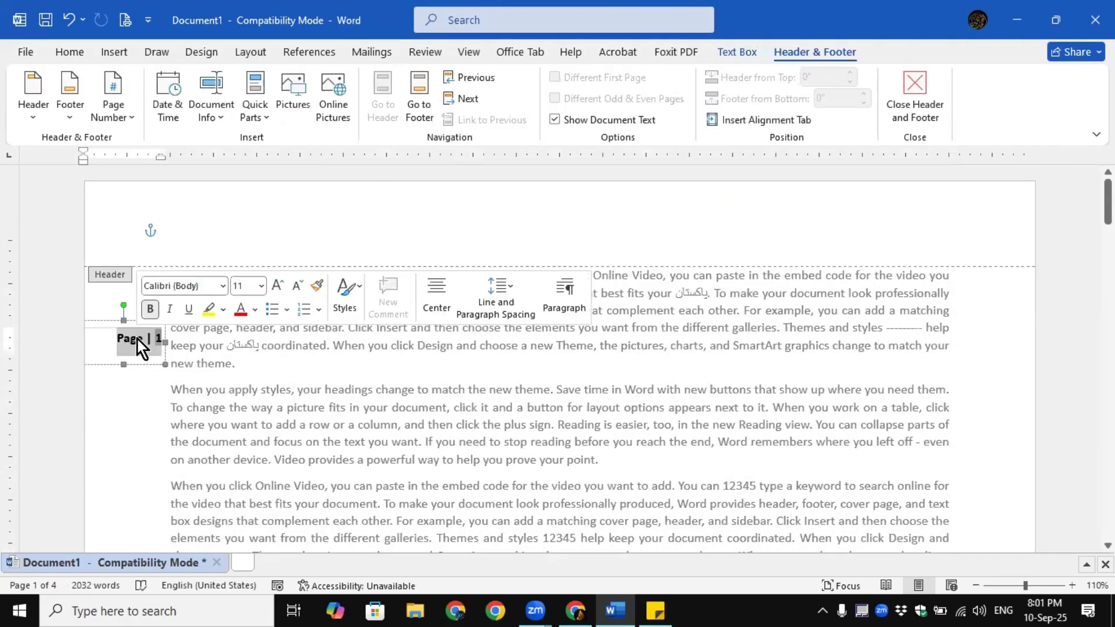
{"action": "left_click", "coordinate": [256, 310]}
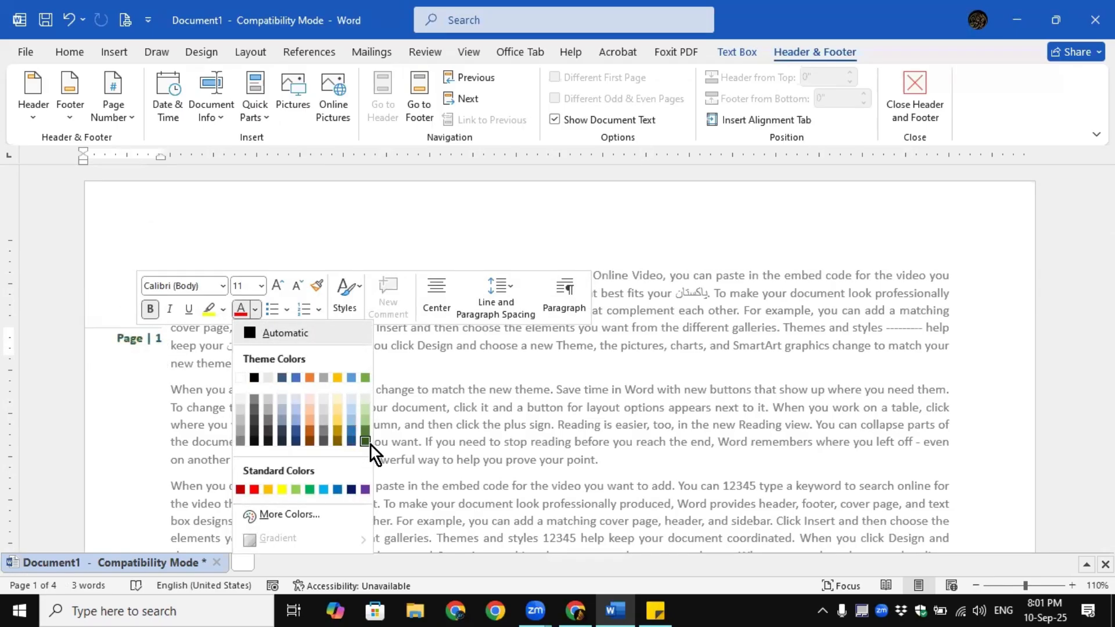
{"action": "left_click", "coordinate": [256, 336]}
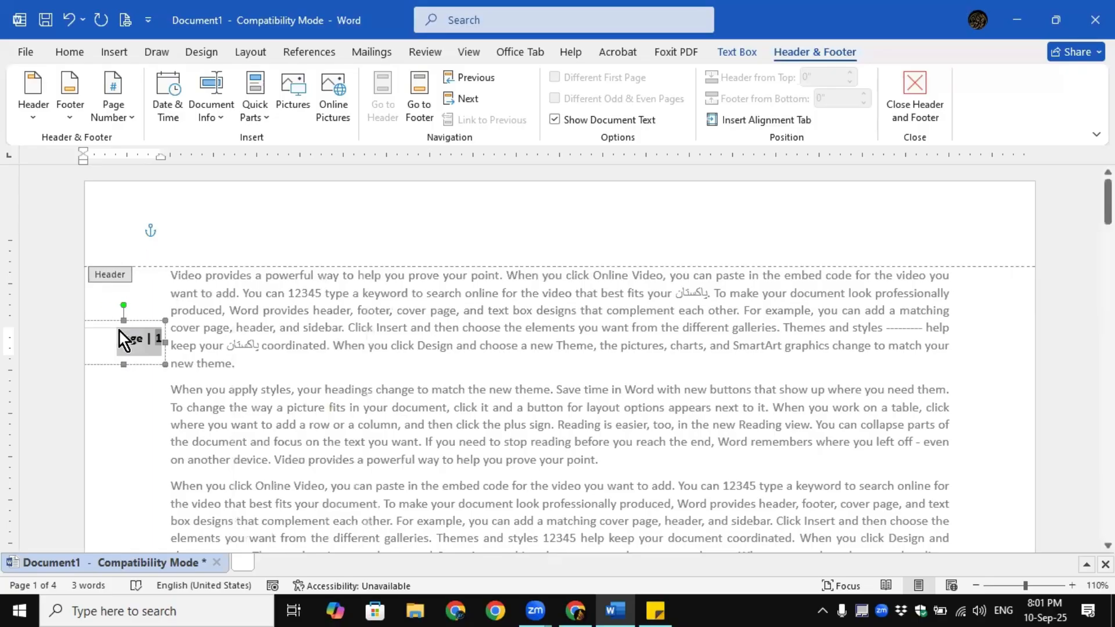
{"action": "left_click", "coordinate": [137, 321]}
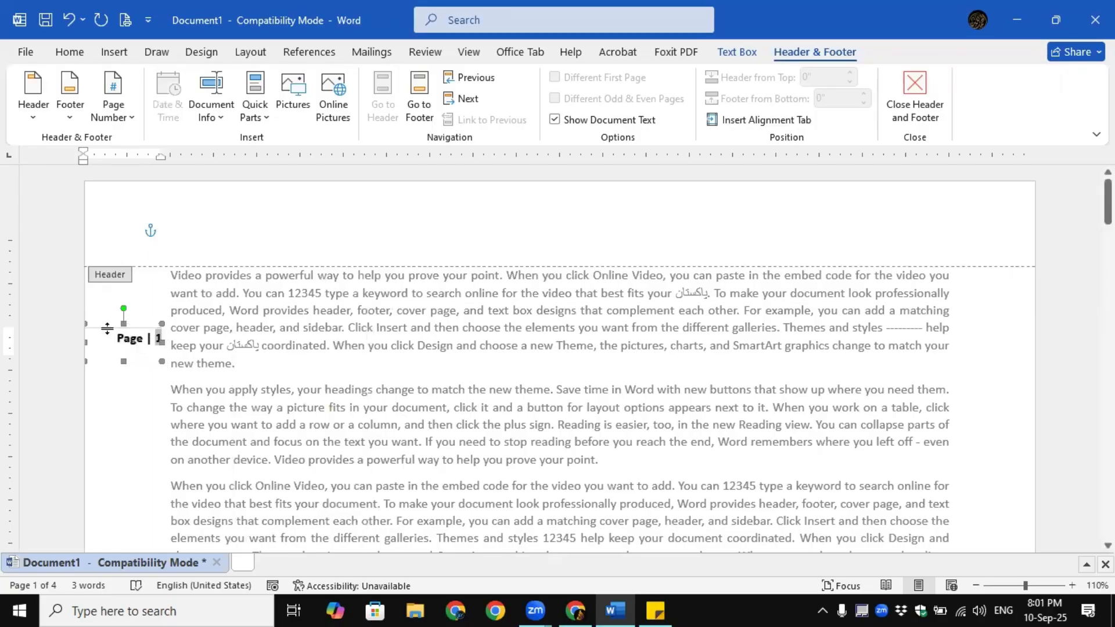
{"action": "left_click", "coordinate": [905, 101]}
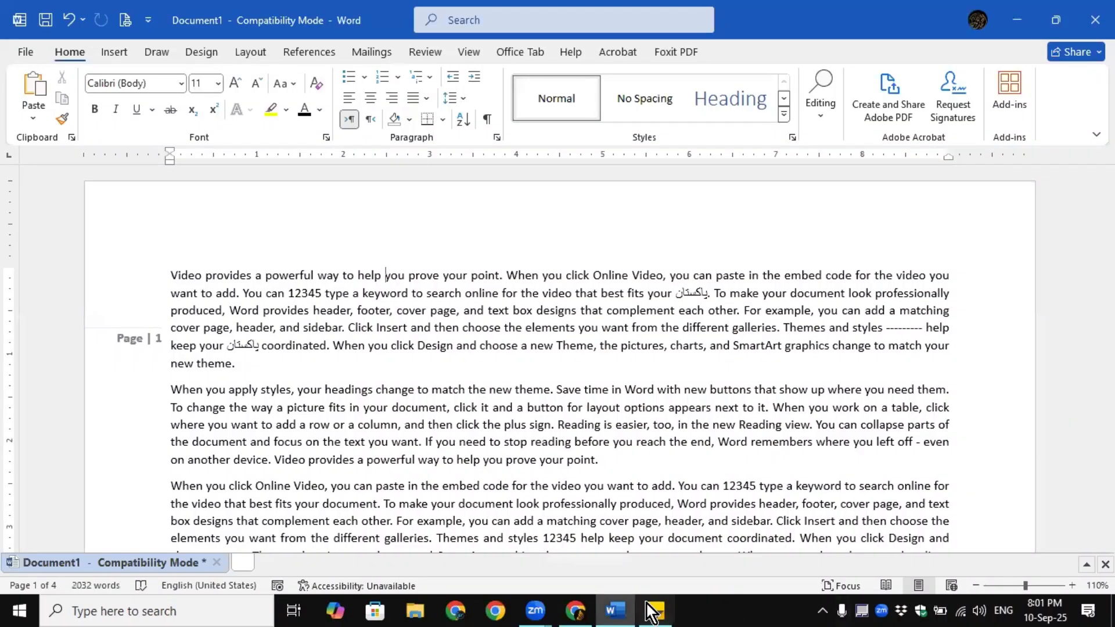
Check the topic list in Sticky Notes, mark the symbols topic, and return to the Word document
{"action": "left_click", "coordinate": [652, 611]}
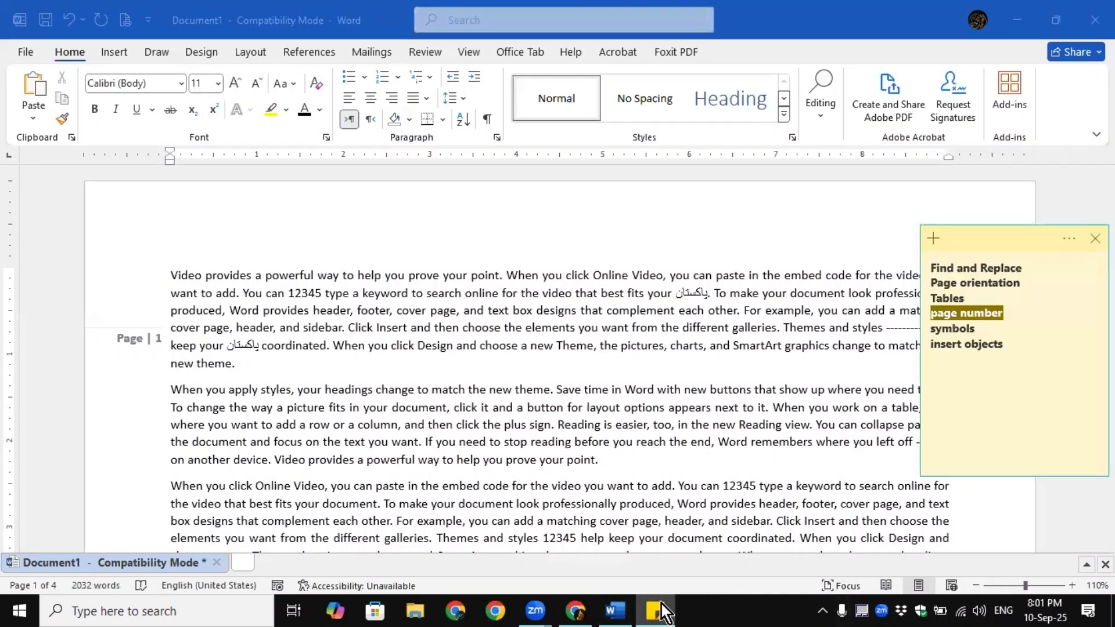
{"action": "left_click", "coordinate": [982, 329]}
{"action": "left_click_drag", "start_coordinate": [982, 329], "coordinate": [928, 328]}
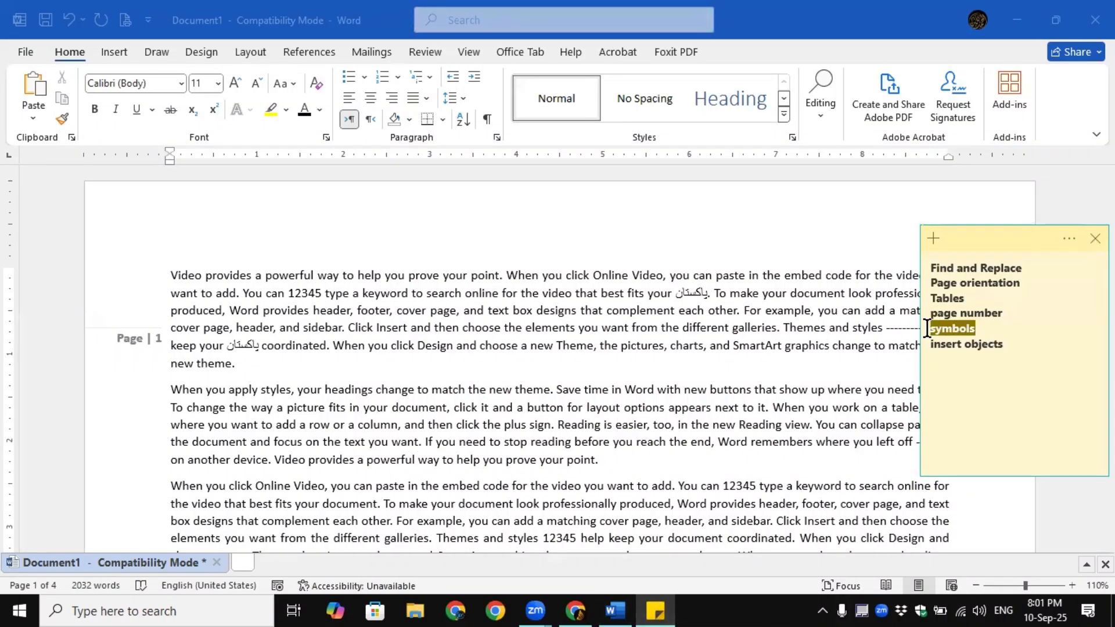
{"action": "left_click", "coordinate": [994, 392]}
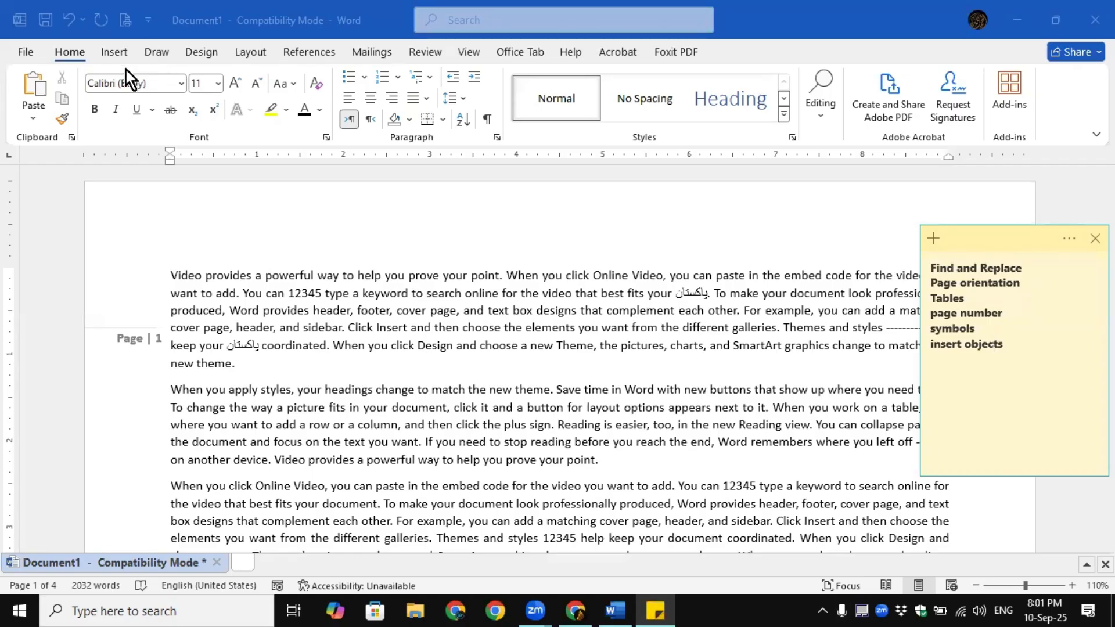
{"action": "left_click", "coordinate": [647, 62]}
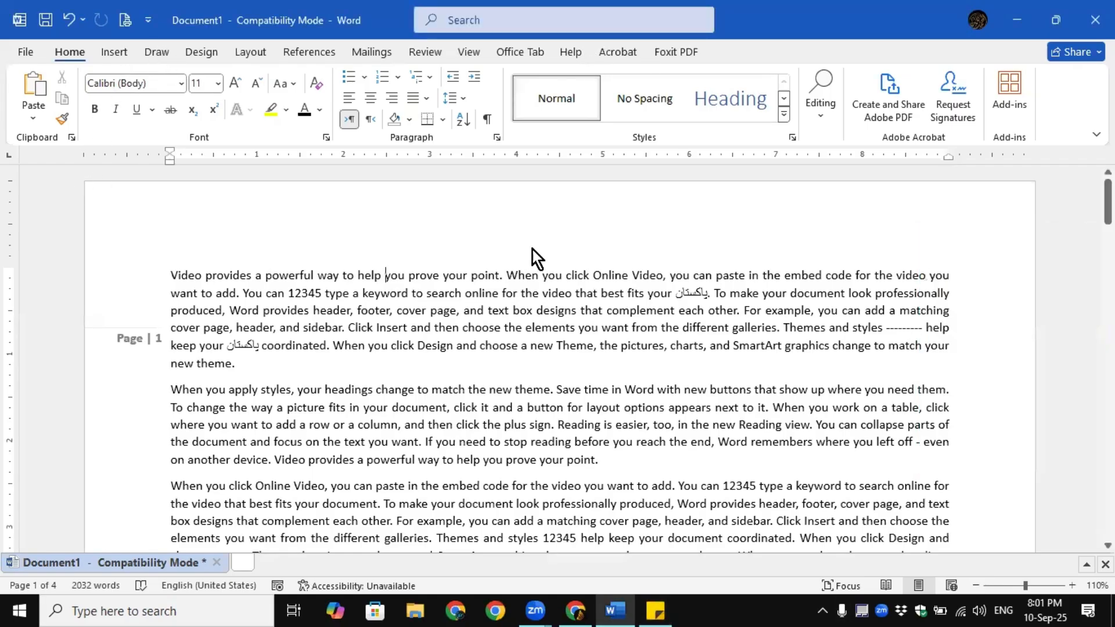
Preview the bullet library styles on the first paragraph without applying one
{"action": "left_click", "coordinate": [381, 318]}
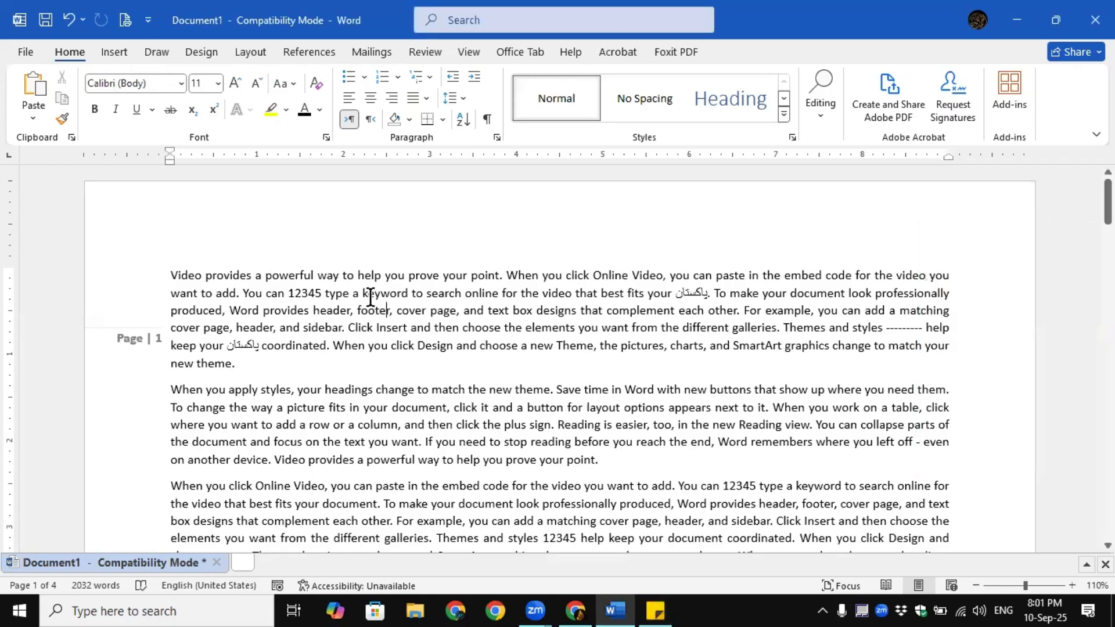
{"action": "left_click", "coordinate": [363, 79]}
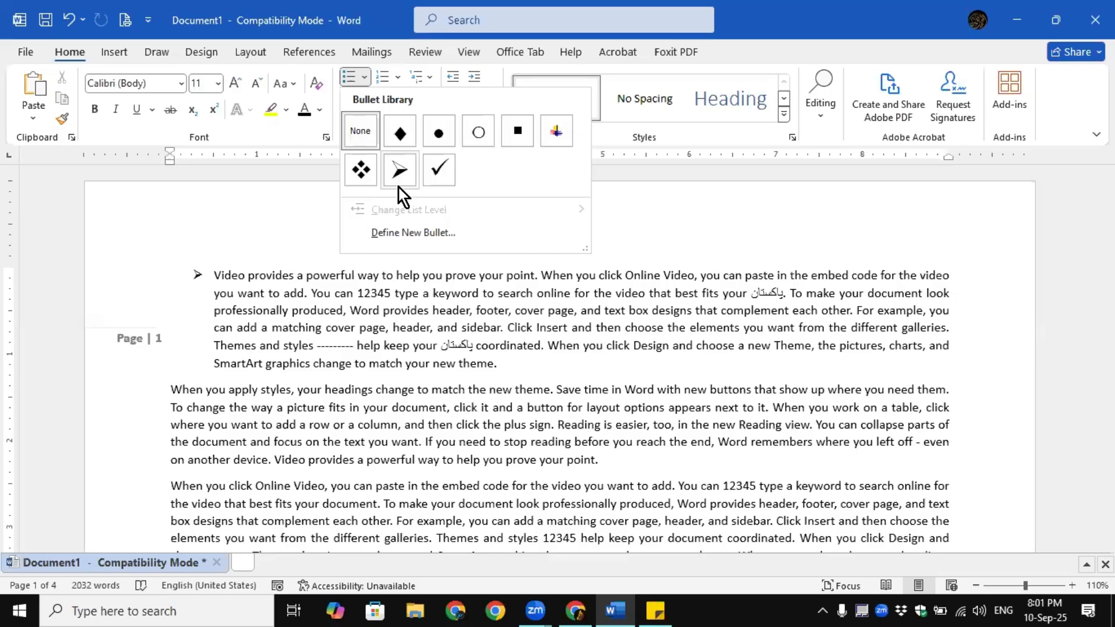
{"action": "left_click", "coordinate": [444, 356]}
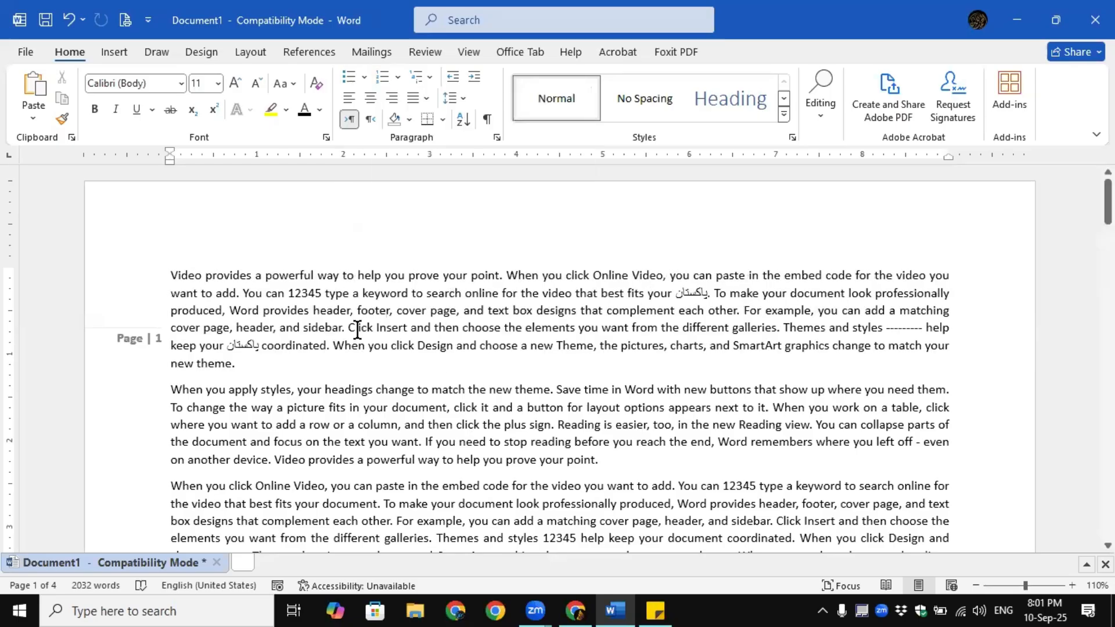
Start a bulleted list below the last paragraph on page 4 with the items "Cgjksdhchlhclal" and "Clkncljcj;lac;ka"
{"action": "scroll", "coordinate": [229, 339], "scroll_direction": "down", "scroll_amount": 14}
{"action": "scroll", "coordinate": [286, 338], "scroll_direction": "down", "scroll_amount": 14}
{"action": "scroll", "coordinate": [289, 338], "scroll_direction": "down", "scroll_amount": 10}
{"action": "left_click", "coordinate": [316, 314]}
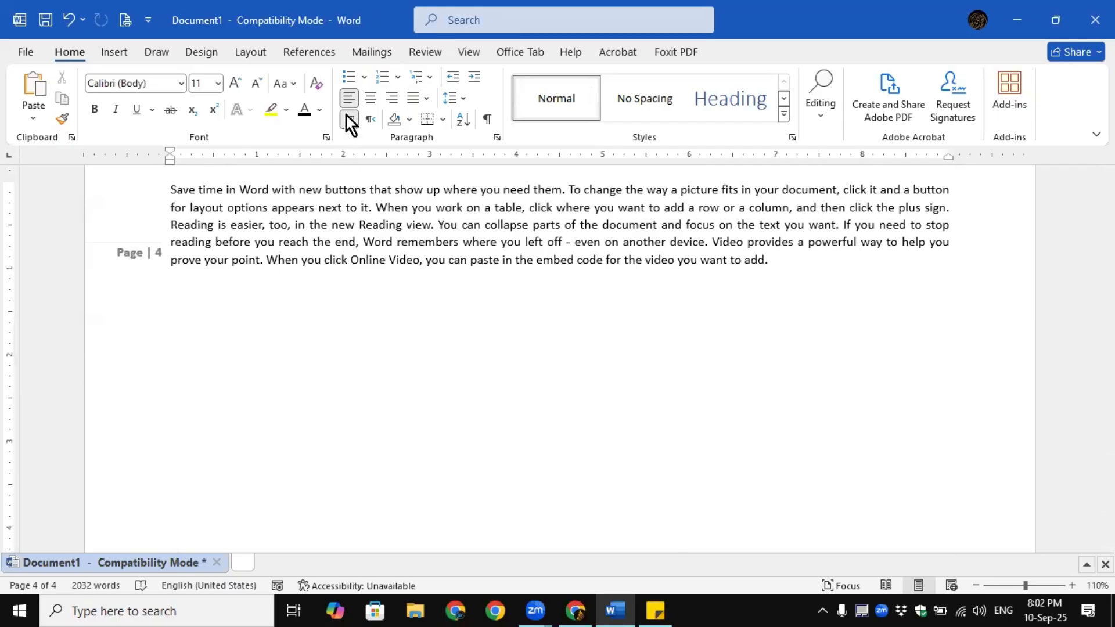
{"action": "left_click", "coordinate": [353, 78]}
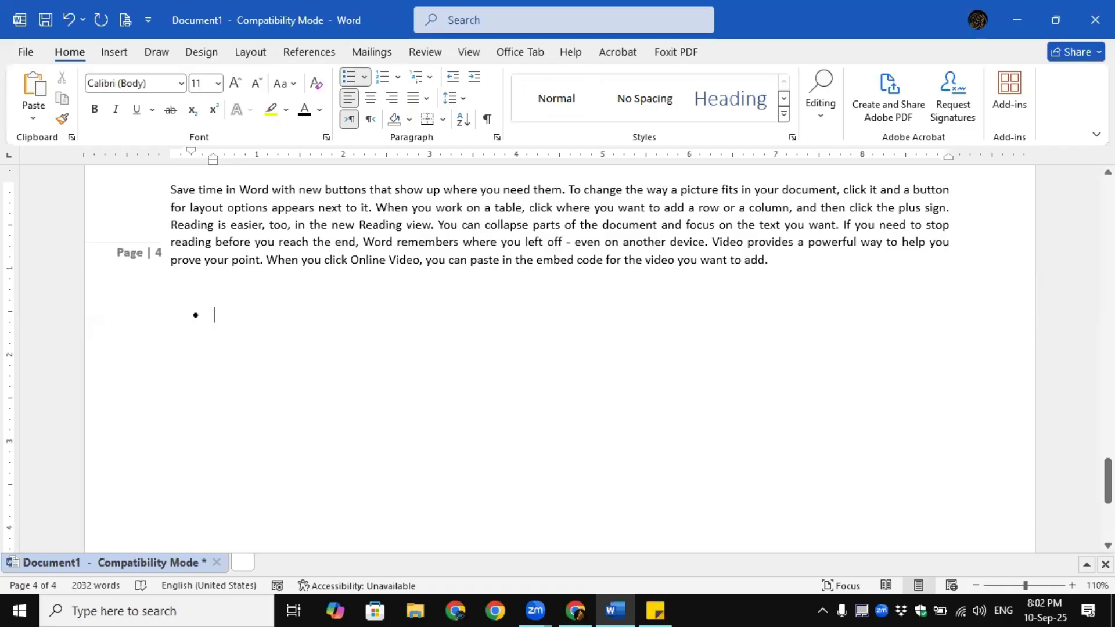
{"action": "type", "text": "cgjksdhchlhclal"}
{"action": "key", "text": "Return"}
{"action": "type", "text": "clkncljcj;lac;ka"}
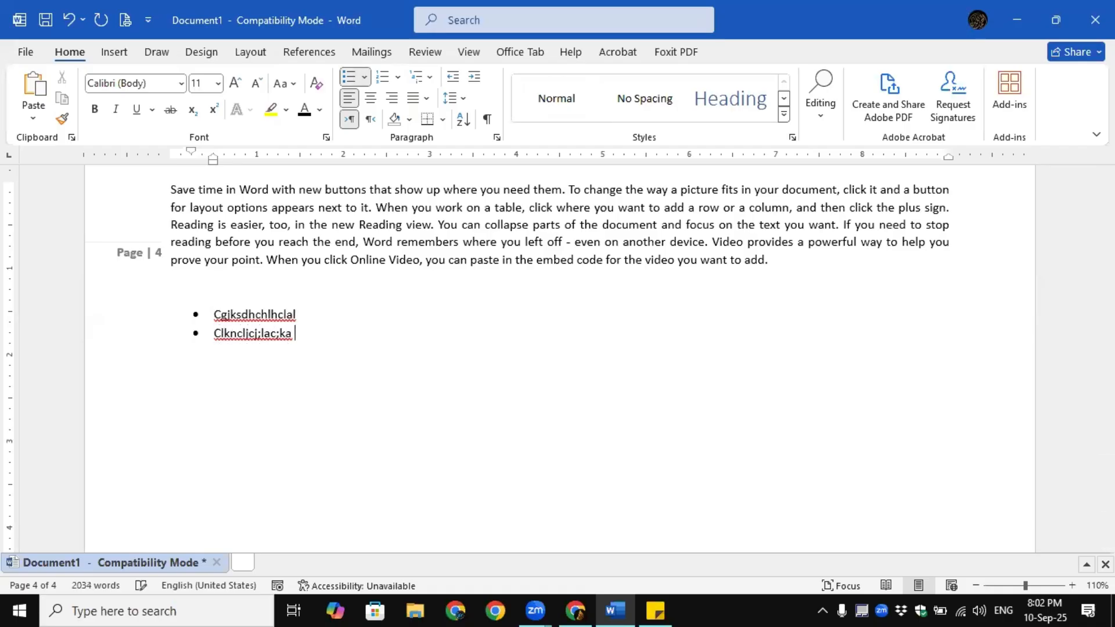
Toggle the bullet of the first list item off and back on
{"action": "left_click", "coordinate": [354, 315]}
{"action": "left_click", "coordinate": [345, 79]}
{"action": "left_click", "coordinate": [347, 79]}
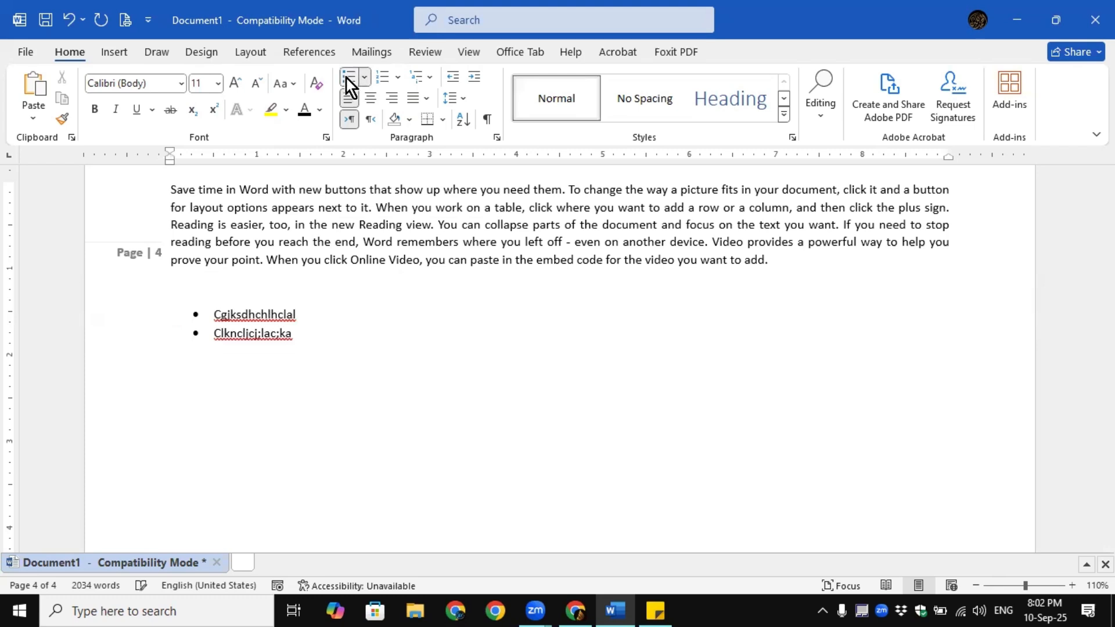
{"action": "left_click", "coordinate": [346, 79]}
{"action": "left_click", "coordinate": [346, 79]}
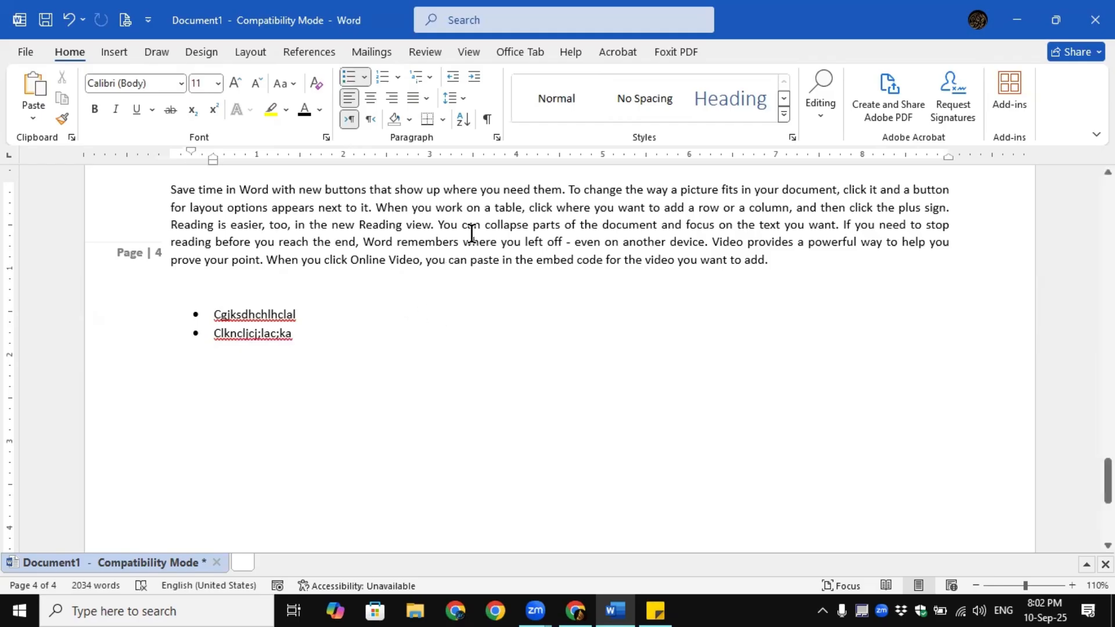
Place the insertion point before "You can collapse" and review the full Symbol dialog and the quick symbol choices
{"action": "left_click_drag", "start_coordinate": [485, 226], "coordinate": [824, 225]}
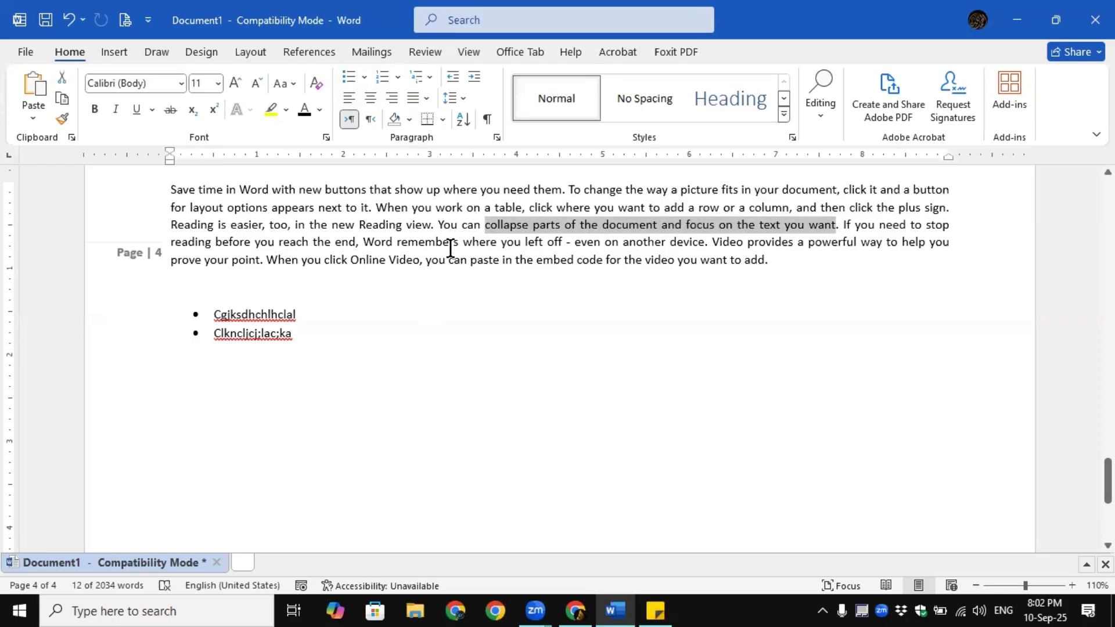
{"action": "left_click", "coordinate": [438, 225]}
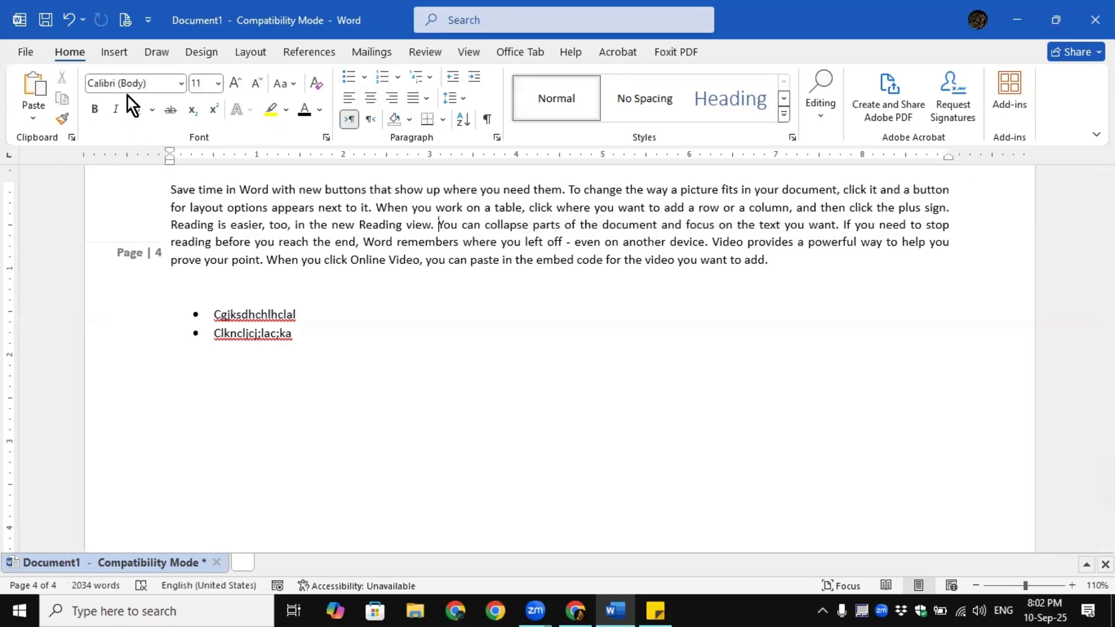
{"action": "left_click", "coordinate": [119, 53]}
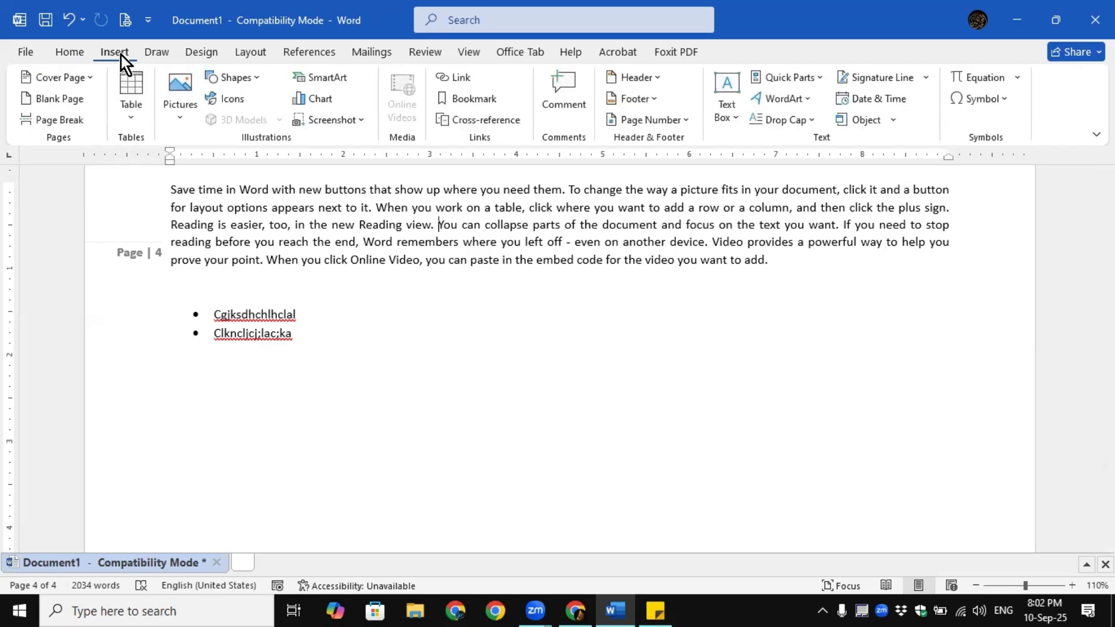
{"action": "left_click", "coordinate": [1006, 100]}
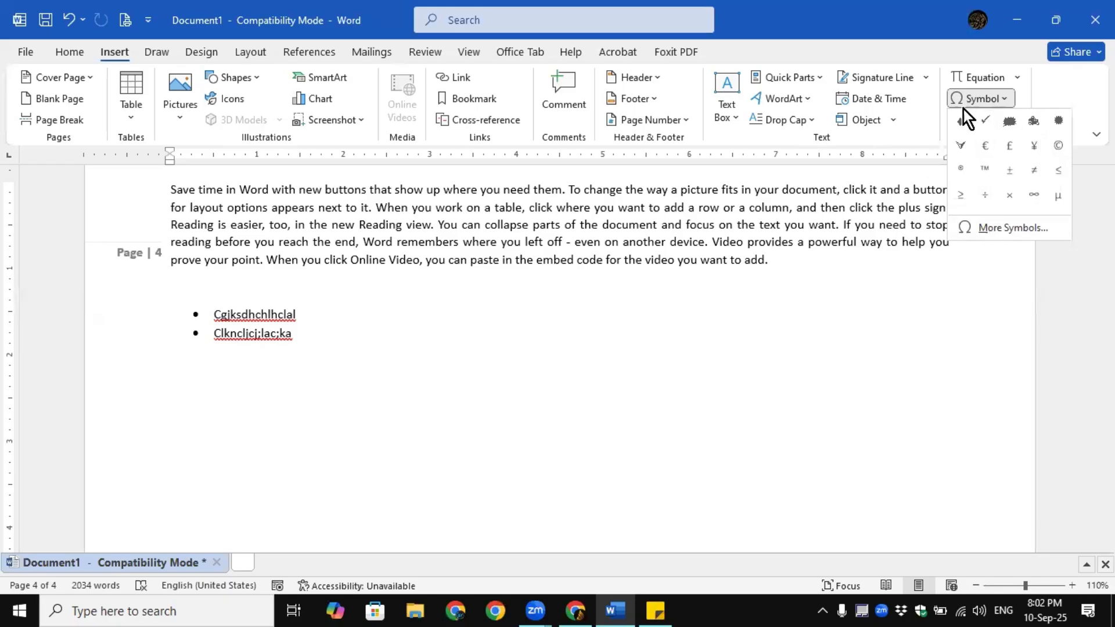
{"action": "left_click", "coordinate": [998, 227]}
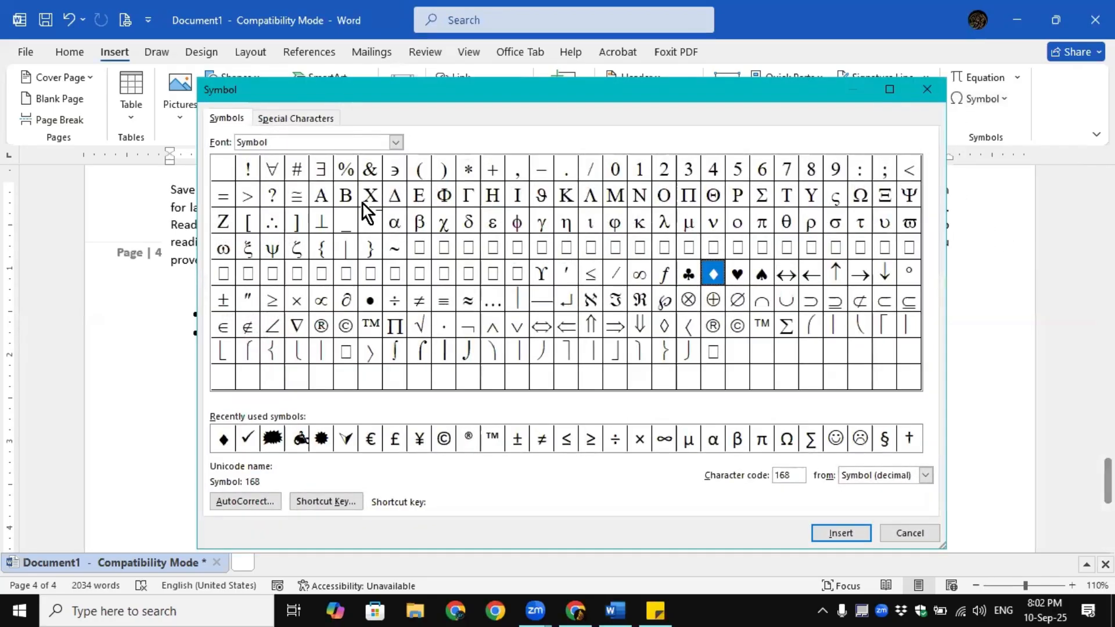
{"action": "left_click", "coordinate": [932, 86]}
{"action": "left_click", "coordinate": [1008, 97]}
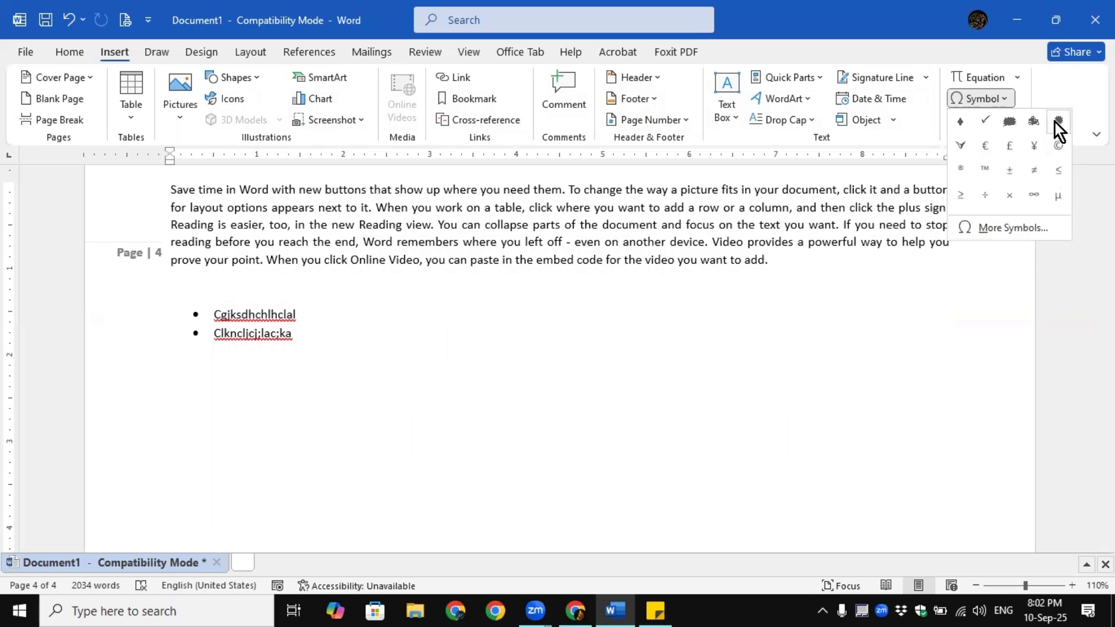
{"action": "left_click", "coordinate": [550, 271]}
Insert the black starburst symbol between "collapse" and "parts" in the last paragraph on page 4
{"action": "scroll", "coordinate": [486, 245], "scroll_direction": "up", "scroll_amount": 2}
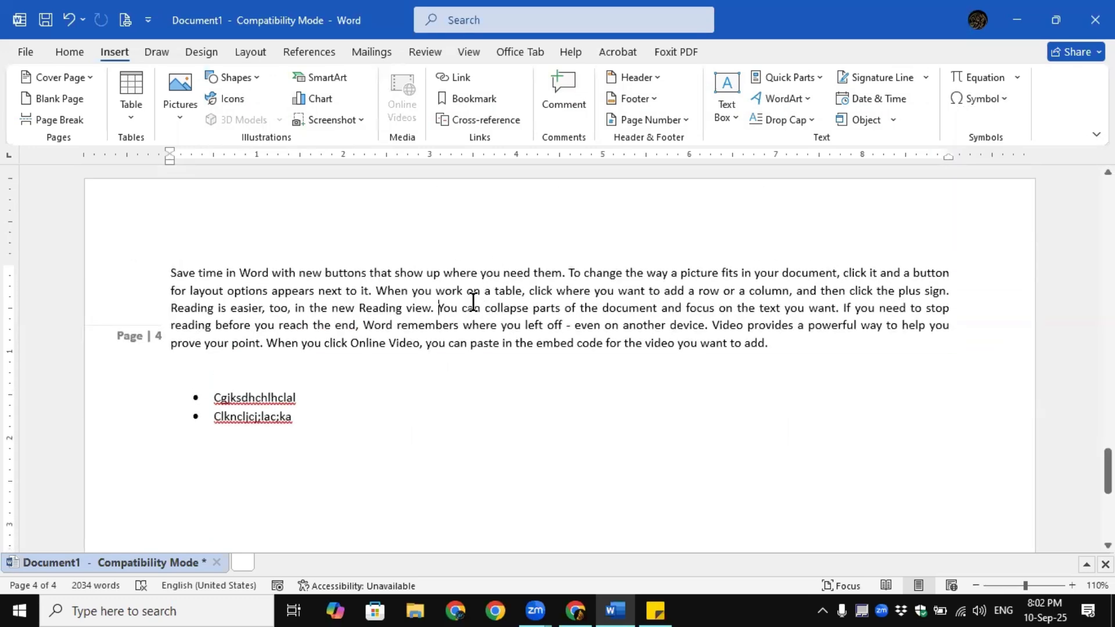
{"action": "scroll", "coordinate": [473, 302], "scroll_direction": "up", "scroll_amount": 14, "text": "ctrl"}
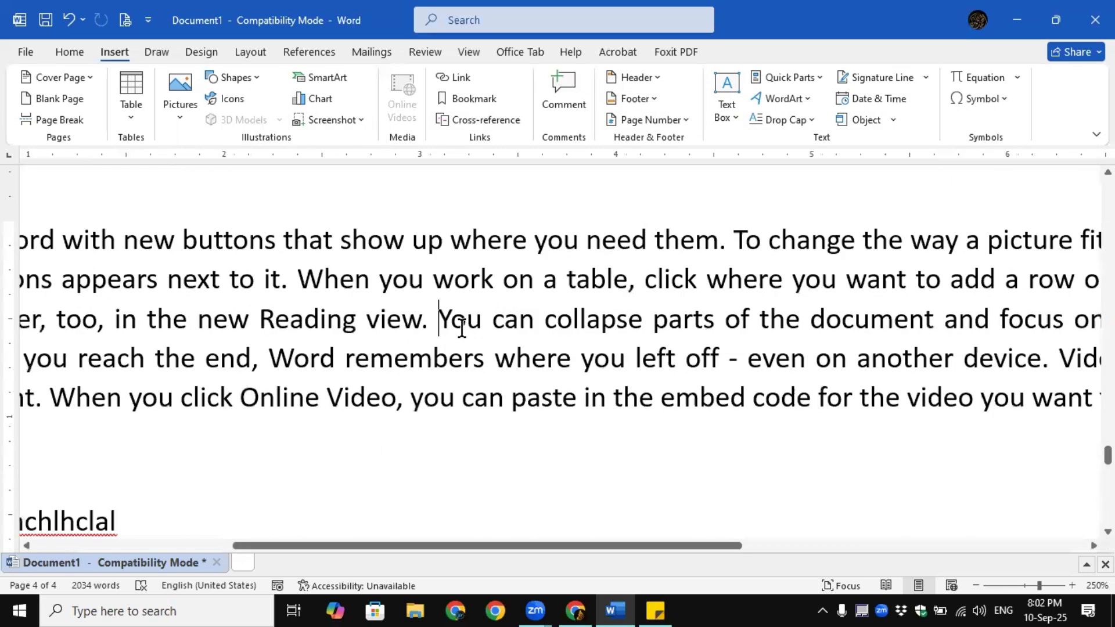
{"action": "left_click", "coordinate": [649, 314]}
{"action": "left_click", "coordinate": [1005, 101]}
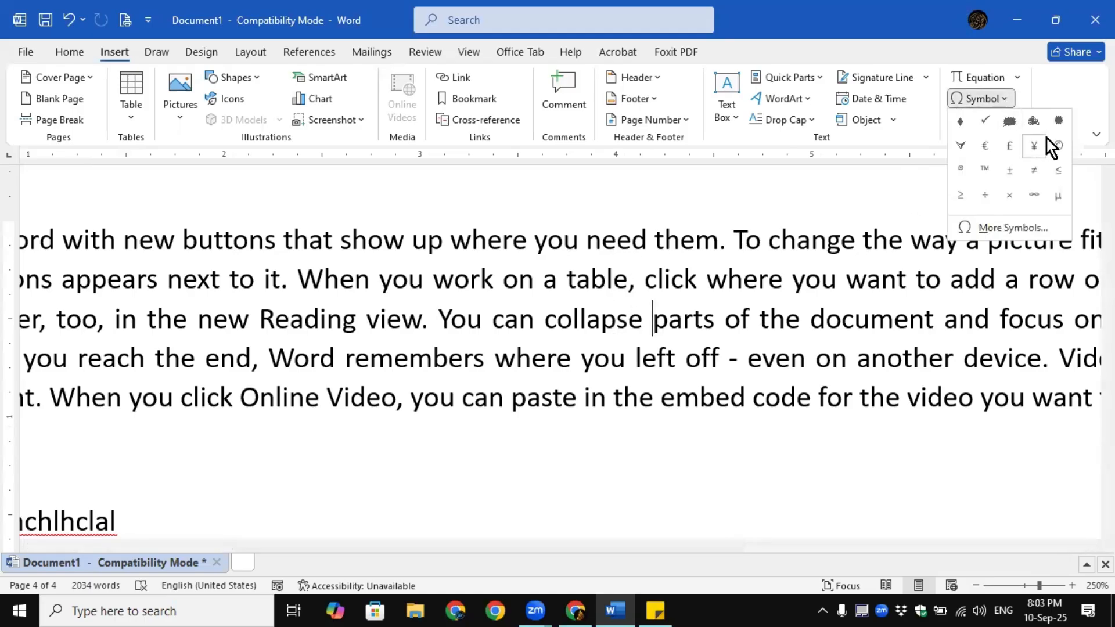
{"action": "left_click", "coordinate": [1057, 119]}
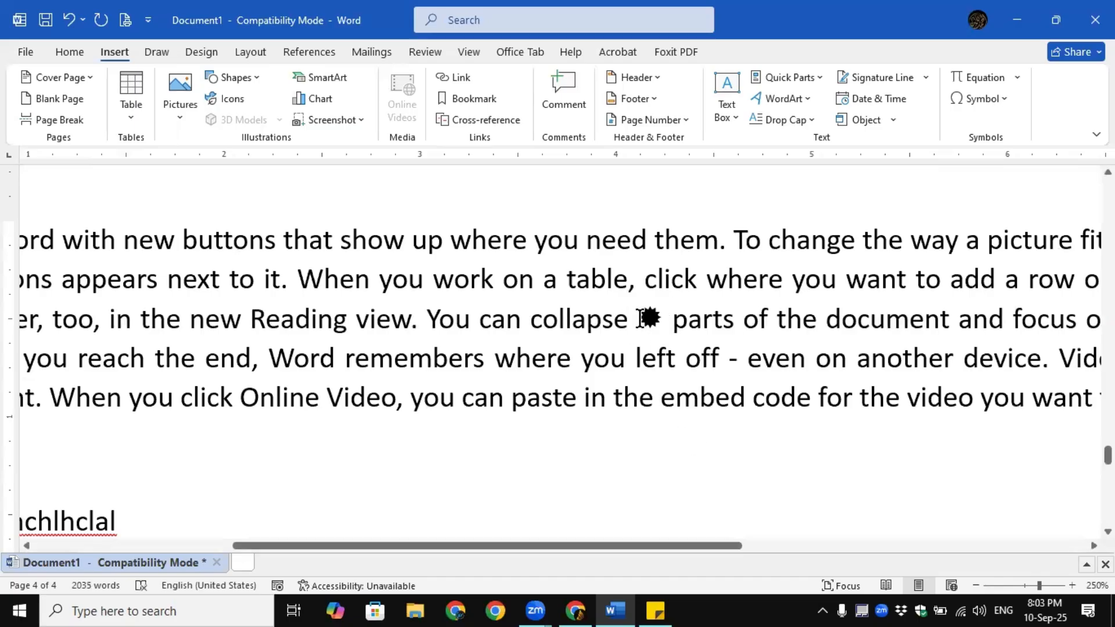
Highlight the inserted starburst symbol in yellow, remove that highlight, and set the highlighter to No Color
{"action": "left_click_drag", "start_coordinate": [637, 318], "coordinate": [663, 319]}
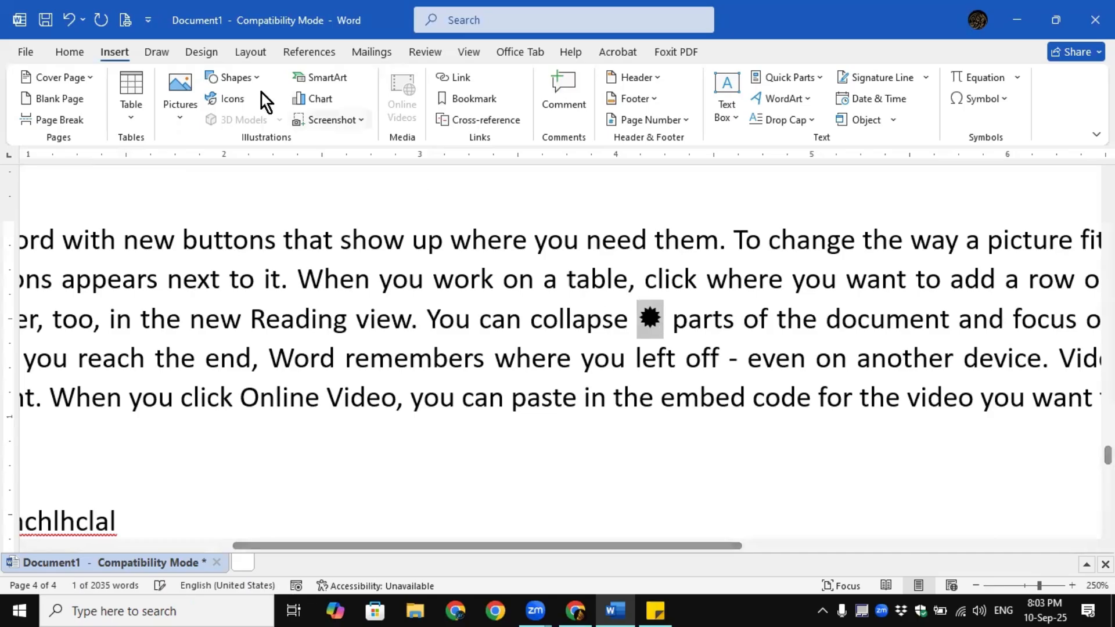
{"action": "left_click", "coordinate": [72, 53]}
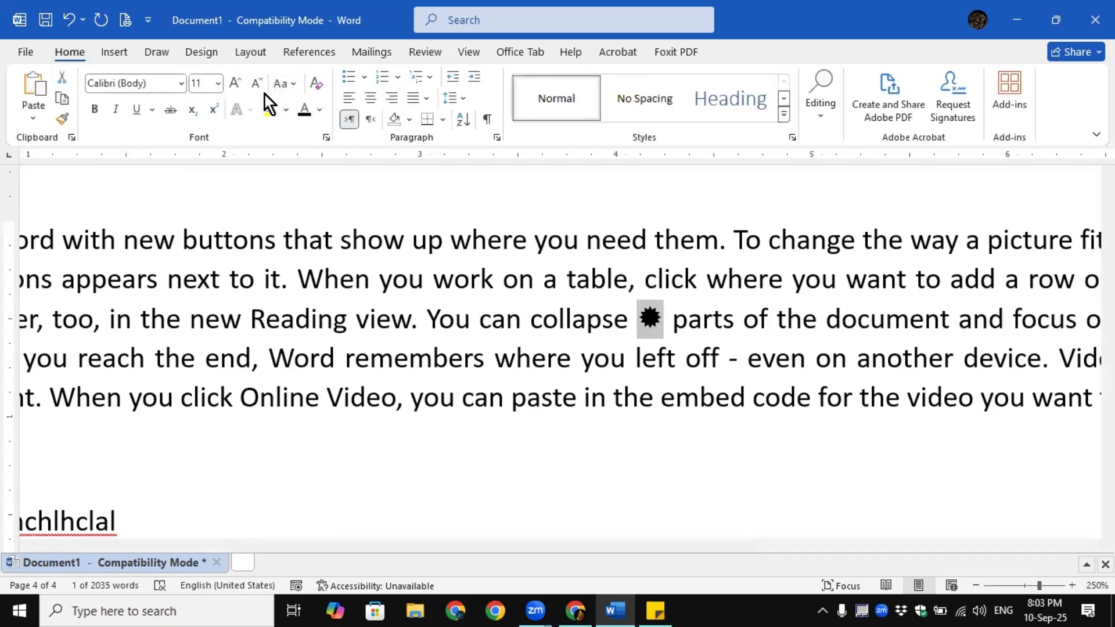
{"action": "left_click", "coordinate": [270, 110]}
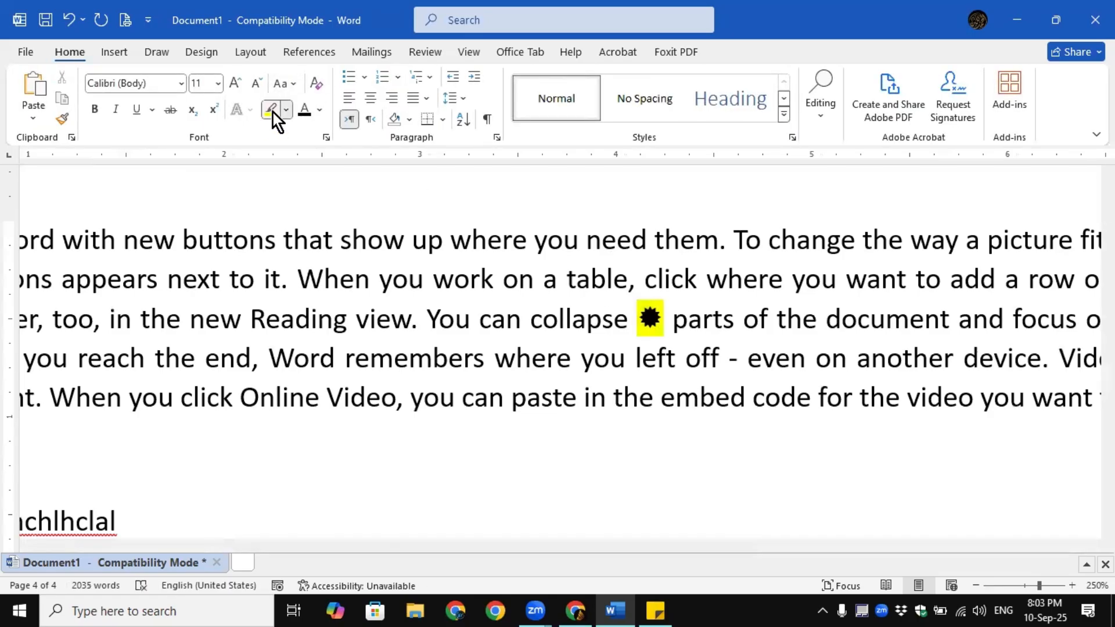
{"action": "double_click", "coordinate": [651, 308]}
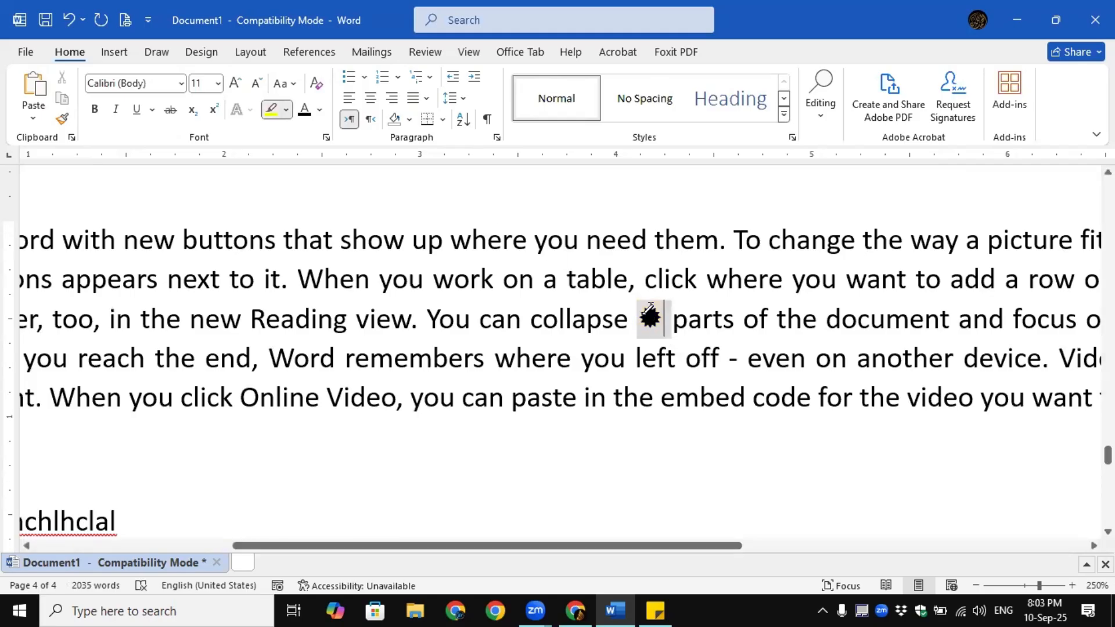
{"action": "left_click", "coordinate": [286, 110]}
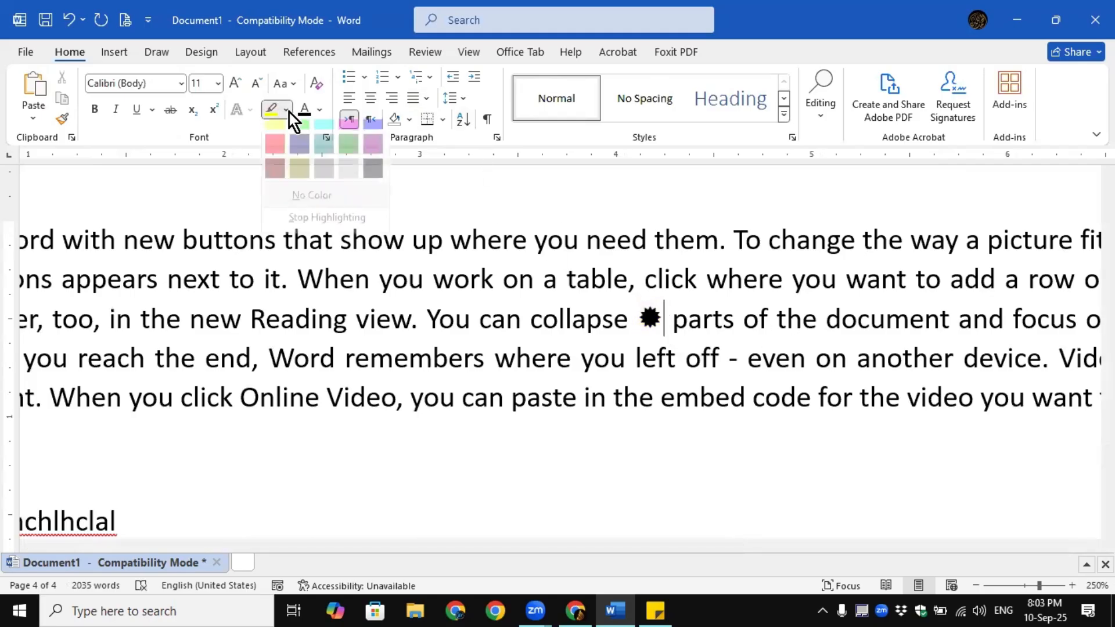
{"action": "left_click", "coordinate": [312, 214]}
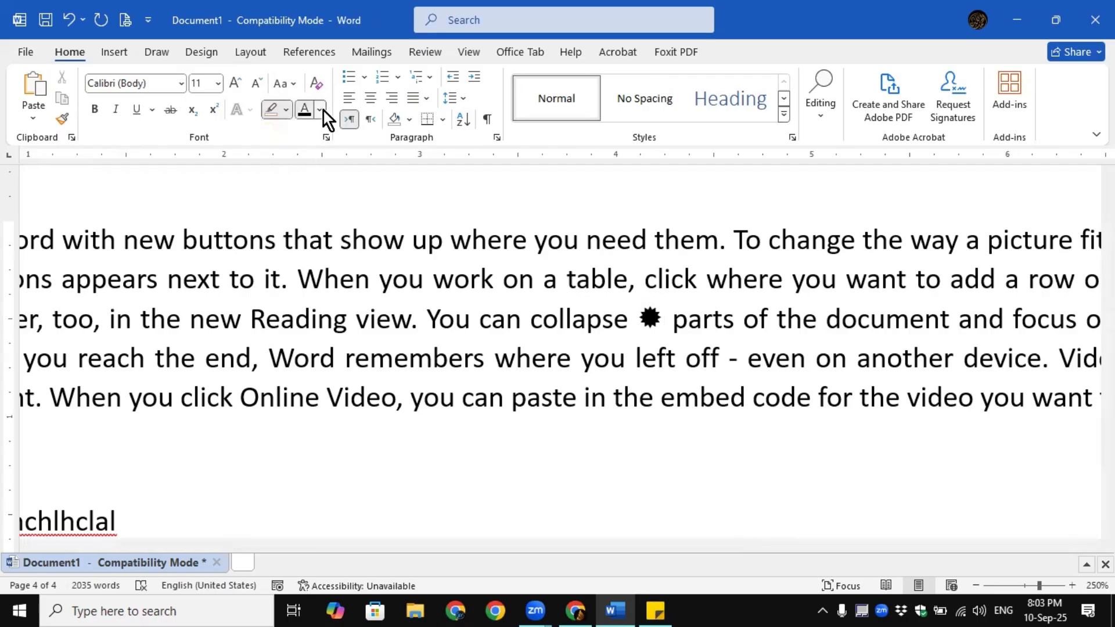
Color the inserted starburst symbol between "collapse" and "parts" dark gold
{"action": "left_click", "coordinate": [320, 111]}
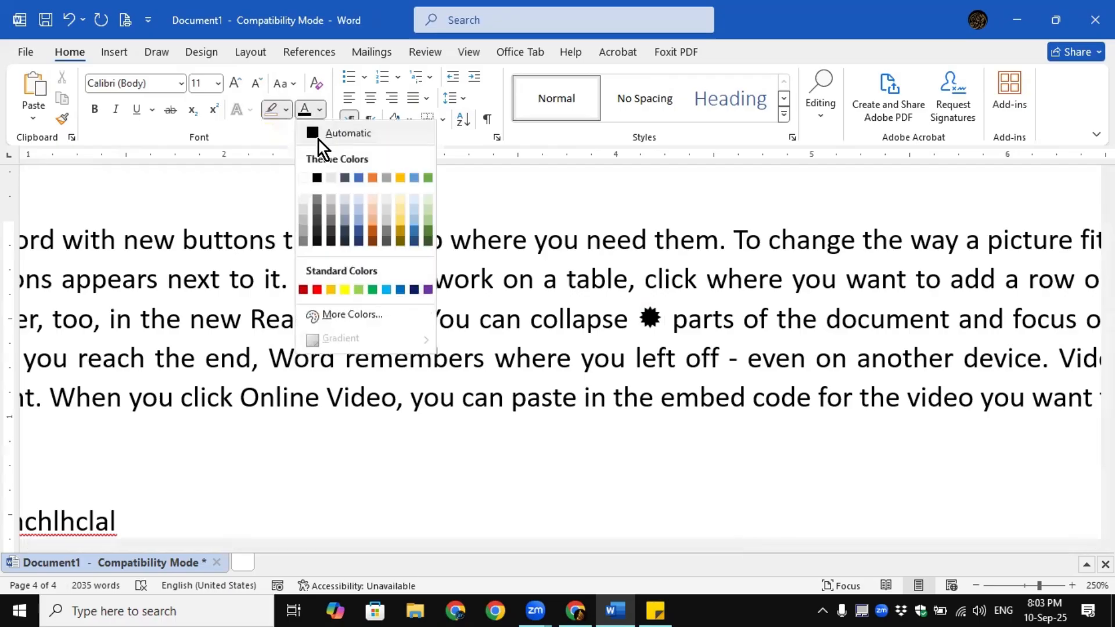
{"action": "left_click", "coordinate": [400, 239]}
{"action": "double_click", "coordinate": [658, 308]}
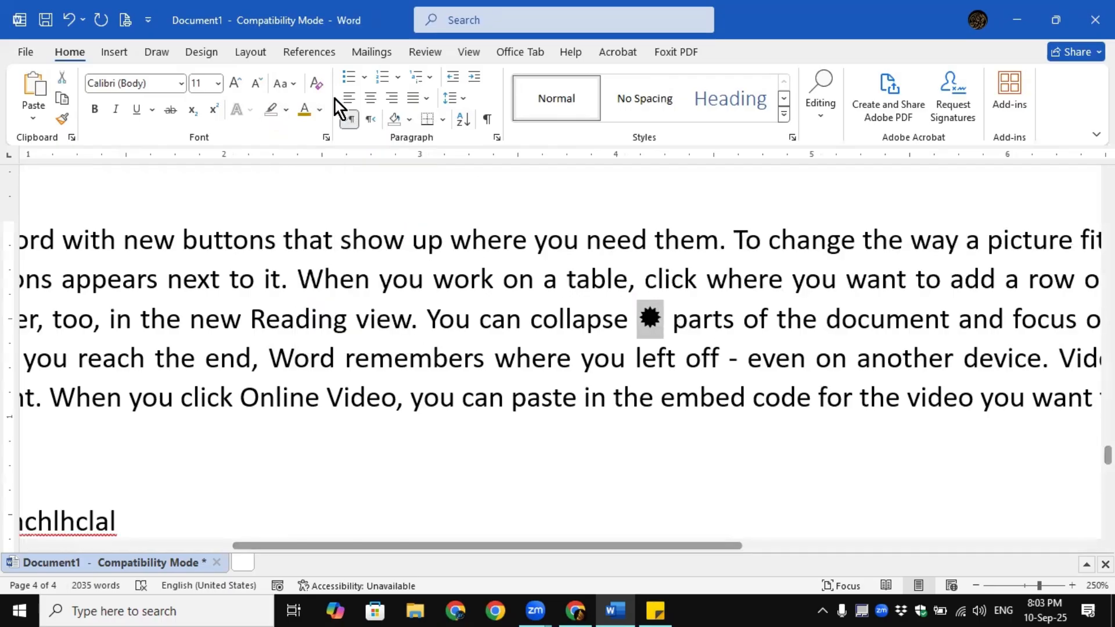
{"action": "left_click", "coordinate": [304, 108]}
{"action": "left_click", "coordinate": [707, 354]}
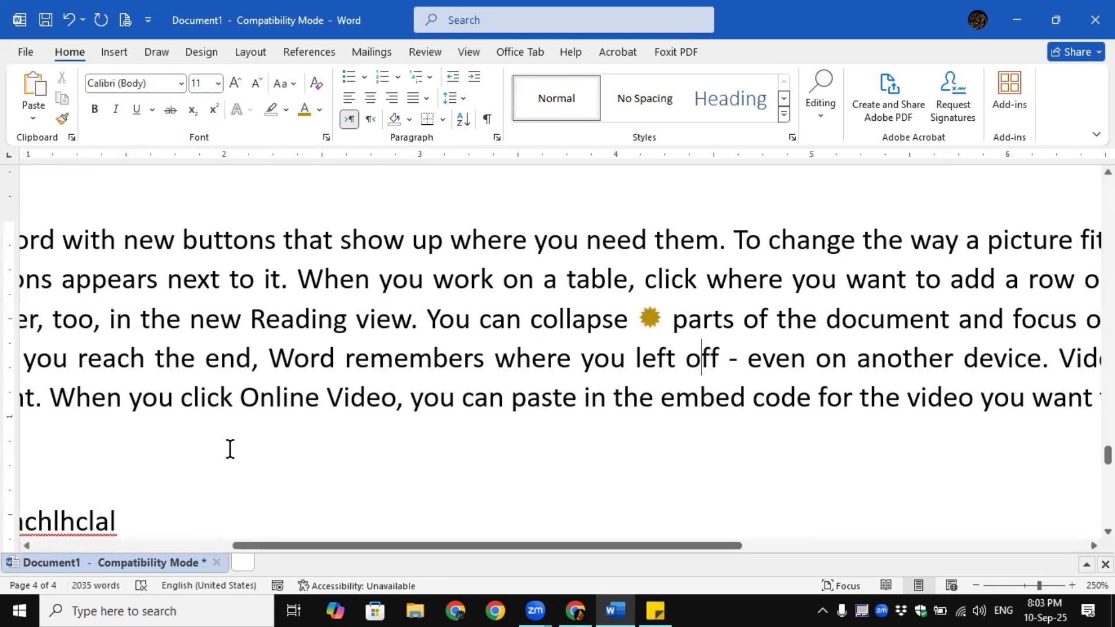
Select the bullets of the list and the gold starburst symbol in turn to compare a bullet with an inserted symbol
{"action": "left_click_drag", "start_coordinate": [336, 546], "coordinate": [179, 546]}
{"action": "left_click", "coordinate": [213, 423]}
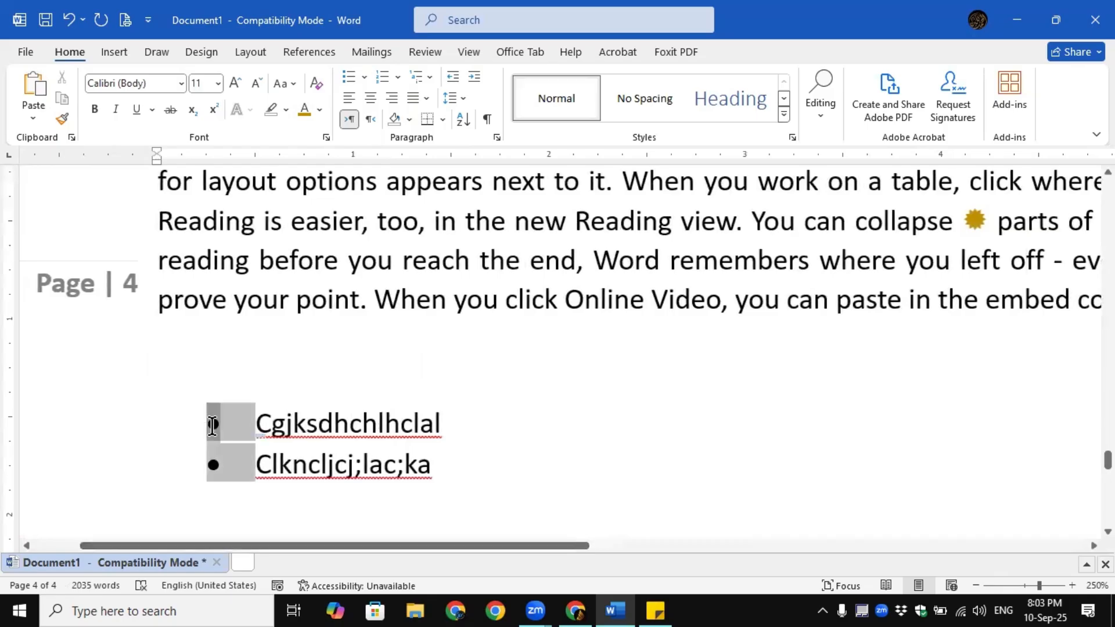
{"action": "left_click", "coordinate": [240, 420]}
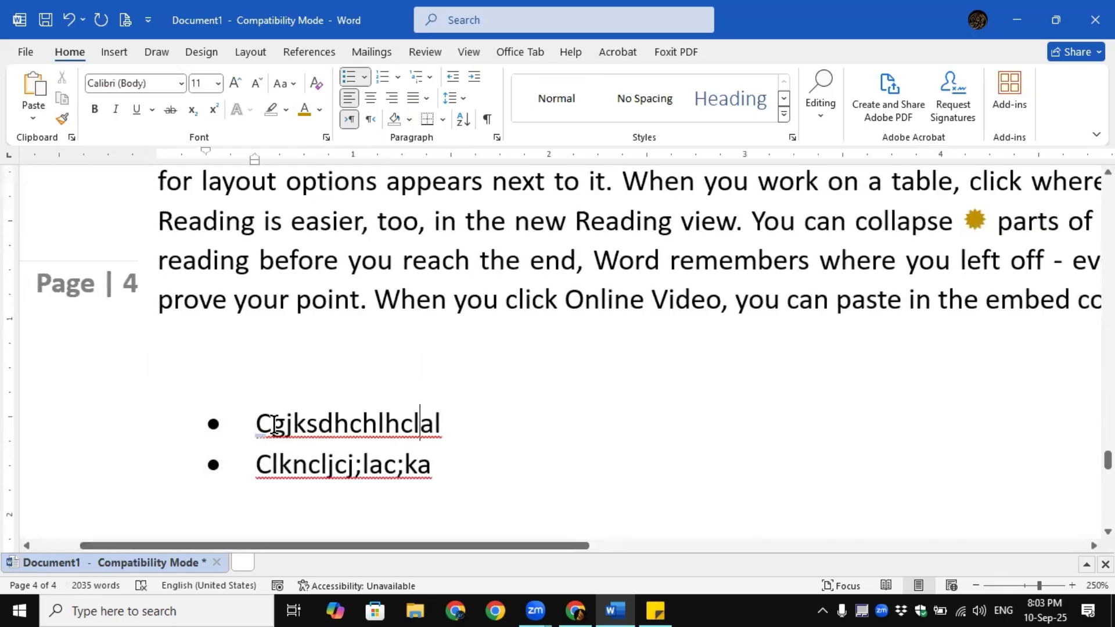
{"action": "left_click_drag", "start_coordinate": [424, 545], "coordinate": [666, 560]}
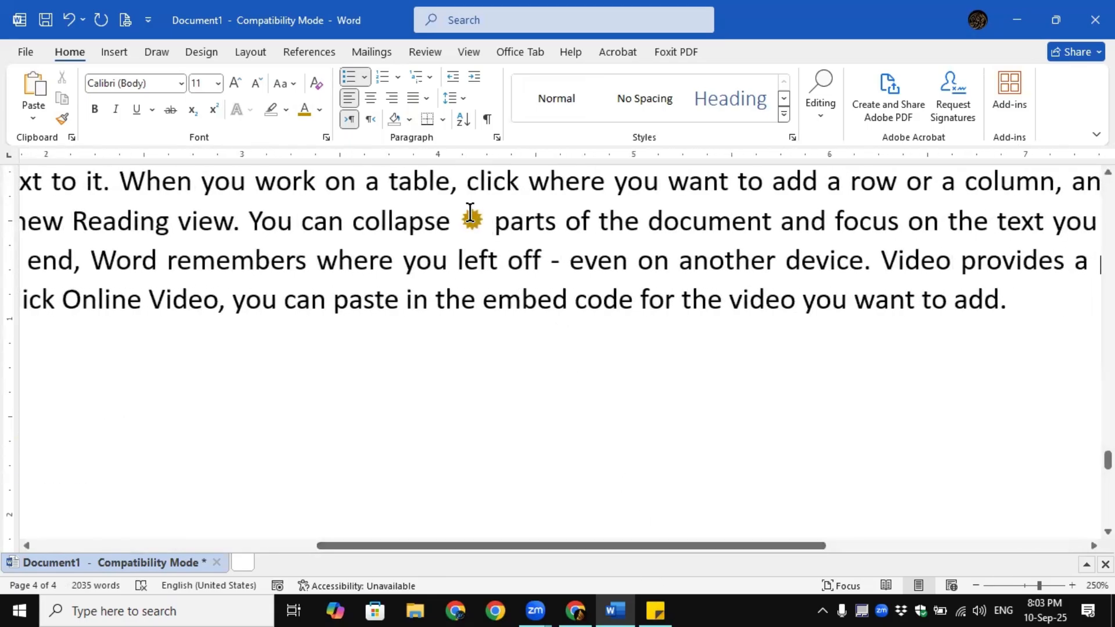
{"action": "double_click", "coordinate": [472, 221]}
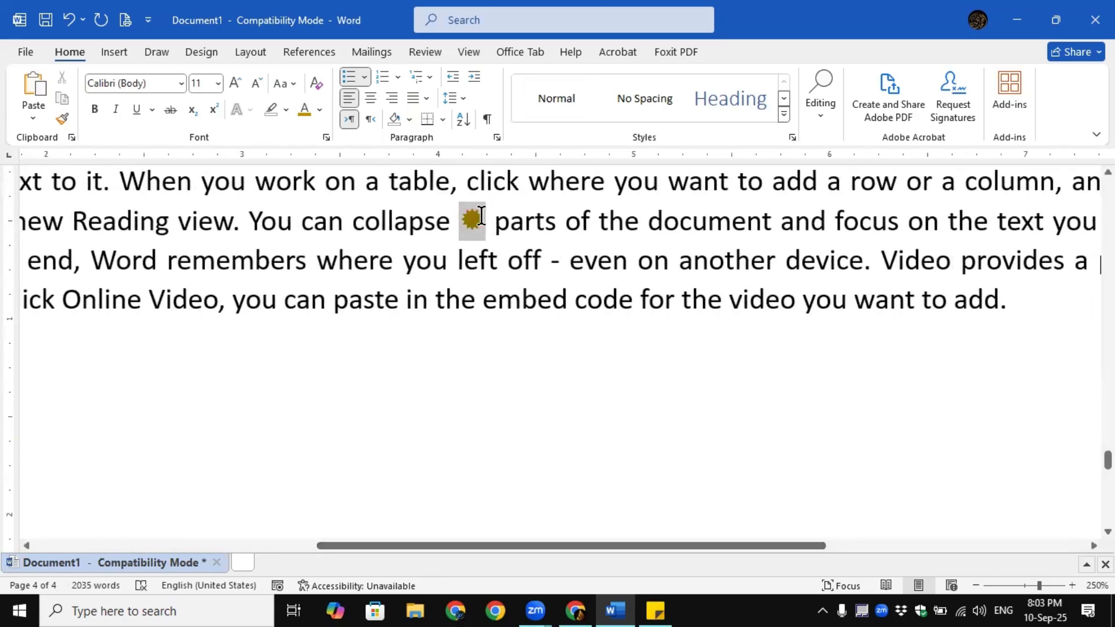
Place the insertion point between "co" and "de" in "code", open the full Symbol dialog and set its font to ZWAdobeF
{"action": "left_click", "coordinate": [603, 299]}
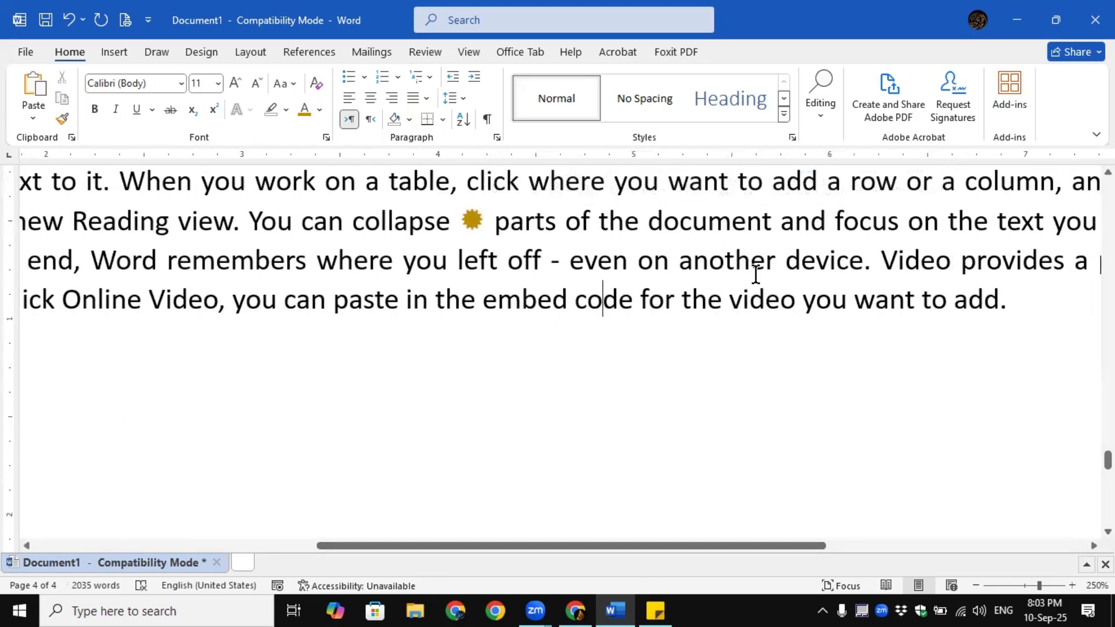
{"action": "left_click", "coordinate": [126, 52]}
{"action": "left_click", "coordinate": [1008, 99]}
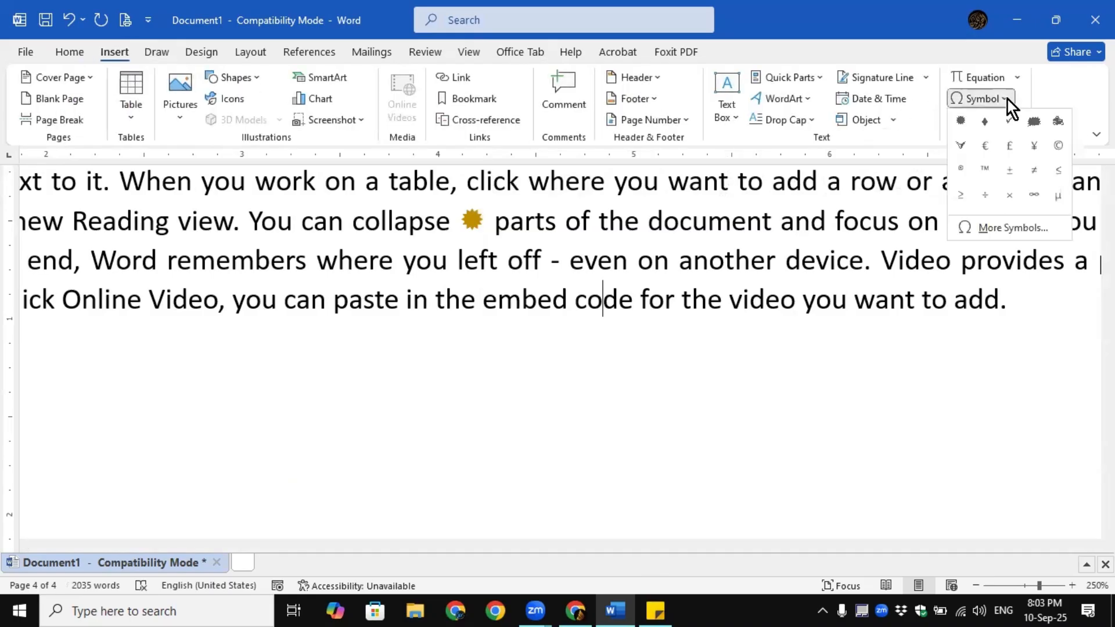
{"action": "left_click", "coordinate": [1003, 228]}
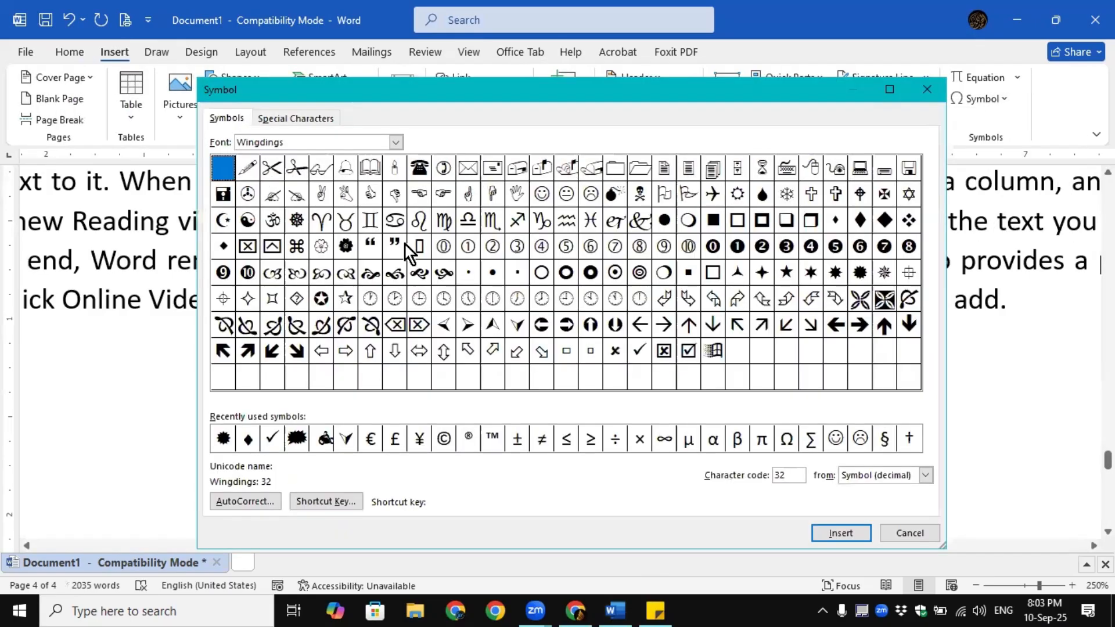
{"action": "left_click", "coordinate": [396, 142]}
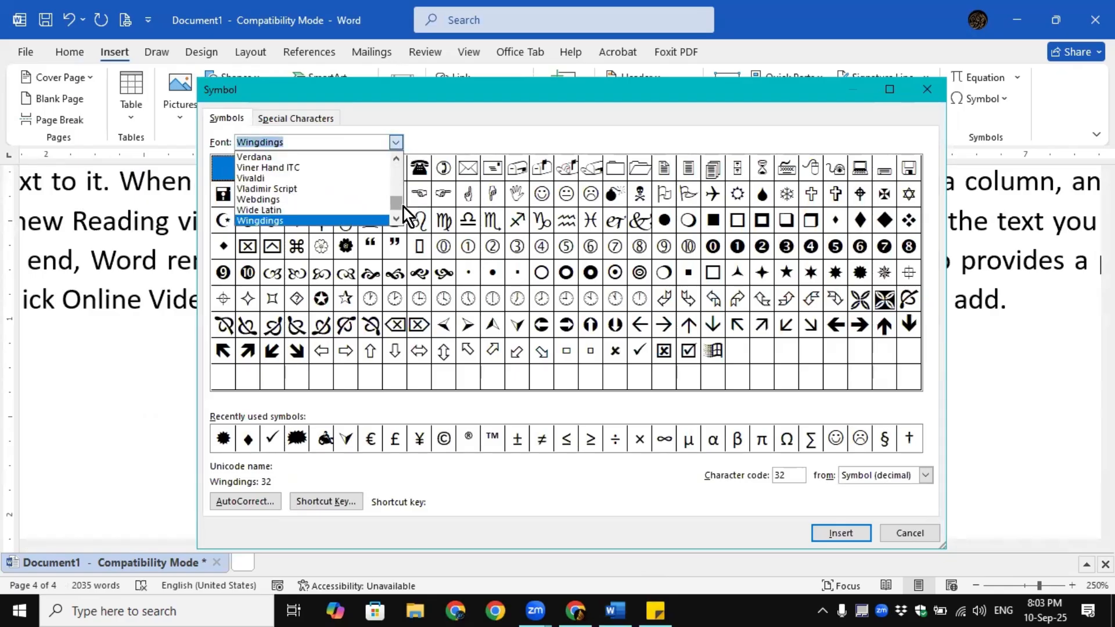
{"action": "scroll", "coordinate": [402, 207], "scroll_direction": "down", "scroll_amount": 3}
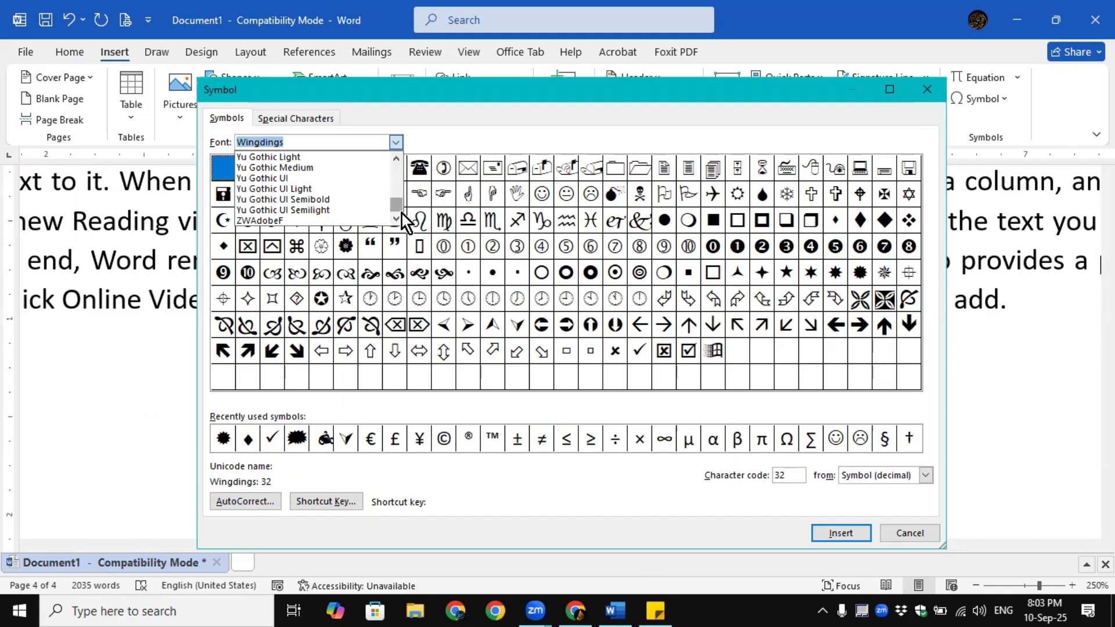
{"action": "left_click", "coordinate": [301, 219]}
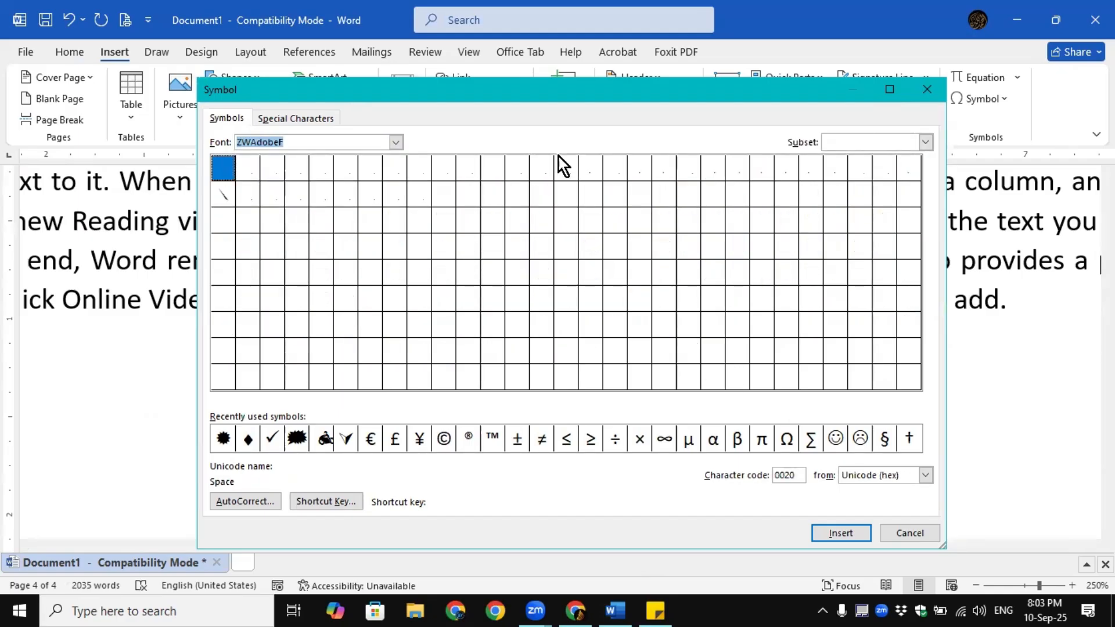
{"action": "left_click_drag", "start_coordinate": [485, 94], "coordinate": [446, 51]}
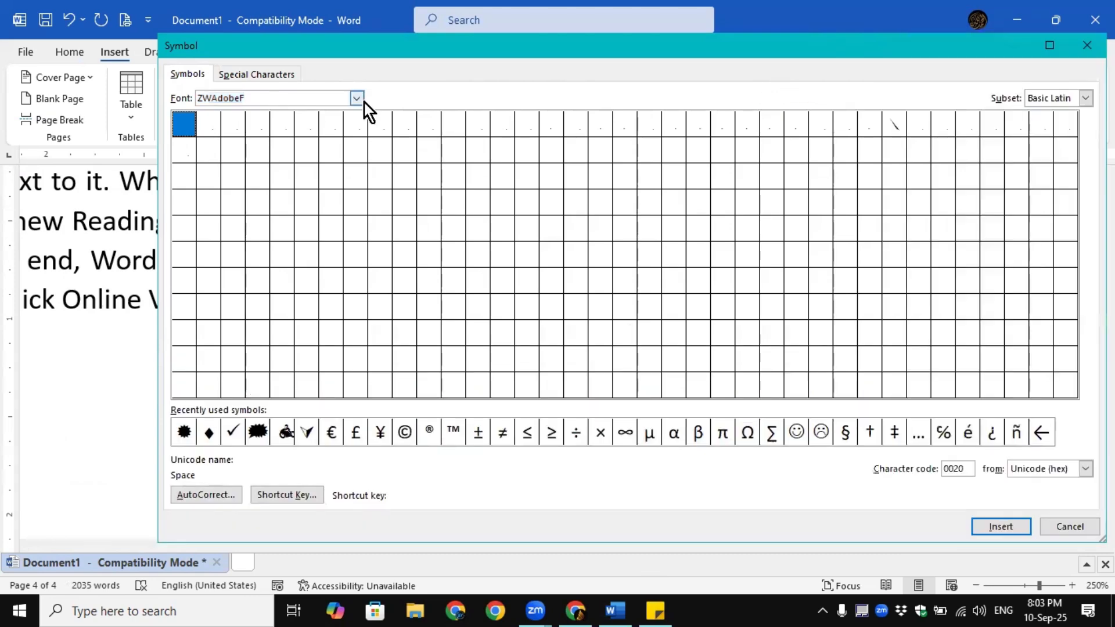
Browse the character sets of the symbol fonts from ZWAdobeF back through Wingdings 2, Webdings and Vladimir Script to Tw Cen MT Condensed Extra Bold
{"action": "left_click", "coordinate": [363, 103]}
{"action": "key", "text": "Up"}
{"action": "key", "text": "Up"}
{"action": "key", "text": "Up"}
{"action": "key", "text": "Up"}
{"action": "key", "text": "Up"}
{"action": "key", "text": "Up"}
{"action": "key", "text": "Up"}
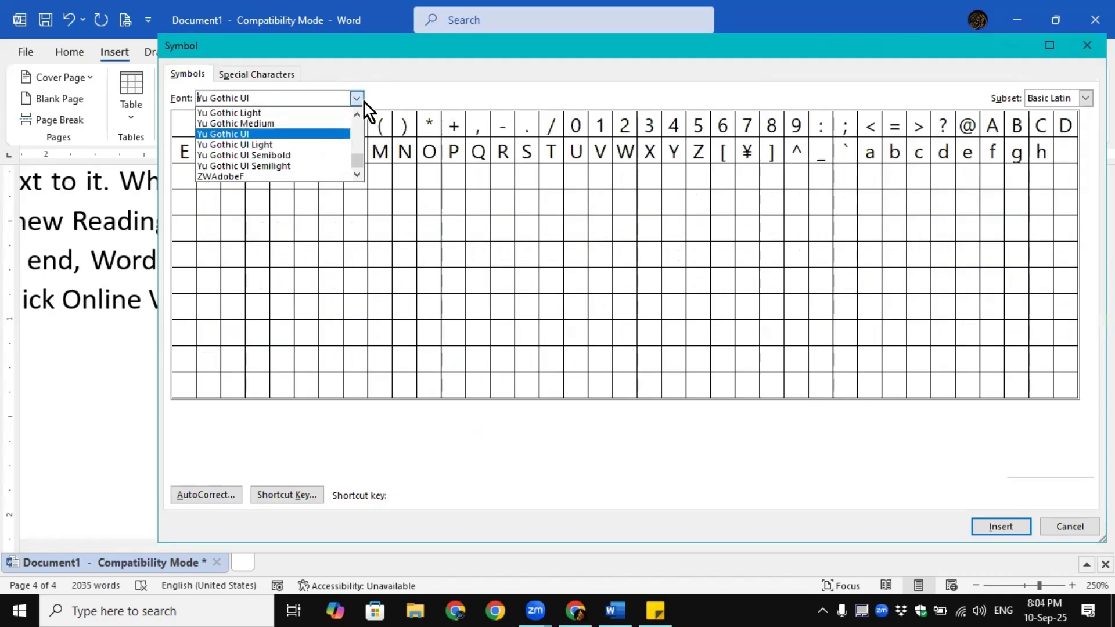
{"action": "key", "text": "Up"}
{"action": "key", "text": "Up"}
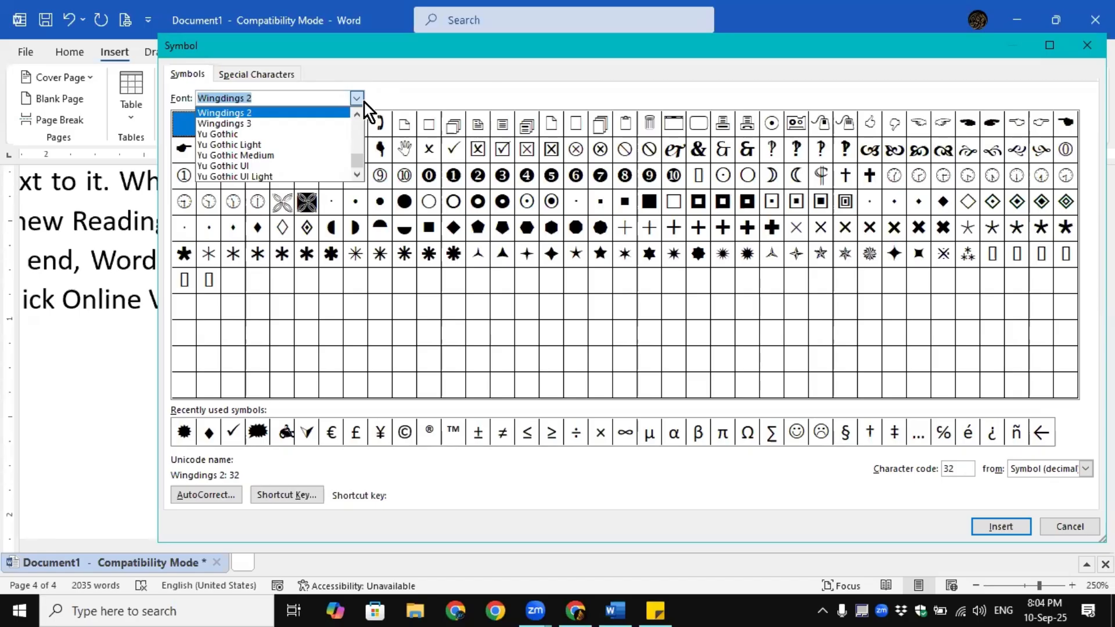
{"action": "key", "text": "Down"}
{"action": "key", "text": "Up"}
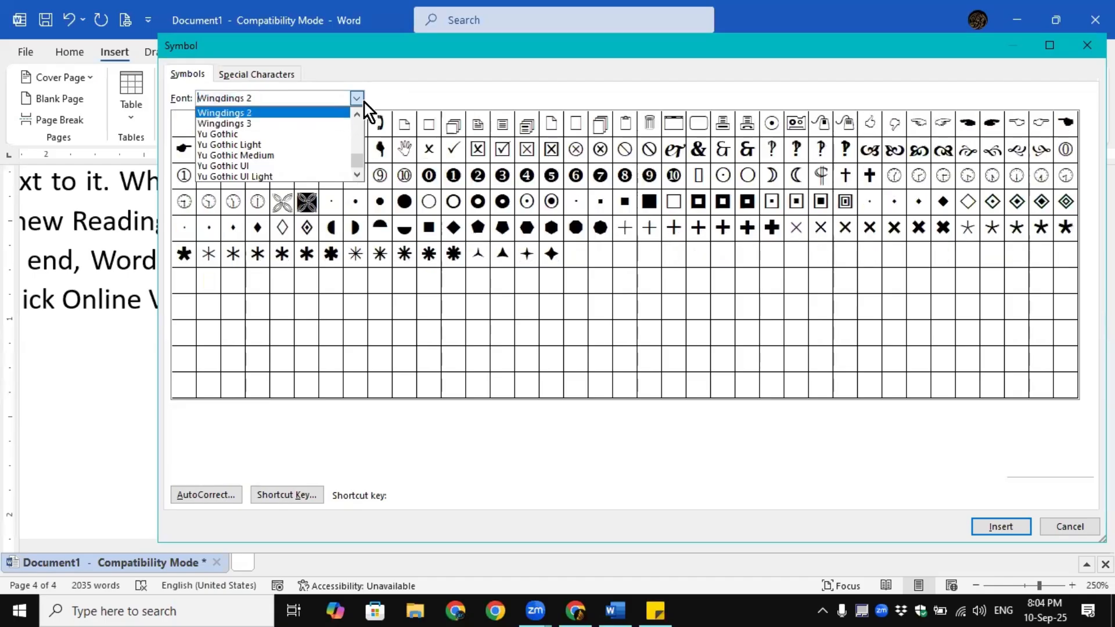
{"action": "key", "text": "Up"}
{"action": "key", "text": "Up"}
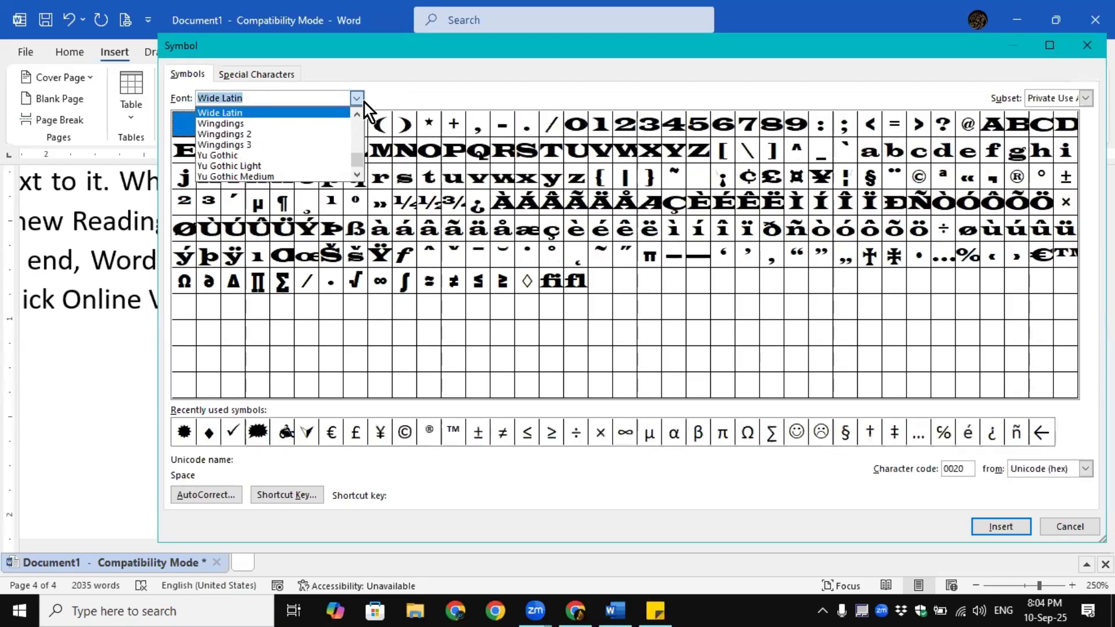
{"action": "key", "text": "Up"}
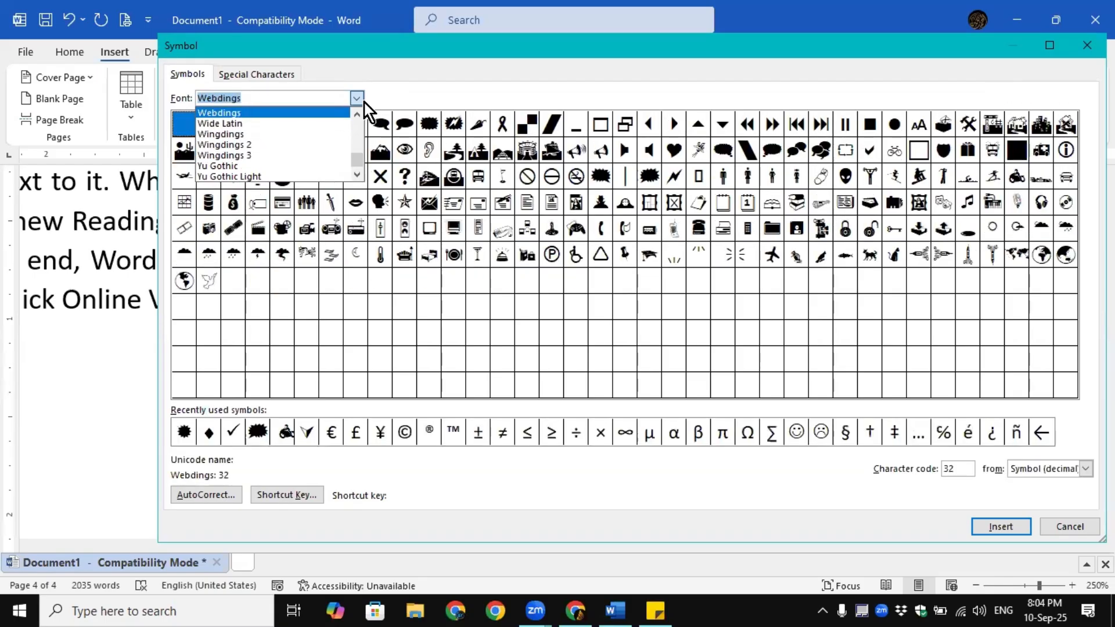
{"action": "key", "text": "Up"}
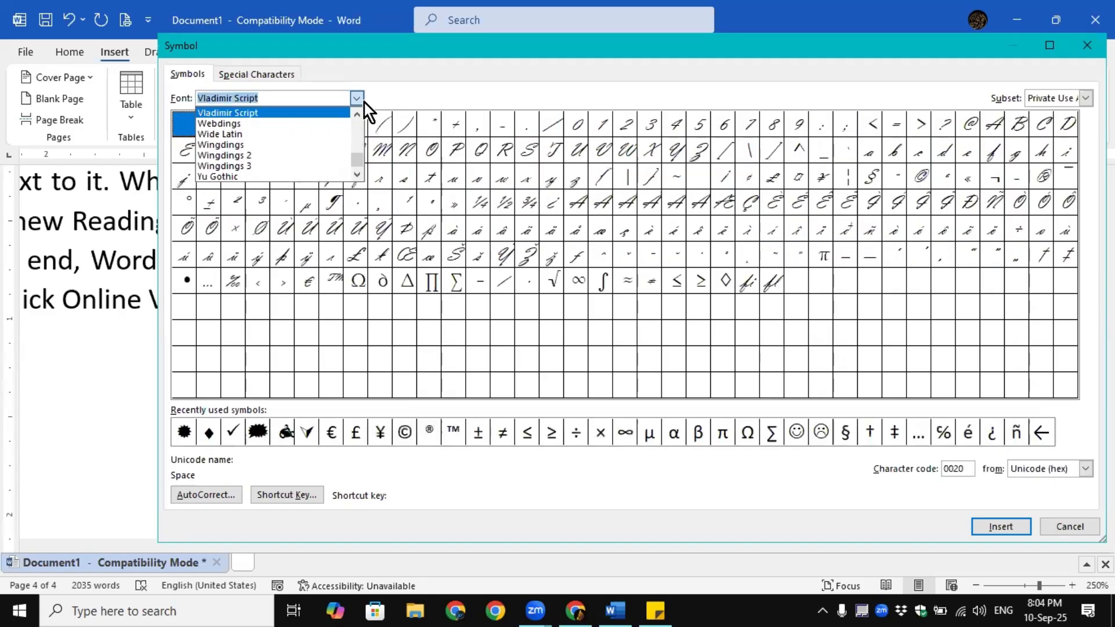
{"action": "key", "text": "Up"}
{"action": "key", "text": "Up"}
{"action": "key", "text": "Up"}
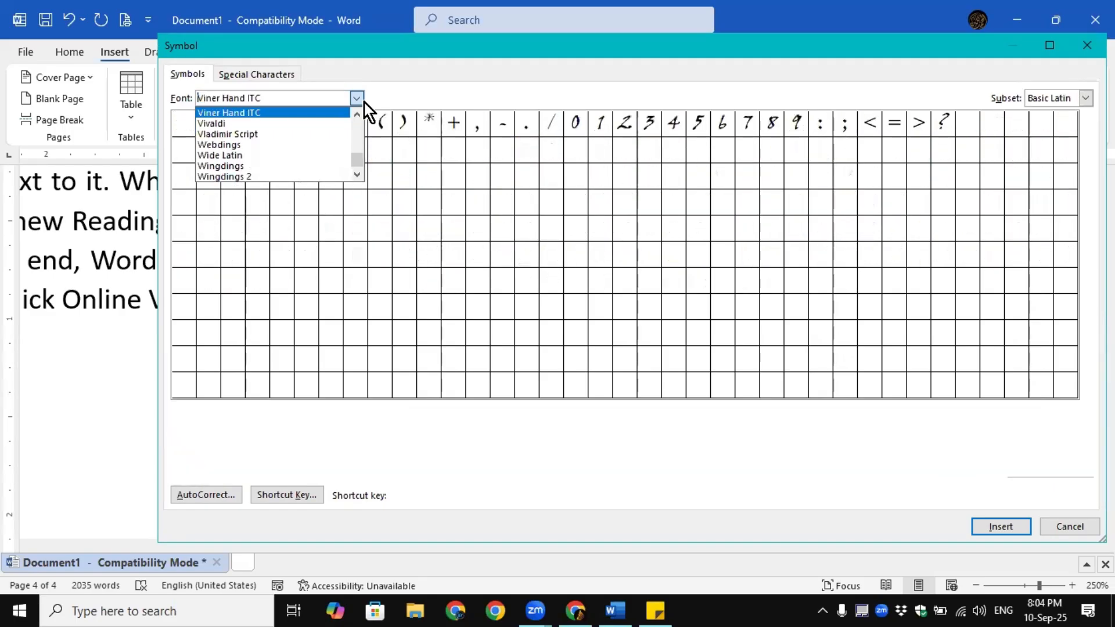
{"action": "key", "text": "Up"}
{"action": "key", "text": "Up"}
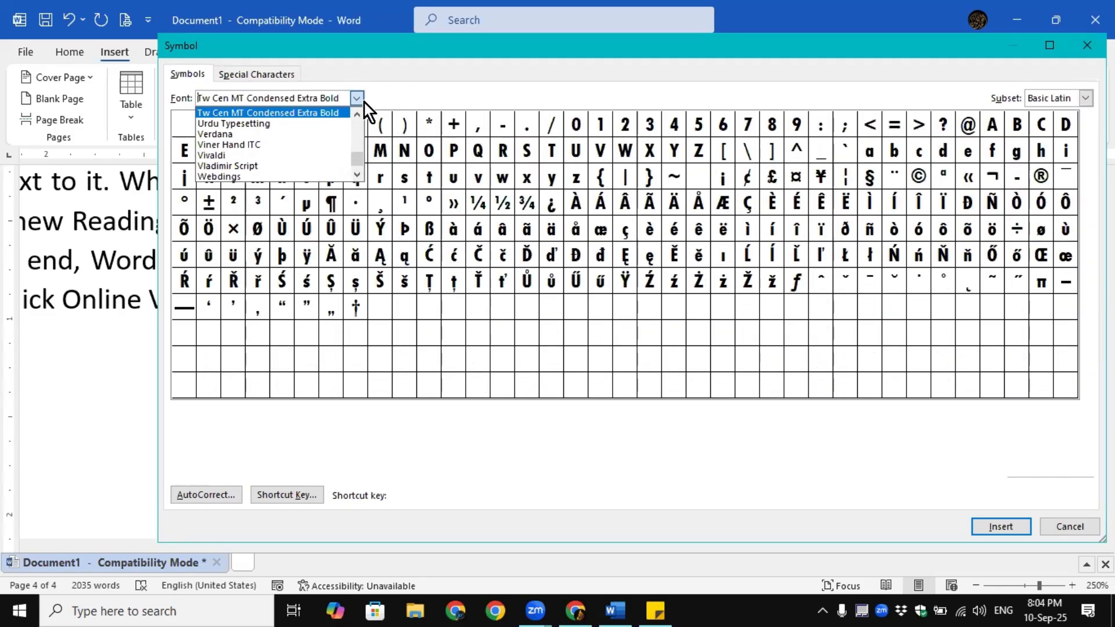
Insert the Arabic Sign Misra from the Urdu Typesetting font inside "code" and close the Symbol dialog
{"action": "key", "text": "Down"}
{"action": "key", "text": "Return"}
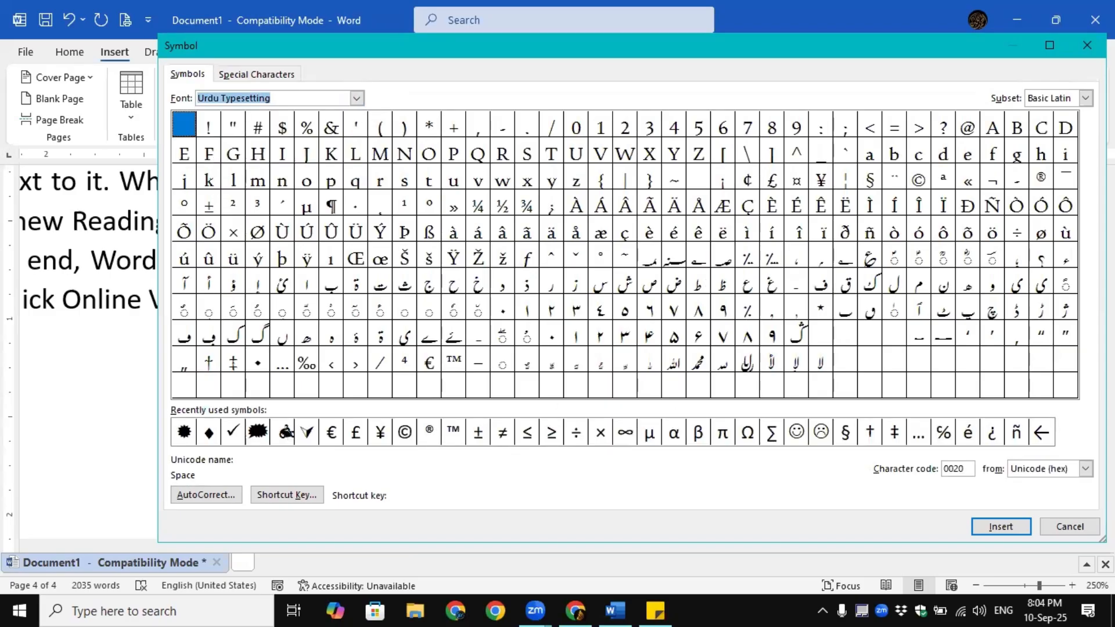
{"action": "left_click", "coordinate": [918, 285]}
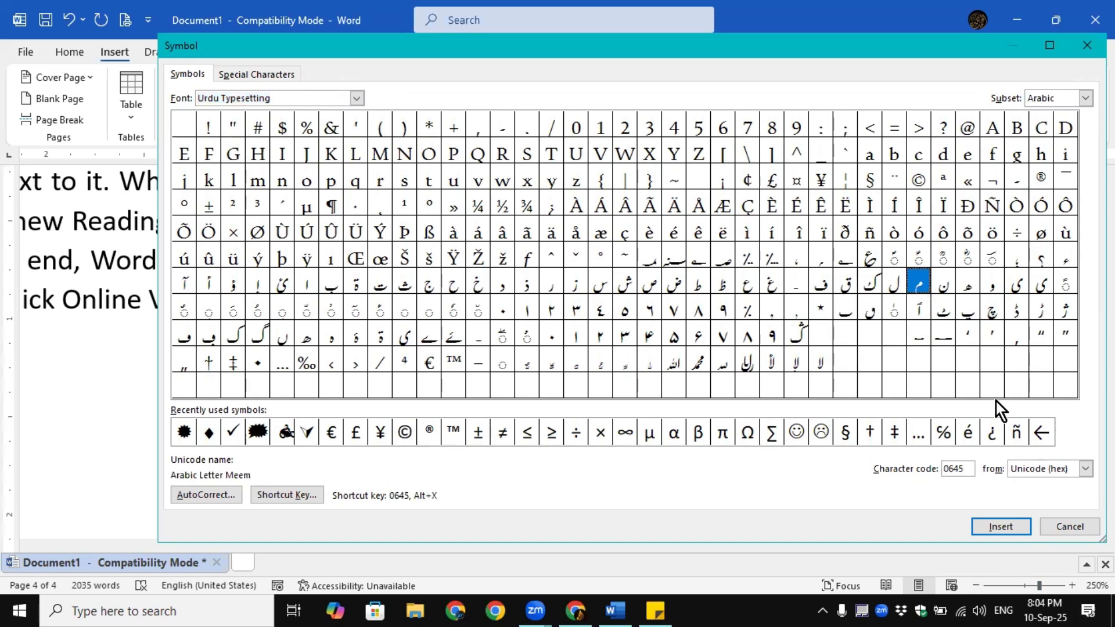
{"action": "left_click_drag", "start_coordinate": [784, 49], "coordinate": [655, 18]}
{"action": "left_click", "coordinate": [745, 230]}
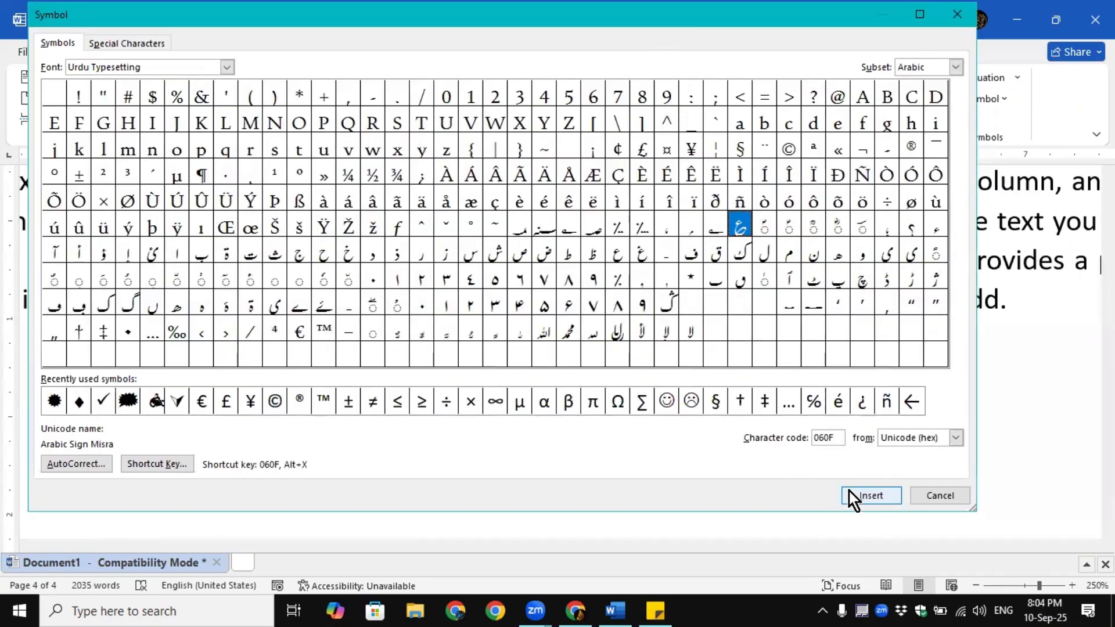
{"action": "left_click", "coordinate": [877, 496]}
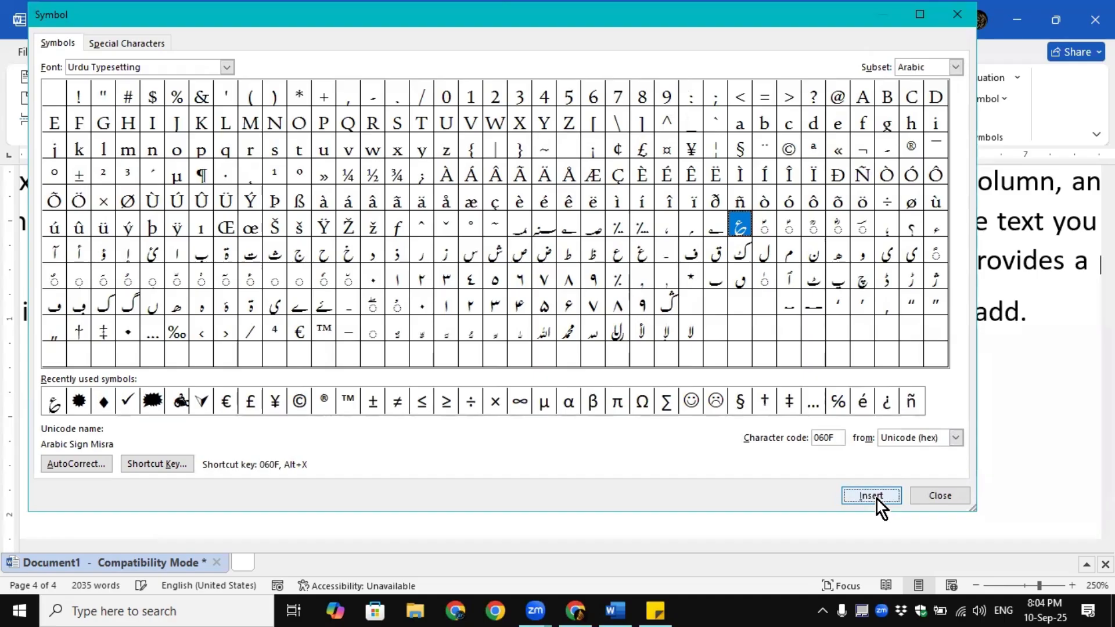
{"action": "left_click", "coordinate": [940, 495]}
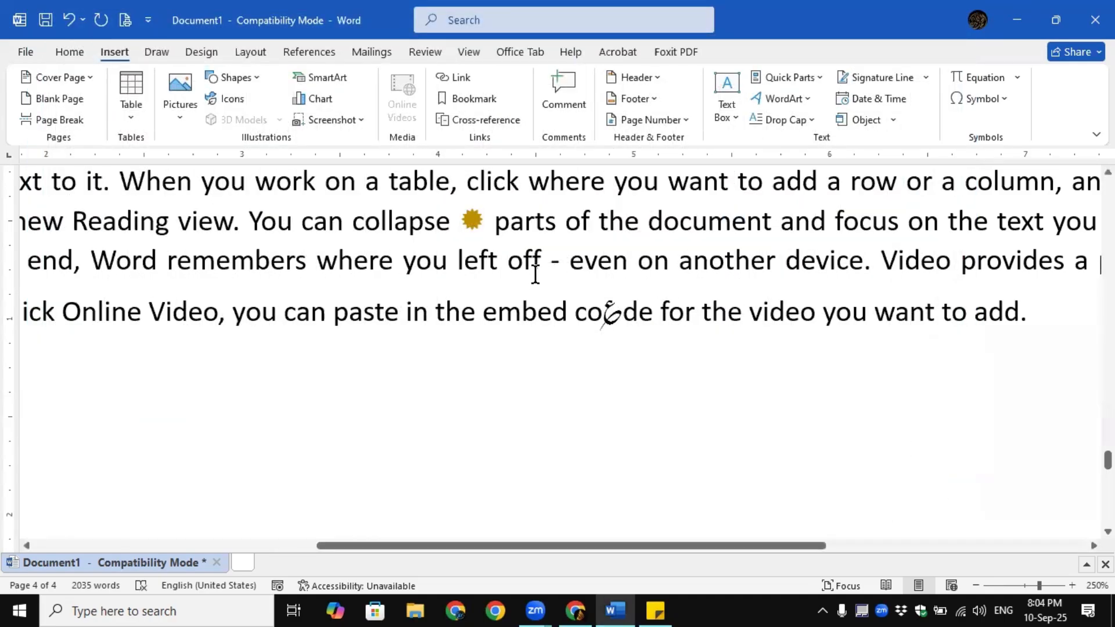
Select the inserted Arabic symbol and add a space between it and "de"
{"action": "left_click_drag", "start_coordinate": [607, 314], "coordinate": [601, 323]}
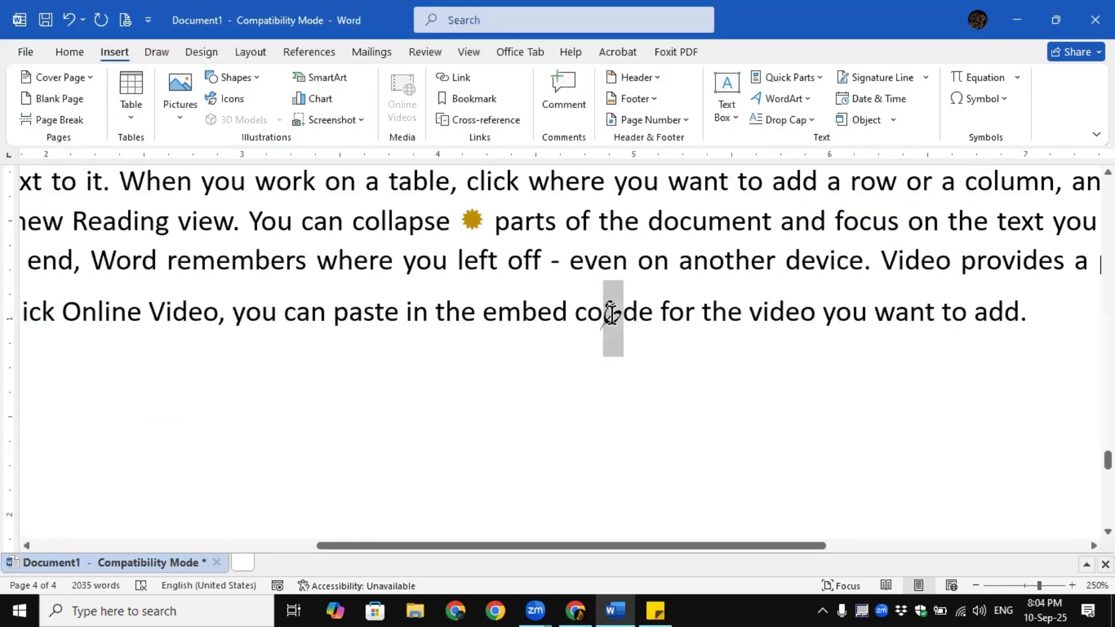
{"action": "left_click", "coordinate": [617, 329]}
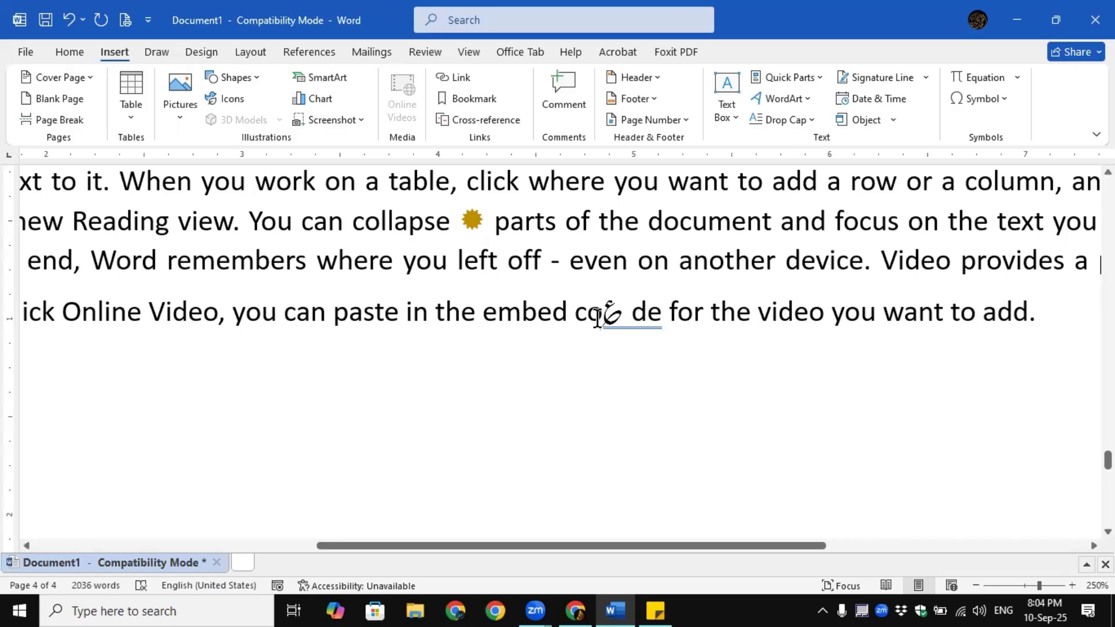
{"action": "double_click", "coordinate": [614, 317]}
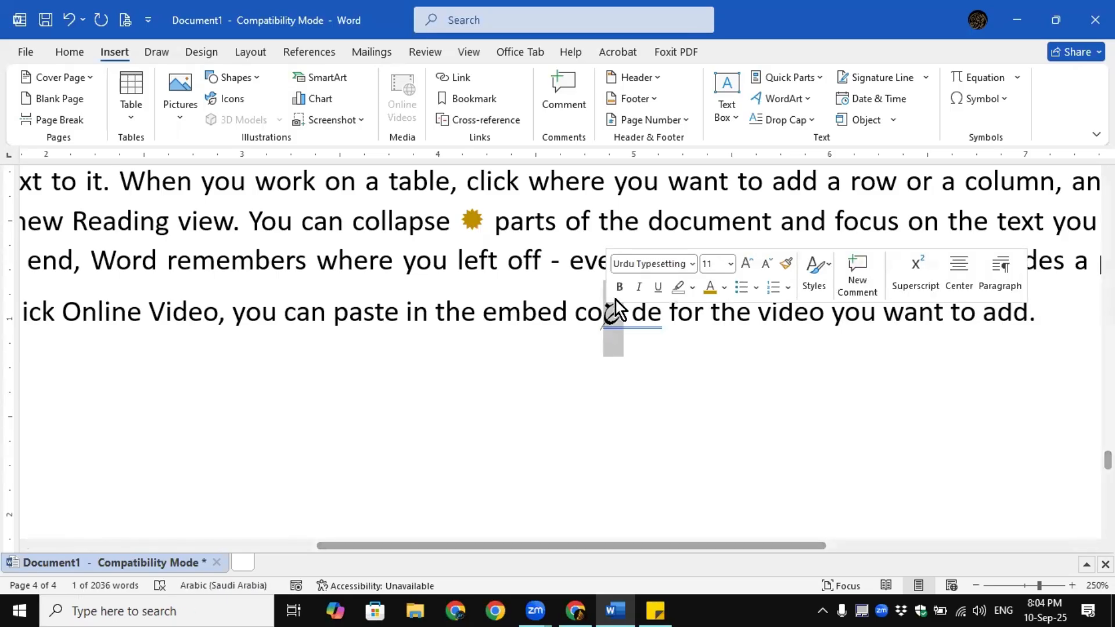
{"action": "left_click", "coordinate": [626, 320]}
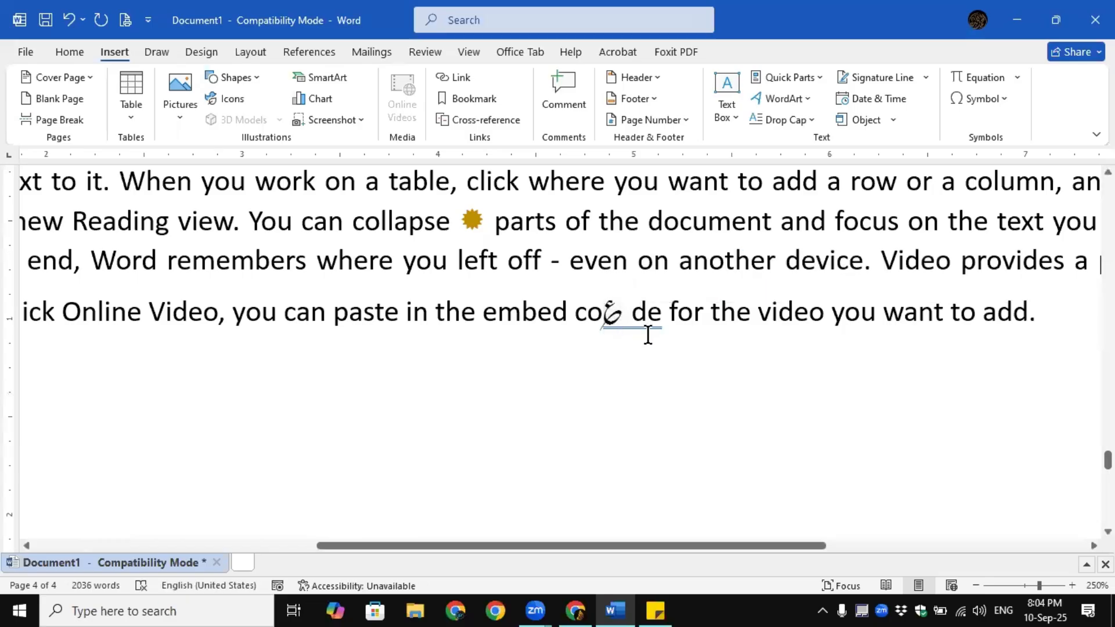
Add extra spaces after the Arabic symbol and delete the surplus, keeping one space before "de"
{"action": "left_click", "coordinate": [607, 320]}
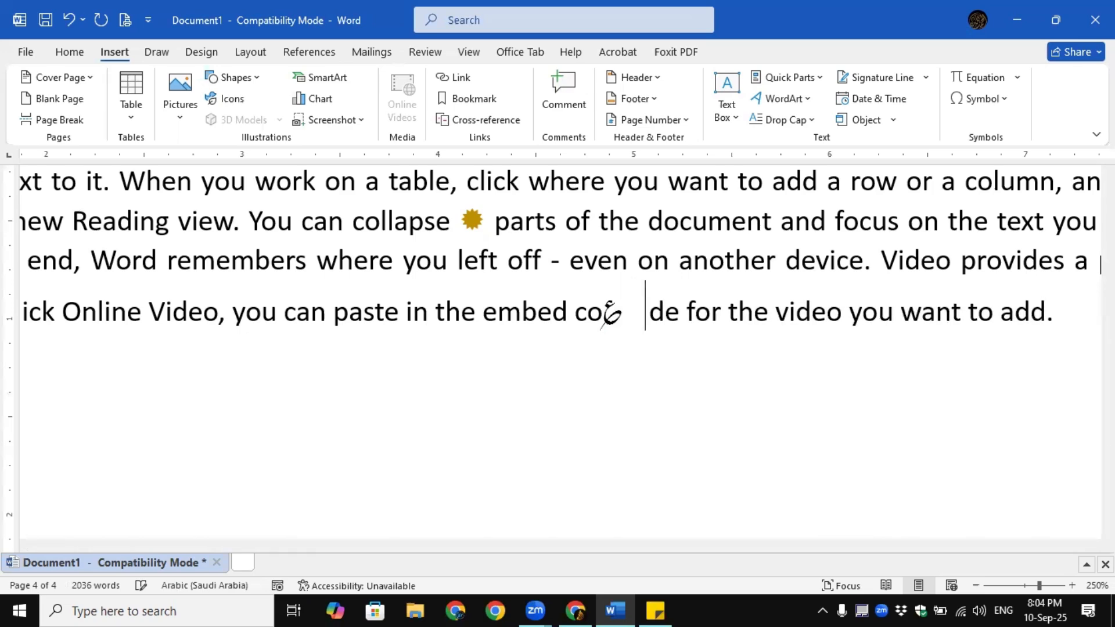
{"action": "key", "text": "BackSpace"}
{"action": "key", "text": "BackSpace"}
{"action": "key", "text": "BackSpace"}
{"action": "key", "text": "BackSpace"}
{"action": "key", "text": "BackSpace"}
Select the Arabic symbol, switch the keyboard input language to Arabic, and add a space between "co" and the symbol
{"action": "left_click", "coordinate": [607, 312]}
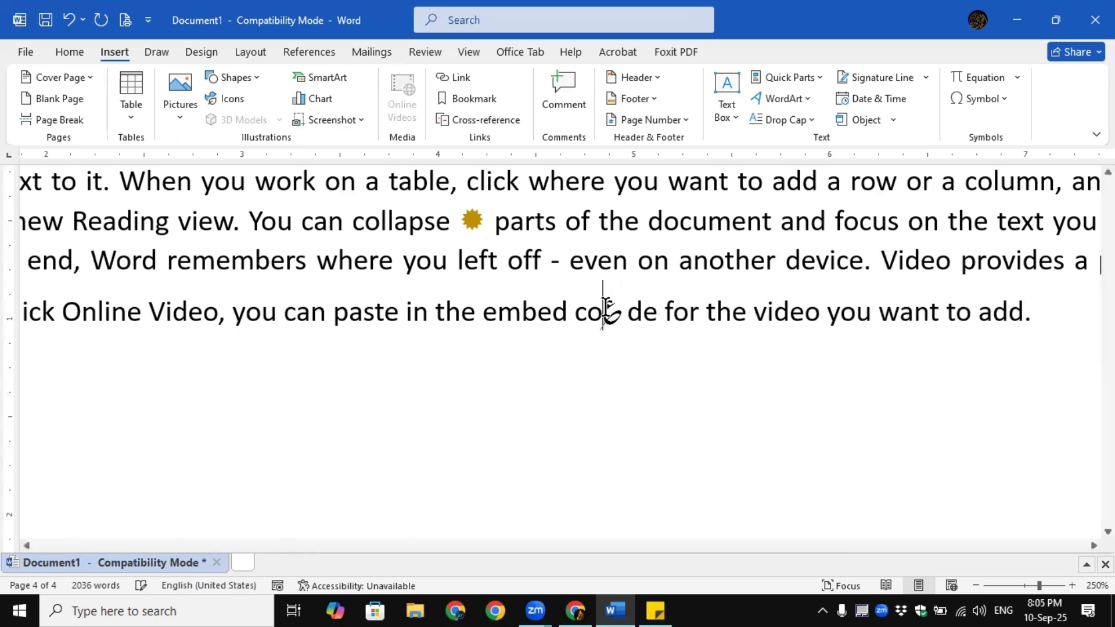
{"action": "left_click_drag", "start_coordinate": [610, 313], "coordinate": [622, 318]}
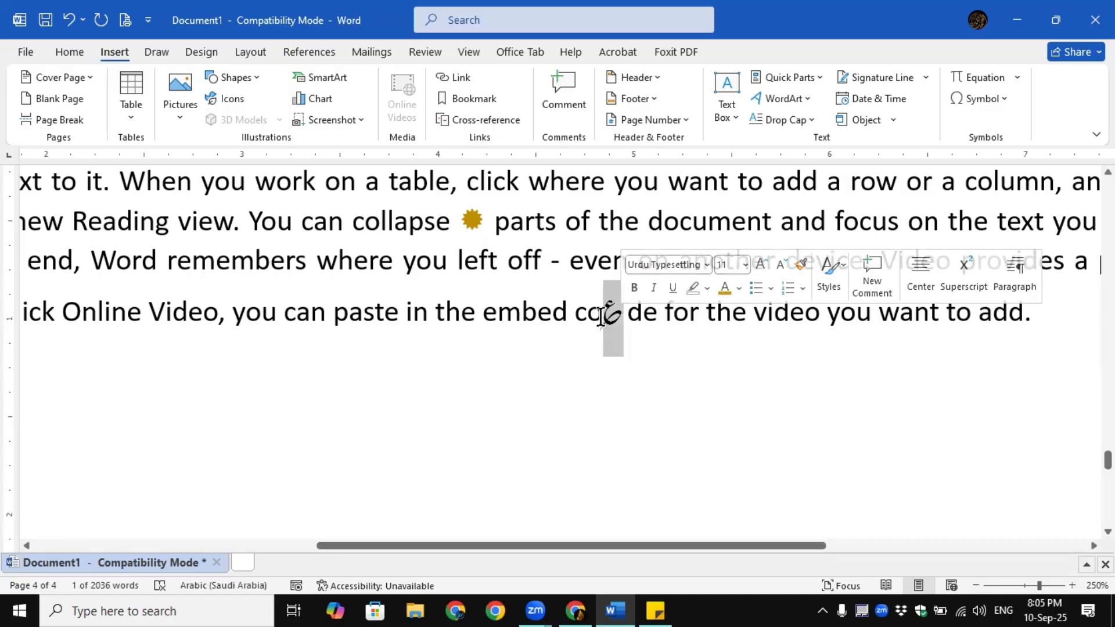
{"action": "left_click", "coordinate": [999, 604]}
{"action": "left_click", "coordinate": [903, 517]}
{"action": "left_click", "coordinate": [604, 313]}
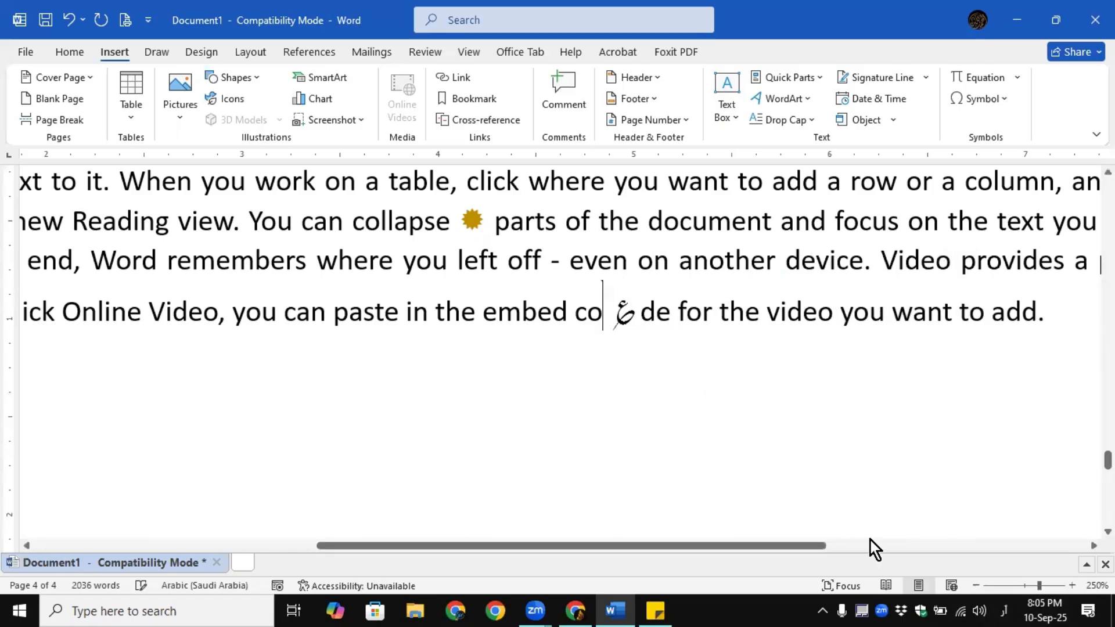
Switch the keyboard input language back to English (United States)
{"action": "left_click", "coordinate": [1006, 604]}
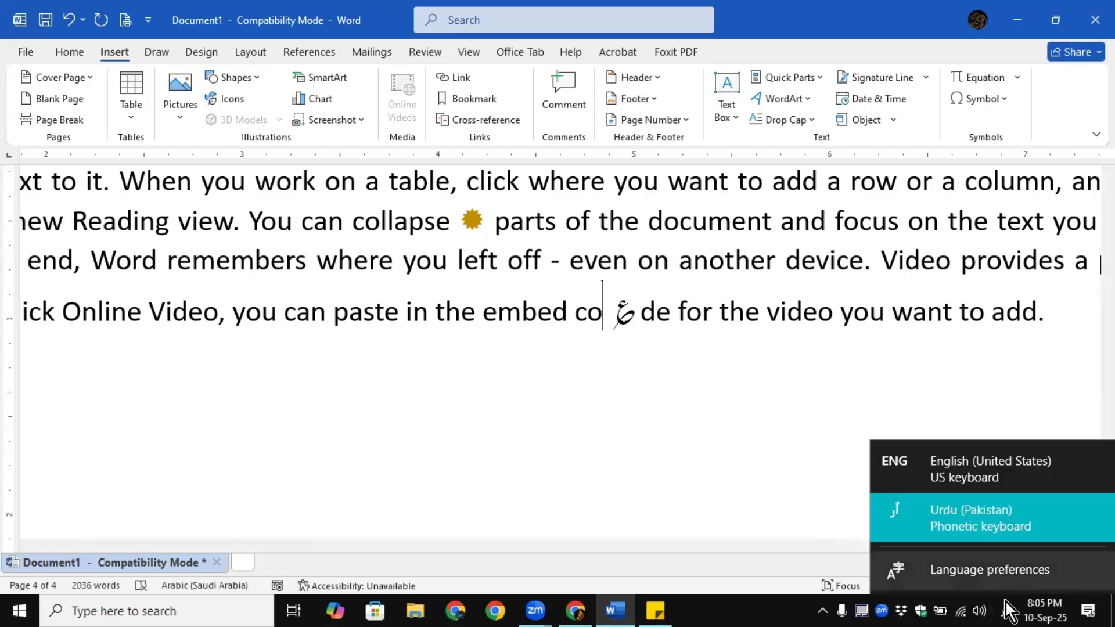
{"action": "left_click", "coordinate": [966, 461]}
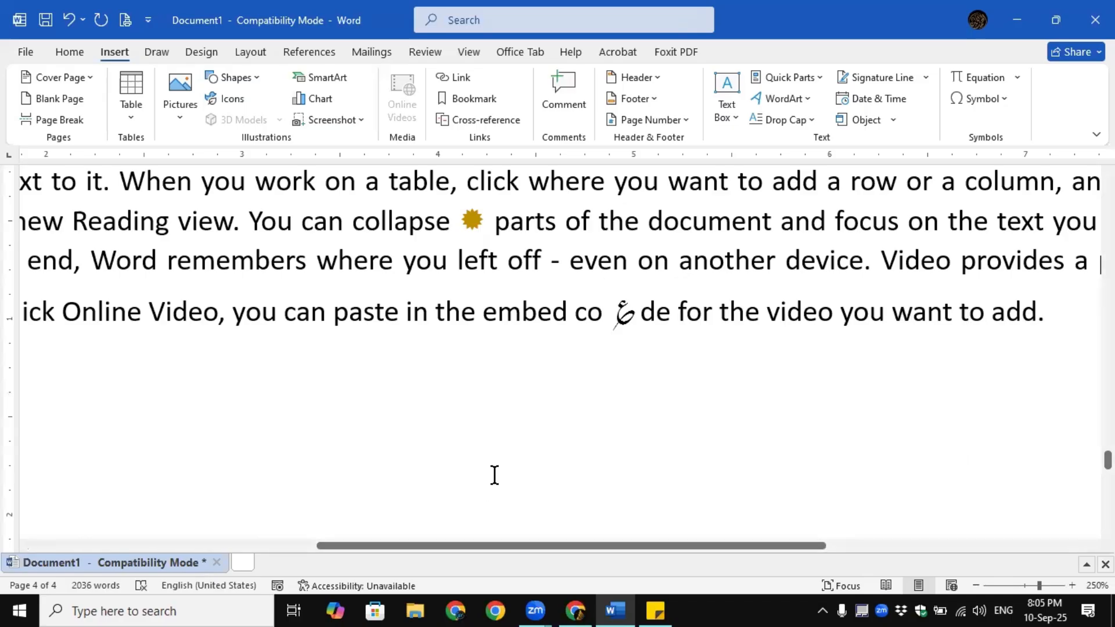
Define the Arabic Sign Misra symbol as the new bullet for the two-item list below the paragraph
{"action": "left_click_drag", "start_coordinate": [495, 550], "coordinate": [259, 550]}
{"action": "left_click", "coordinate": [217, 438]}
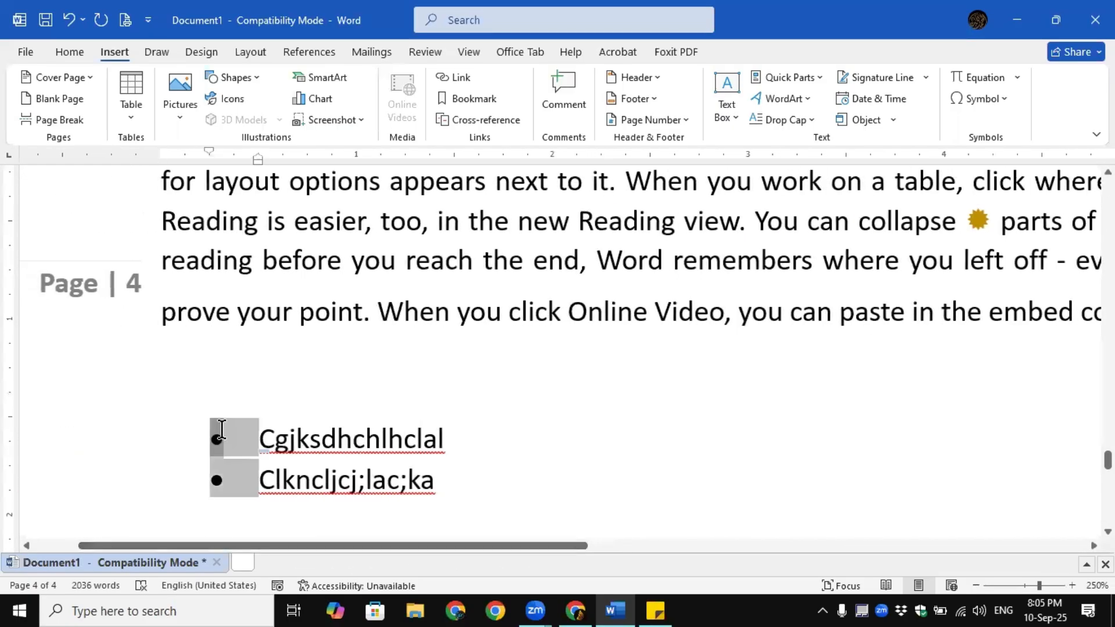
{"action": "left_click", "coordinate": [69, 52]}
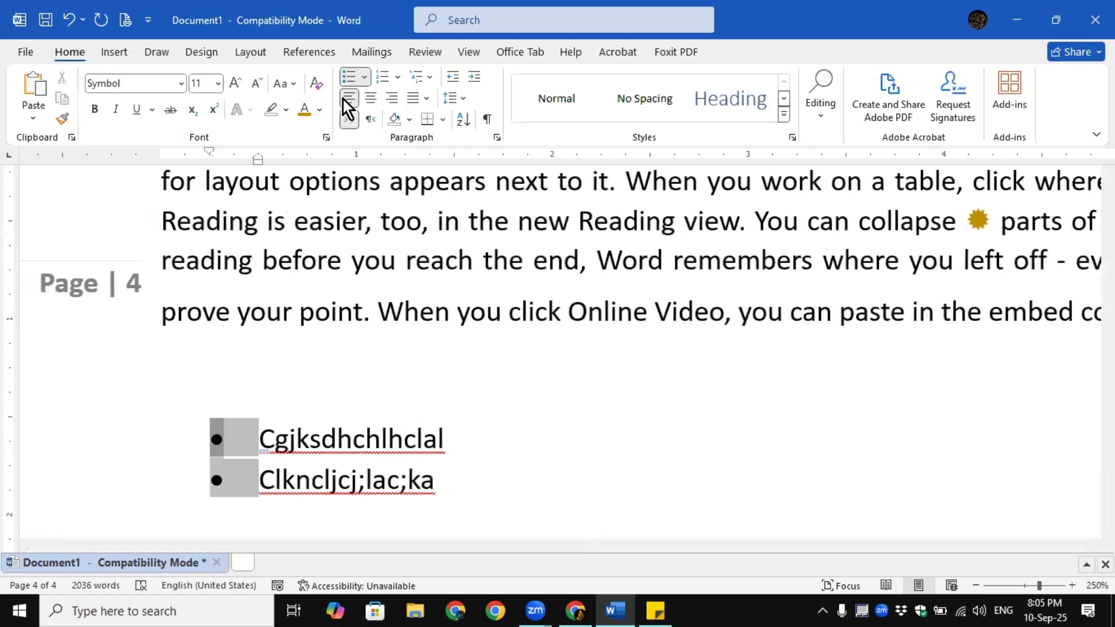
{"action": "left_click", "coordinate": [362, 79]}
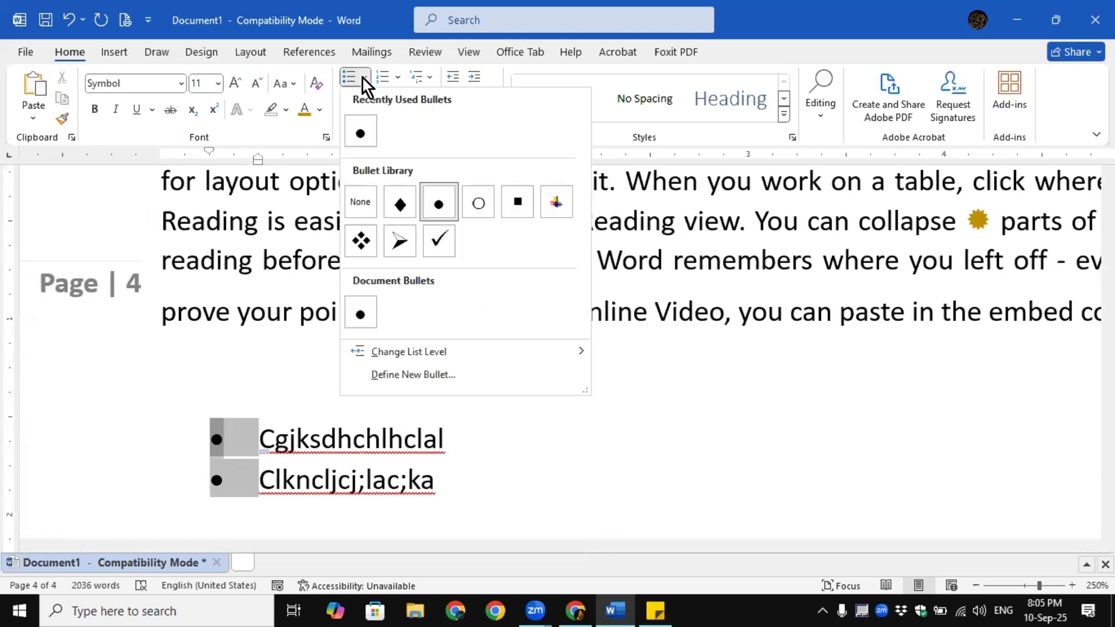
{"action": "left_click", "coordinate": [427, 376]}
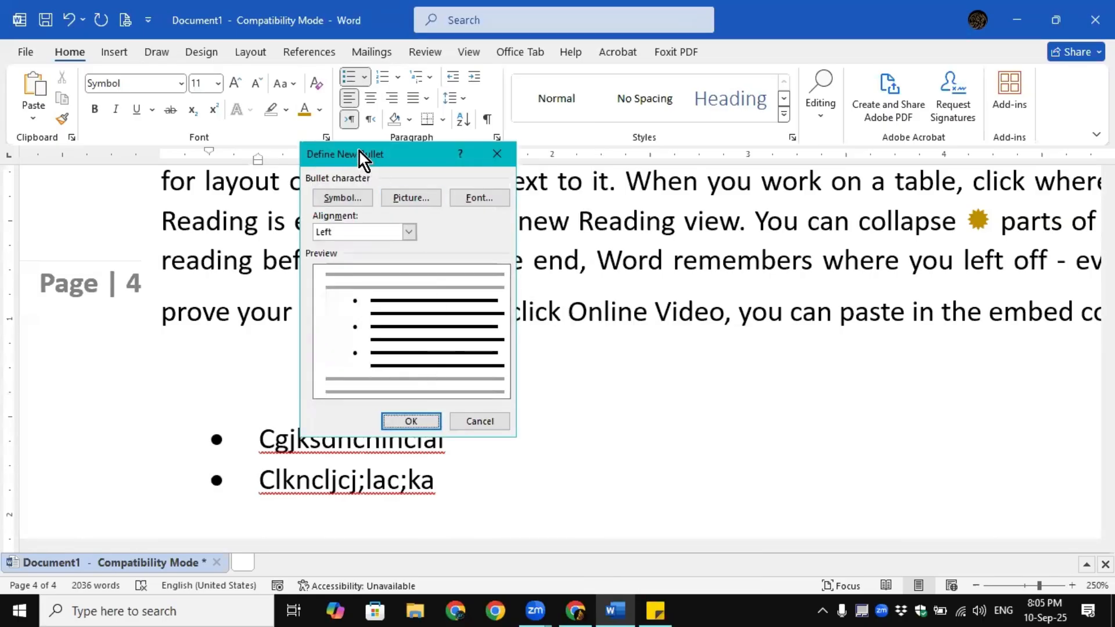
{"action": "left_click_drag", "start_coordinate": [382, 158], "coordinate": [672, 159]}
{"action": "left_click", "coordinate": [633, 209]}
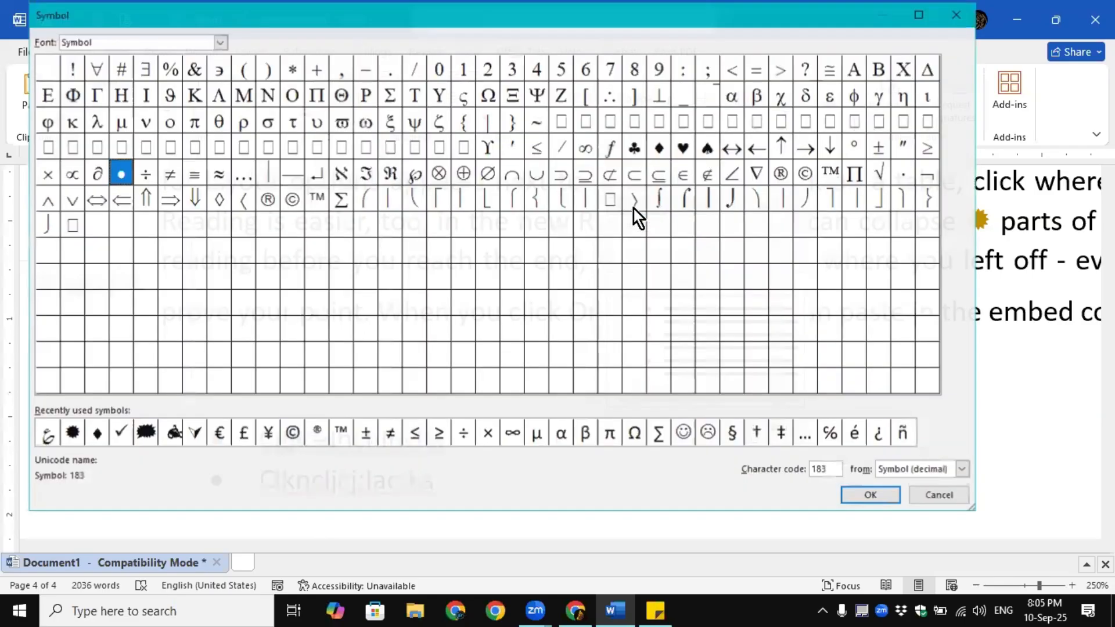
{"action": "left_click", "coordinate": [47, 434]}
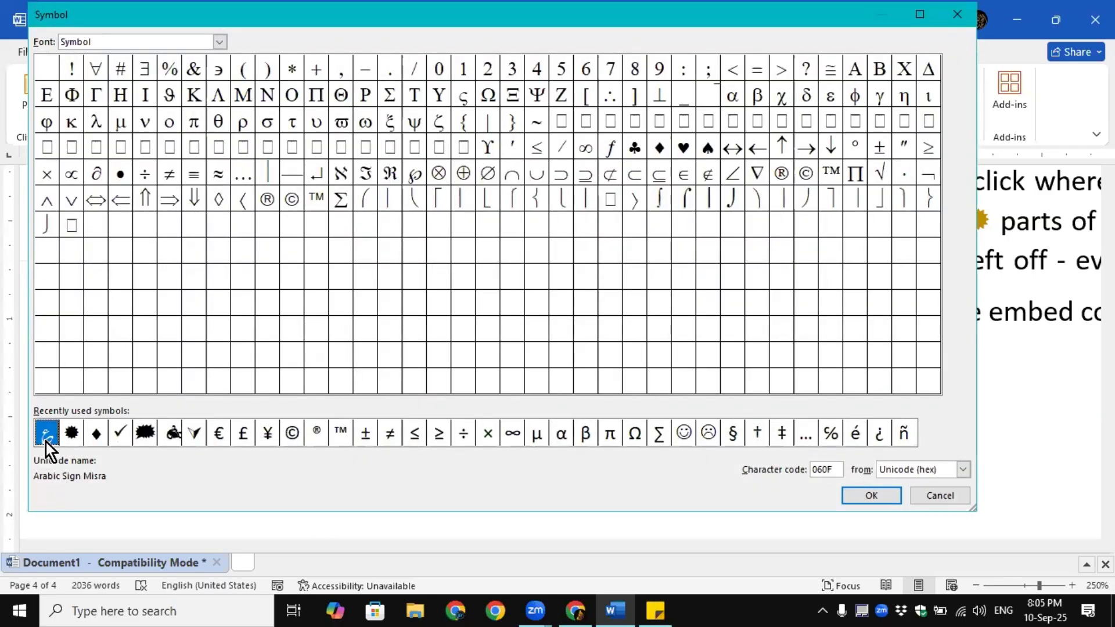
{"action": "left_click", "coordinate": [862, 496]}
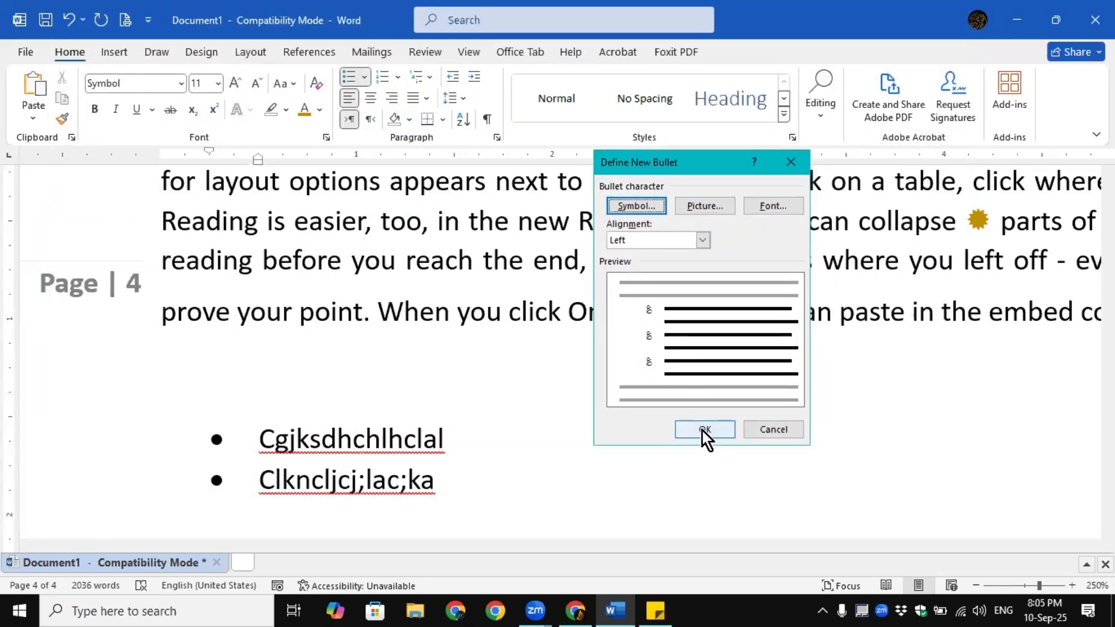
{"action": "left_click", "coordinate": [702, 431]}
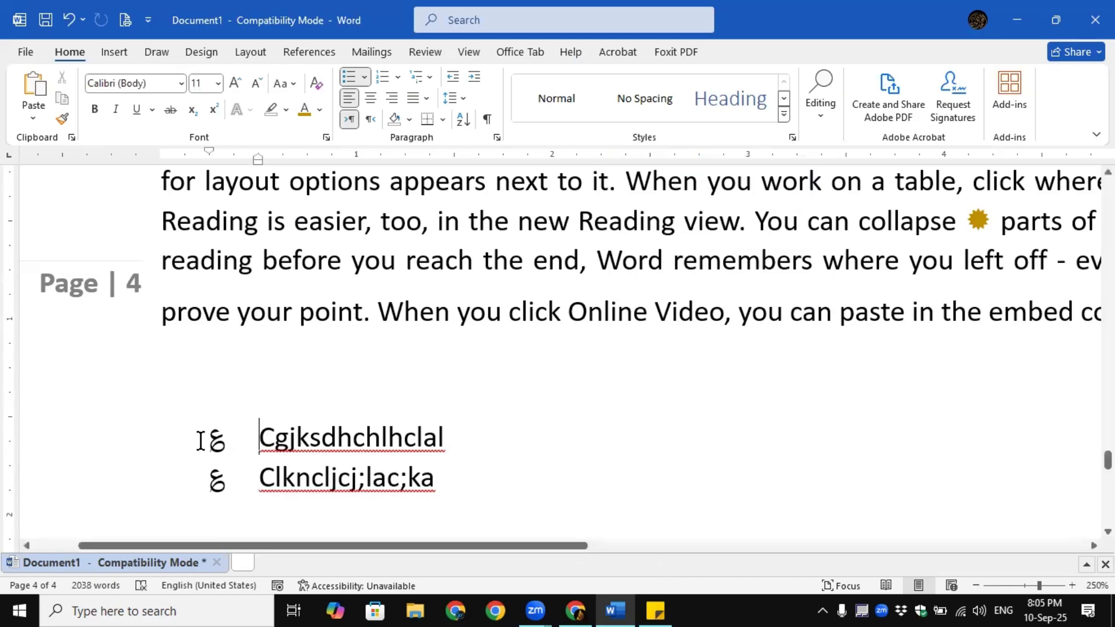
Add the items "Bcjsdclksdkljl" and "Dfks;dj;ksd" to the end of the bulleted list and start another line
{"action": "left_click", "coordinate": [216, 449]}
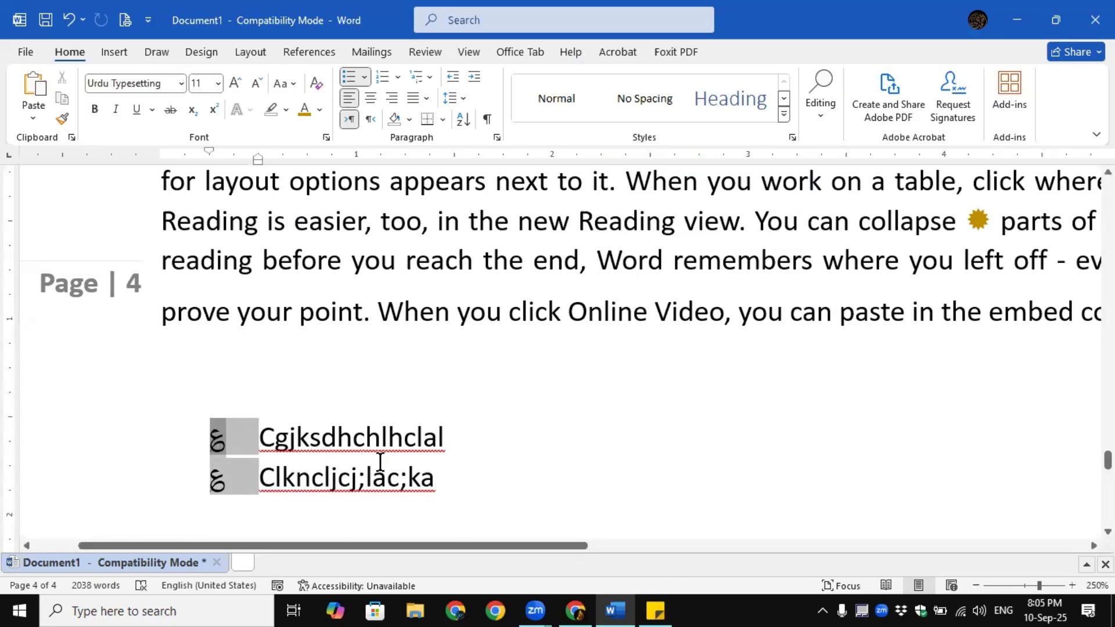
{"action": "left_click", "coordinate": [437, 477]}
{"action": "key", "text": "Return"}
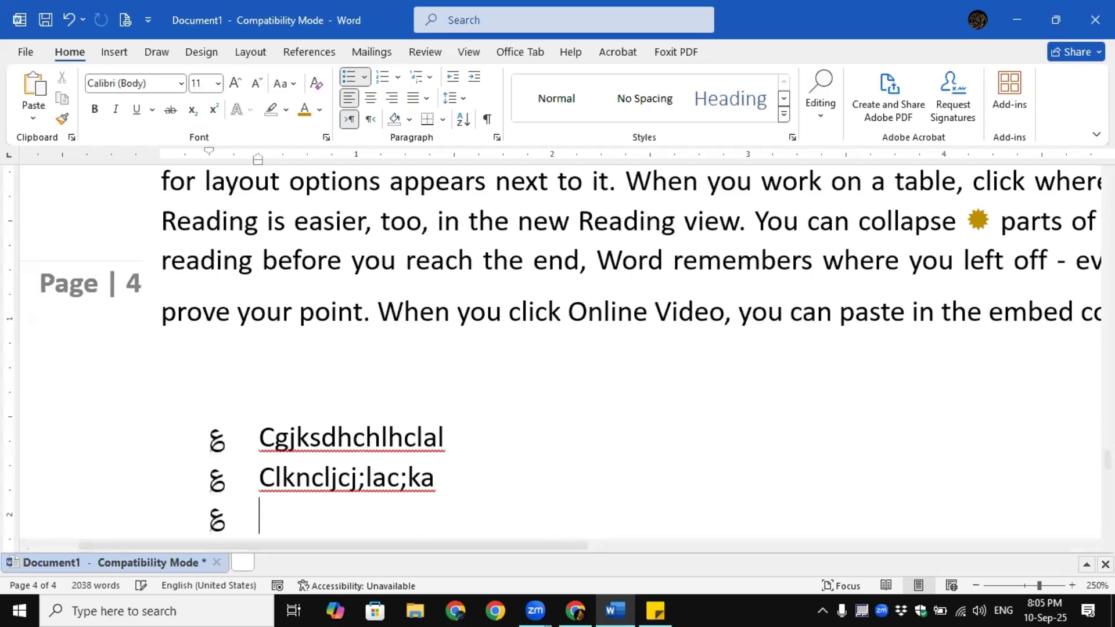
{"action": "type", "text": "Bcjsdclksdkljl"}
{"action": "key", "text": "Return"}
{"action": "type", "text": "Dfks;dj;ksd"}
{"action": "key", "text": "Return"}
Review the Arabic symbol within "co de" and the blank area below it, then check the topic list in the sticky note
{"action": "left_click_drag", "start_coordinate": [438, 545], "coordinate": [636, 546]}
{"action": "left_click_drag", "start_coordinate": [696, 218], "coordinate": [720, 221]}
{"action": "left_click", "coordinate": [737, 329]}
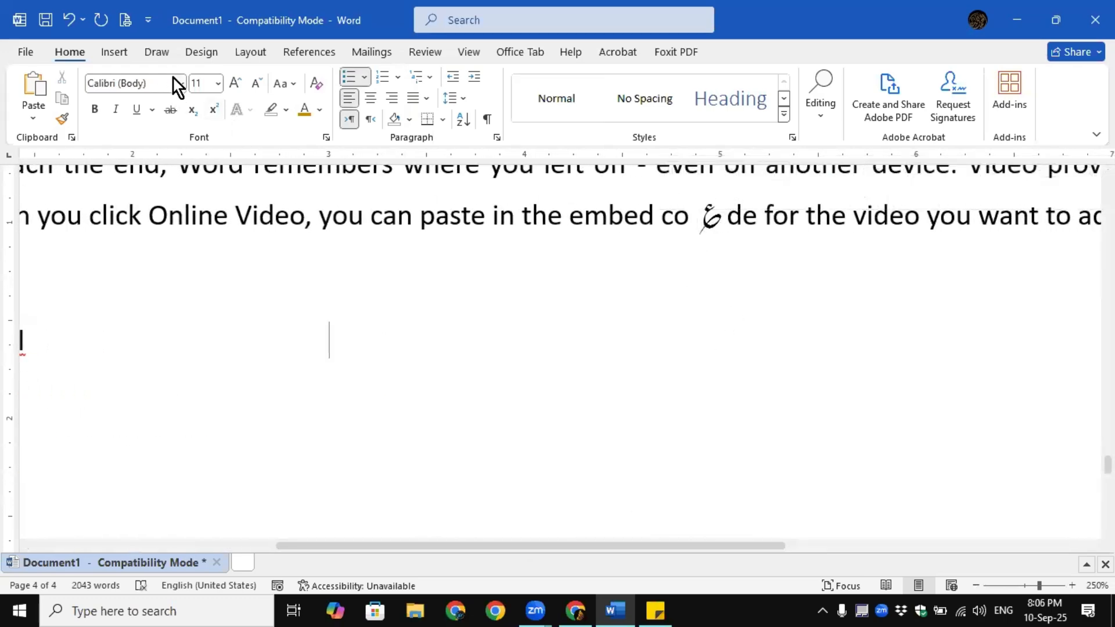
{"action": "left_click", "coordinate": [113, 53]}
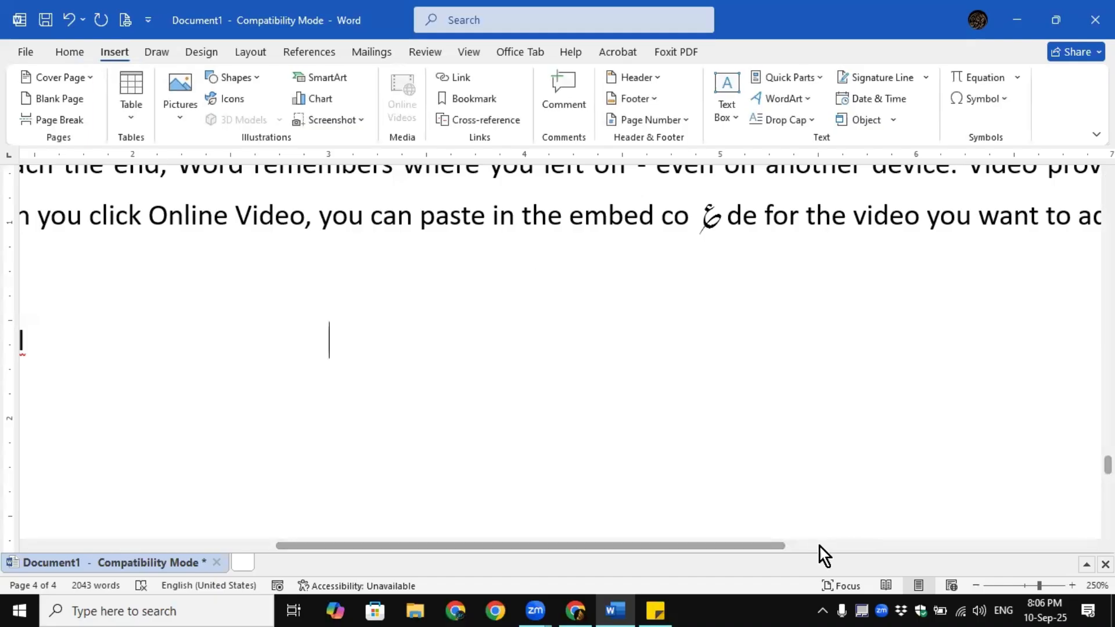
{"action": "left_click", "coordinate": [656, 611]}
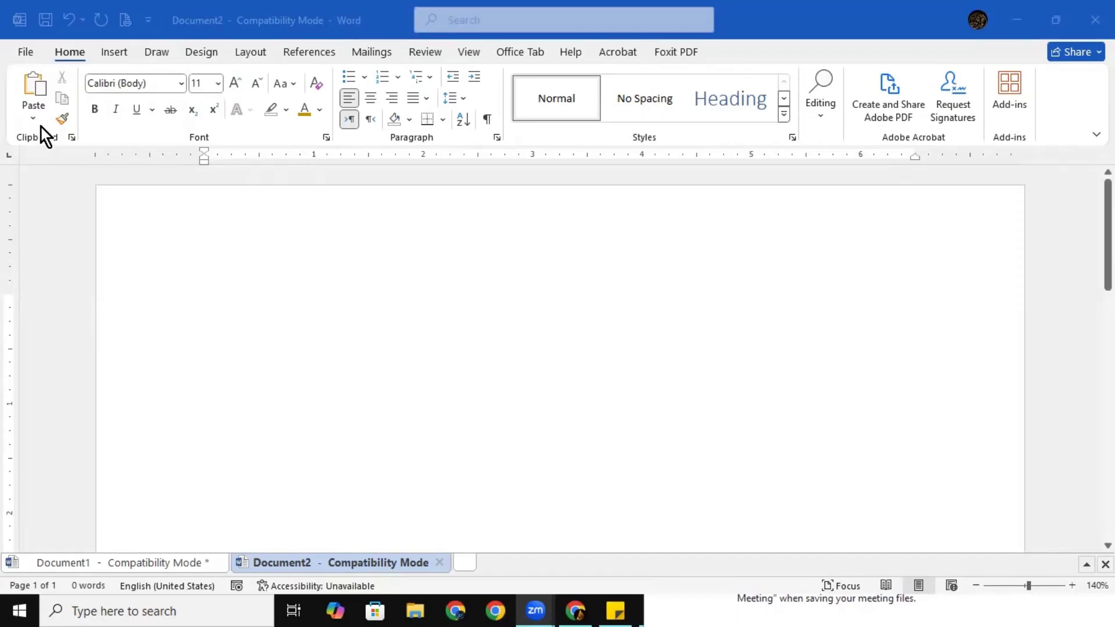
In the blank Document2, examine the table insertion options and browse the built-in Quick Tables gallery
{"action": "left_click", "coordinate": [117, 52]}
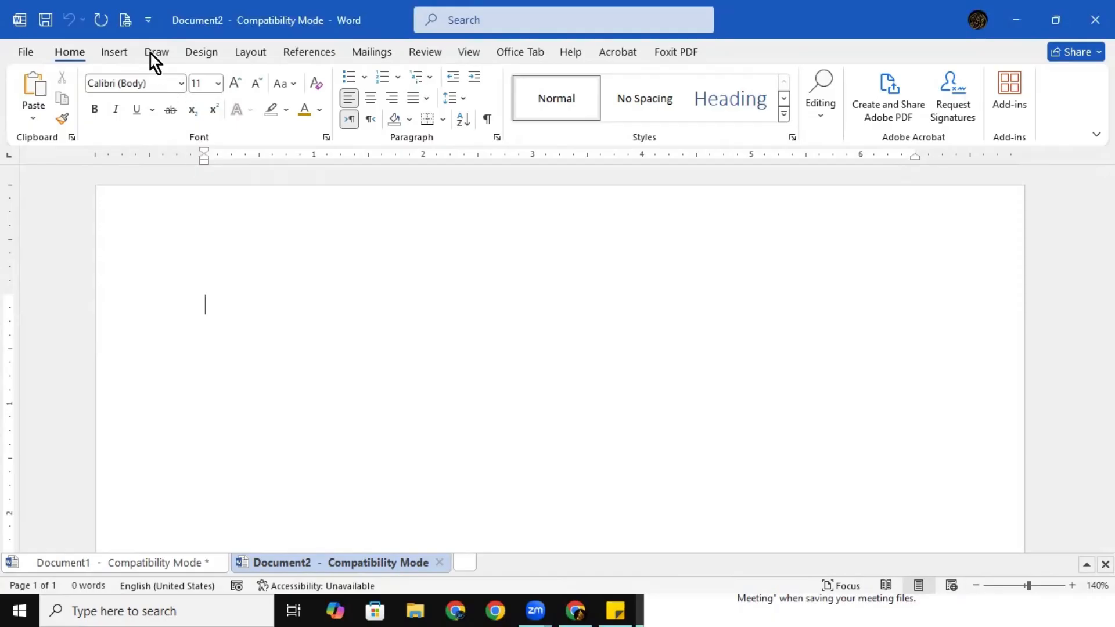
{"action": "left_click", "coordinate": [113, 53]}
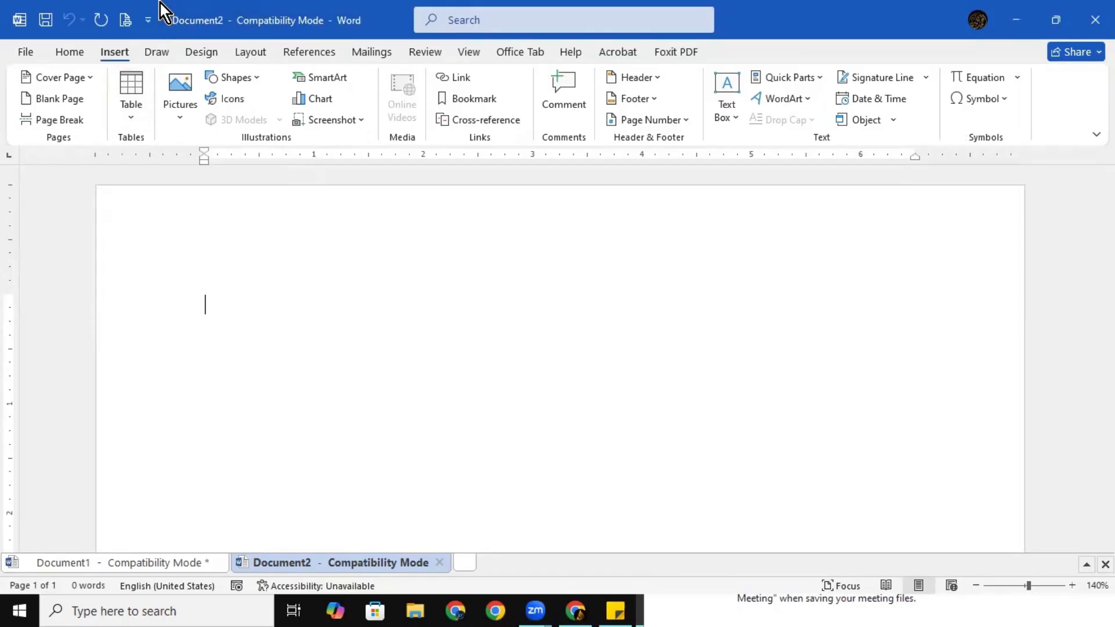
{"action": "left_click", "coordinate": [128, 121]}
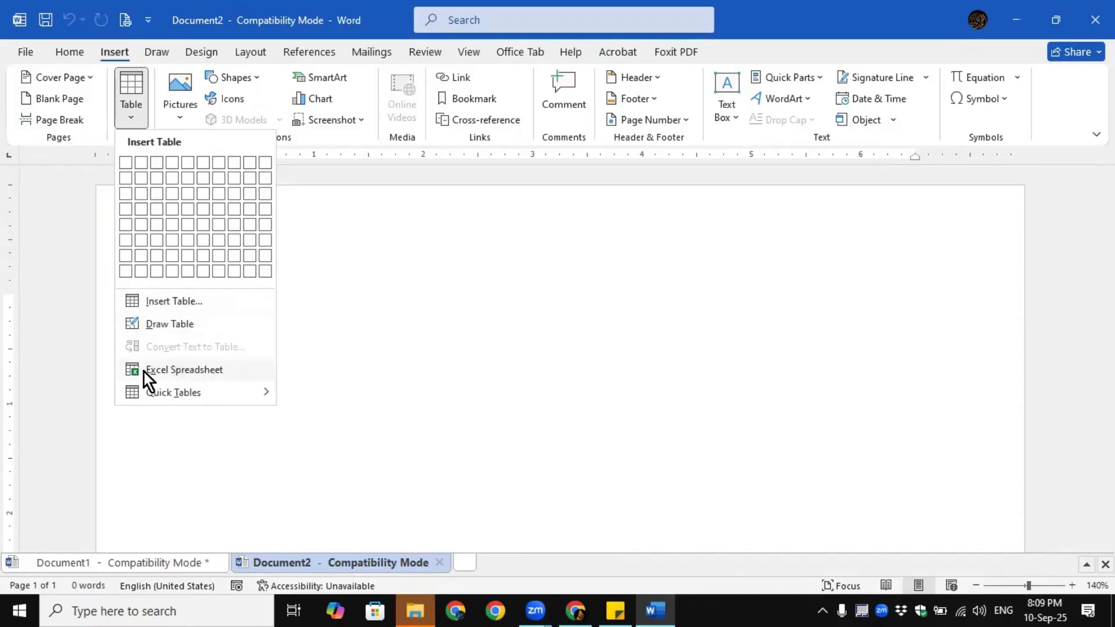
{"action": "left_click", "coordinate": [173, 392]}
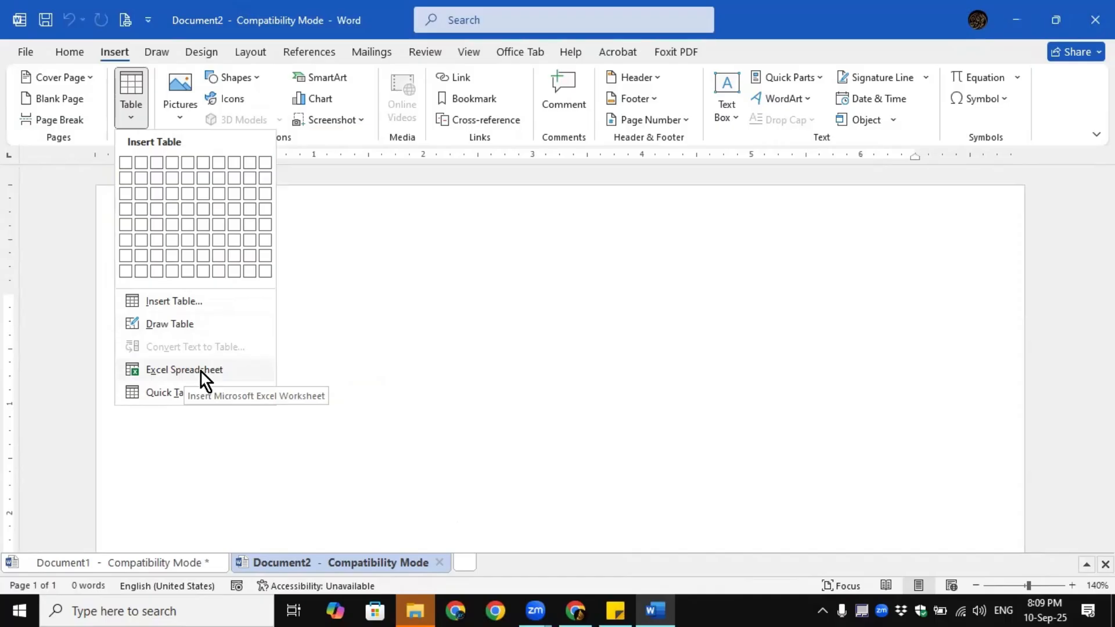
{"action": "mouse_move", "coordinate": [152, 393]}
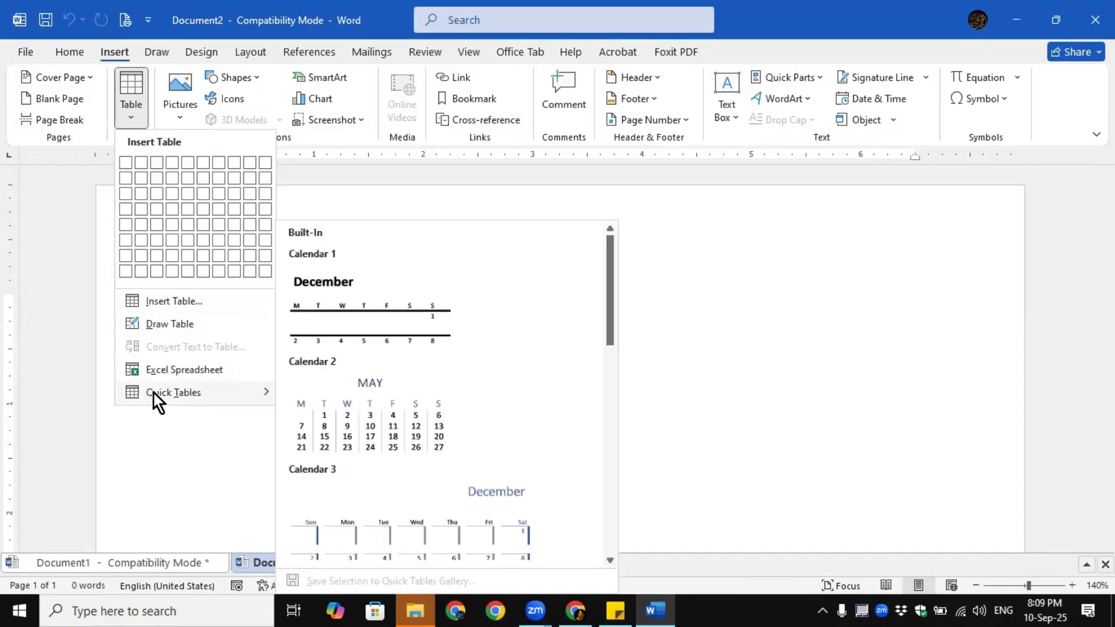
{"action": "left_click_drag", "start_coordinate": [611, 289], "coordinate": [619, 252]}
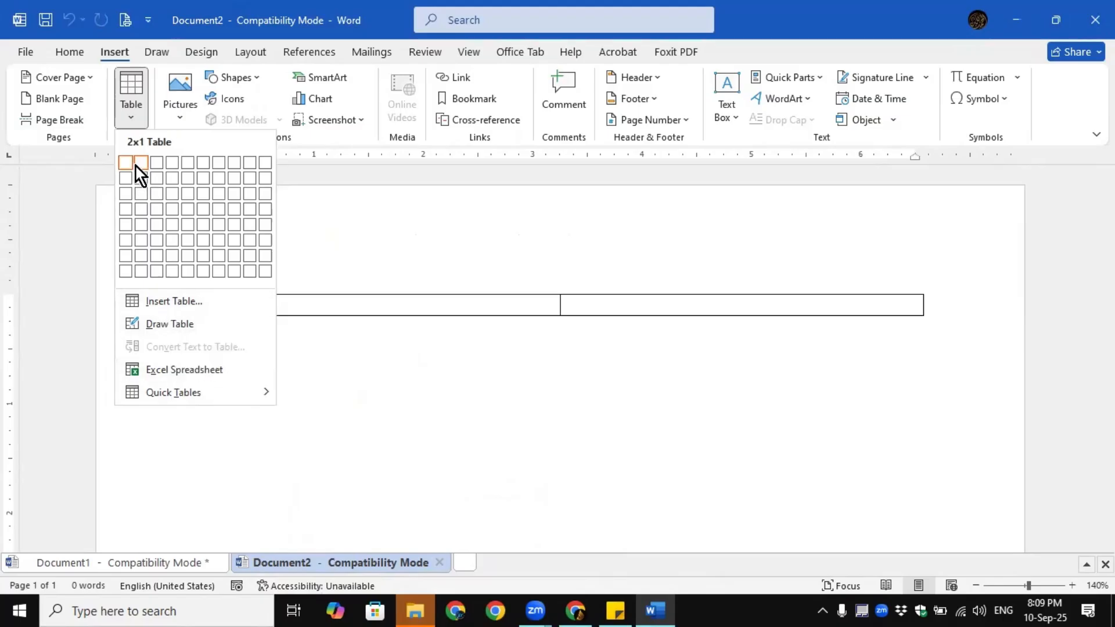
Insert a table of five columns and three rows, and resize it to about 7 inches wide
{"action": "left_click", "coordinate": [181, 187]}
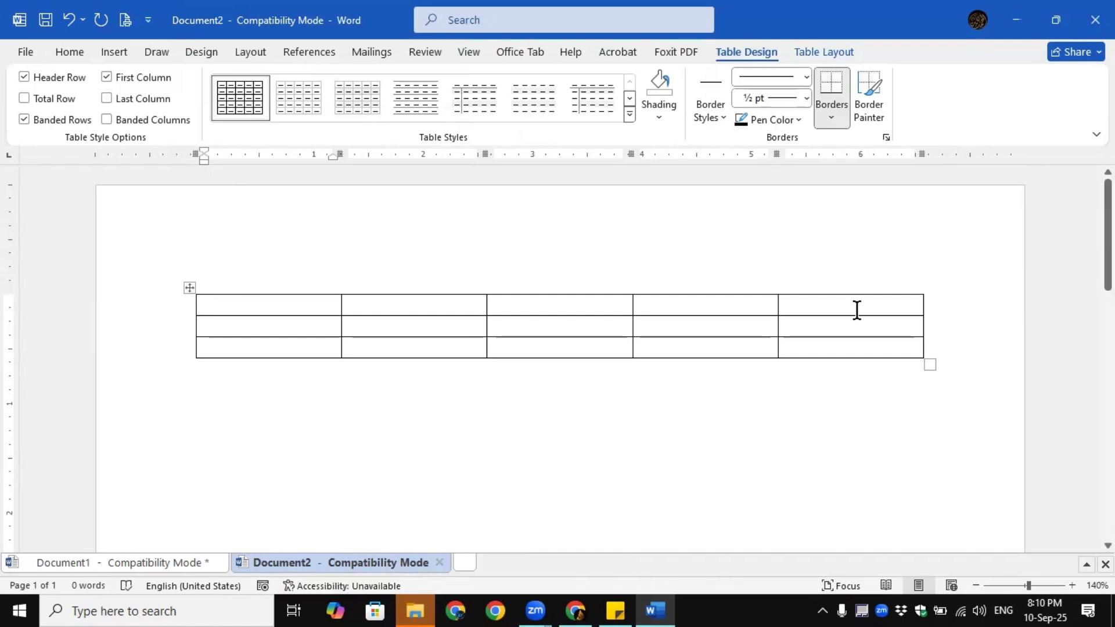
{"action": "left_click_drag", "start_coordinate": [930, 364], "coordinate": [605, 361]}
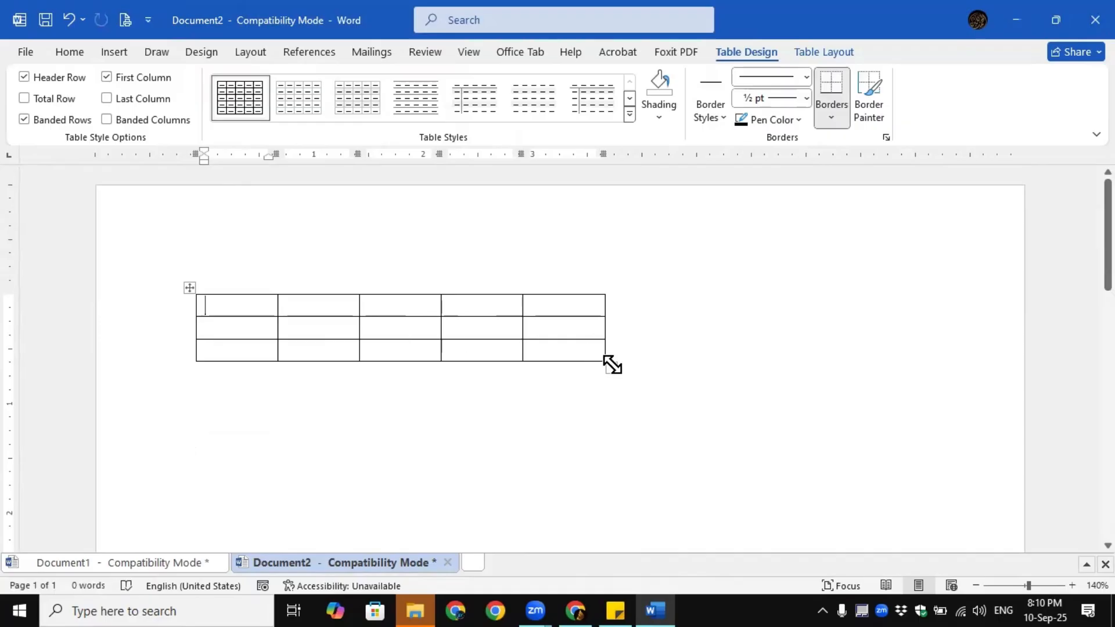
{"action": "left_click_drag", "start_coordinate": [610, 367], "coordinate": [961, 376]}
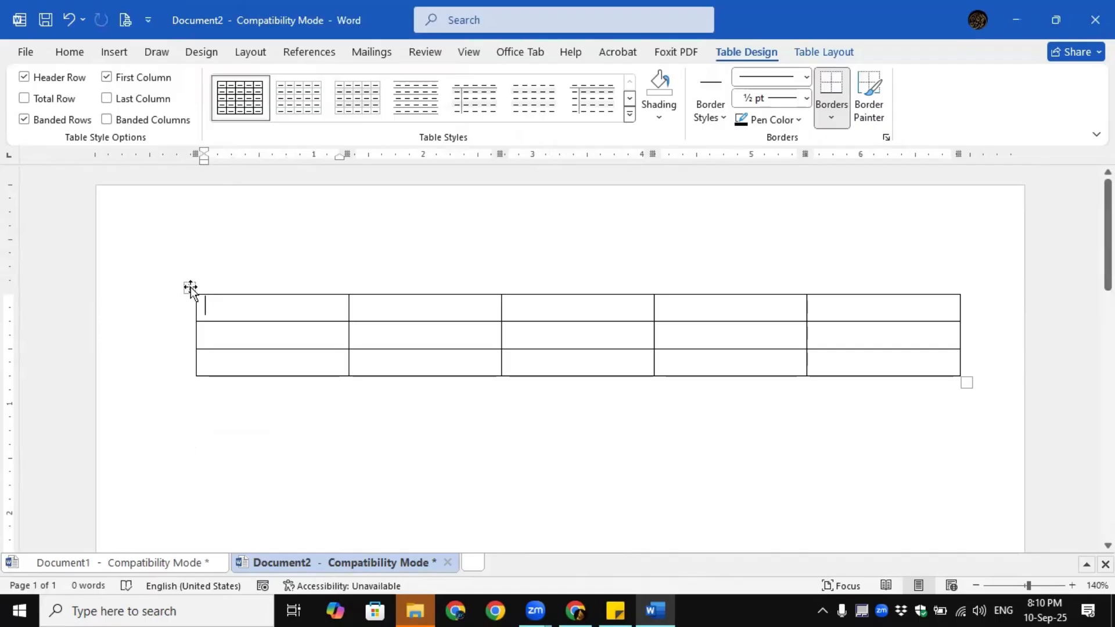
Move the five-column table farther down the page and place the insertion point in the blank space above it
{"action": "left_click_drag", "start_coordinate": [189, 287], "coordinate": [187, 436]}
{"action": "scroll", "coordinate": [211, 348], "scroll_direction": "down", "scroll_amount": 3}
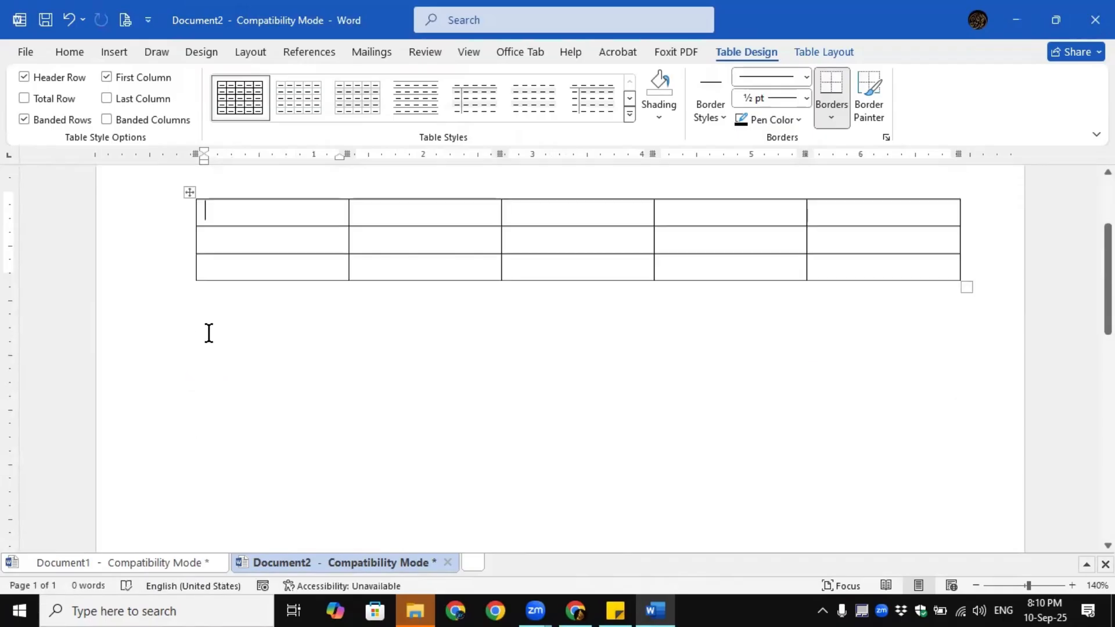
{"action": "left_click_drag", "start_coordinate": [189, 185], "coordinate": [178, 464]}
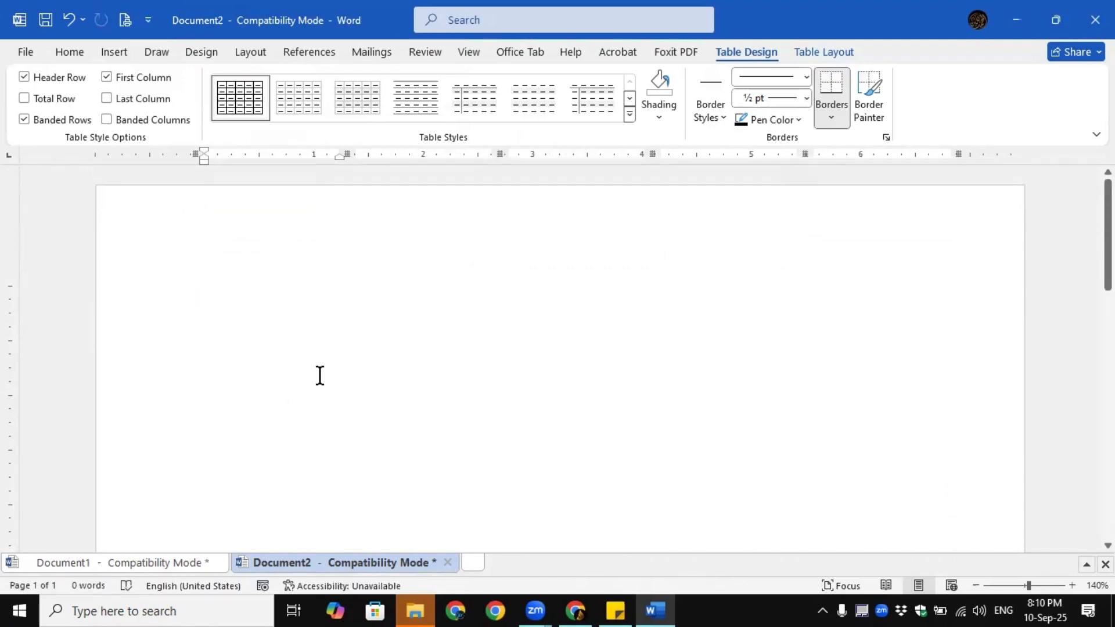
{"action": "key", "text": "ctrl+z"}
{"action": "key", "text": "ctrl+z"}
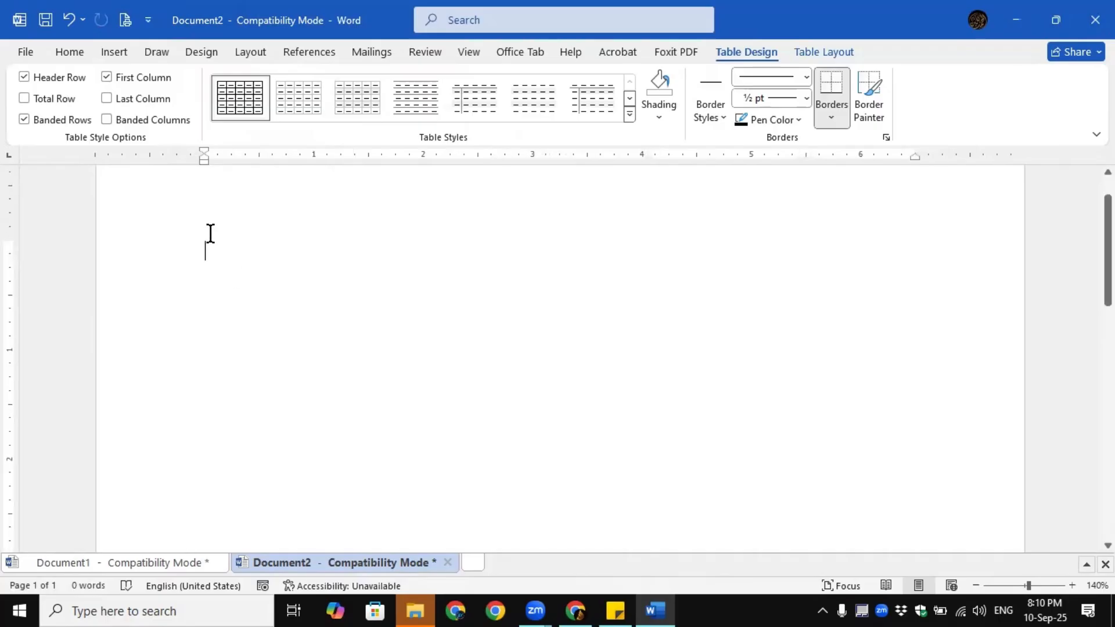
Insert a second table at the top of the page through the Insert Table dialog, with 3 columns and 5 rows
{"action": "left_click", "coordinate": [119, 50]}
{"action": "left_click", "coordinate": [127, 124]}
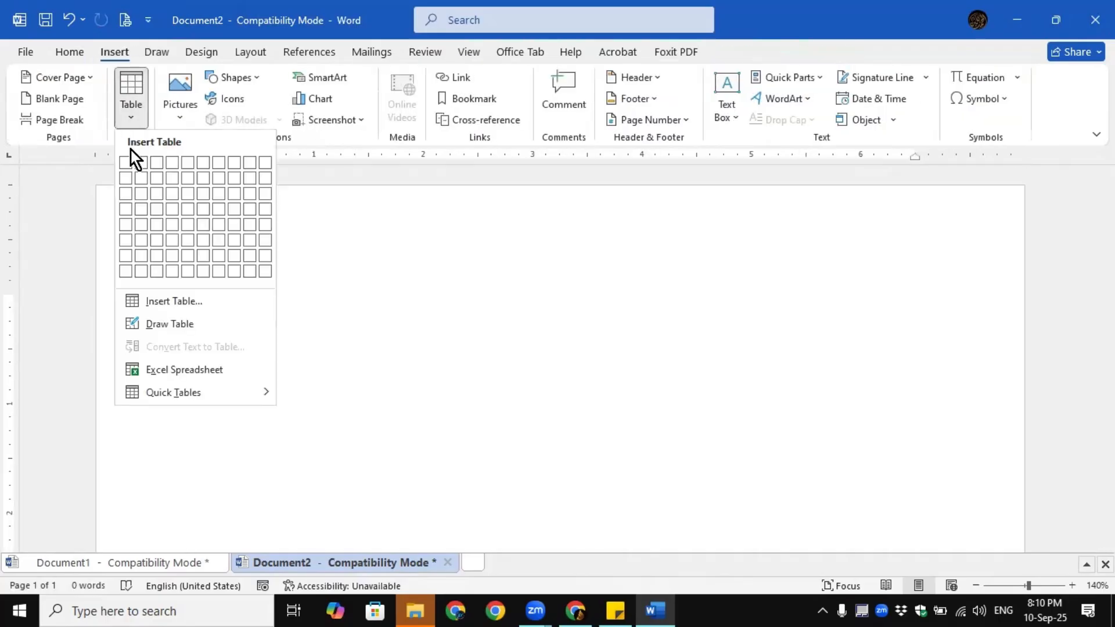
{"action": "left_click", "coordinate": [166, 302]}
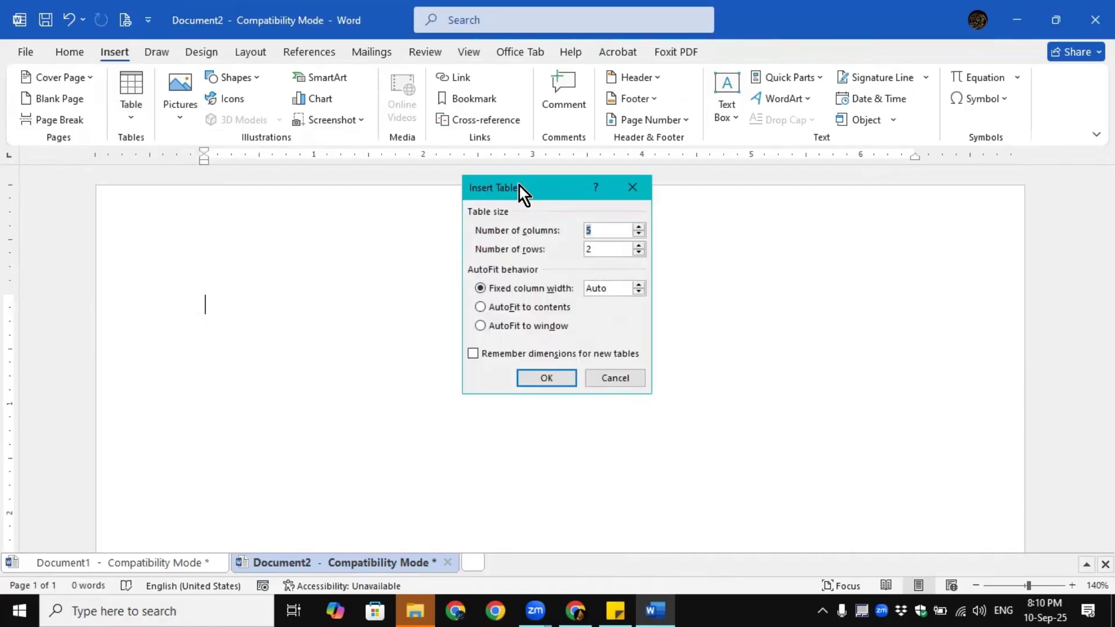
{"action": "left_click_drag", "start_coordinate": [519, 186], "coordinate": [517, 183]}
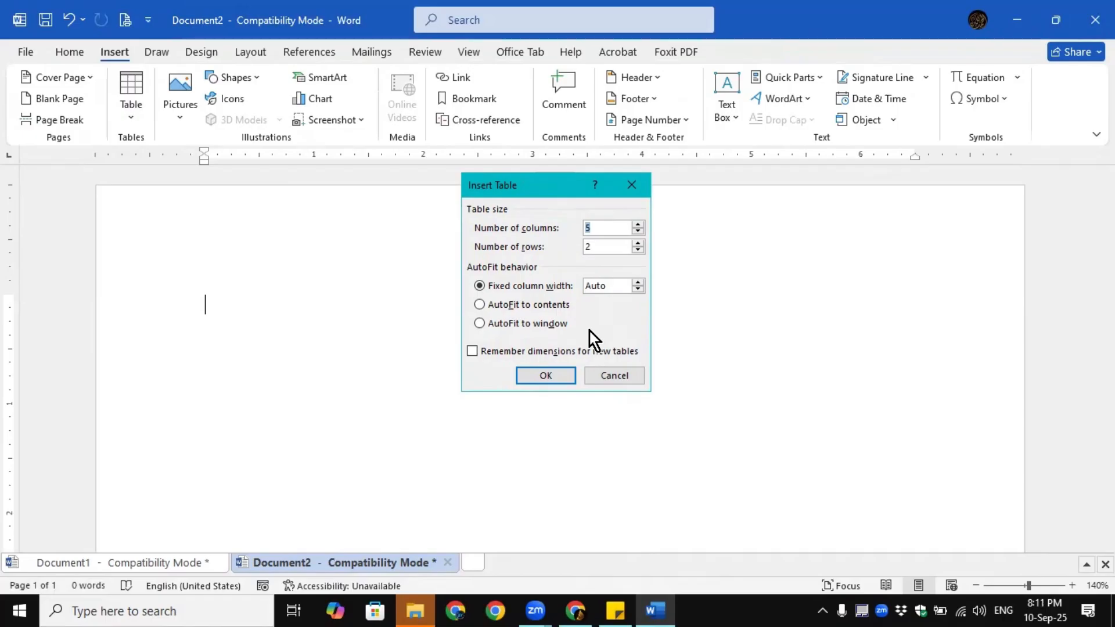
{"action": "type", "text": "3"}
{"action": "type", "text": "5"}
{"action": "left_click", "coordinate": [546, 377]}
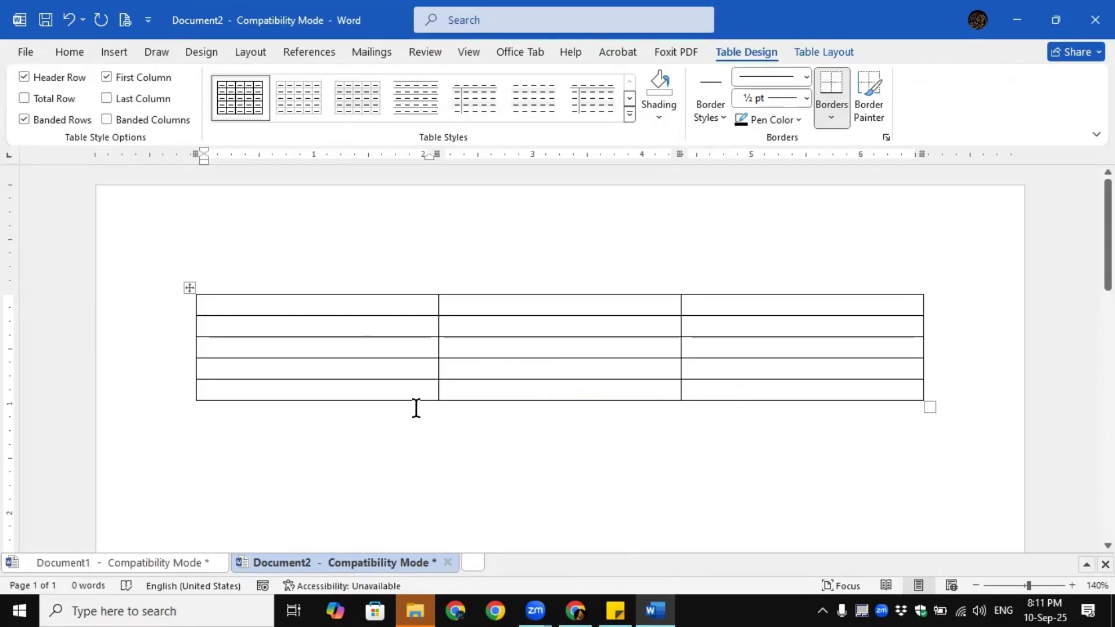
Compare the two tables and place the insertion point on the blank line directly below the three-column table
{"action": "scroll", "coordinate": [435, 428], "scroll_direction": "down", "scroll_amount": 7}
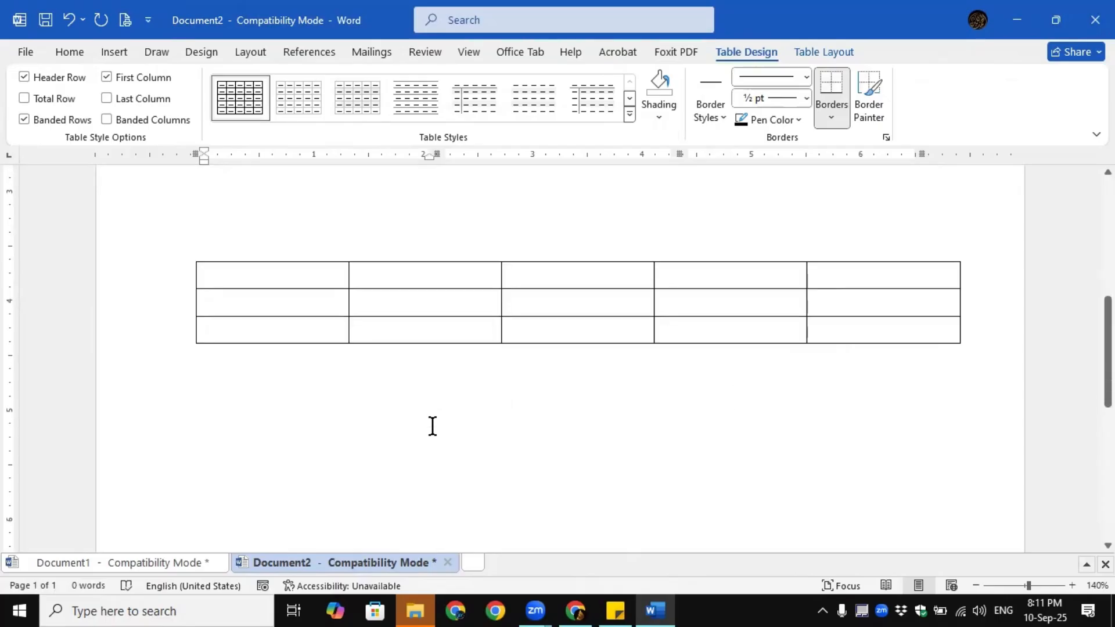
{"action": "scroll", "coordinate": [422, 395], "scroll_direction": "up", "scroll_amount": 5}
{"action": "left_click", "coordinate": [249, 351]}
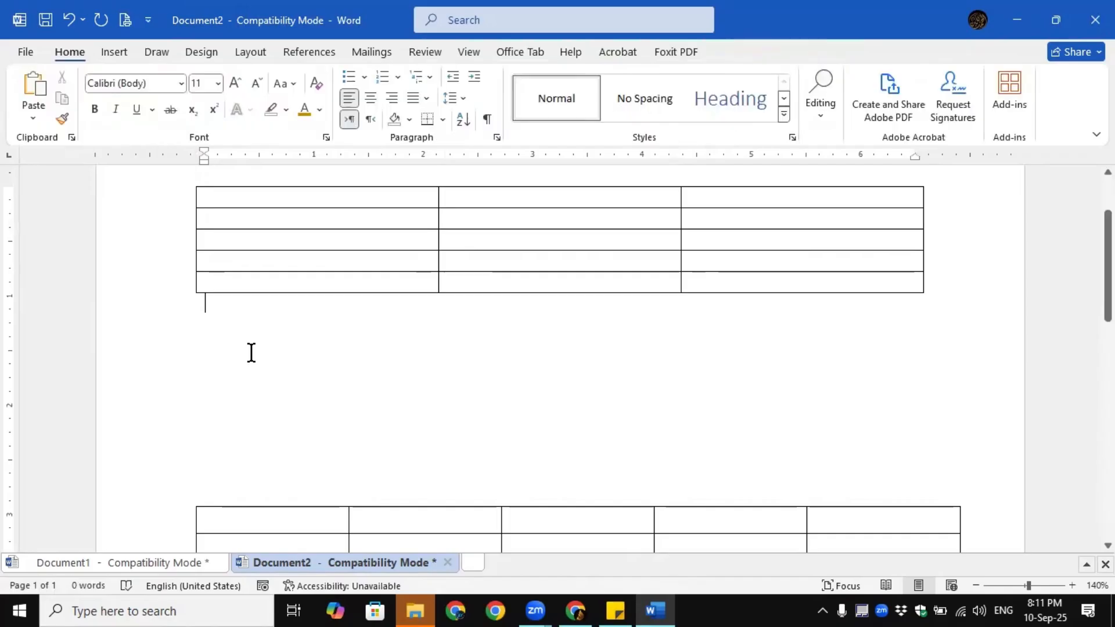
Draw a table frame about 6.72 in wide and 1.31 in high in the space between the two existing tables
{"action": "key", "text": "Return"}
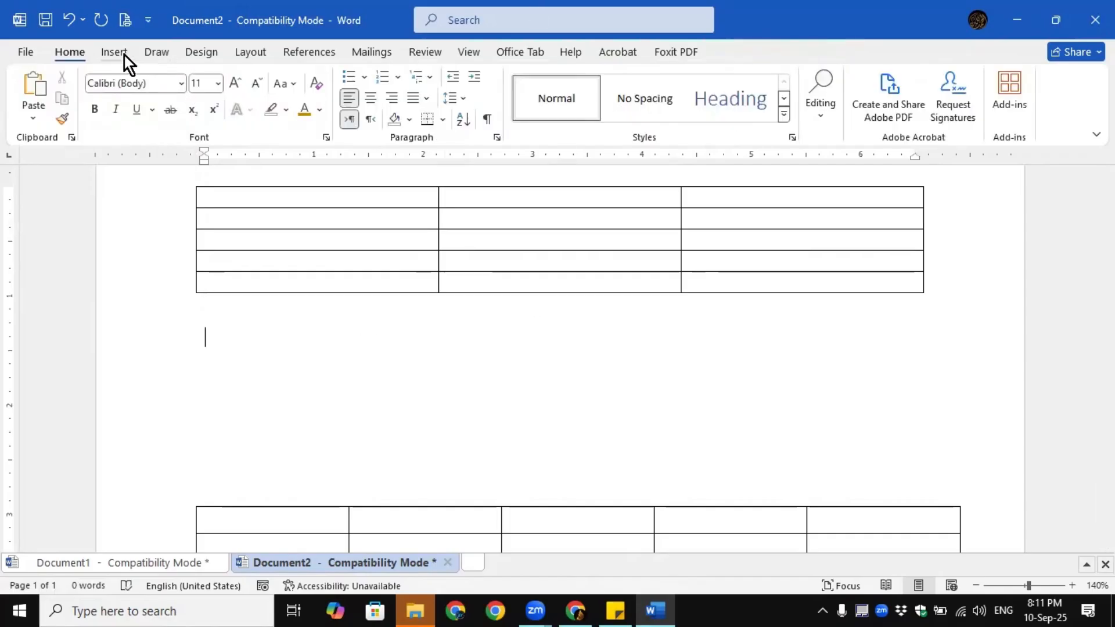
{"action": "left_click", "coordinate": [124, 55]}
{"action": "left_click", "coordinate": [135, 114]}
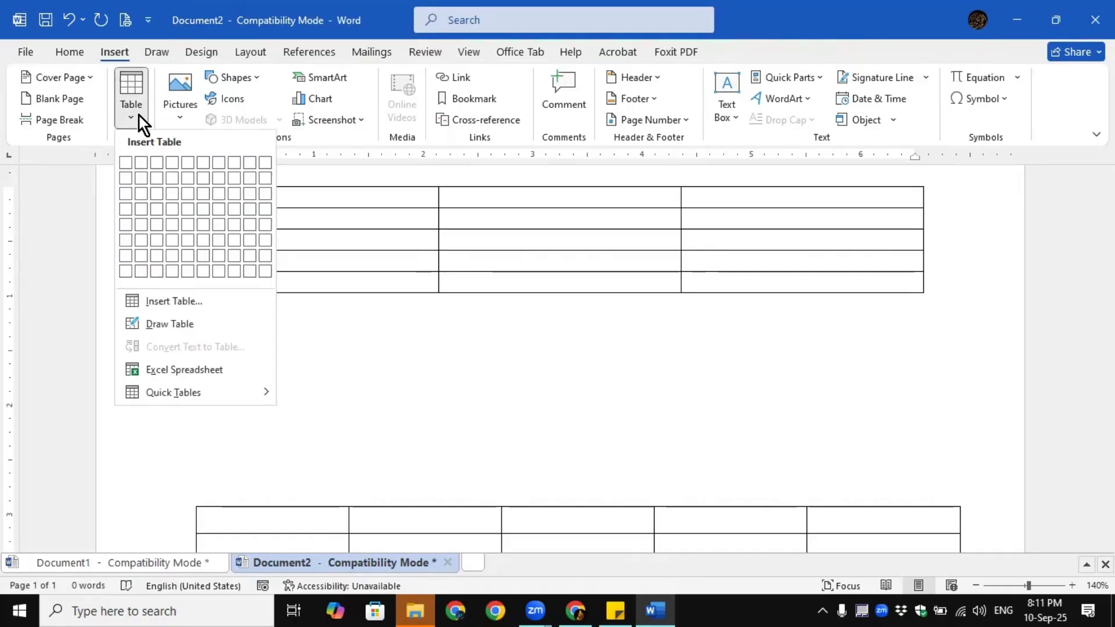
{"action": "left_click", "coordinate": [156, 325]}
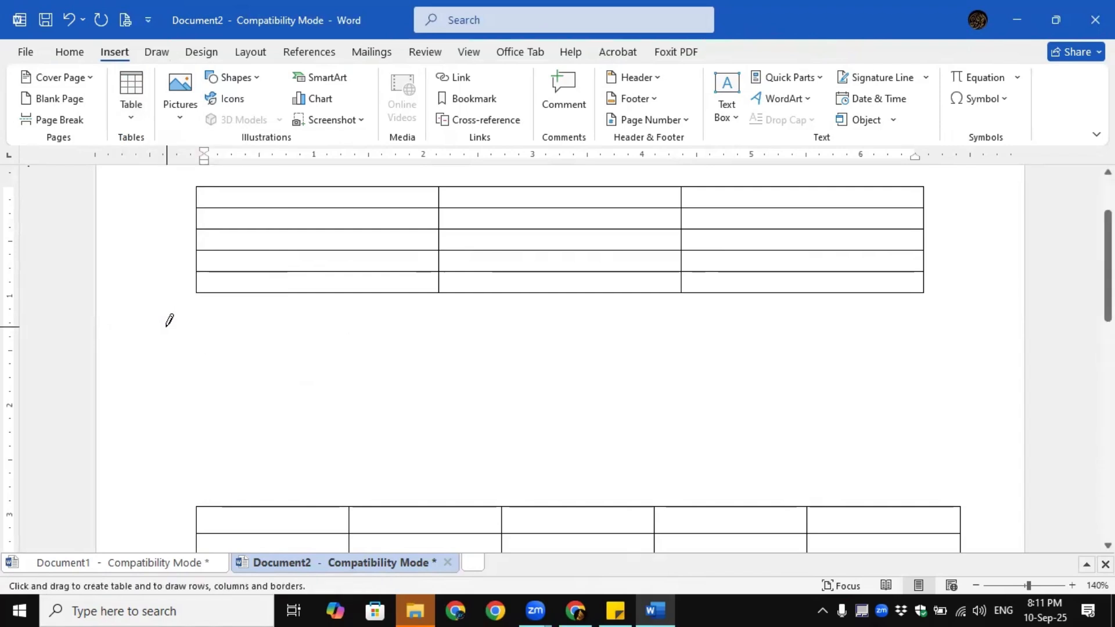
{"action": "mouse_move", "coordinate": [202, 327]}
{"action": "left_mouse_down"}
{"action": "mouse_move", "coordinate": [215, 381]}
{"action": "mouse_move", "coordinate": [704, 401]}
{"action": "mouse_move", "coordinate": [924, 443]}
{"action": "mouse_move", "coordinate": [937, 469]}
{"action": "left_mouse_up"}
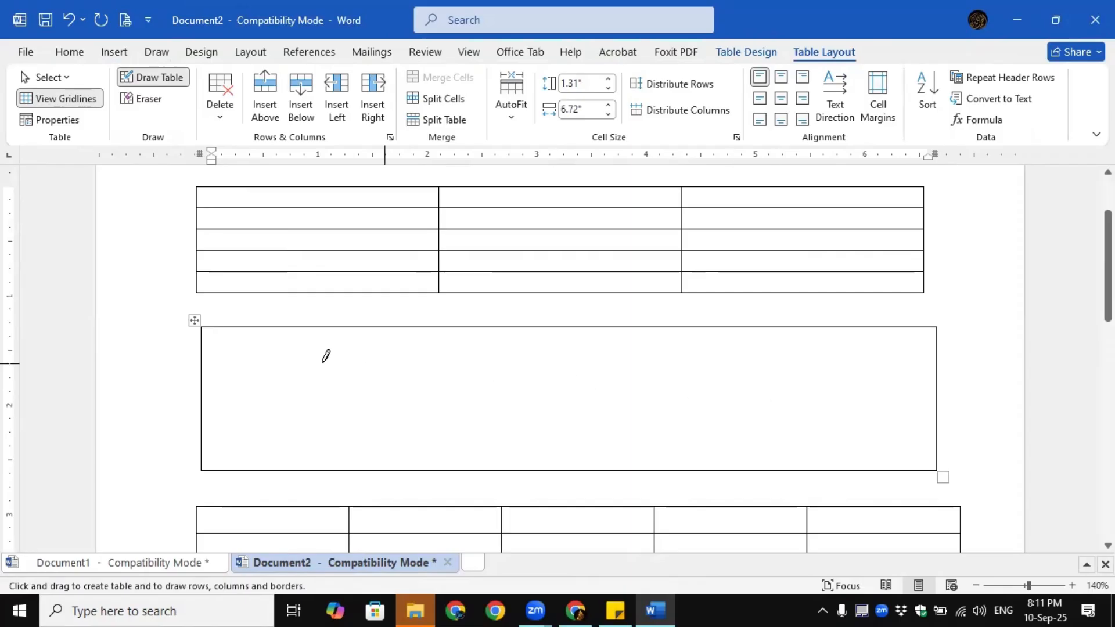
Divide the drawn table with a row line about 0.43 in down, a first column about 0.56 in wide, two lower-row dividers and a split lower-left cell
{"action": "left_click_drag", "start_coordinate": [254, 373], "coordinate": [922, 375]}
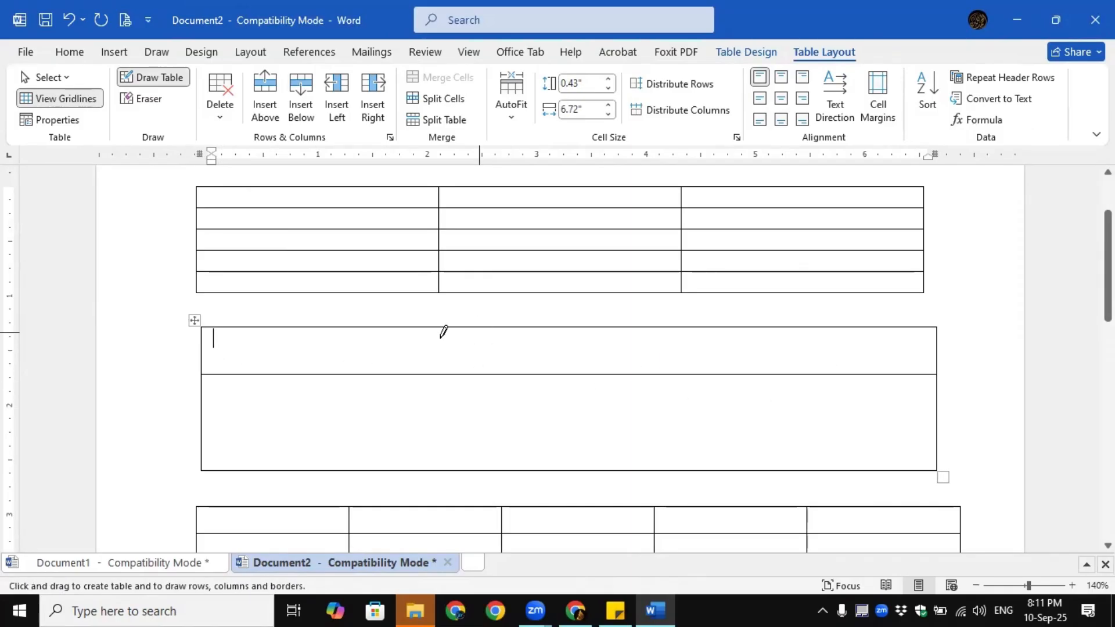
{"action": "left_click_drag", "start_coordinate": [263, 327], "coordinate": [254, 447]}
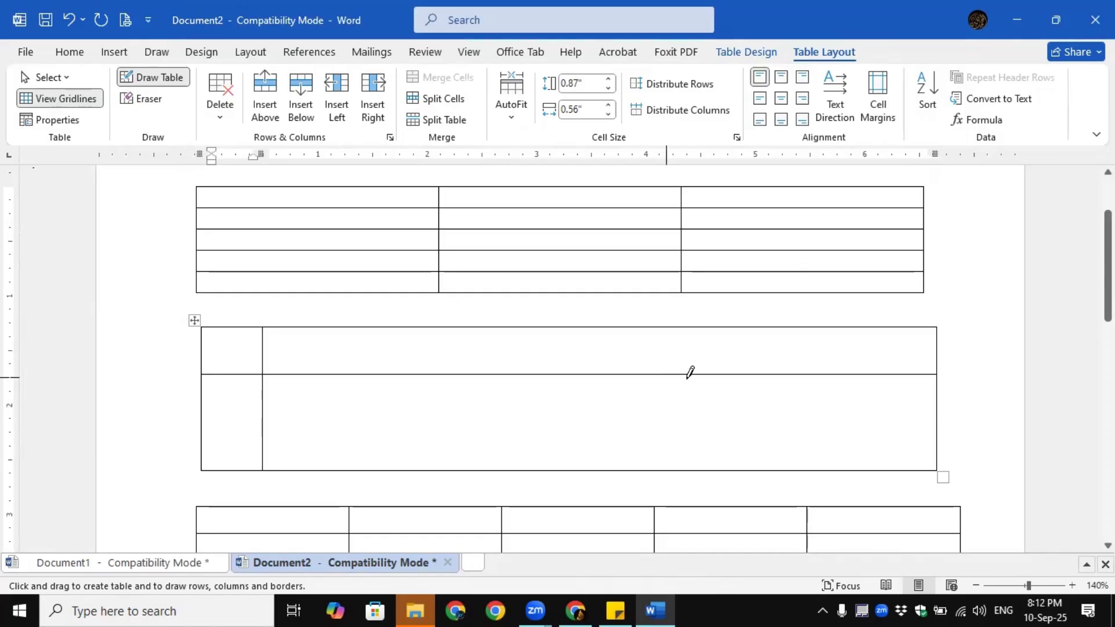
{"action": "left_click_drag", "start_coordinate": [638, 387], "coordinate": [639, 473]}
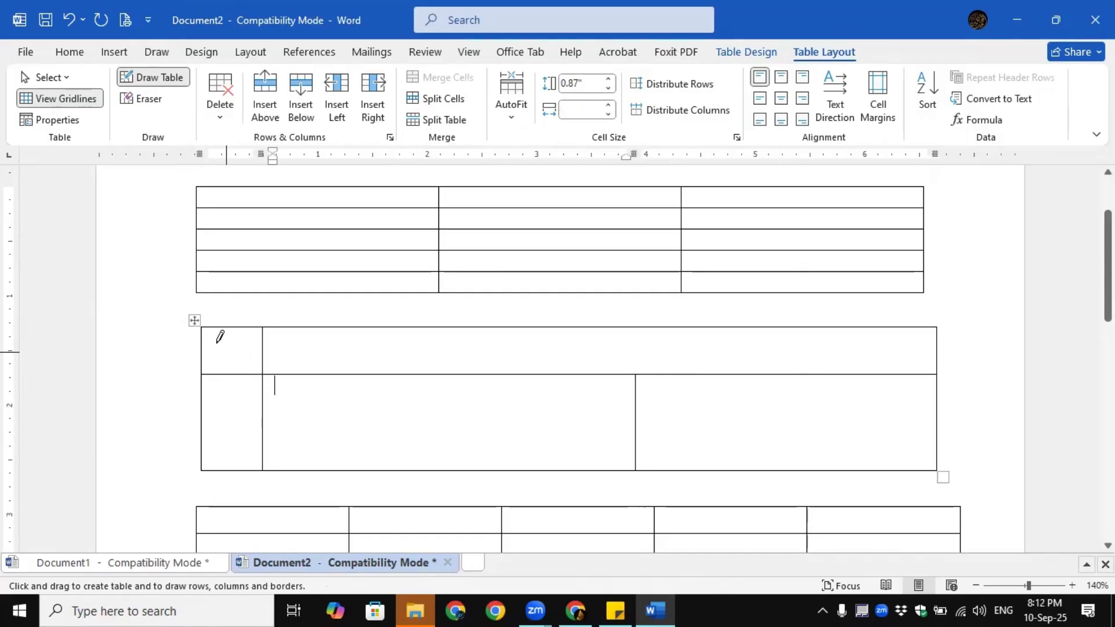
{"action": "left_click_drag", "start_coordinate": [205, 420], "coordinate": [261, 420]}
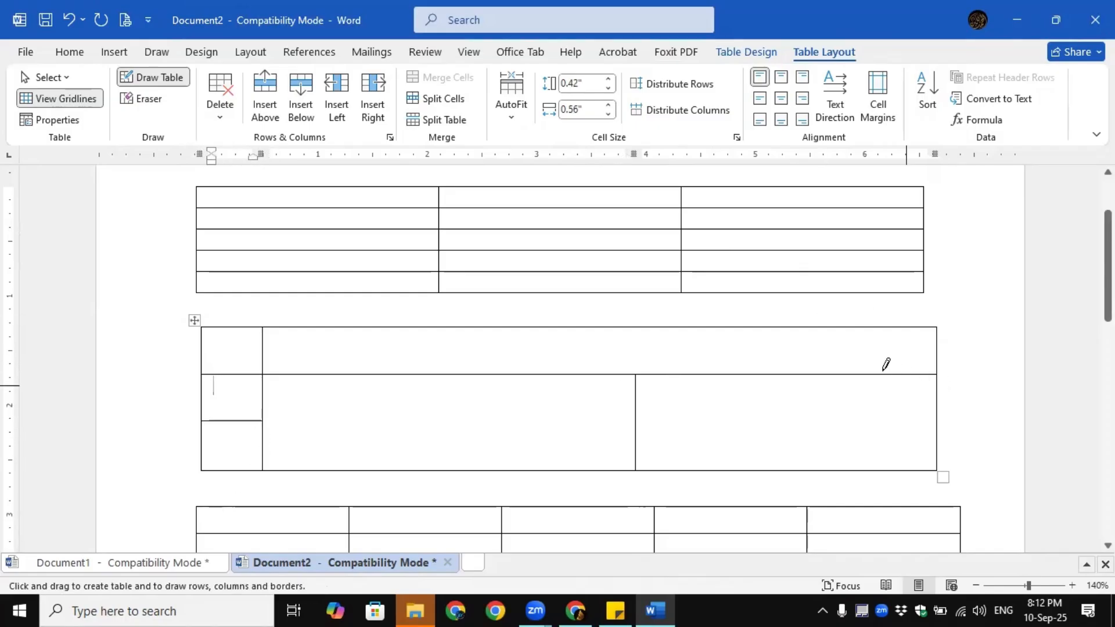
{"action": "left_click_drag", "start_coordinate": [889, 453], "coordinate": [887, 462]}
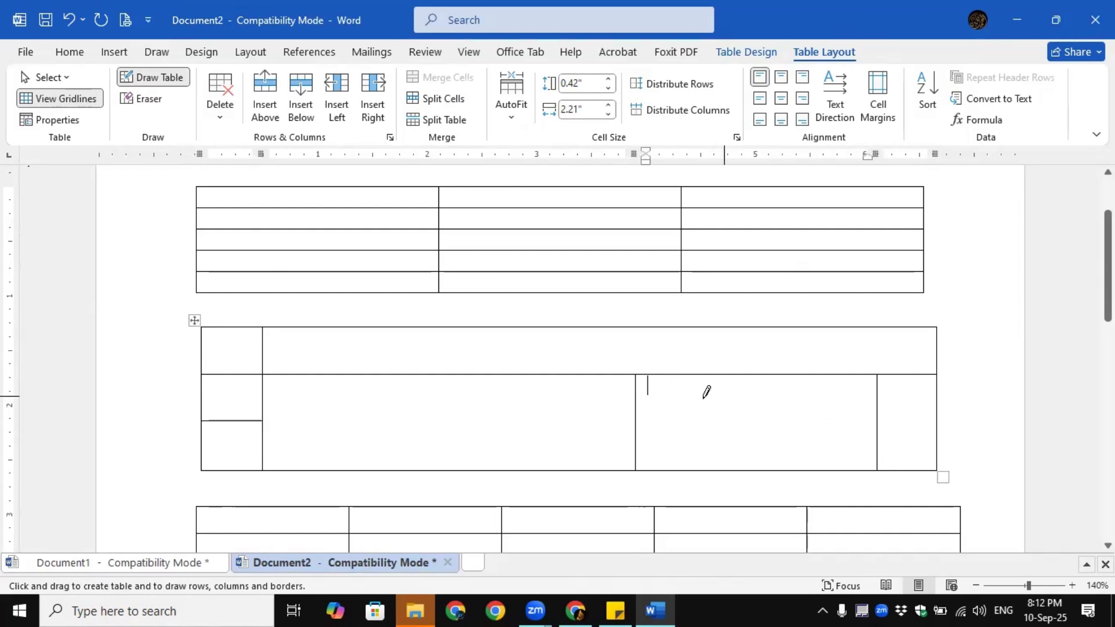
Try drawing a nested table about 1.49 in by 0.65 in inside a lower-row cell and moving it into the drawn table's top row
{"action": "mouse_move", "coordinate": [690, 389]}
{"action": "left_mouse_down"}
{"action": "mouse_move", "coordinate": [741, 426]}
{"action": "mouse_move", "coordinate": [853, 454]}
{"action": "left_mouse_up"}
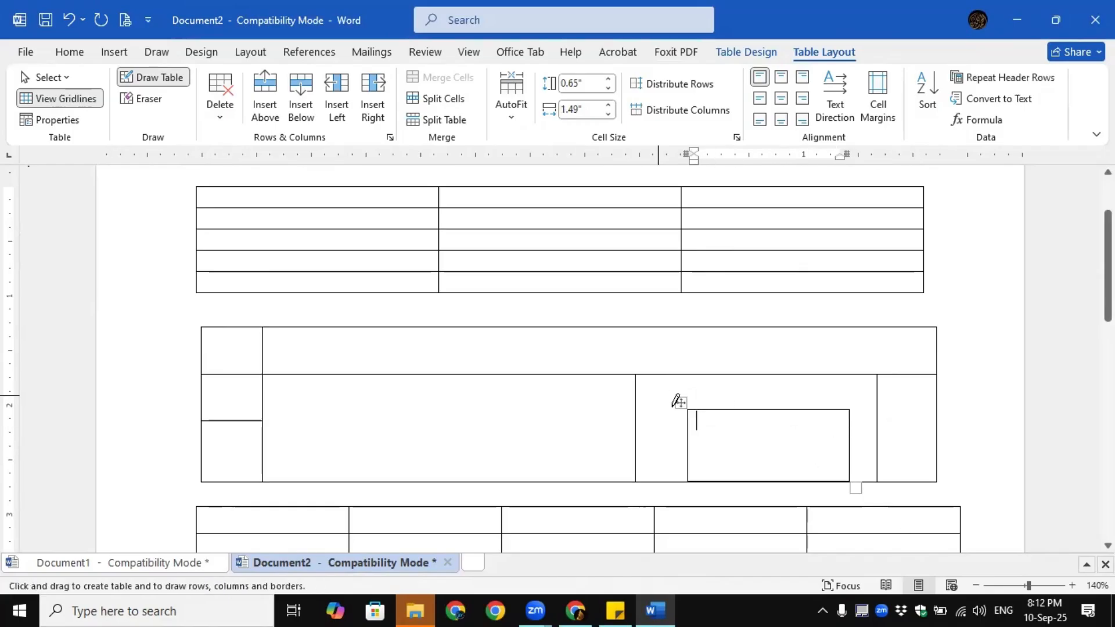
{"action": "left_click", "coordinate": [47, 76]}
{"action": "left_click", "coordinate": [723, 420]}
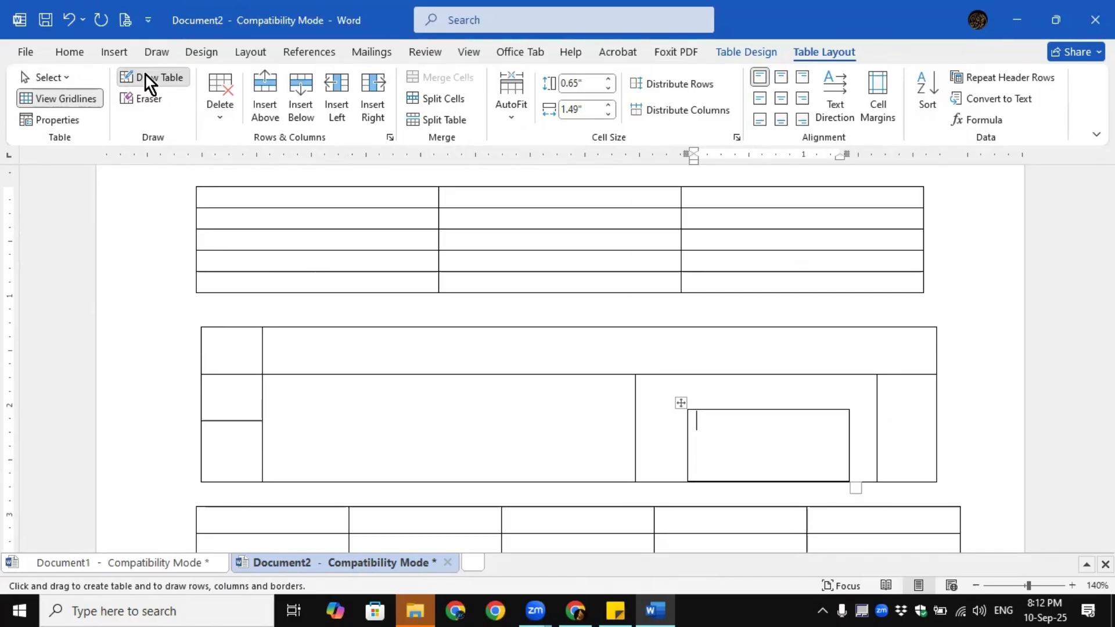
{"action": "left_click_drag", "start_coordinate": [678, 402], "coordinate": [545, 328]}
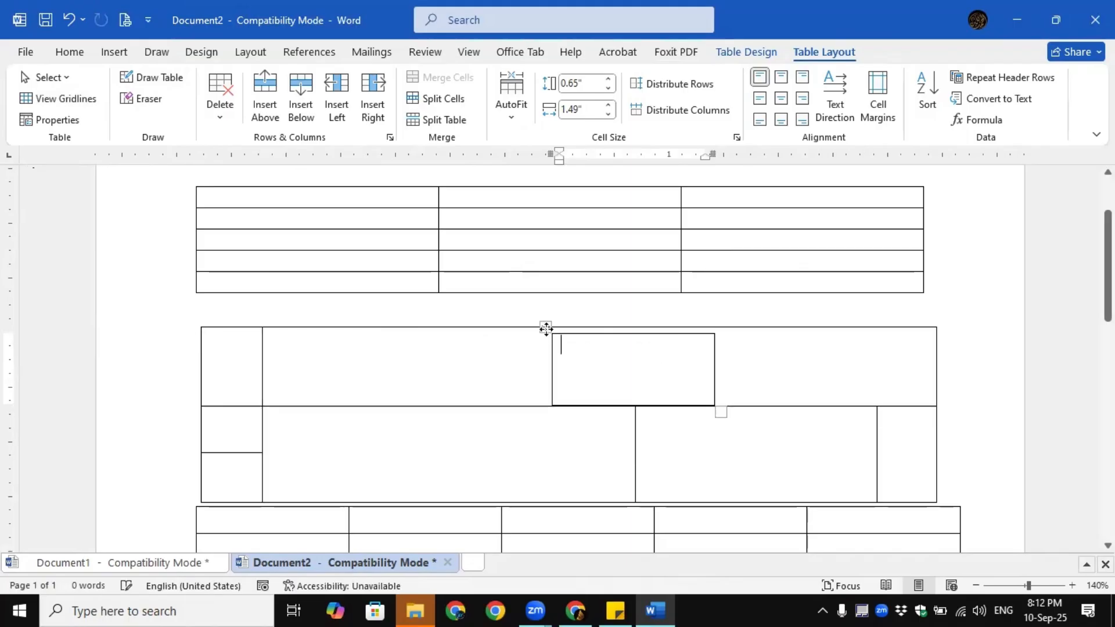
{"action": "key", "text": "ctrl+z"}
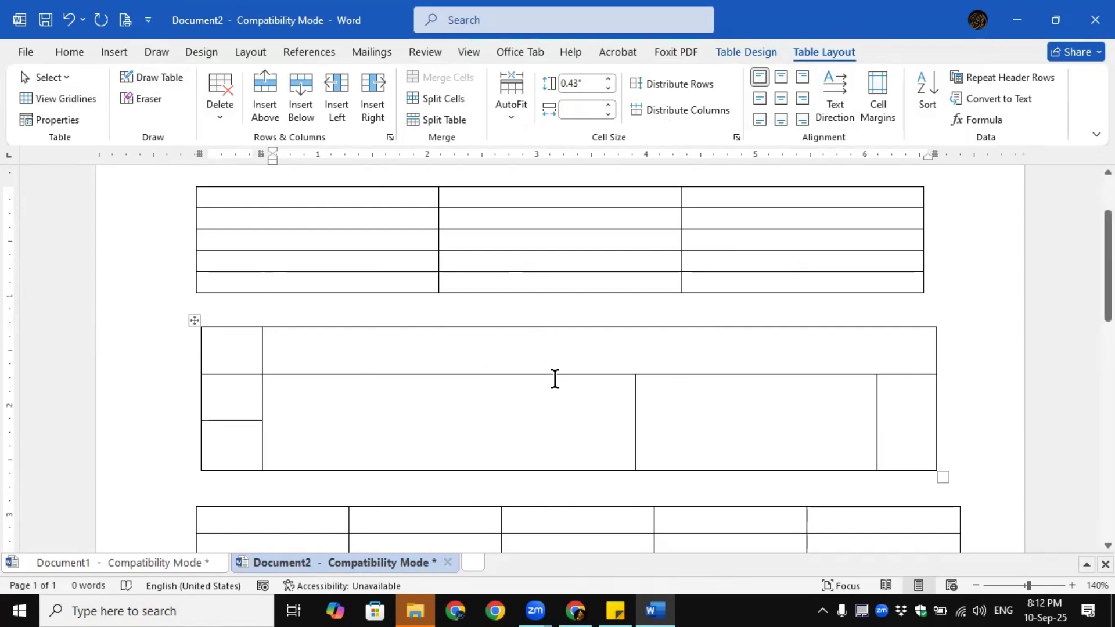
Select the whole drawn table and examine the design and layout options offered for it
{"action": "left_click", "coordinate": [326, 314]}
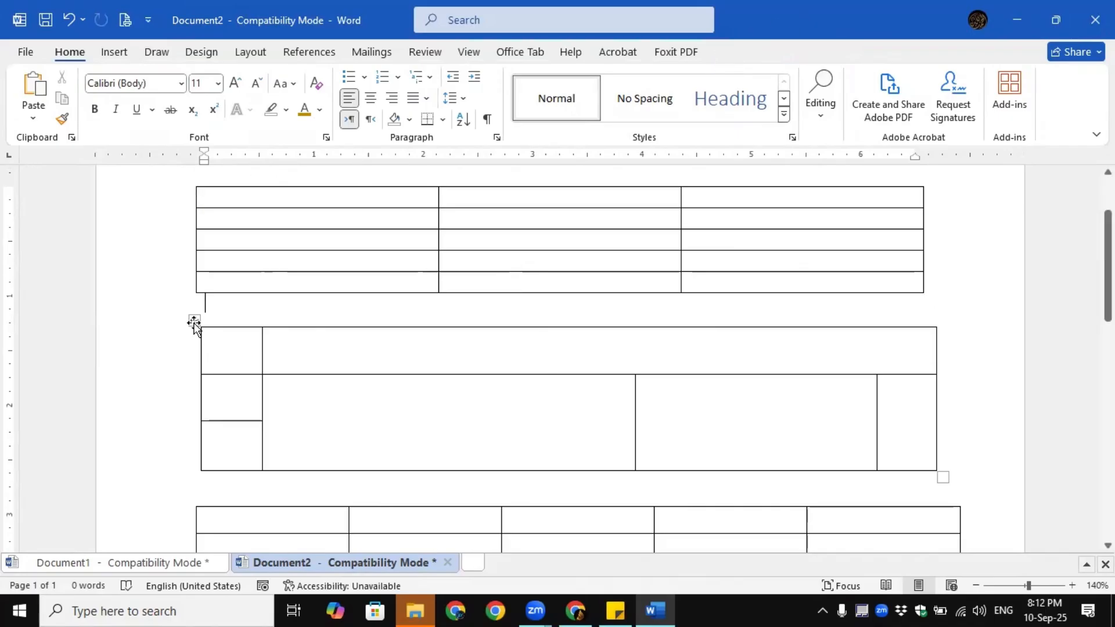
{"action": "left_click", "coordinate": [194, 323]}
{"action": "left_click", "coordinate": [752, 52]}
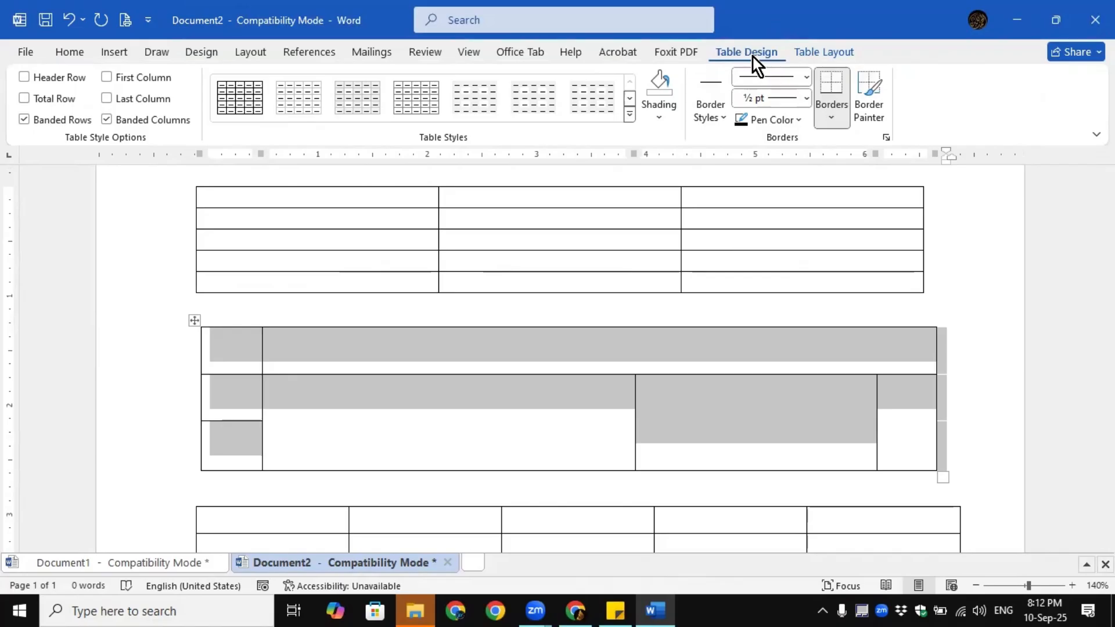
{"action": "left_click", "coordinate": [819, 53]}
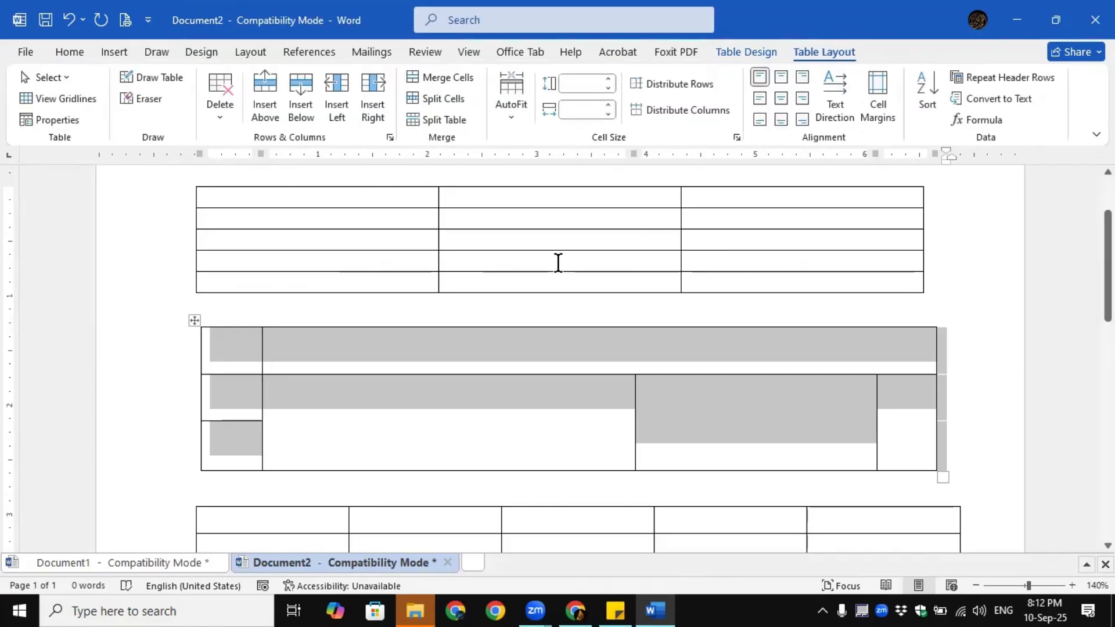
{"action": "left_click", "coordinate": [511, 350]}
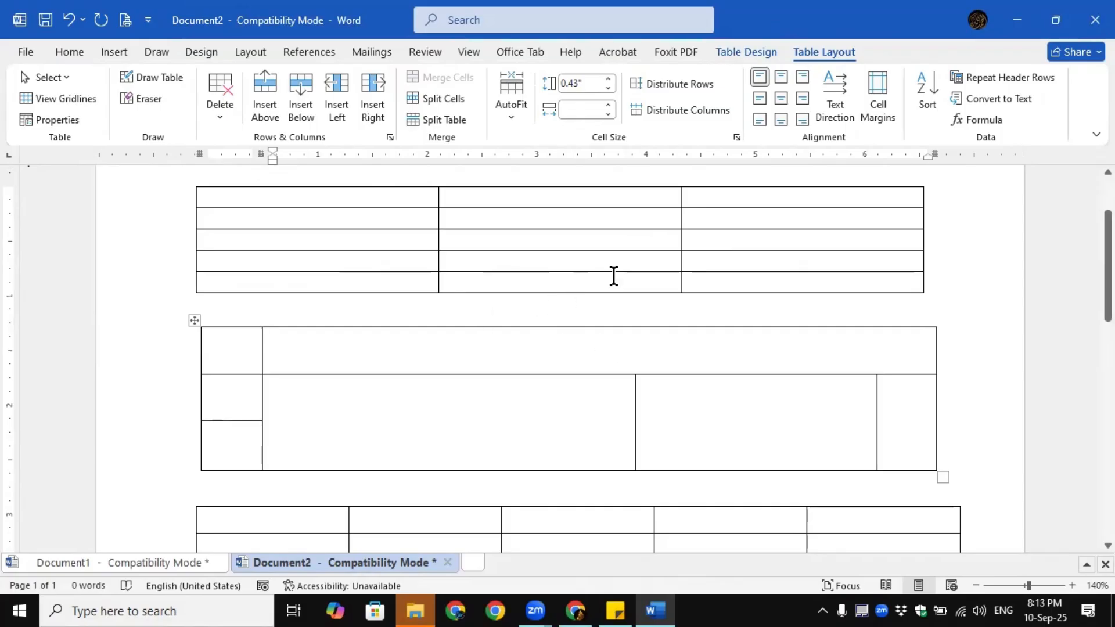
{"action": "left_click", "coordinate": [195, 321]}
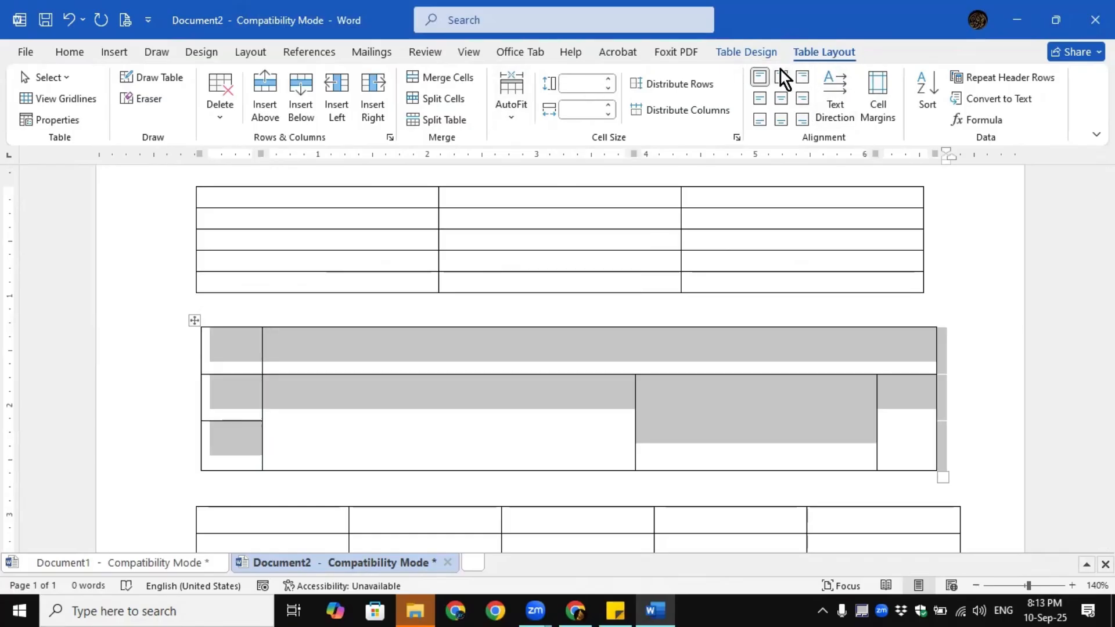
{"action": "left_click", "coordinate": [747, 50]}
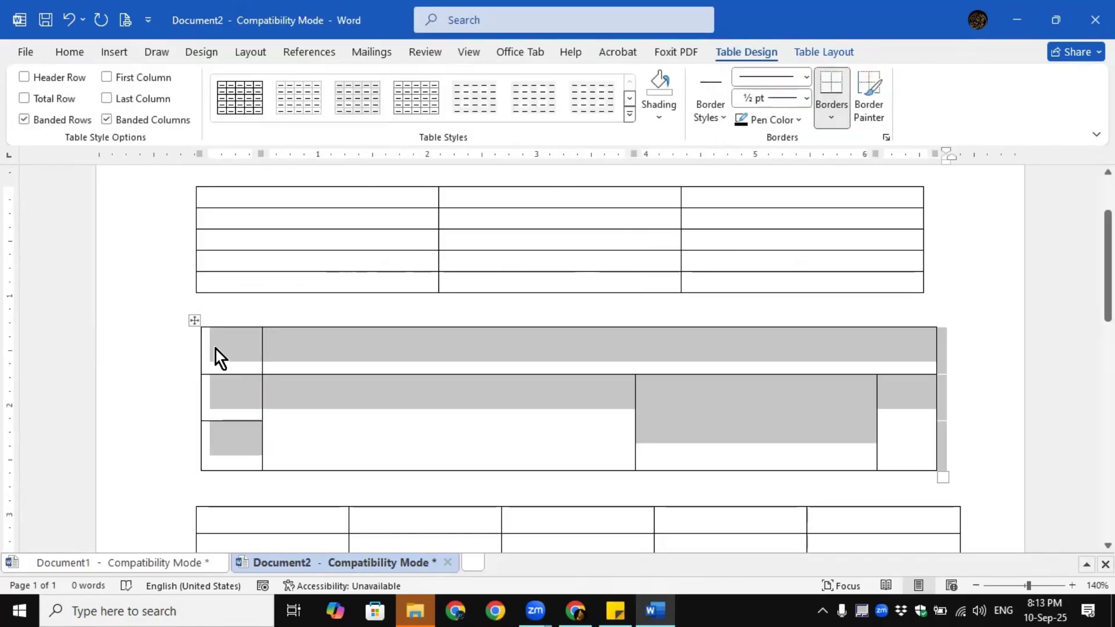
Delete the entire freehand-drawn table between the two grid tables
{"action": "left_click", "coordinate": [192, 321]}
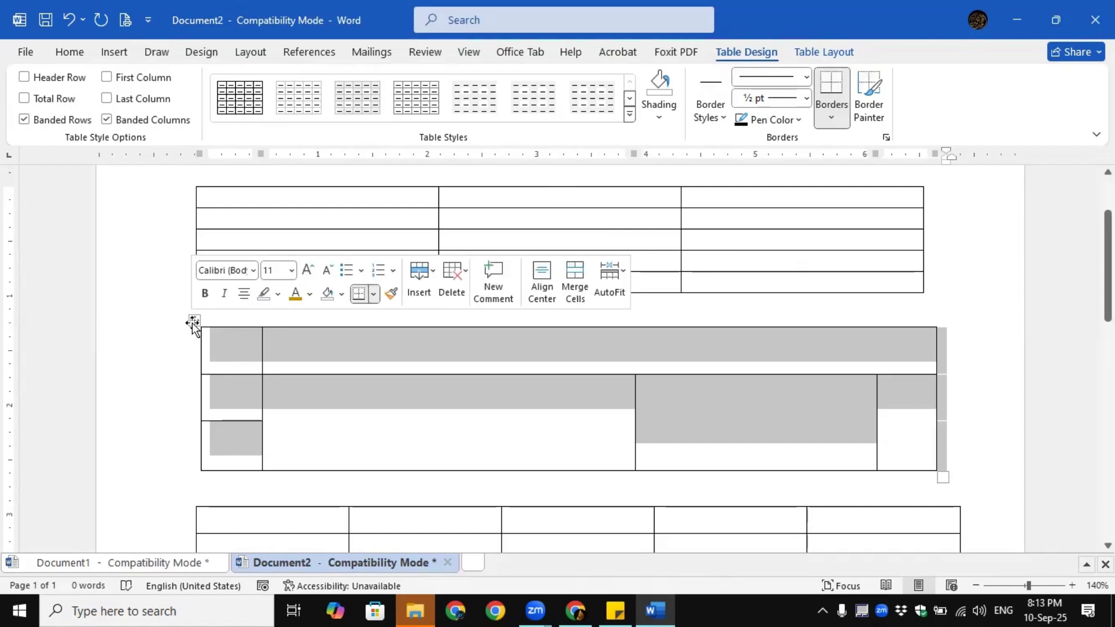
{"action": "left_click", "coordinate": [830, 54]}
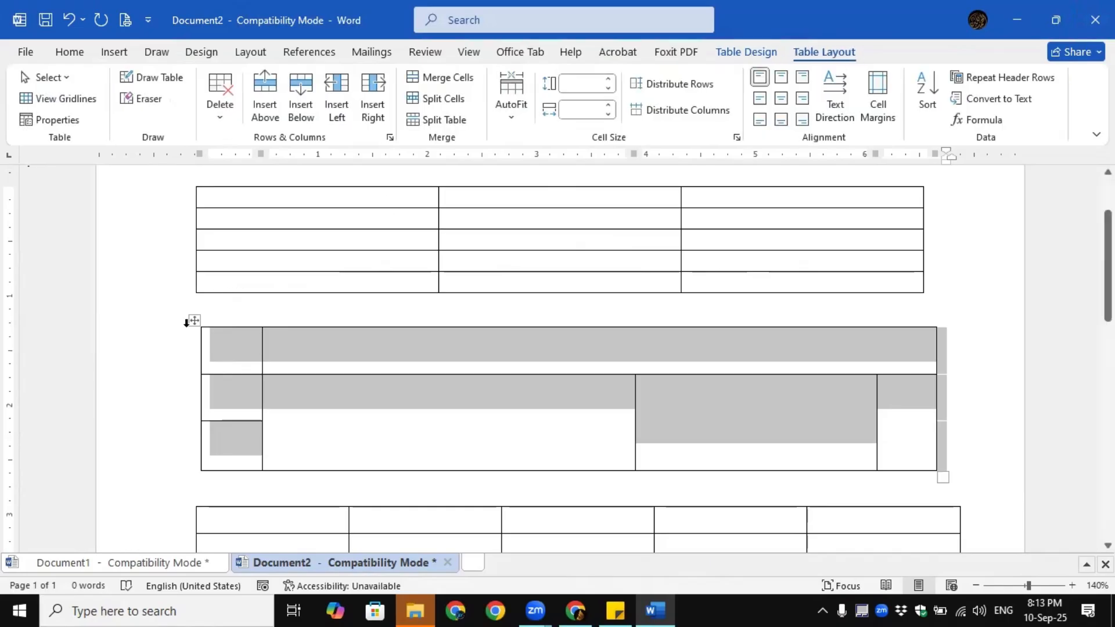
{"action": "left_click", "coordinate": [225, 121]}
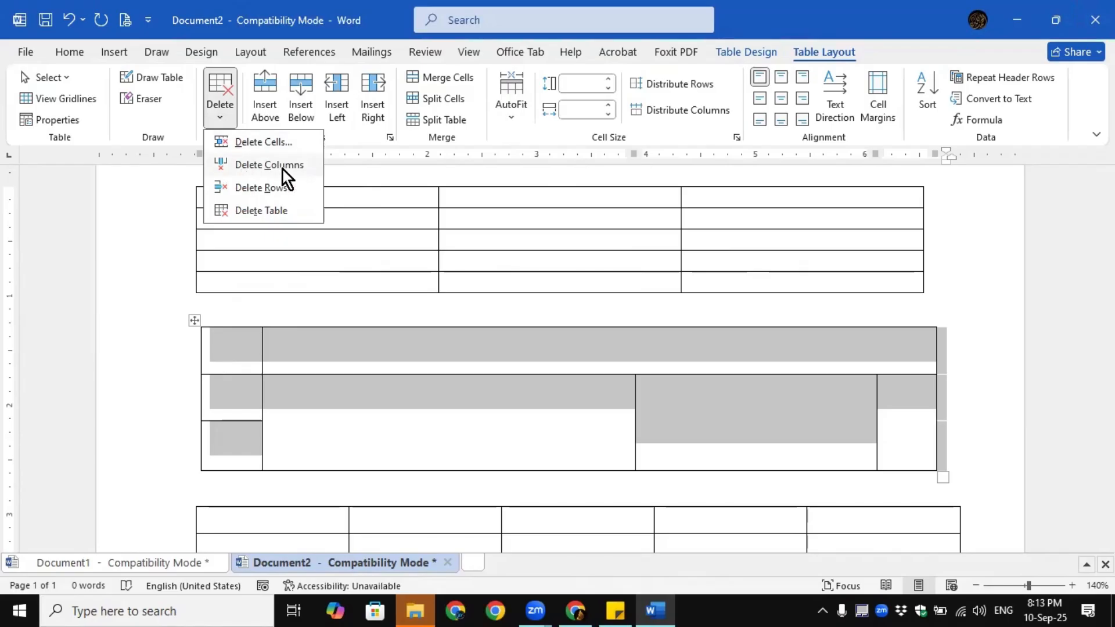
{"action": "left_click", "coordinate": [252, 210]}
Apply the light-blue grid style with solid header row and first column to the three-column table, and recolour it with the matching orange variant
{"action": "scroll", "coordinate": [396, 292], "scroll_direction": "up", "scroll_amount": 2}
{"action": "left_click", "coordinate": [307, 301]}
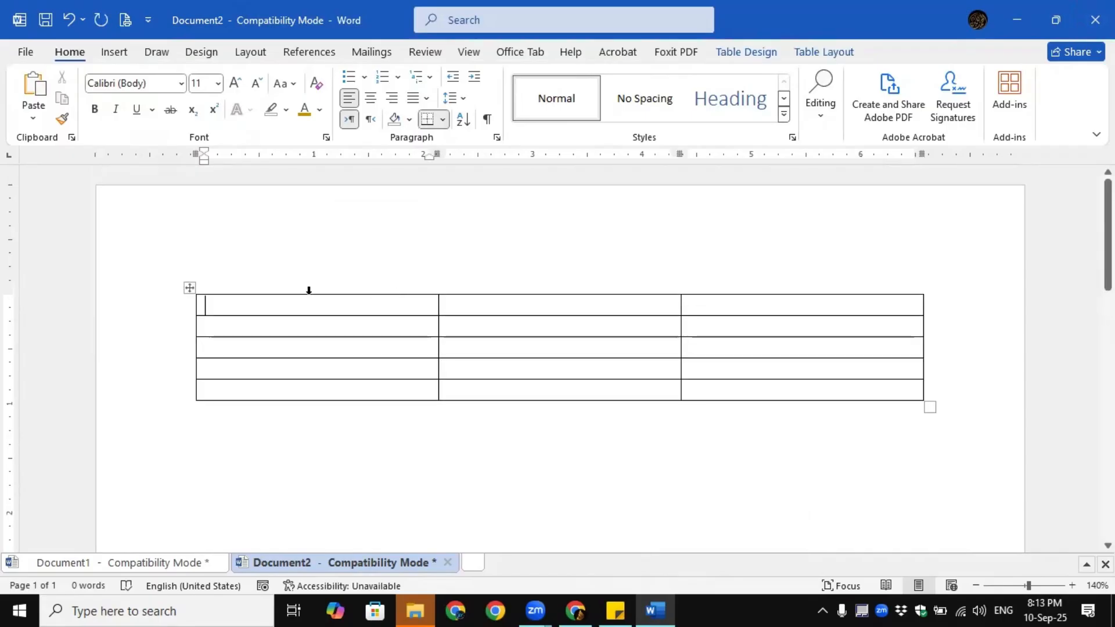
{"action": "left_click", "coordinate": [827, 54]}
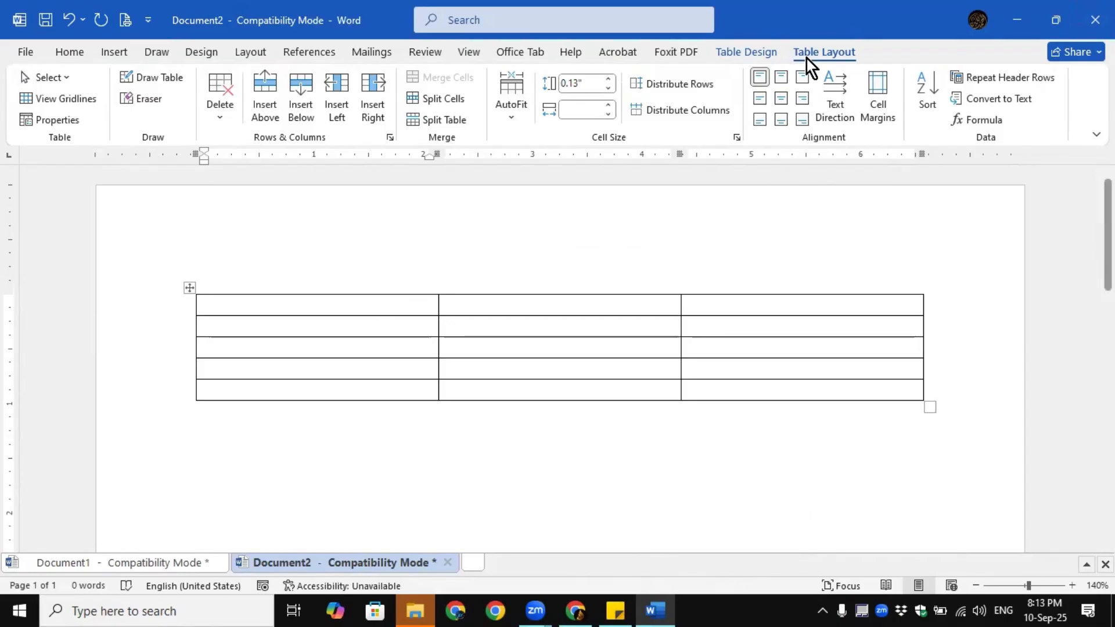
{"action": "left_click", "coordinate": [741, 56]}
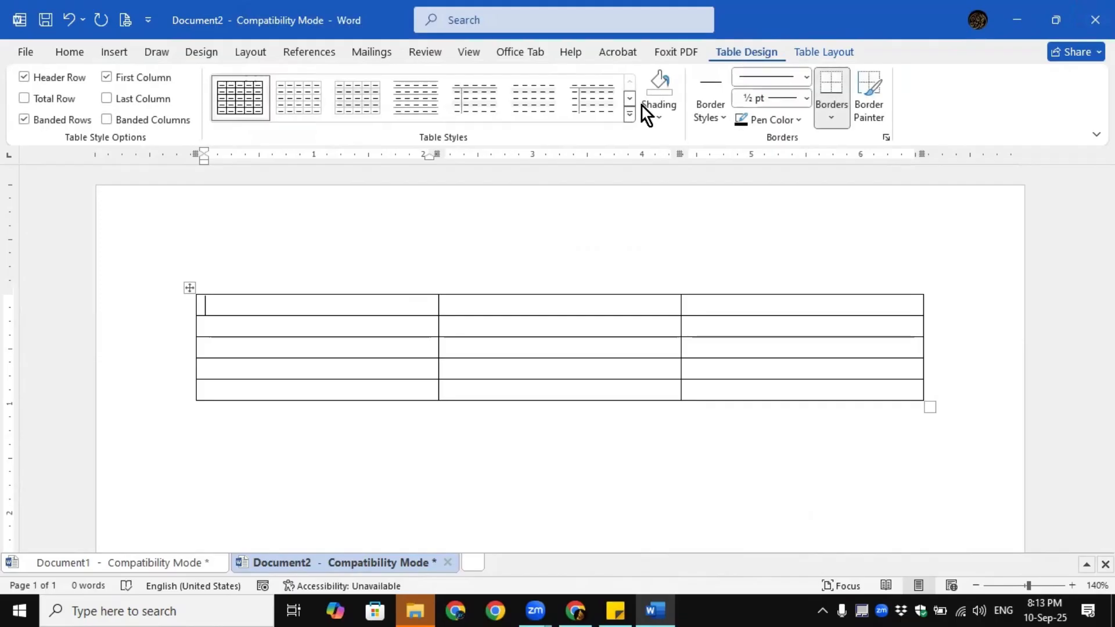
{"action": "left_click", "coordinate": [190, 287]}
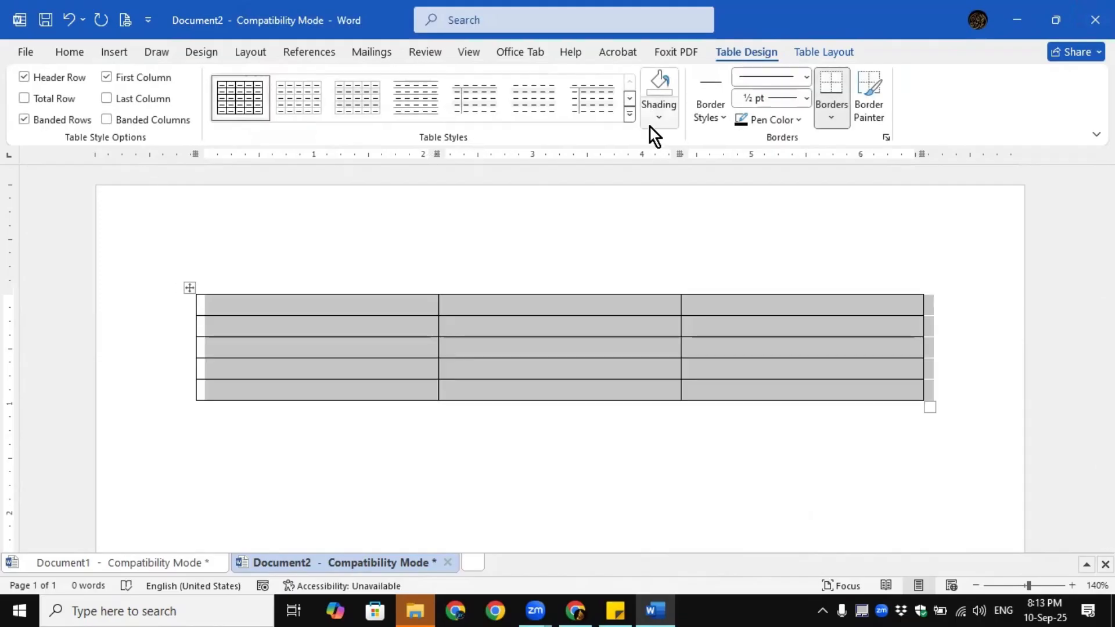
{"action": "left_click", "coordinate": [629, 114]}
{"action": "scroll", "coordinate": [629, 302], "scroll_direction": "down", "scroll_amount": 5}
{"action": "scroll", "coordinate": [642, 343], "scroll_direction": "up", "scroll_amount": 3}
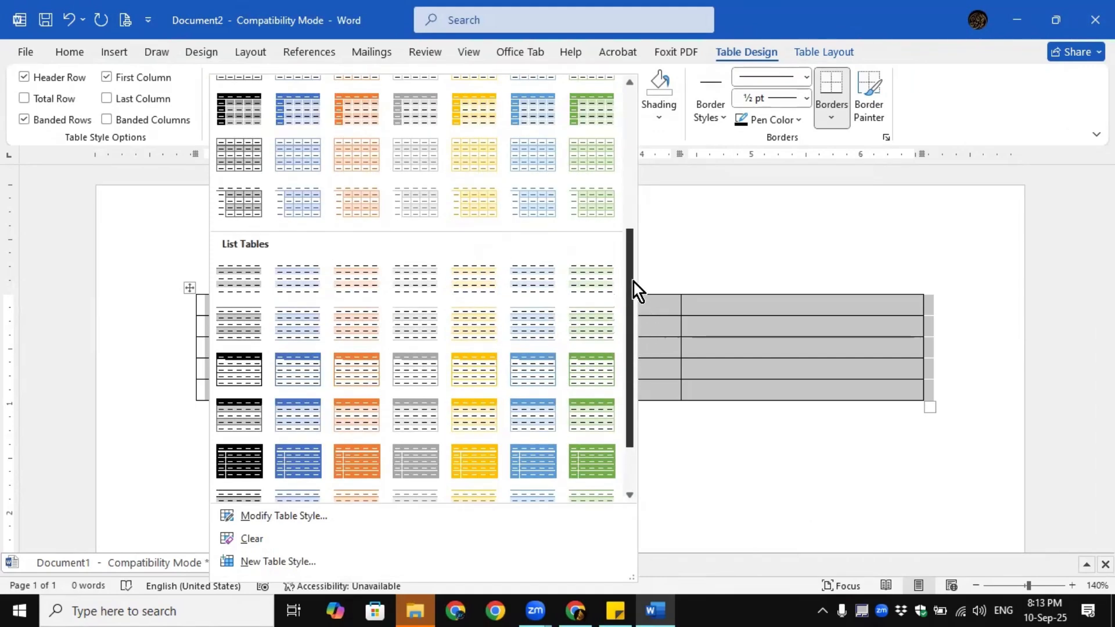
{"action": "scroll", "coordinate": [627, 222], "scroll_direction": "up", "scroll_amount": 1}
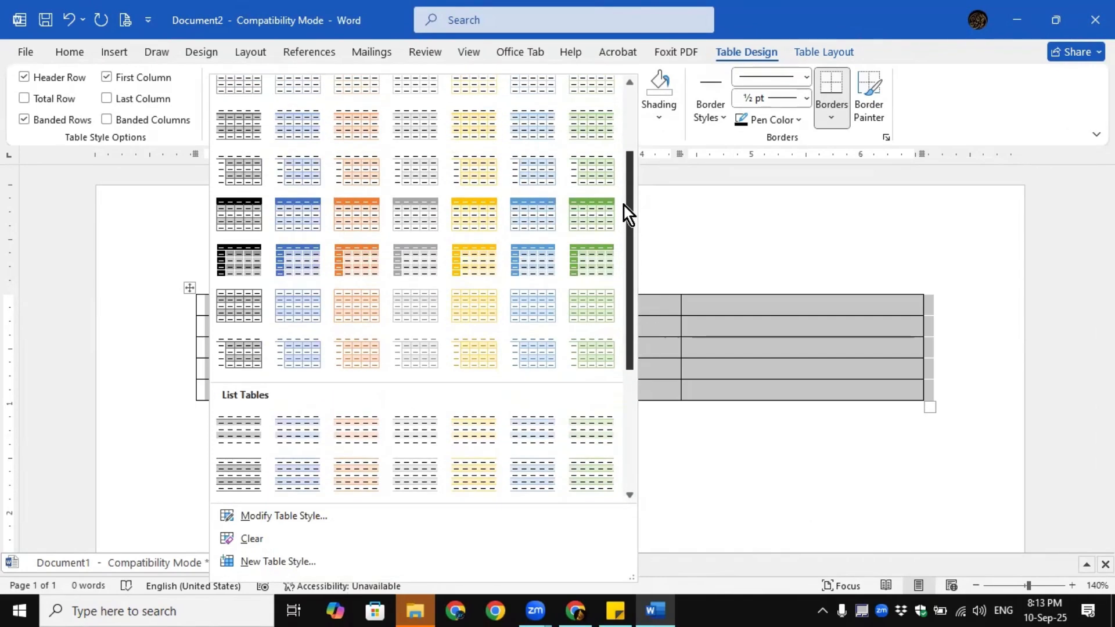
{"action": "left_click", "coordinate": [527, 266]}
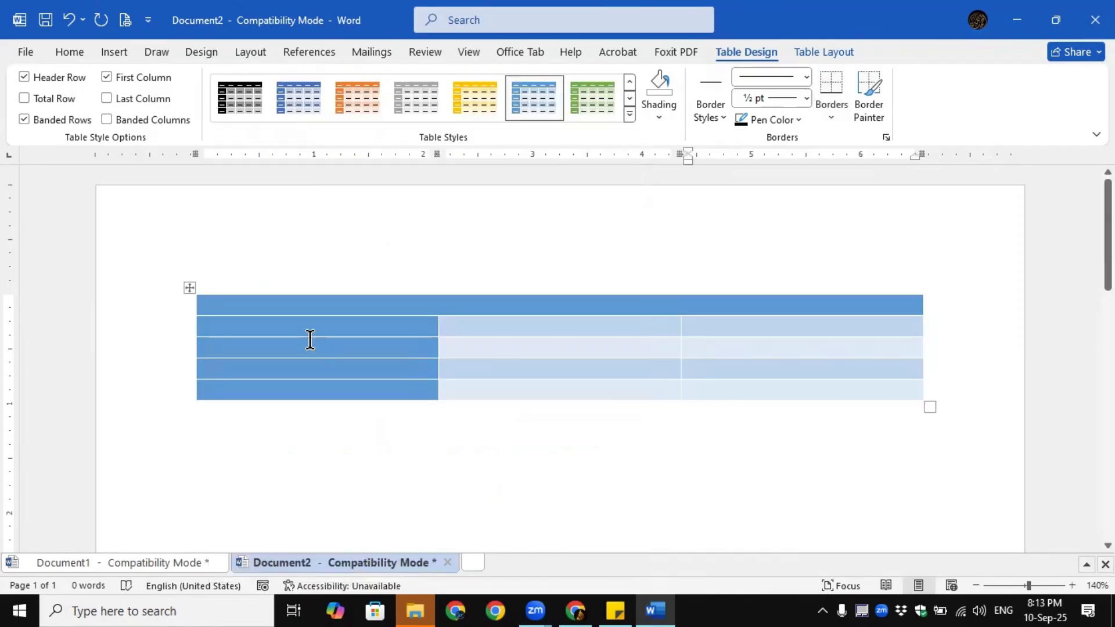
{"action": "left_click", "coordinate": [358, 98]}
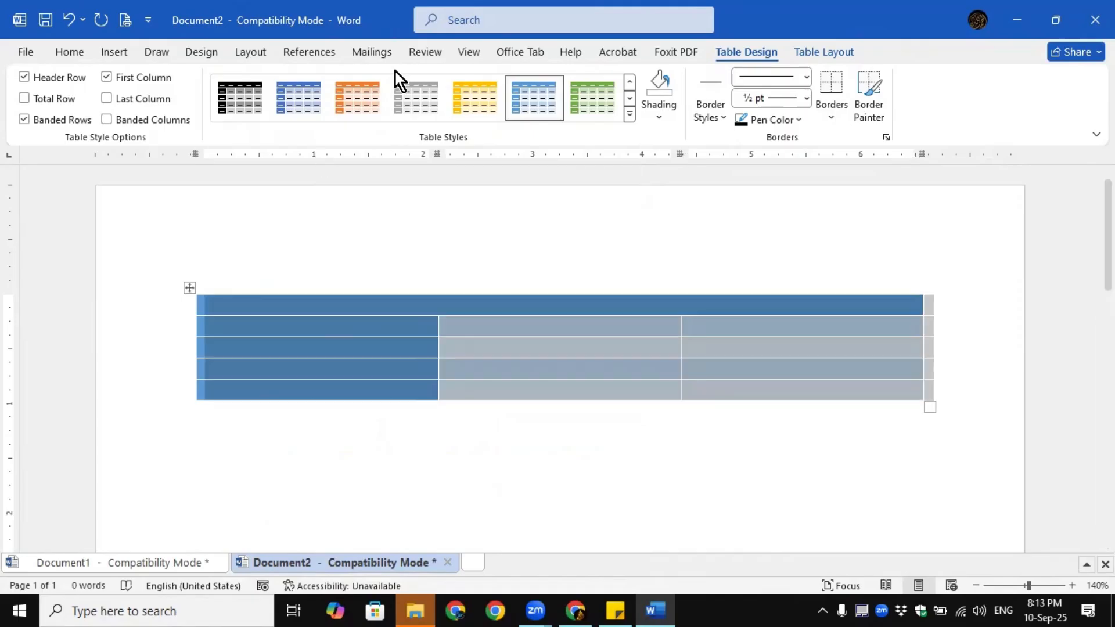
{"action": "left_click", "coordinate": [506, 406]}
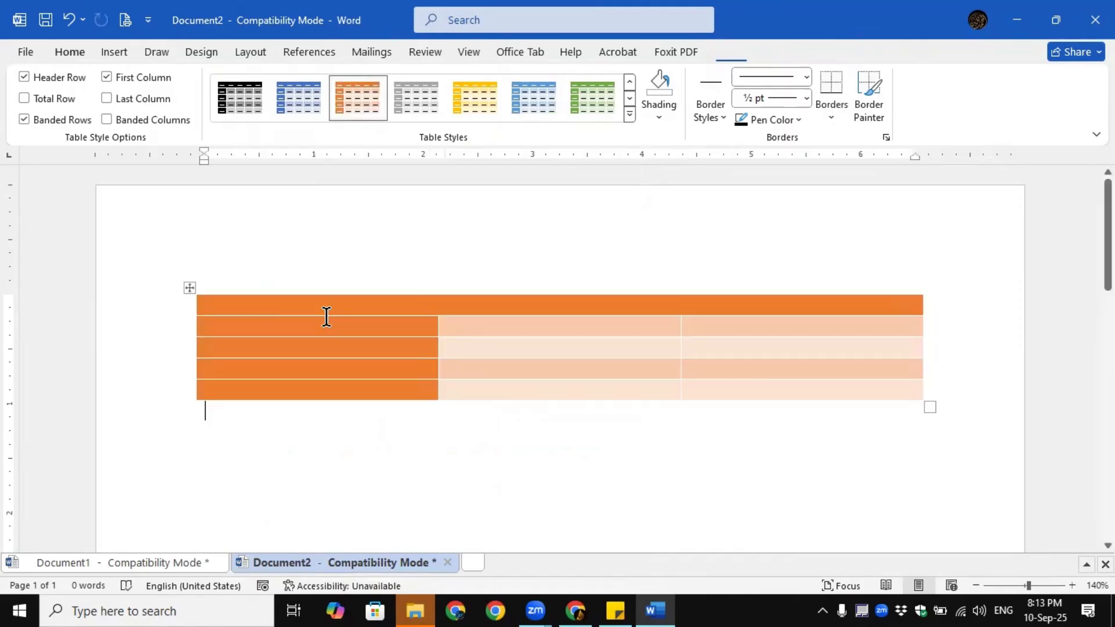
Restore the whole three-column table to the plain black grid style
{"action": "left_click", "coordinate": [189, 287]}
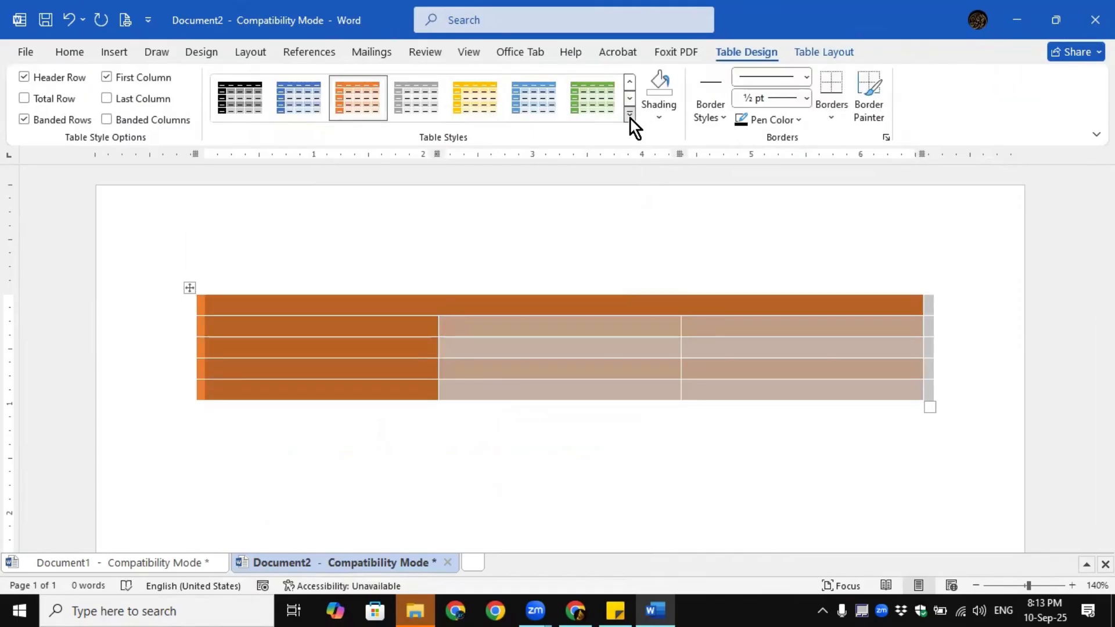
{"action": "left_click", "coordinate": [630, 116]}
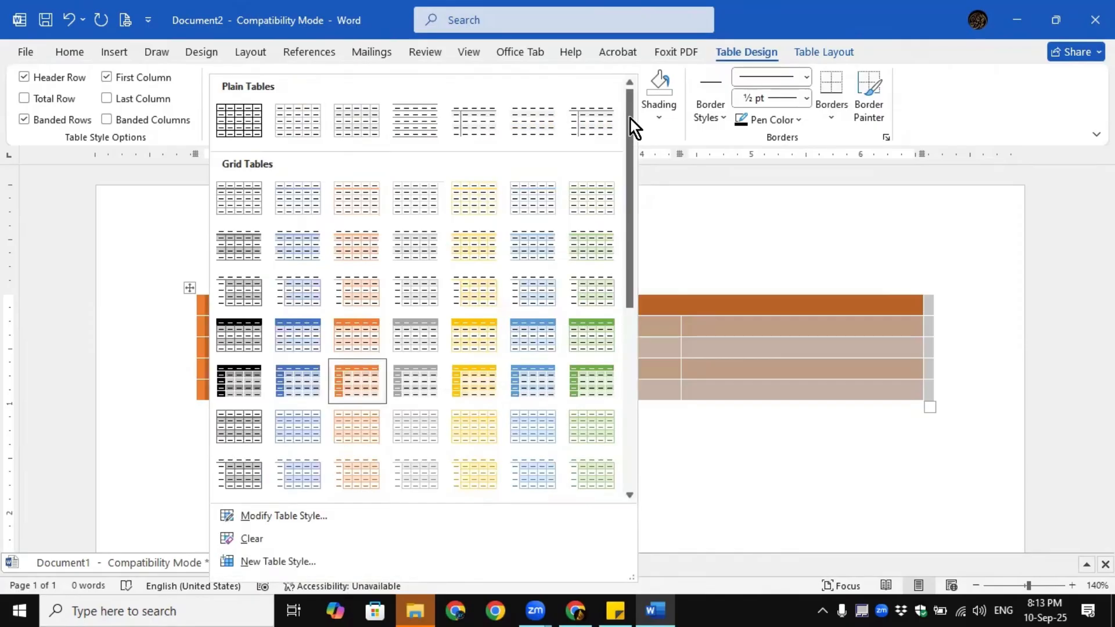
{"action": "left_click", "coordinate": [231, 127]}
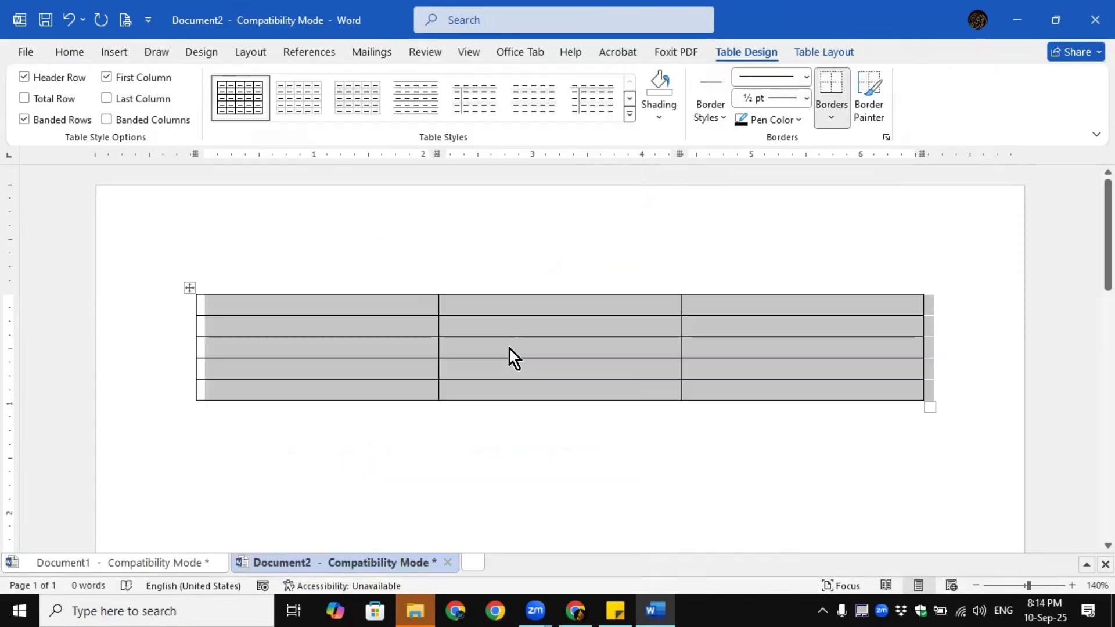
Shade the three header-row cells of the table in light grey
{"action": "left_click", "coordinate": [305, 312]}
{"action": "left_click_drag", "start_coordinate": [342, 300], "coordinate": [864, 310]}
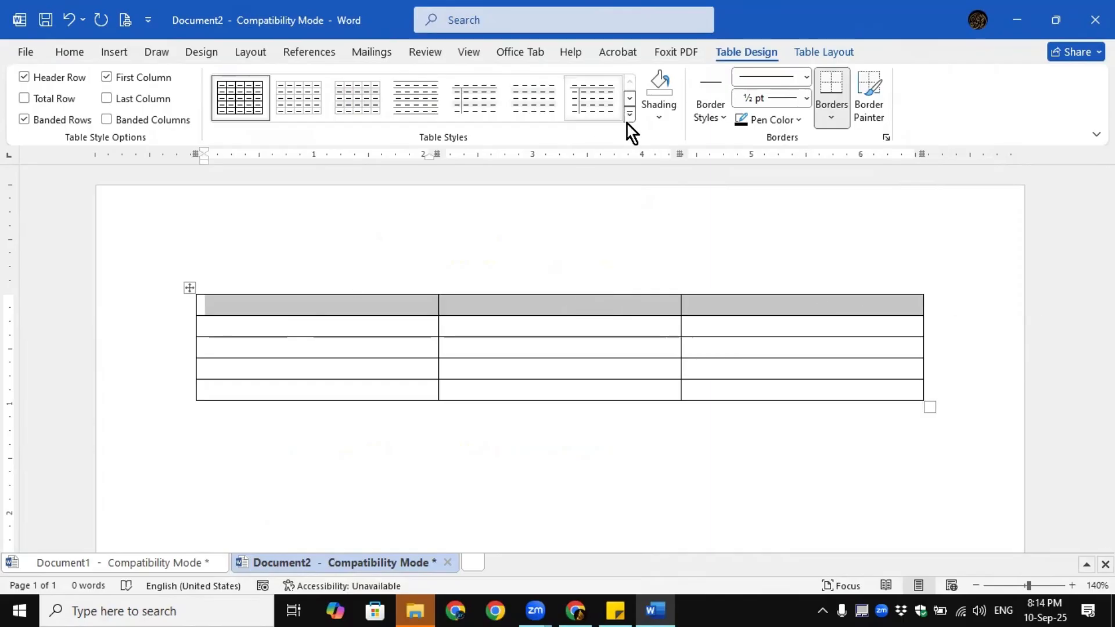
{"action": "left_click", "coordinate": [657, 121]}
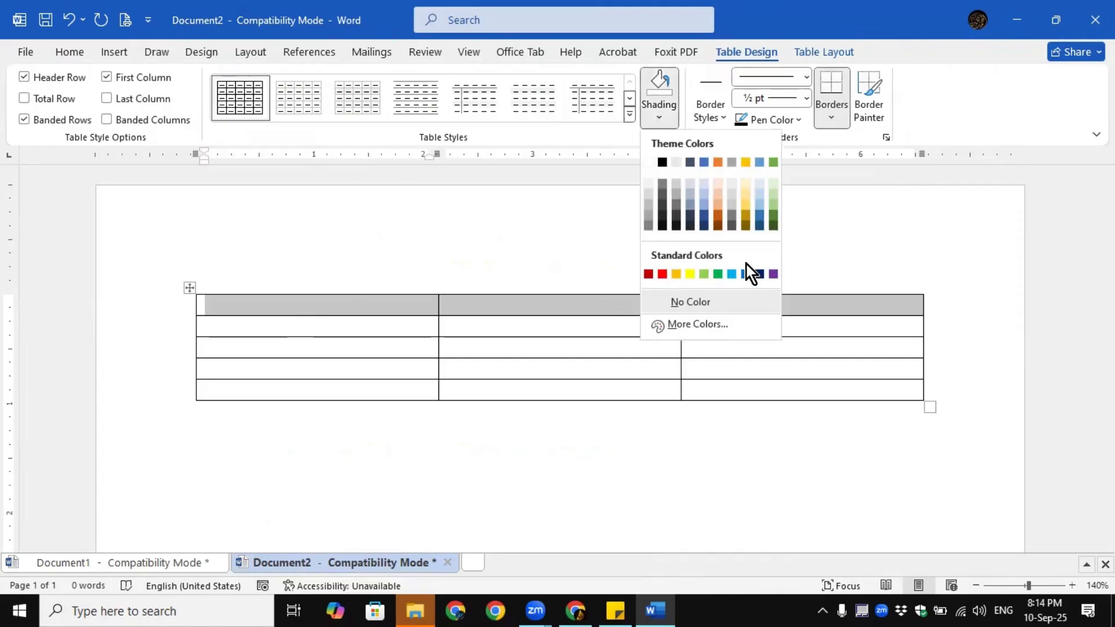
{"action": "left_click", "coordinate": [732, 208]}
{"action": "left_click", "coordinate": [615, 340]}
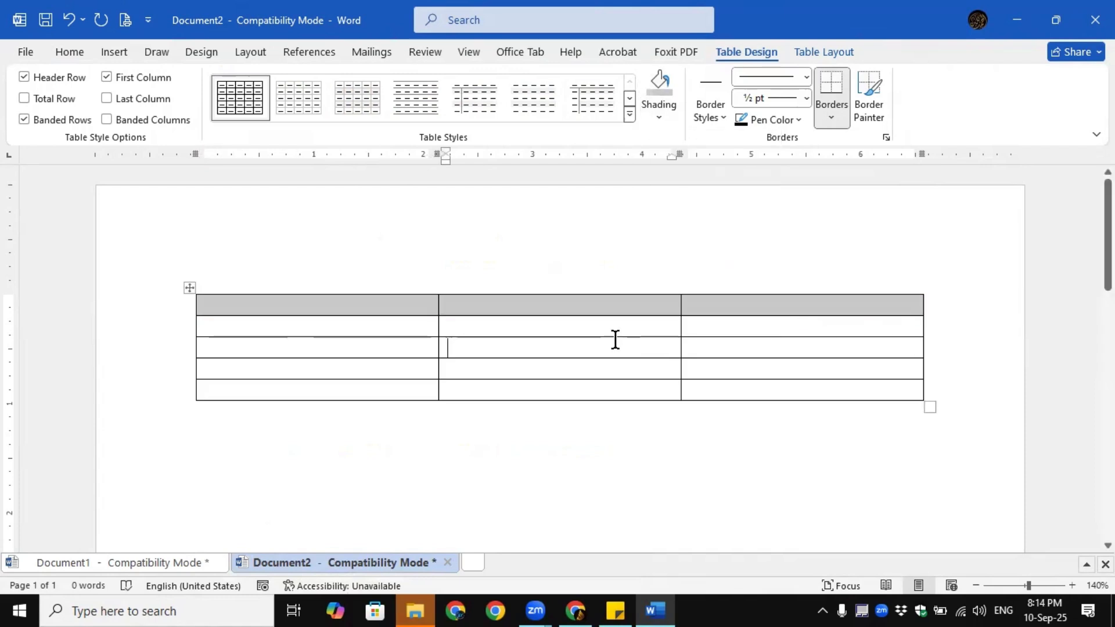
{"action": "left_click", "coordinate": [576, 309]}
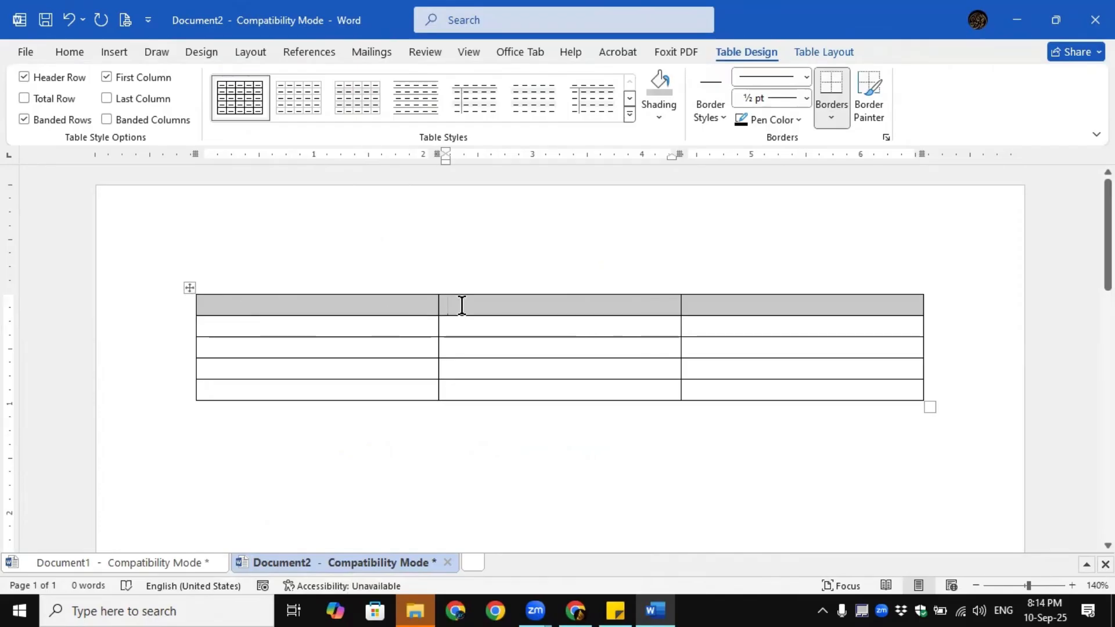
{"action": "scroll", "coordinate": [493, 289], "scroll_direction": "up", "scroll_amount": 3, "text": "ctrl"}
{"action": "left_click_drag", "start_coordinate": [217, 303], "coordinate": [913, 311]}
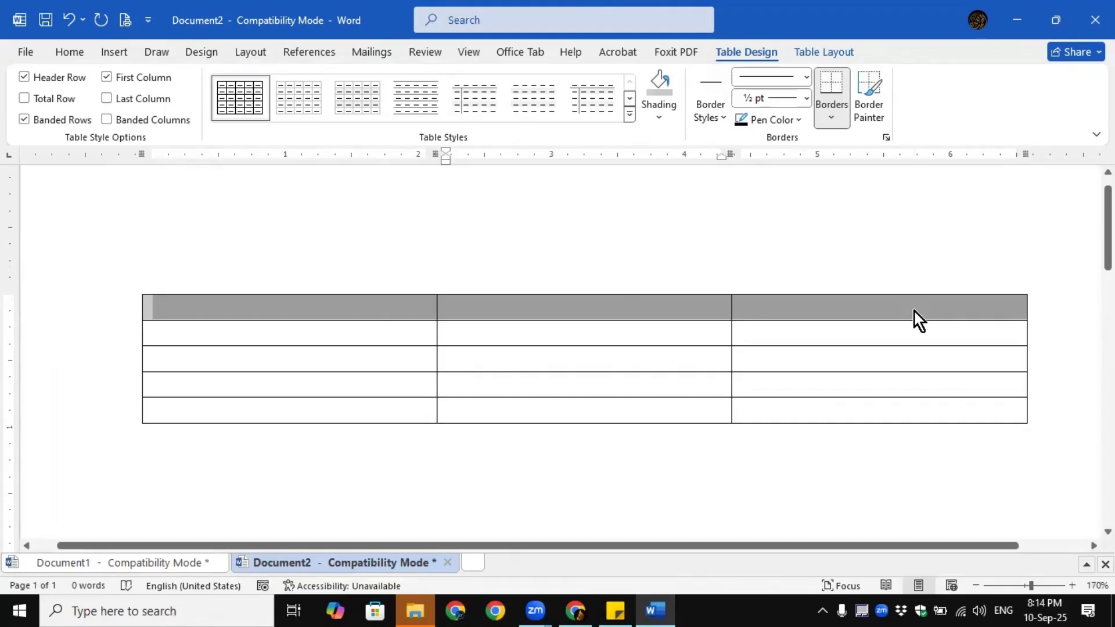
{"action": "left_click", "coordinate": [914, 311]}
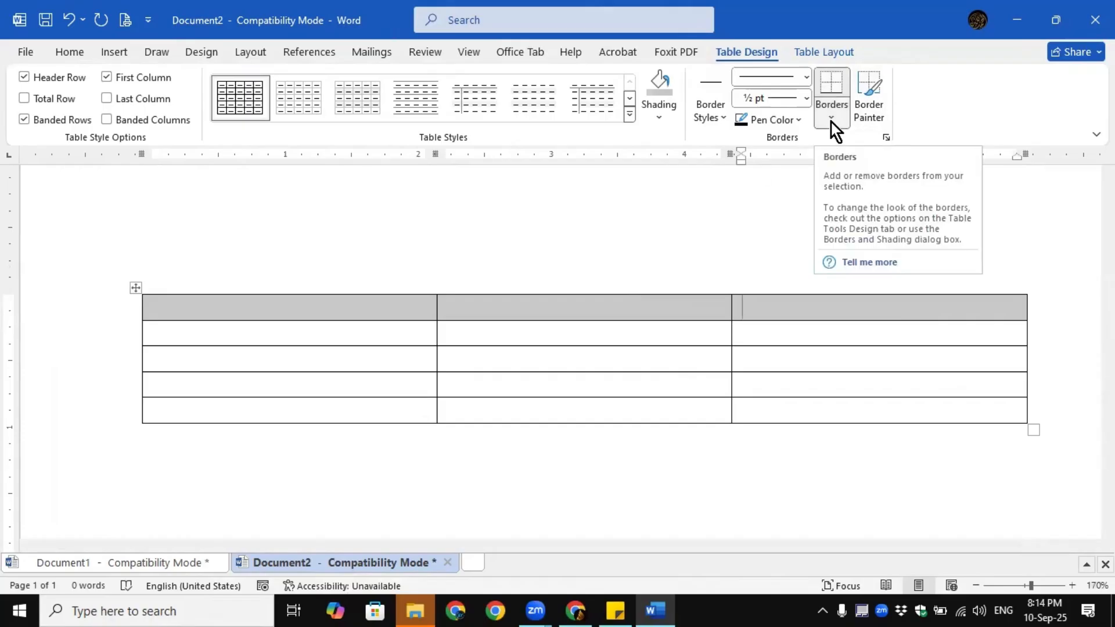
{"action": "left_click", "coordinate": [448, 443]}
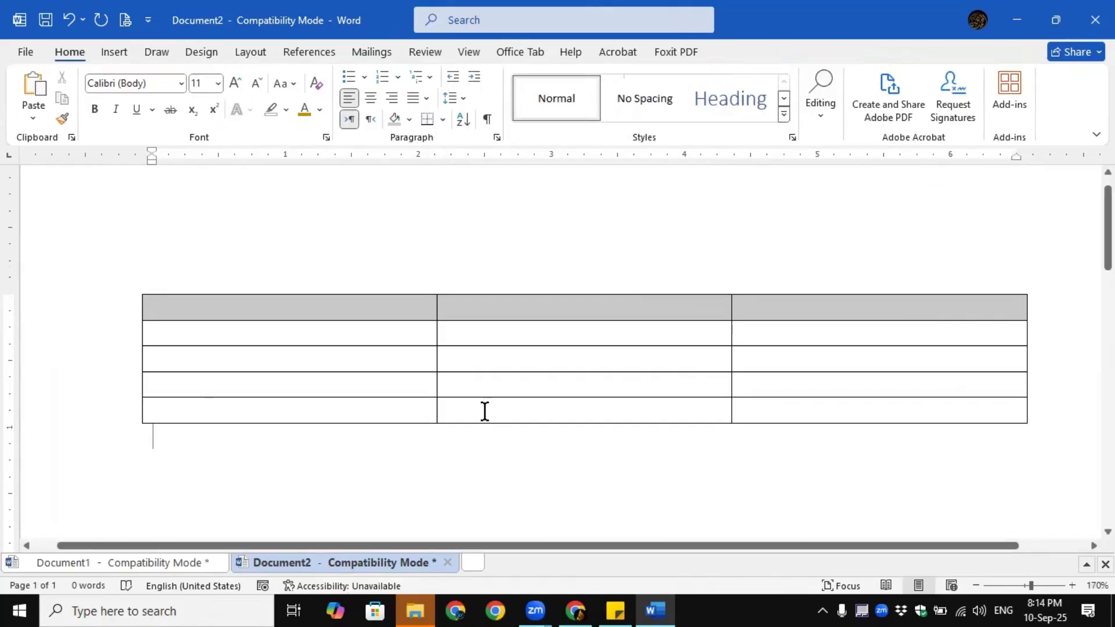
Select the whole table and examine the border types and pen colours available for it
{"action": "left_click", "coordinate": [130, 279]}
{"action": "left_click", "coordinate": [135, 287]}
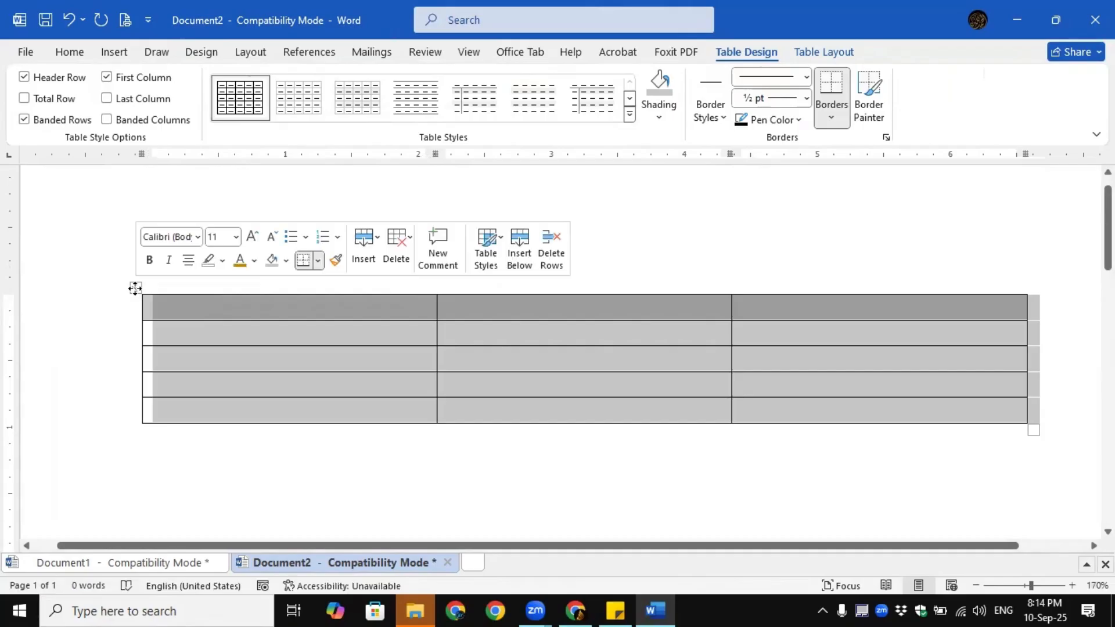
{"action": "left_click", "coordinate": [837, 121]}
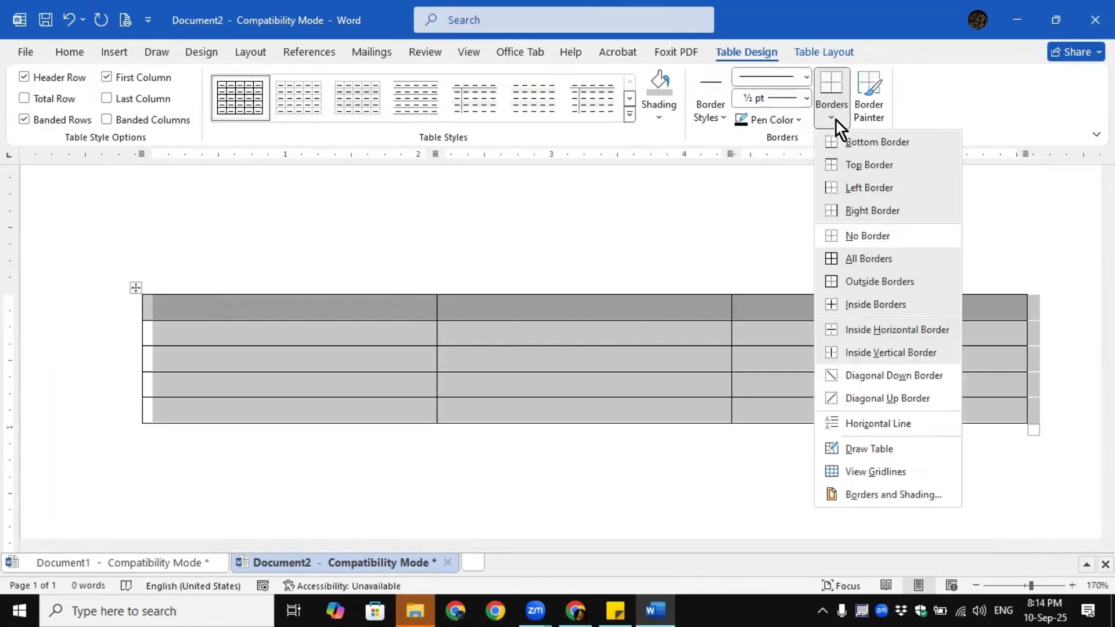
{"action": "left_click", "coordinate": [698, 92]}
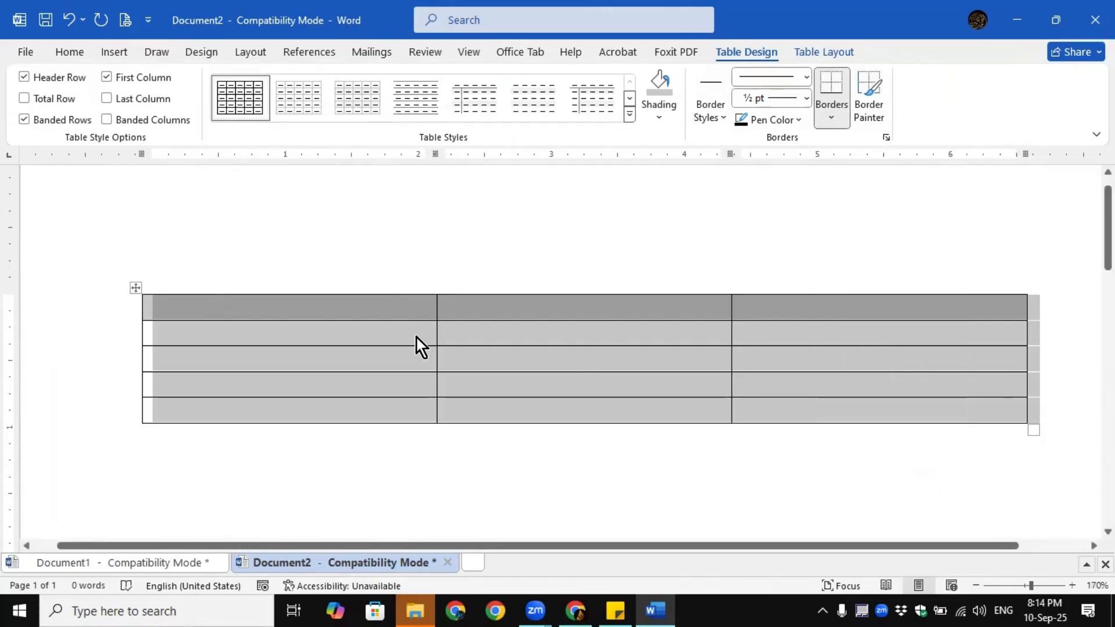
{"action": "left_click", "coordinate": [222, 327]}
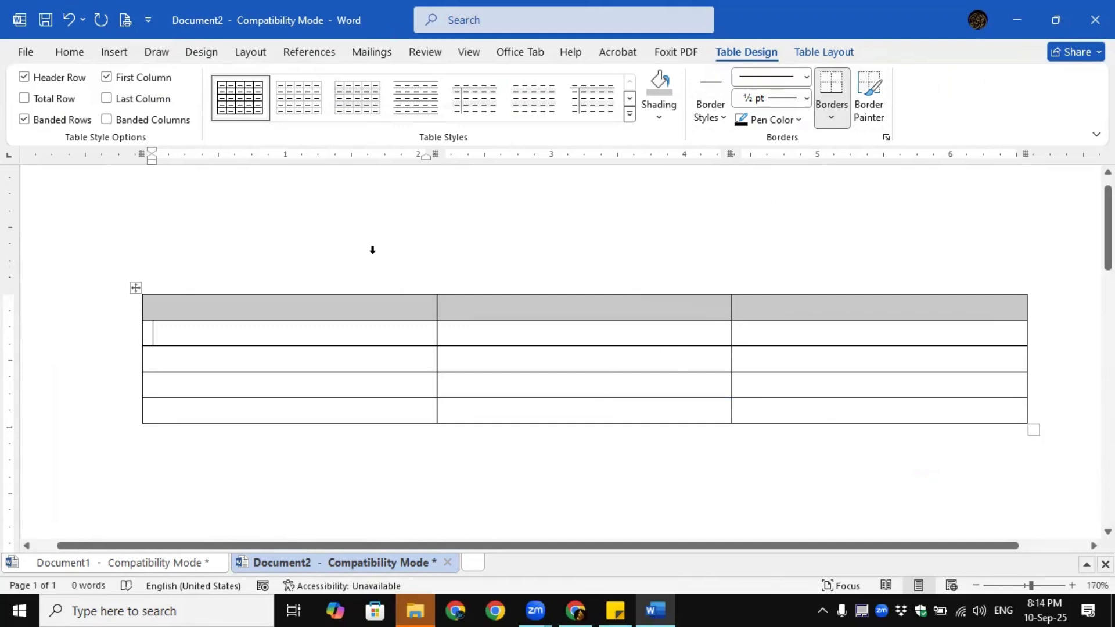
{"action": "left_click", "coordinate": [136, 288]}
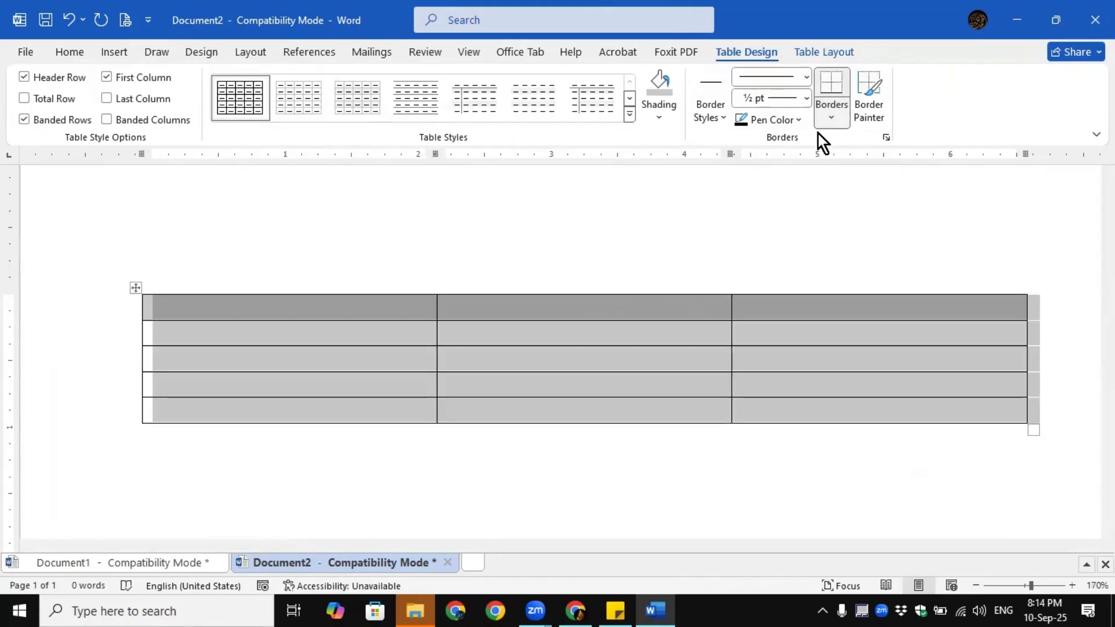
{"action": "left_click", "coordinate": [800, 121]}
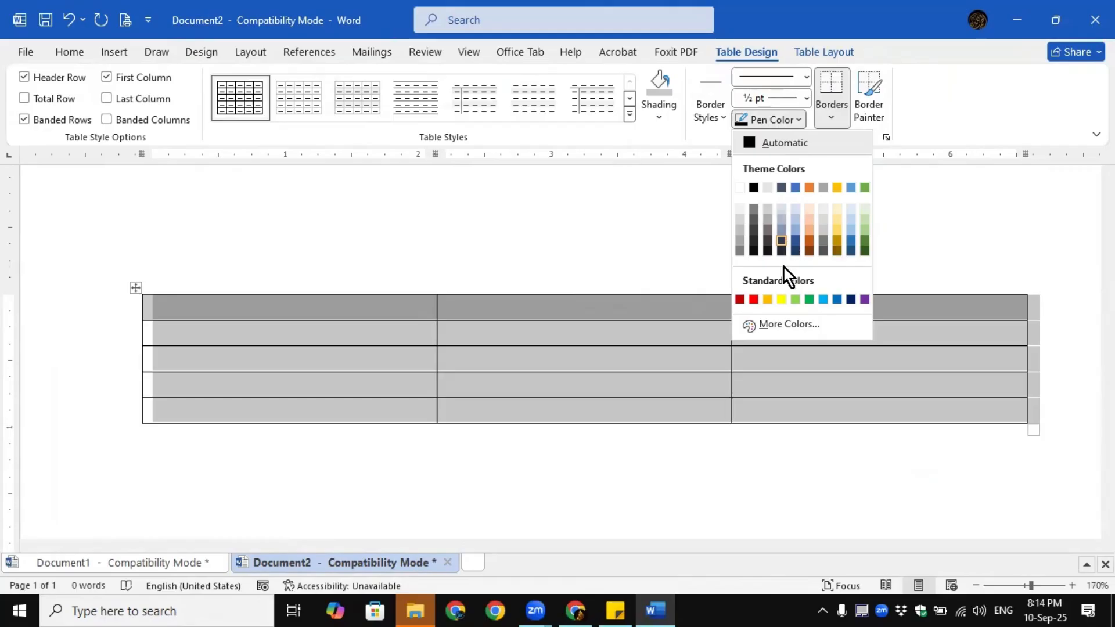
{"action": "left_click", "coordinate": [924, 122]}
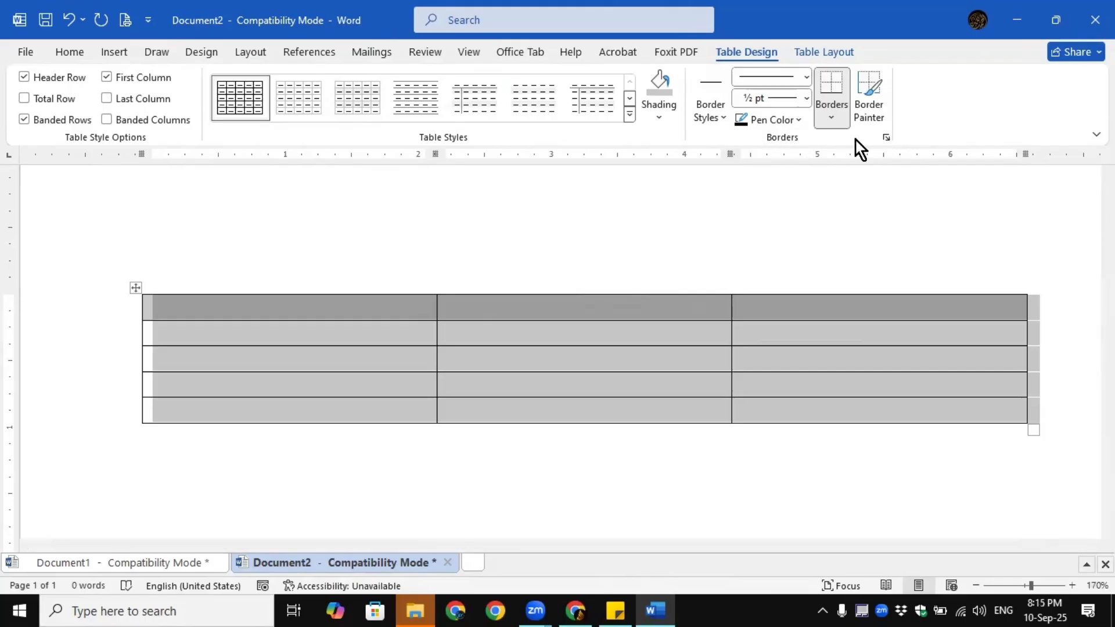
Open the Borders and Shading settings for the whole table and choose All borders with the dash-dot-dot line style
{"action": "left_click", "coordinate": [887, 138]}
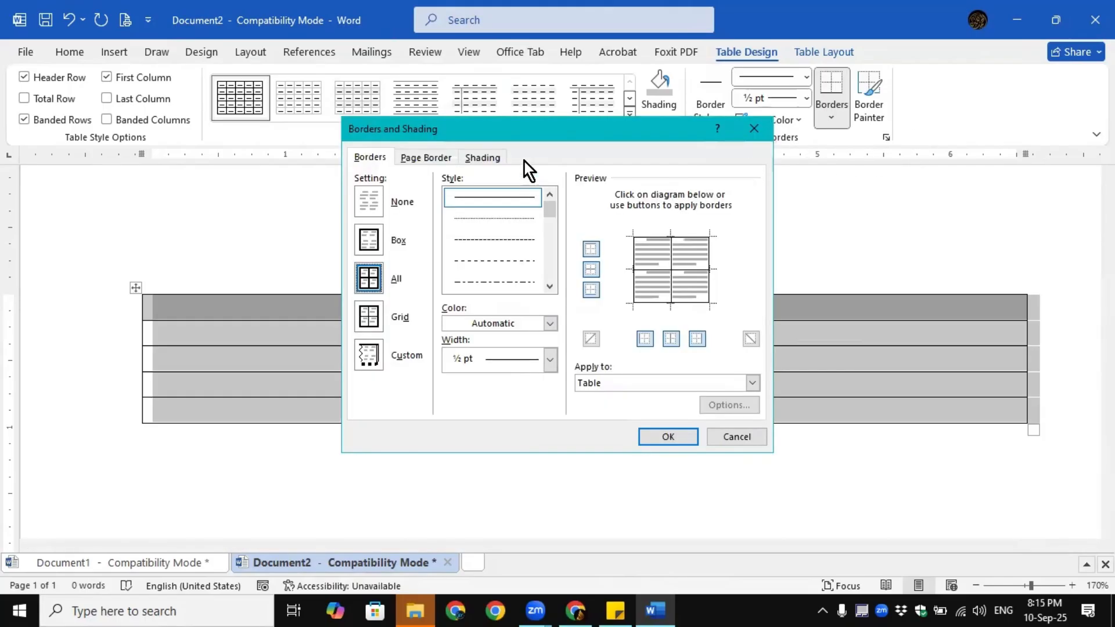
{"action": "left_click_drag", "start_coordinate": [523, 135], "coordinate": [605, 191]}
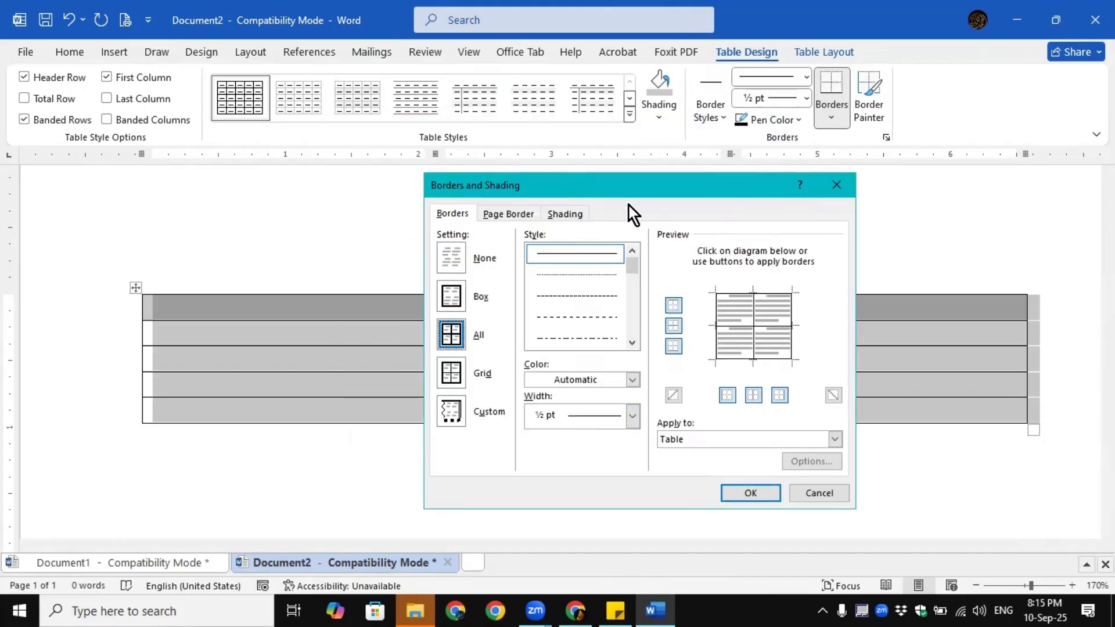
{"action": "left_click_drag", "start_coordinate": [625, 191], "coordinate": [619, 106]}
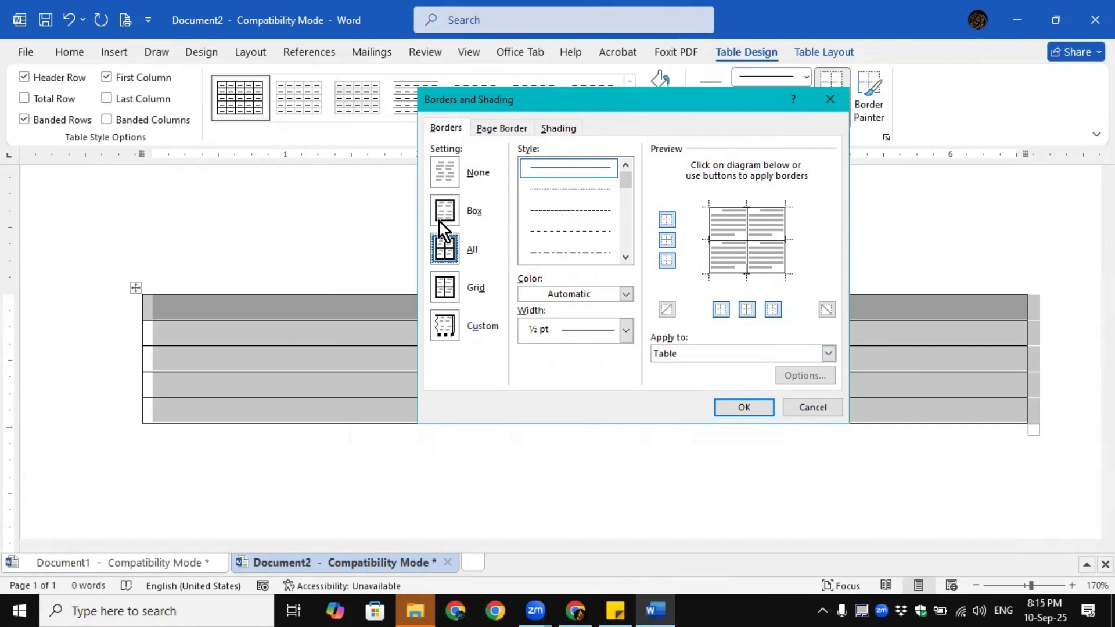
{"action": "left_click", "coordinate": [446, 173]}
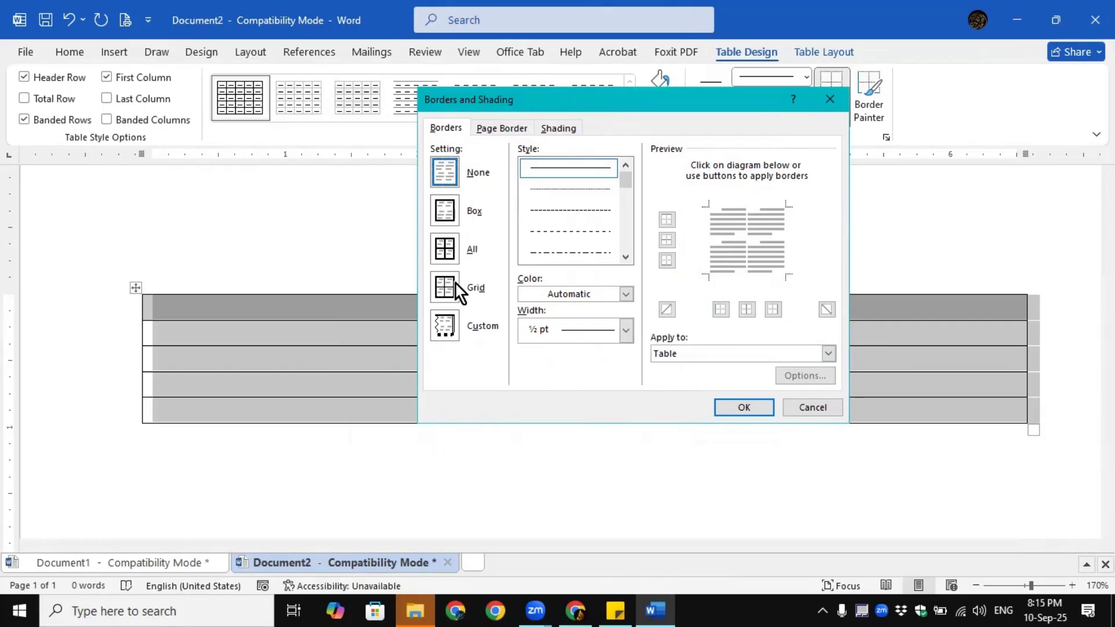
{"action": "left_click", "coordinate": [448, 252]}
{"action": "left_click", "coordinate": [627, 256]}
{"action": "left_click", "coordinate": [599, 247]}
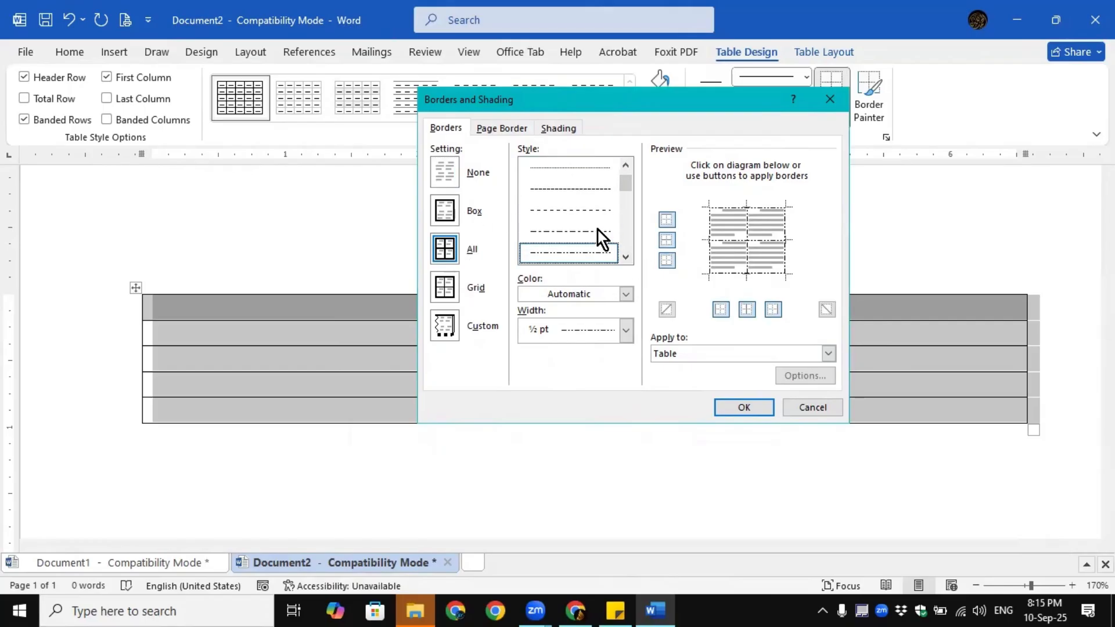
Try a 2¼ pt width and a dark green colour for the table's dash-dot-dot borders
{"action": "left_click", "coordinate": [626, 330]}
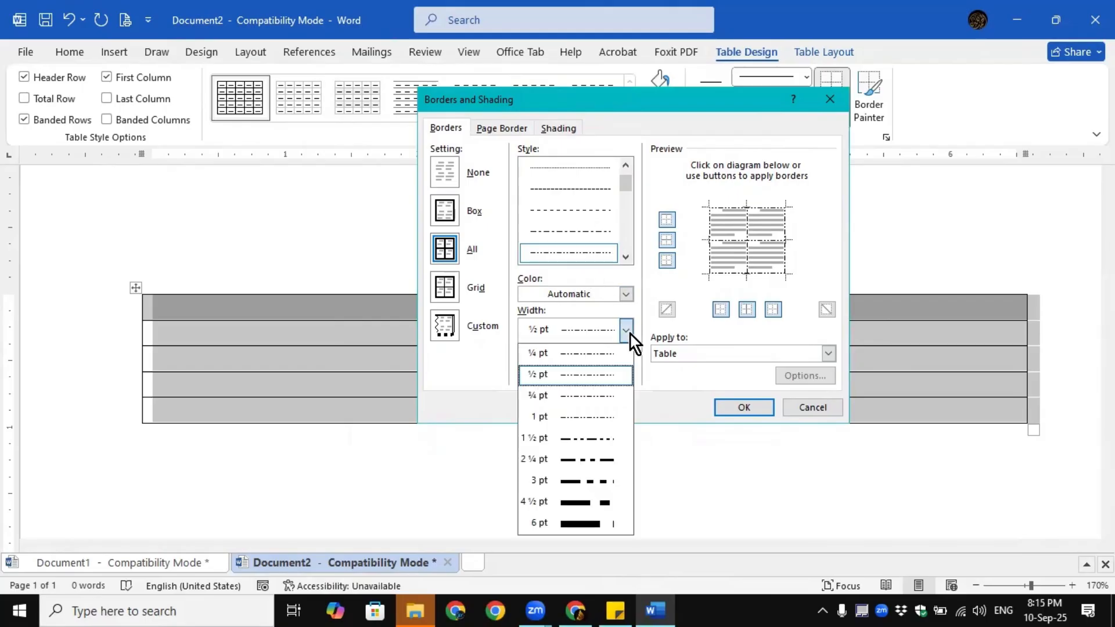
{"action": "left_click", "coordinate": [590, 458]}
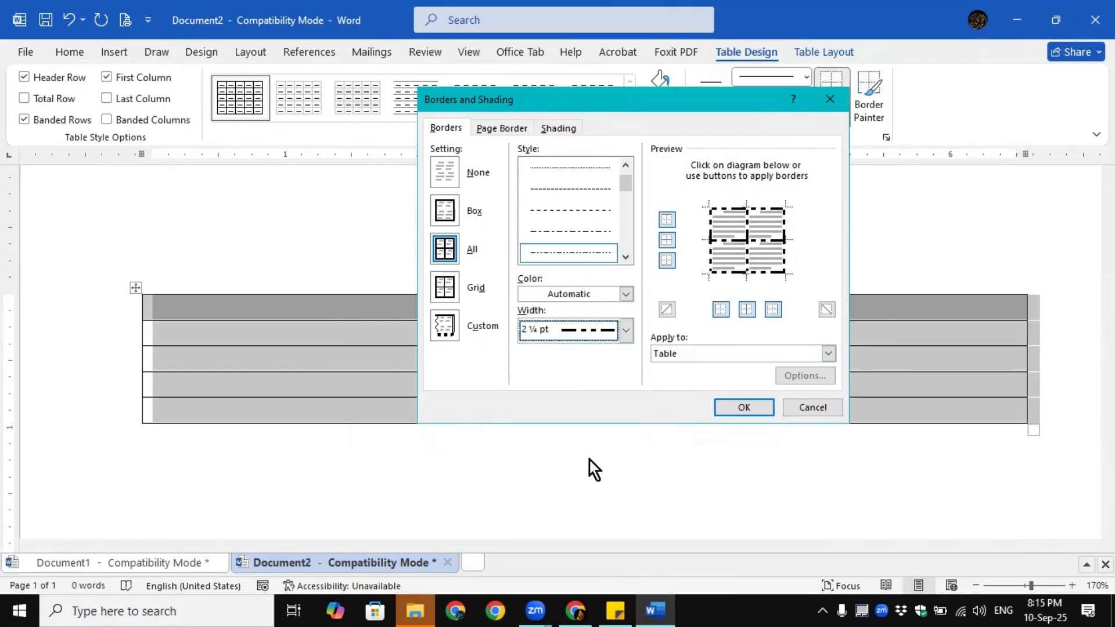
{"action": "left_click", "coordinate": [626, 294]}
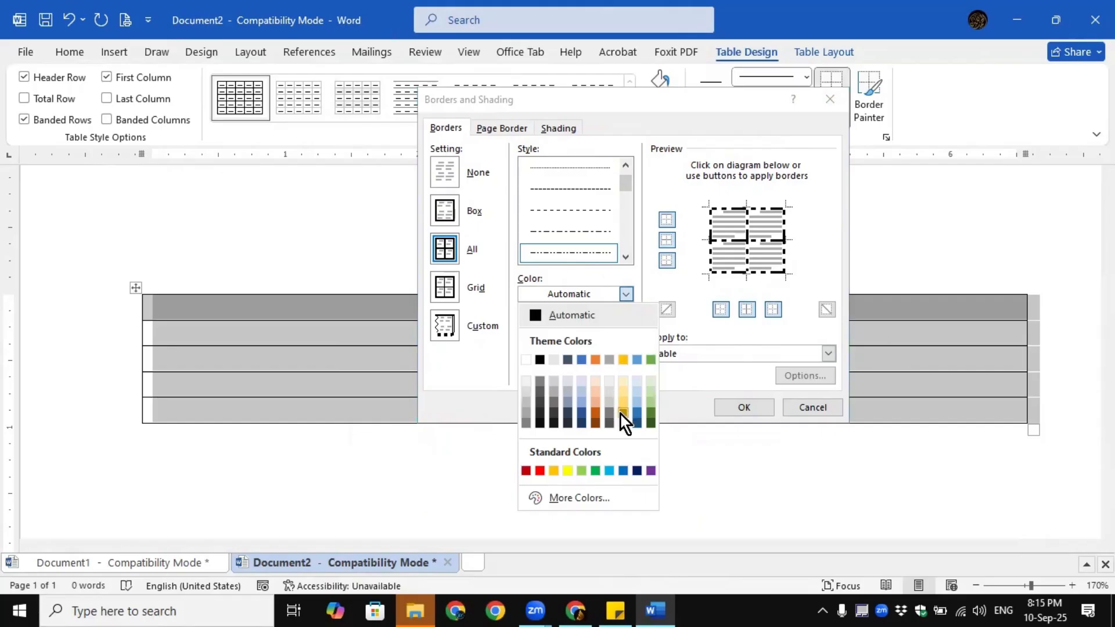
{"action": "left_click", "coordinate": [650, 414]}
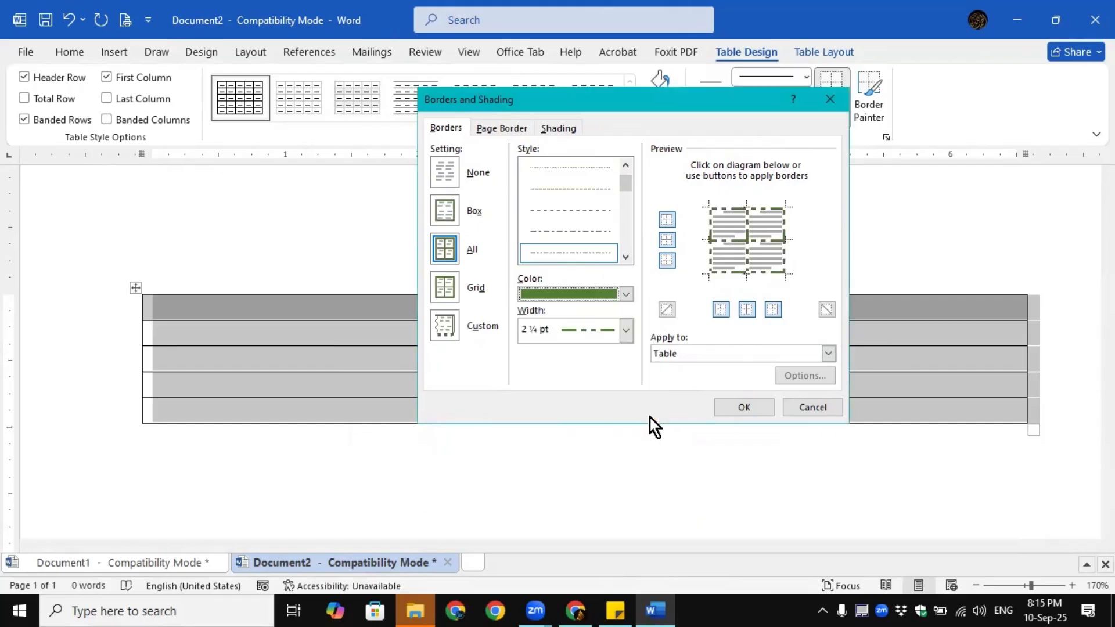
Set the border colour to red and the width to 1½ pt, and apply the borders to the whole table
{"action": "left_click", "coordinate": [627, 293]}
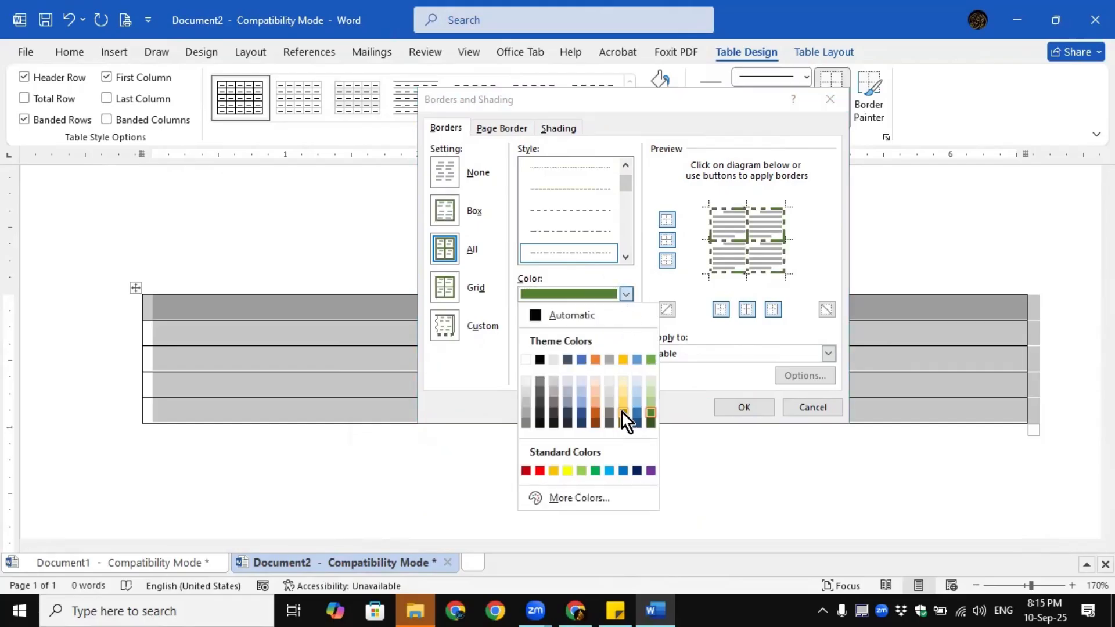
{"action": "left_click", "coordinate": [539, 471]}
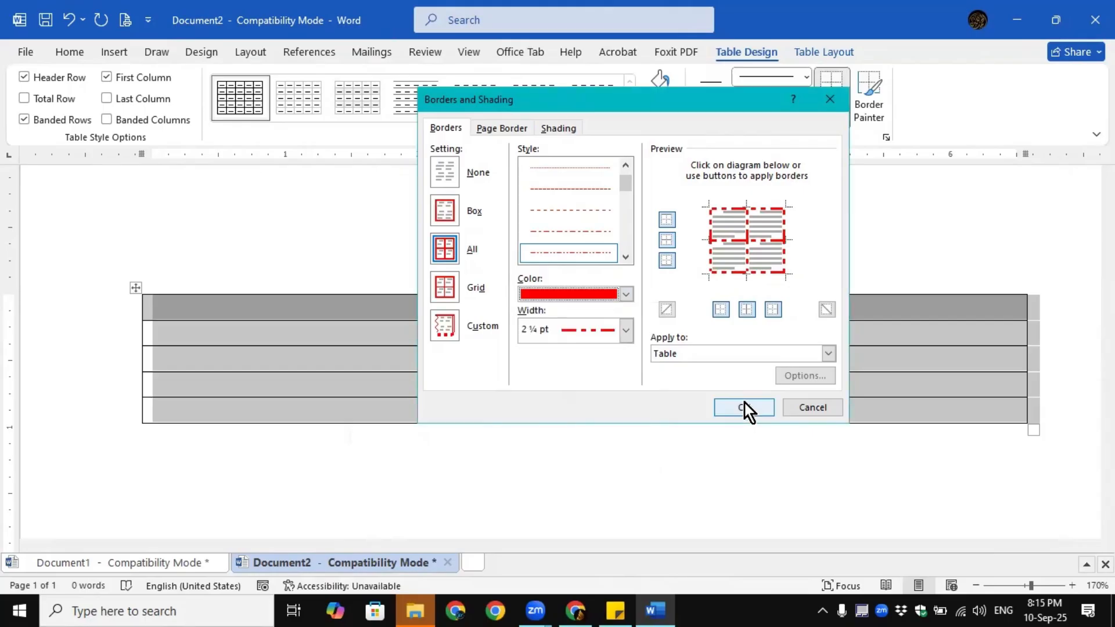
{"action": "left_click", "coordinate": [625, 330]}
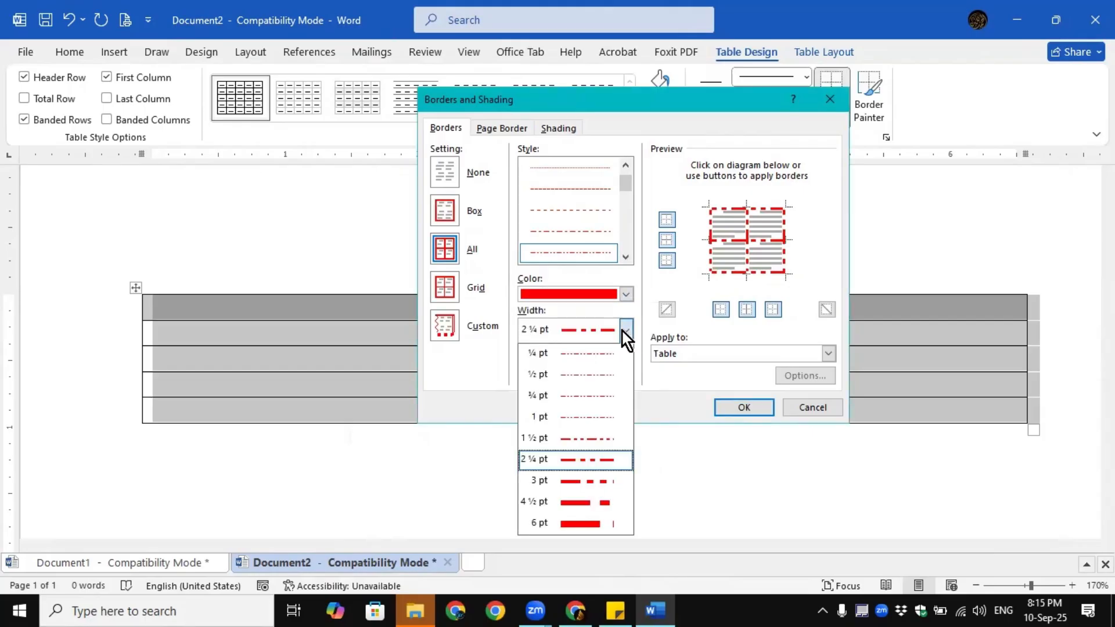
{"action": "left_click", "coordinate": [595, 439]}
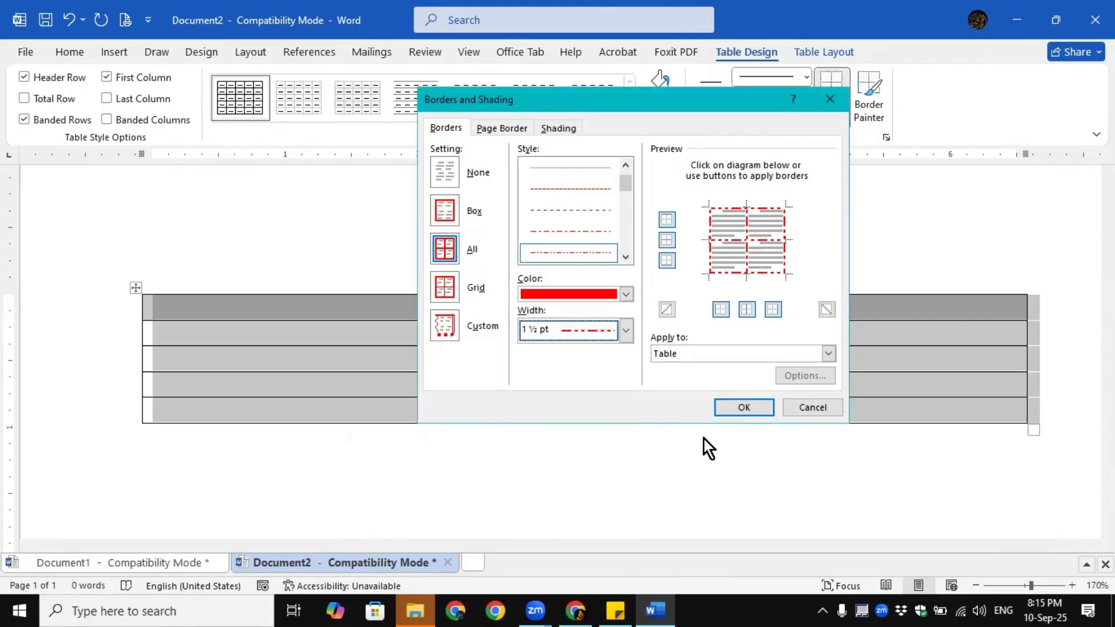
{"action": "left_click", "coordinate": [744, 408]}
{"action": "left_click", "coordinate": [616, 284]}
{"action": "left_click", "coordinate": [801, 311]}
{"action": "left_click", "coordinate": [816, 330]}
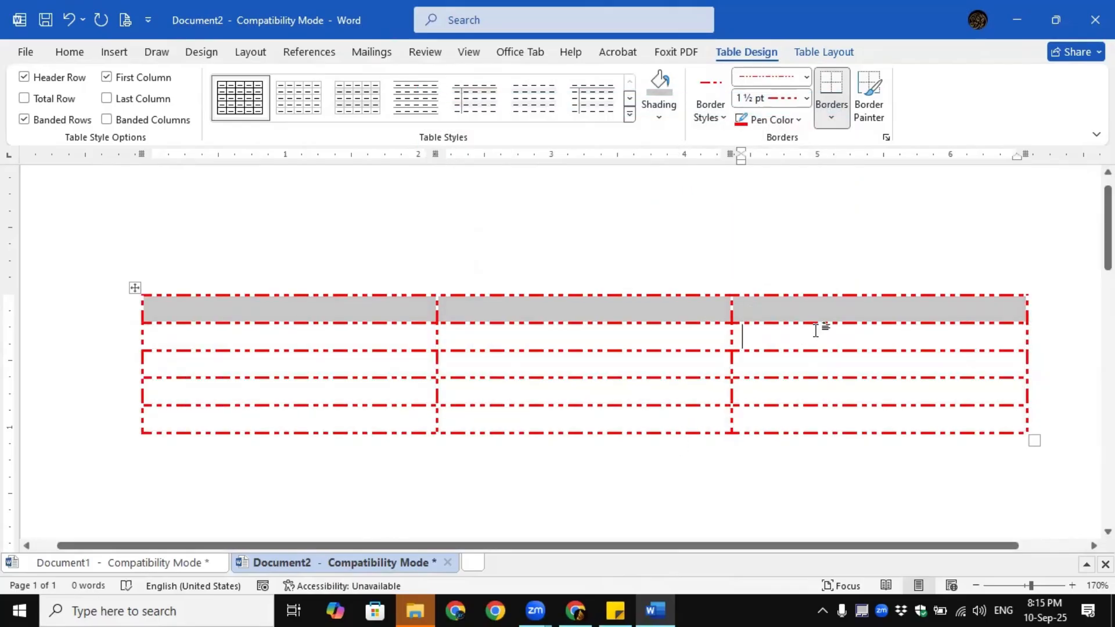
Repaint the table's four uppermost horizontal borders with a red ½ pt double line using Border Painter
{"action": "left_click", "coordinate": [133, 290]}
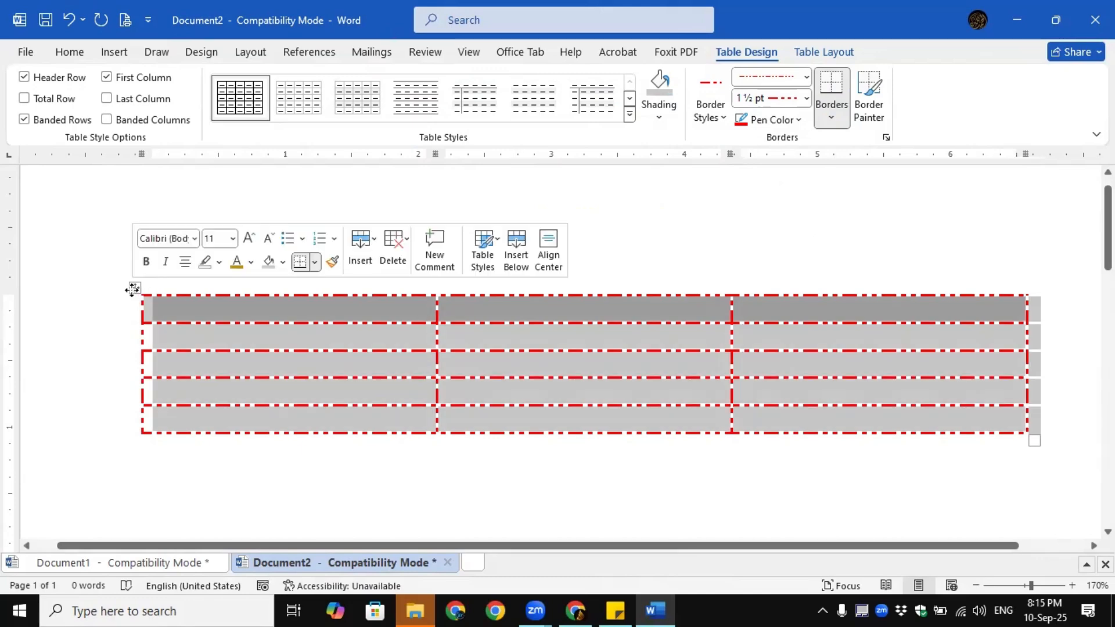
{"action": "left_click", "coordinate": [807, 99]}
{"action": "left_click", "coordinate": [808, 95]}
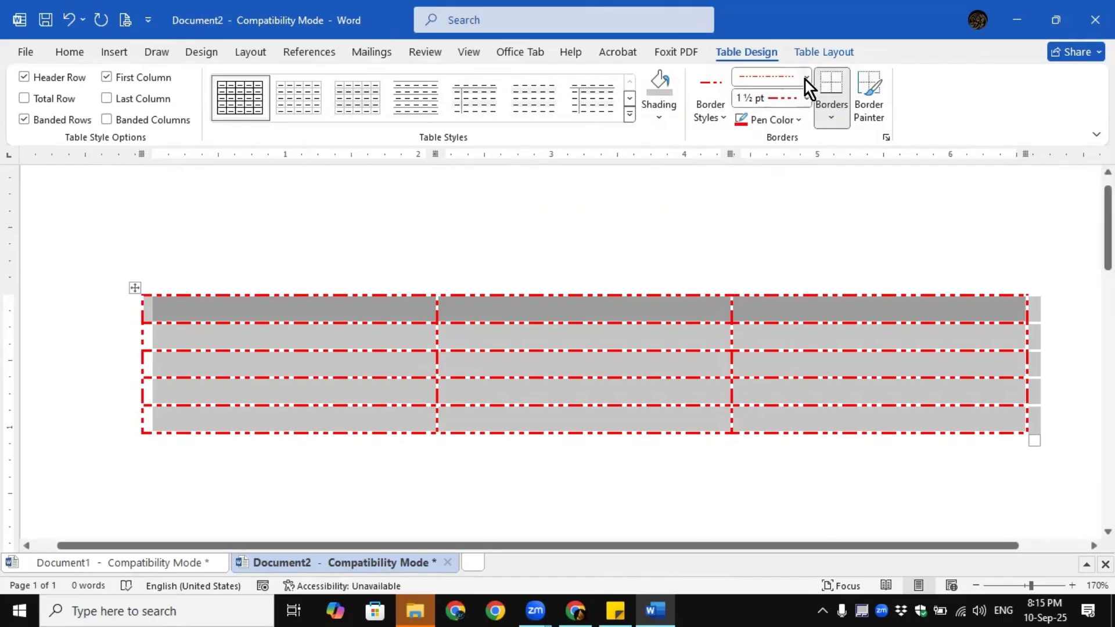
{"action": "left_click", "coordinate": [805, 80]}
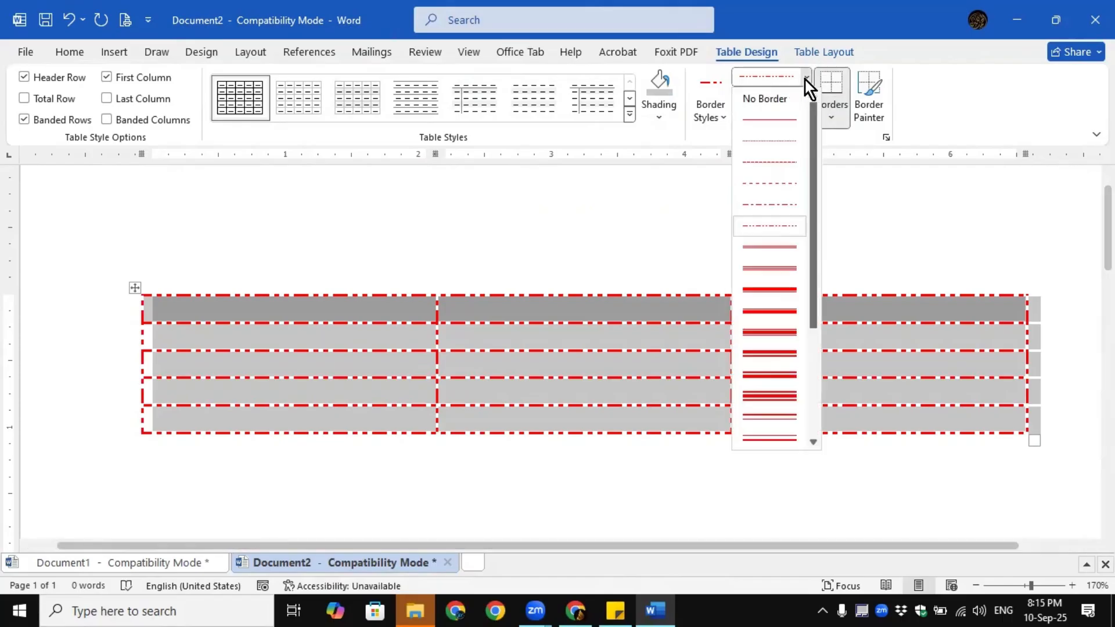
{"action": "left_click", "coordinate": [778, 246]}
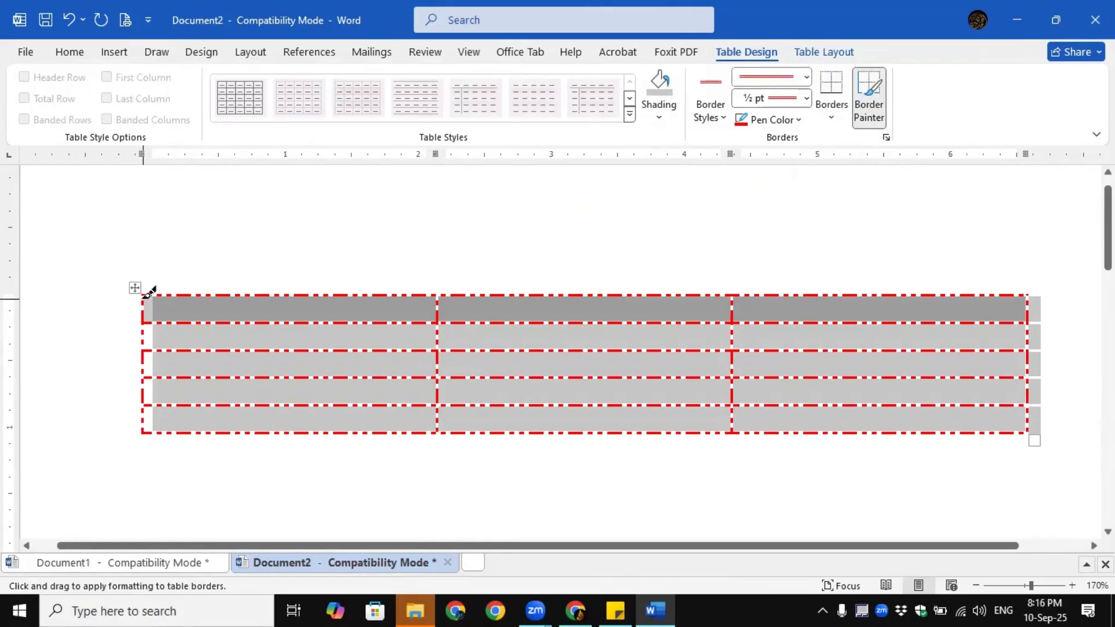
{"action": "mouse_move", "coordinate": [139, 286]}
{"action": "left_mouse_down"}
{"action": "mouse_move", "coordinate": [259, 337]}
{"action": "mouse_move", "coordinate": [757, 344]}
{"action": "mouse_move", "coordinate": [981, 288]}
{"action": "mouse_move", "coordinate": [1043, 286]}
{"action": "mouse_move", "coordinate": [1028, 304]}
{"action": "mouse_move", "coordinate": [1028, 348]}
{"action": "mouse_move", "coordinate": [1034, 292]}
{"action": "left_mouse_up"}
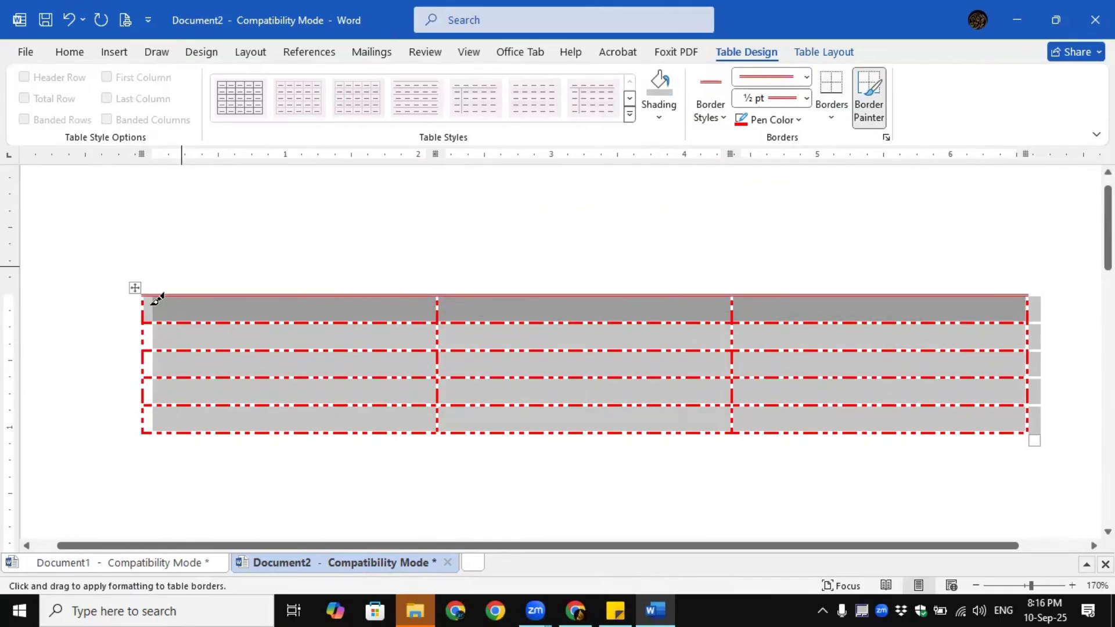
{"action": "left_click_drag", "start_coordinate": [141, 318], "coordinate": [896, 325]}
{"action": "left_click_drag", "start_coordinate": [147, 351], "coordinate": [942, 350]}
{"action": "left_click_drag", "start_coordinate": [150, 378], "coordinate": [920, 377]}
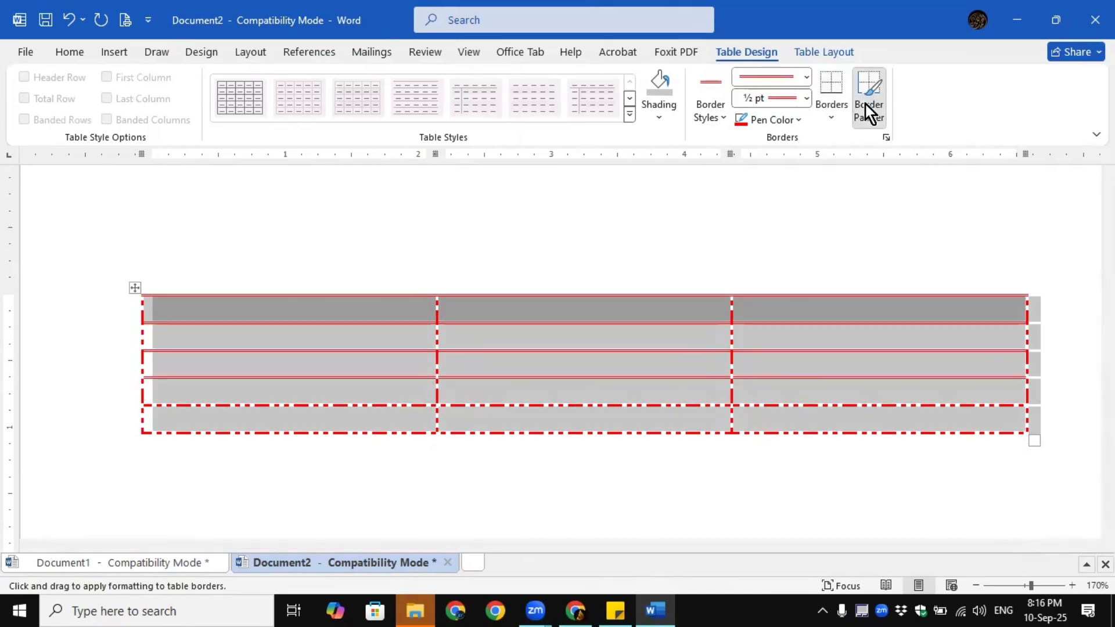
{"action": "left_click", "coordinate": [868, 104]}
{"action": "left_click", "coordinate": [660, 414]}
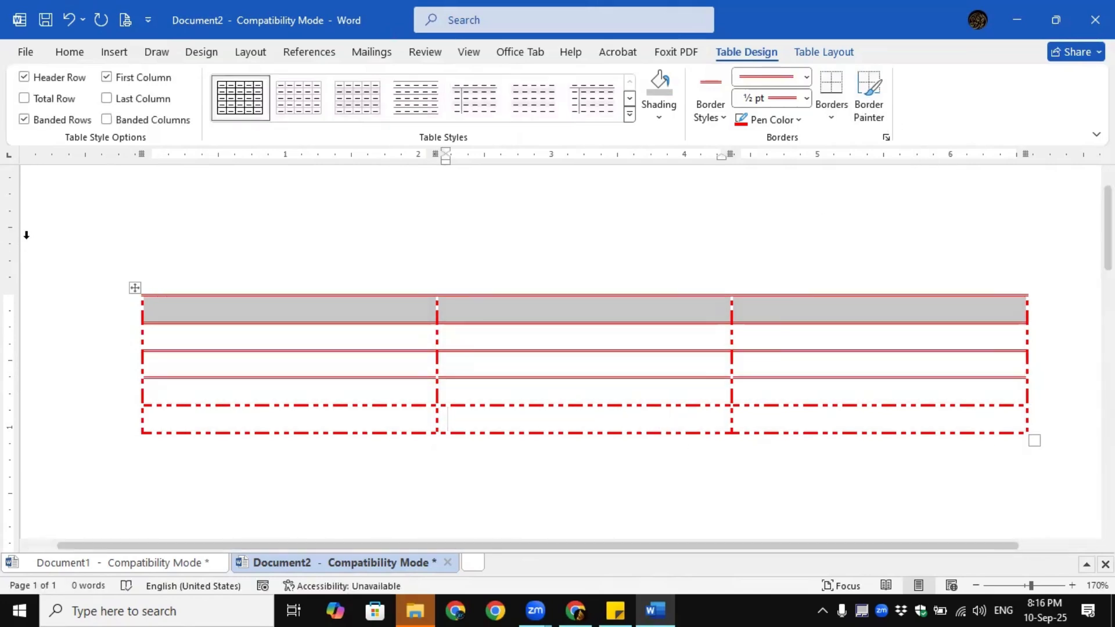
Apply the red ½ pt double line to all borders of the whole table
{"action": "left_click", "coordinate": [135, 288]}
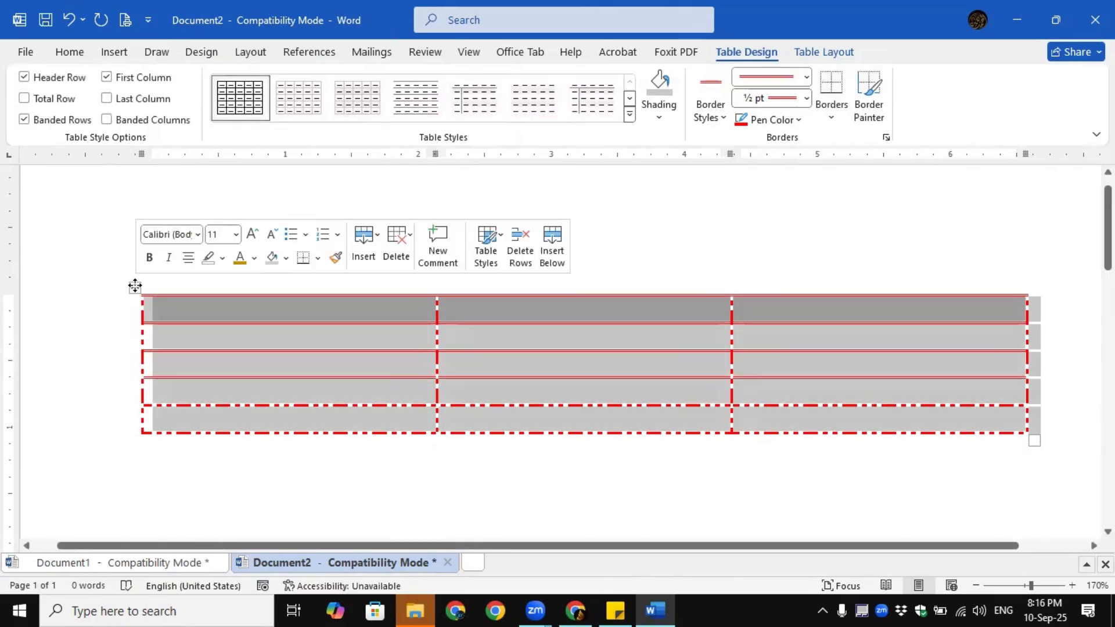
{"action": "left_click", "coordinate": [887, 138]}
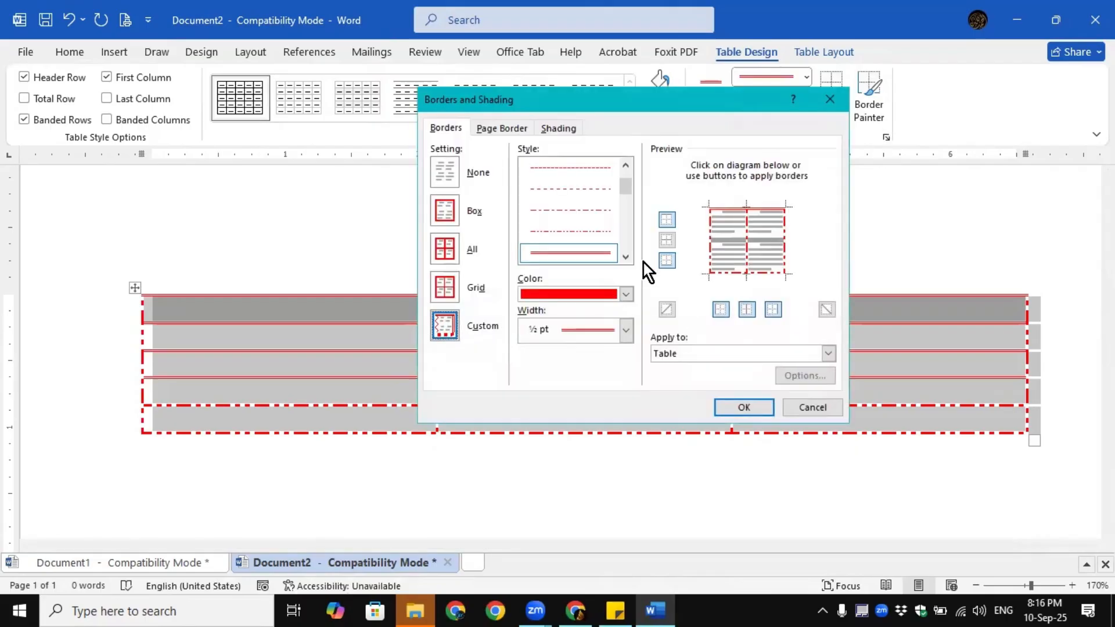
{"action": "left_click", "coordinate": [816, 413]}
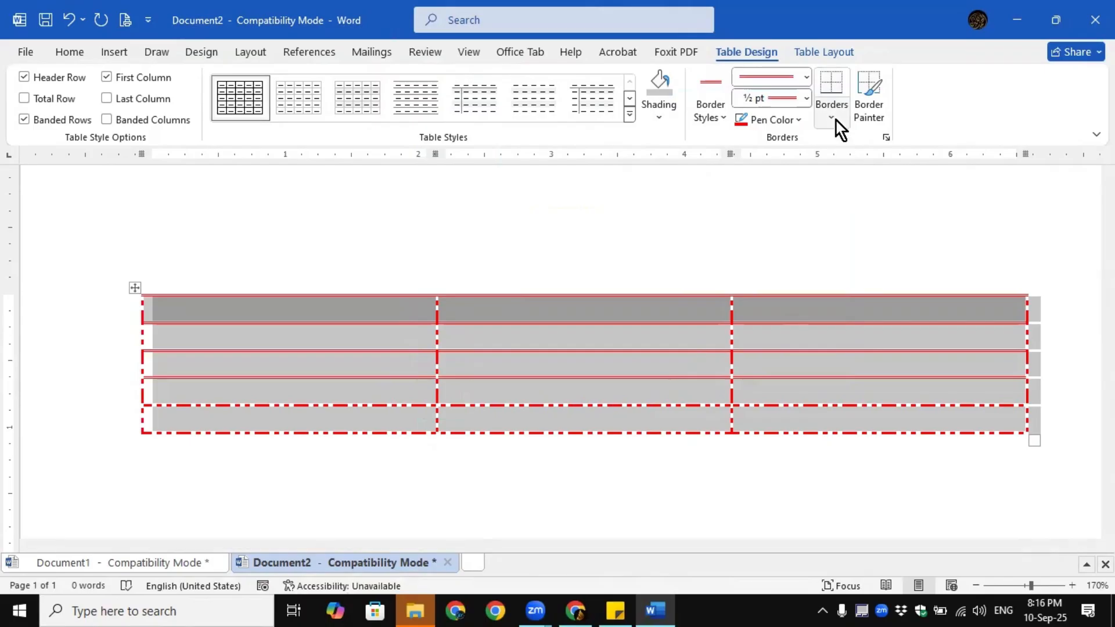
{"action": "left_click", "coordinate": [837, 121]}
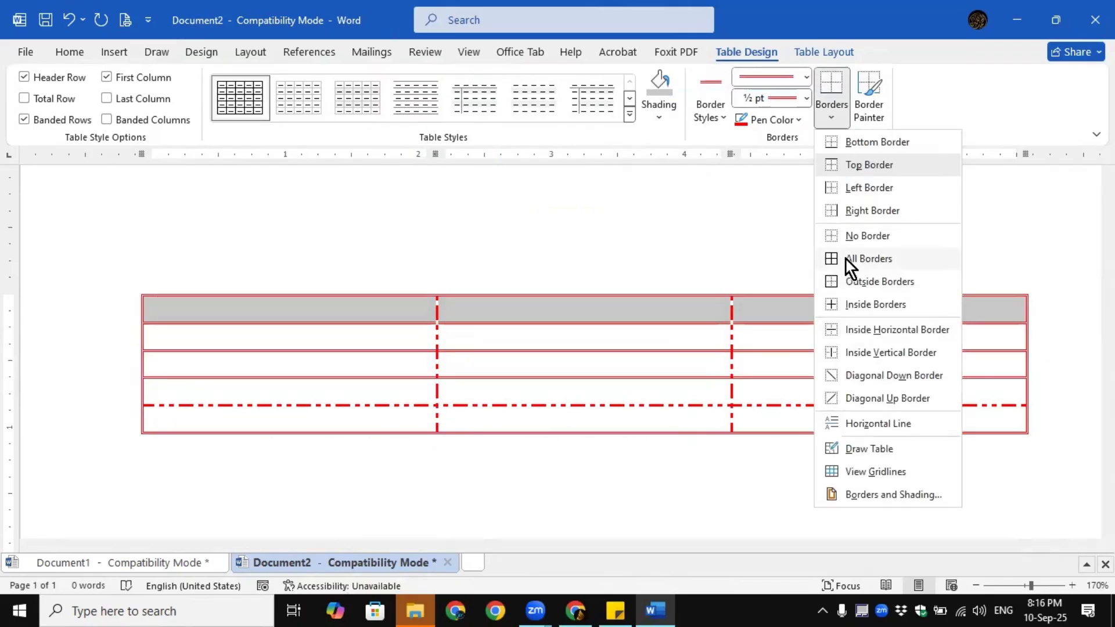
{"action": "left_click", "coordinate": [846, 259]}
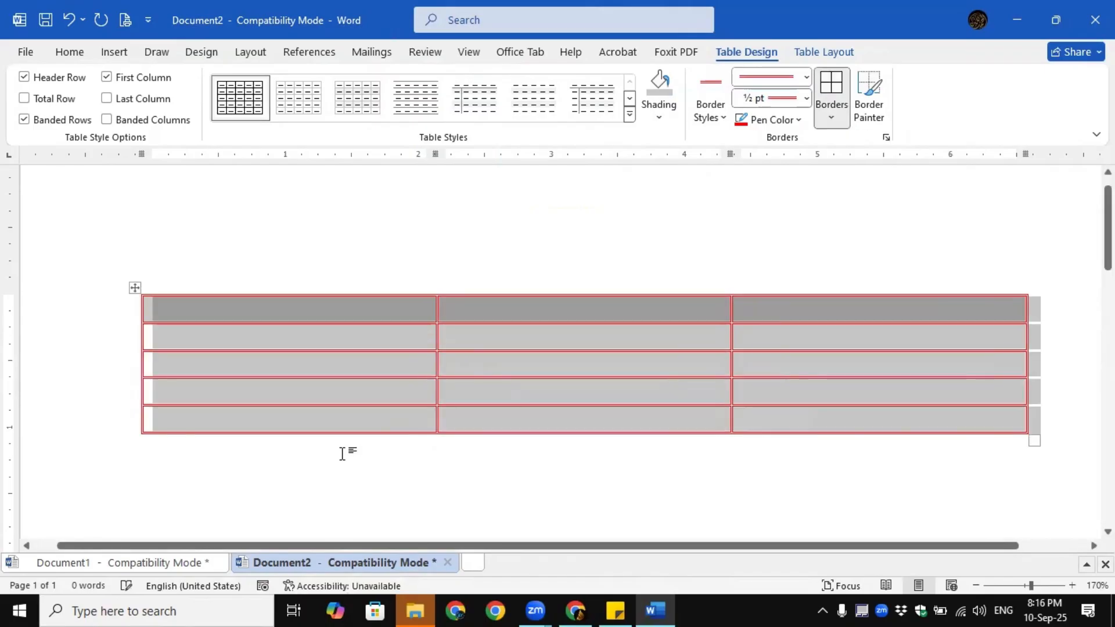
{"action": "left_click", "coordinate": [347, 396]}
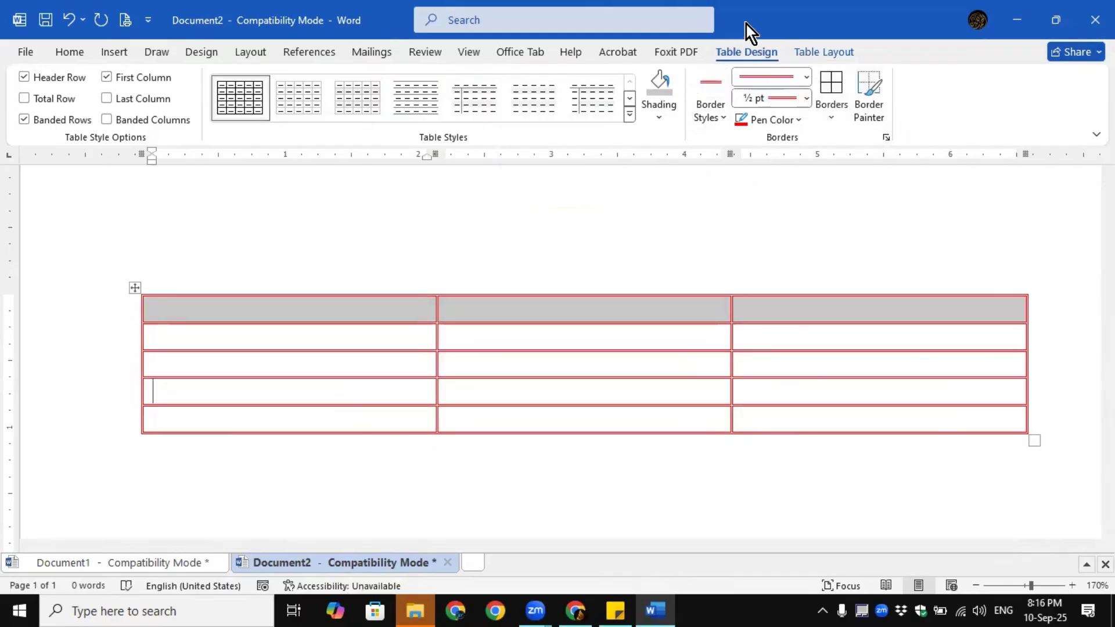
Choose the blue 1½ pt single-line theme border style with the whole table selected
{"action": "left_click", "coordinate": [715, 110]}
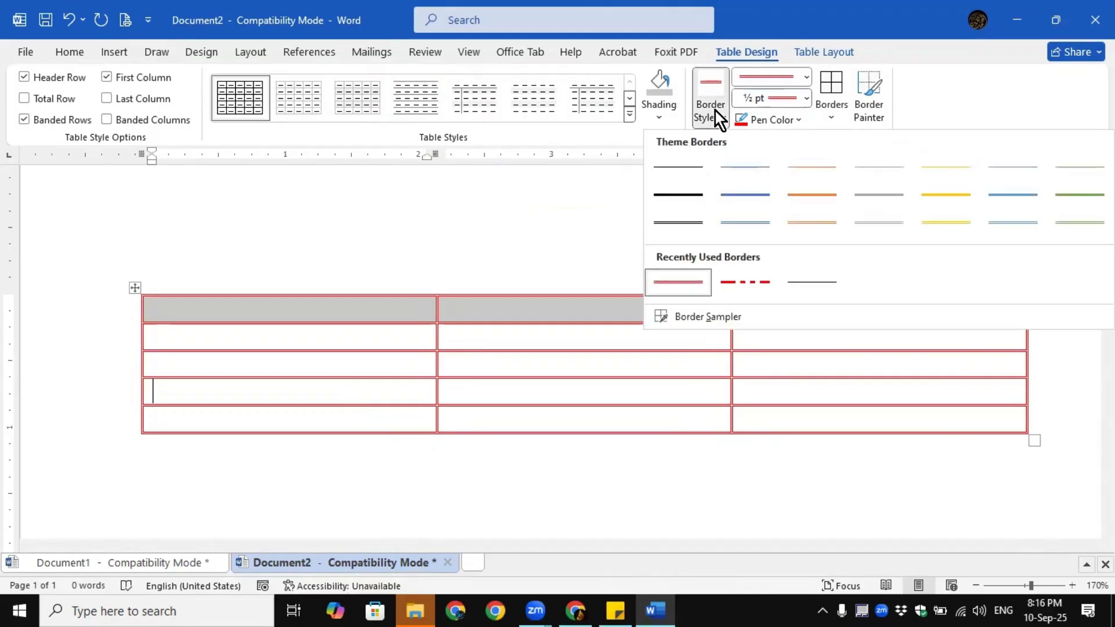
{"action": "left_click", "coordinate": [715, 111]}
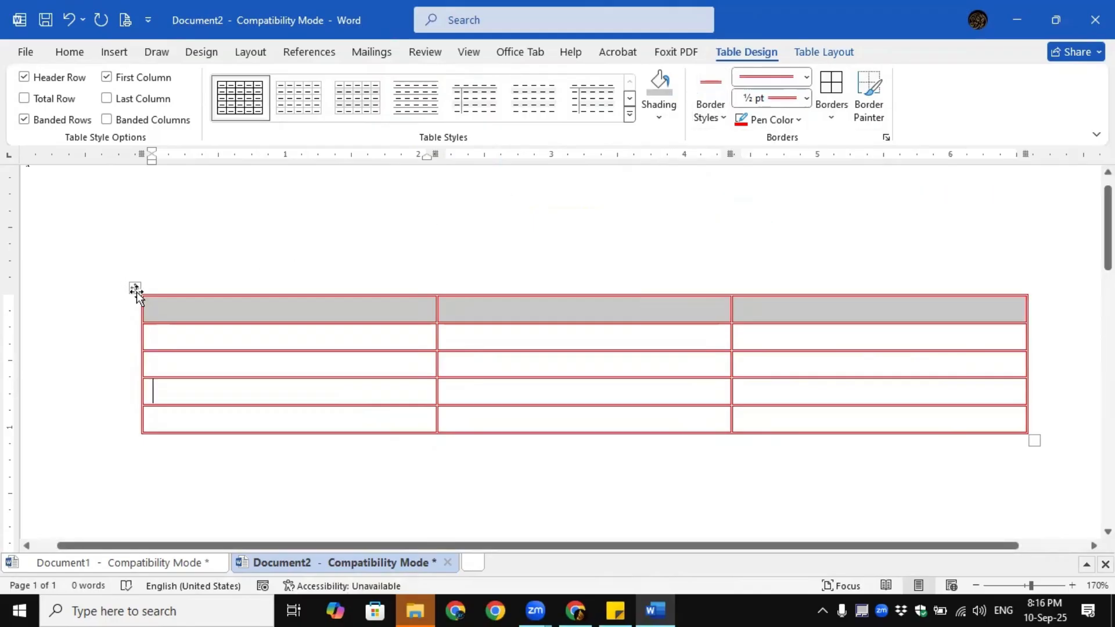
{"action": "left_click", "coordinate": [136, 290]}
{"action": "left_click", "coordinate": [716, 121]}
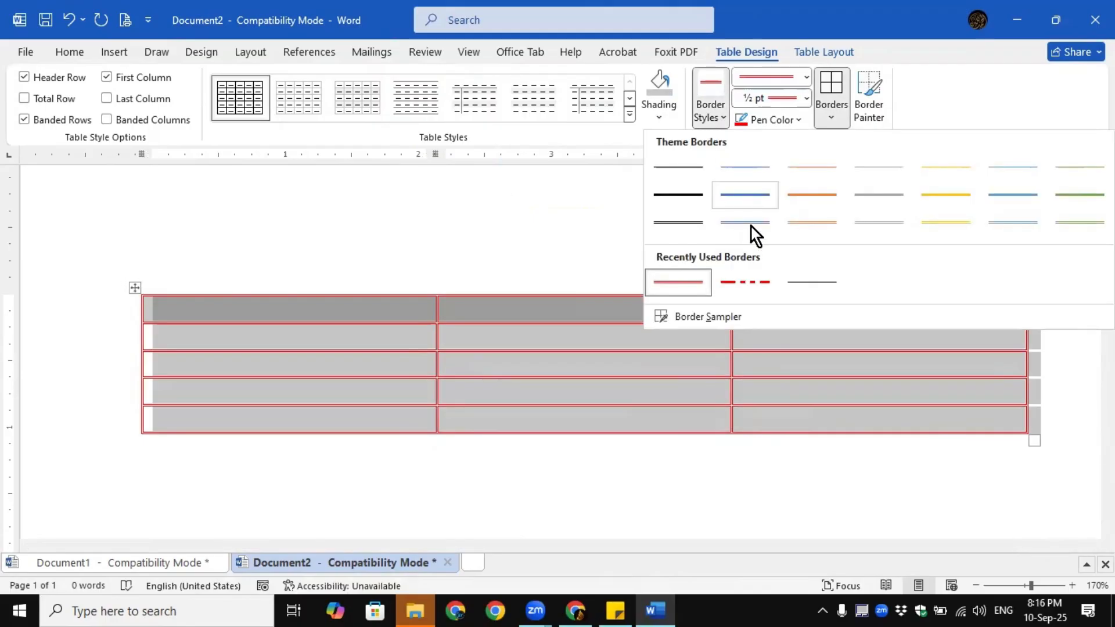
{"action": "left_click", "coordinate": [751, 198]}
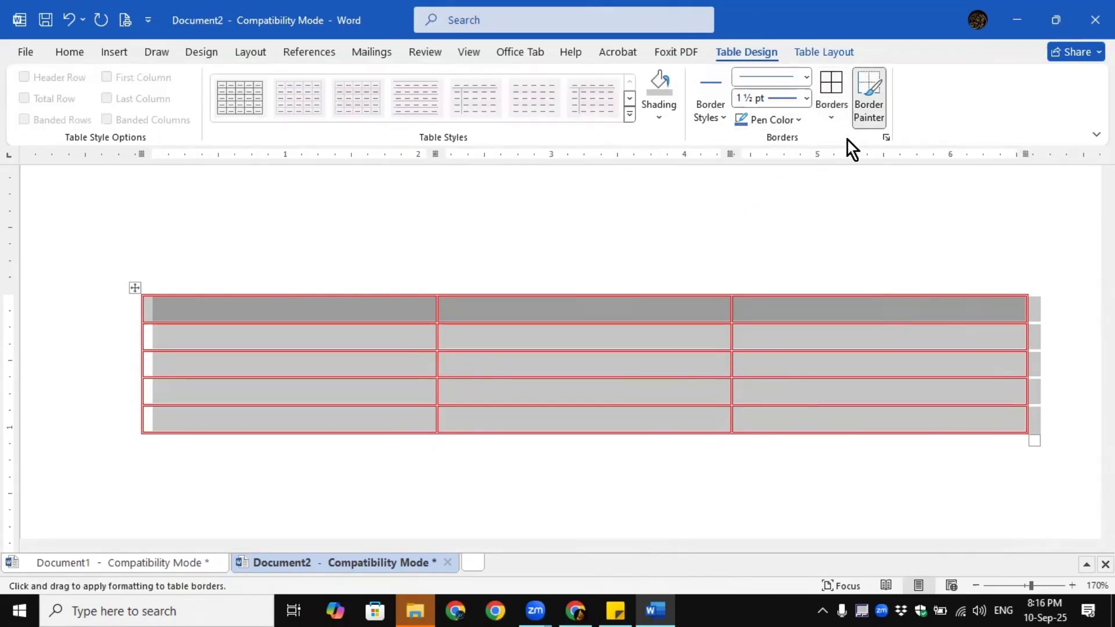
Set the colour of all the table's double-line borders to Automatic in the Borders and Shading settings
{"action": "left_click", "coordinate": [885, 139]}
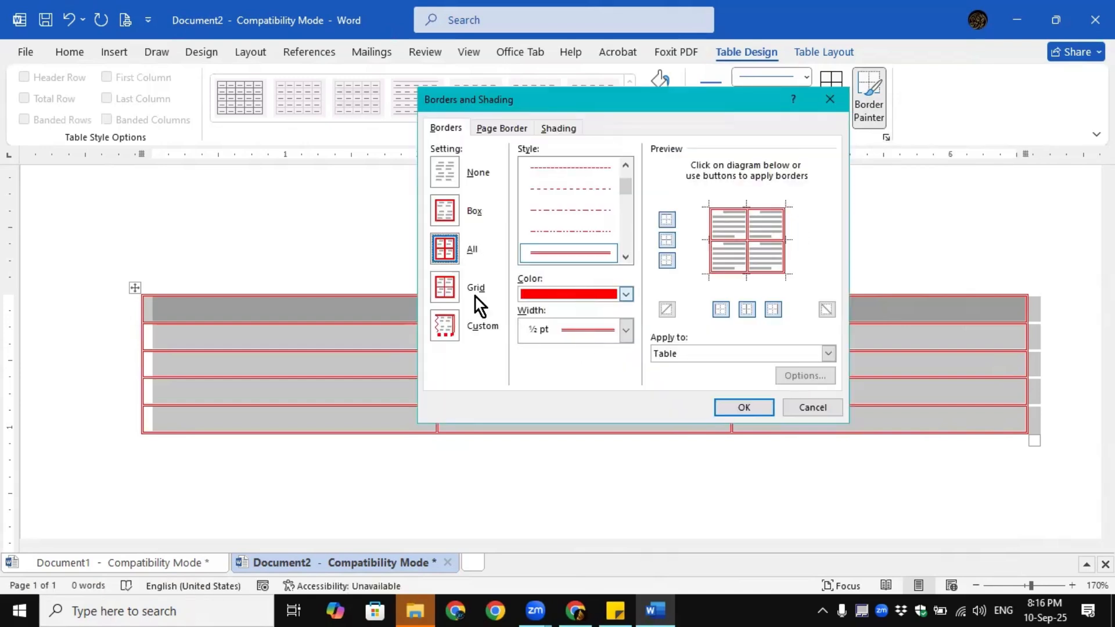
{"action": "left_click", "coordinate": [509, 127]}
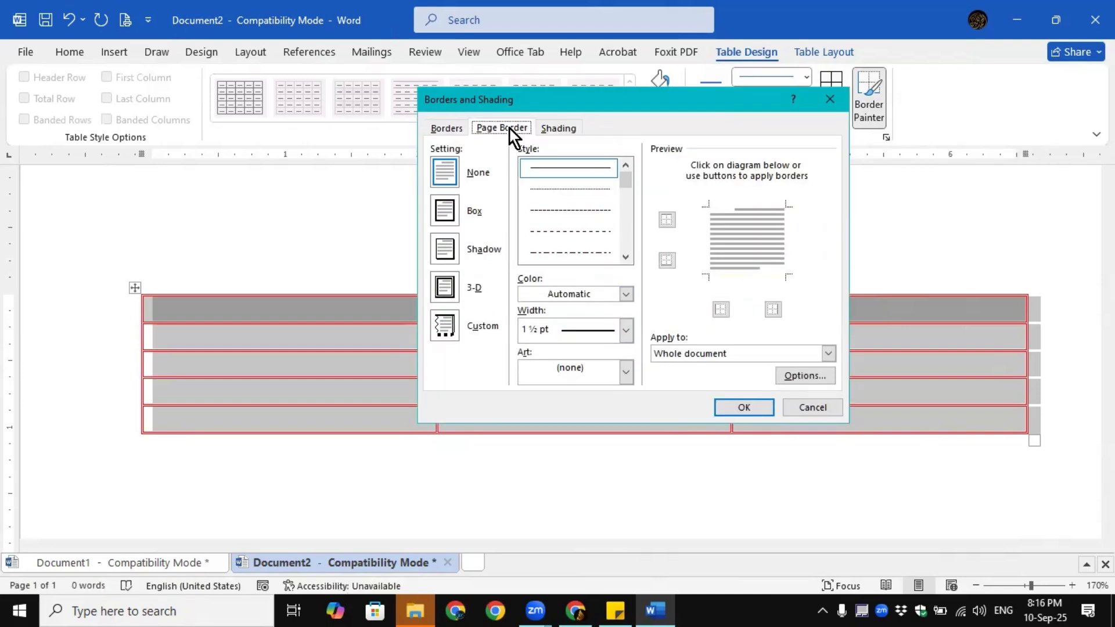
{"action": "left_click", "coordinate": [456, 129]}
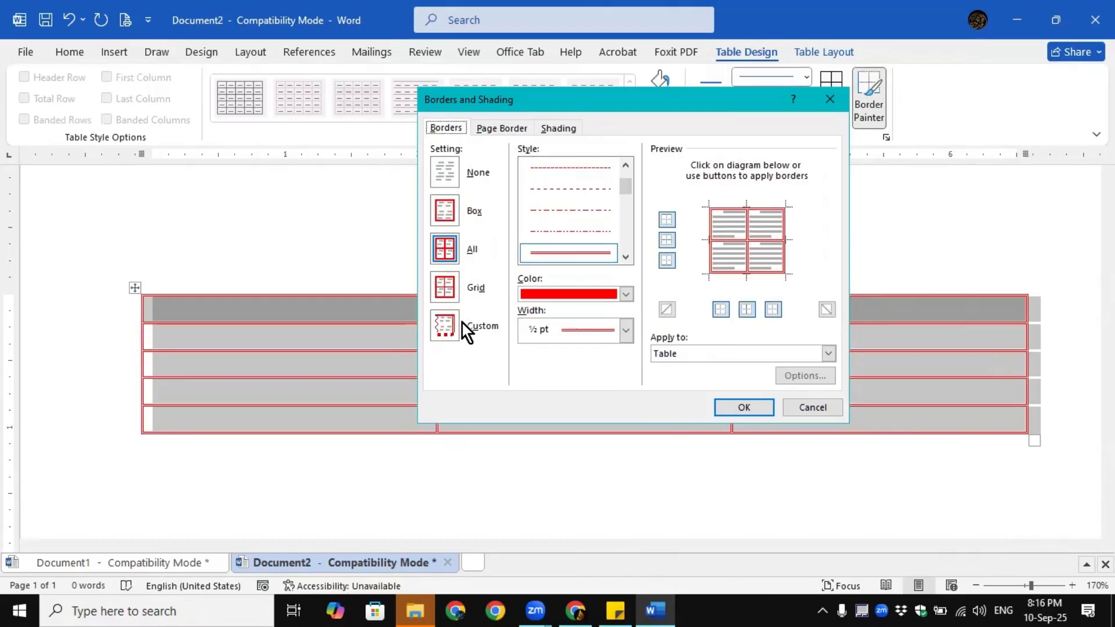
{"action": "left_click", "coordinate": [624, 295]}
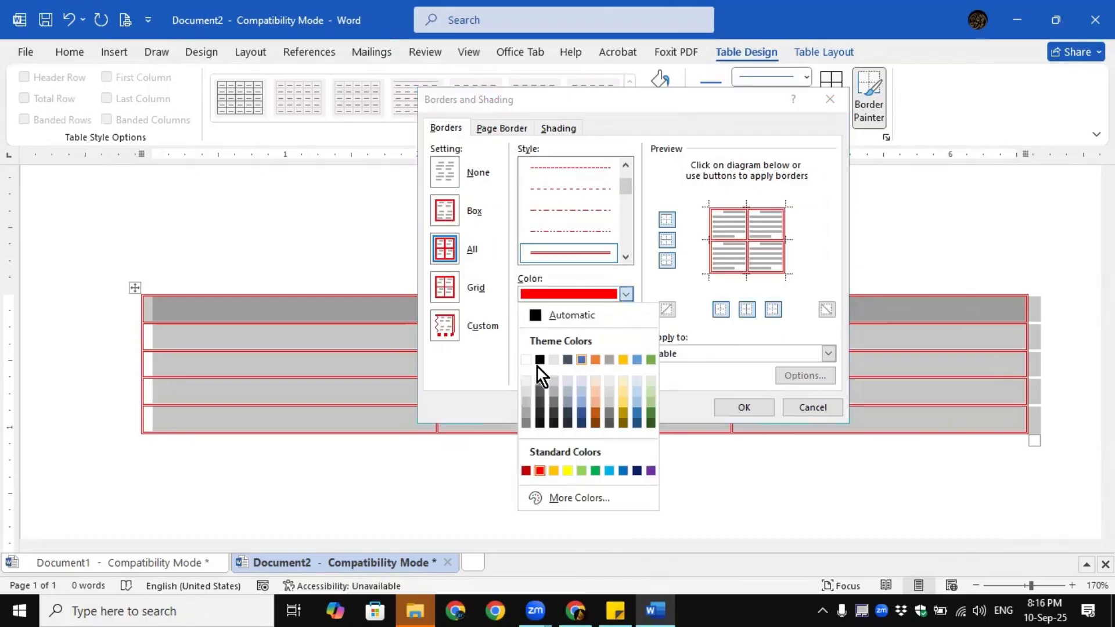
{"action": "left_click", "coordinate": [565, 321]}
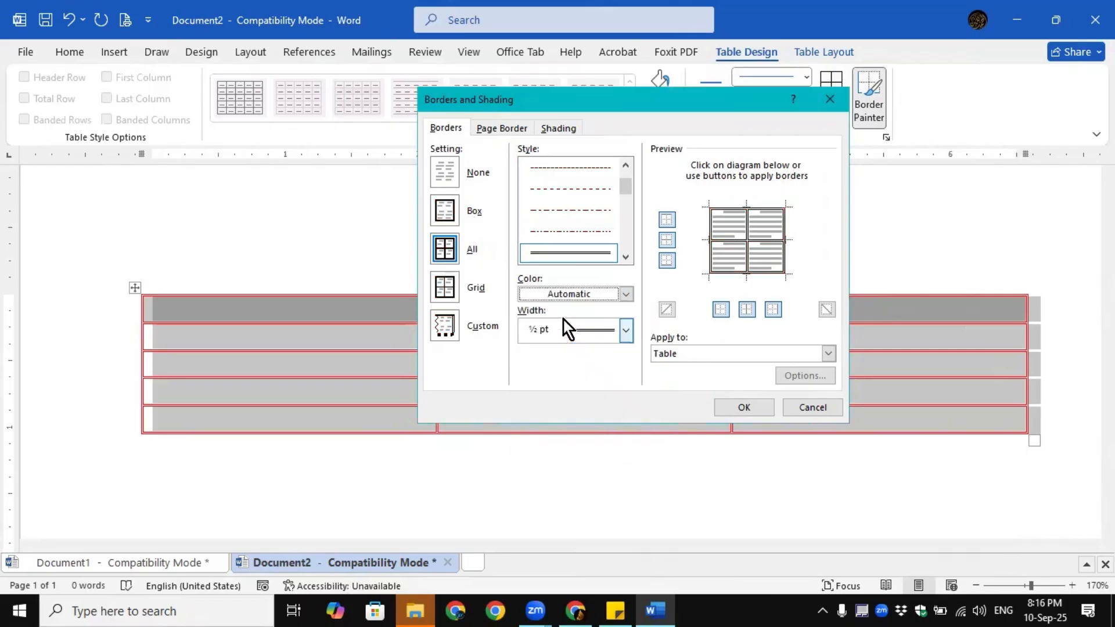
{"action": "left_click", "coordinate": [737, 408]}
{"action": "left_click", "coordinate": [646, 420]}
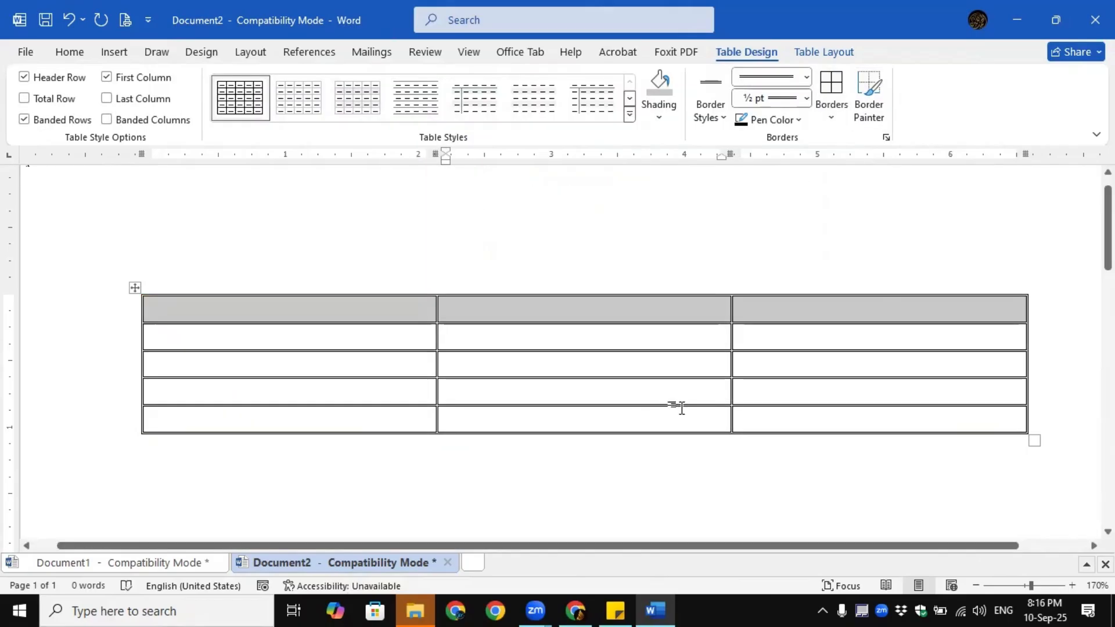
{"action": "left_click", "coordinate": [790, 311]}
{"action": "left_click", "coordinate": [537, 338]}
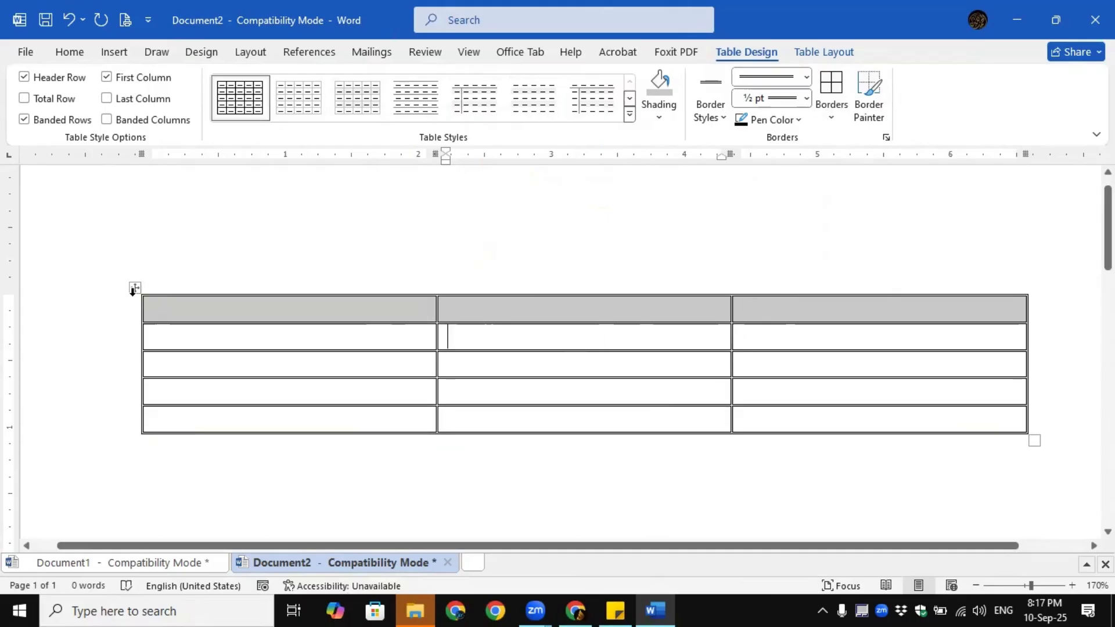
Move the whole table down the page and back up to about its original position
{"action": "left_click_drag", "start_coordinate": [135, 288], "coordinate": [139, 373]}
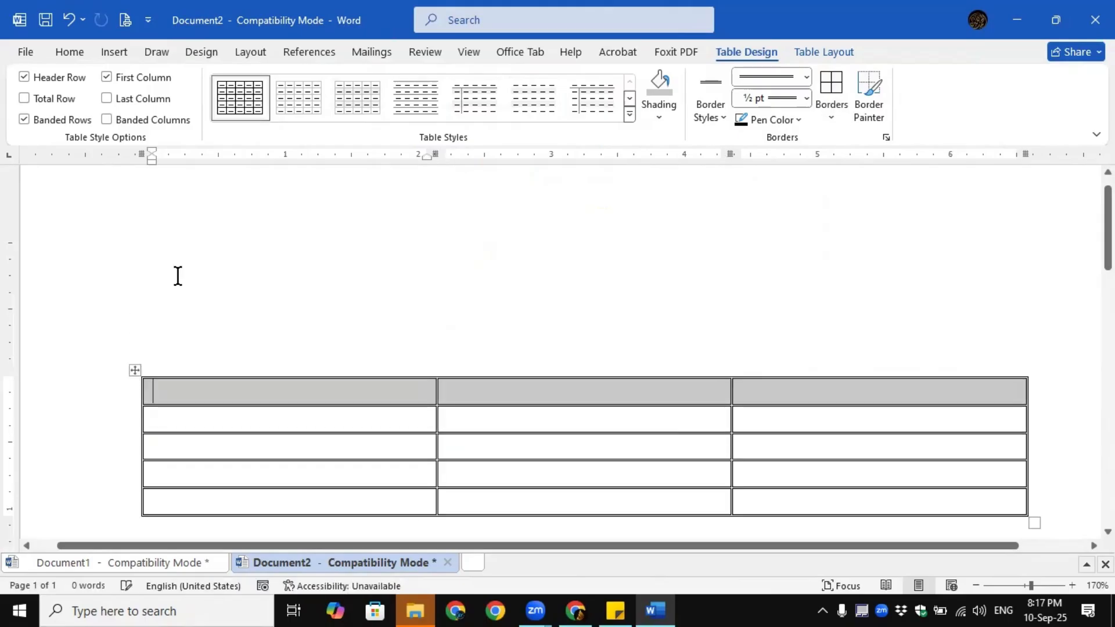
{"action": "left_click", "coordinate": [273, 314]}
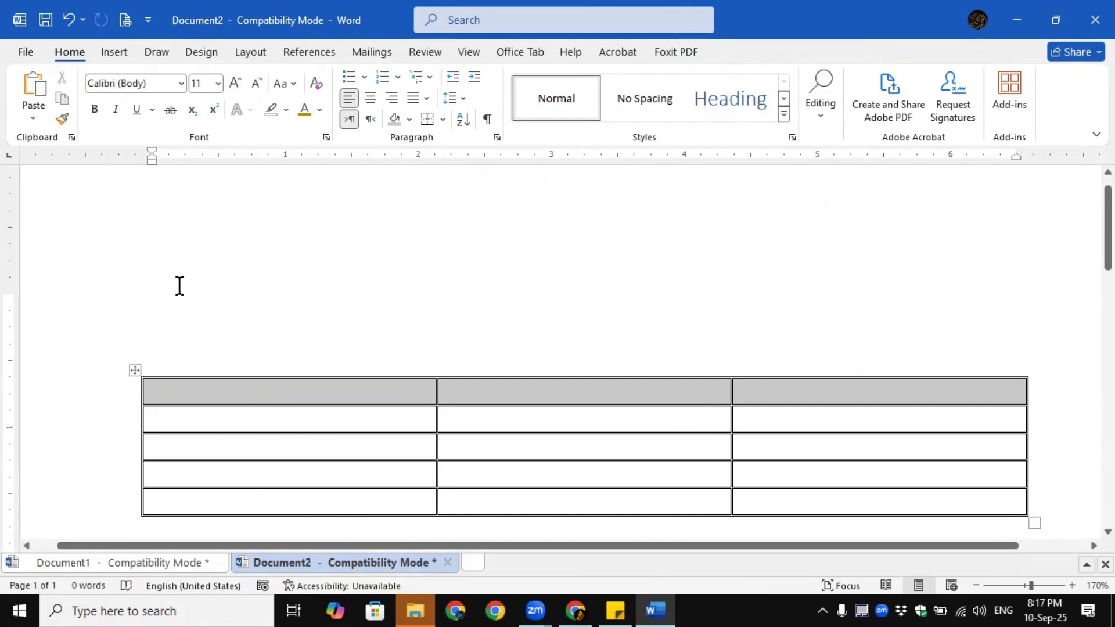
{"action": "left_click_drag", "start_coordinate": [134, 373], "coordinate": [135, 284]}
{"action": "left_click", "coordinate": [244, 309]}
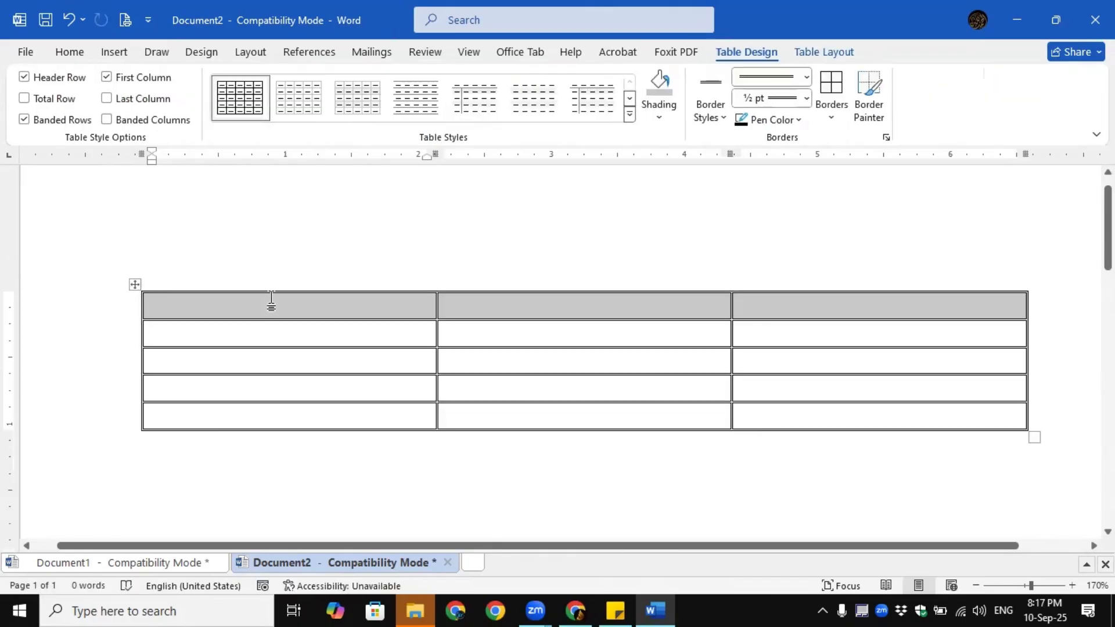
Remove the shading colour from the three header row cells
{"action": "left_click_drag", "start_coordinate": [236, 301], "coordinate": [895, 306]}
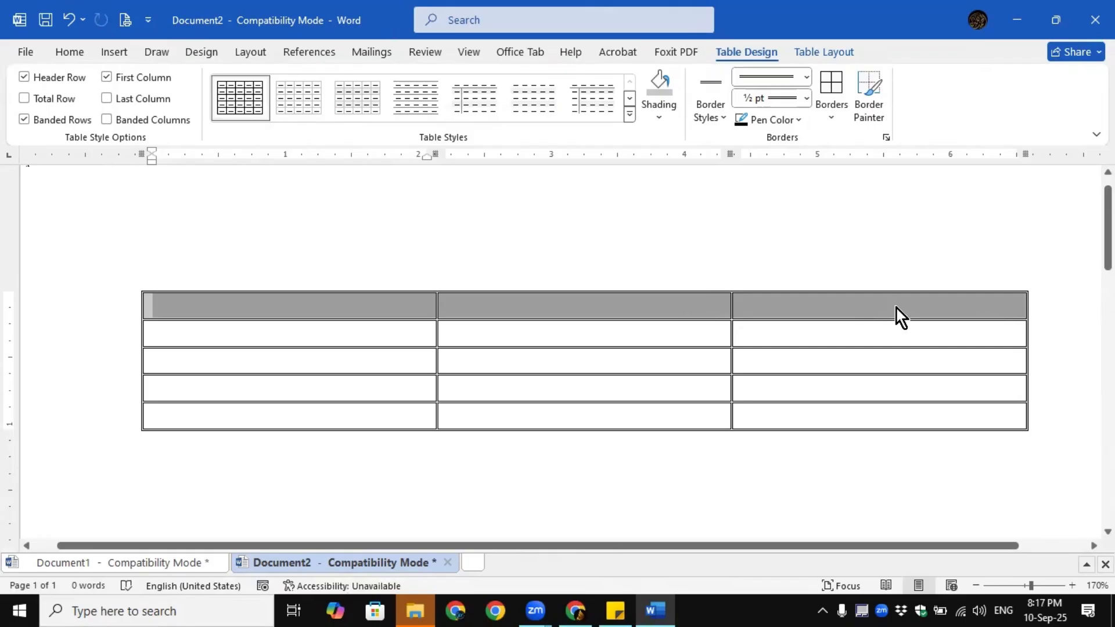
{"action": "left_click", "coordinate": [659, 116]}
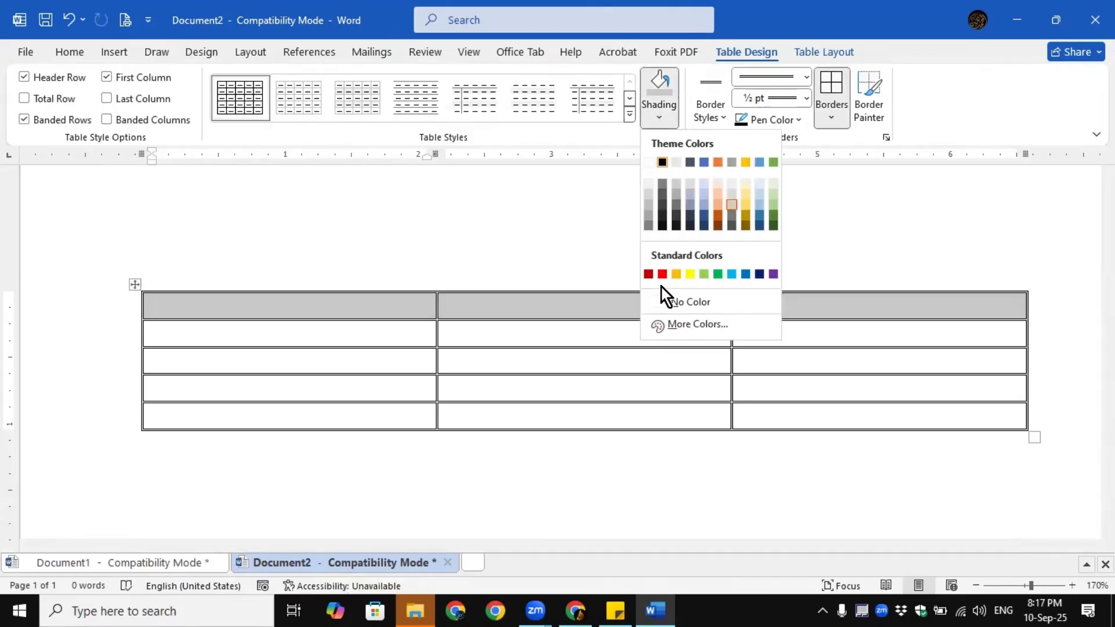
{"action": "left_click", "coordinate": [668, 302]}
{"action": "left_click", "coordinate": [550, 305]}
{"action": "left_click_drag", "start_coordinate": [305, 301], "coordinate": [897, 309]}
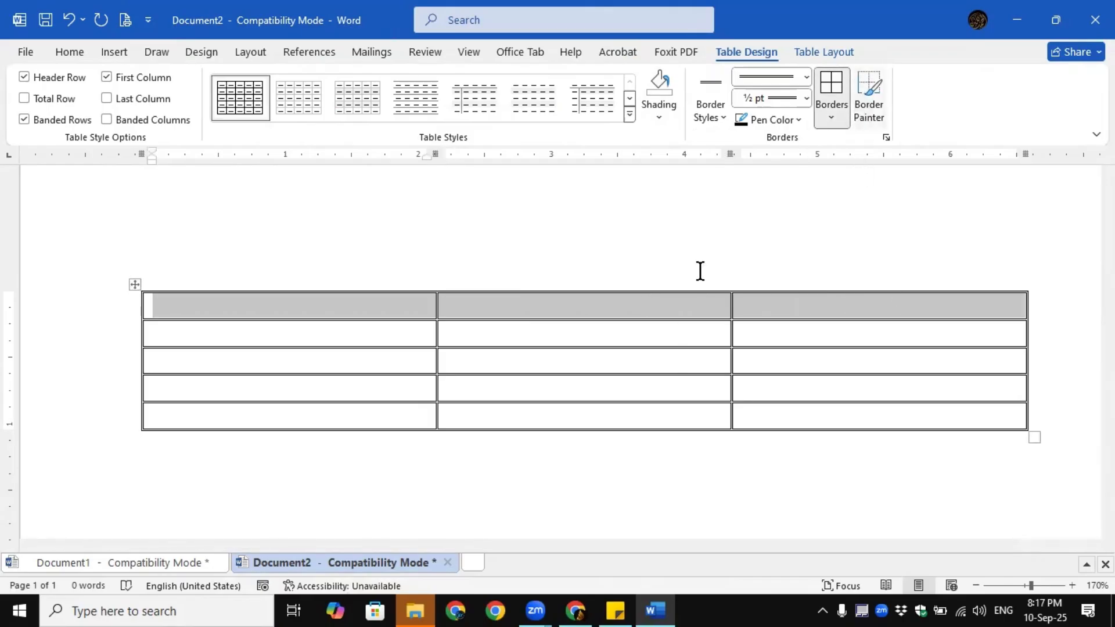
Erase the border between the last two cells of the table's first column with the Eraser
{"action": "left_click", "coordinate": [815, 52]}
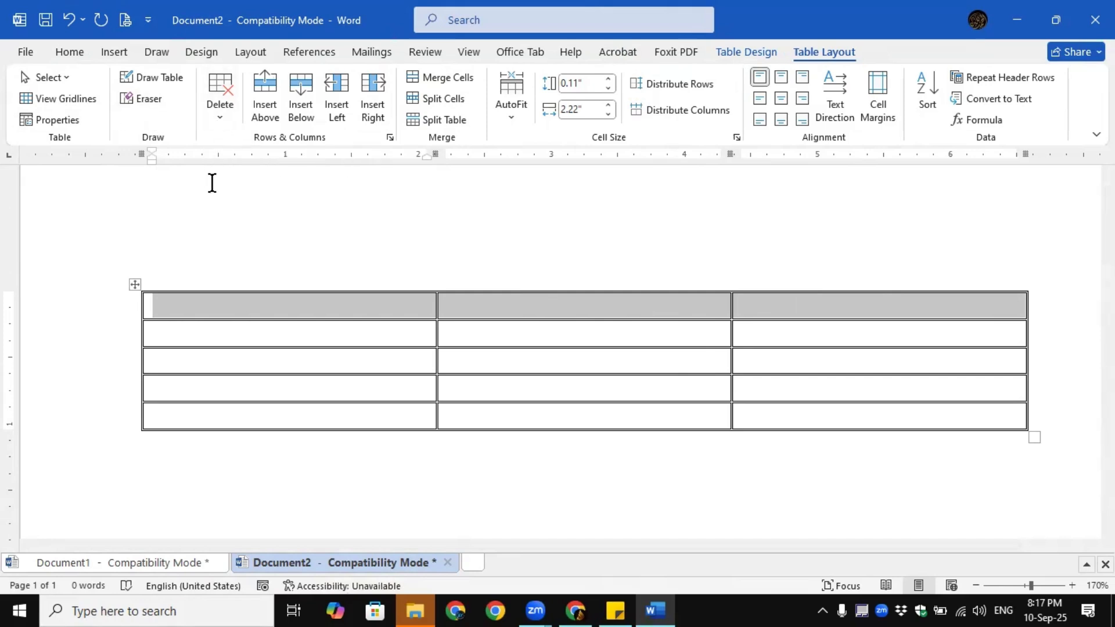
{"action": "left_click", "coordinate": [232, 209]}
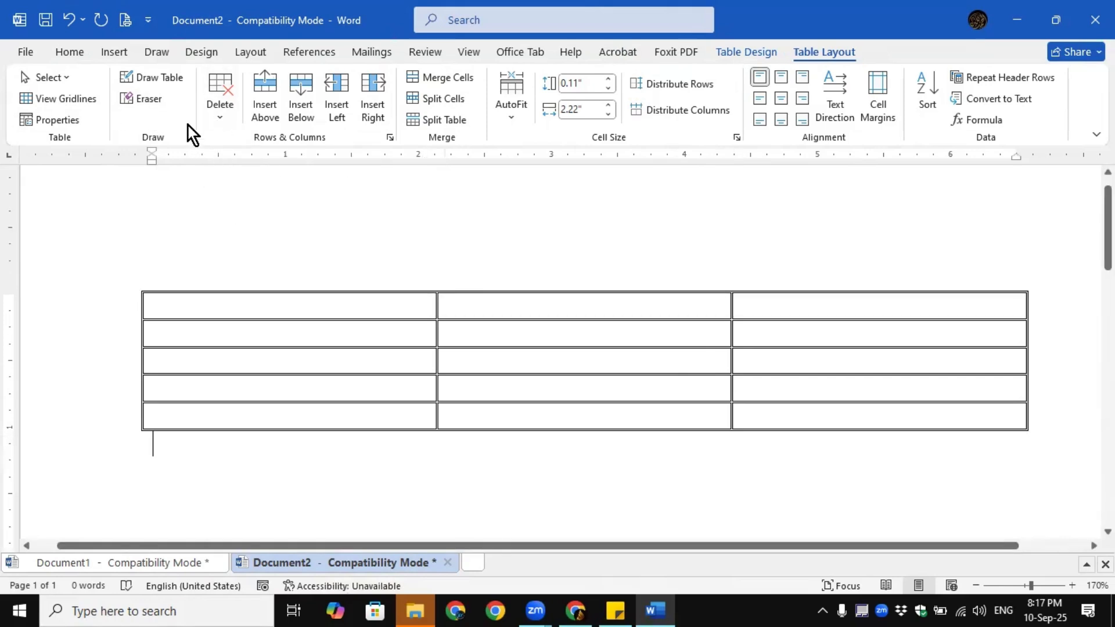
{"action": "left_click", "coordinate": [423, 356]}
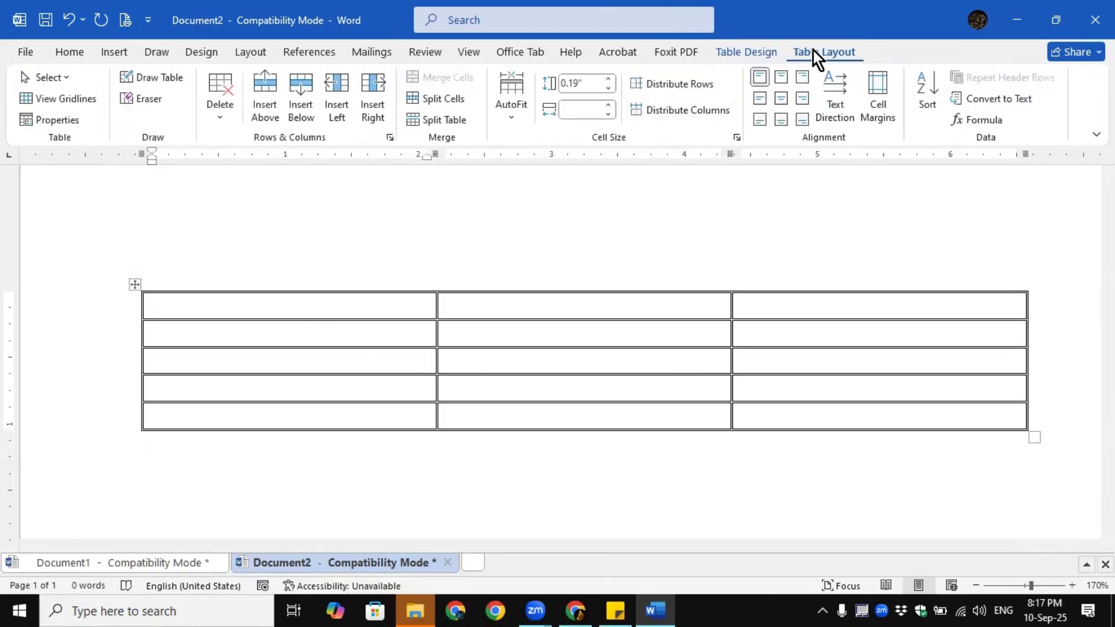
{"action": "left_click", "coordinate": [150, 104]}
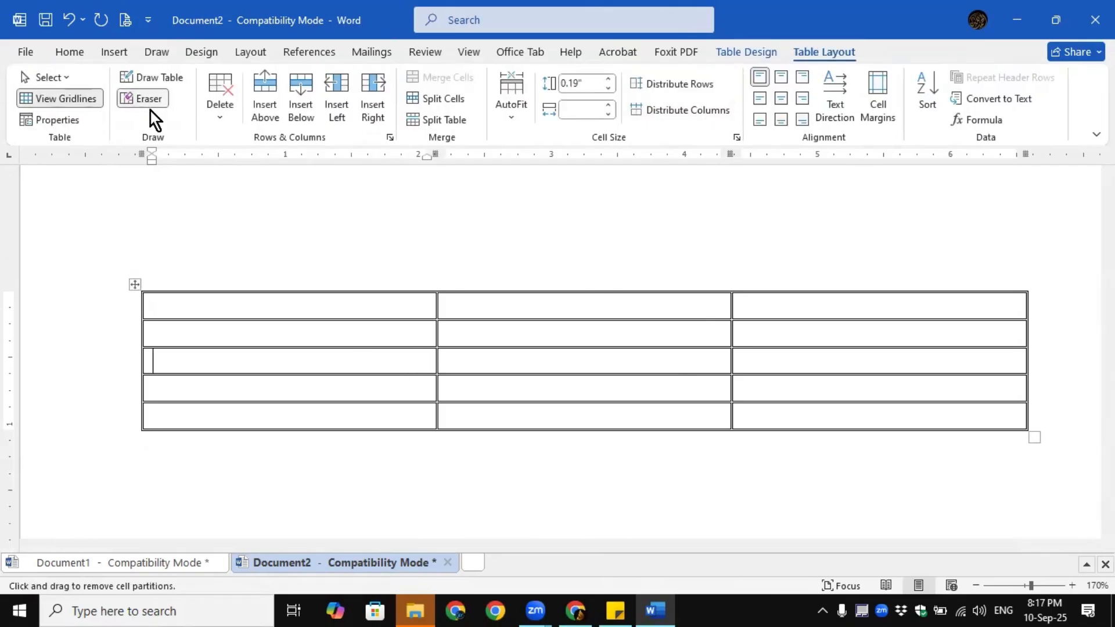
{"action": "left_click", "coordinate": [400, 401]}
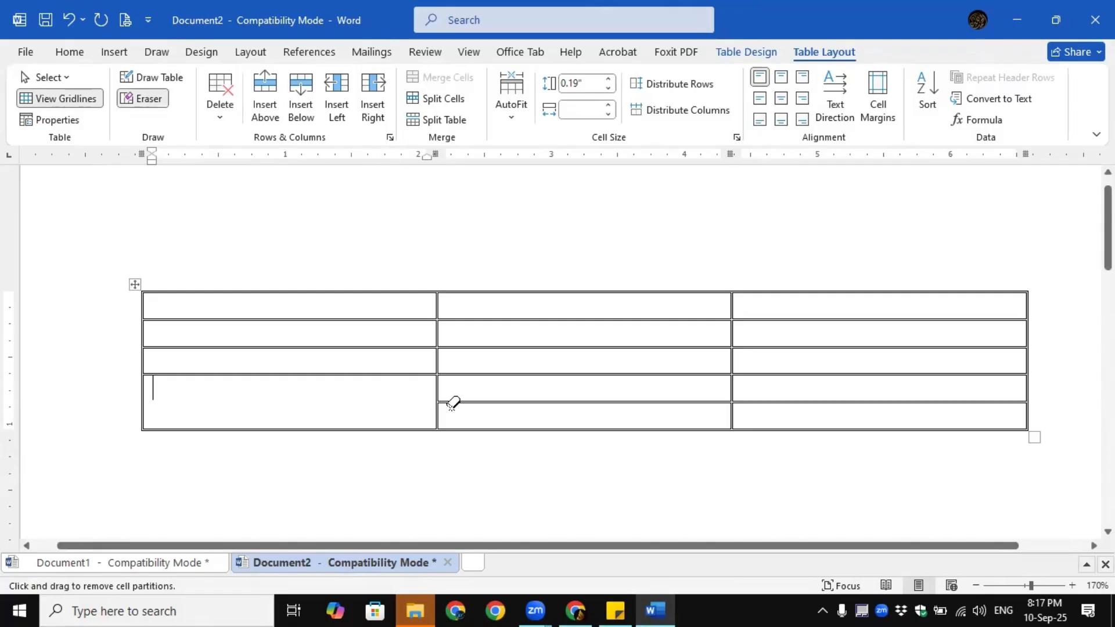
{"action": "left_click", "coordinate": [136, 99]}
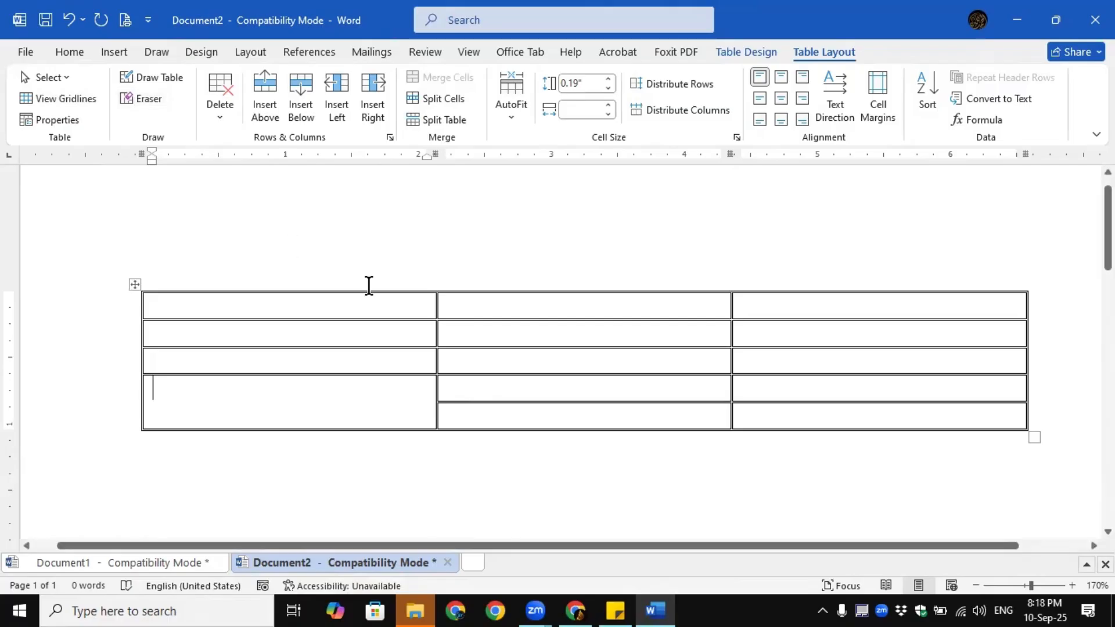
Merge the three cells of the table's first row into one cell
{"action": "left_click", "coordinate": [358, 304]}
{"action": "left_click_drag", "start_coordinate": [483, 302], "coordinate": [877, 319]}
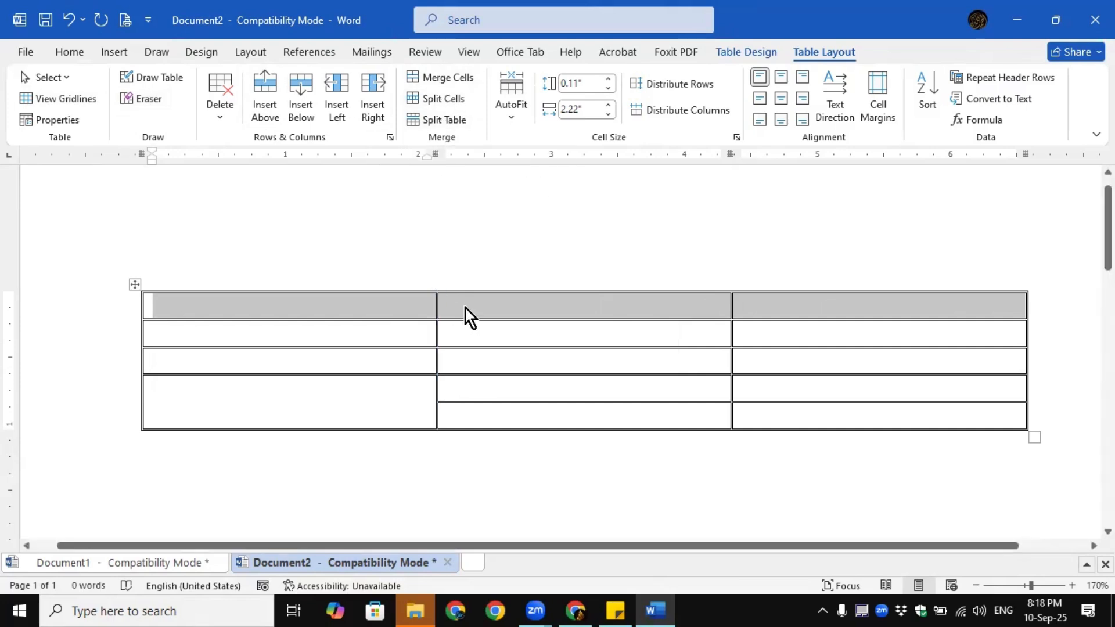
{"action": "left_click", "coordinate": [430, 306]}
{"action": "left_click_drag", "start_coordinate": [395, 304], "coordinate": [867, 315]}
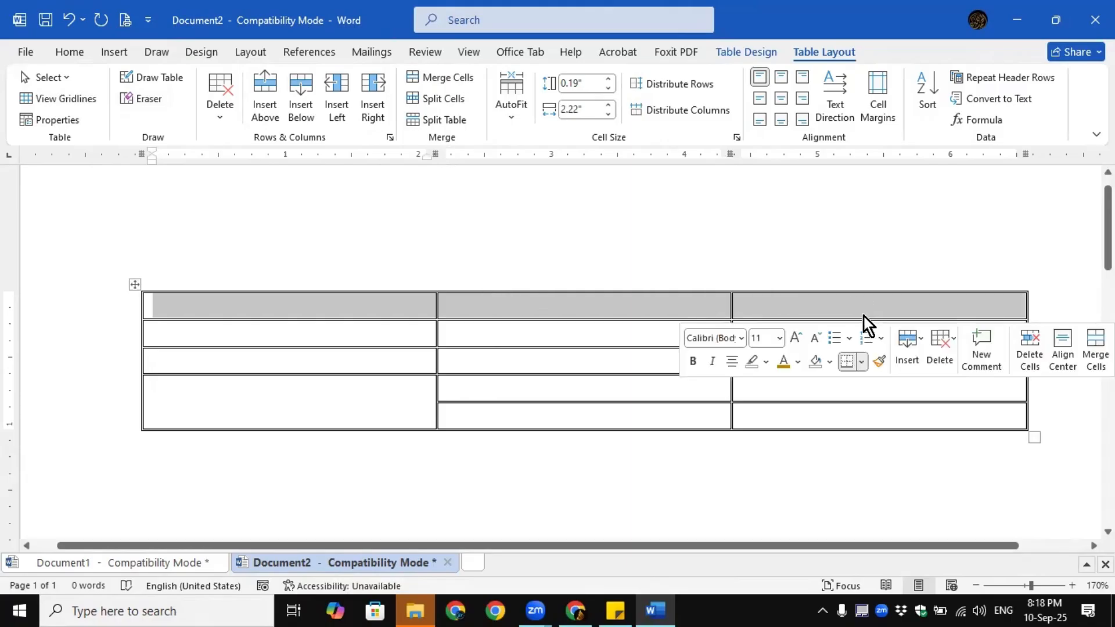
{"action": "left_click", "coordinate": [442, 77]}
Enter the title "Student Mark Sheet" in the merged first row and select the title text
{"action": "left_click", "coordinate": [522, 333]}
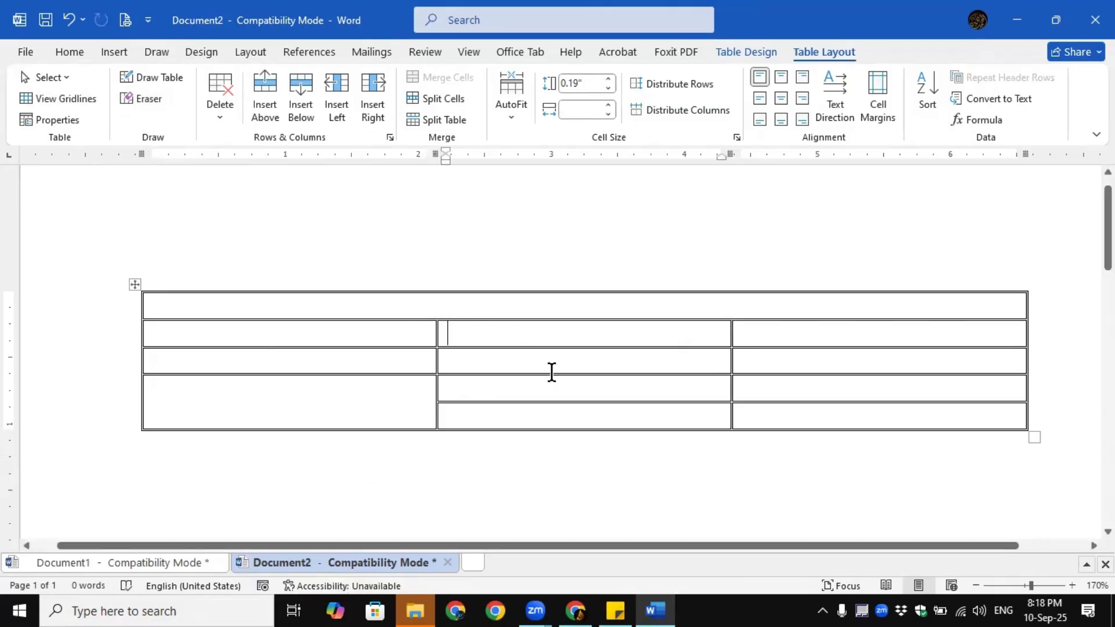
{"action": "key", "text": "Up"}
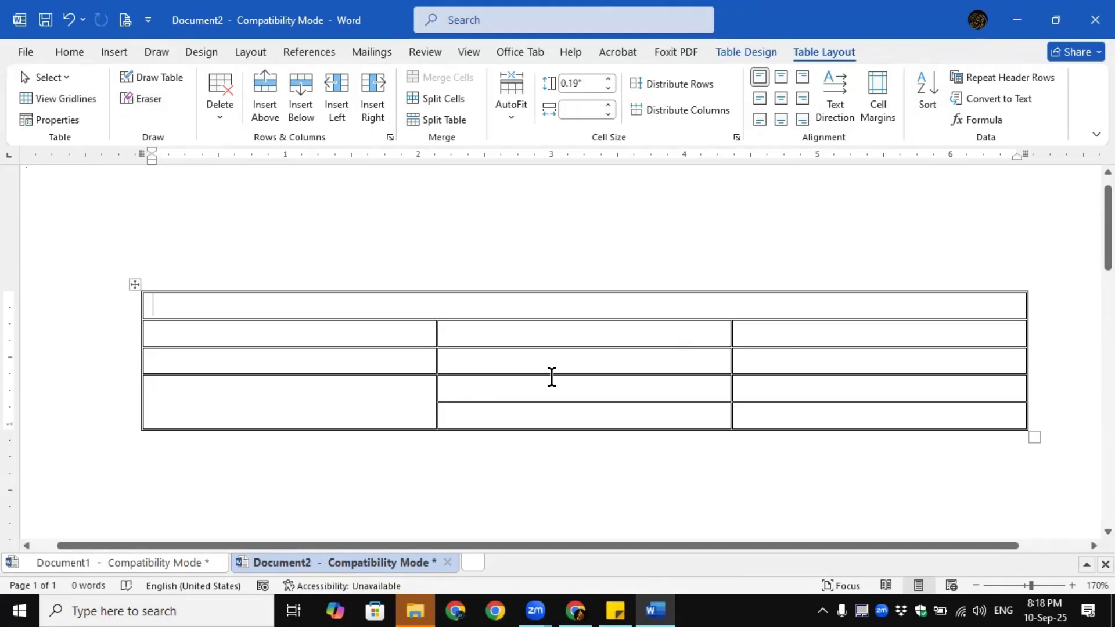
{"action": "type", "text": "Student Mark Sheet"}
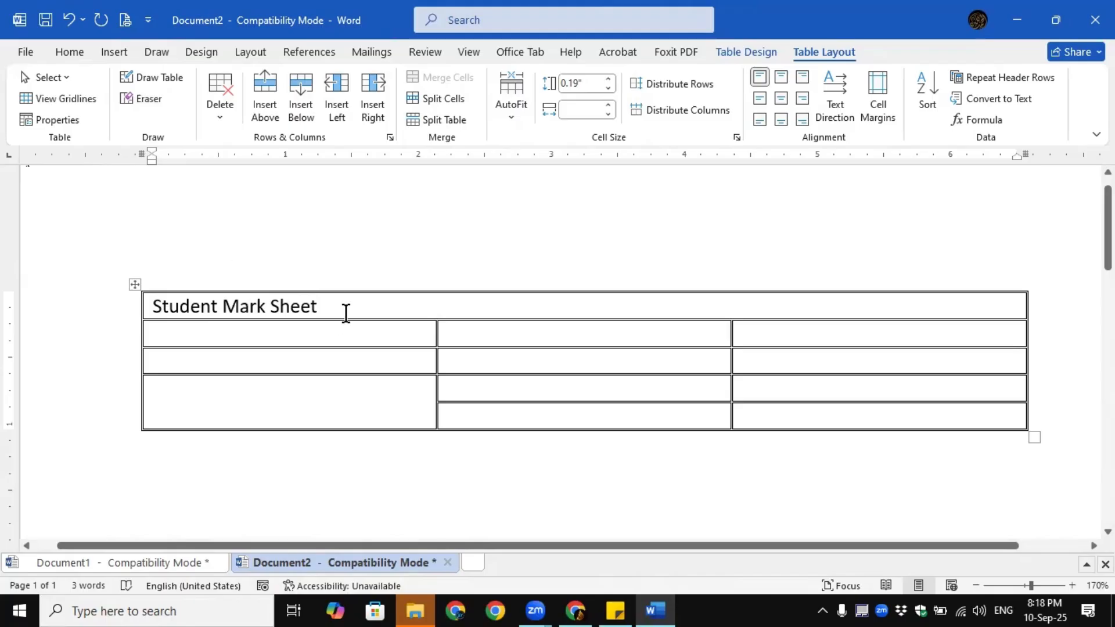
{"action": "left_click_drag", "start_coordinate": [277, 305], "coordinate": [165, 301]}
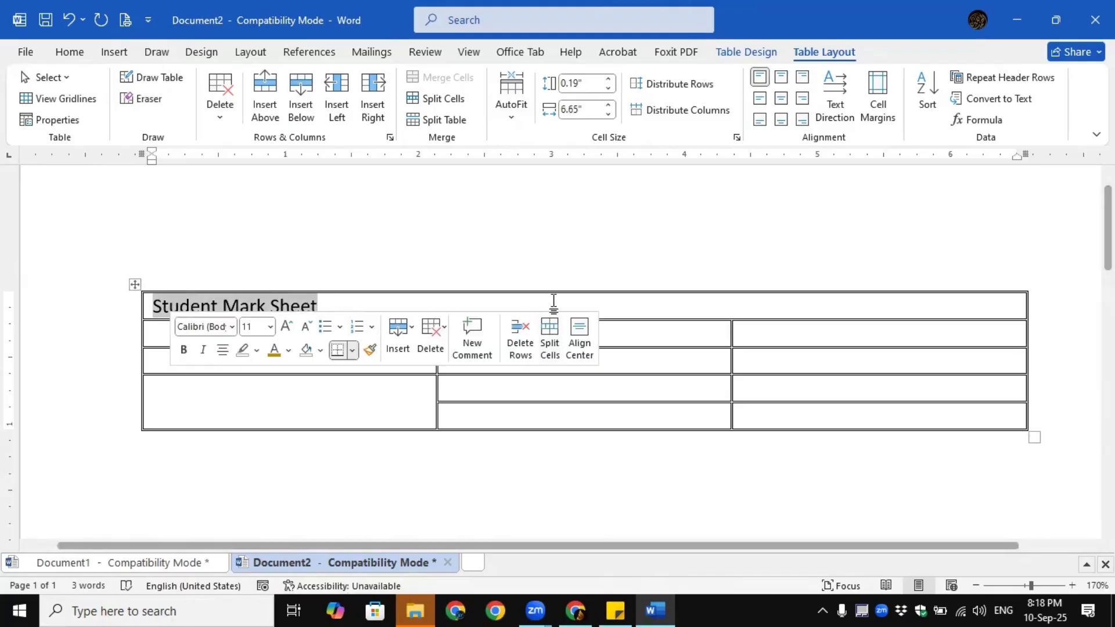
Advance through the table's cells past the last one to add a new row at the end
{"action": "left_click", "coordinate": [635, 300]}
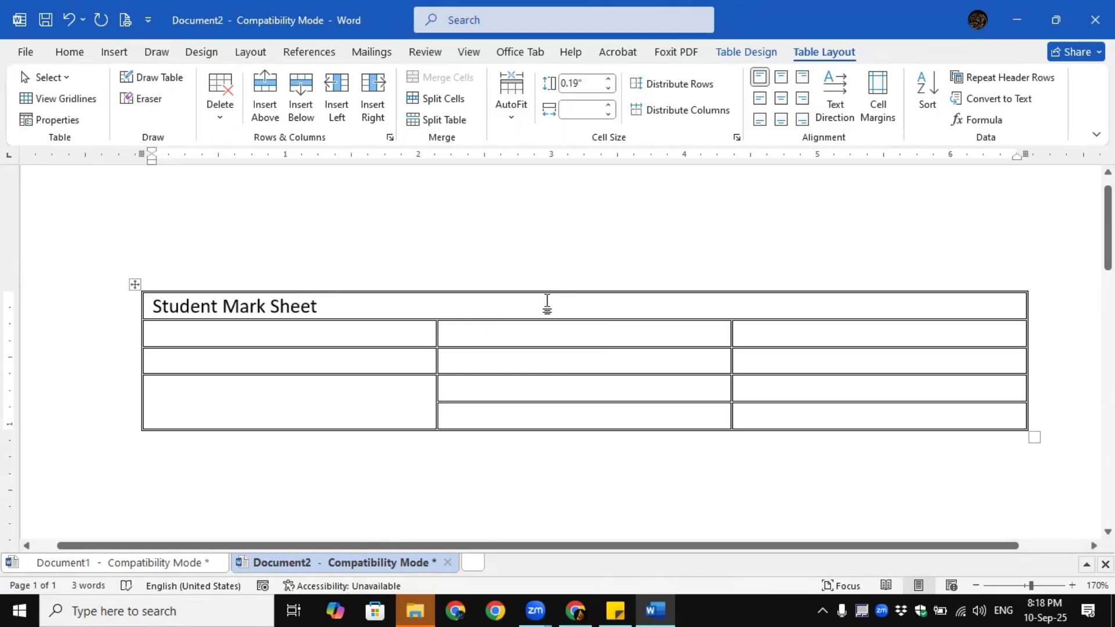
{"action": "left_click", "coordinate": [152, 306]}
{"action": "key", "text": "Tab"}
{"action": "key", "text": "Tab"}
{"action": "key", "text": "Tab"}
{"action": "key", "text": "Tab"}
{"action": "key", "text": "Tab"}
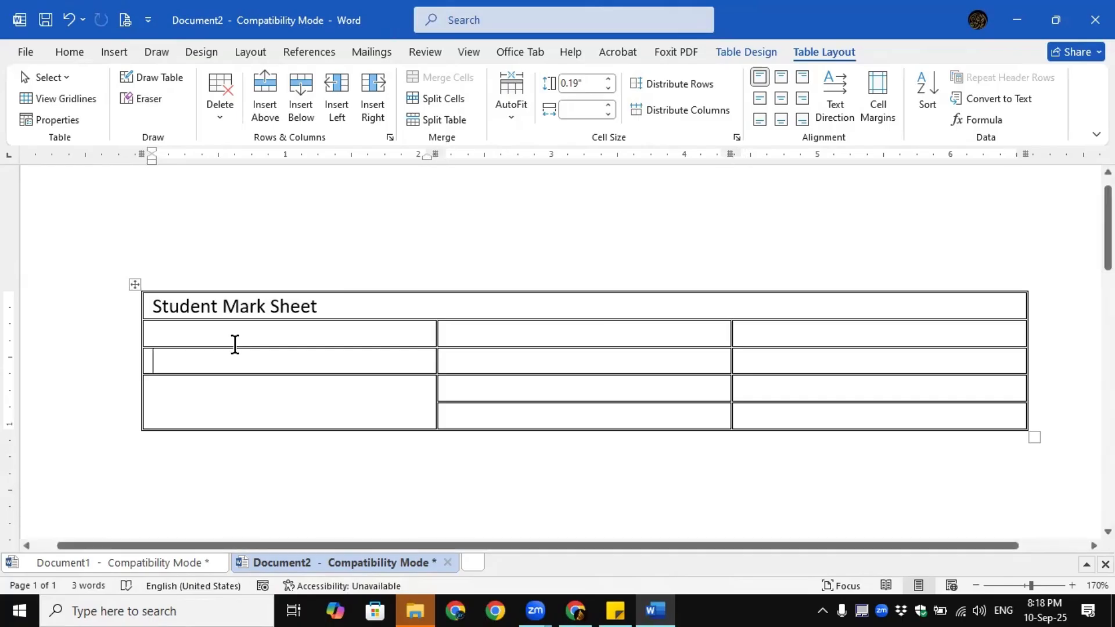
{"action": "key", "text": "Tab"}
{"action": "key", "text": "Tab"}
{"action": "key", "text": "Tab"}
{"action": "key", "text": "Tab"}
{"action": "key", "text": "Tab"}
{"action": "key", "text": "Tab"}
{"action": "key", "text": "Tab"}
{"action": "key", "text": "Tab"}
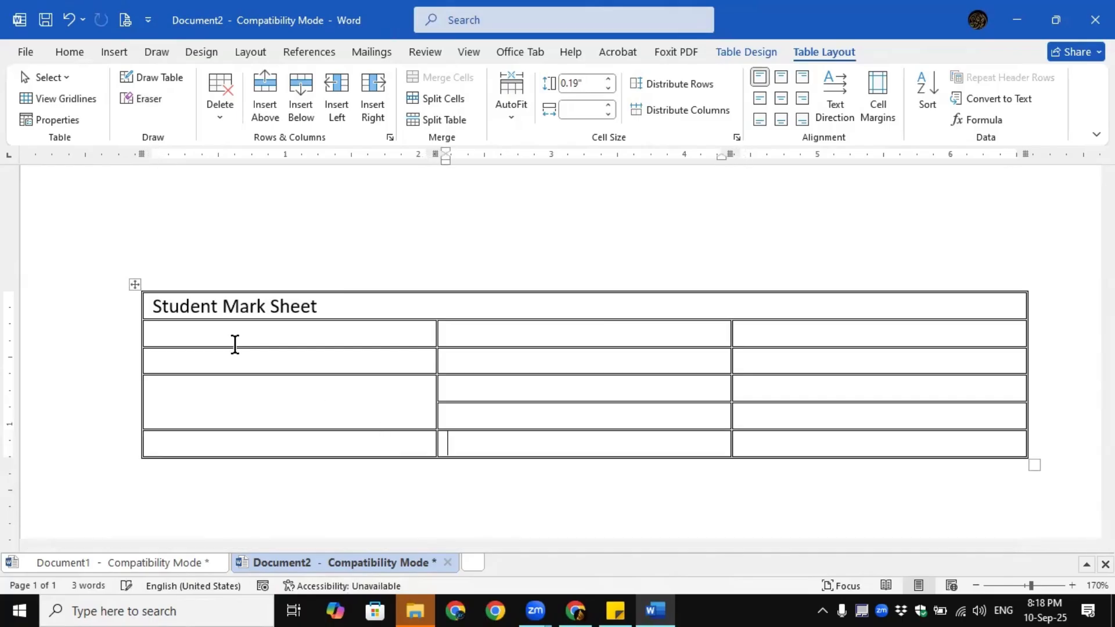
Select the "Student Mark Sheet" title row and align its text to the top centre of the cell
{"action": "left_click", "coordinate": [336, 303]}
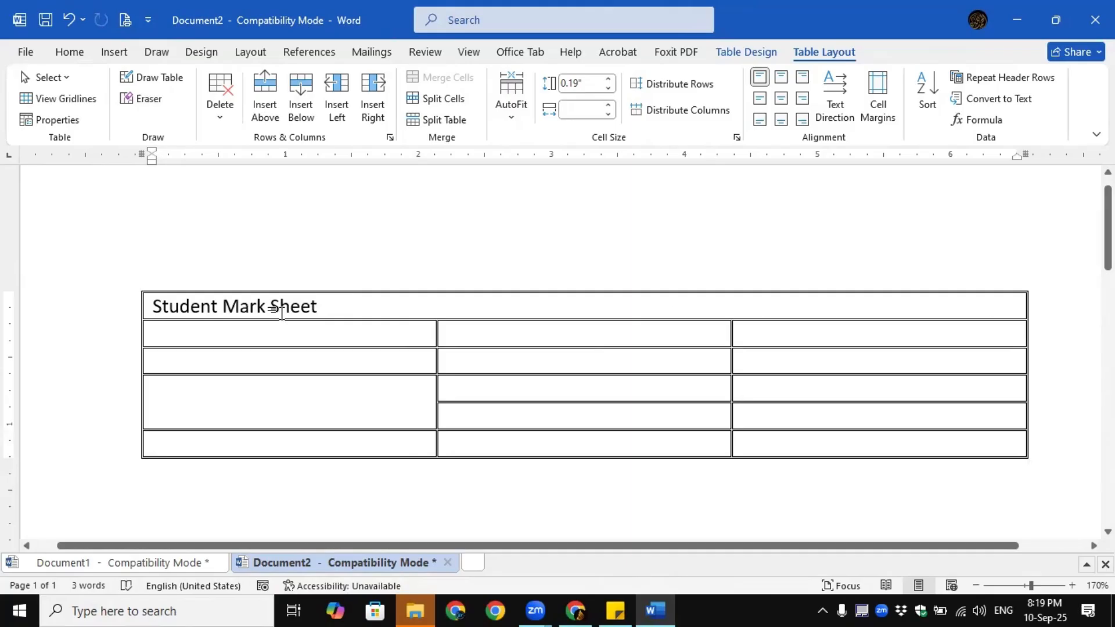
{"action": "left_click_drag", "start_coordinate": [558, 311], "coordinate": [155, 314]}
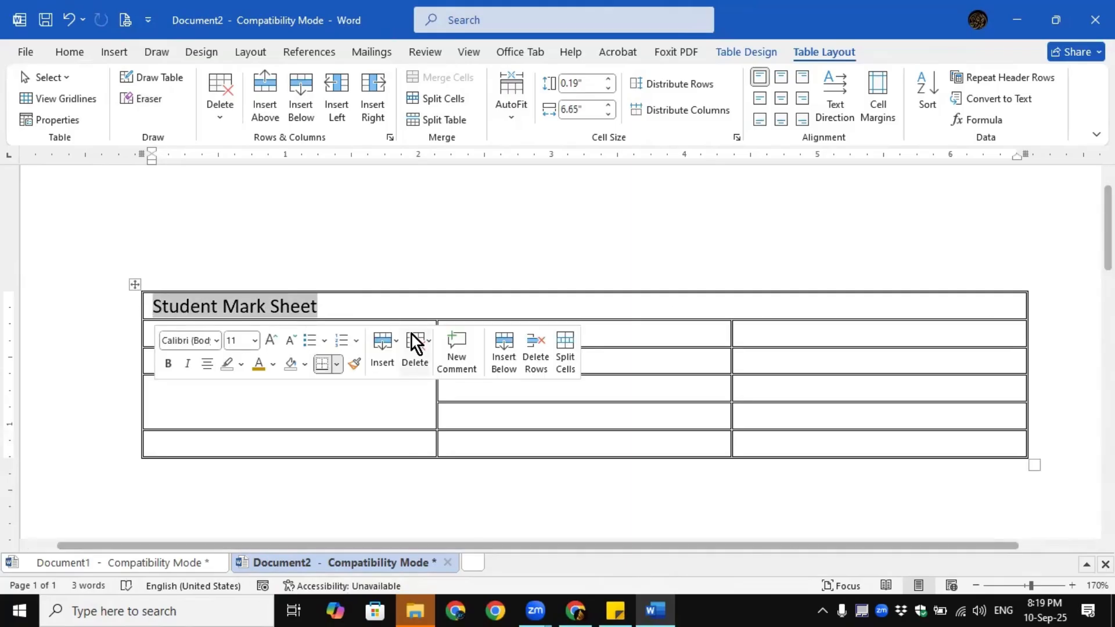
{"action": "left_click", "coordinate": [464, 305]}
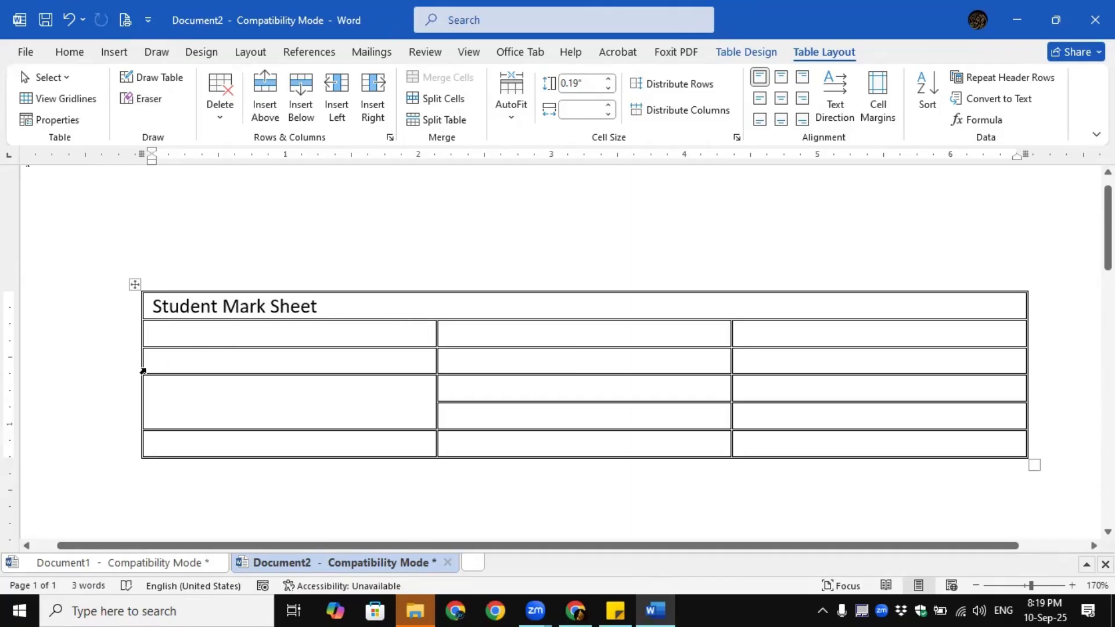
{"action": "left_click", "coordinate": [143, 316]}
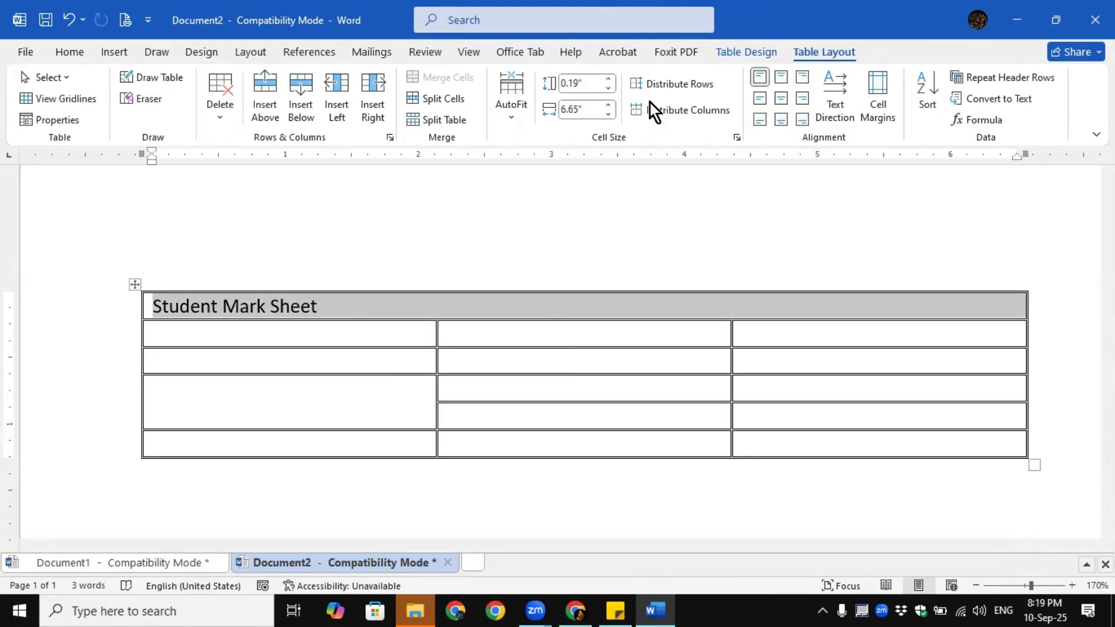
{"action": "left_click", "coordinate": [69, 53]}
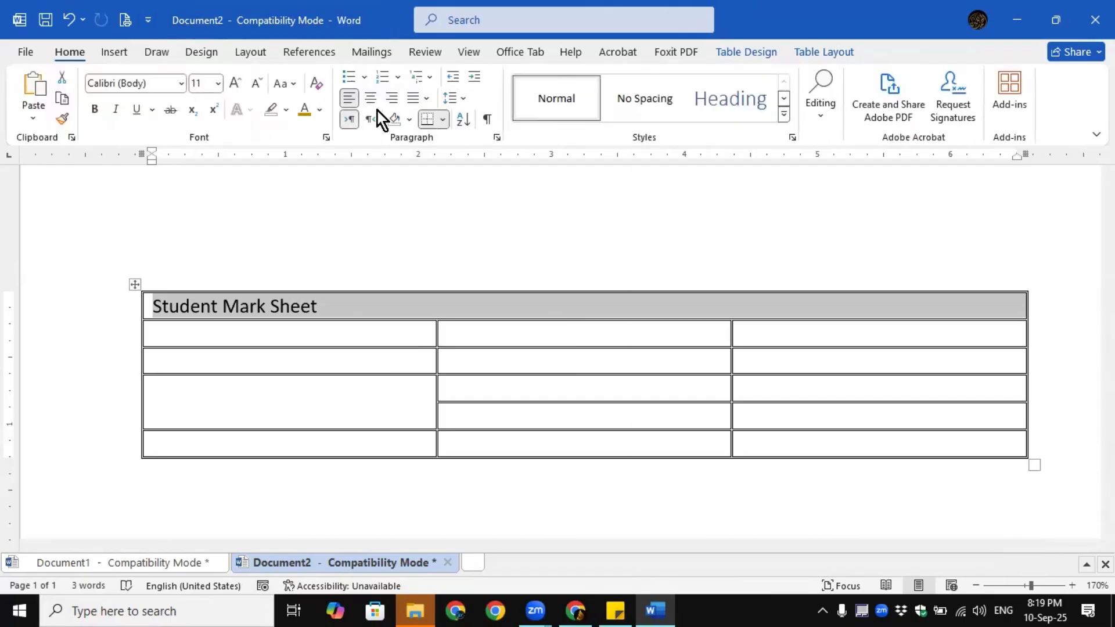
{"action": "left_click", "coordinate": [824, 51]}
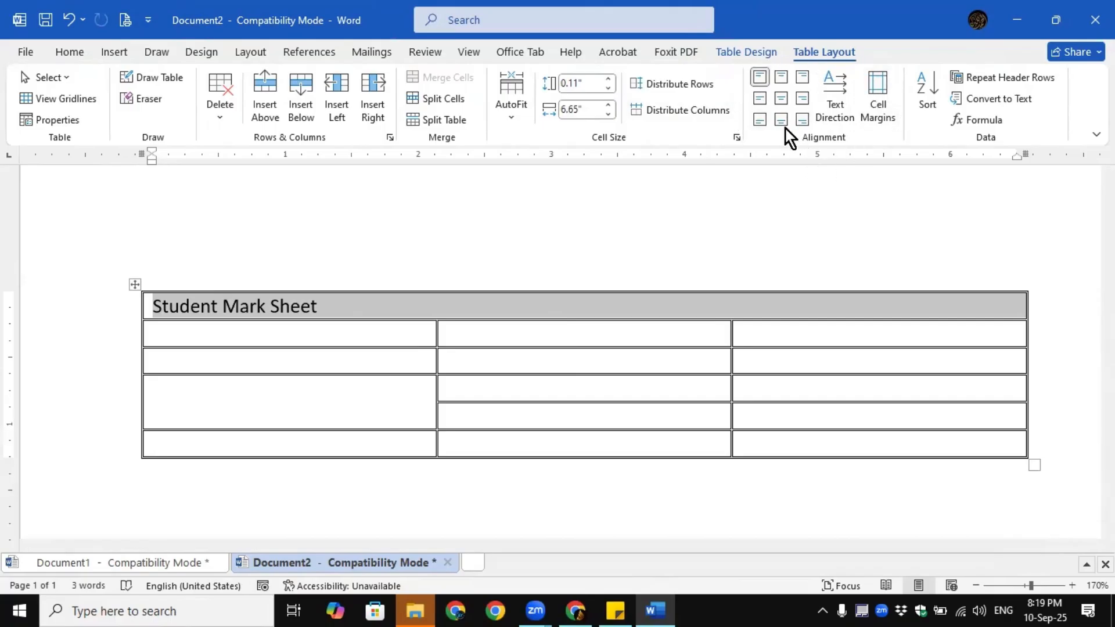
{"action": "left_click", "coordinate": [784, 80]}
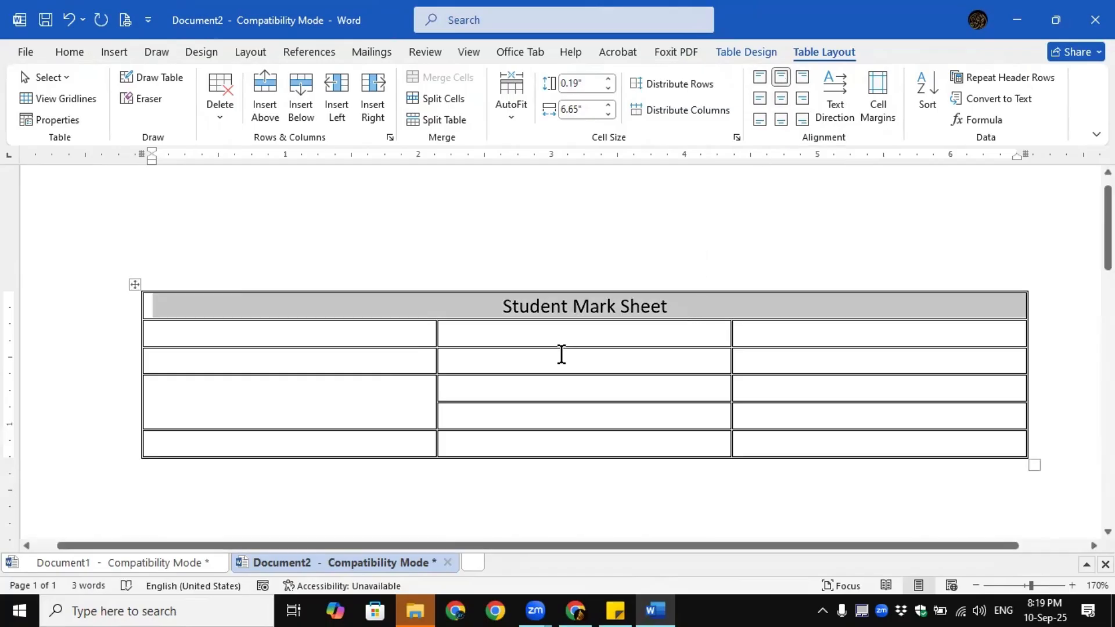
Enlarge the title row to about 0.54" high and centre its text horizontally and vertically
{"action": "left_click", "coordinate": [575, 334]}
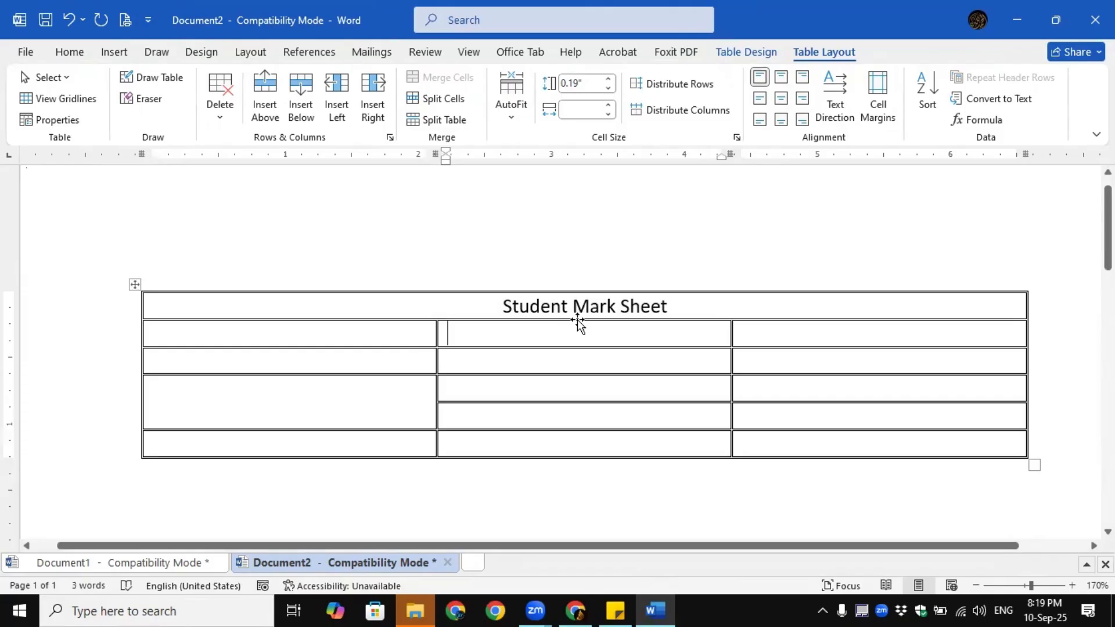
{"action": "left_click_drag", "start_coordinate": [577, 319], "coordinate": [586, 367]}
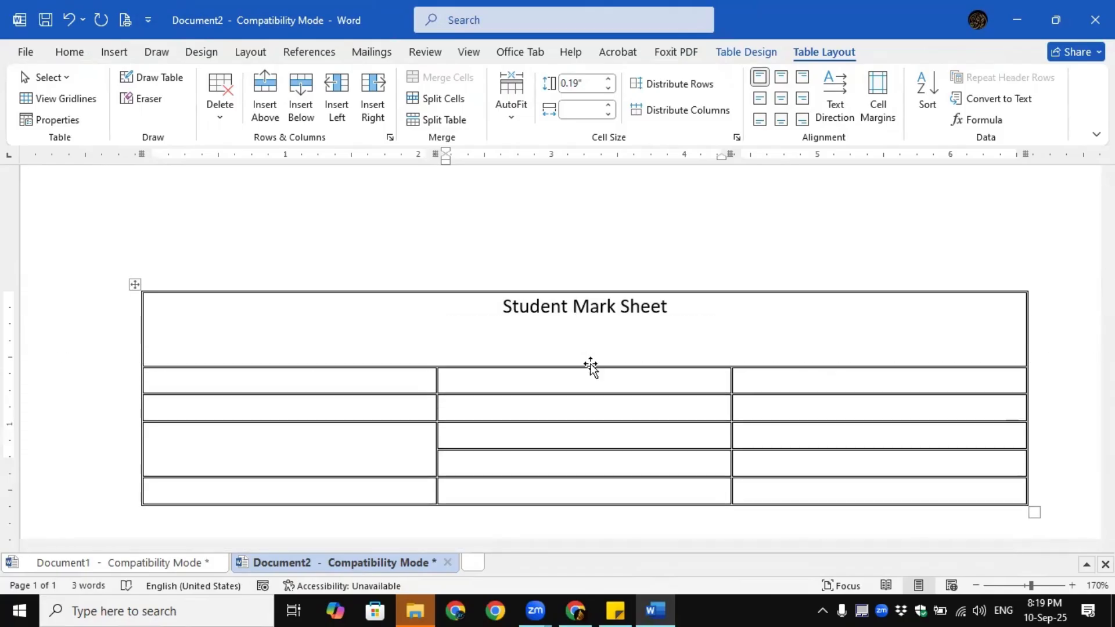
{"action": "left_click", "coordinate": [146, 361]}
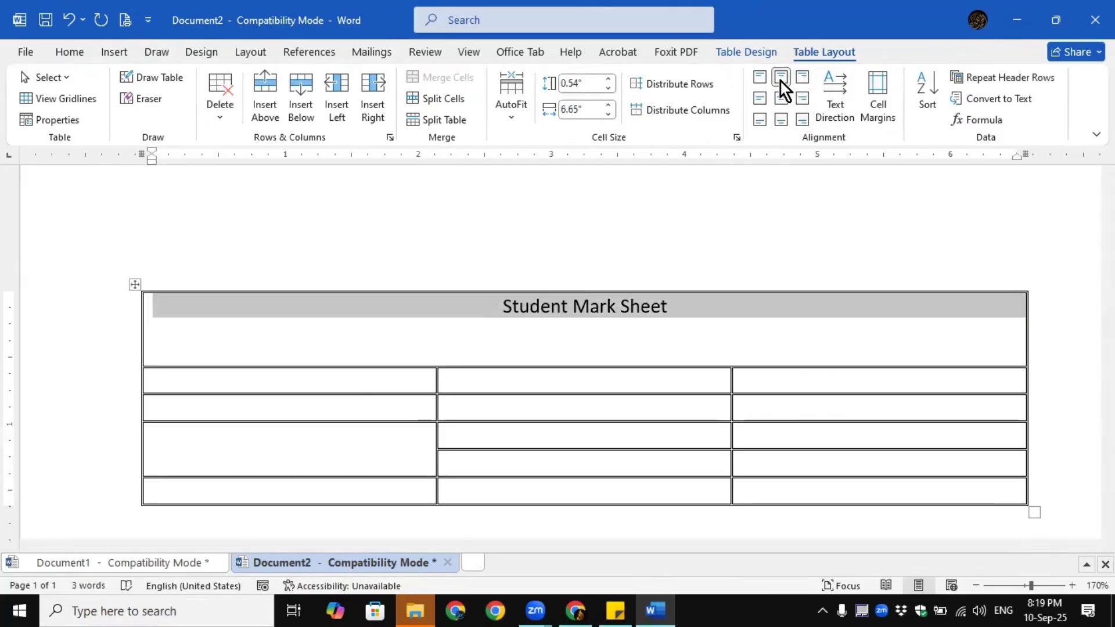
{"action": "left_click", "coordinate": [783, 105]}
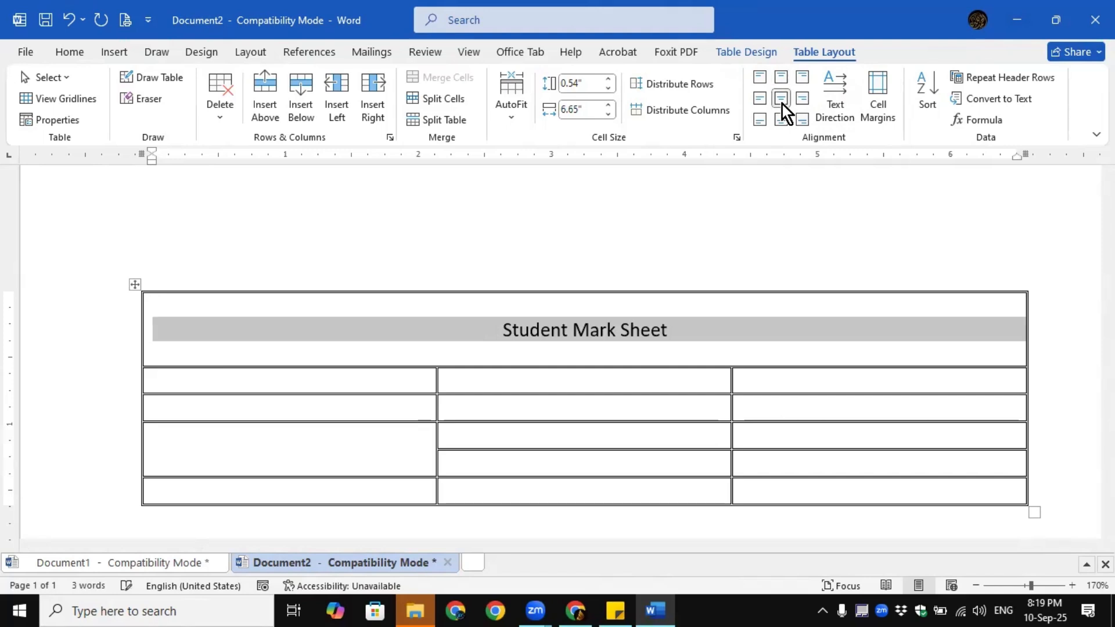
Try the bottom centre, centre right, bottom right and top right alignments on the title cell
{"action": "left_click", "coordinate": [781, 126]}
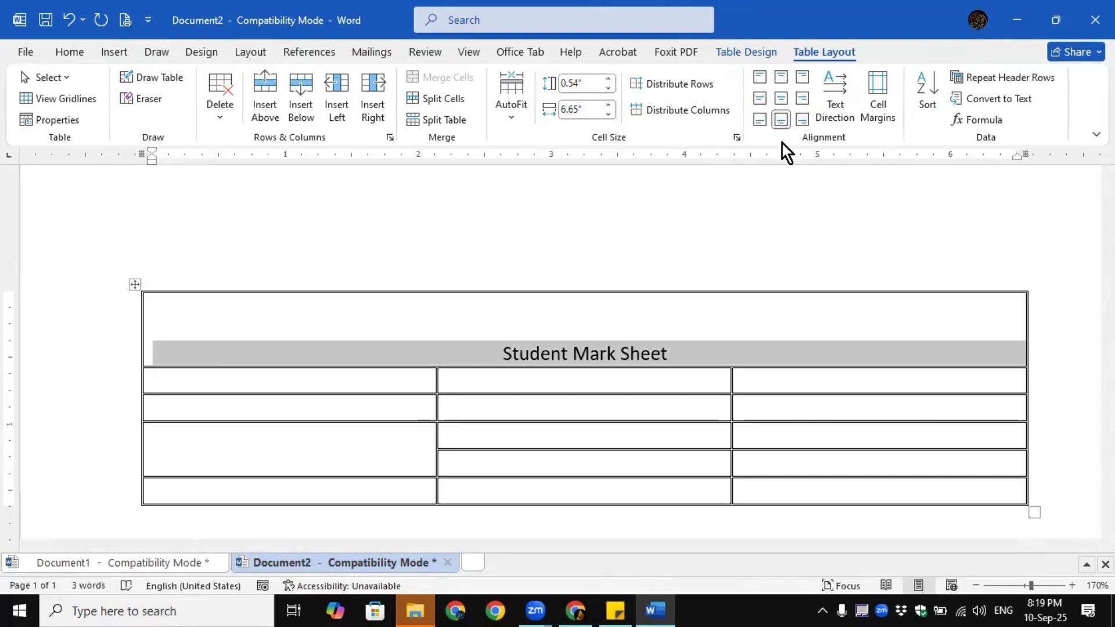
{"action": "left_click", "coordinate": [802, 100]}
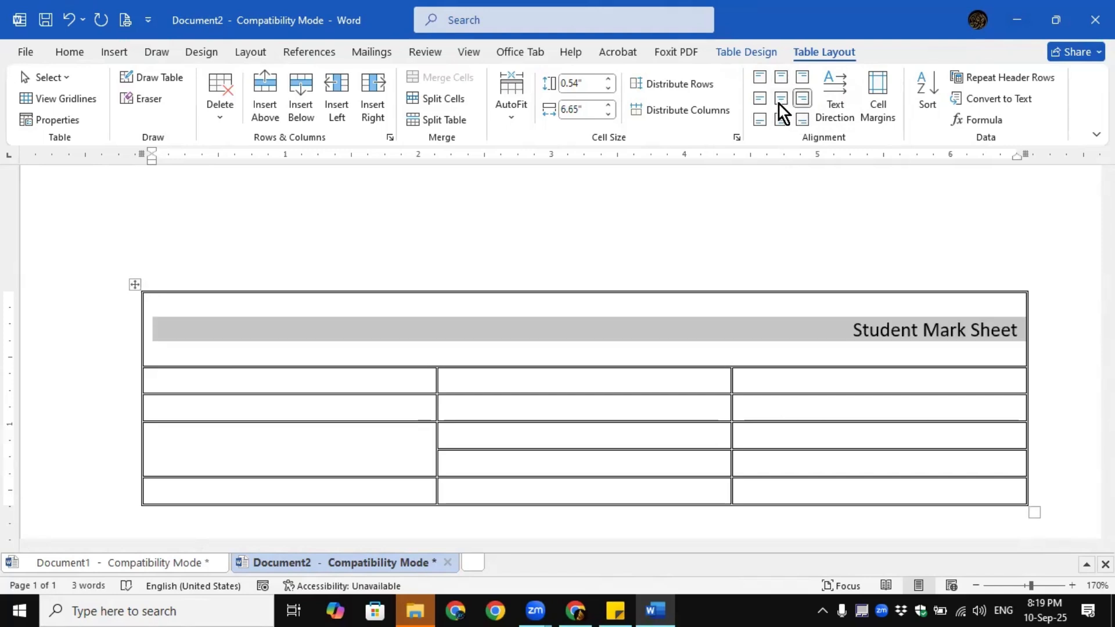
{"action": "left_click", "coordinate": [803, 119]}
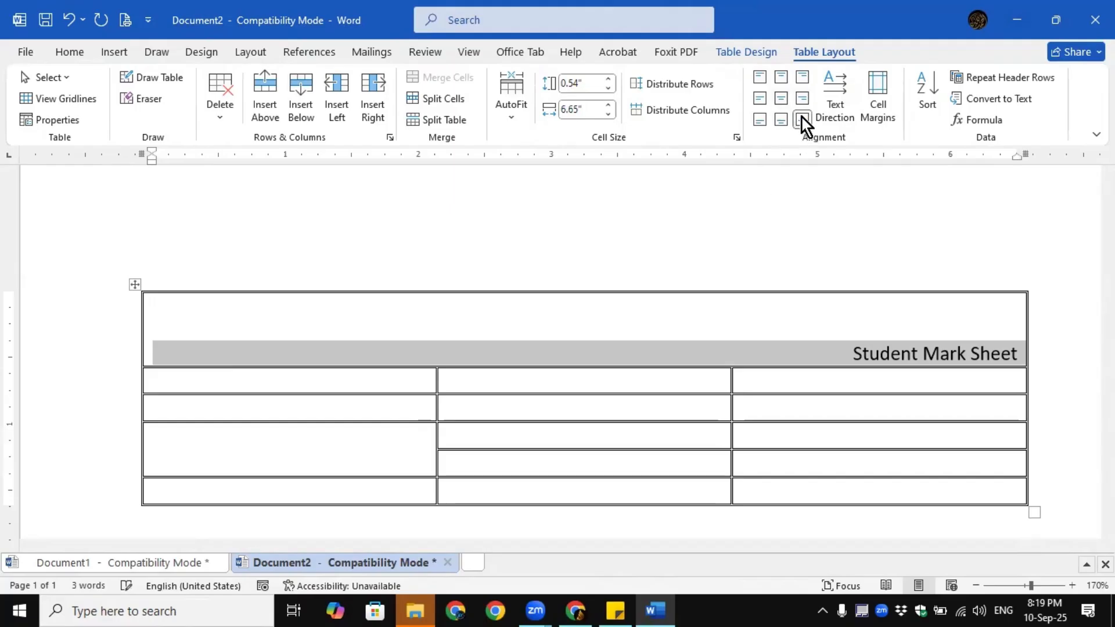
{"action": "left_click", "coordinate": [802, 77]}
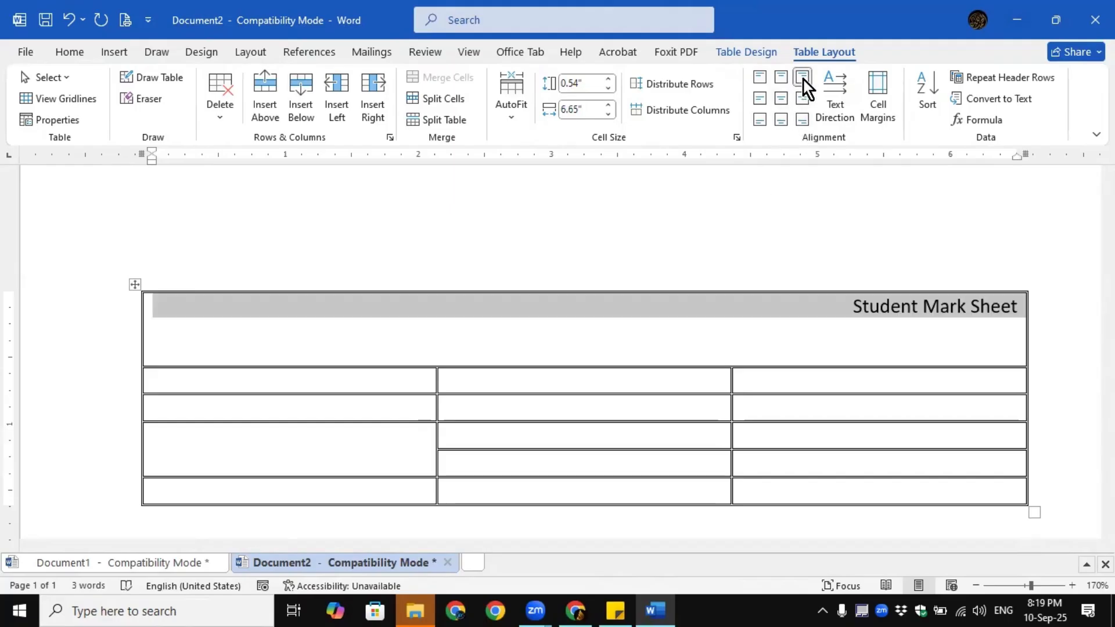
Centre the title horizontally and vertically in its cell and reduce the title row's height to about 0.23"
{"action": "left_click", "coordinate": [784, 104]}
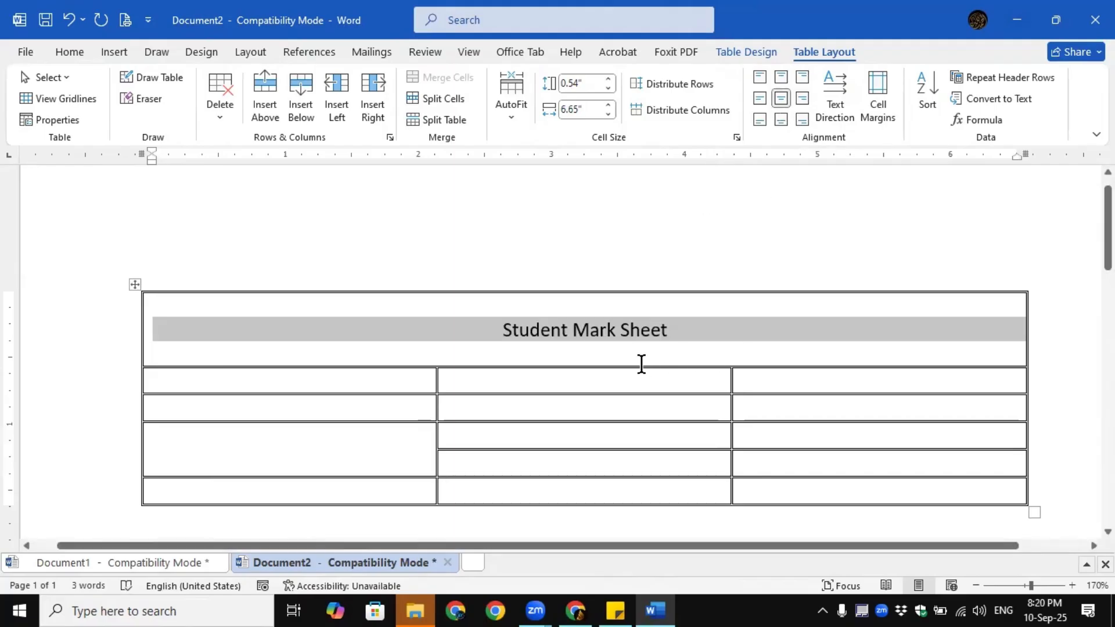
{"action": "left_click_drag", "start_coordinate": [639, 369], "coordinate": [654, 322]}
{"action": "left_click", "coordinate": [724, 310]}
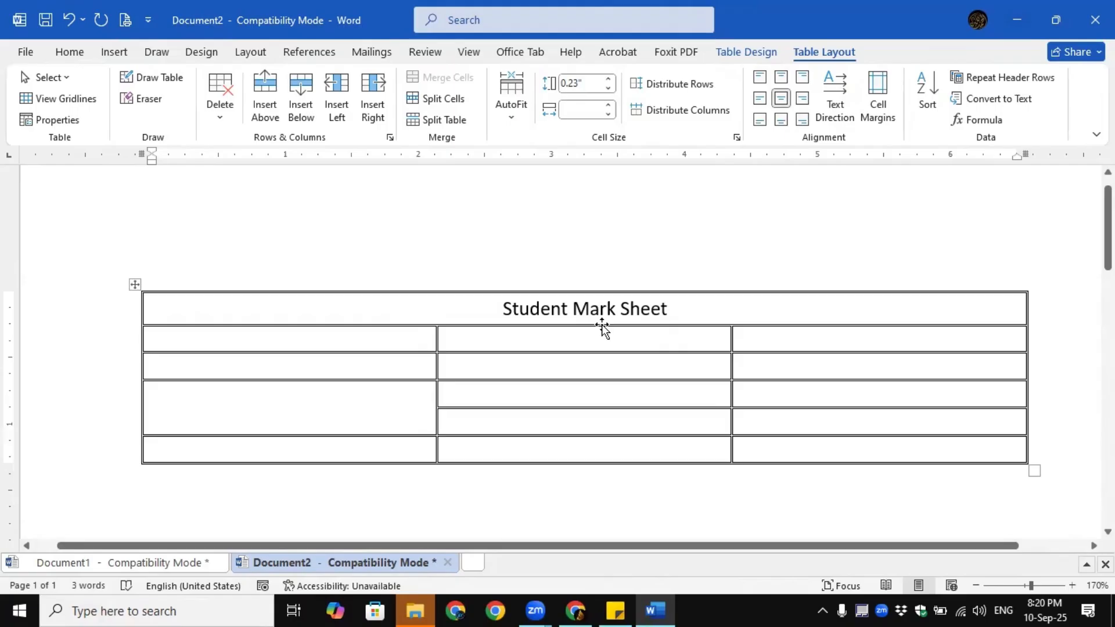
Enter the column headings "S.No" and "Name" in the first two cells of the table's second row
{"action": "left_click", "coordinate": [395, 338]}
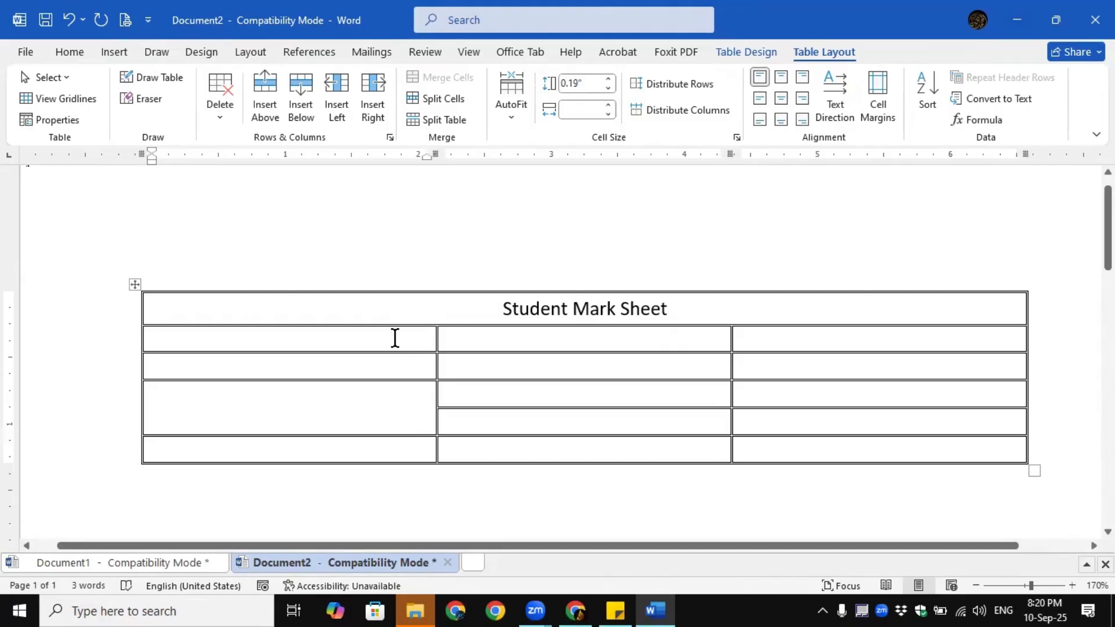
{"action": "type", "text": "S"}
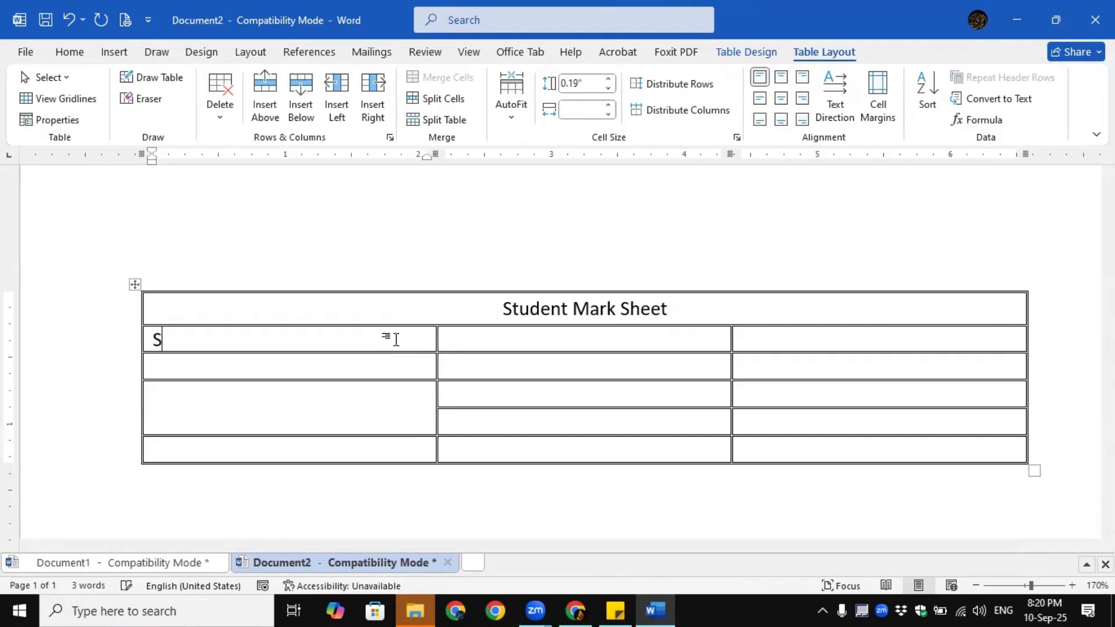
{"action": "type", "text": ".No"}
{"action": "key", "text": "Tab"}
{"action": "type", "text": "Name"}
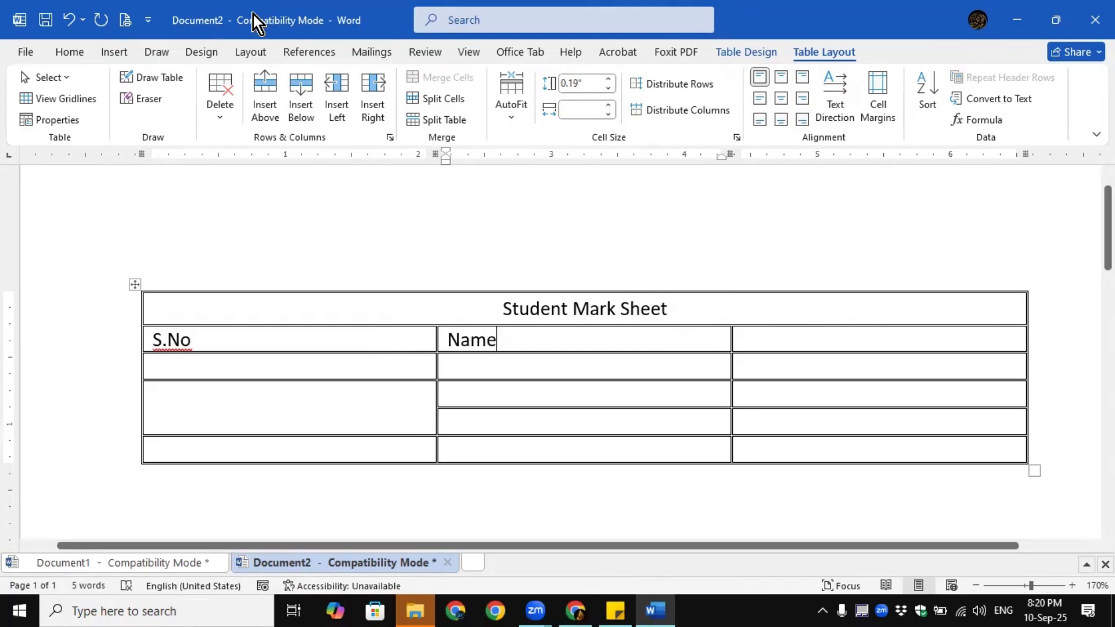
Narrow the S.No column to about 0.51" and enter 1 and 2 in the cells below its heading
{"action": "left_click_drag", "start_coordinate": [435, 338], "coordinate": [212, 339]}
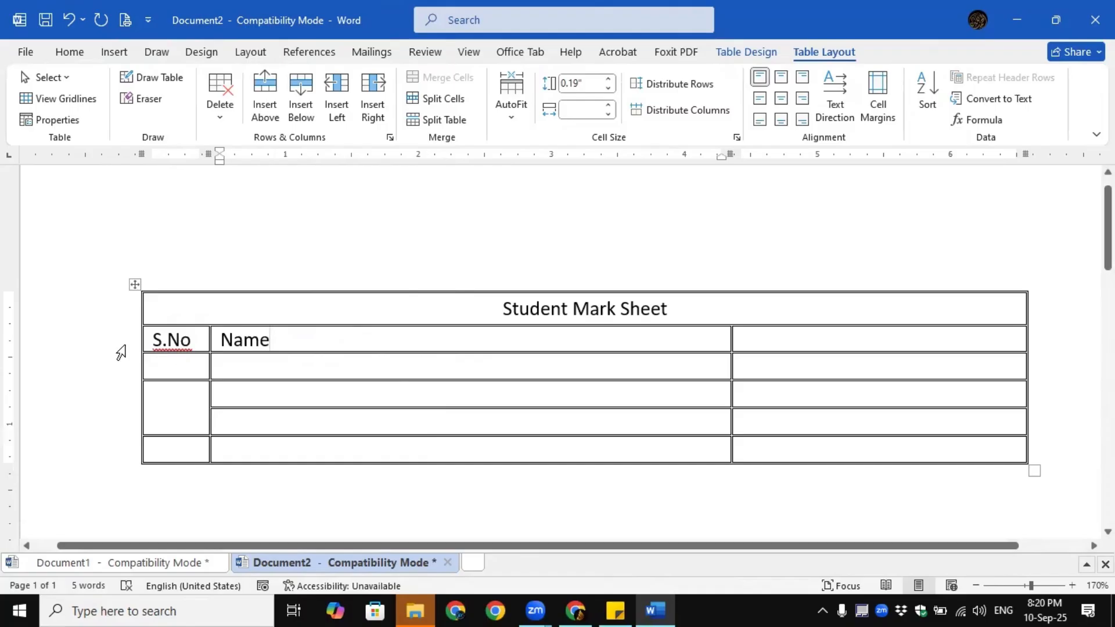
{"action": "left_click", "coordinate": [176, 366]}
{"action": "type", "text": "2"}
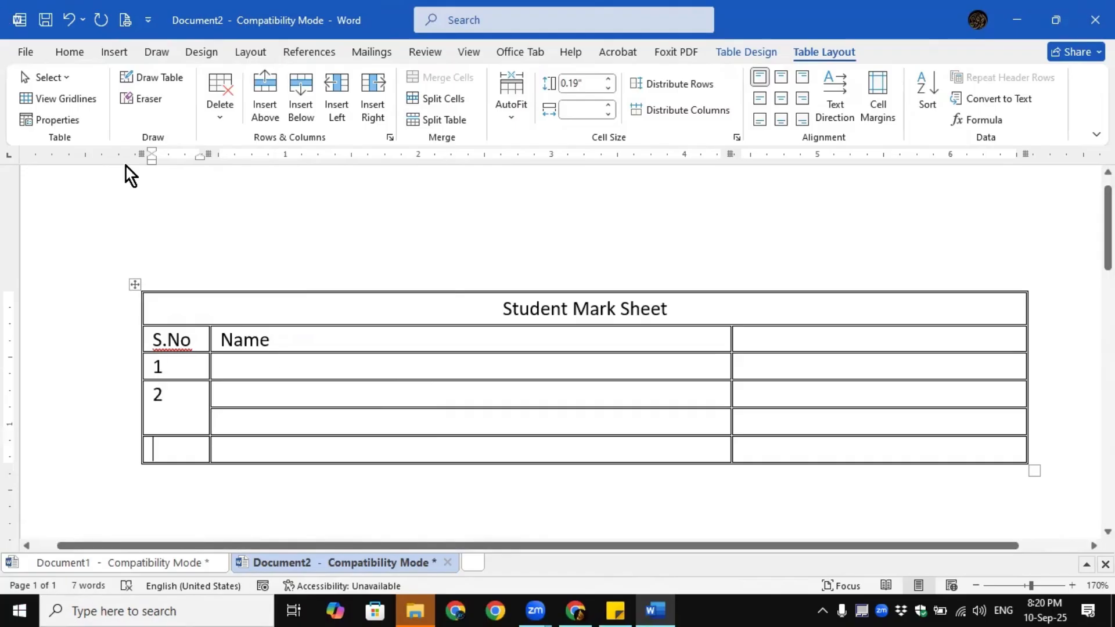
Draw a horizontal border splitting the cell numbered 2, and enter 3 and 4 in the remaining S.No cells
{"action": "left_click", "coordinate": [149, 76]}
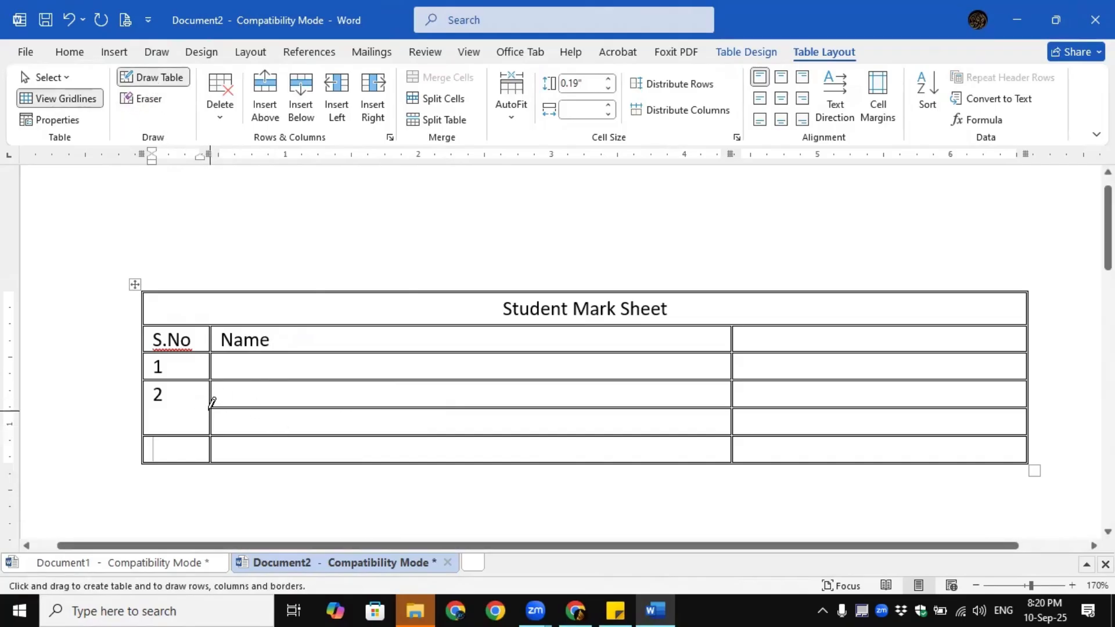
{"action": "left_click_drag", "start_coordinate": [211, 408], "coordinate": [155, 408]}
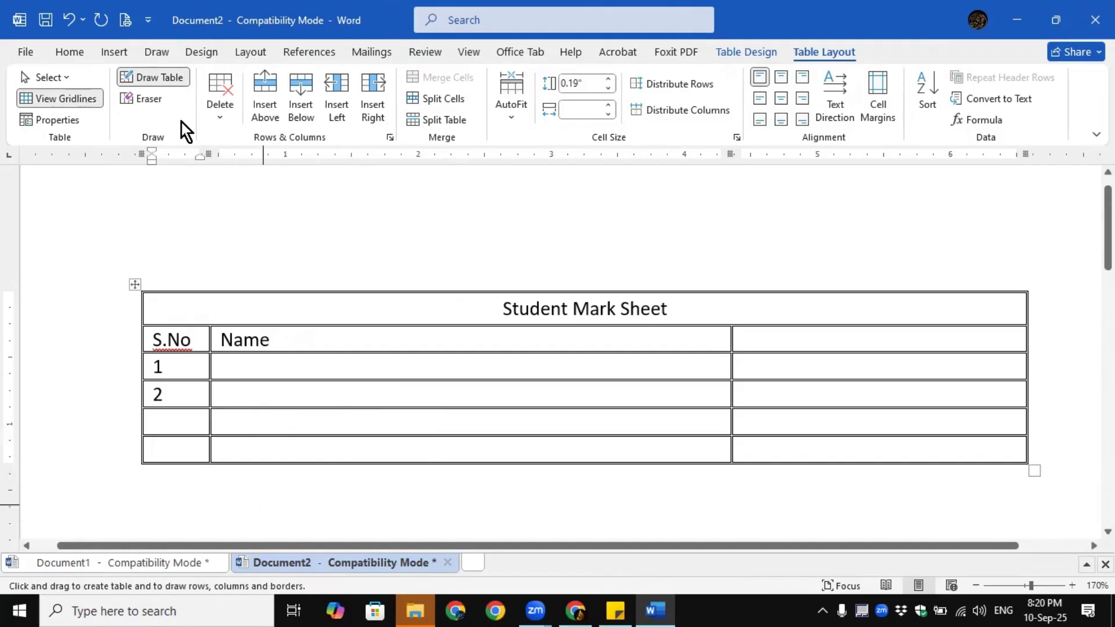
{"action": "left_click", "coordinate": [157, 78]}
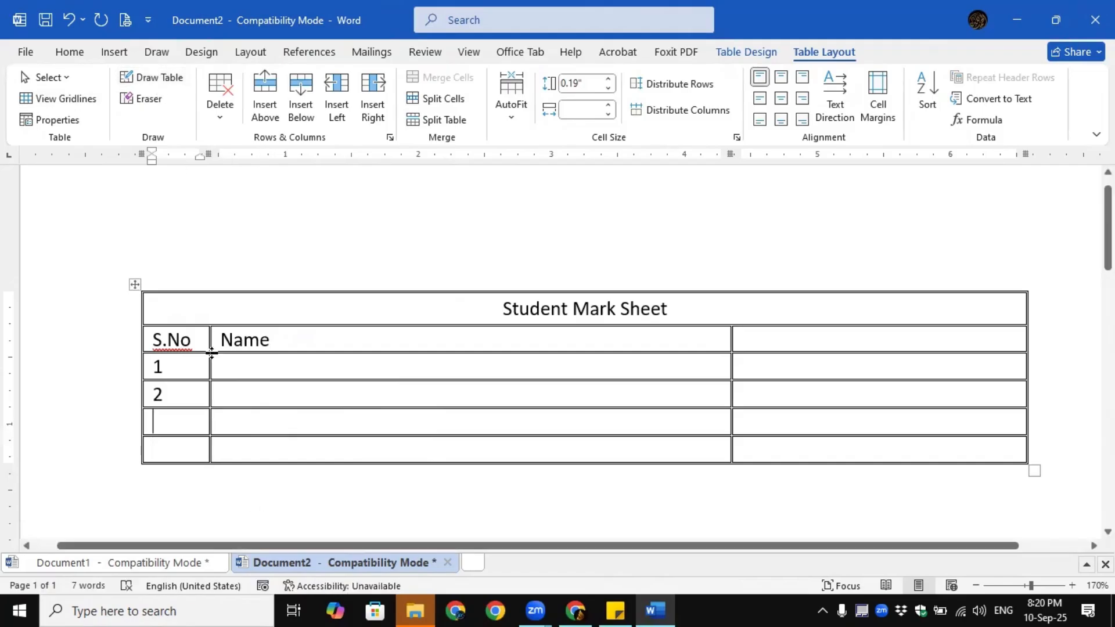
{"action": "type", "text": "3"}
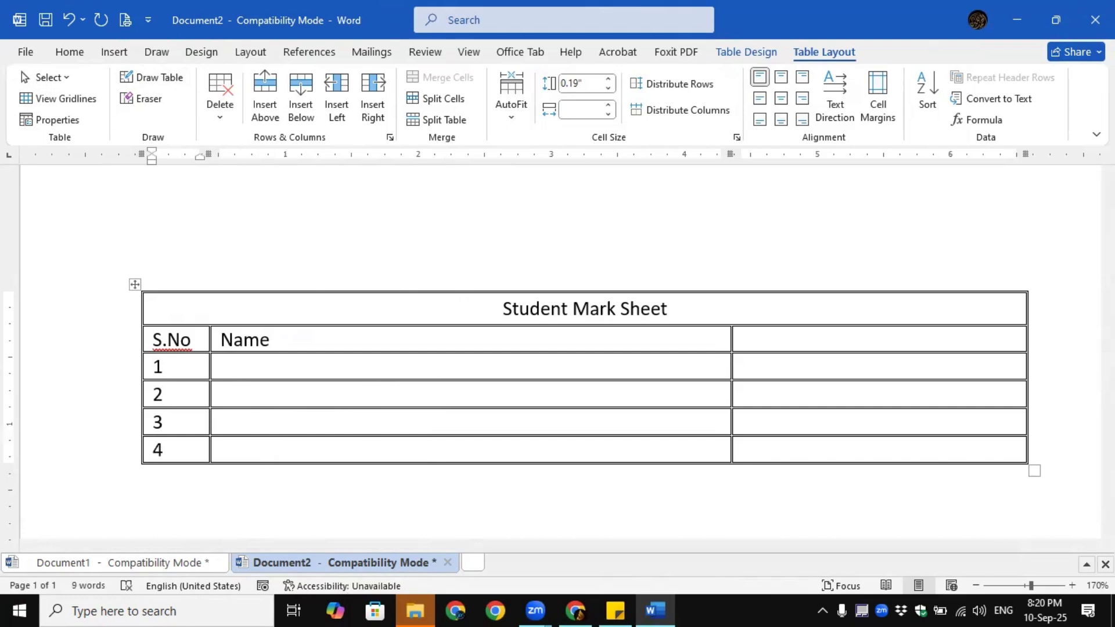
Enter student names in the Name column for rows 1 and 2
{"action": "left_click", "coordinate": [393, 370]}
{"action": "type", "text": "Sana"}
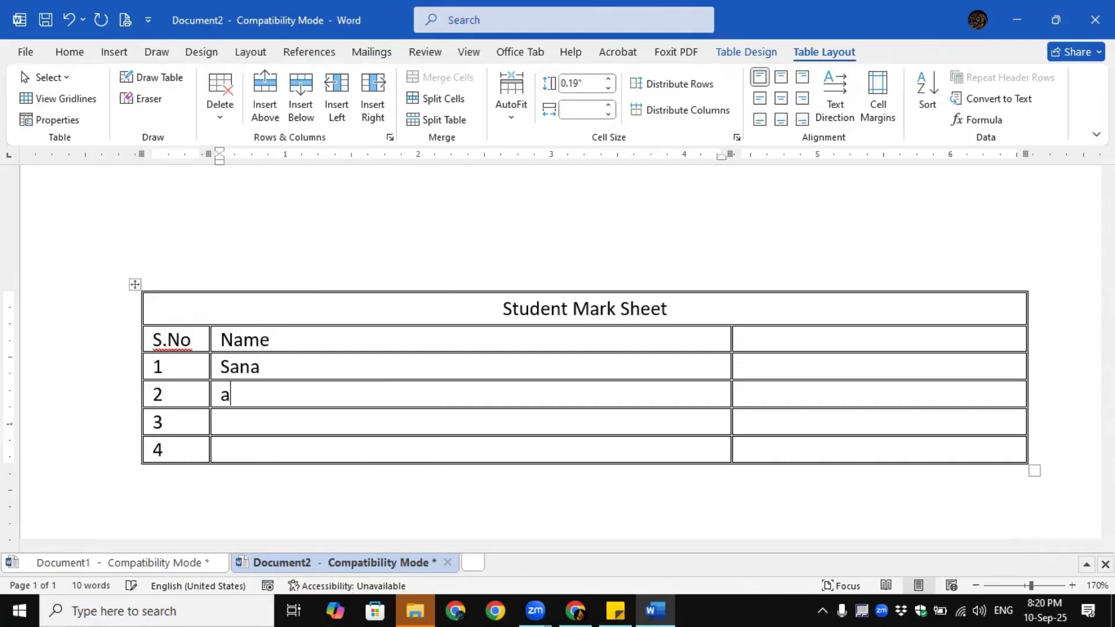
{"action": "type", "text": "aliya"}
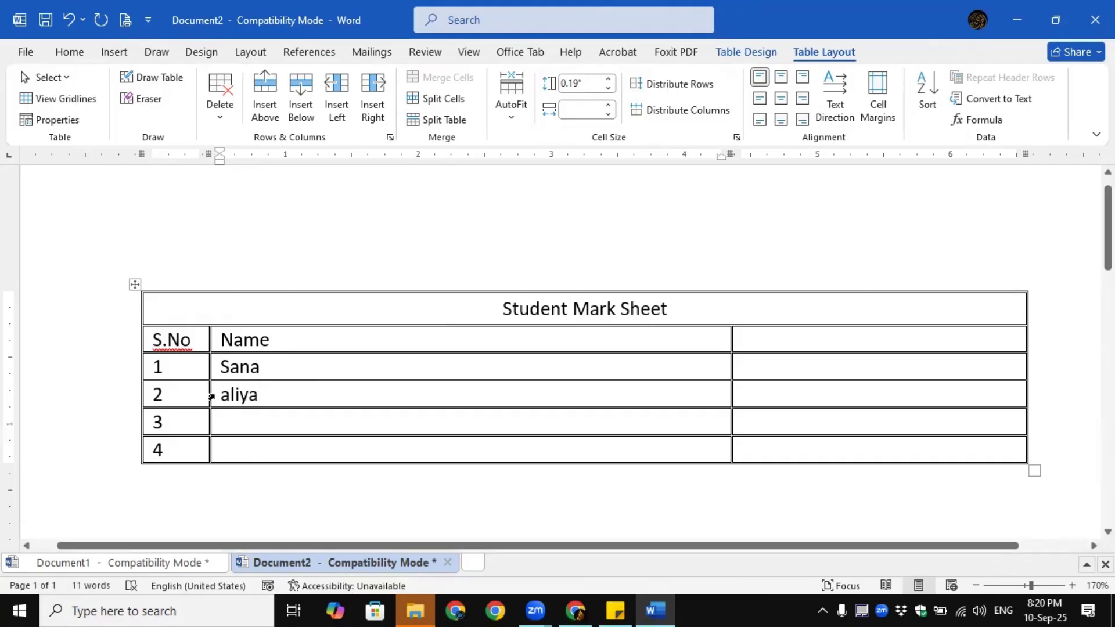
Rotate the text direction of the S.No cells 1 to 4 through the vertical orientations and back to horizontal
{"action": "left_click_drag", "start_coordinate": [152, 363], "coordinate": [155, 452]}
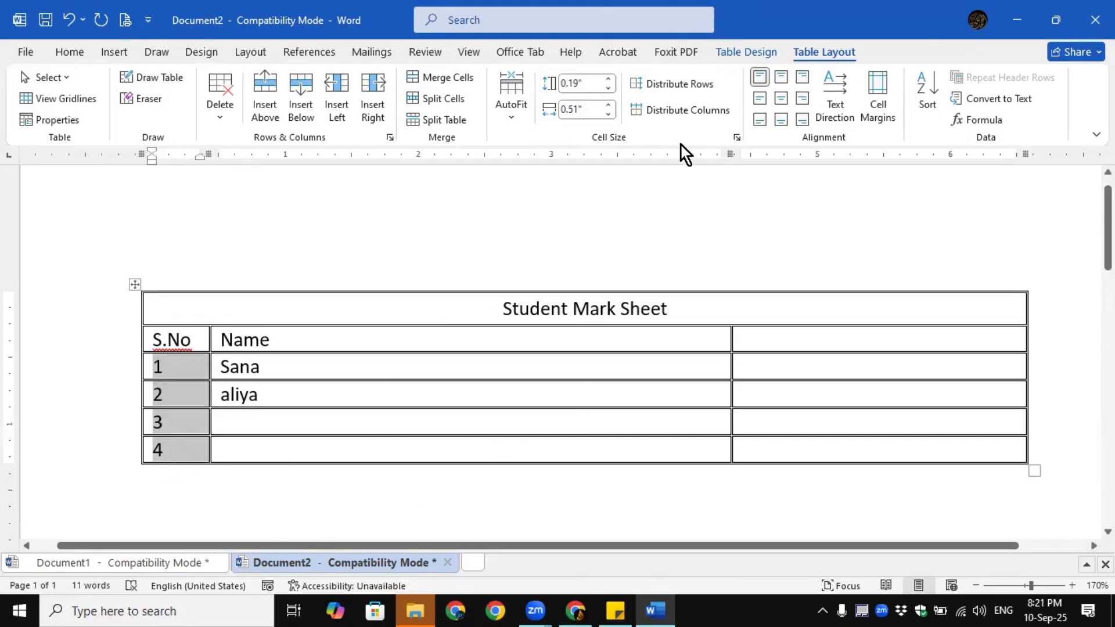
{"action": "left_click", "coordinate": [841, 110]}
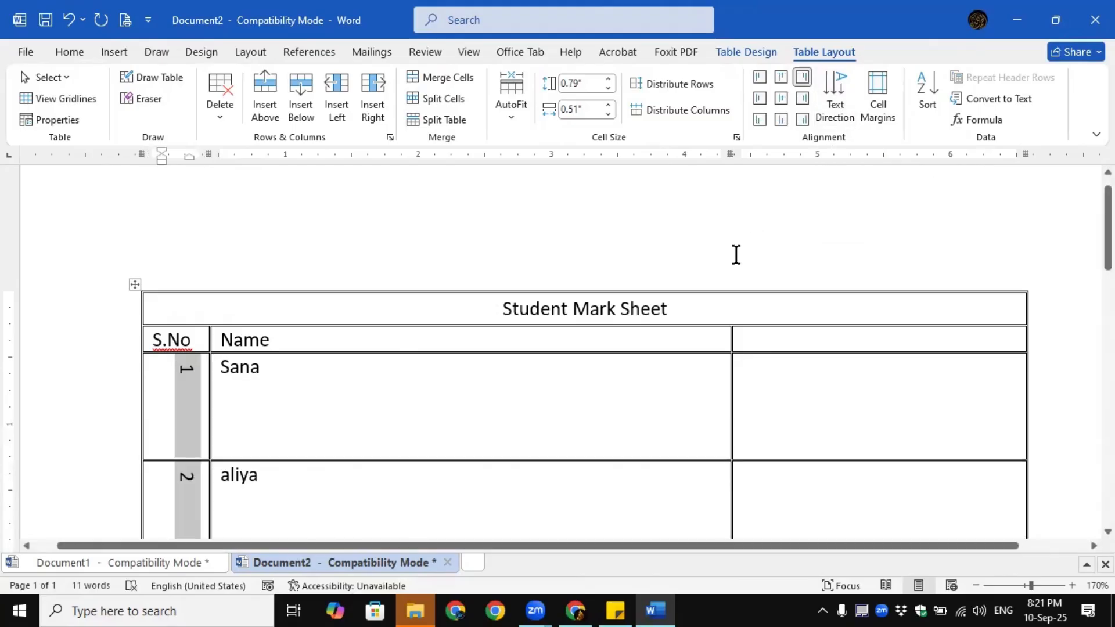
{"action": "scroll", "coordinate": [736, 255], "scroll_direction": "down", "scroll_amount": 6}
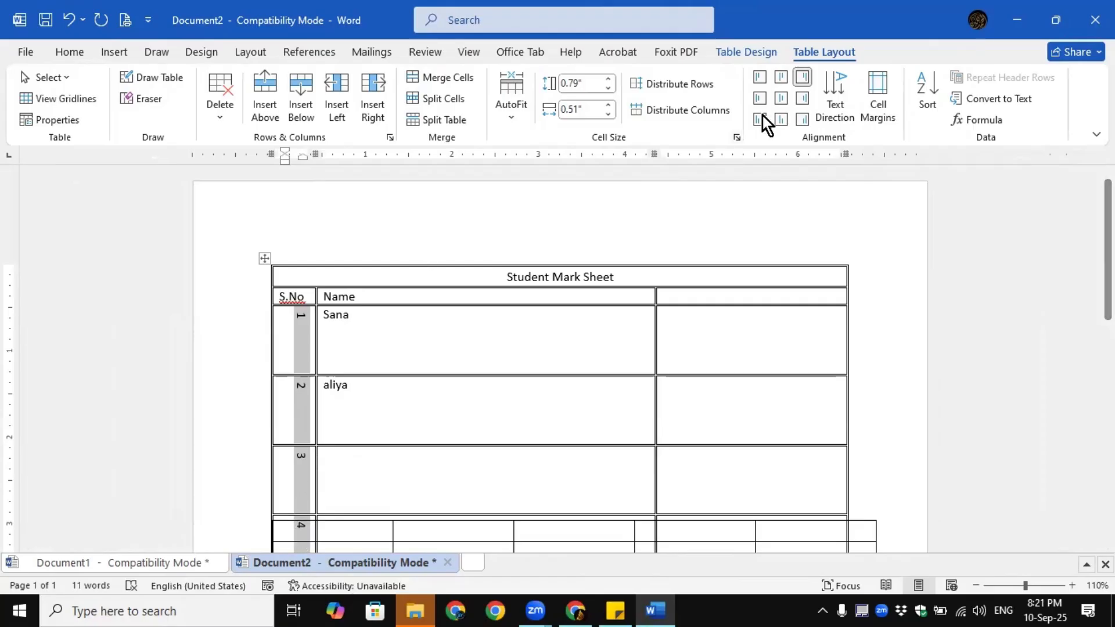
{"action": "left_click", "coordinate": [837, 88]}
{"action": "left_click", "coordinate": [837, 88]}
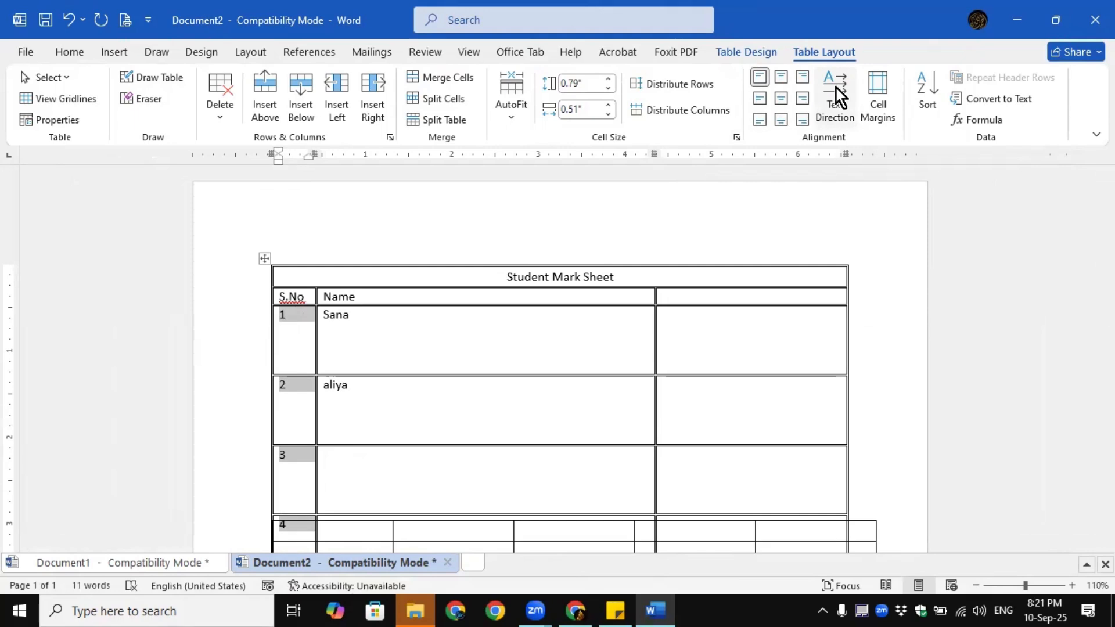
Try to select the empty table that overlaps row 4 of the mark sheet
{"action": "left_click", "coordinate": [894, 310]}
{"action": "scroll", "coordinate": [894, 311], "scroll_direction": "down", "scroll_amount": 4}
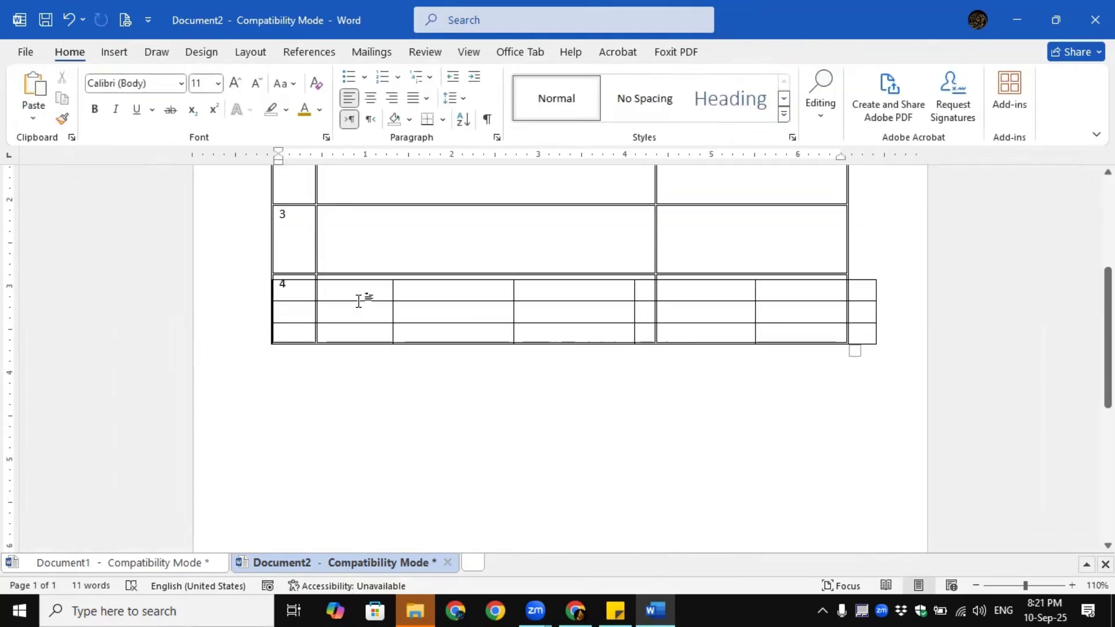
{"action": "left_click", "coordinate": [470, 308]}
{"action": "left_click", "coordinate": [464, 403]}
{"action": "left_click", "coordinate": [285, 297]}
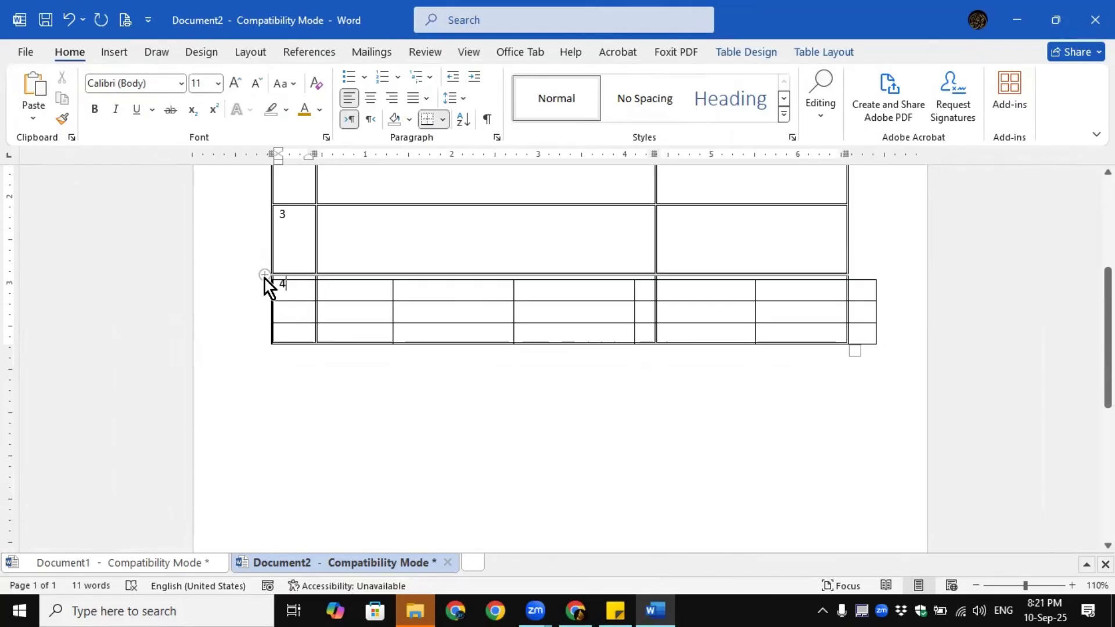
{"action": "left_click", "coordinate": [450, 322]}
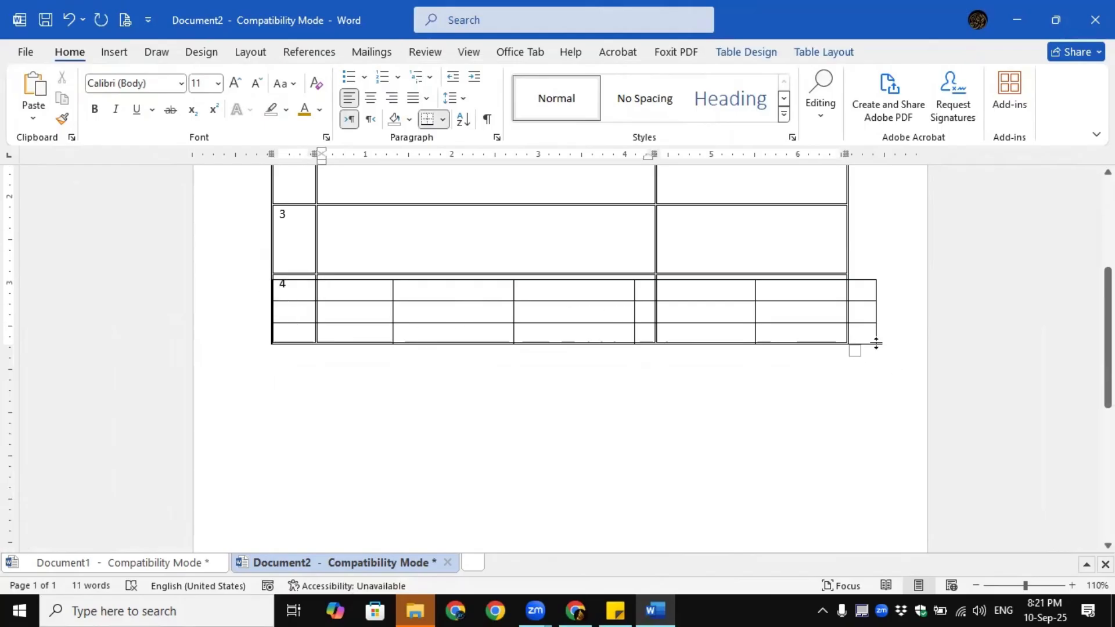
{"action": "left_click_drag", "start_coordinate": [868, 289], "coordinate": [434, 373]}
{"action": "left_click", "coordinate": [557, 439]}
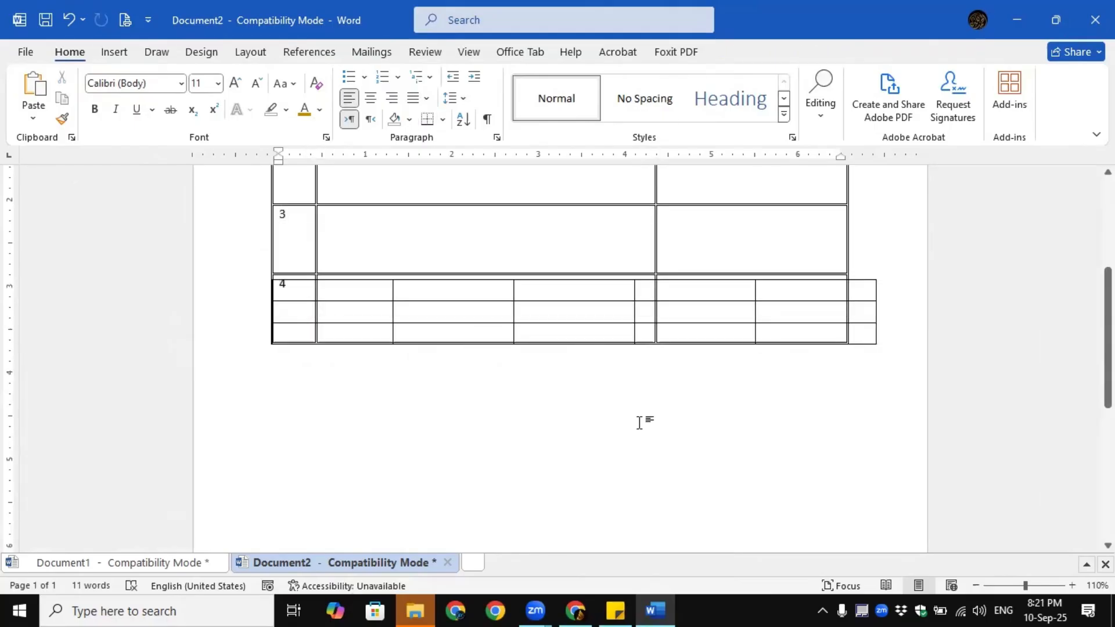
Undo the last text direction changes in the S.No cells and delete the empty five-column table below the mark sheet
{"action": "key", "text": "ctrl+z"}
{"action": "key", "text": "ctrl+z"}
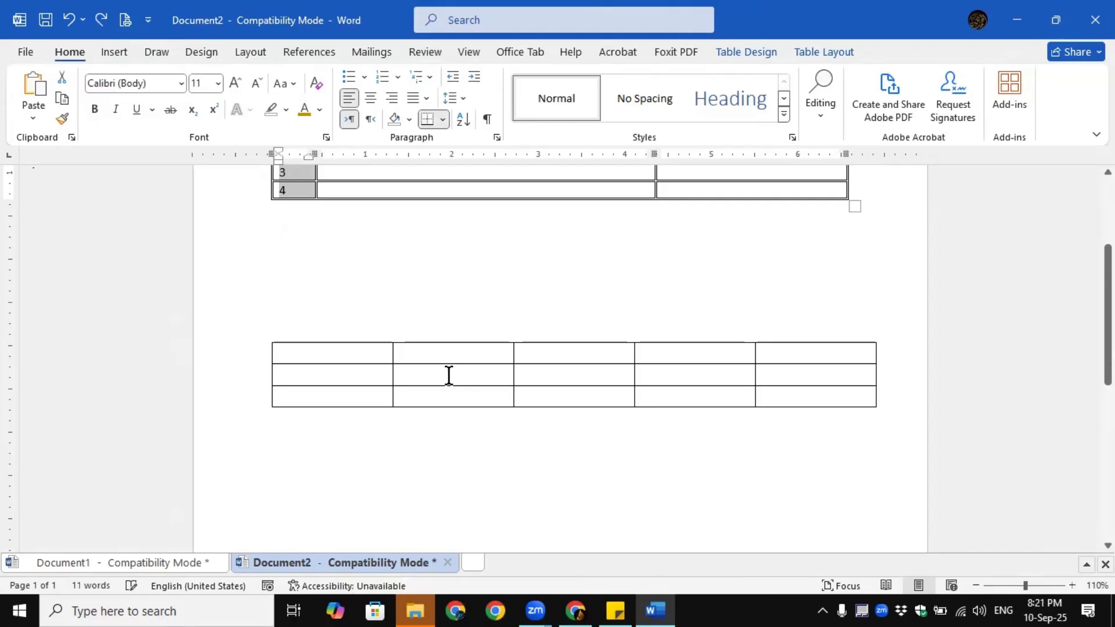
{"action": "left_click", "coordinate": [448, 374]}
{"action": "left_click", "coordinate": [265, 335]}
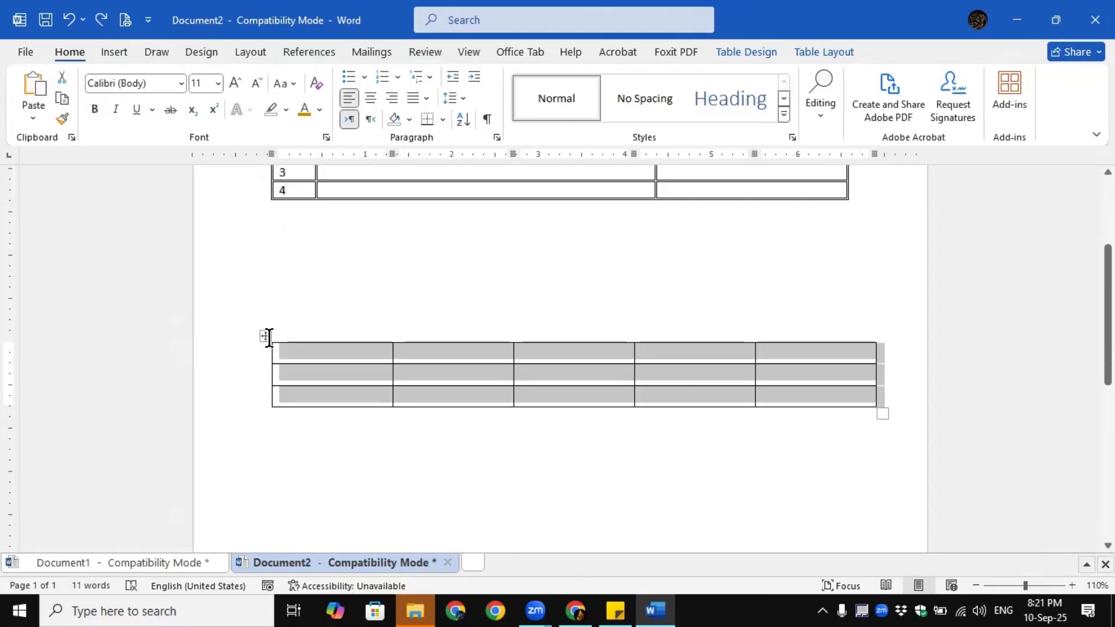
{"action": "key", "text": "BackSpace"}
Rotate the text in S.No cells 1 to 4 to read vertically downward and centre it both ways within the cells
{"action": "scroll", "coordinate": [324, 318], "scroll_direction": "up", "scroll_amount": 3}
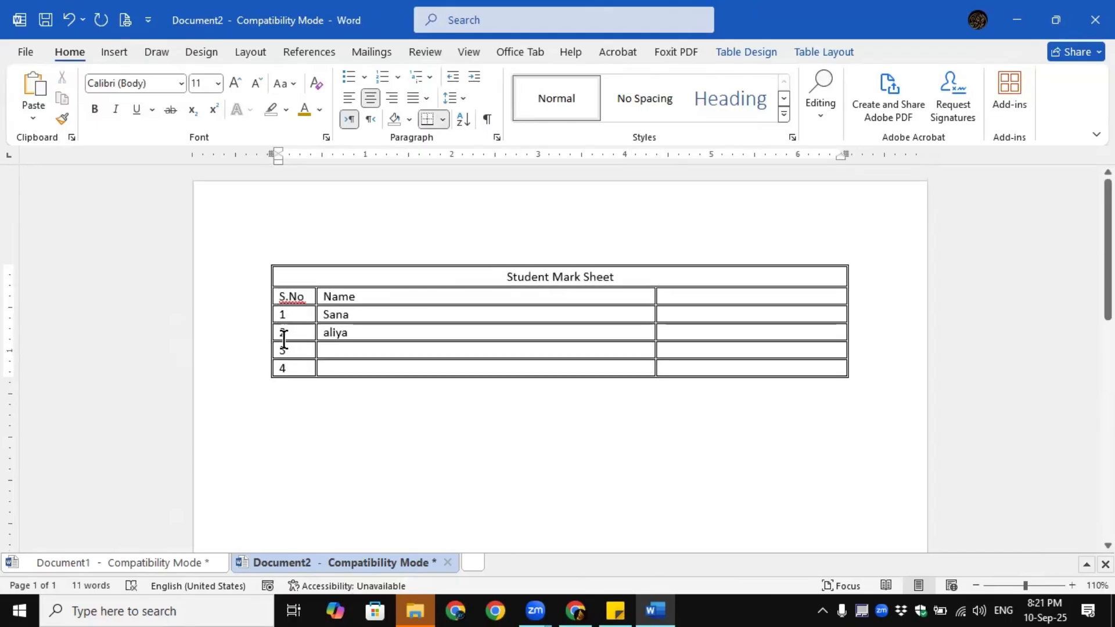
{"action": "left_click_drag", "start_coordinate": [284, 317], "coordinate": [285, 364]}
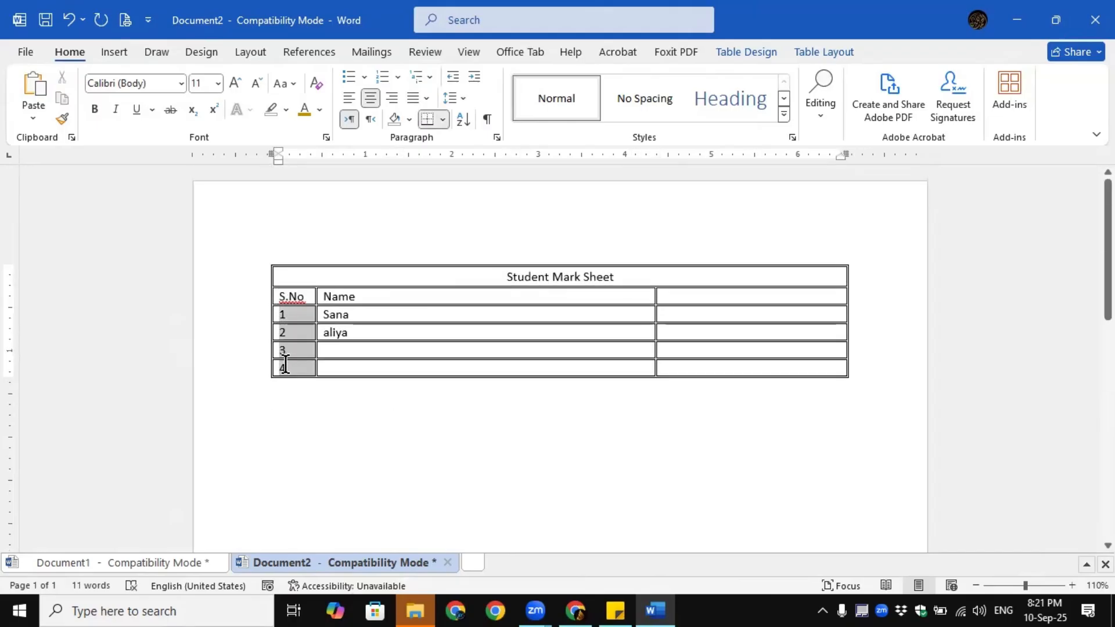
{"action": "left_click", "coordinate": [812, 50]}
{"action": "left_click", "coordinate": [844, 92]}
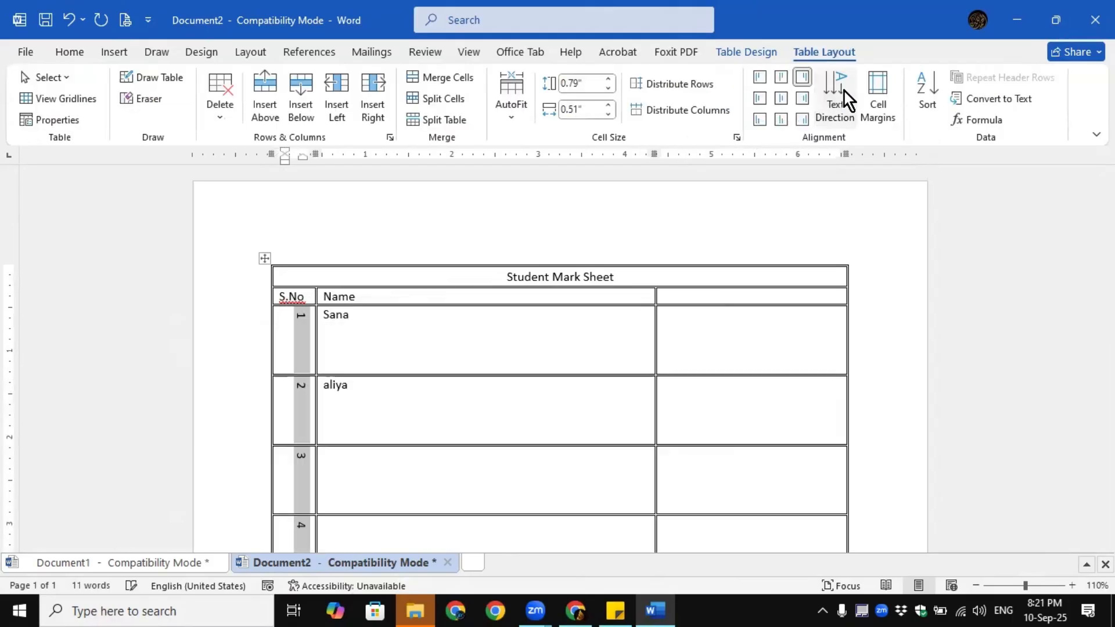
{"action": "scroll", "coordinate": [448, 403], "scroll_direction": "down", "scroll_amount": 3}
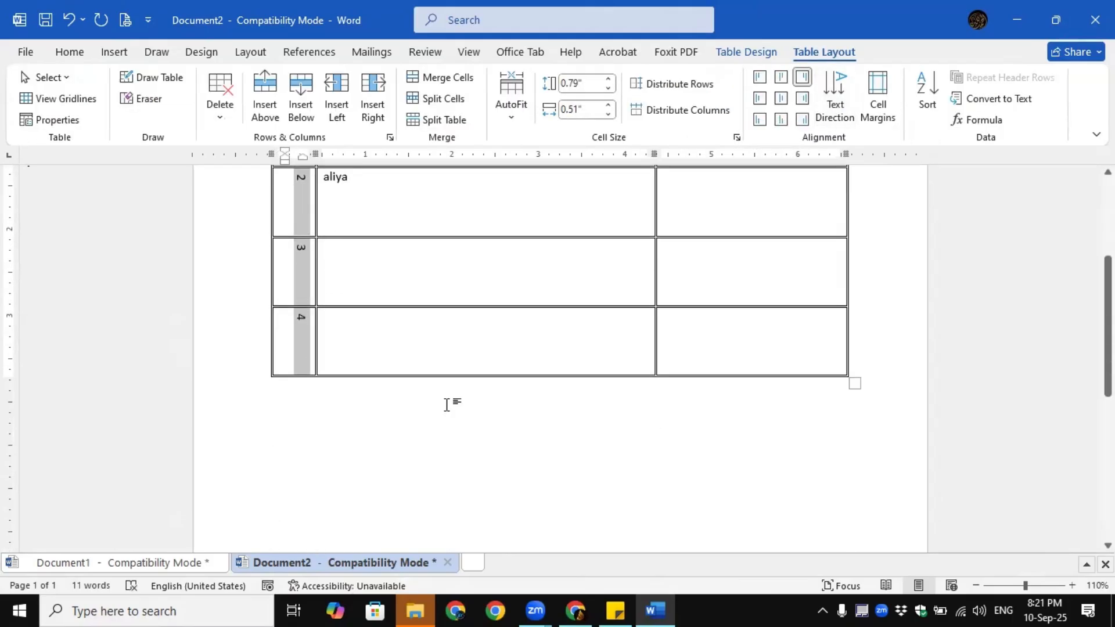
{"action": "scroll", "coordinate": [447, 405], "scroll_direction": "up", "scroll_amount": 4}
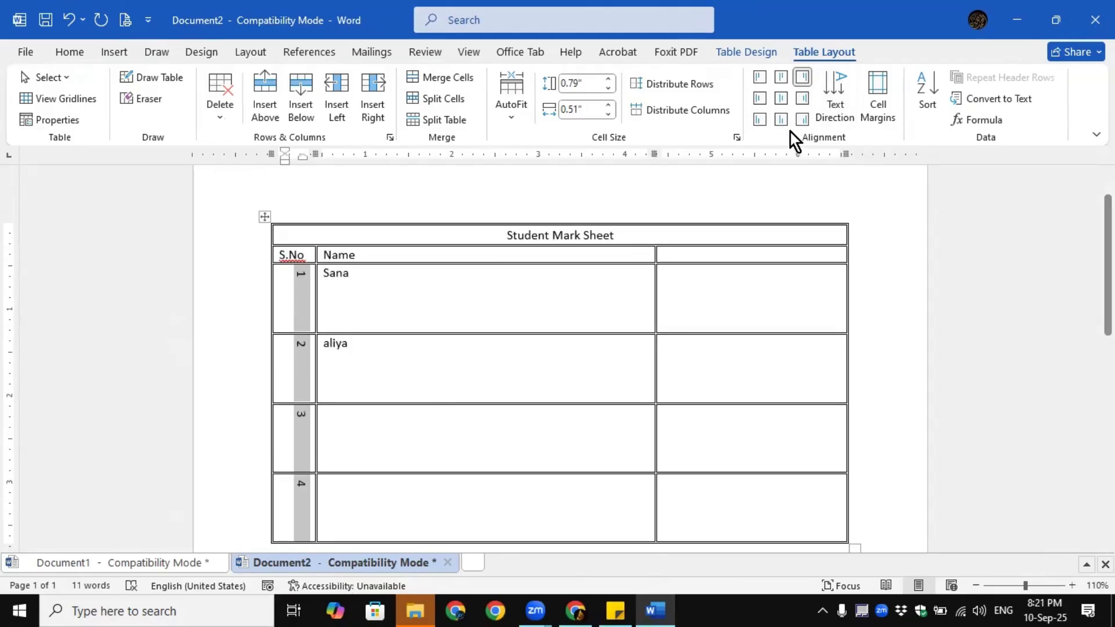
{"action": "left_click", "coordinate": [782, 100]}
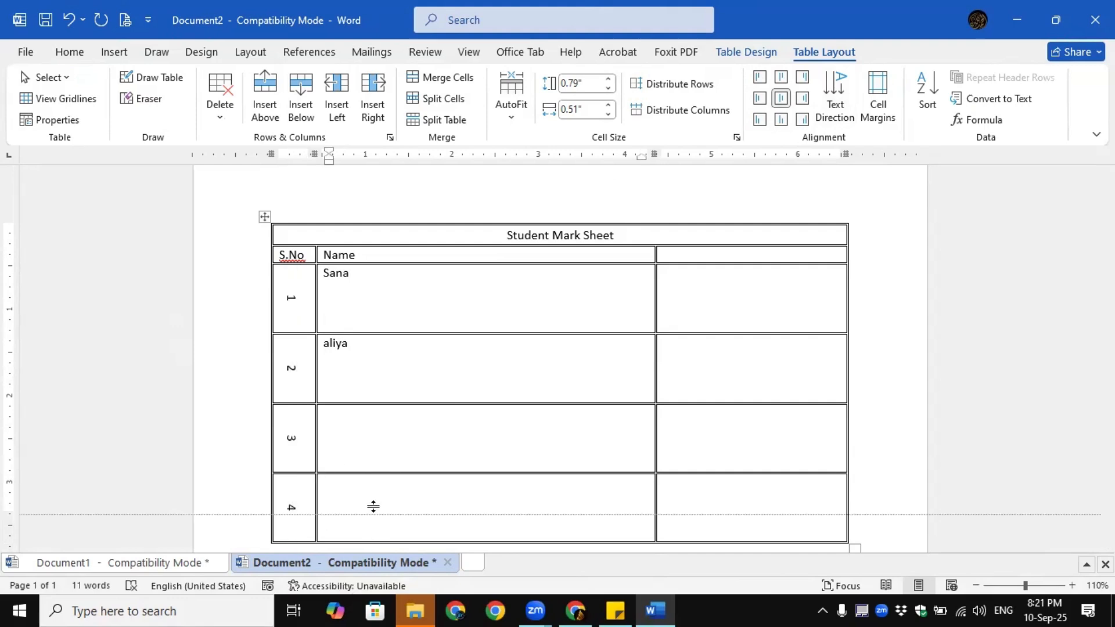
Cycle the text direction of the entire mark sheet table through both vertical orientations and back to horizontal
{"action": "left_click", "coordinate": [307, 369]}
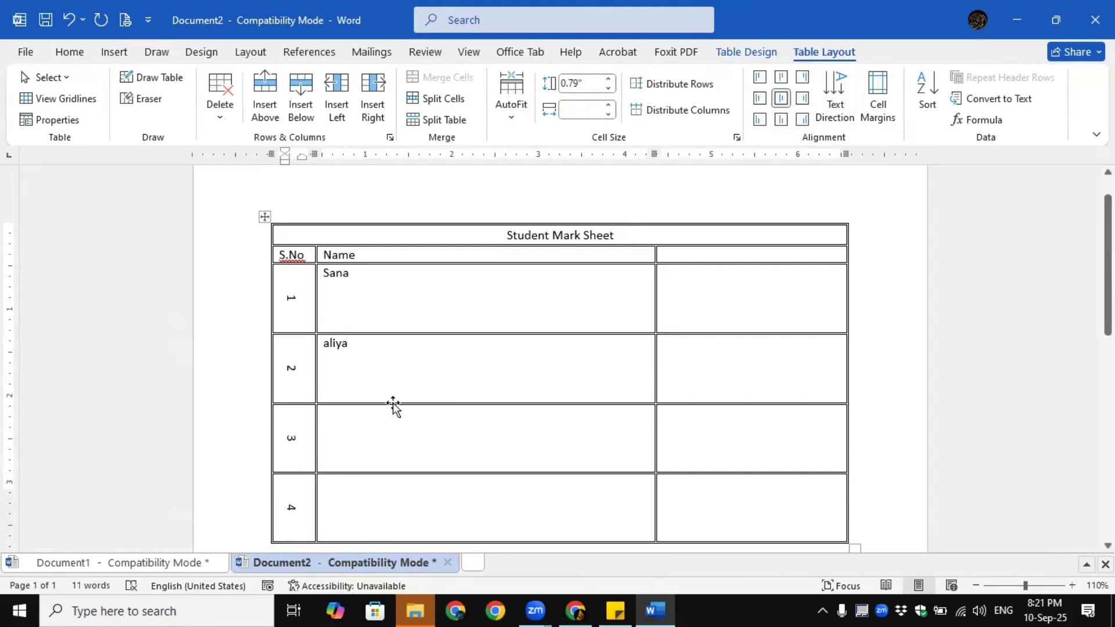
{"action": "key", "text": "ctrl+a"}
{"action": "left_click", "coordinate": [394, 426]}
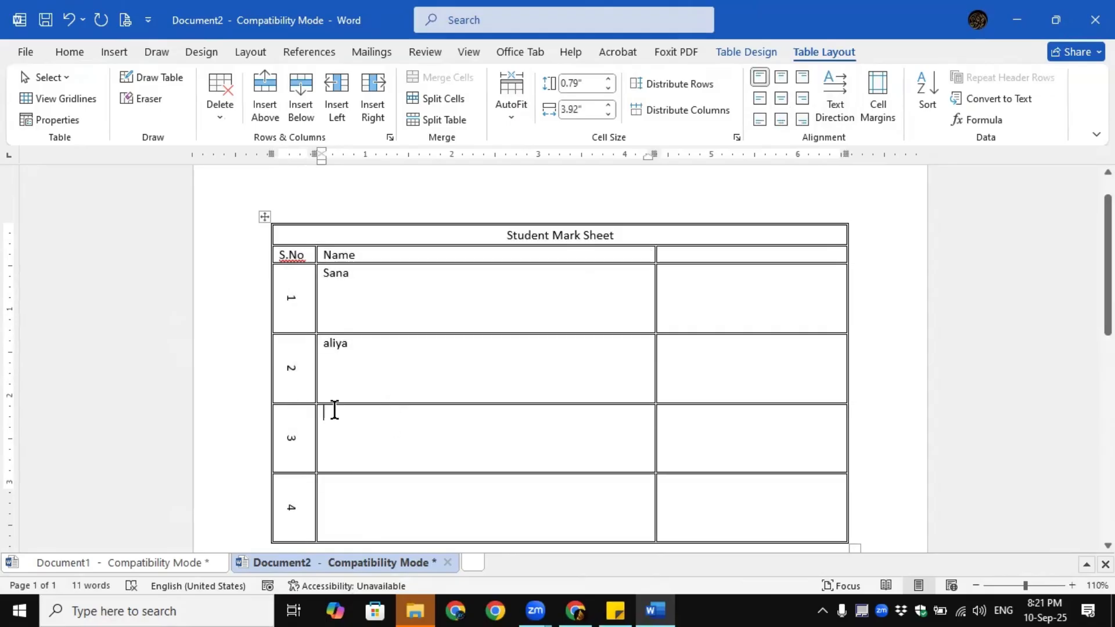
{"action": "left_click", "coordinate": [264, 216]}
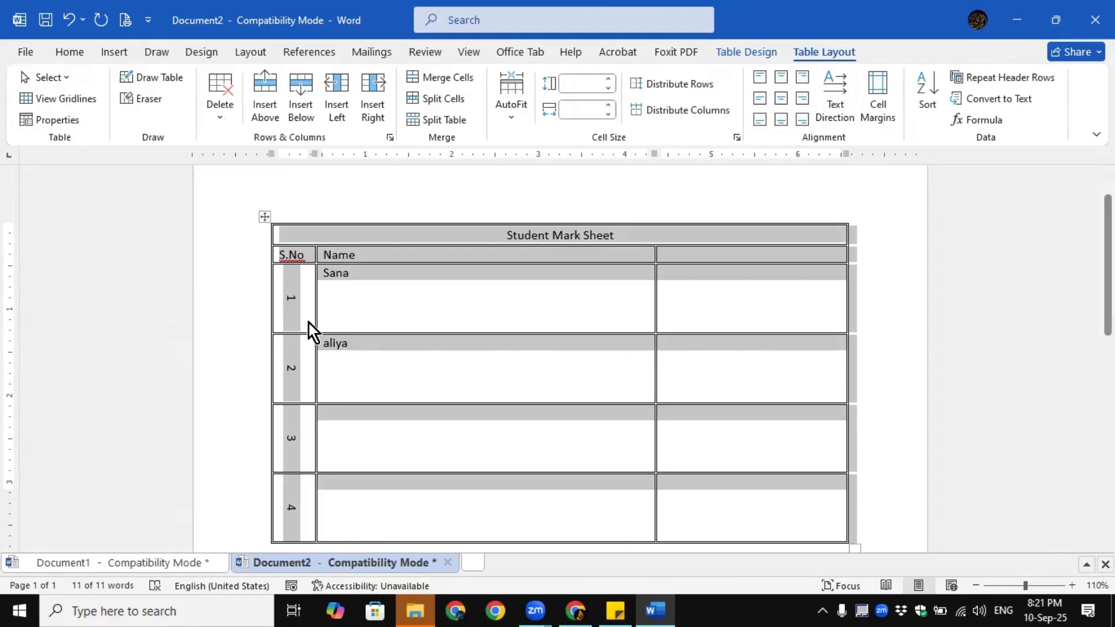
{"action": "left_click", "coordinate": [842, 107]}
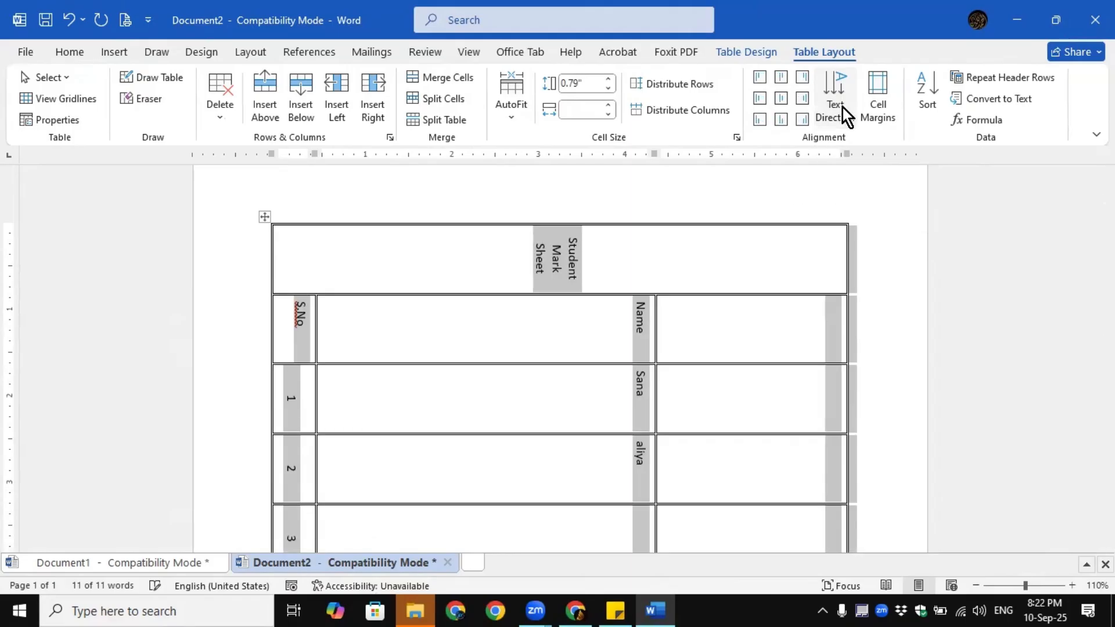
{"action": "left_click", "coordinate": [842, 107]}
{"action": "left_click", "coordinate": [842, 107]}
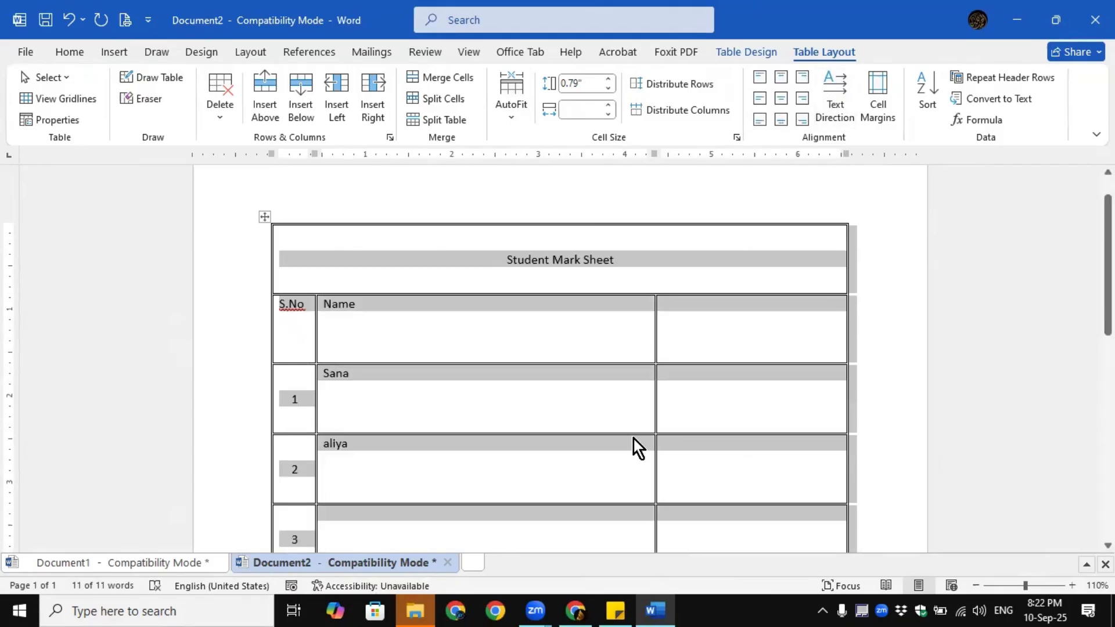
{"action": "key", "text": "ctrl+End"}
{"action": "scroll", "coordinate": [504, 450], "scroll_direction": "up", "scroll_amount": 5}
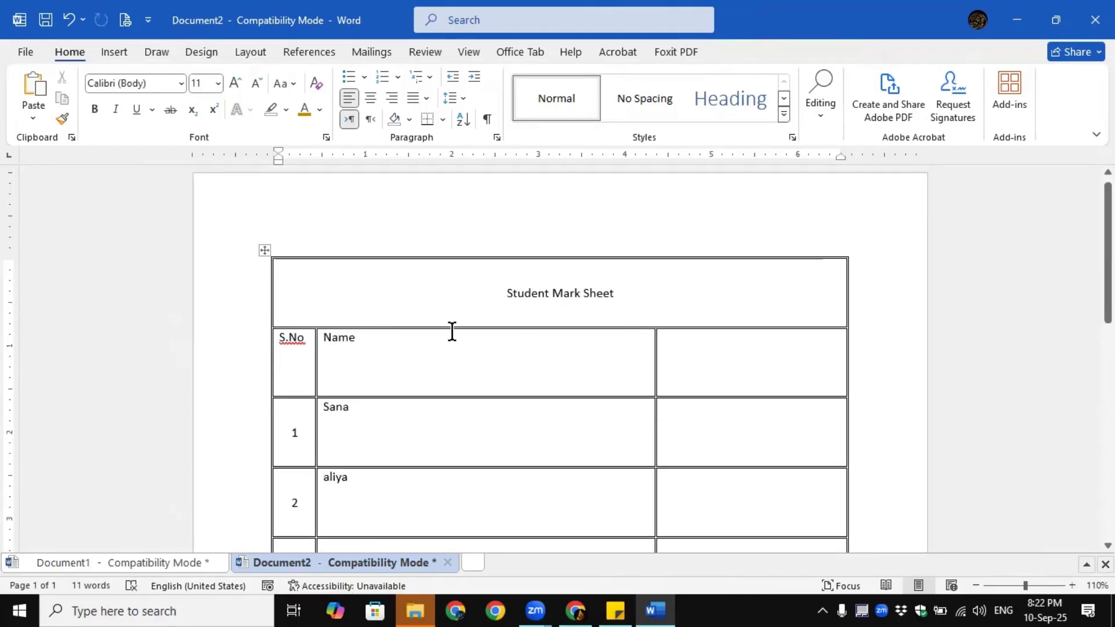
Shorten the row holding the S.No and Name headings so that it fits its text more closely
{"action": "left_click", "coordinate": [449, 395]}
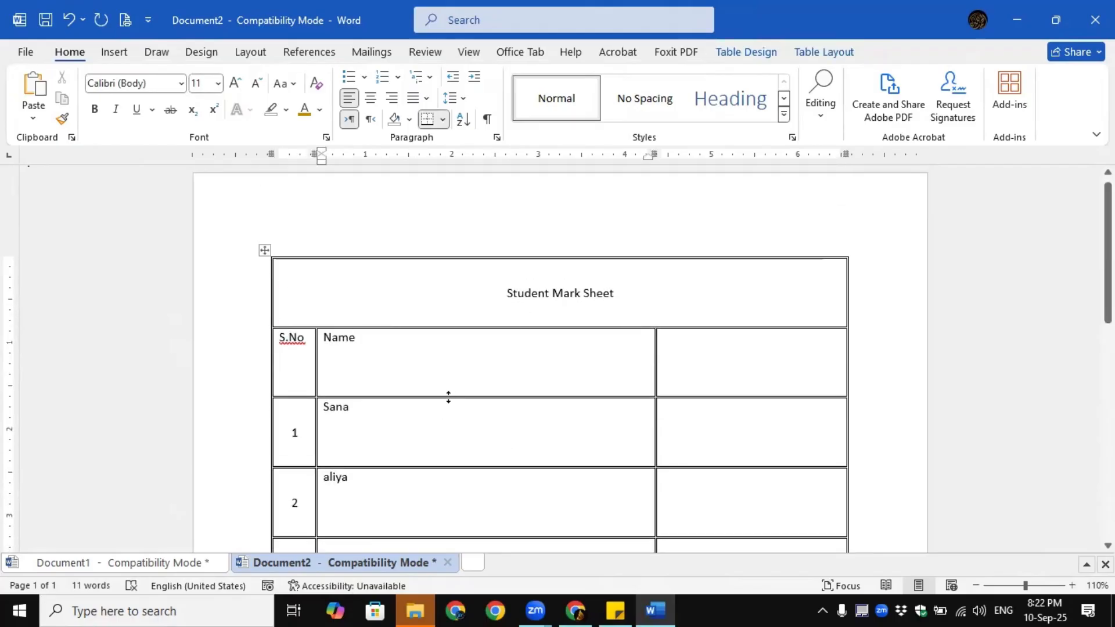
{"action": "left_click_drag", "start_coordinate": [447, 354], "coordinate": [446, 355]}
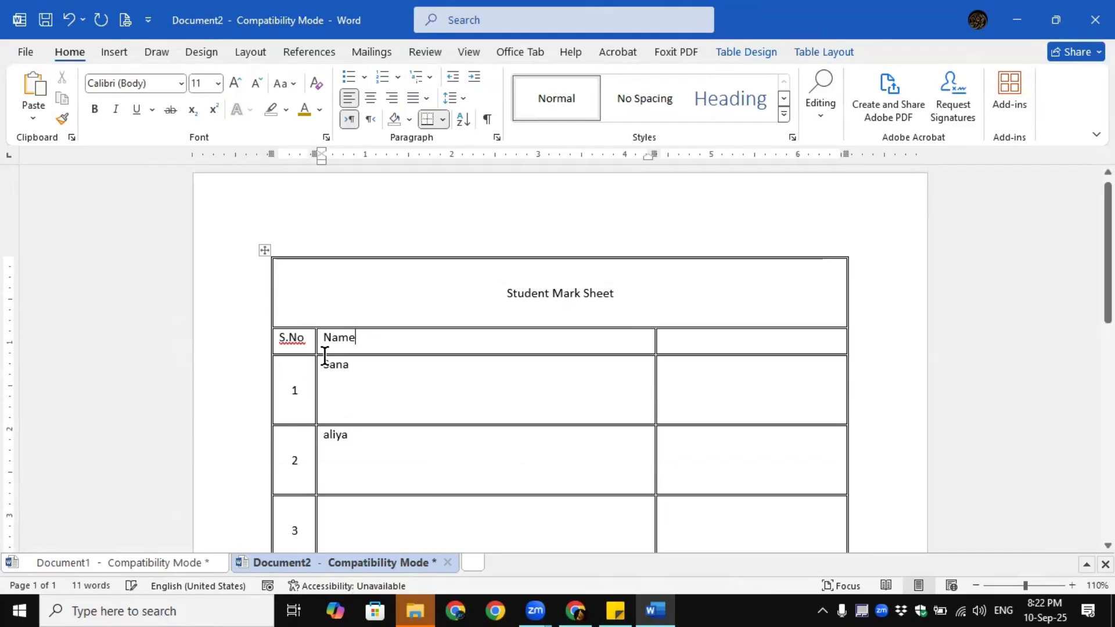
{"action": "scroll", "coordinate": [397, 415], "scroll_direction": "down", "scroll_amount": 2}
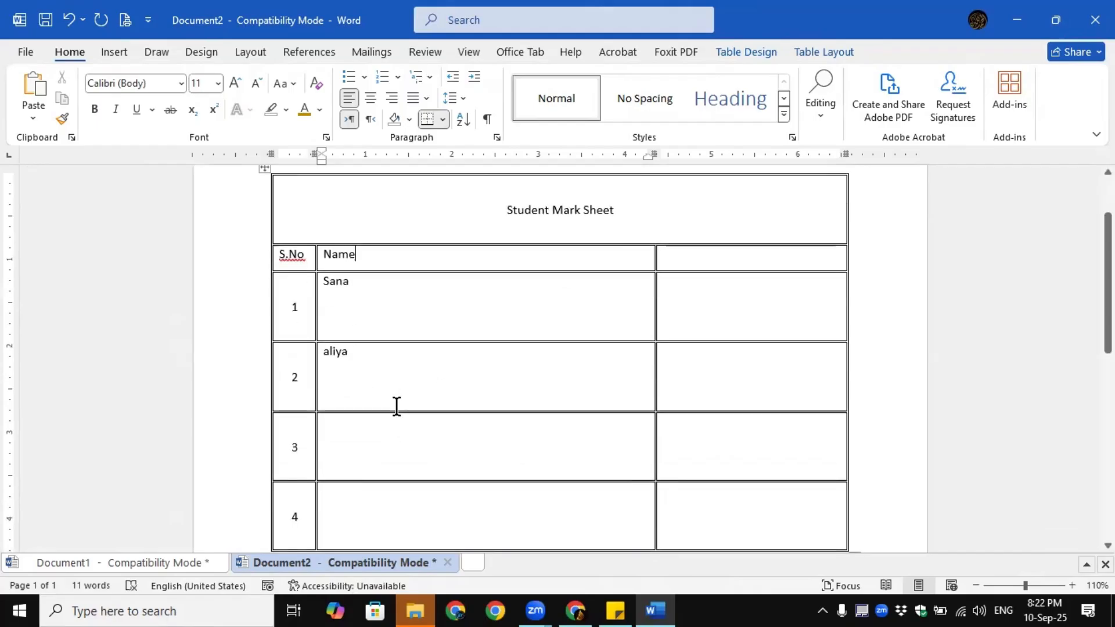
{"action": "scroll", "coordinate": [365, 358], "scroll_direction": "up", "scroll_amount": 2}
Distribute the columns and rows of the entire mark sheet table evenly
{"action": "left_click", "coordinate": [264, 257]}
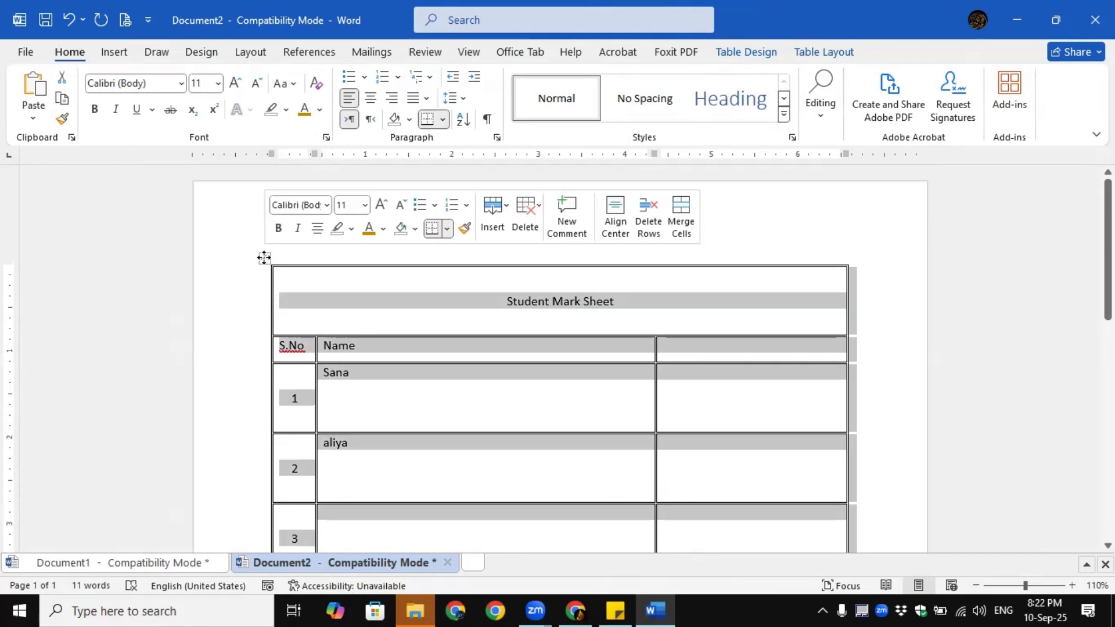
{"action": "left_click", "coordinate": [750, 54]}
{"action": "left_click", "coordinate": [813, 50]}
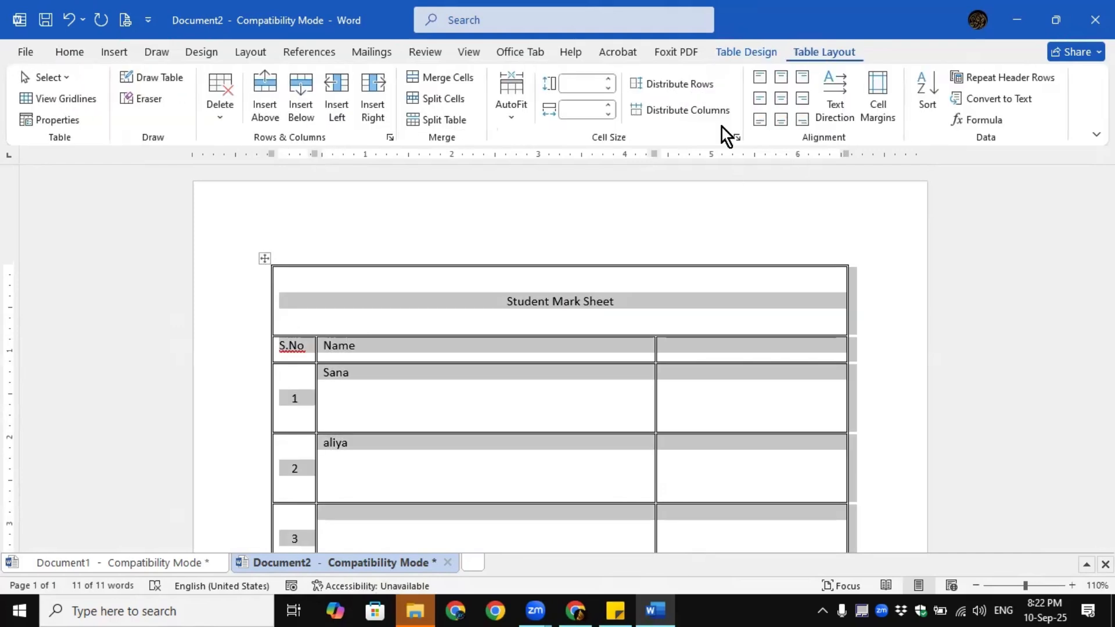
{"action": "left_click", "coordinate": [681, 110]}
{"action": "left_click", "coordinate": [677, 88]}
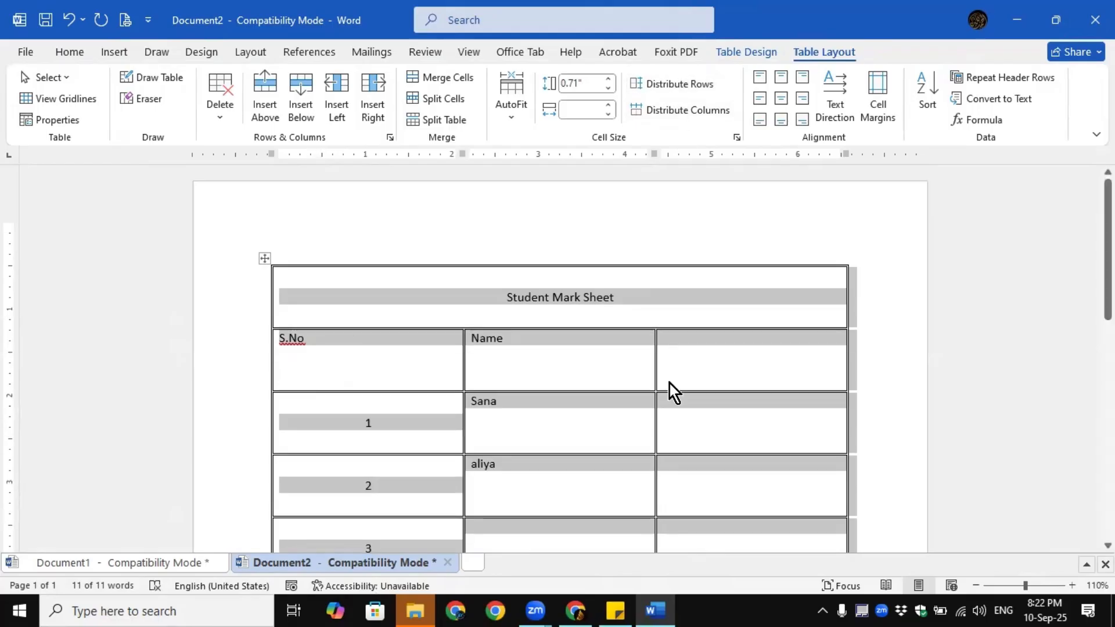
{"action": "scroll", "coordinate": [669, 384], "scroll_direction": "down", "scroll_amount": 2}
{"action": "scroll", "coordinate": [604, 398], "scroll_direction": "down", "scroll_amount": 3}
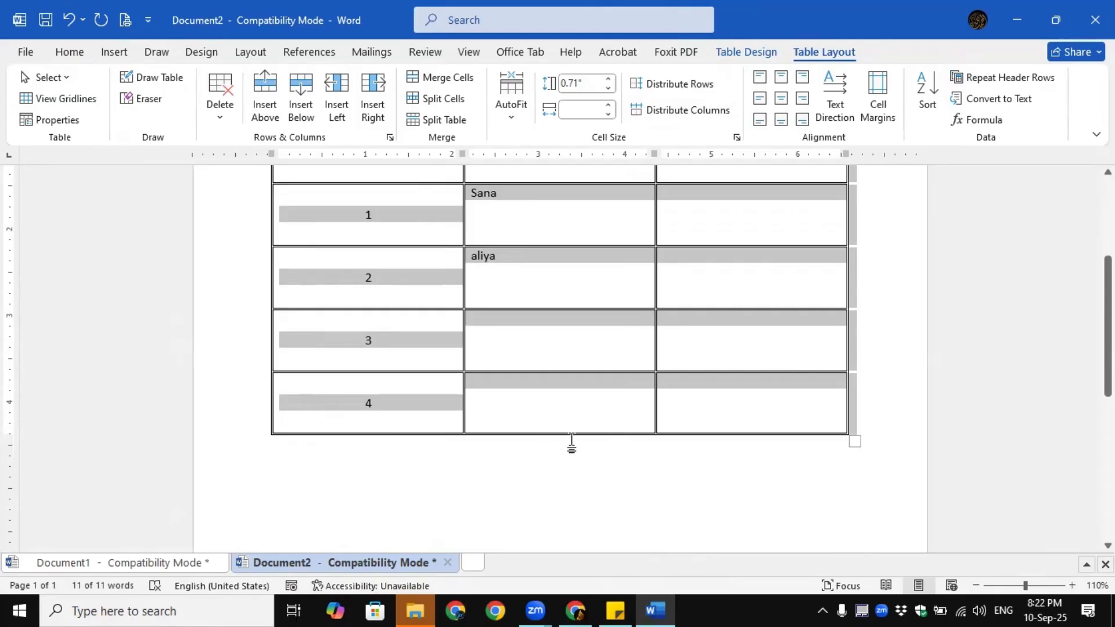
{"action": "scroll", "coordinate": [552, 325], "scroll_direction": "up", "scroll_amount": 3}
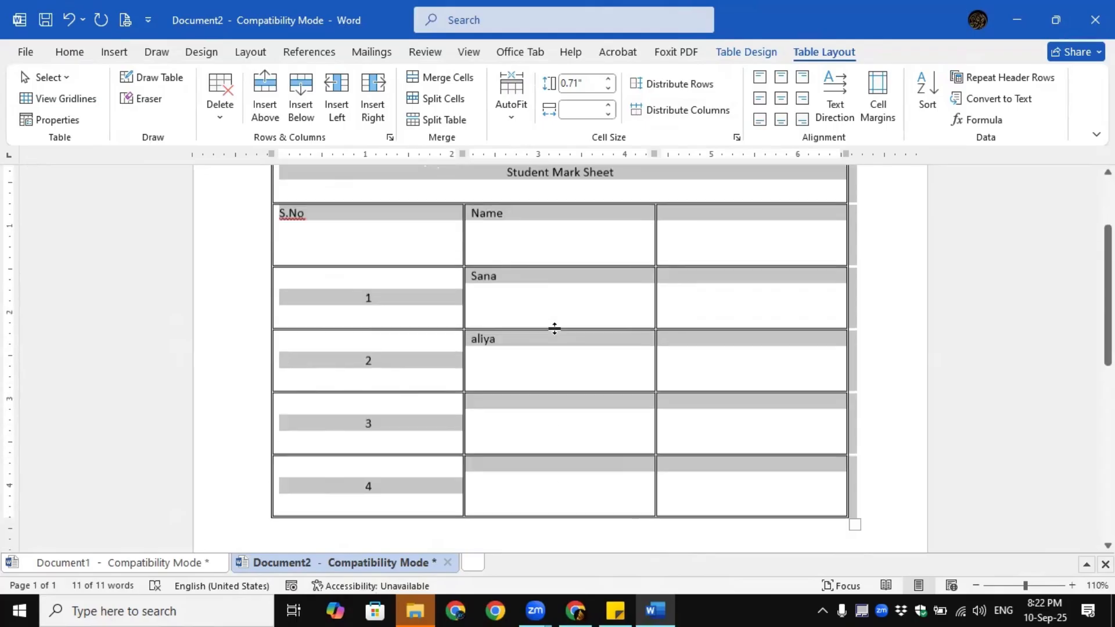
Narrow the S.No column below the title to about 0.7", and narrow the Name column and the blank column beside it
{"action": "left_click", "coordinate": [558, 337]}
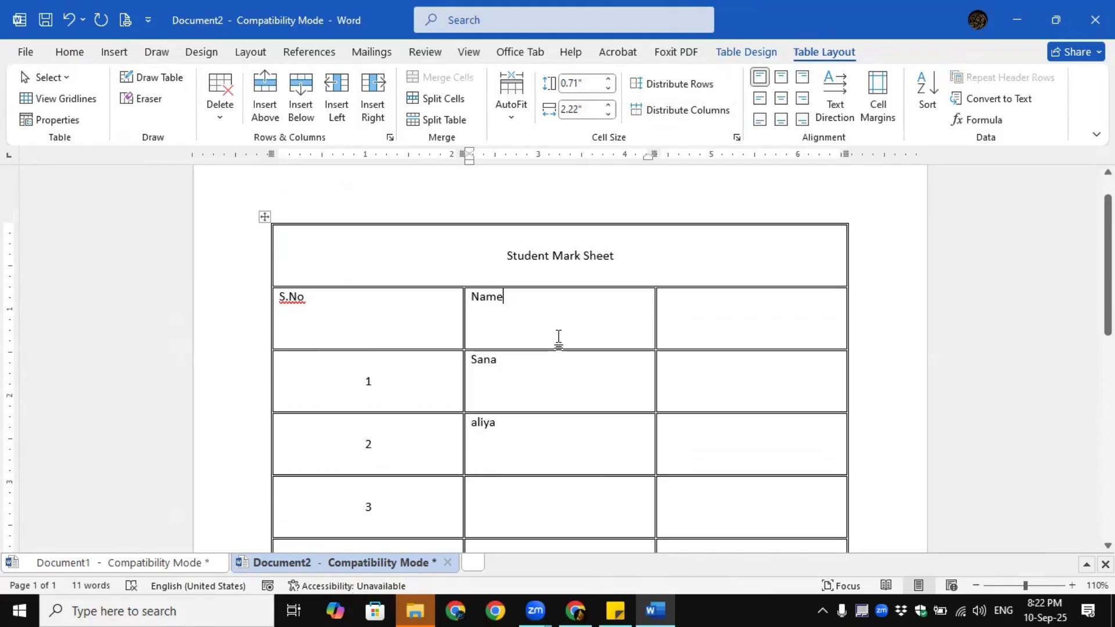
{"action": "left_click", "coordinate": [385, 294]}
{"action": "left_click_drag", "start_coordinate": [383, 343], "coordinate": [383, 354]}
{"action": "left_click", "coordinate": [511, 367]}
{"action": "left_click_drag", "start_coordinate": [385, 303], "coordinate": [368, 446]}
{"action": "scroll", "coordinate": [475, 320], "scroll_direction": "up", "scroll_amount": 5}
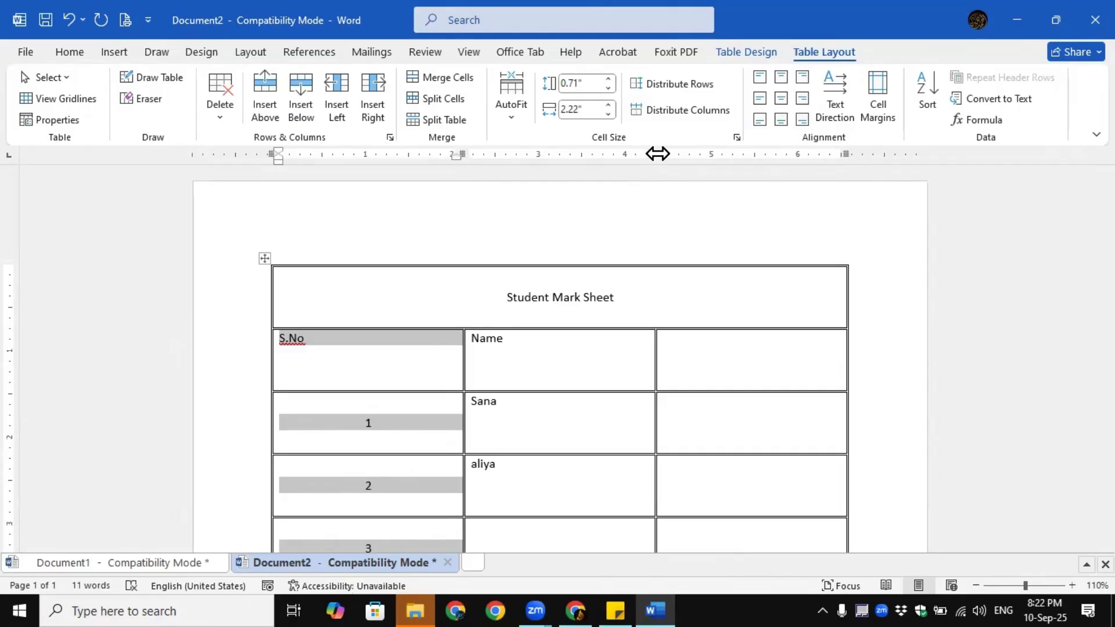
{"action": "left_click_drag", "start_coordinate": [461, 152], "coordinate": [331, 157]}
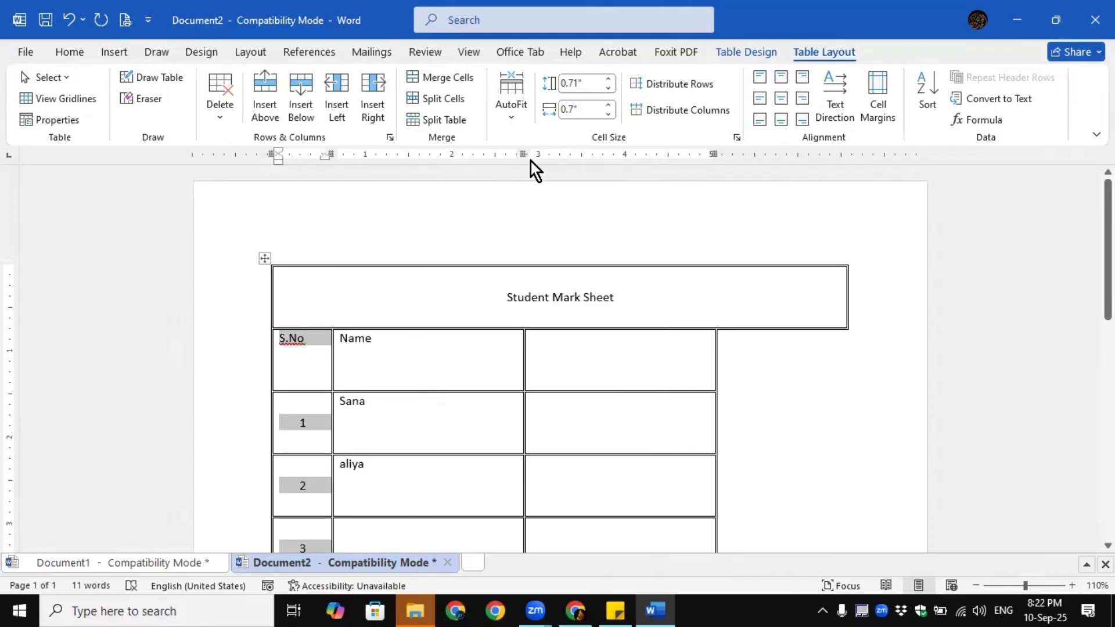
{"action": "left_click_drag", "start_coordinate": [528, 153], "coordinate": [408, 158]}
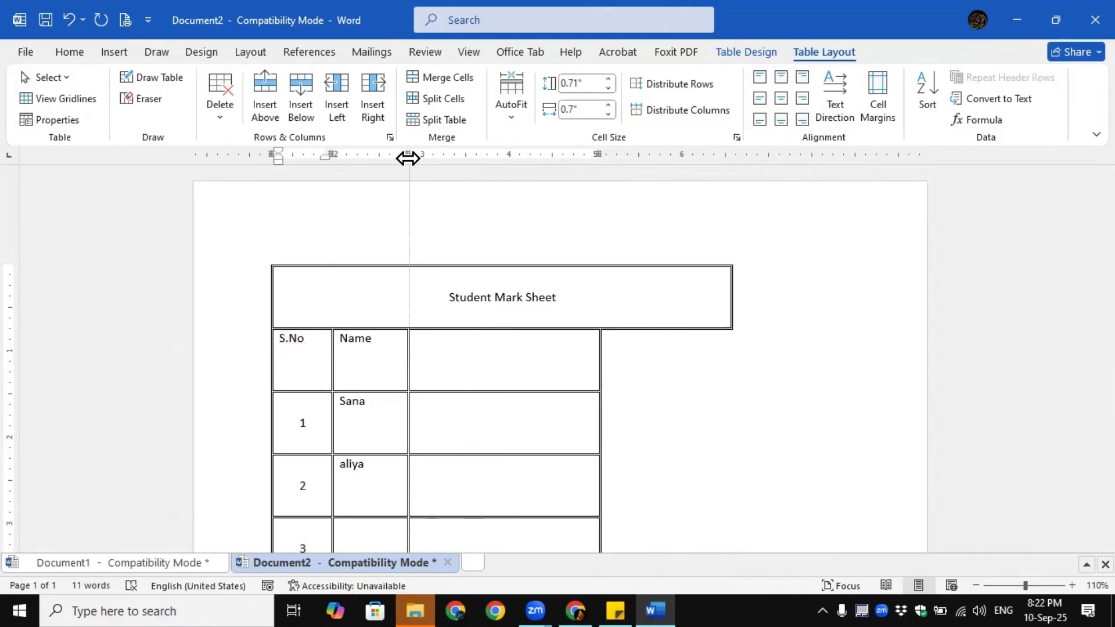
{"action": "left_click_drag", "start_coordinate": [607, 155], "coordinate": [473, 173]}
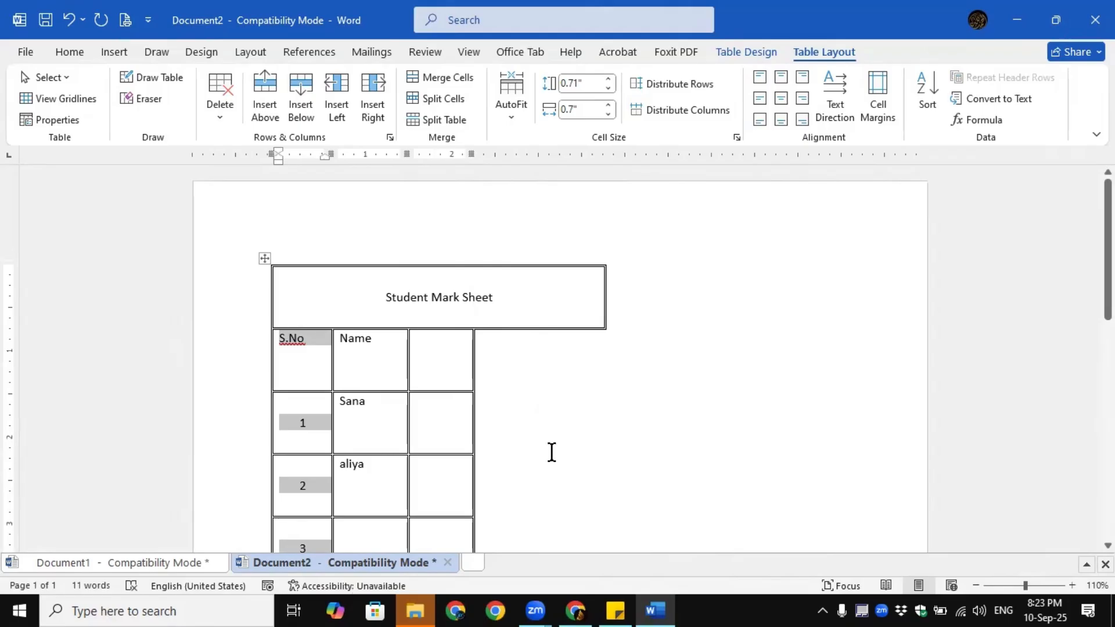
Switch to File Explorer and close the open Basic Computer Skills recording folder window
{"action": "left_click", "coordinate": [412, 611]}
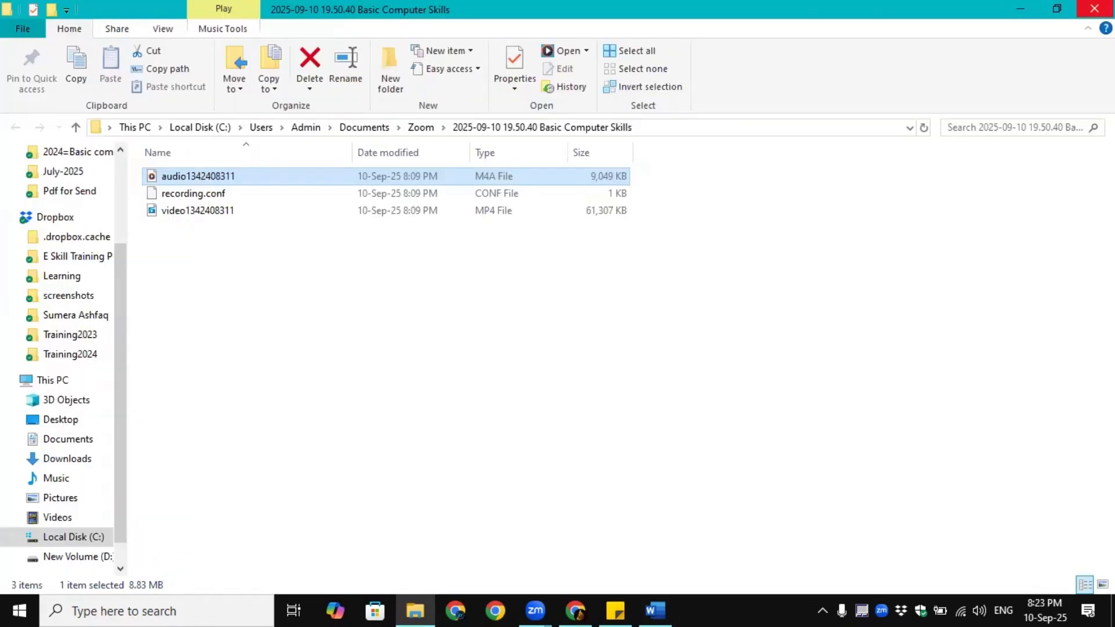
{"action": "left_click", "coordinate": [1095, 9]}
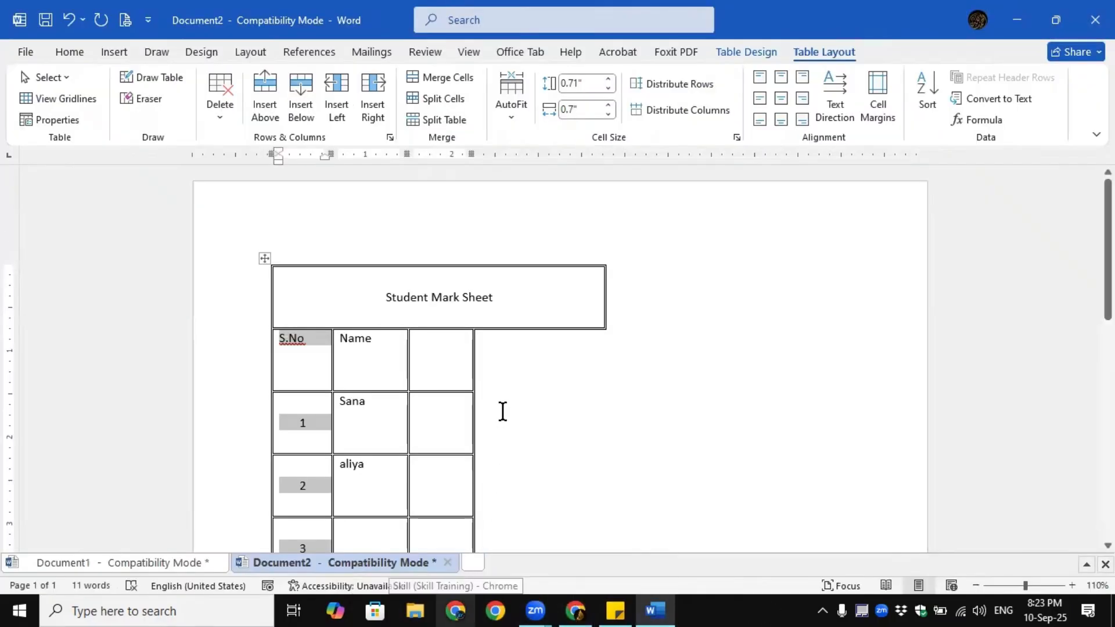
{"action": "left_click", "coordinate": [514, 290]}
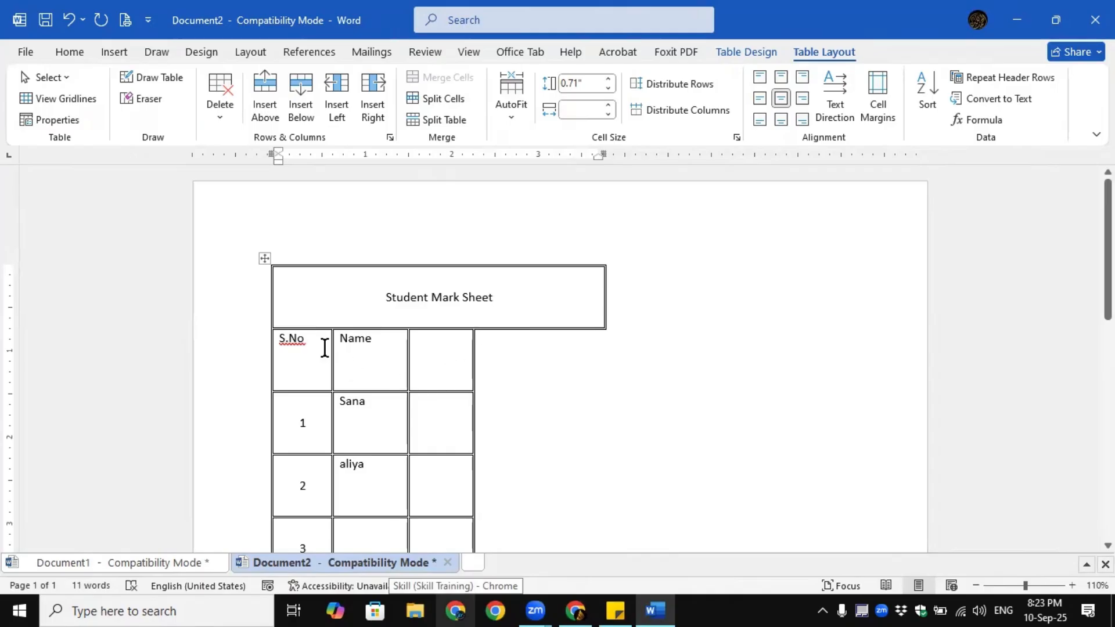
{"action": "left_click_drag", "start_coordinate": [323, 356], "coordinate": [430, 501]}
{"action": "scroll", "coordinate": [430, 500], "scroll_direction": "up", "scroll_amount": 2}
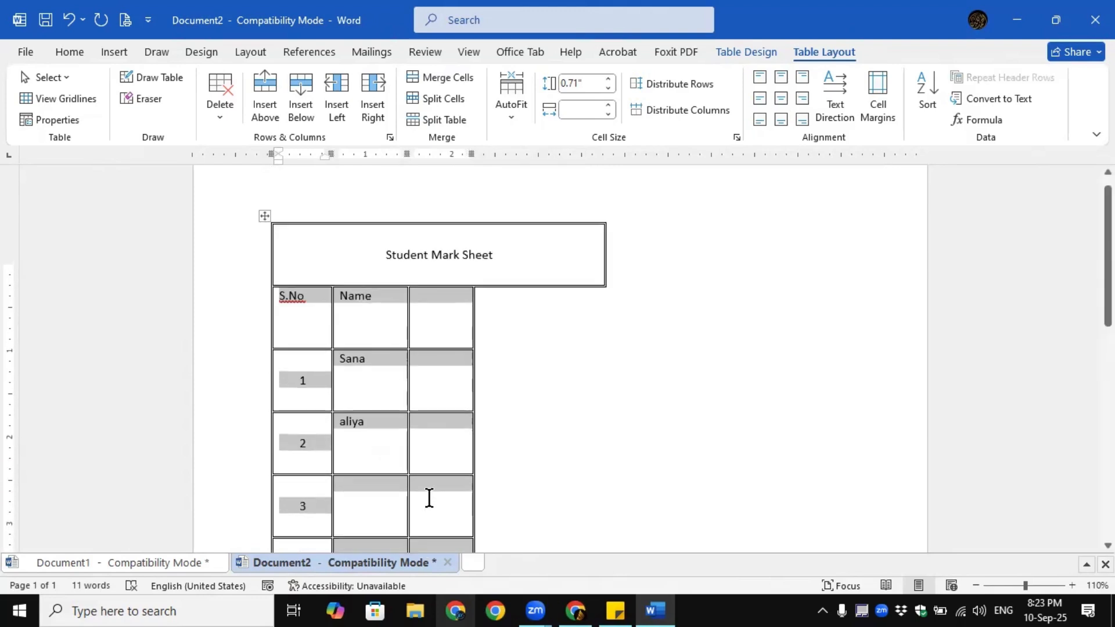
{"action": "left_click", "coordinate": [602, 314]}
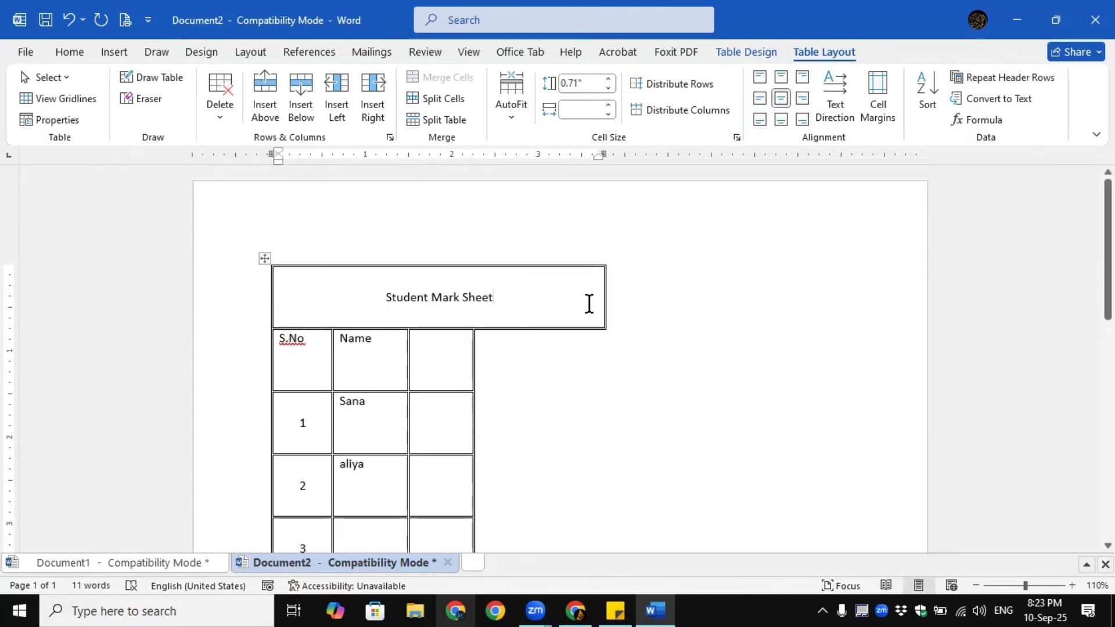
{"action": "left_click_drag", "start_coordinate": [306, 348], "coordinate": [316, 525]}
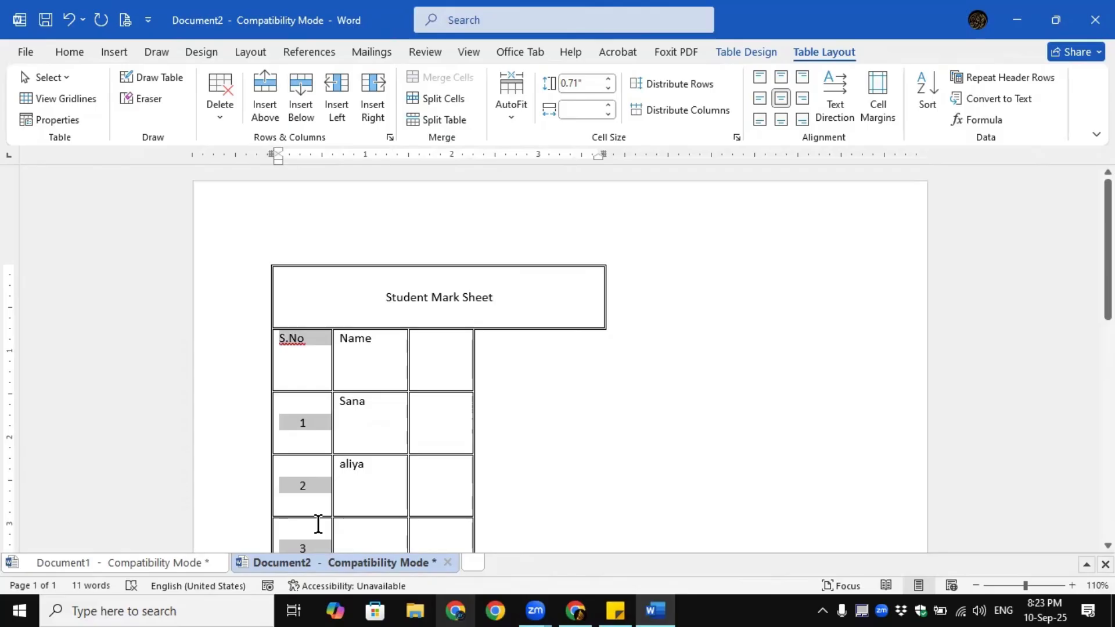
{"action": "left_click", "coordinate": [329, 363]}
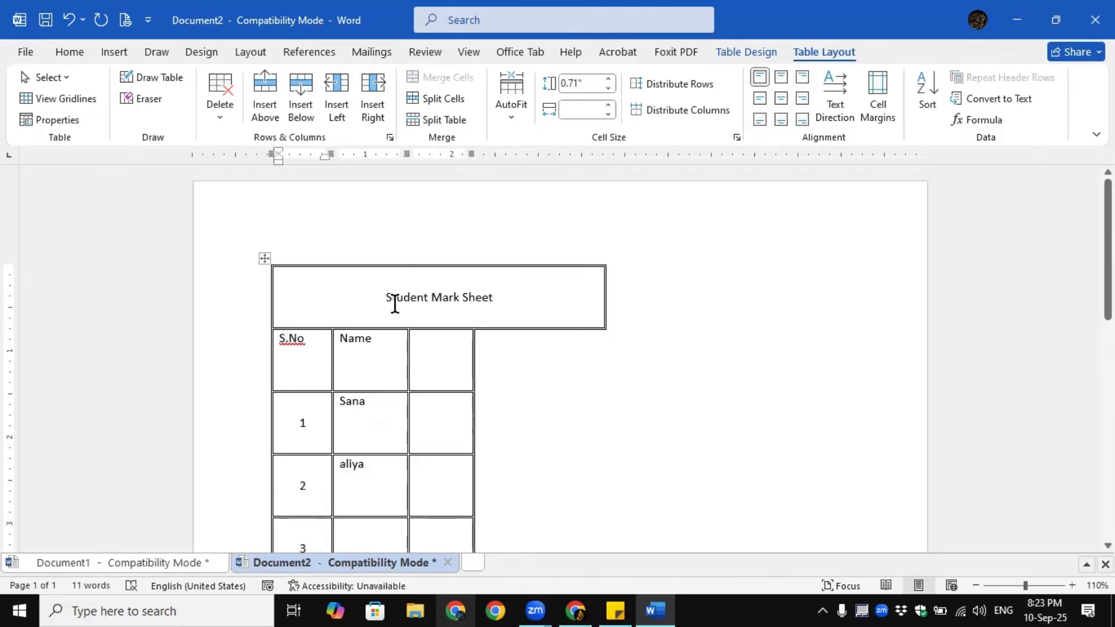
Narrow the Student Mark Sheet title cell until its outer edge lines up with the columns below it
{"action": "left_click_drag", "start_coordinate": [602, 288], "coordinate": [473, 291]}
{"action": "left_click", "coordinate": [667, 419]}
{"action": "scroll", "coordinate": [667, 419], "scroll_direction": "down", "scroll_amount": 2}
{"action": "scroll", "coordinate": [431, 328], "scroll_direction": "up", "scroll_amount": 3}
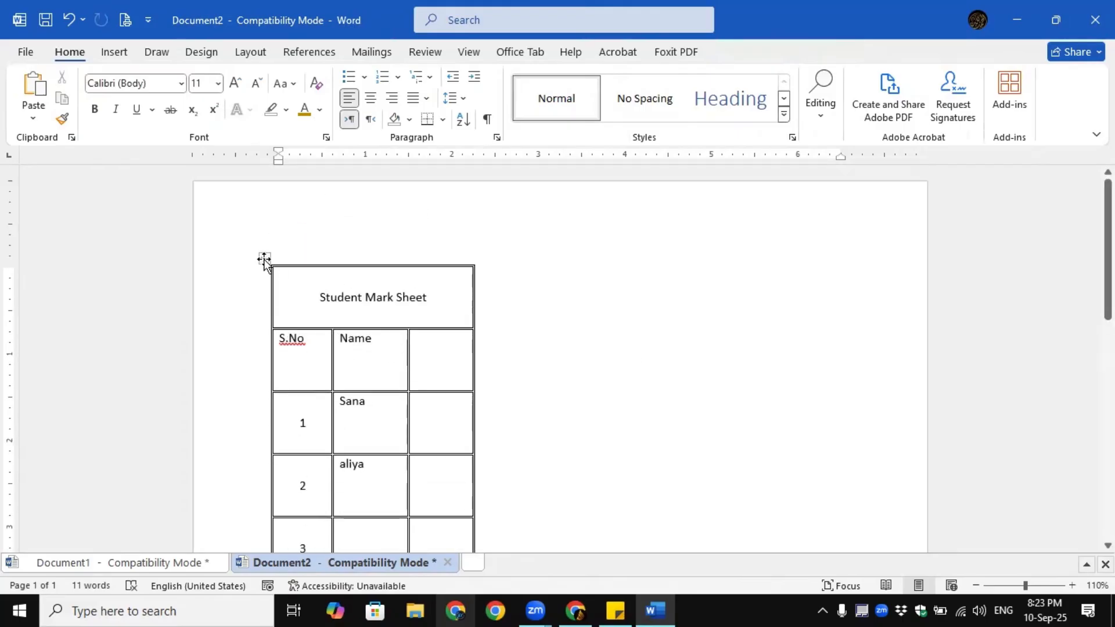
Resize the whole mark sheet table to about 7" wide and reduce its height to rows of about 0.41"
{"action": "left_click", "coordinate": [264, 259]}
{"action": "scroll", "coordinate": [586, 399], "scroll_direction": "down", "scroll_amount": 3}
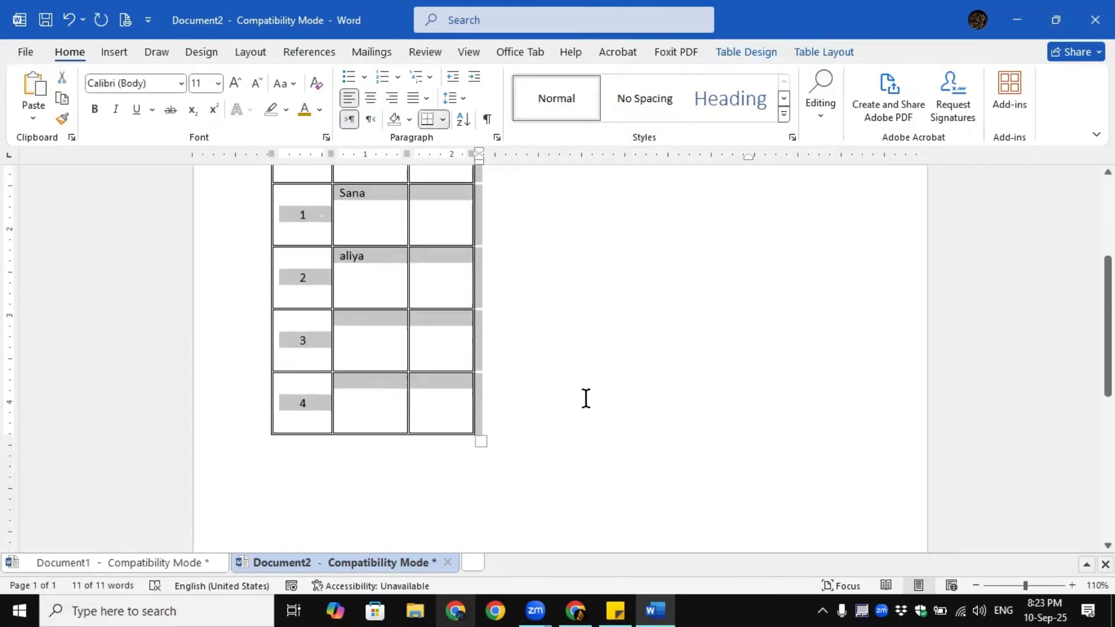
{"action": "left_click_drag", "start_coordinate": [481, 442], "coordinate": [881, 418]}
{"action": "scroll", "coordinate": [839, 443], "scroll_direction": "up", "scroll_amount": 3}
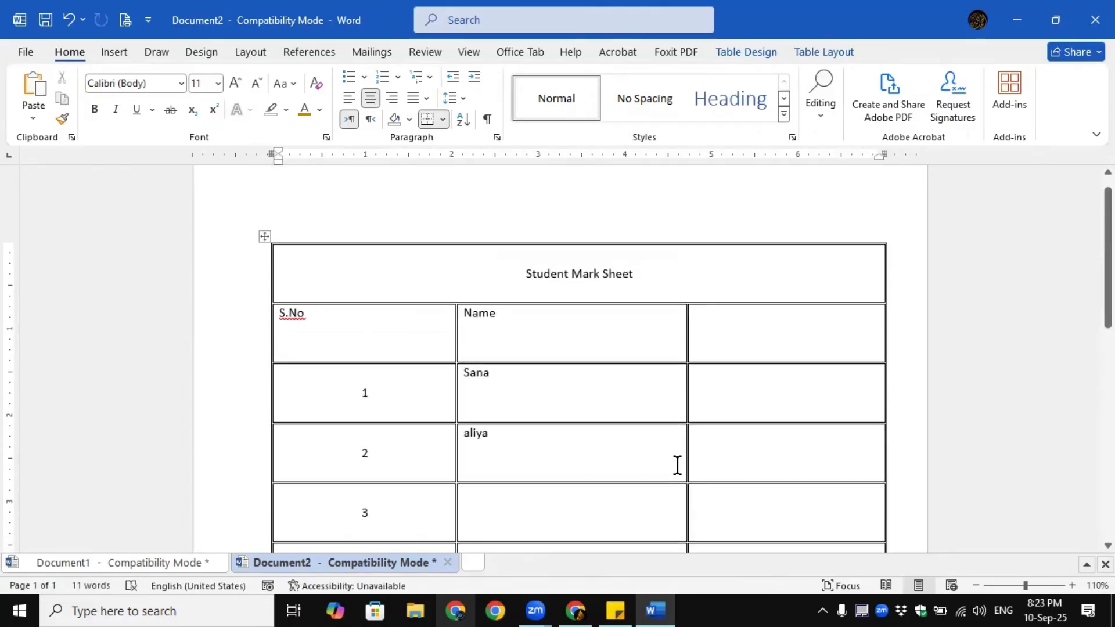
{"action": "scroll", "coordinate": [677, 478], "scroll_direction": "down", "scroll_amount": 3}
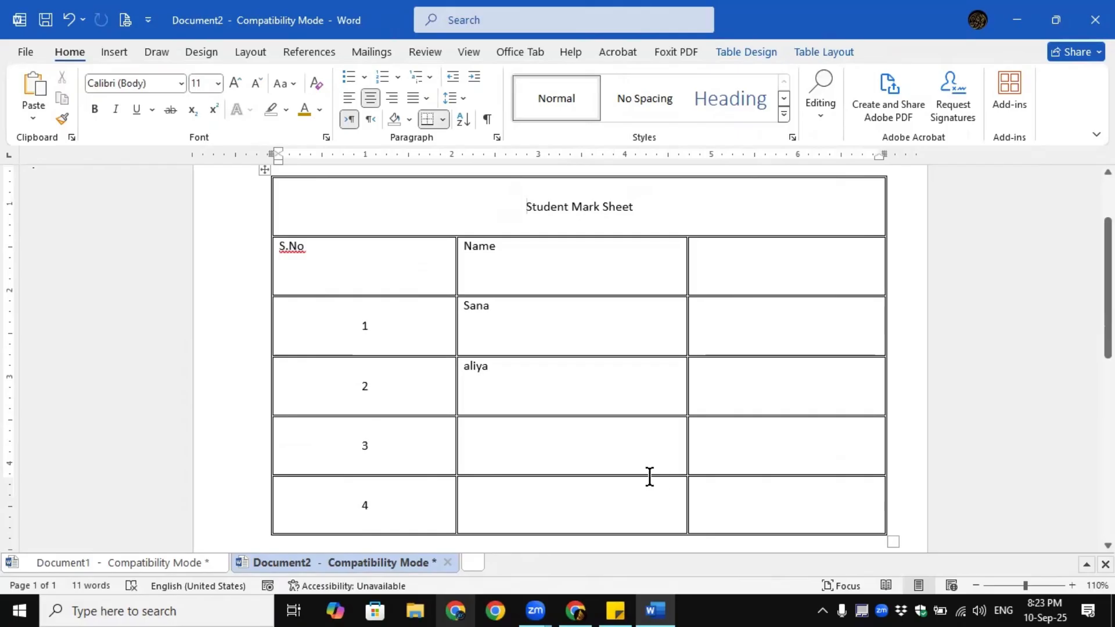
{"action": "left_click_drag", "start_coordinate": [319, 202], "coordinate": [883, 343]}
{"action": "scroll", "coordinate": [880, 341], "scroll_direction": "up", "scroll_amount": 3}
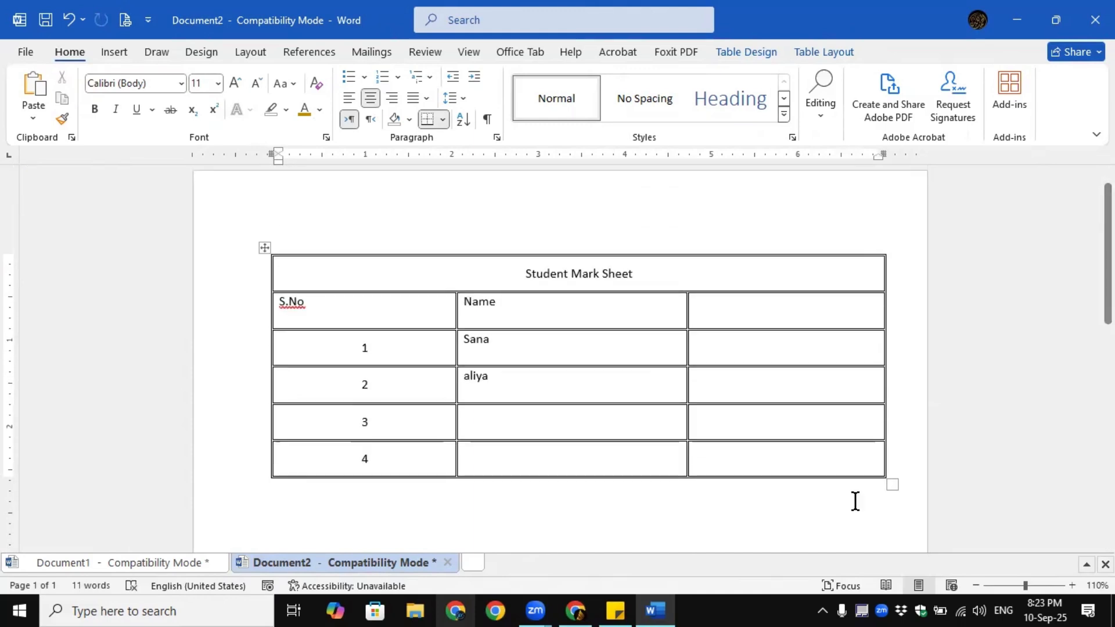
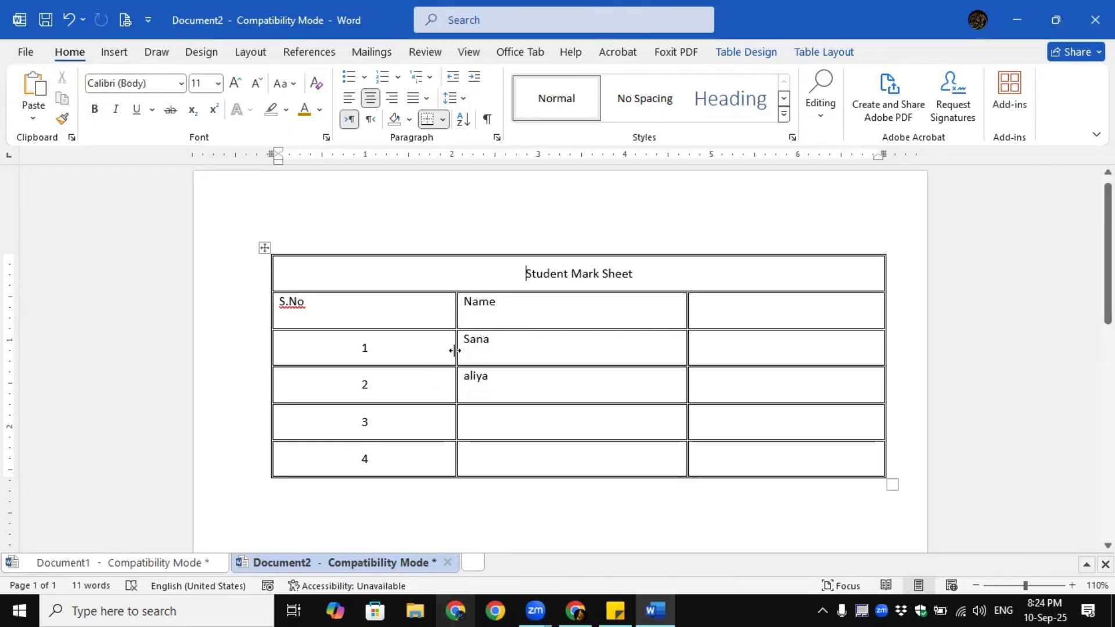
Narrow the S.No column below the title to about 0.7", leaving the other columns at their widths
{"action": "mouse_move", "coordinate": [378, 341]}
{"action": "left_mouse_down"}
{"action": "mouse_move", "coordinate": [448, 354]}
{"action": "mouse_move", "coordinate": [351, 349]}
{"action": "mouse_move", "coordinate": [381, 355]}
{"action": "left_mouse_up"}
{"action": "left_click", "coordinate": [368, 279]}
{"action": "left_click", "coordinate": [361, 352]}
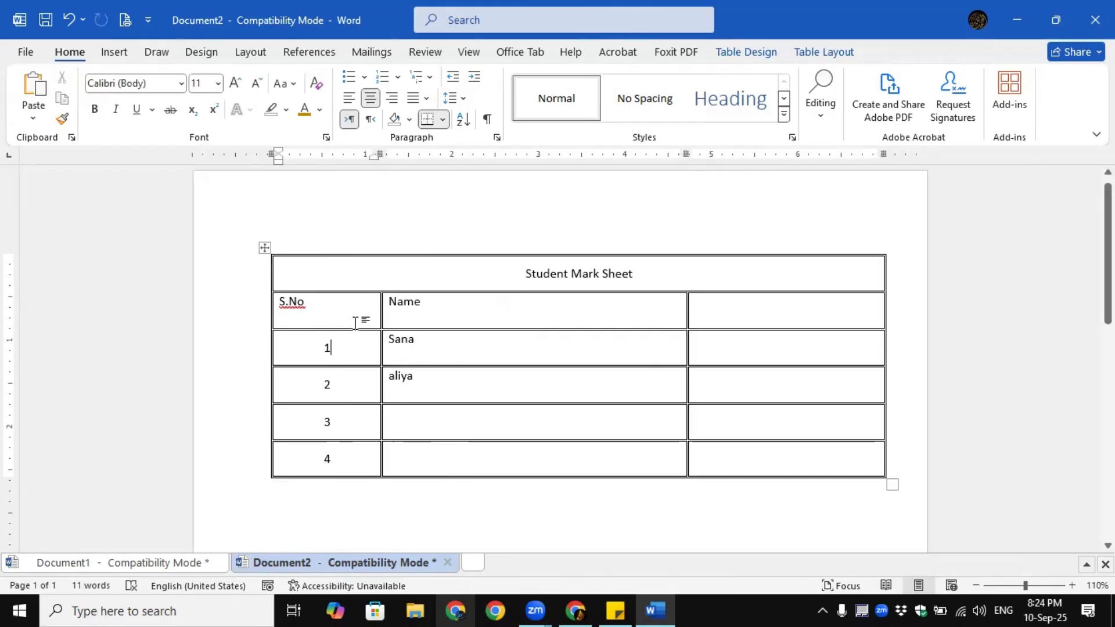
{"action": "left_click", "coordinate": [364, 319]}
{"action": "mouse_move", "coordinate": [381, 152]}
{"action": "left_mouse_down"}
{"action": "mouse_move", "coordinate": [590, 152]}
{"action": "mouse_move", "coordinate": [329, 153]}
{"action": "left_mouse_up"}
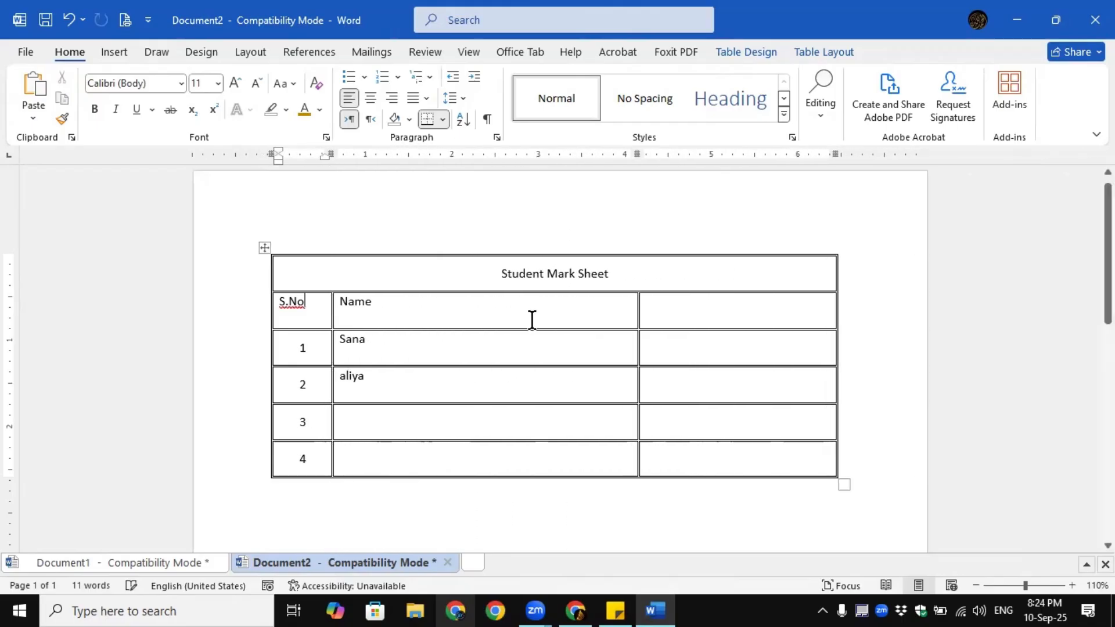
Fit the columns of the entire mark sheet table to their text with AutoFit Contents
{"action": "left_click", "coordinate": [827, 54]}
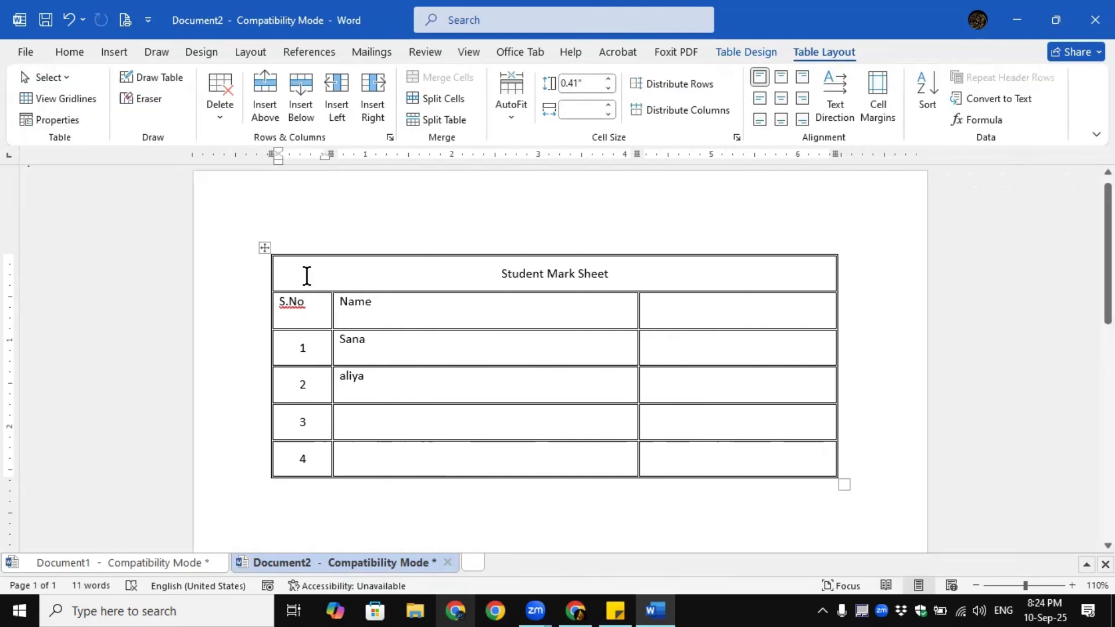
{"action": "left_click", "coordinate": [265, 248]}
{"action": "left_click", "coordinate": [511, 123]}
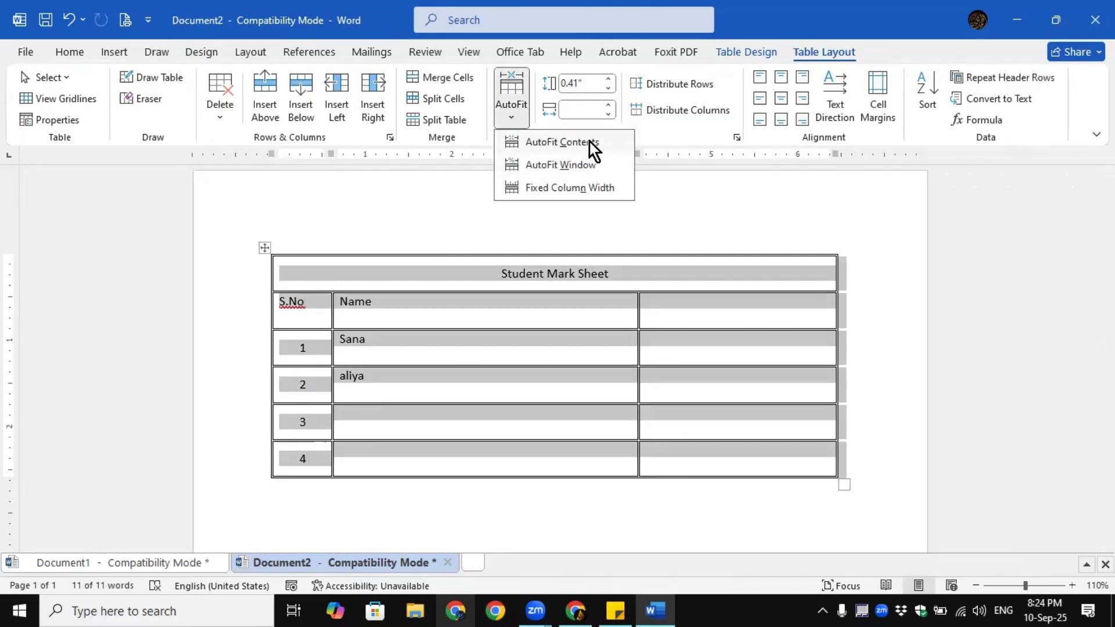
{"action": "left_click", "coordinate": [590, 141]}
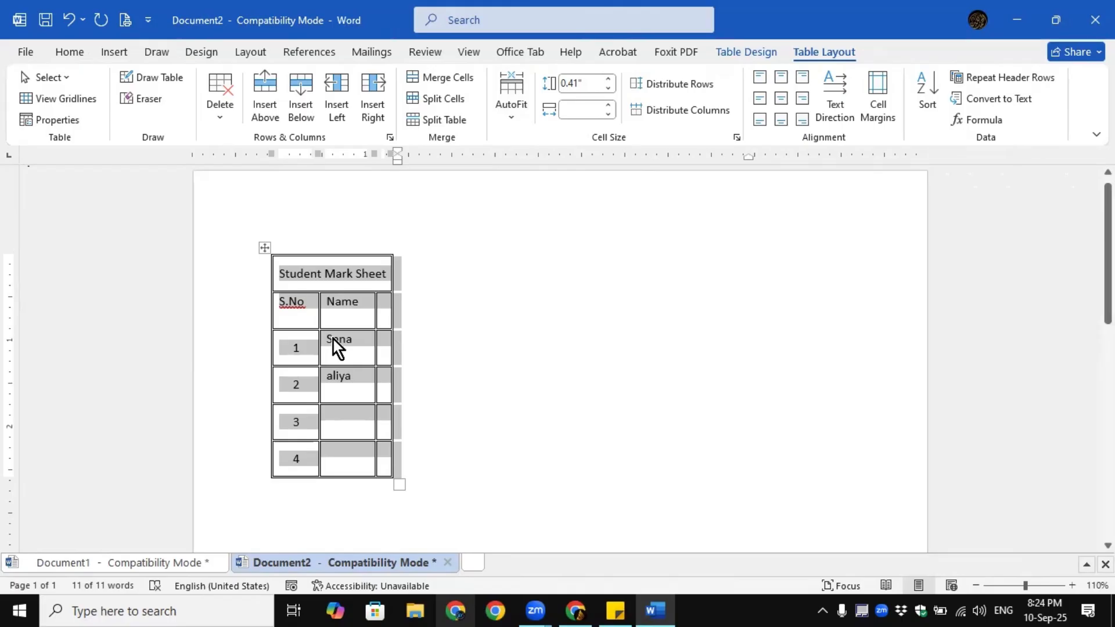
{"action": "left_click", "coordinate": [324, 274]}
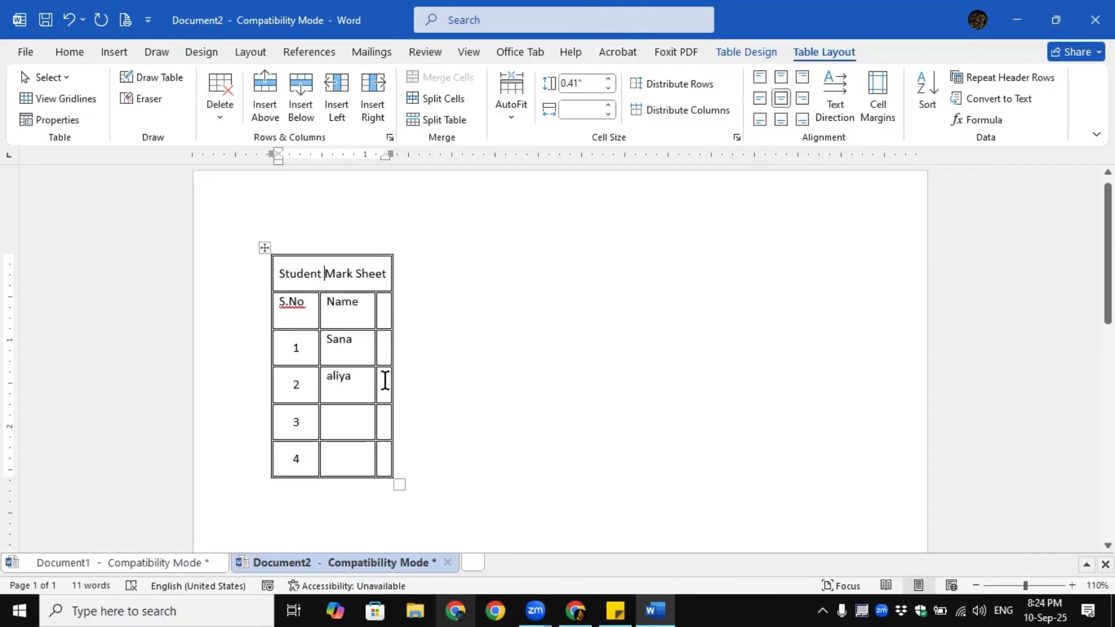
{"action": "left_click", "coordinate": [336, 274]}
{"action": "left_click_drag", "start_coordinate": [386, 273], "coordinate": [285, 272]}
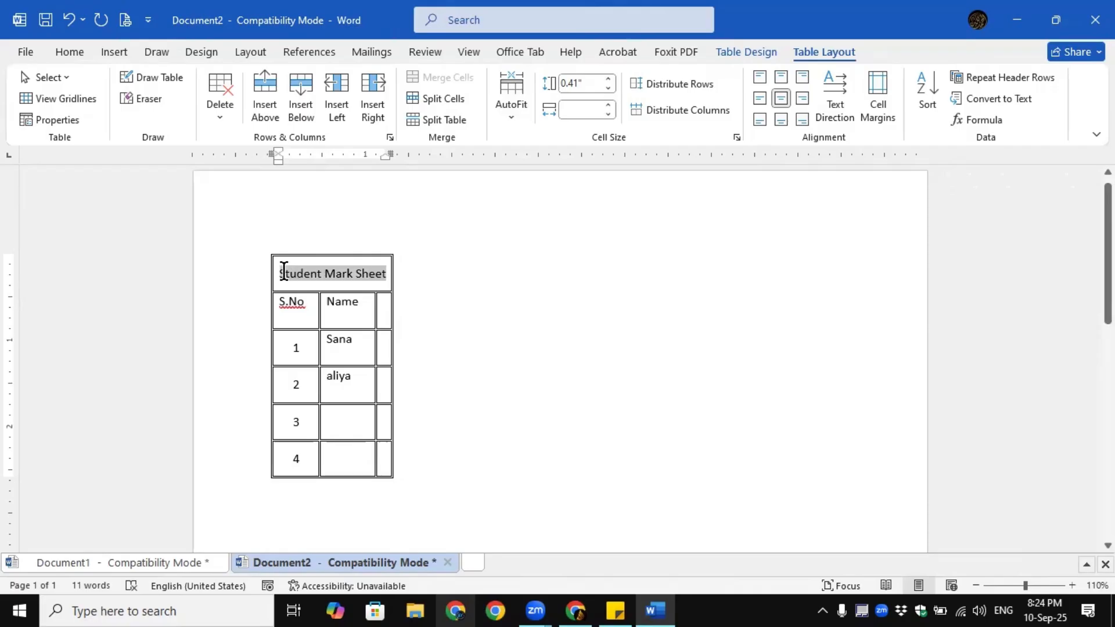
{"action": "double_click", "coordinate": [351, 375]}
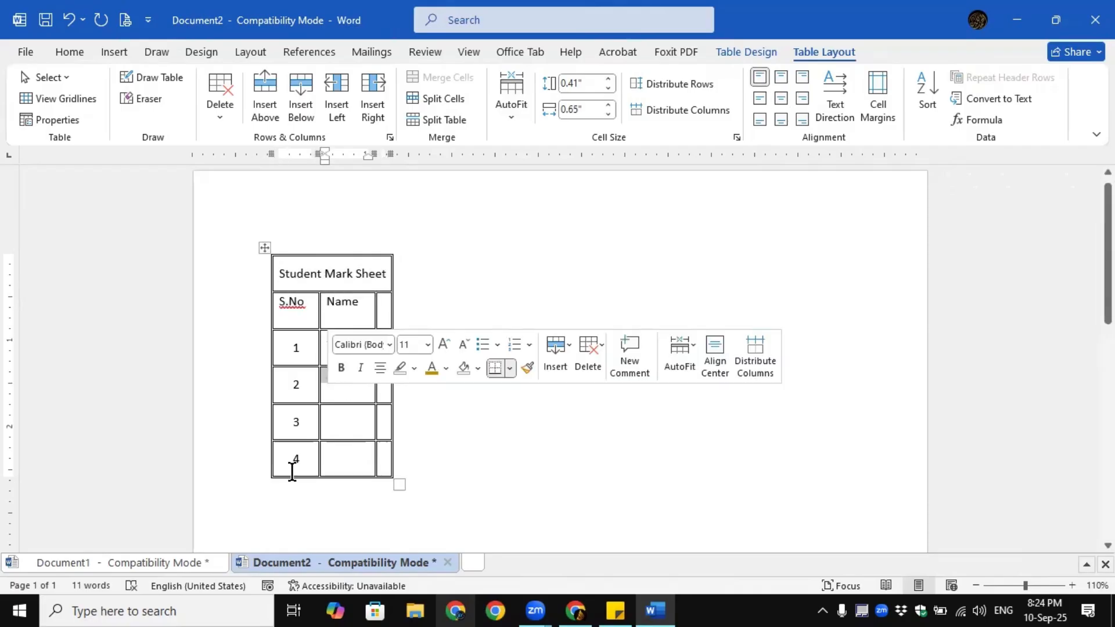
Stretch the entire mark sheet table across the page's text width with AutoFit Window
{"action": "left_click", "coordinate": [265, 248]}
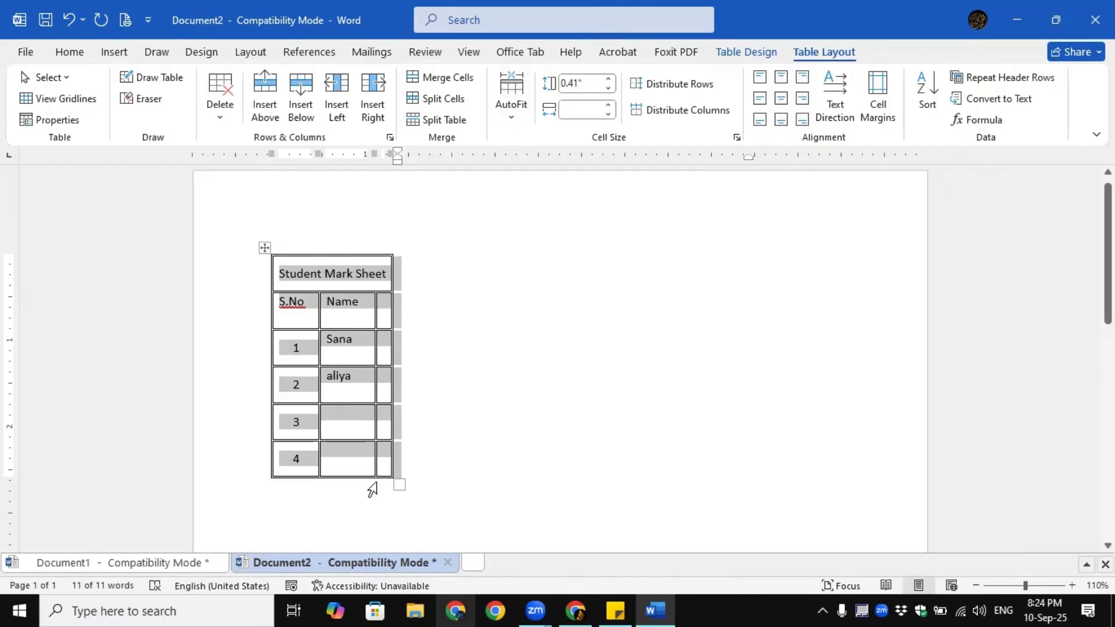
{"action": "left_click", "coordinate": [515, 119]}
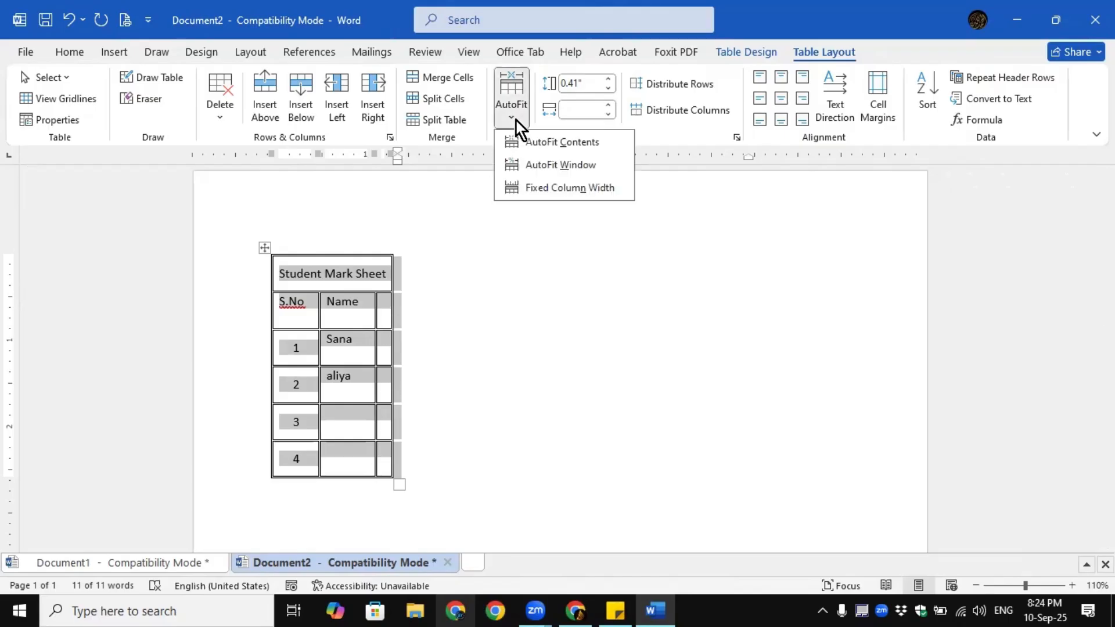
{"action": "left_click", "coordinate": [558, 165]}
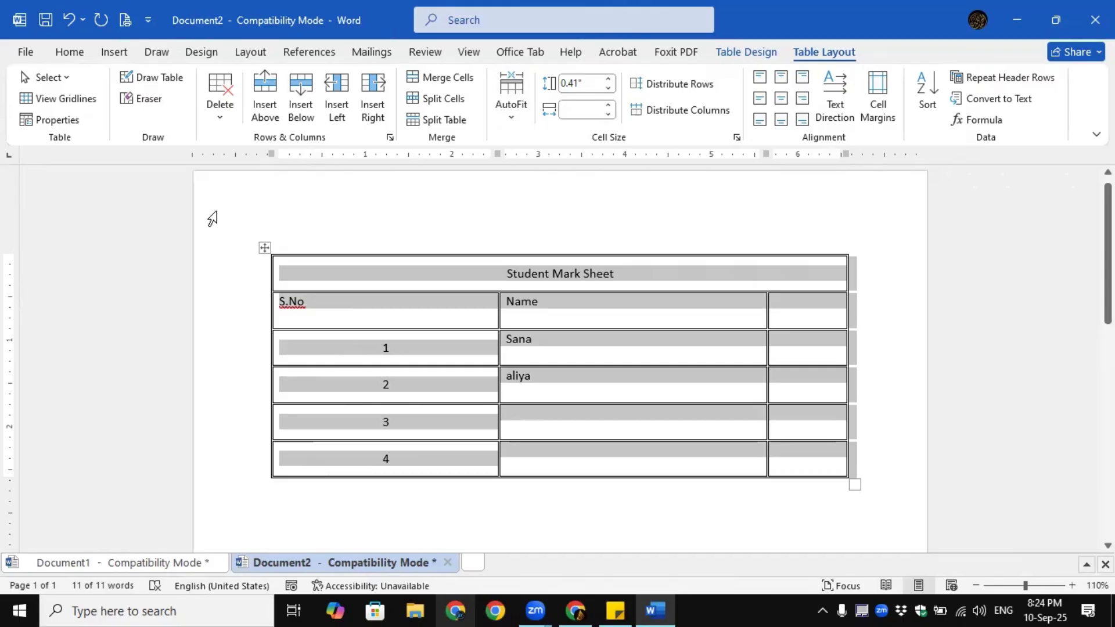
Apply Fixed Column Width to the entire mark sheet table and deselect it
{"action": "left_click", "coordinate": [511, 122]}
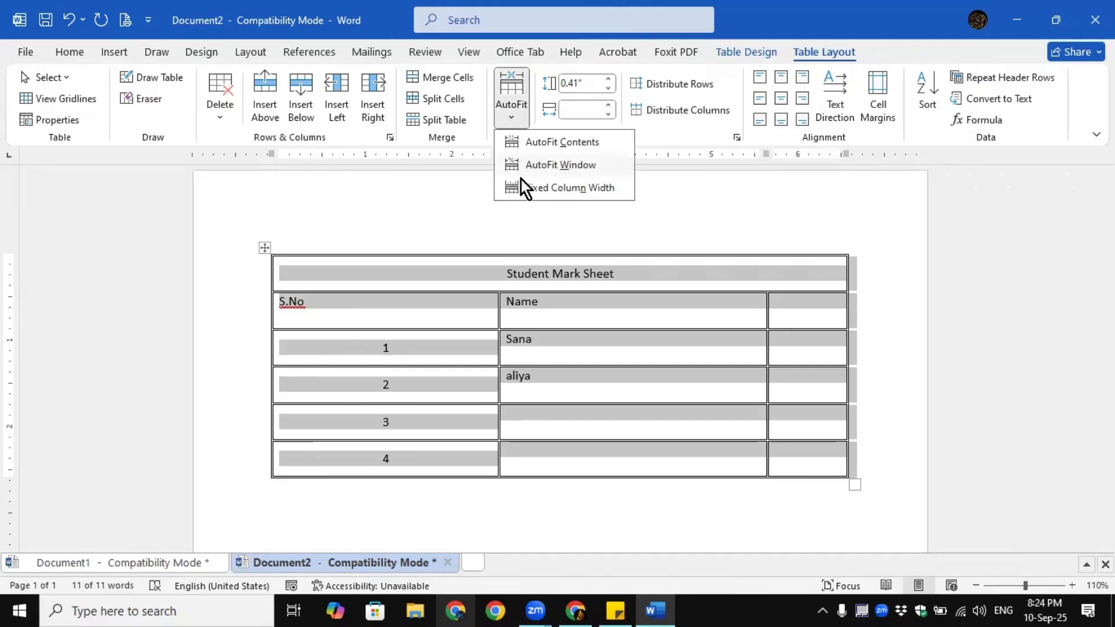
{"action": "left_click", "coordinate": [553, 189]}
{"action": "left_click", "coordinate": [692, 515]}
Widen the Name column of the mark sheet table to 3.58"
{"action": "left_click", "coordinate": [578, 332]}
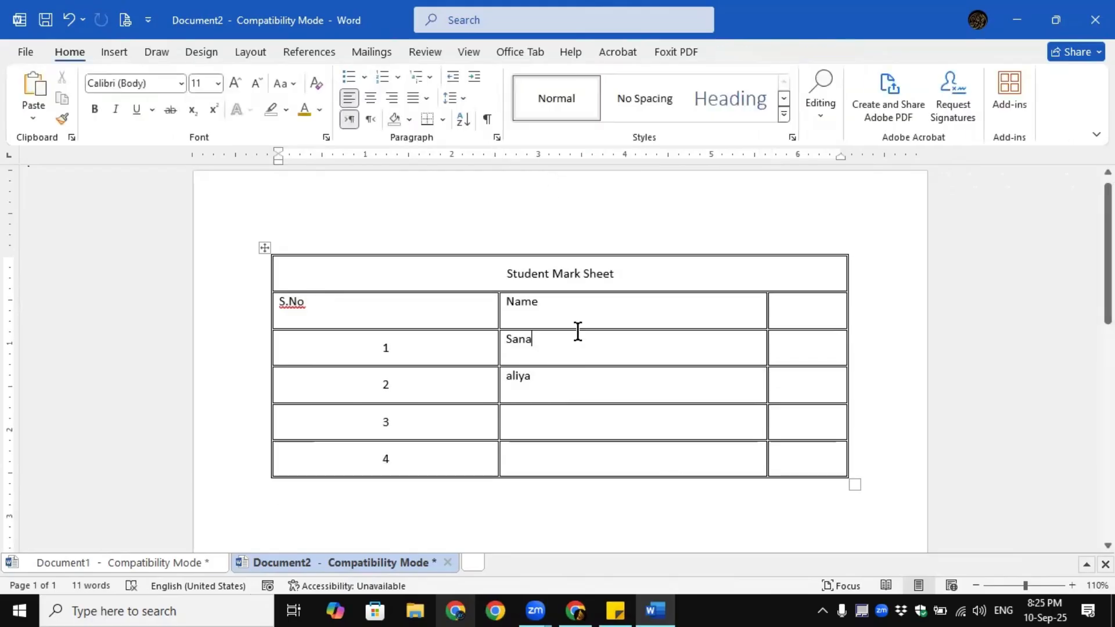
{"action": "left_click", "coordinate": [500, 155]}
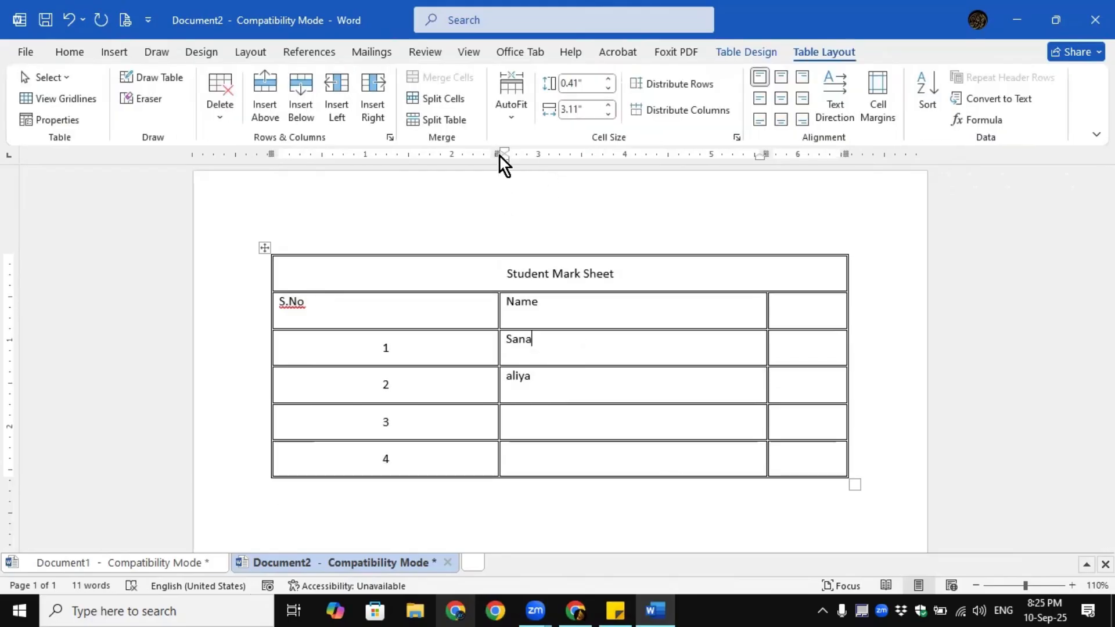
{"action": "mouse_move", "coordinate": [768, 154]}
{"action": "left_mouse_down"}
{"action": "mouse_move", "coordinate": [657, 164]}
{"action": "mouse_move", "coordinate": [806, 164]}
{"action": "left_mouse_up"}
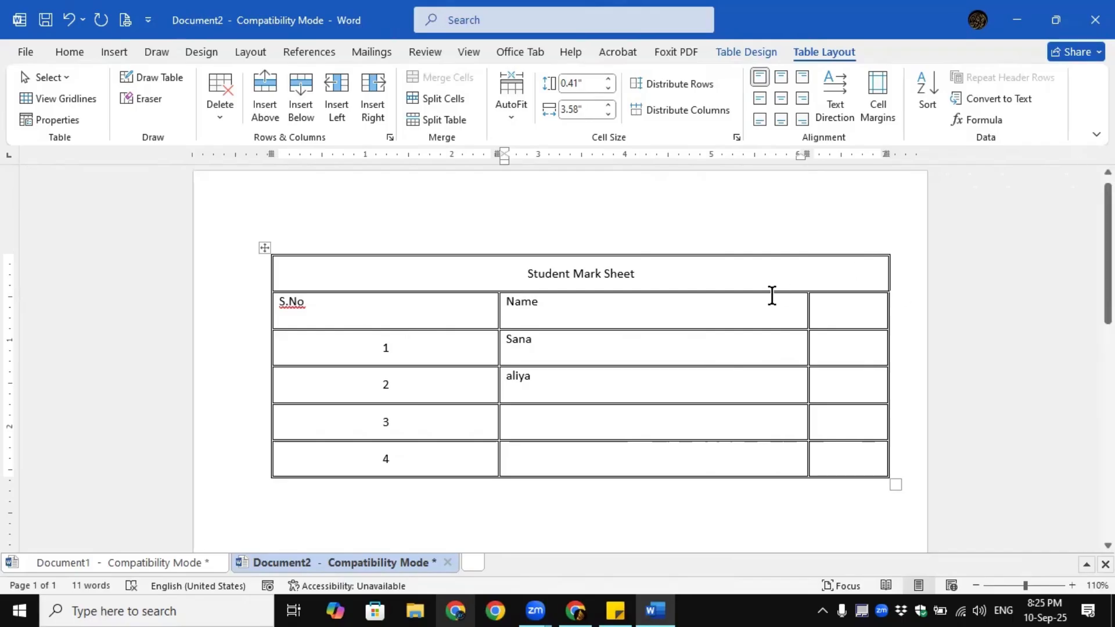
Add the filler text "vhbkjbjbccxjvh" after the first student's name in the Name column
{"action": "type", "text": "vhbkjbjb"}
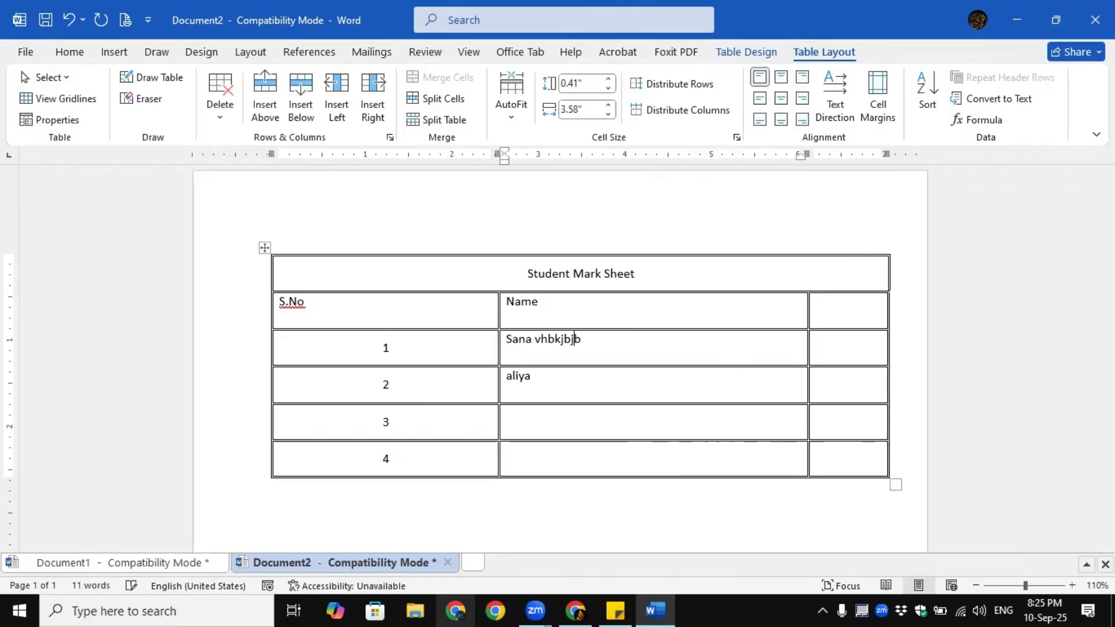
{"action": "type", "text": "ccxjvh"}
Add a long string of filler text after the number 1 in the S.No column, and clear that whole cell
{"action": "left_click", "coordinate": [491, 361]}
{"action": "type", "text": "fAYGZKHa ZPaj zuAOZIapiPIZP HSAPXPxpoAJJZOak[zkA[PKP[A[pzaP"}
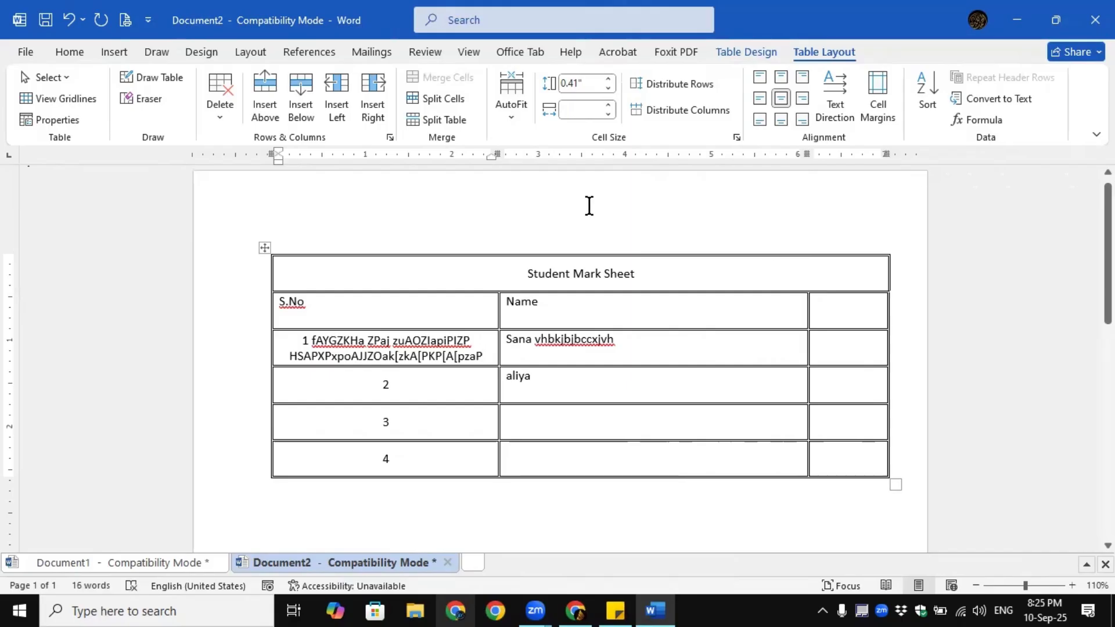
{"action": "left_click_drag", "start_coordinate": [482, 356], "coordinate": [304, 339]}
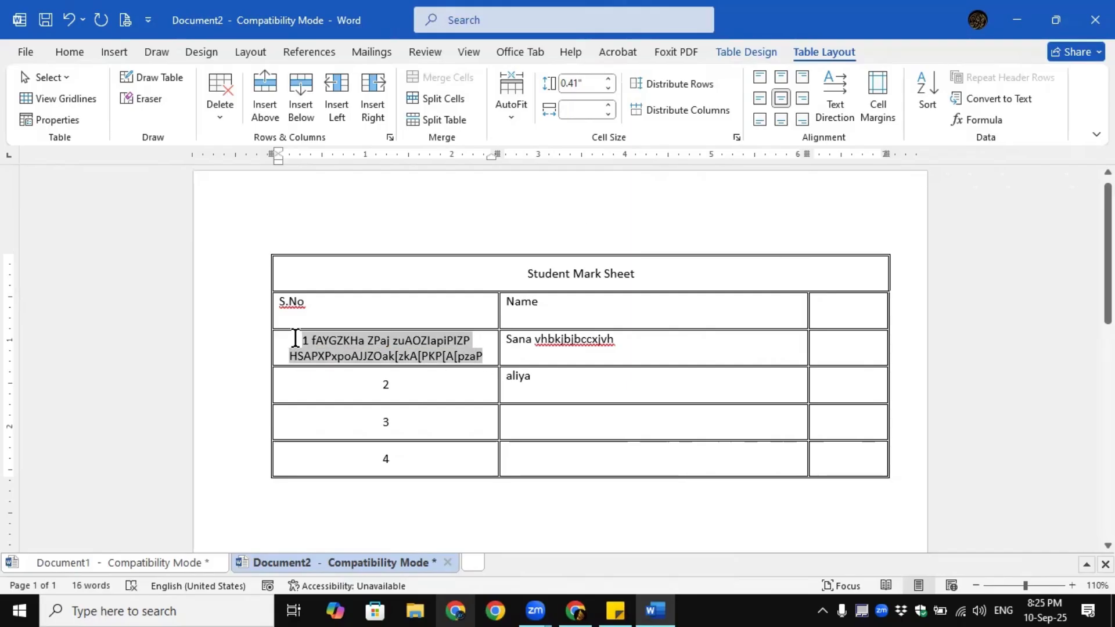
{"action": "key", "text": "BackSpace"}
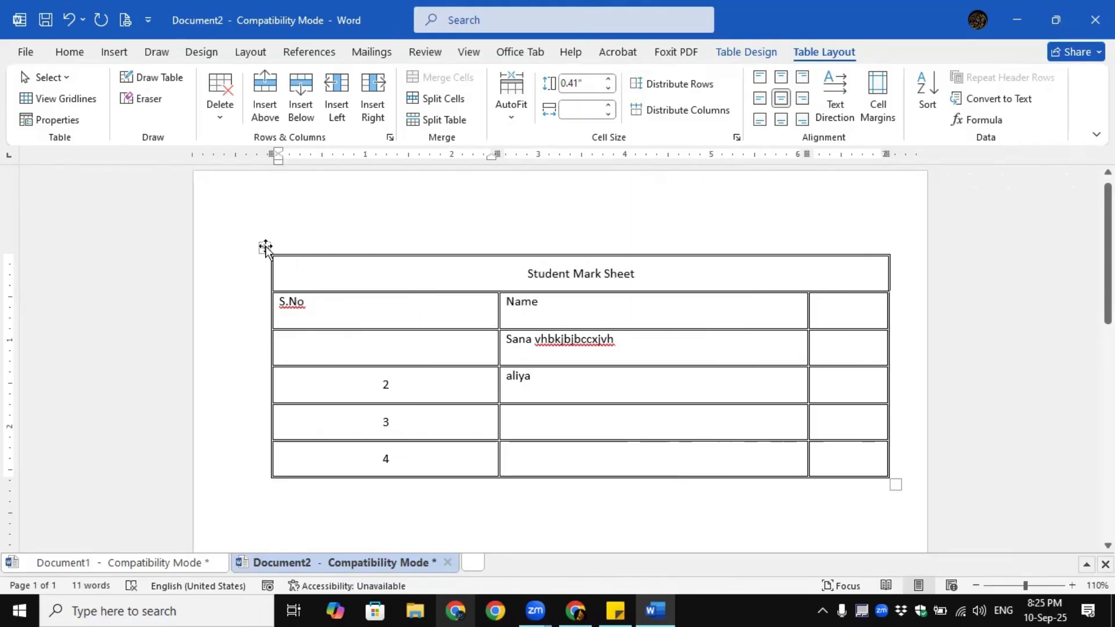
Select the whole table again, reapply the Fixed Column Width setting, and return to the S.No heading cell
{"action": "left_click", "coordinate": [264, 248]}
{"action": "left_click", "coordinate": [517, 121]}
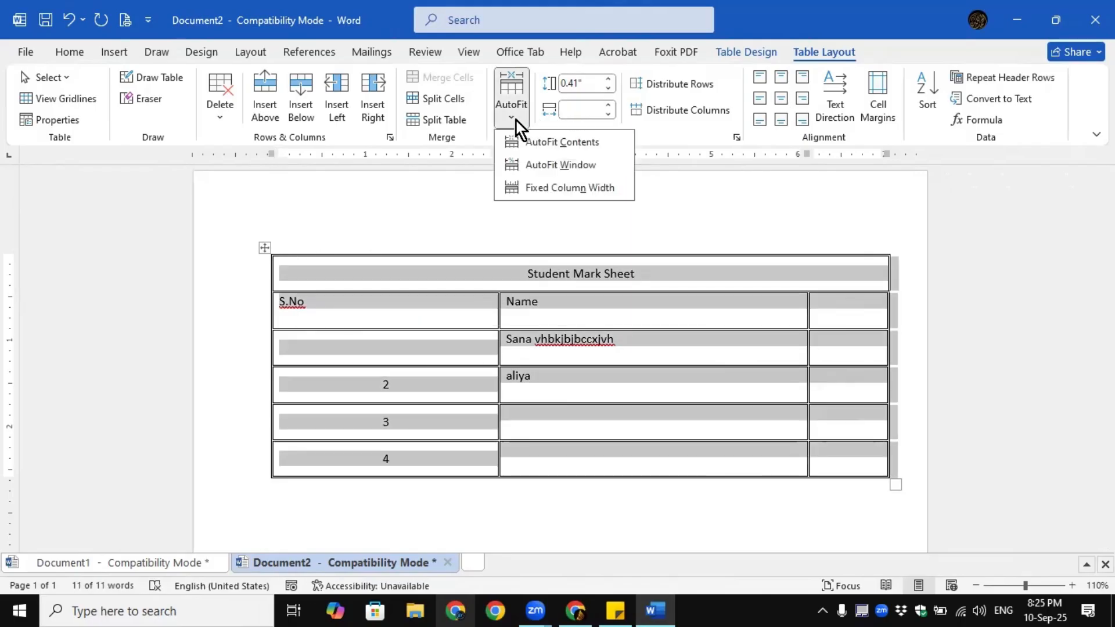
{"action": "left_click", "coordinate": [538, 189]}
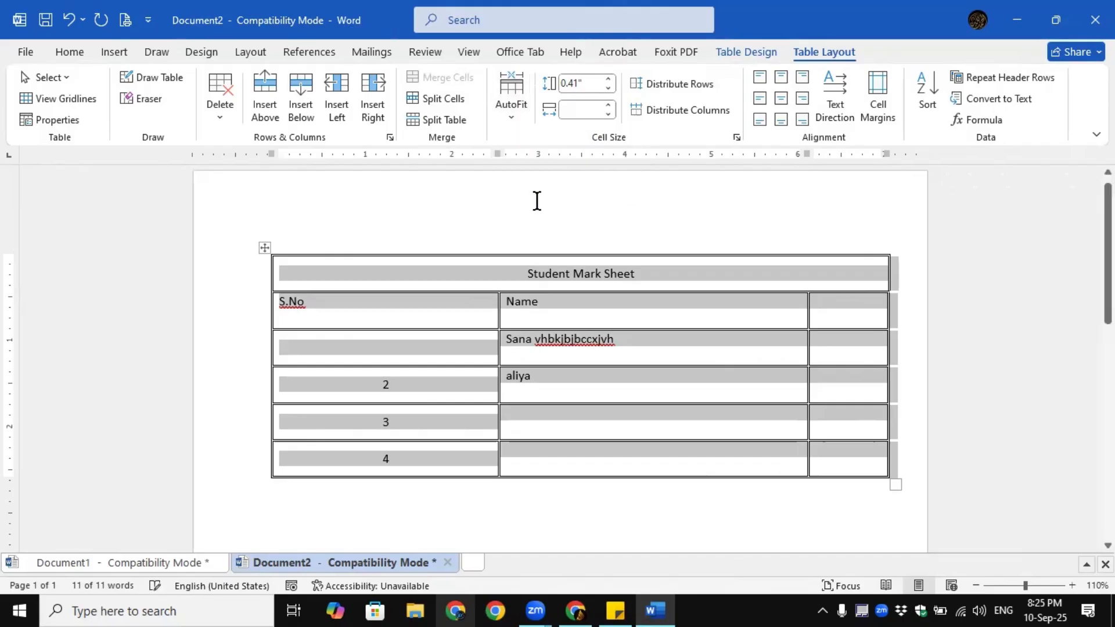
{"action": "left_click", "coordinate": [427, 315]}
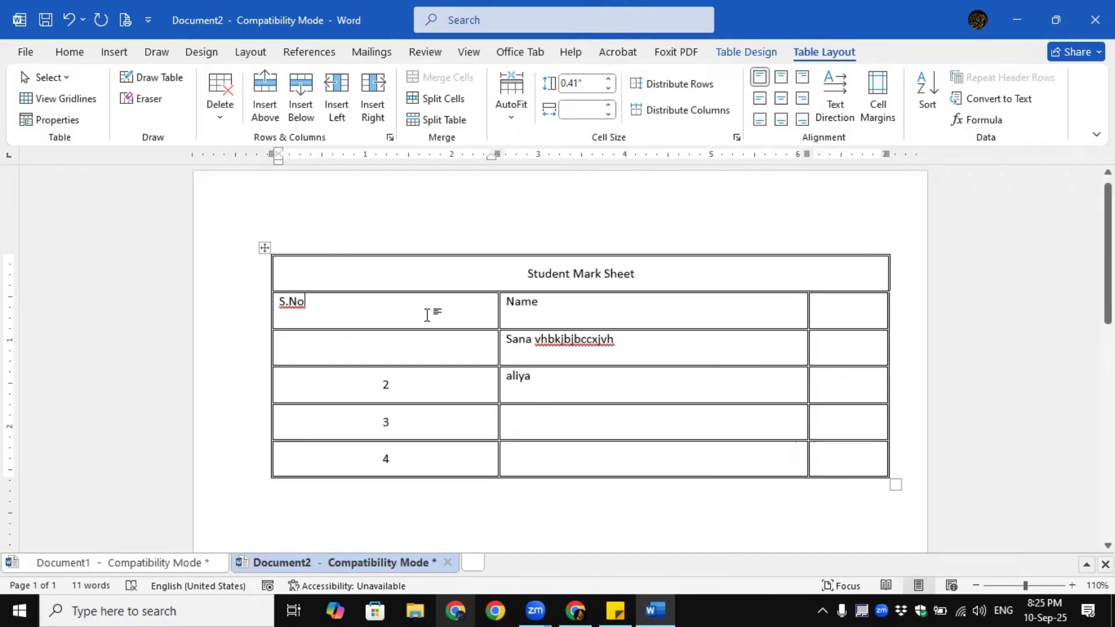
Copy the first student's name cell with its filler text into the empty S.No cell of the same row
{"action": "left_click_drag", "start_coordinate": [617, 339], "coordinate": [576, 345]}
{"action": "key", "text": "ctrl+c"}
{"action": "left_click", "coordinate": [531, 340]}
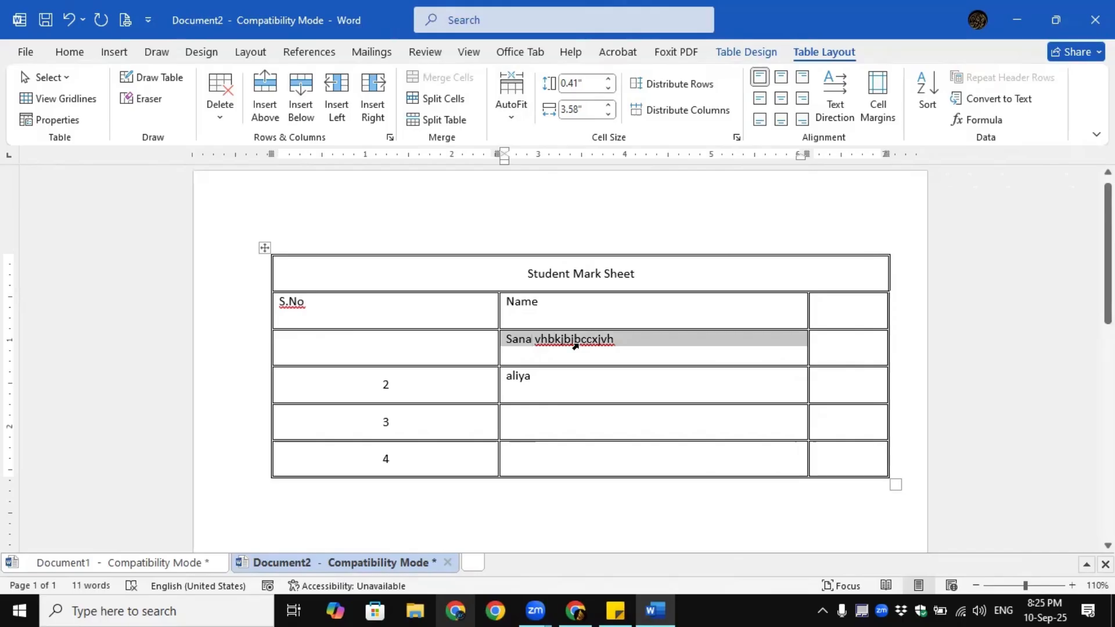
{"action": "left_click", "coordinate": [368, 353]}
{"action": "key", "text": "ctrl+v"}
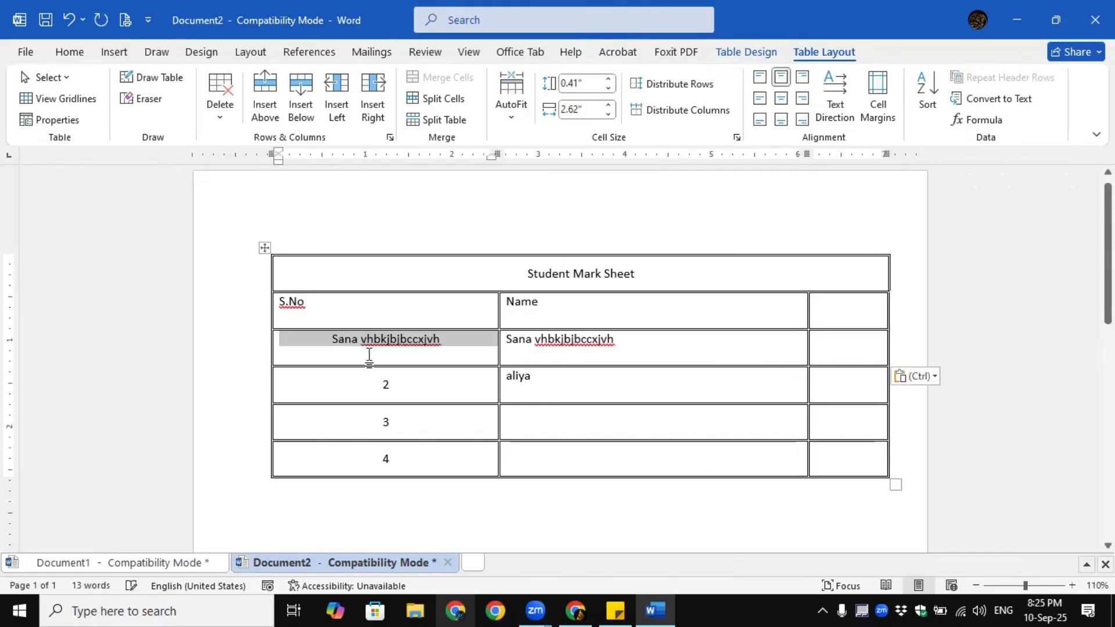
{"action": "left_click", "coordinate": [447, 344]}
{"action": "triple_click", "coordinate": [447, 344]}
{"action": "left_click", "coordinate": [485, 356]}
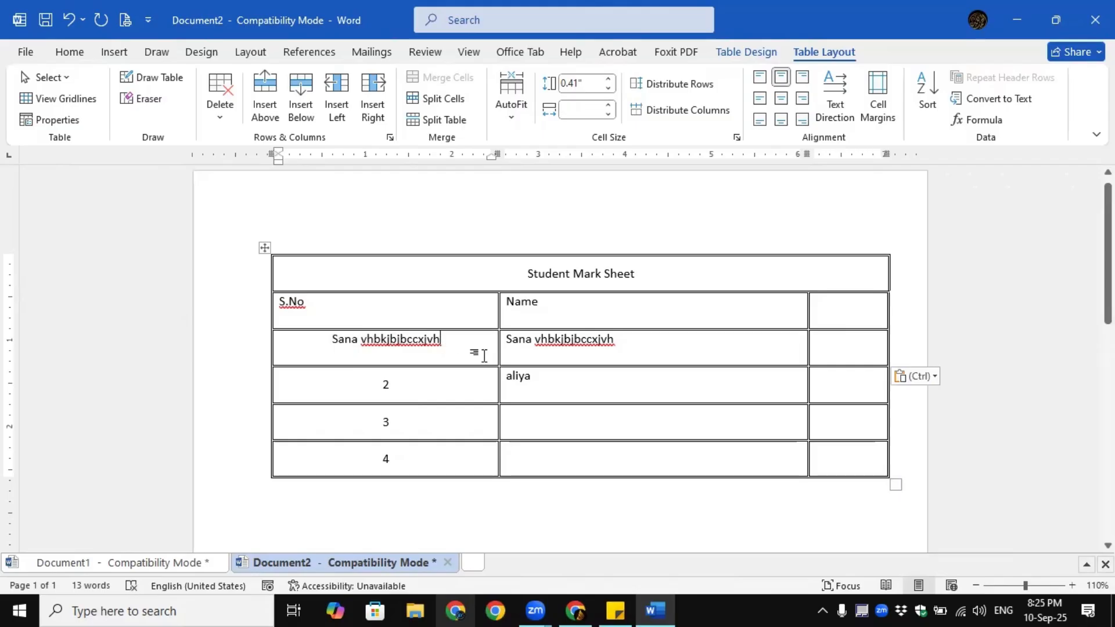
{"action": "triple_click", "coordinate": [485, 355]}
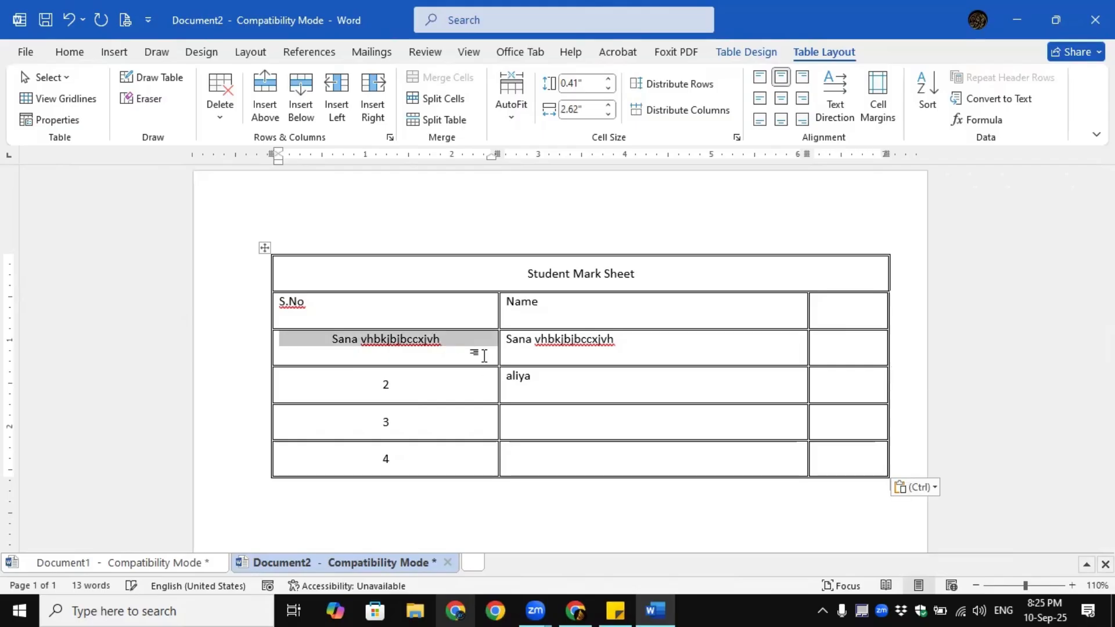
{"action": "key", "text": "ctrl+c"}
{"action": "key", "text": "ctrl+v"}
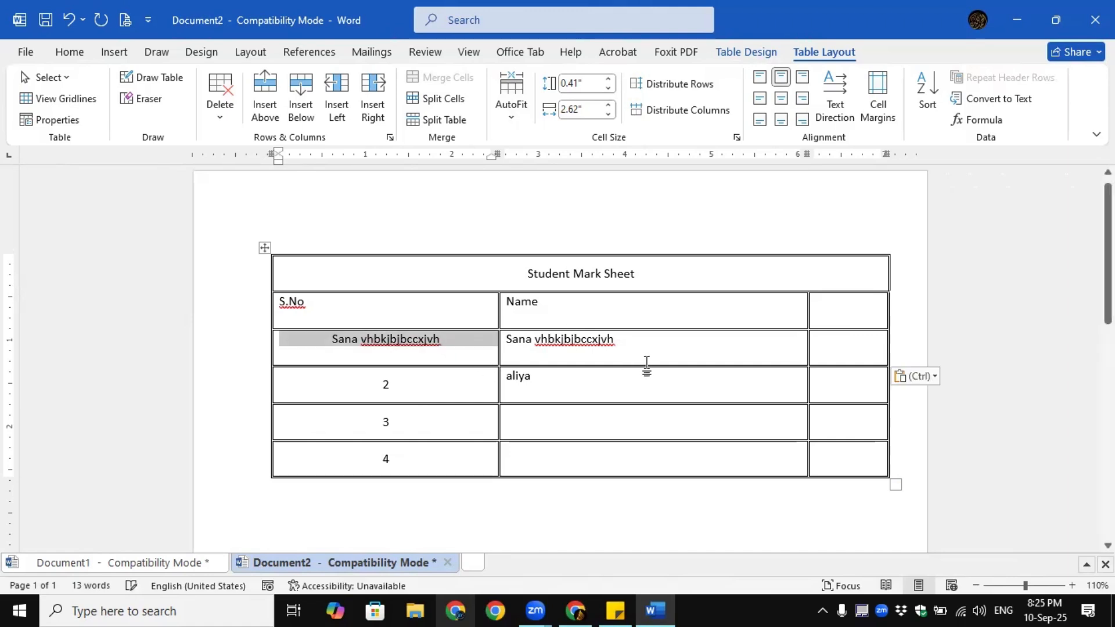
{"action": "key", "text": "ctrl+a"}
{"action": "left_click", "coordinate": [642, 456]}
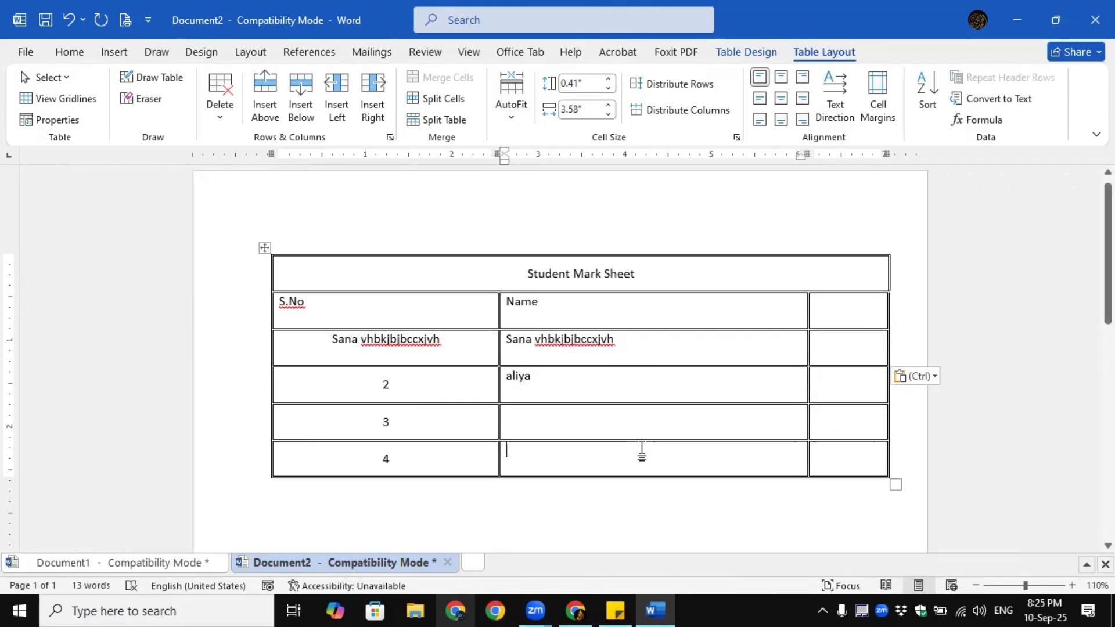
Insert a second table with one row and four columns in the blank area below the mark sheet
{"action": "scroll", "coordinate": [639, 445], "scroll_direction": "down", "scroll_amount": 5}
{"action": "left_click", "coordinate": [487, 315]}
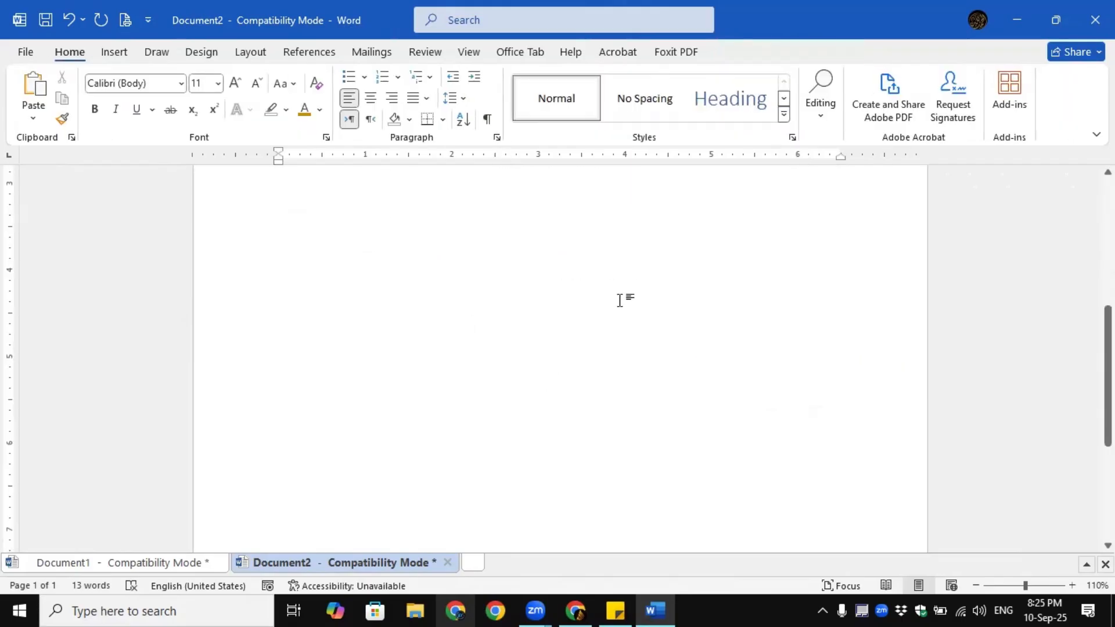
{"action": "key", "text": "Return"}
{"action": "key", "text": "Return"}
{"action": "key", "text": "Return"}
{"action": "key", "text": "Return"}
{"action": "key", "text": "Return"}
{"action": "key", "text": "Return"}
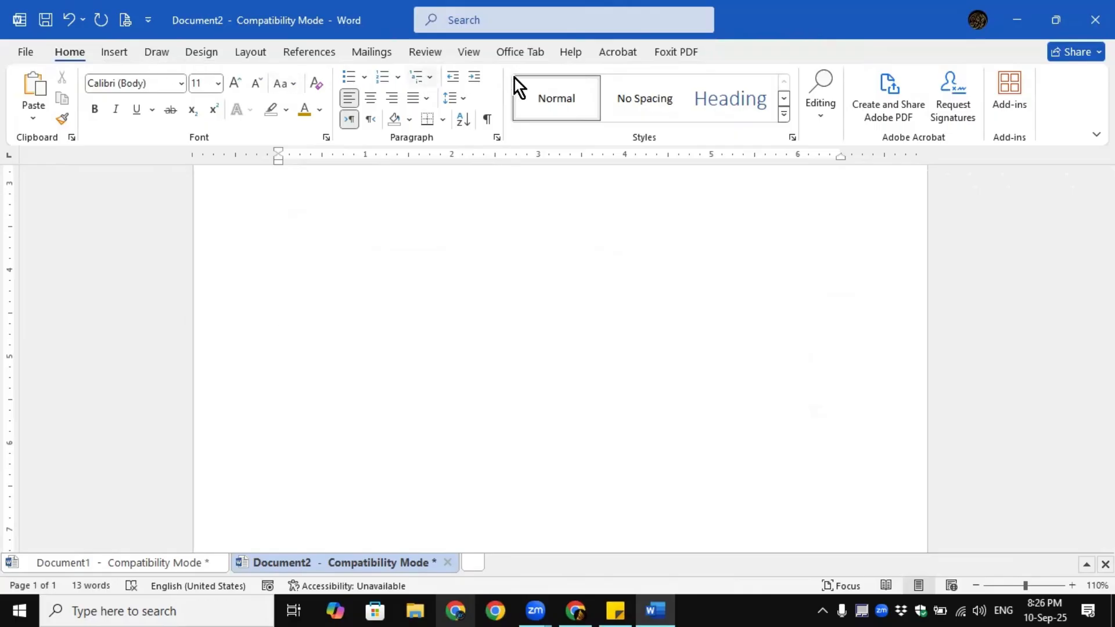
{"action": "left_click", "coordinate": [125, 53]}
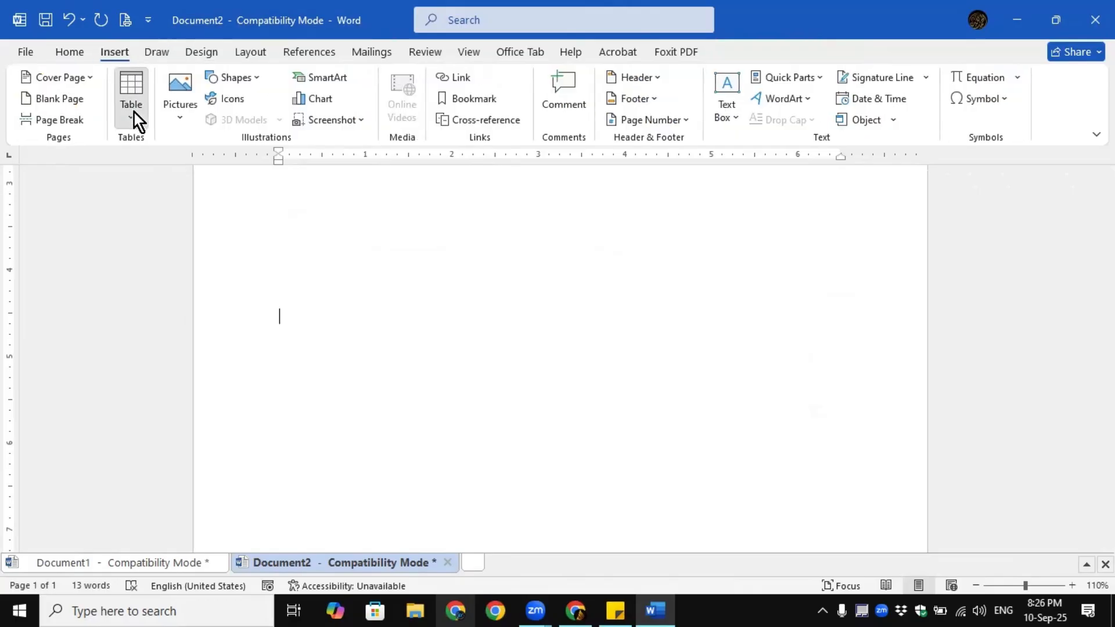
{"action": "left_click", "coordinate": [133, 109]}
{"action": "left_click", "coordinate": [173, 164]}
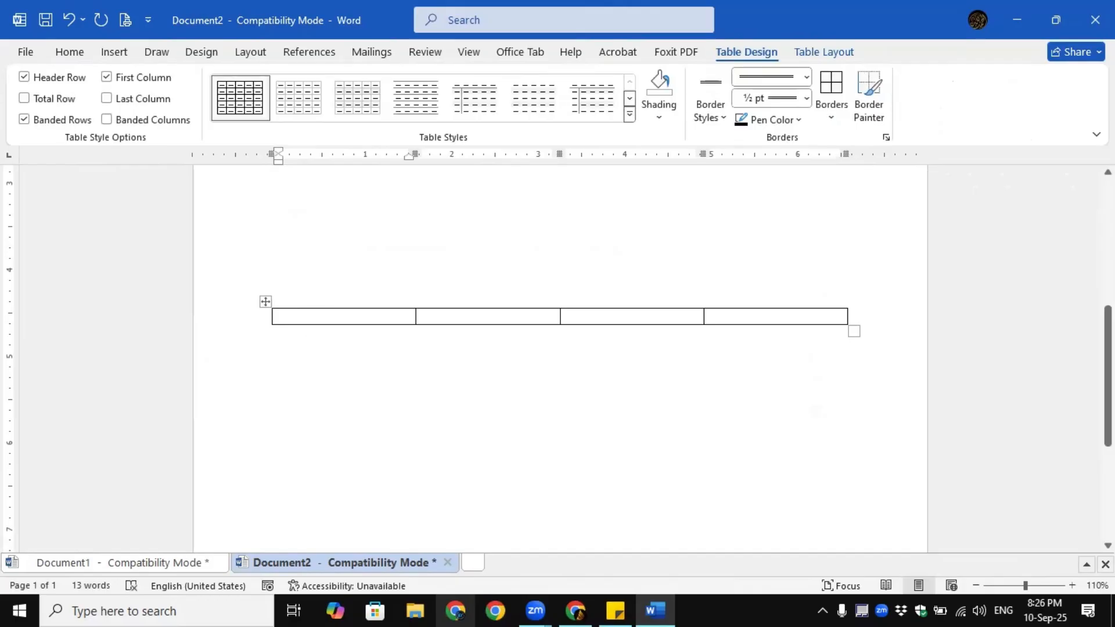
Enter the text "TESTING" in the first cell of the new table and copy the word
{"action": "type", "text": "TESTING"}
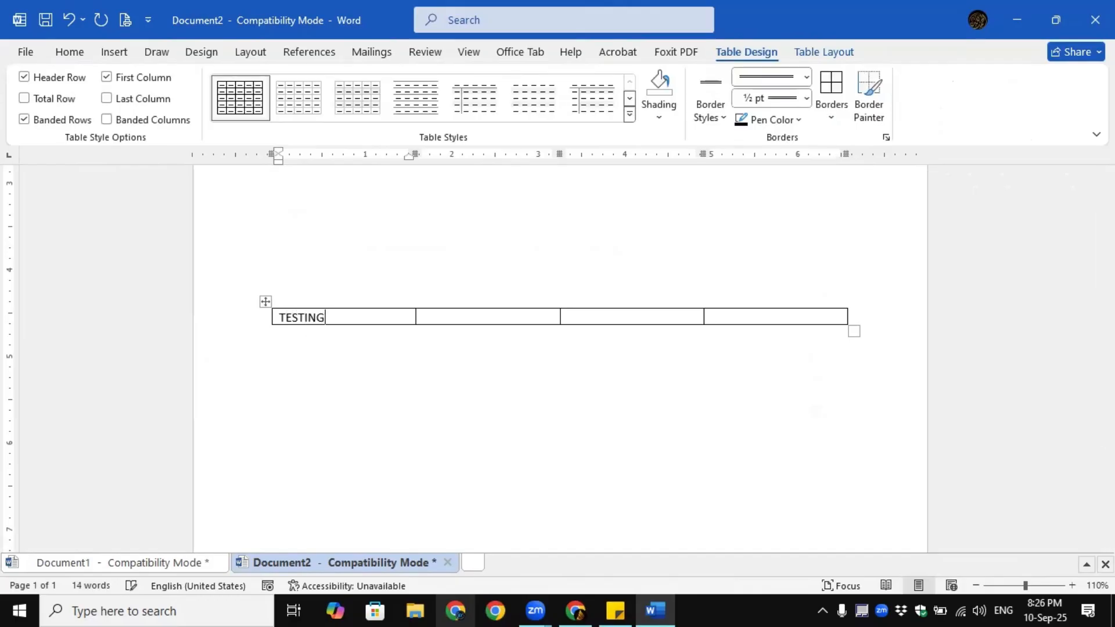
{"action": "key", "text": "ctrl+a"}
{"action": "left_click_drag", "start_coordinate": [325, 318], "coordinate": [274, 318]}
{"action": "key", "text": "ctrl+c"}
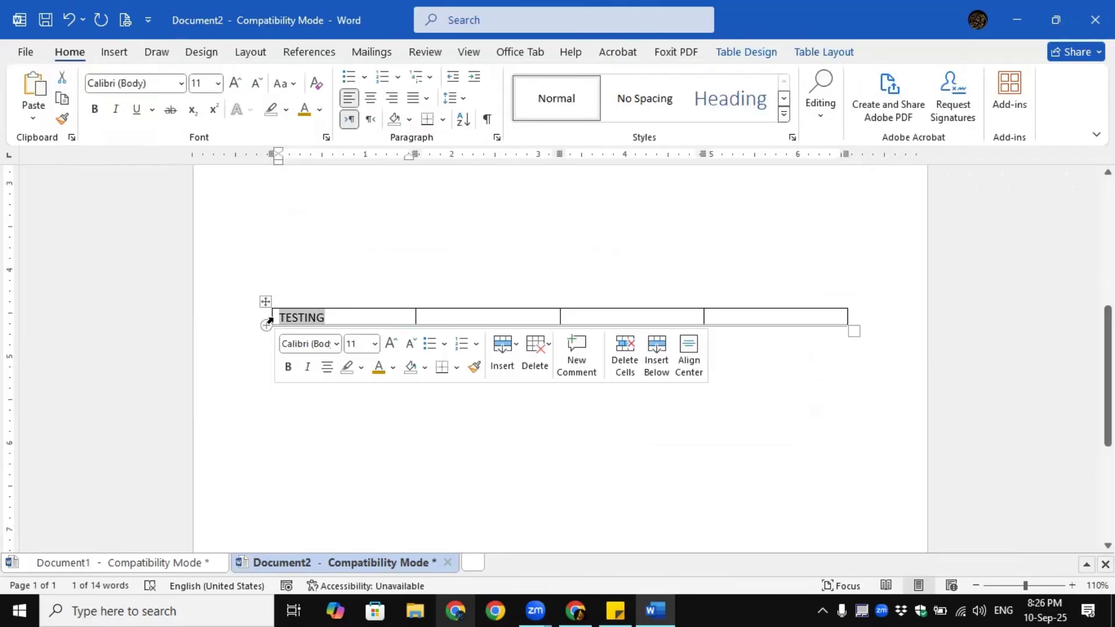
Fill the first cell with copies of "TESTING", two per line for six lines and one on a seventh line
{"action": "left_click", "coordinate": [344, 320]}
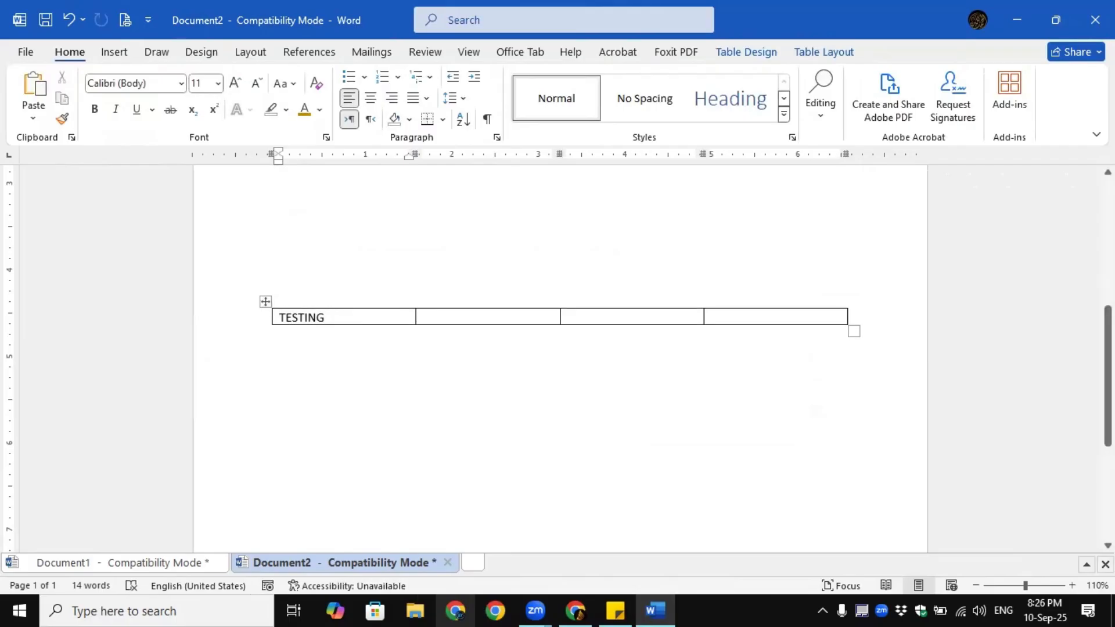
{"action": "key", "text": "ctrl+v"}
{"action": "key", "text": "Return"}
{"action": "key", "text": "ctrl+v"}
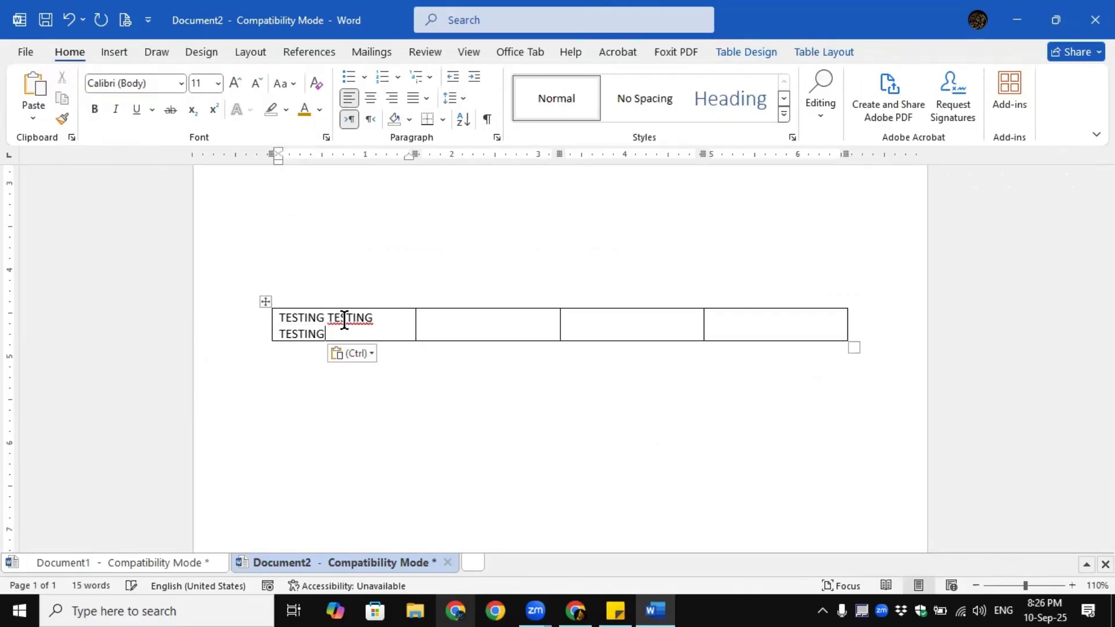
{"action": "key", "text": "ctrl+v"}
{"action": "key", "text": "Return"}
{"action": "key", "text": "ctrl+v"}
{"action": "key", "text": "ctrl+v"}
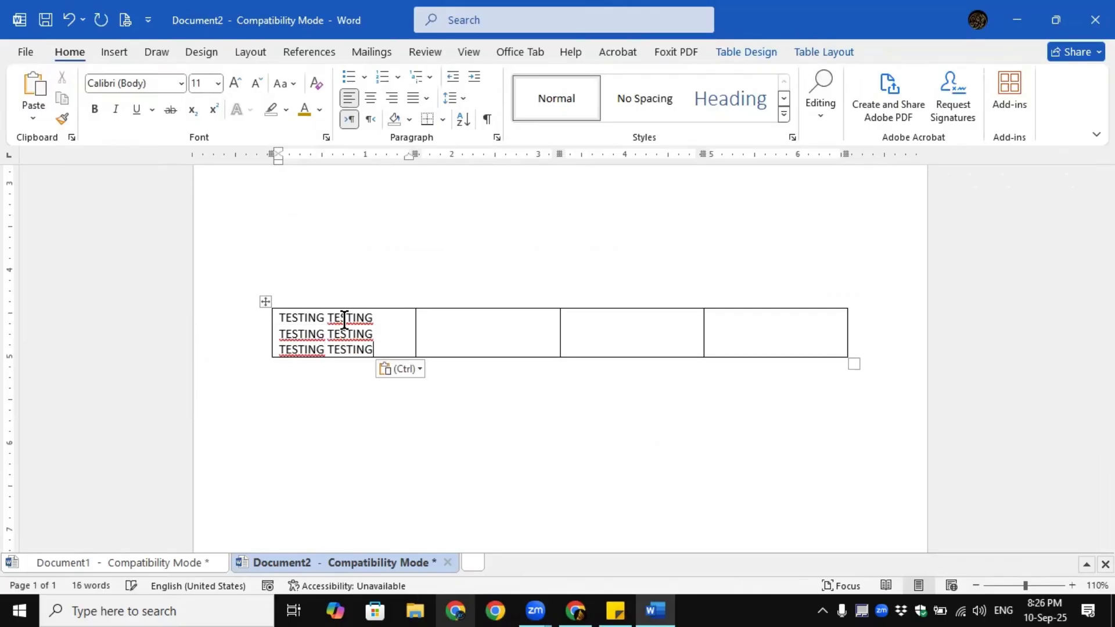
{"action": "key", "text": "Return"}
{"action": "key", "text": "ctrl+v"}
{"action": "key", "text": "ctrl+v"}
{"action": "key", "text": "Return"}
{"action": "key", "text": "ctrl+v"}
{"action": "key", "text": "ctrl+v"}
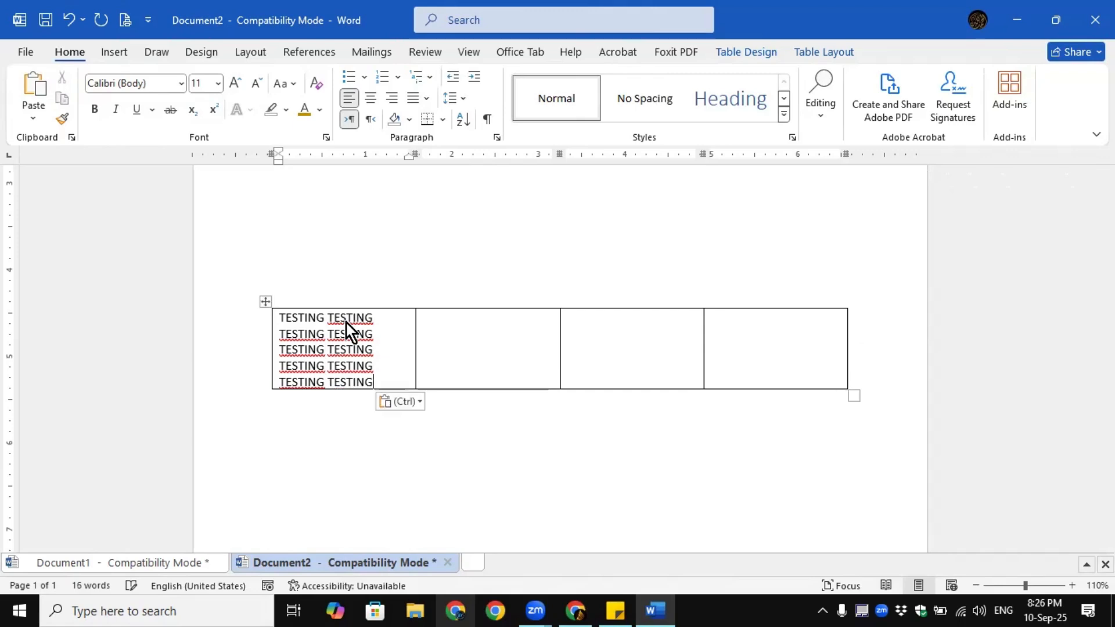
{"action": "key", "text": "Return"}
{"action": "key", "text": "ctrl+v"}
{"action": "key", "text": "ctrl+v"}
{"action": "key", "text": "Return"}
{"action": "key", "text": "ctrl+v"}
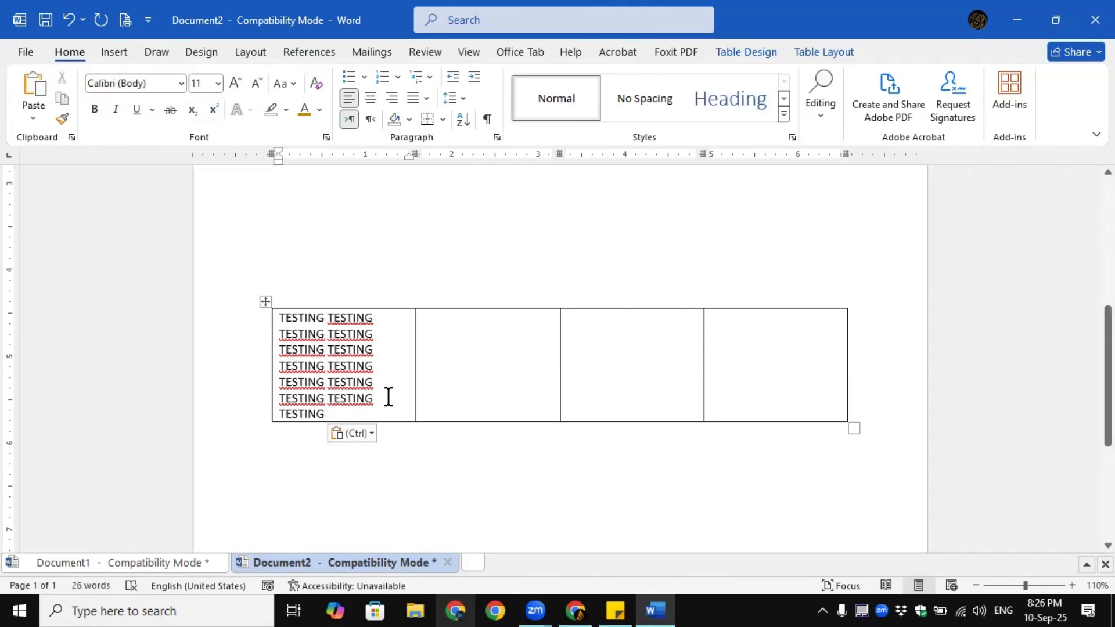
Go back to the mark sheet's table layout tools and select the row numbered 2, followed by the whole table
{"action": "scroll", "coordinate": [378, 337], "scroll_direction": "up", "scroll_amount": 7}
{"action": "left_click", "coordinate": [439, 312]}
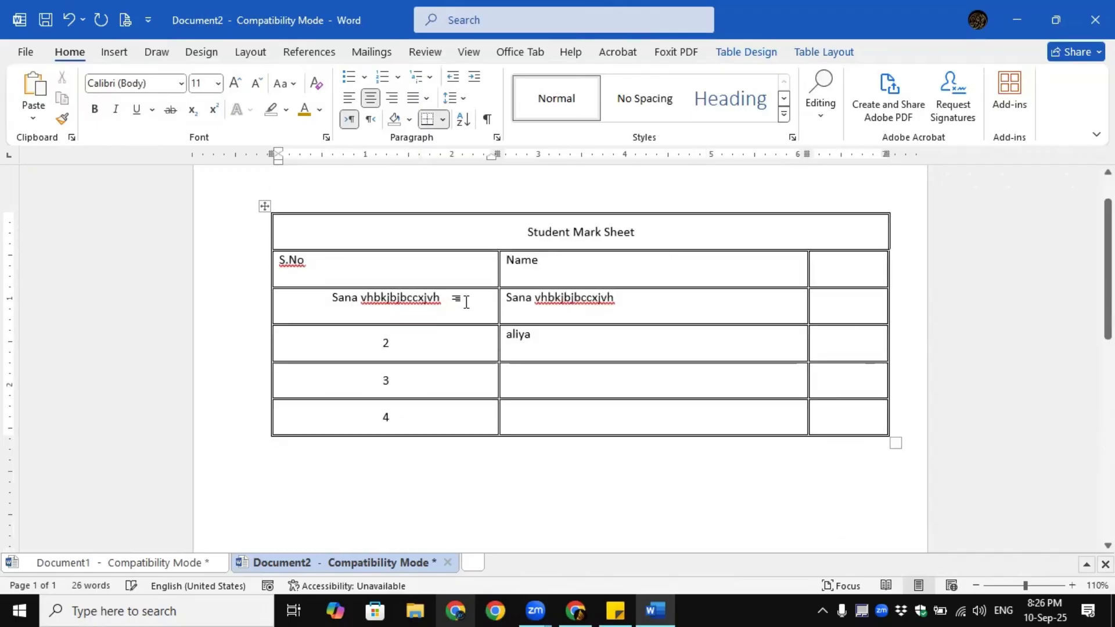
{"action": "left_click", "coordinate": [752, 52]}
{"action": "left_click", "coordinate": [813, 51]}
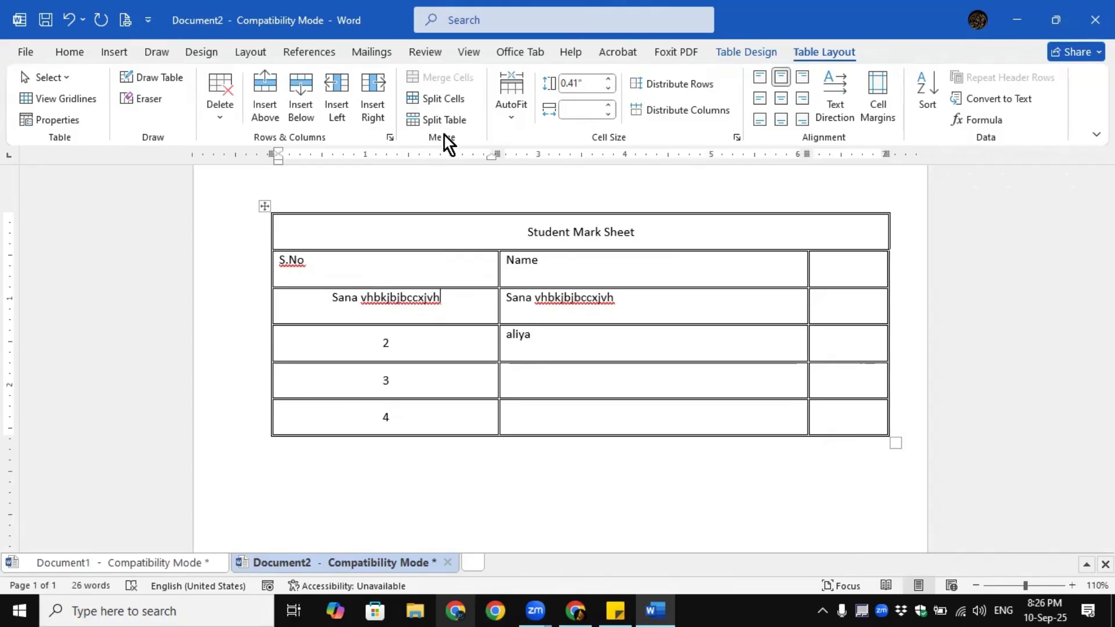
{"action": "left_click", "coordinate": [506, 336]}
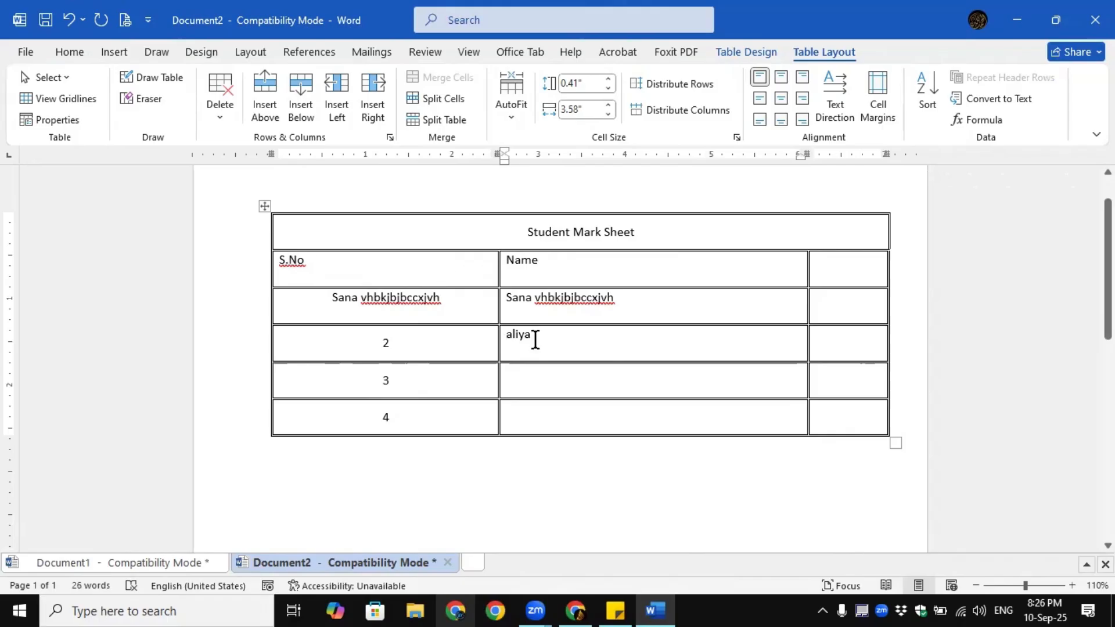
{"action": "left_click_drag", "start_coordinate": [349, 339], "coordinate": [853, 353]}
{"action": "left_click", "coordinate": [265, 206]}
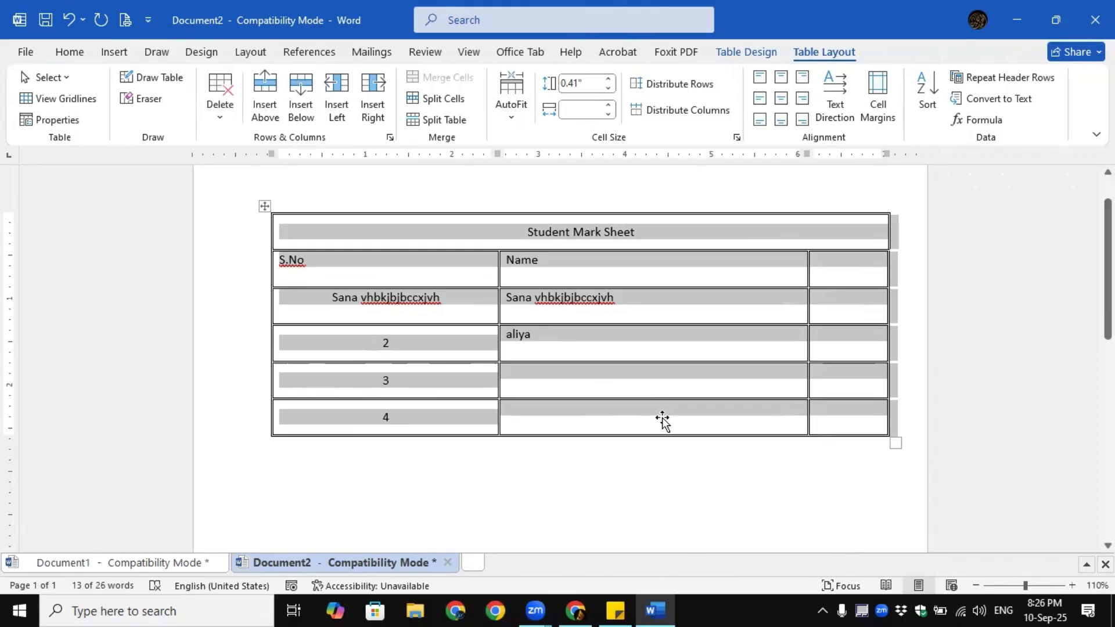
{"action": "left_click", "coordinate": [533, 339]}
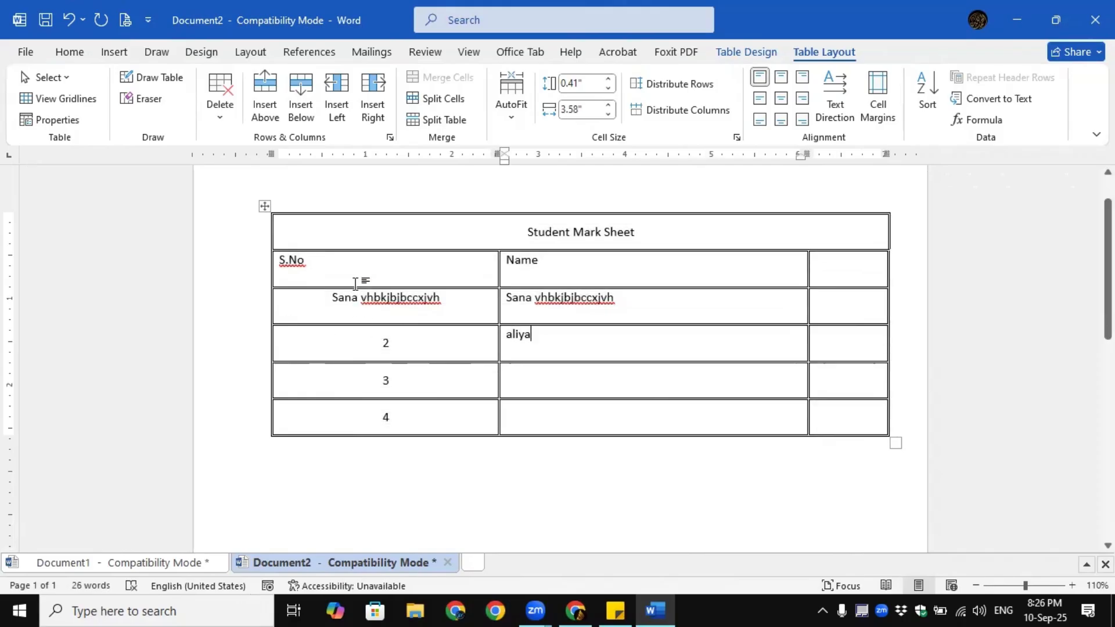
Replace the pasted text in the first student's S.No cell with 1 and delete the filler text after the student's name
{"action": "left_click_drag", "start_coordinate": [406, 296], "coordinate": [313, 299]}
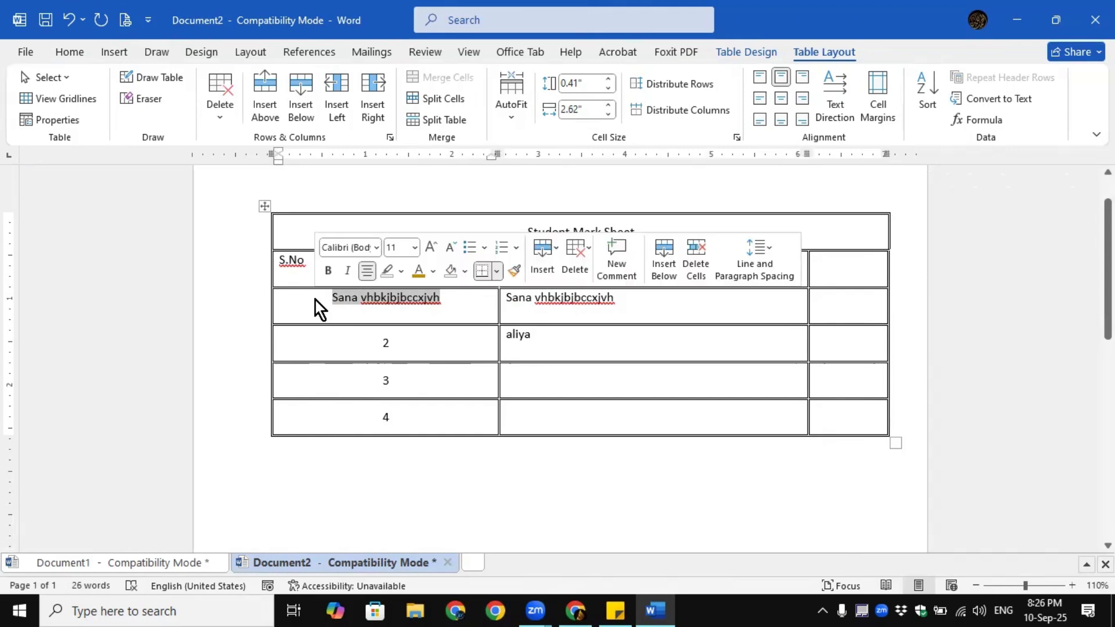
{"action": "type", "text": "1"}
{"action": "left_click_drag", "start_coordinate": [614, 297], "coordinate": [489, 297]}
{"action": "left_click_drag", "start_coordinate": [617, 297], "coordinate": [538, 302]}
{"action": "key", "text": "BackSpace"}
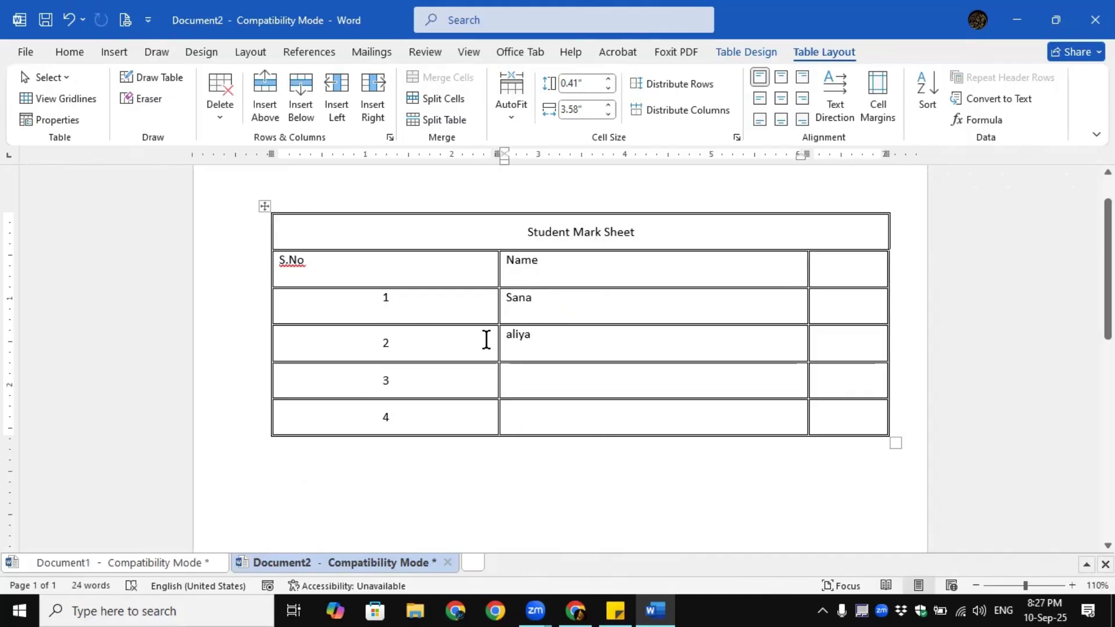
Delete the whole "TESTING" table below the mark sheet
{"action": "scroll", "coordinate": [515, 361], "scroll_direction": "down", "scroll_amount": 4}
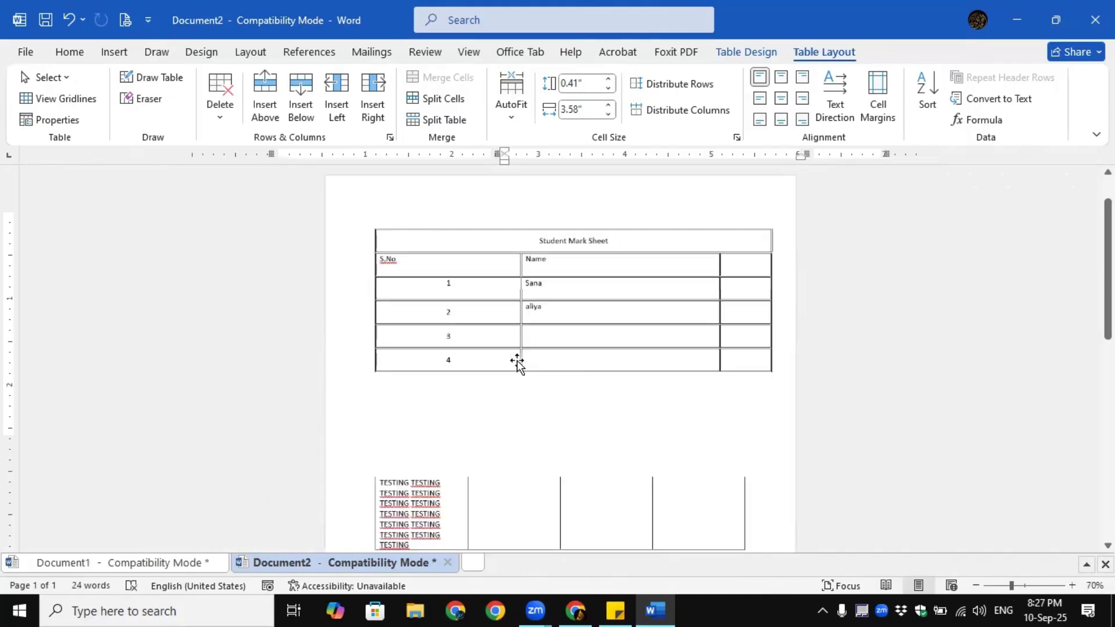
{"action": "left_click", "coordinate": [384, 476]}
{"action": "left_click", "coordinate": [373, 466]}
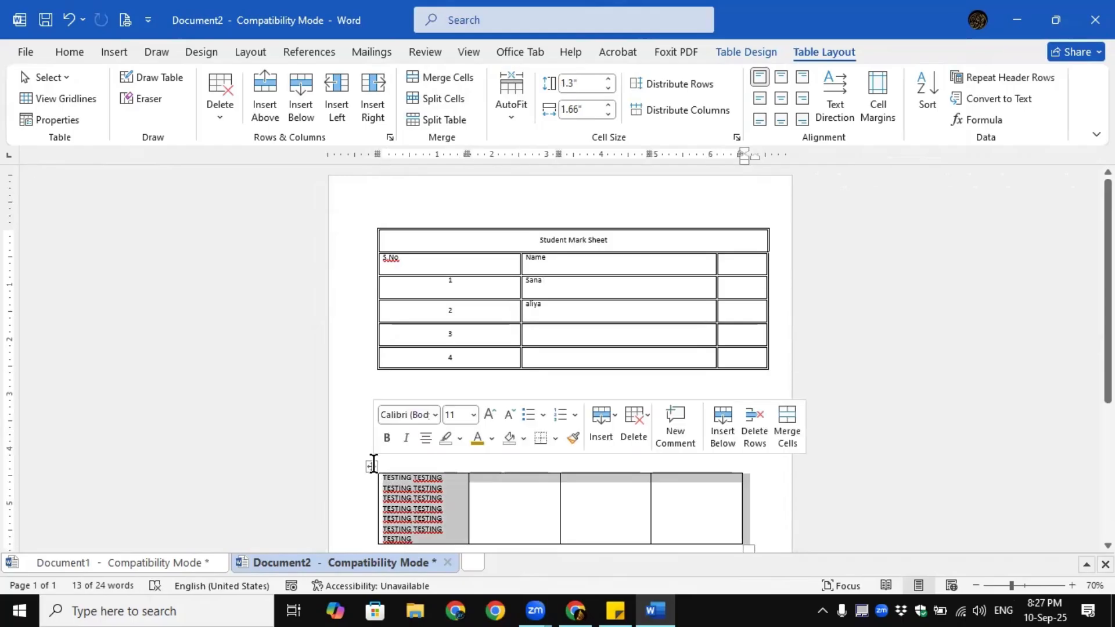
{"action": "key", "text": "BackSpace"}
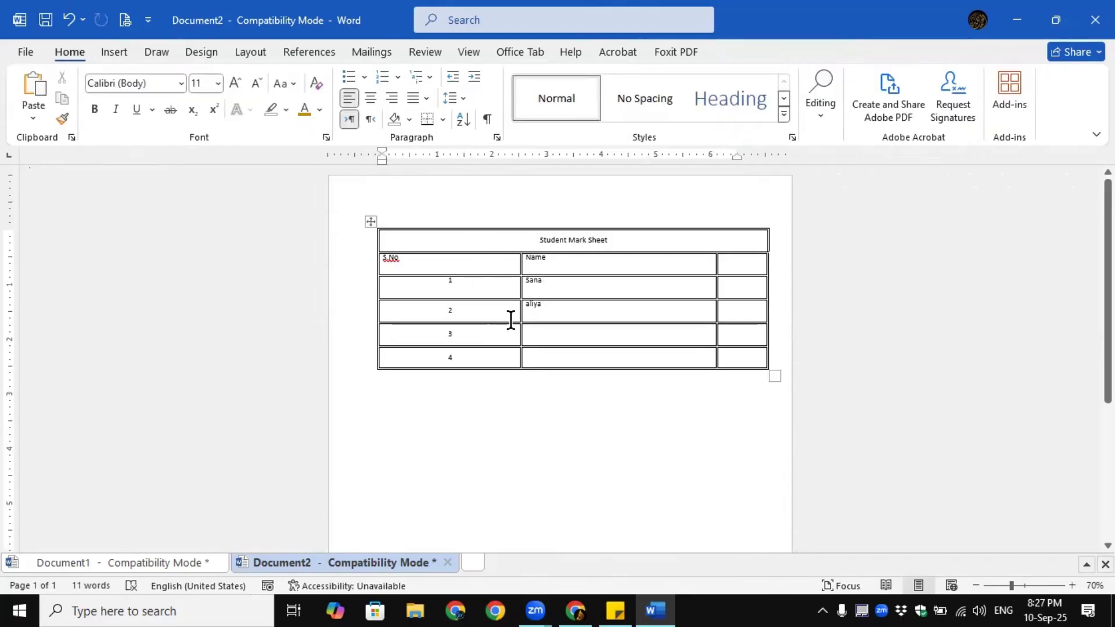
Split the mark sheet table into two at the row numbered 2
{"action": "left_click", "coordinate": [549, 328]}
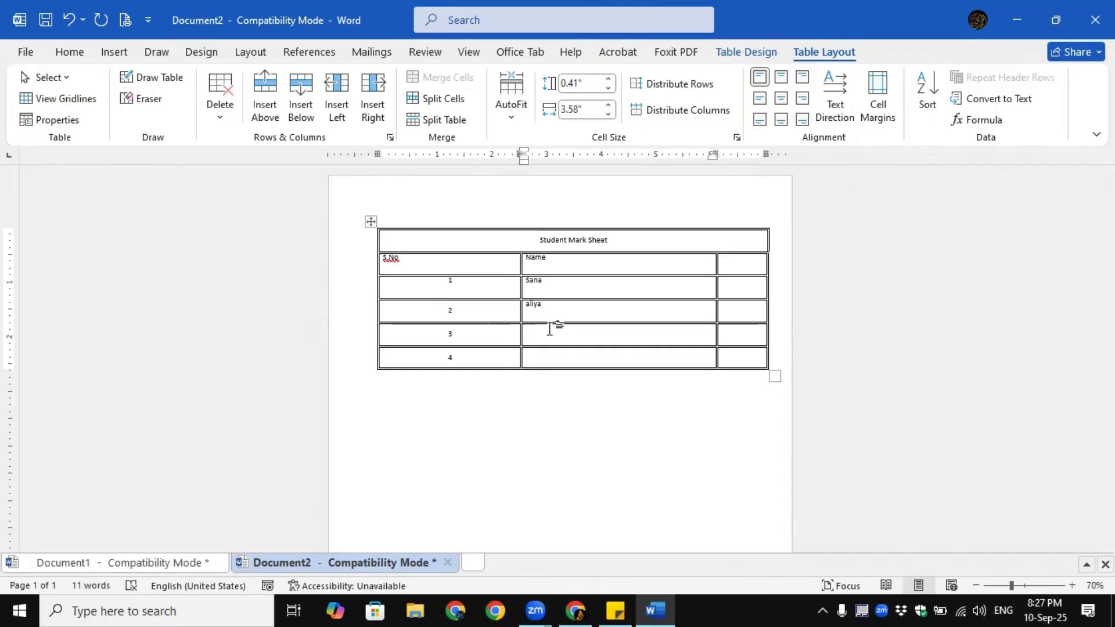
{"action": "scroll", "coordinate": [549, 328], "scroll_direction": "up", "scroll_amount": 5, "text": "ctrl"}
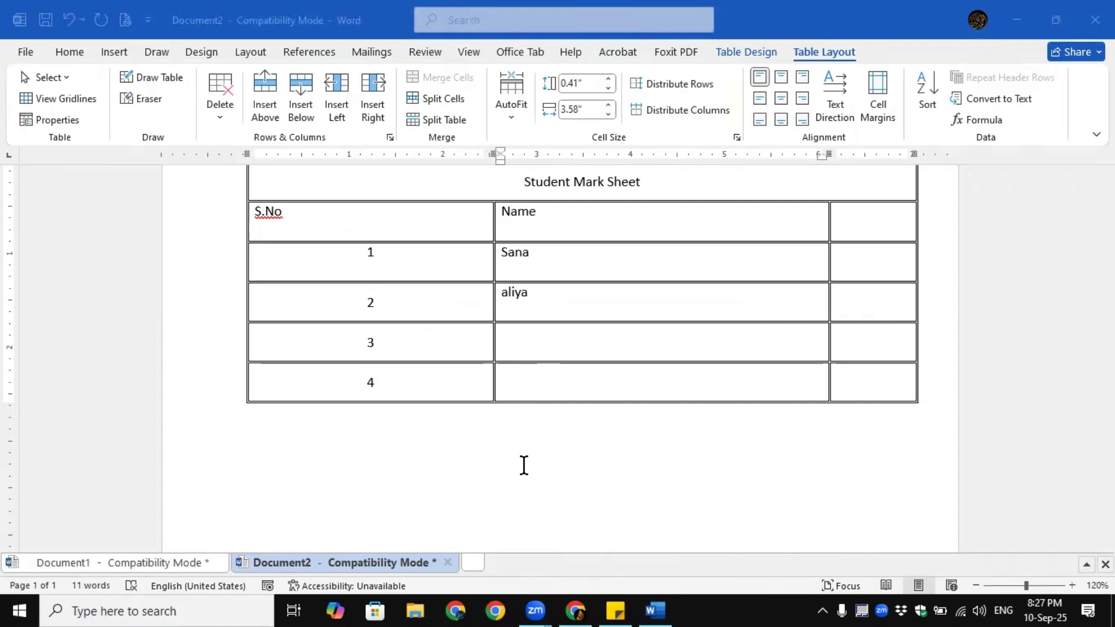
{"action": "scroll", "coordinate": [502, 417], "scroll_direction": "up", "scroll_amount": 3}
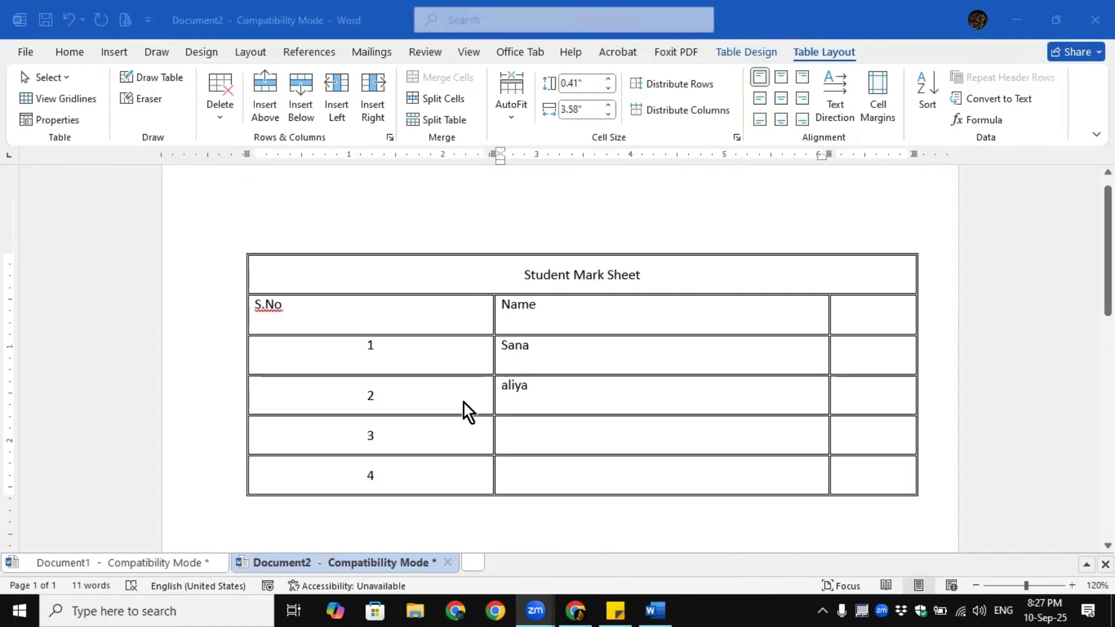
{"action": "left_click", "coordinate": [563, 399]}
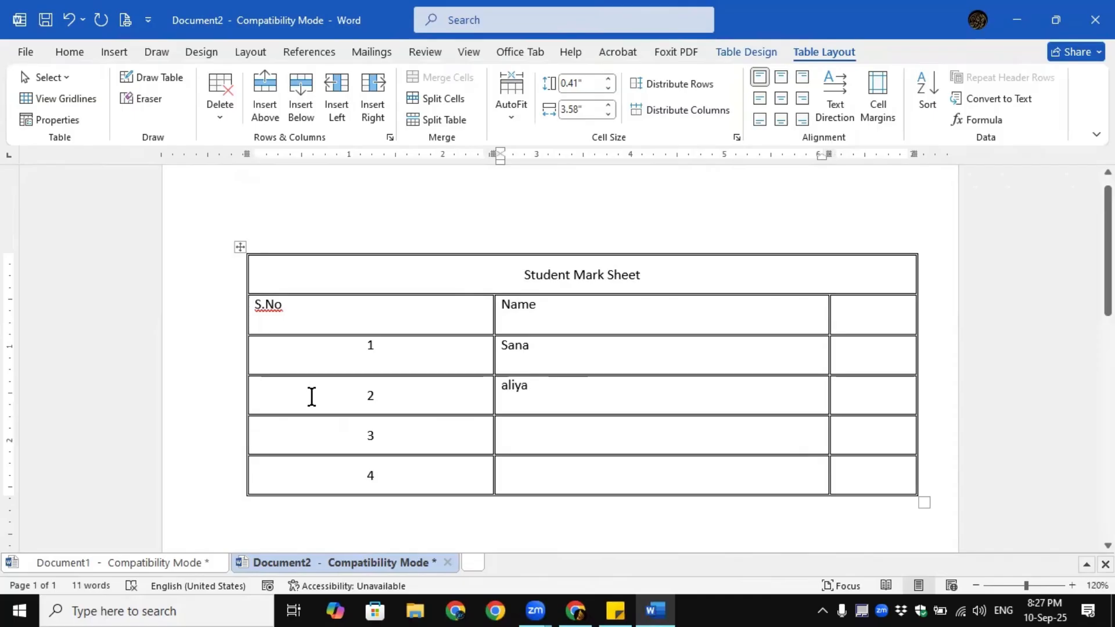
{"action": "left_click", "coordinate": [862, 388]}
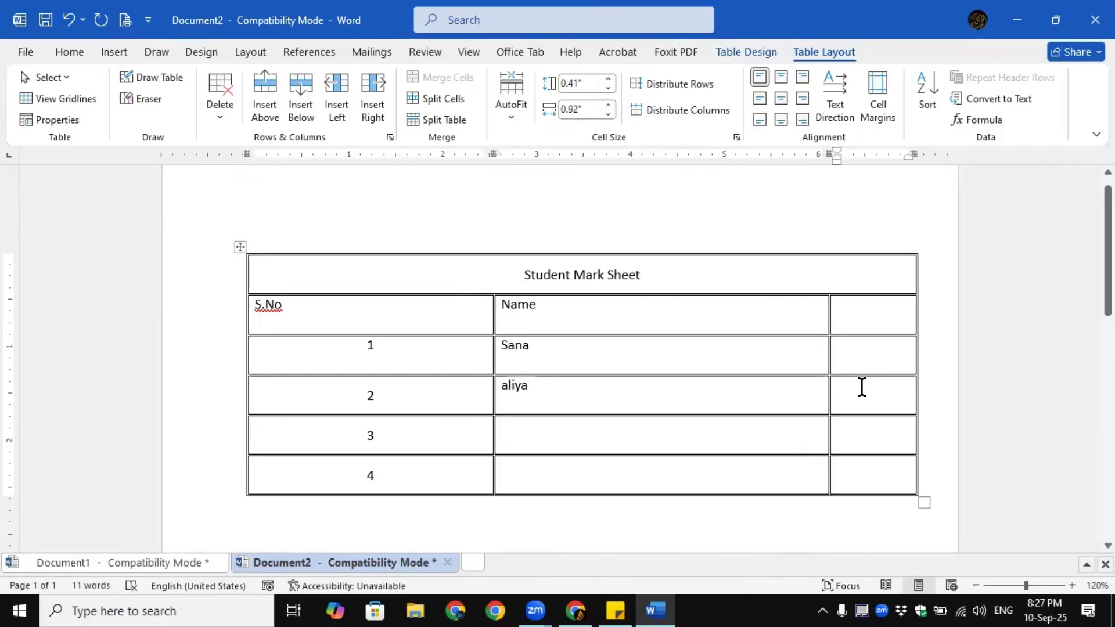
{"action": "left_click", "coordinate": [446, 125]}
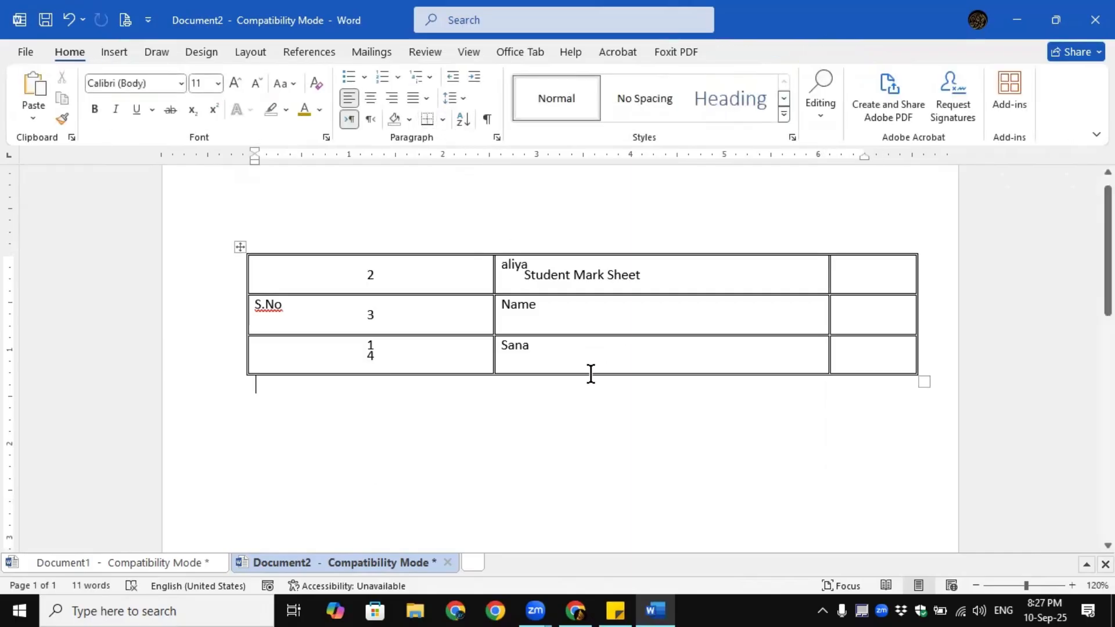
Undo the split of the mark sheet table
{"action": "scroll", "coordinate": [590, 372], "scroll_direction": "down", "scroll_amount": 5}
{"action": "scroll", "coordinate": [589, 381], "scroll_direction": "up", "scroll_amount": 3}
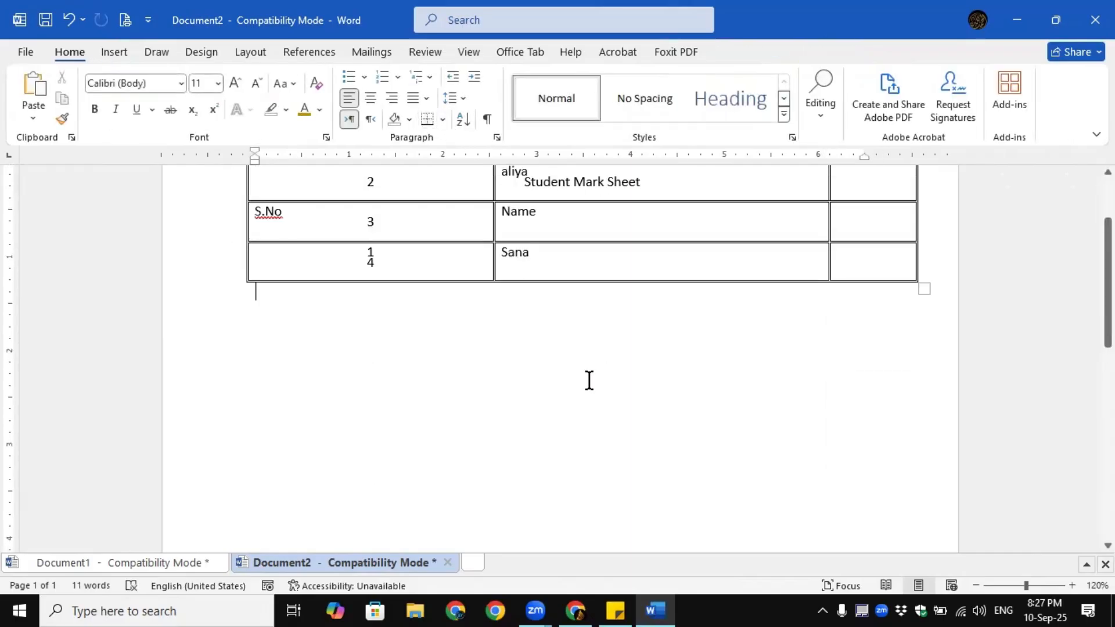
{"action": "key", "text": "ctrl+z"}
{"action": "left_click", "coordinate": [307, 343]}
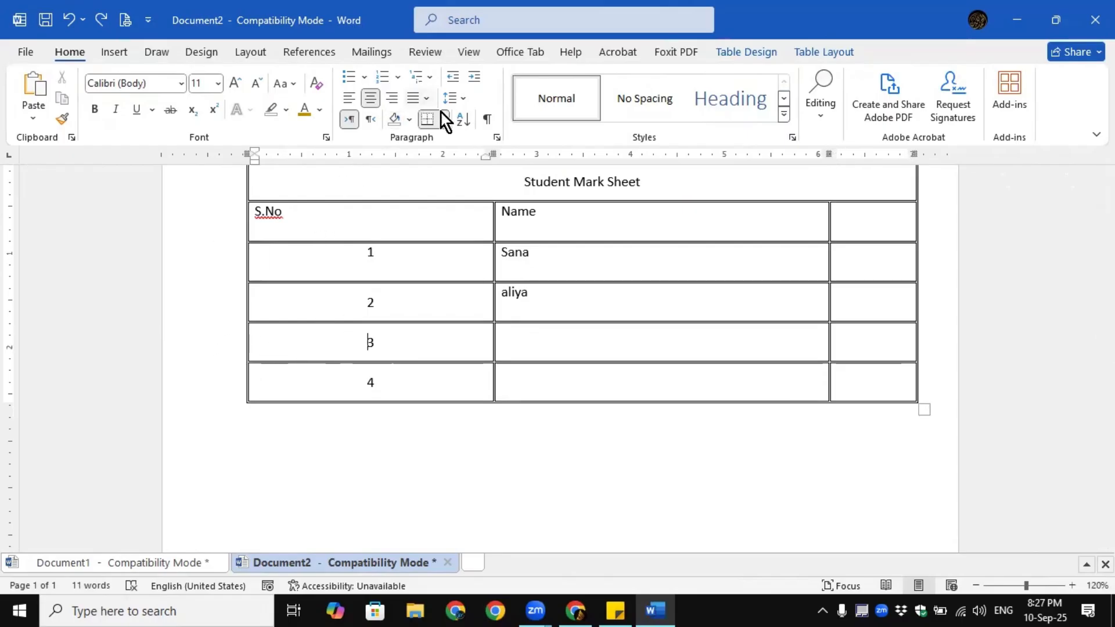
{"action": "left_click", "coordinate": [761, 52]}
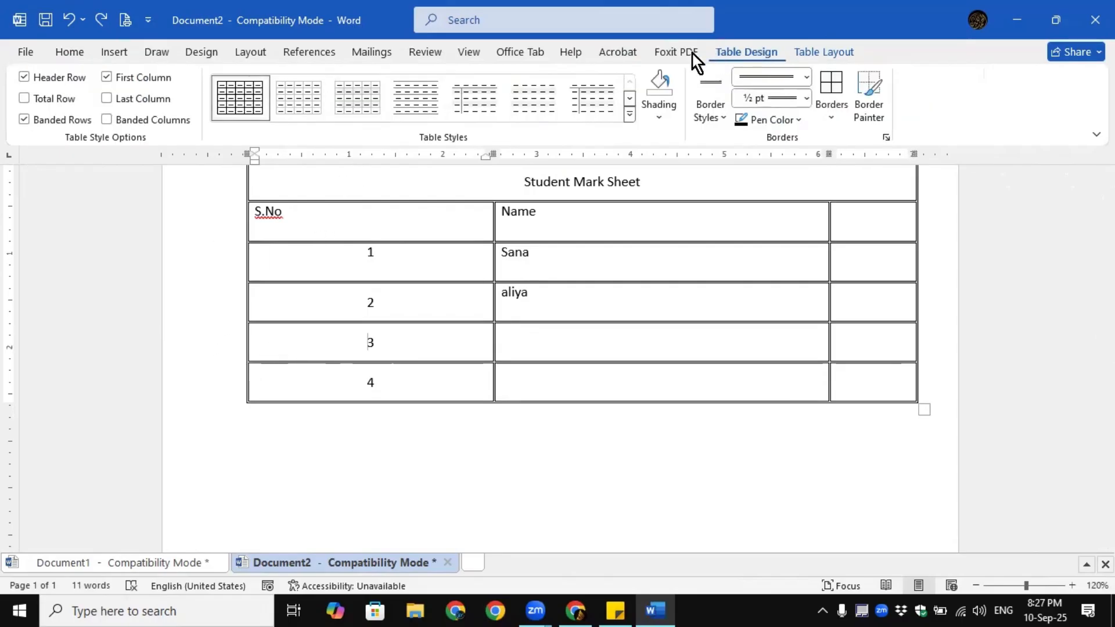
{"action": "left_click", "coordinate": [833, 56]}
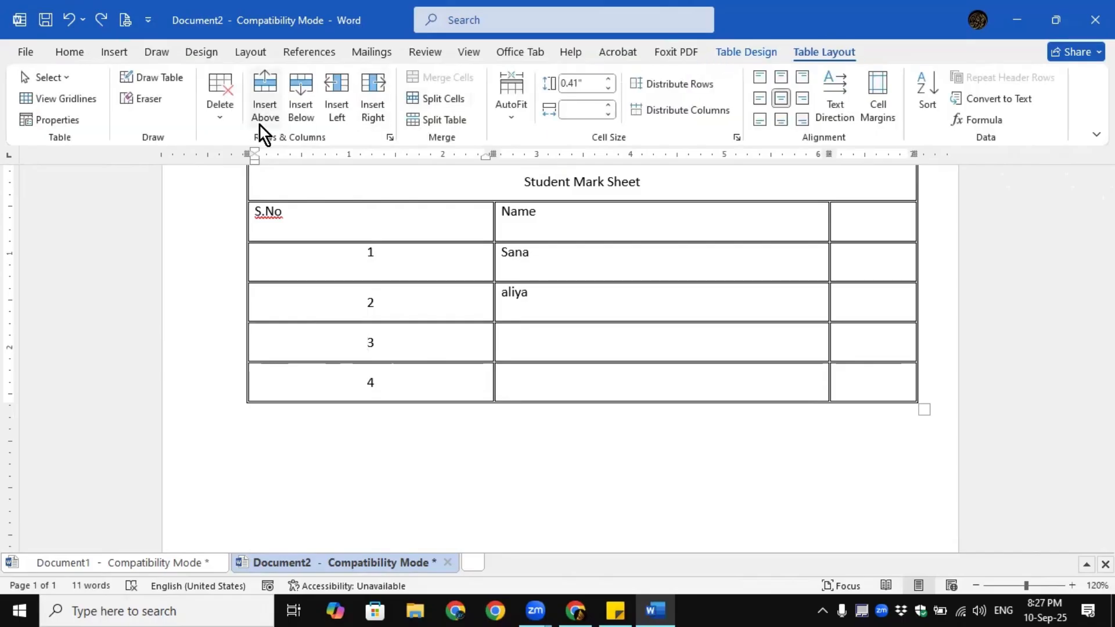
Create a new blank document and insert a table with five columns and four rows
{"action": "key", "text": "ctrl+n"}
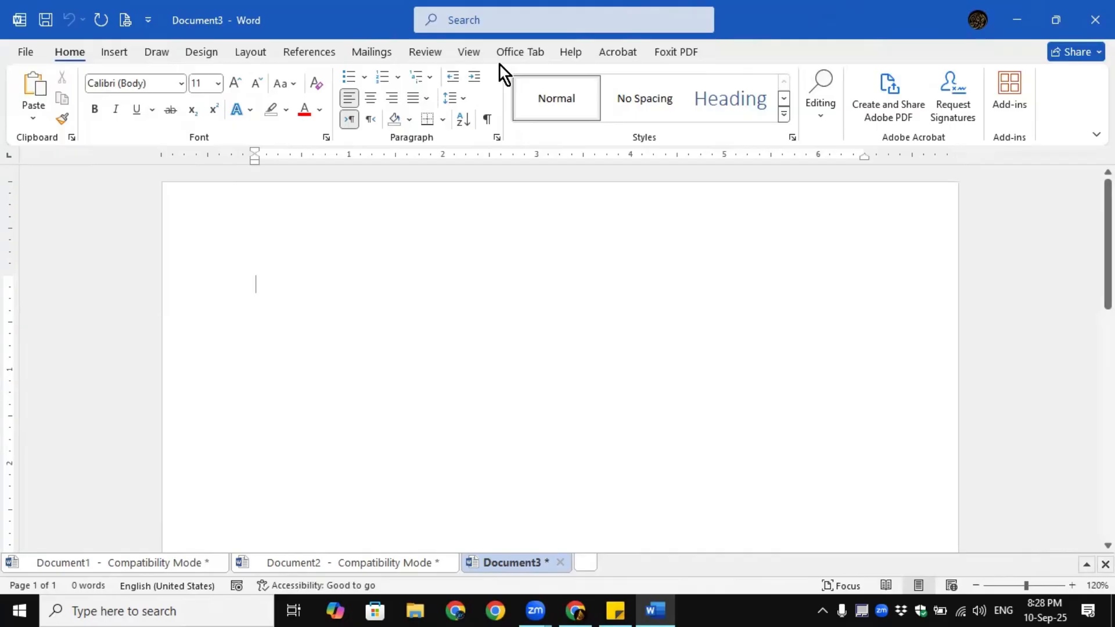
{"action": "left_click", "coordinate": [117, 55]}
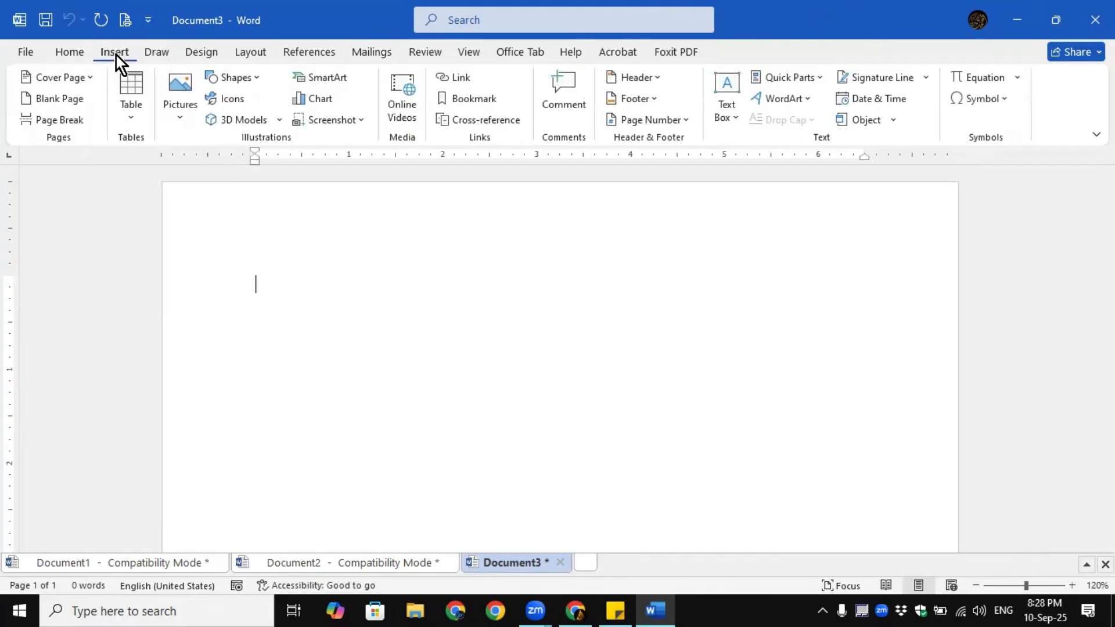
{"action": "left_click", "coordinate": [126, 122]}
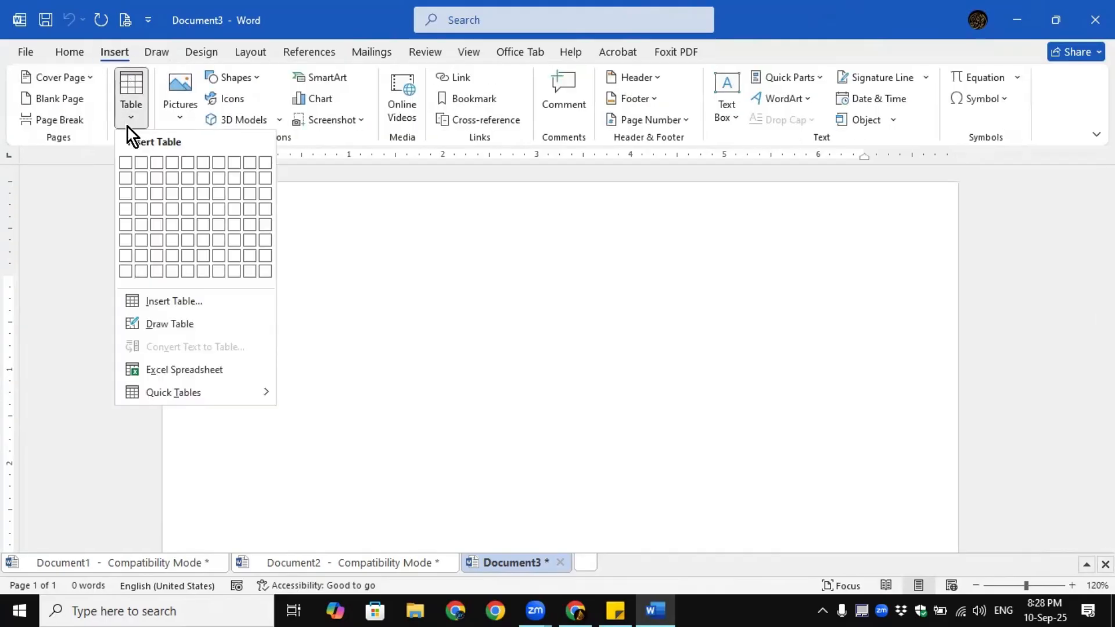
{"action": "left_click", "coordinate": [193, 206]}
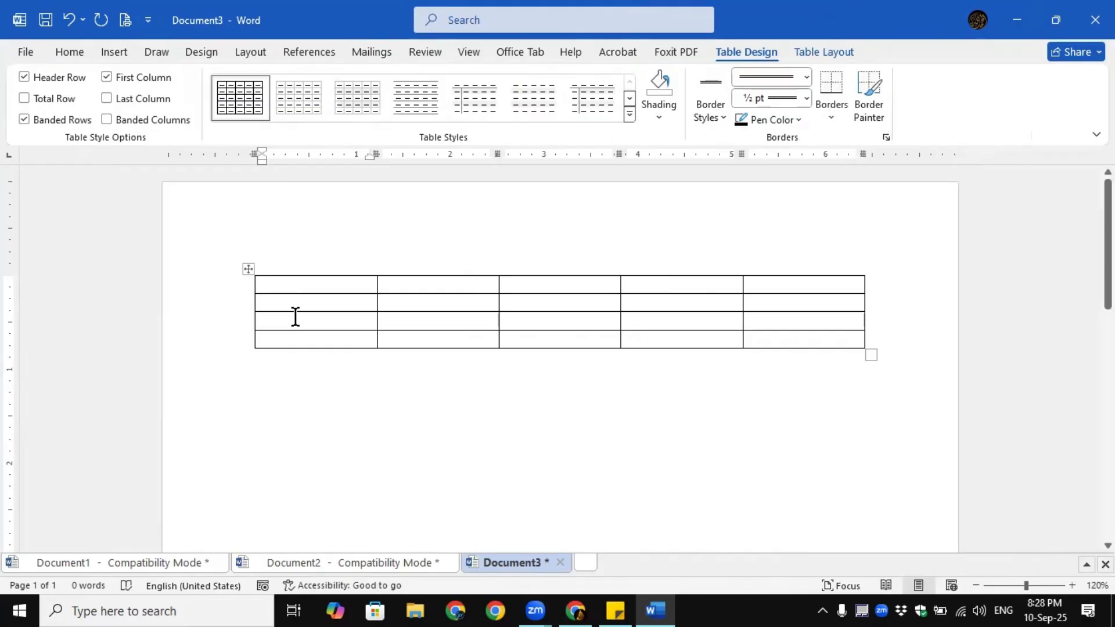
Split the blank table into two at its third row and undo the split
{"action": "left_click_drag", "start_coordinate": [296, 318], "coordinate": [672, 444]}
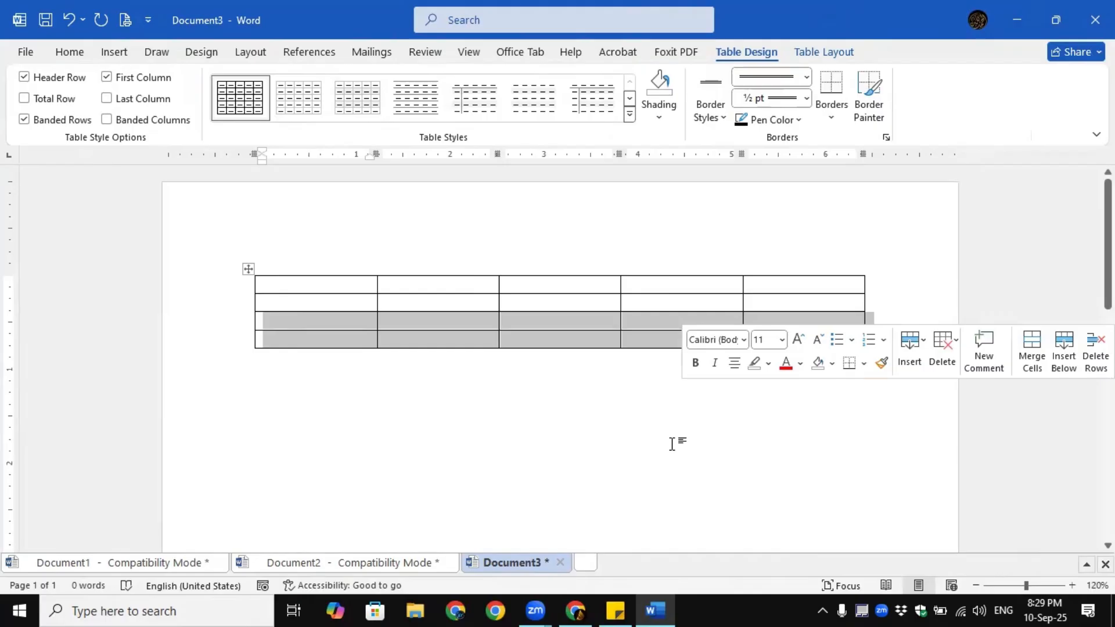
{"action": "left_click", "coordinate": [284, 321]}
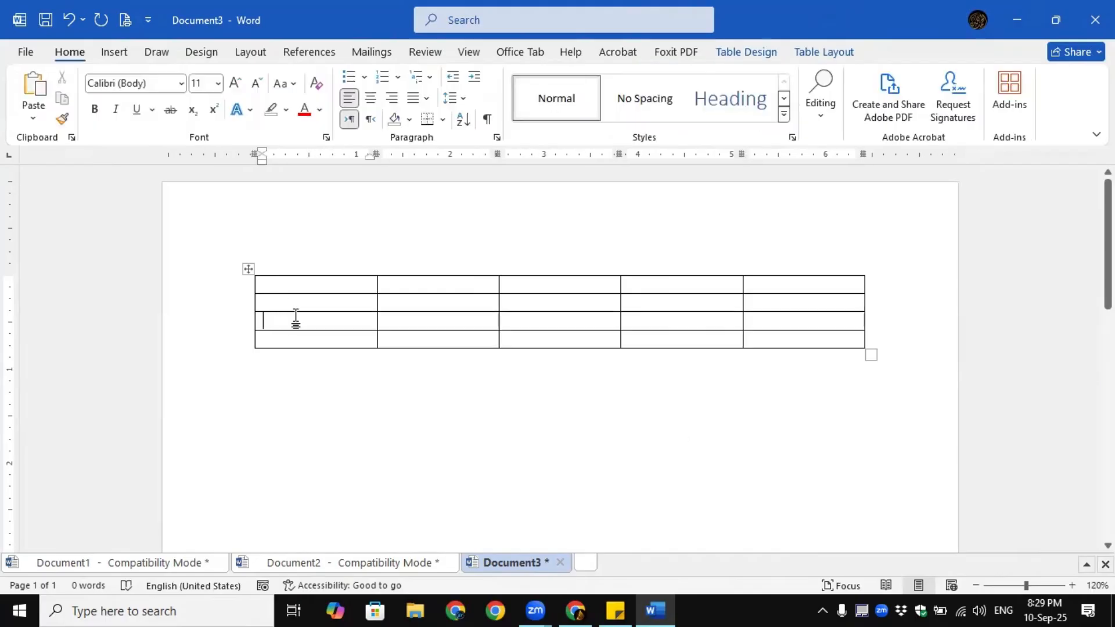
{"action": "left_click", "coordinate": [824, 53]}
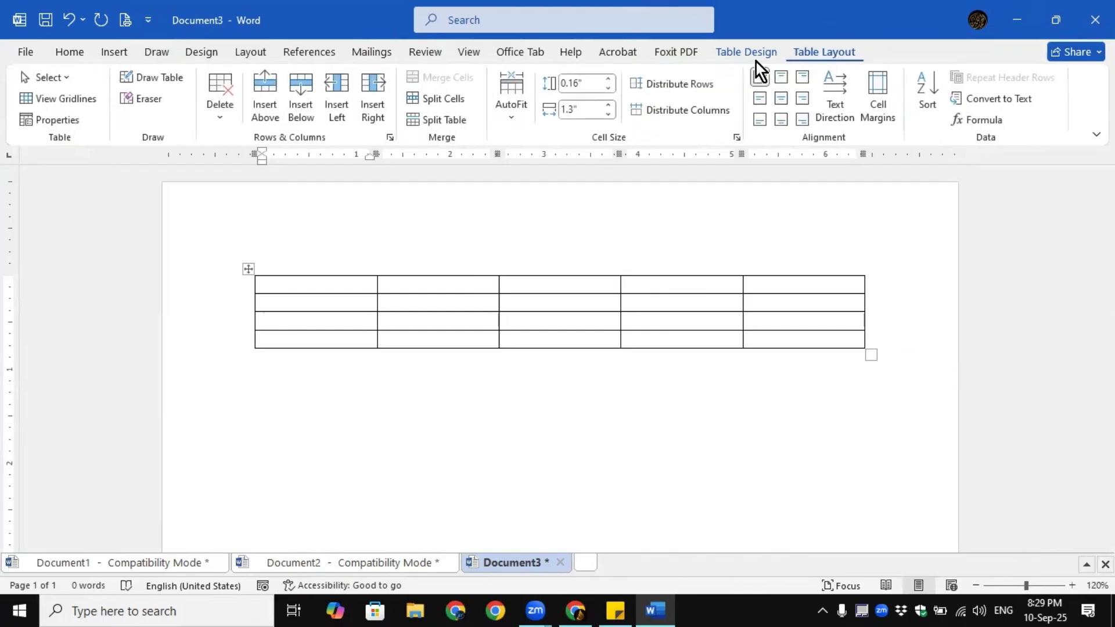
{"action": "left_click", "coordinate": [427, 122]}
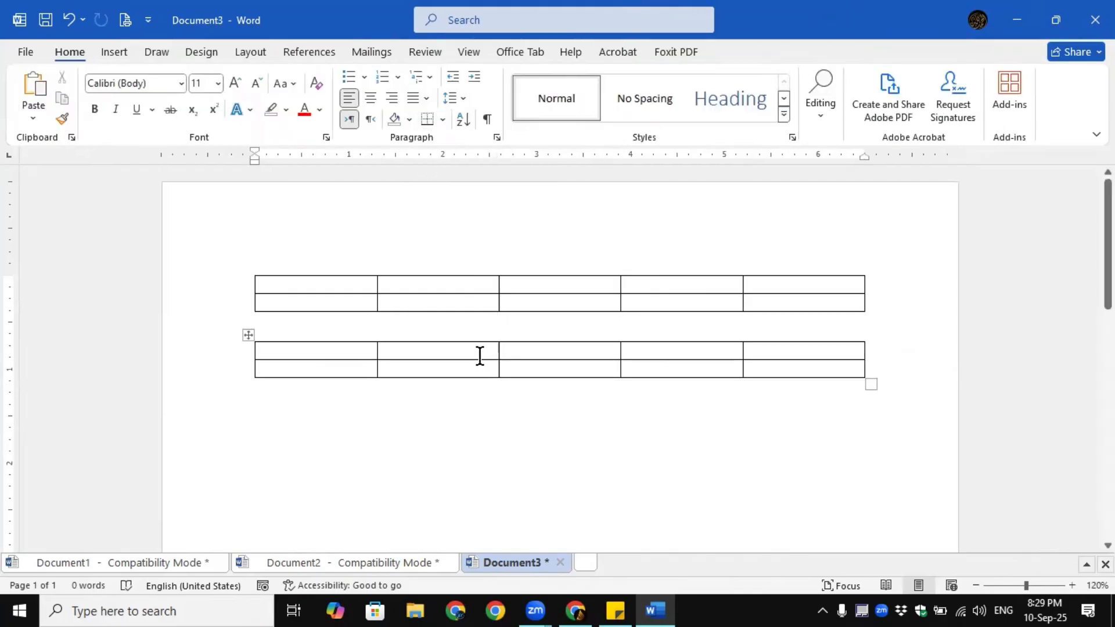
{"action": "scroll", "coordinate": [481, 355], "scroll_direction": "up", "scroll_amount": 3, "text": "ctrl"}
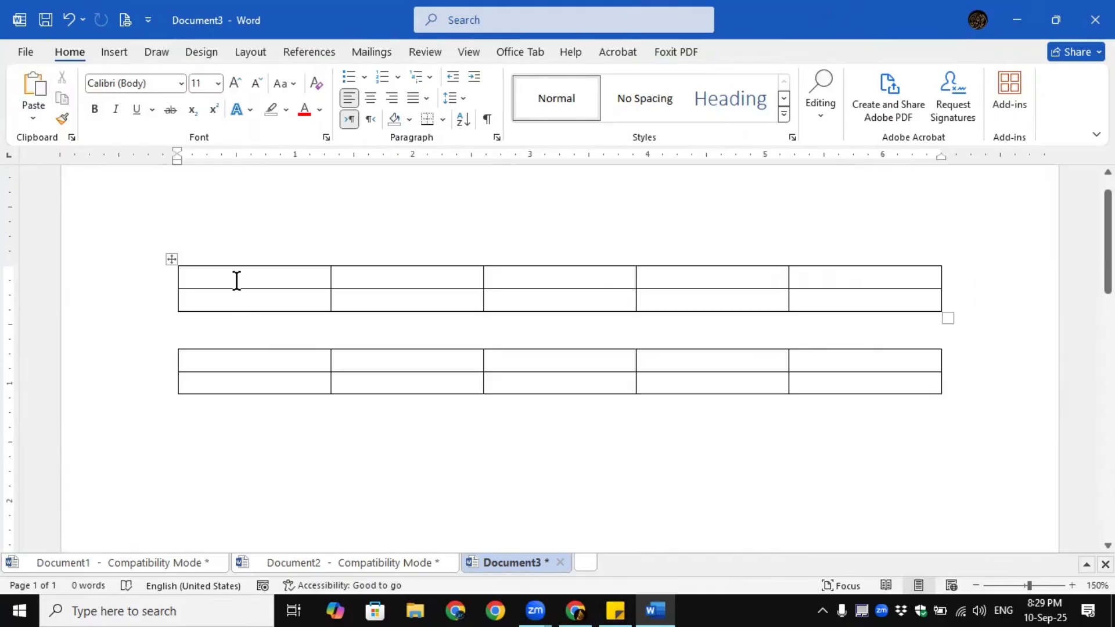
{"action": "key", "text": "ctrl+z"}
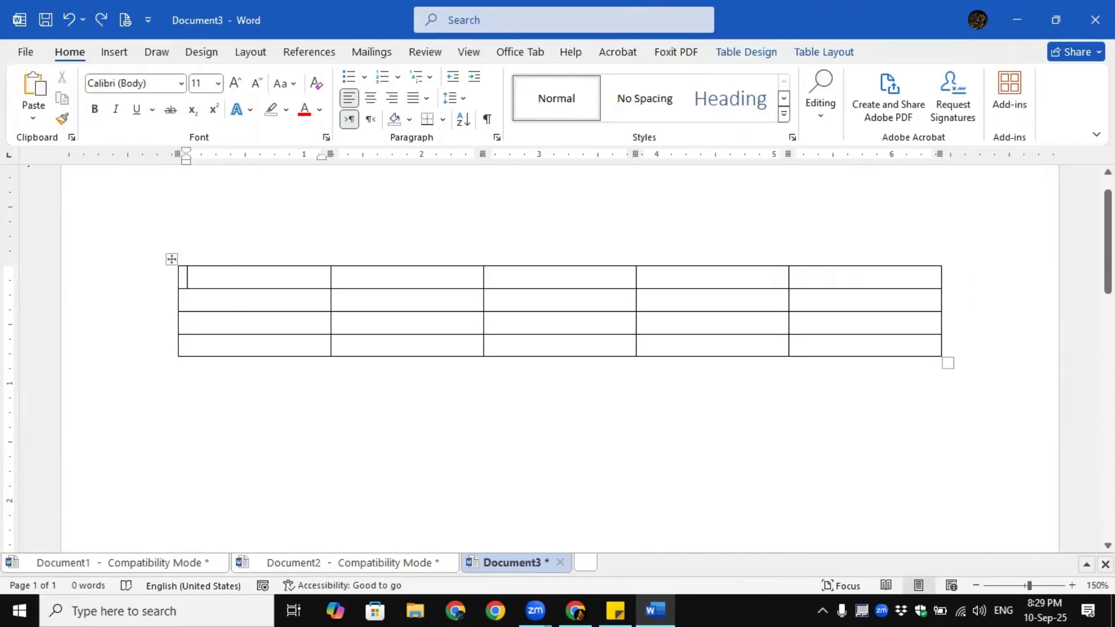
Number the four rows 1 to 4 in the table's first column
{"action": "type", "text": "1"}
{"action": "key", "text": "Down"}
{"action": "type", "text": "2"}
{"action": "key", "text": "Down"}
{"action": "type", "text": "3"}
{"action": "key", "text": "Down"}
{"action": "type", "text": "4"}
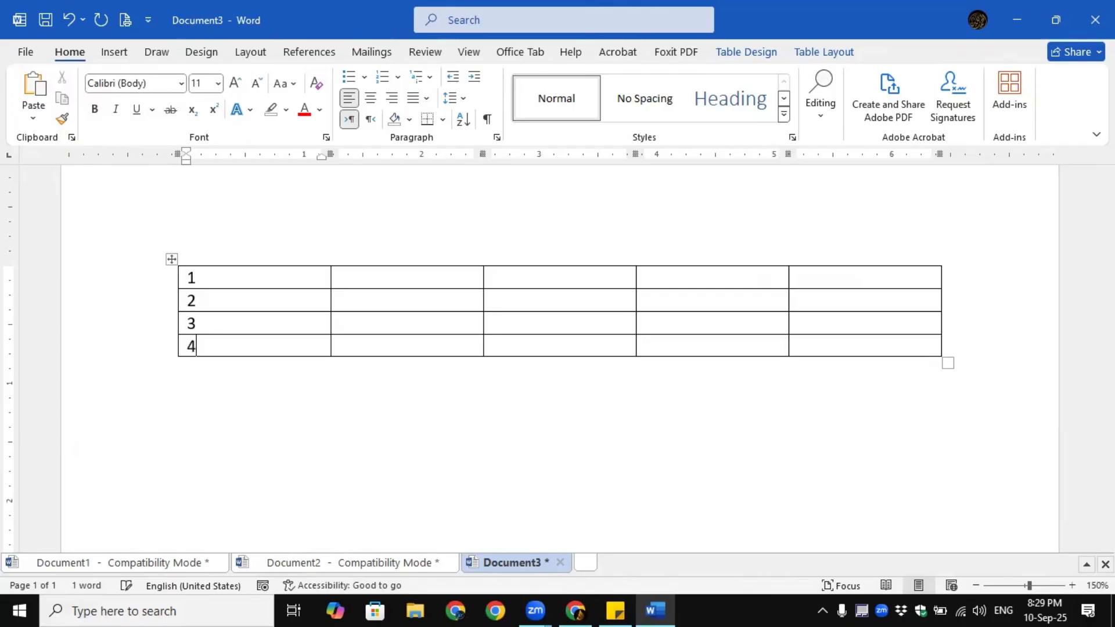
Add two more rows at the end of the table and number them 5 and 6 in the first column
{"action": "key", "text": "Tab"}
{"action": "key", "text": "Tab"}
{"action": "key", "text": "Tab"}
{"action": "key", "text": "Tab"}
{"action": "key", "text": "Tab"}
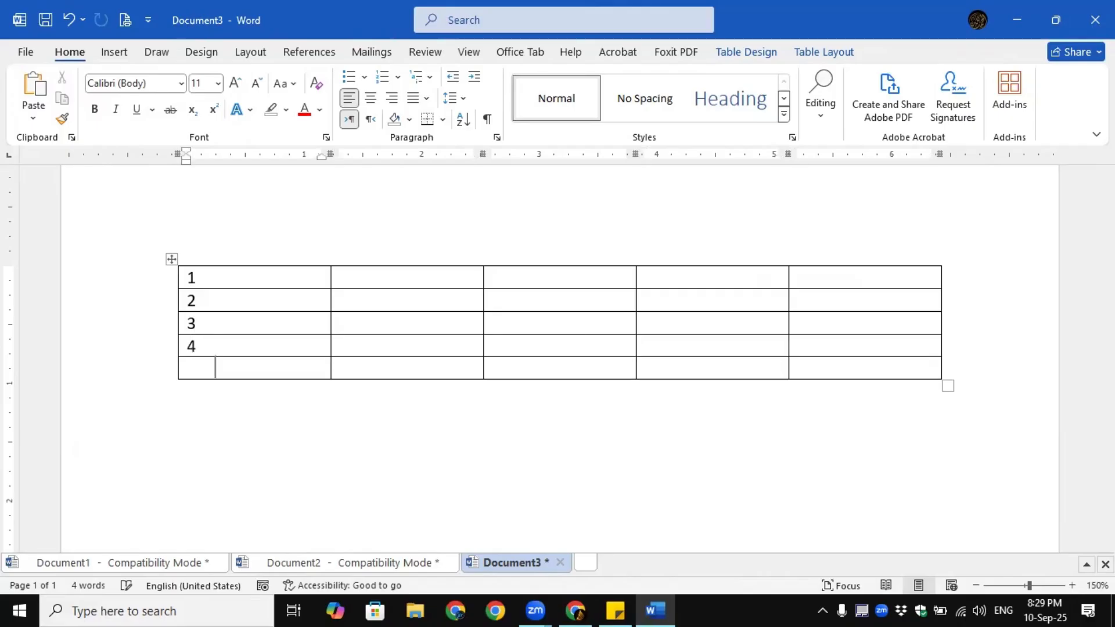
{"action": "type", "text": "5"}
{"action": "key", "text": "Tab"}
{"action": "key", "text": "Tab"}
{"action": "key", "text": "Tab"}
{"action": "key", "text": "Tab"}
{"action": "key", "text": "Tab"}
{"action": "type", "text": "6"}
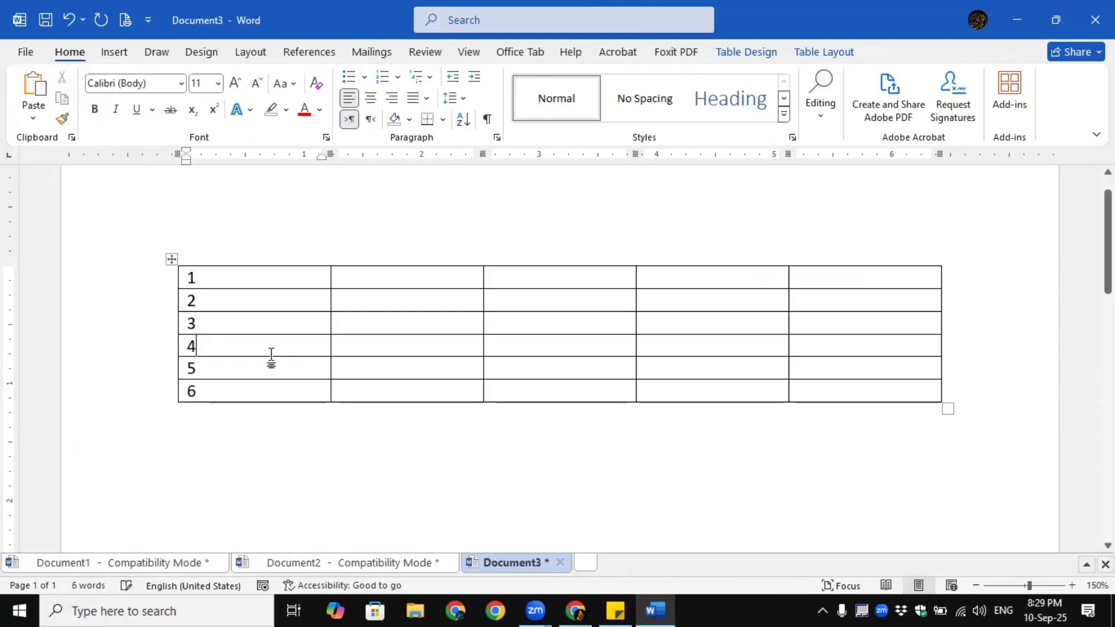
Split the table into two at the row numbered 4
{"action": "left_click", "coordinate": [901, 341]}
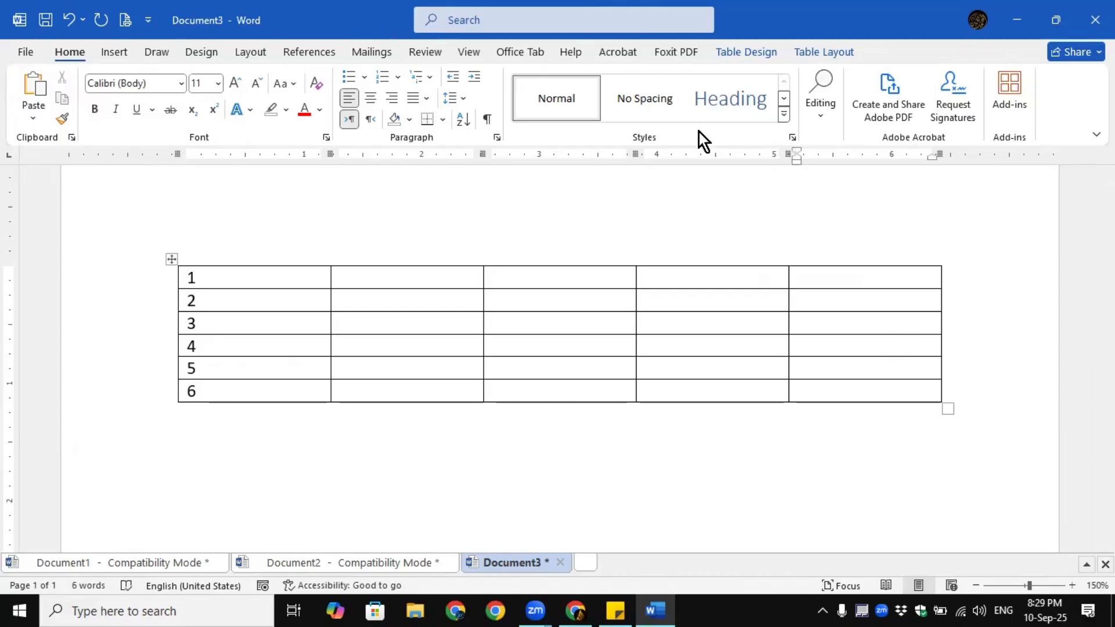
{"action": "left_click", "coordinate": [829, 52]}
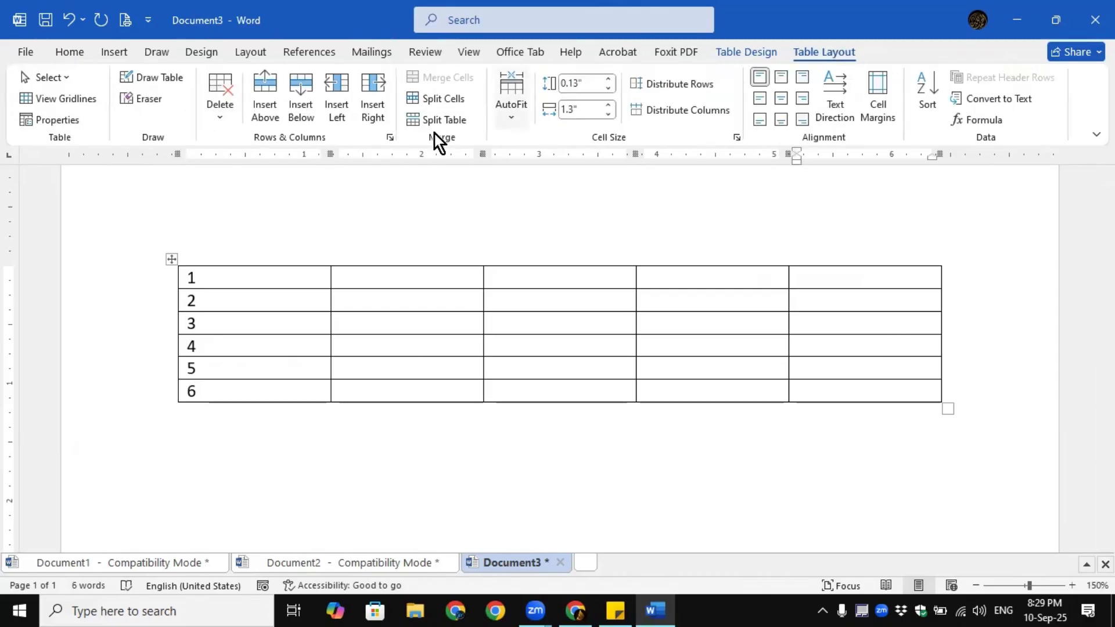
{"action": "left_click", "coordinate": [445, 120]}
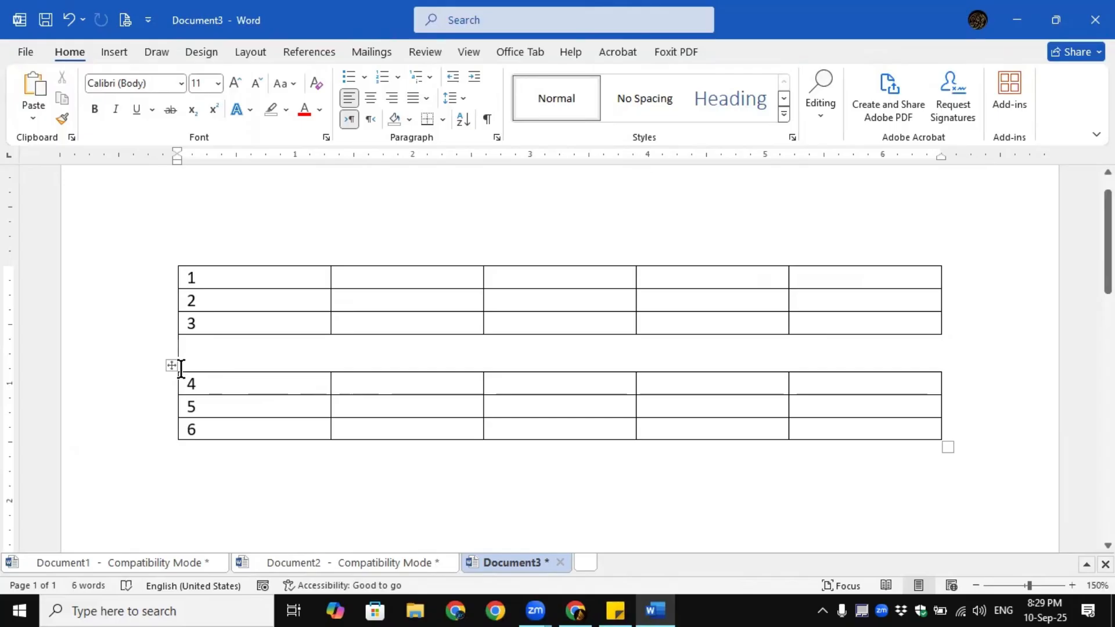
Move the table with rows 4 to 6 slightly further down and undo both the move and the split
{"action": "left_click_drag", "start_coordinate": [172, 367], "coordinate": [164, 450]}
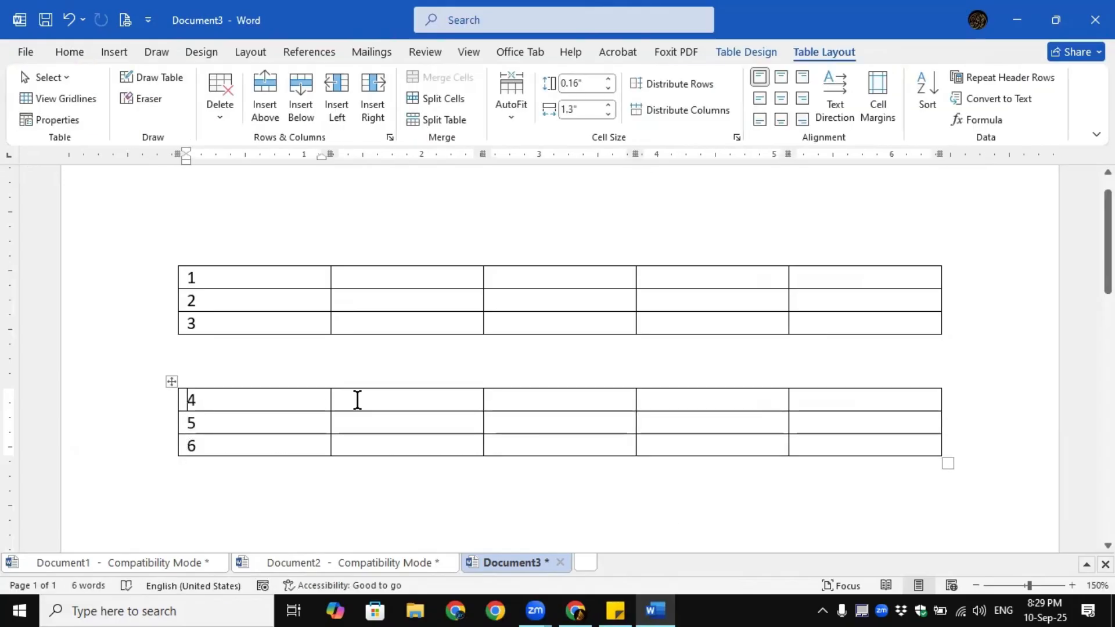
{"action": "left_click", "coordinate": [374, 303]}
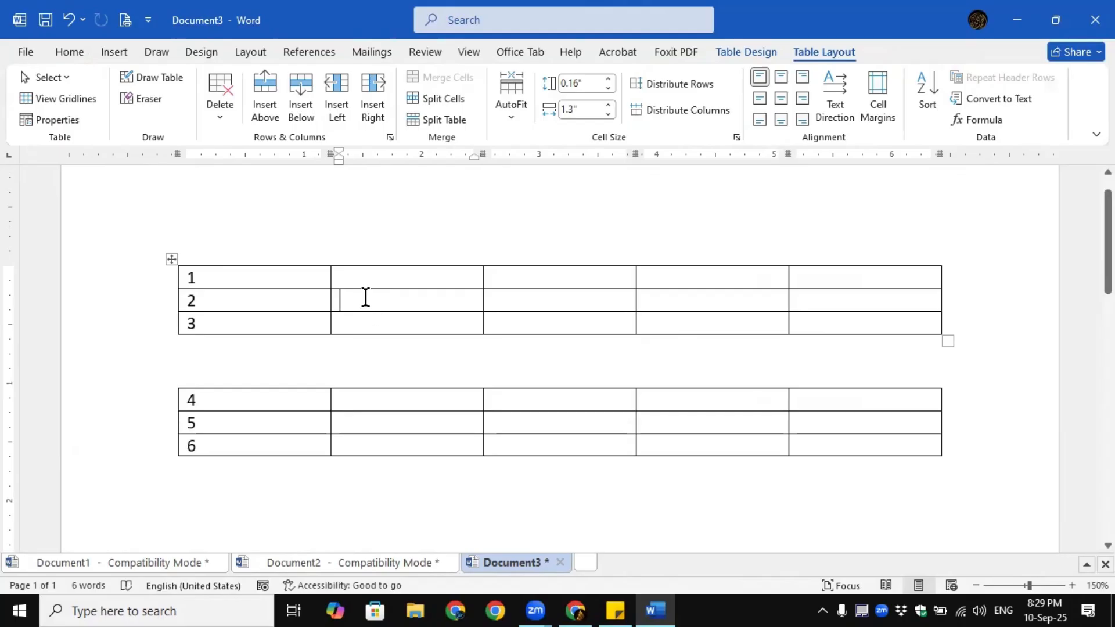
{"action": "key", "text": "ctrl+z"}
{"action": "key", "text": "ctrl+z"}
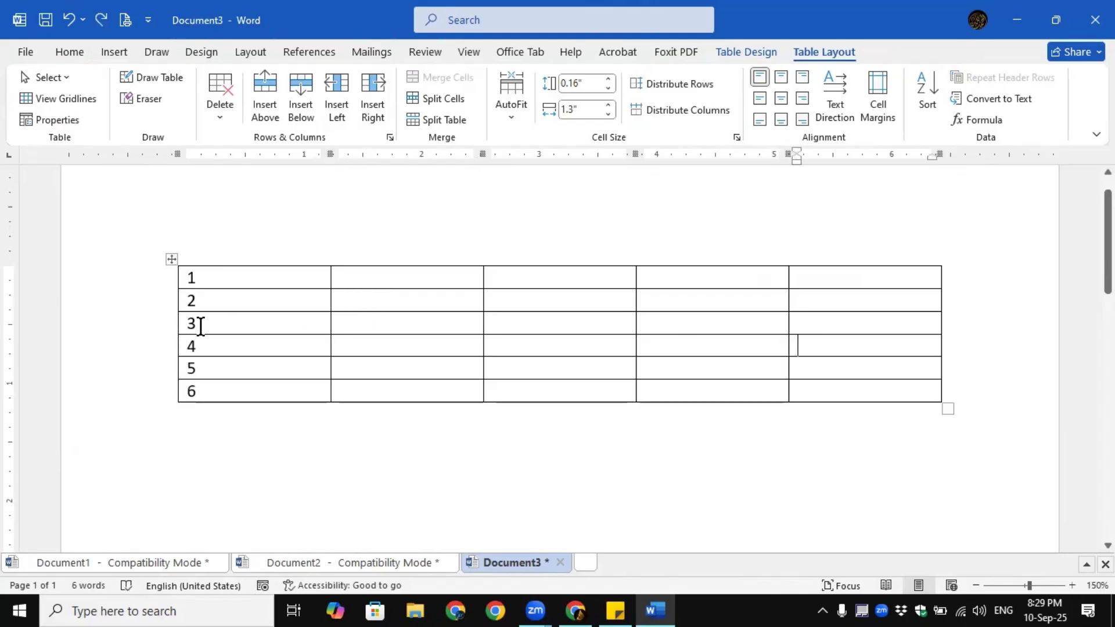
Split the six-row table again so that the row numbered 4 starts the second table
{"action": "left_click_drag", "start_coordinate": [189, 323], "coordinate": [916, 323]}
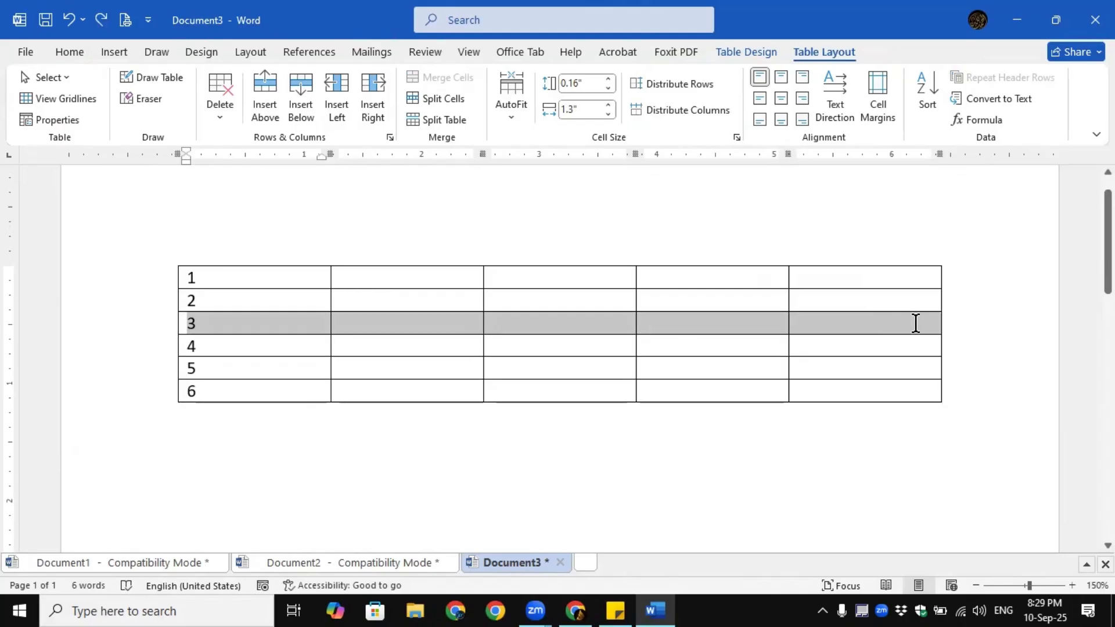
{"action": "left_click", "coordinate": [229, 348]}
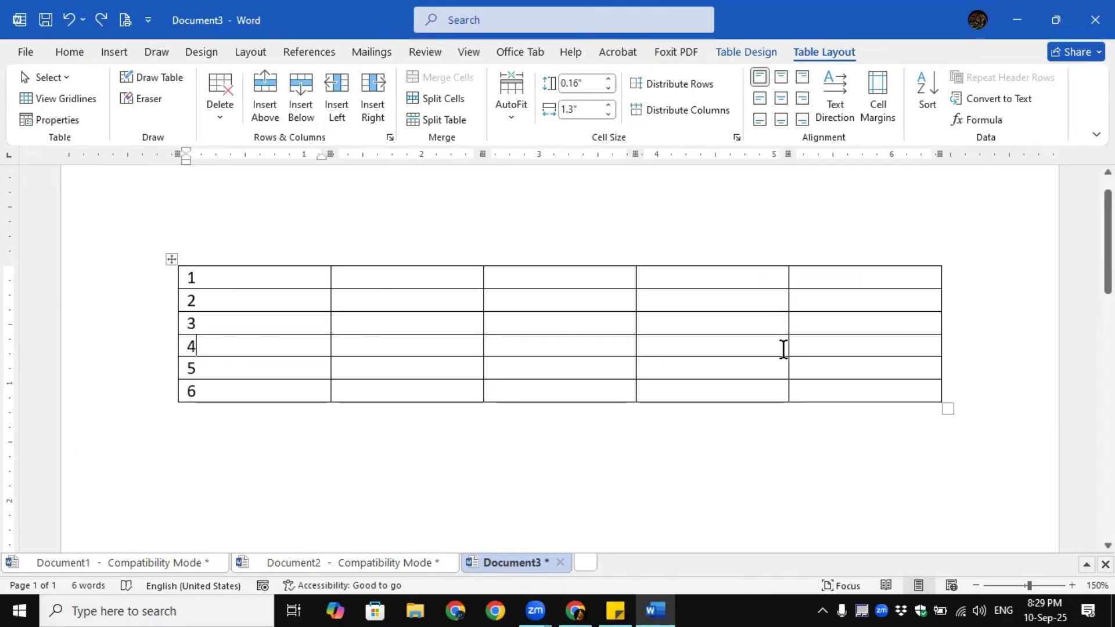
{"action": "left_click", "coordinate": [908, 349]}
{"action": "left_click", "coordinate": [414, 118]}
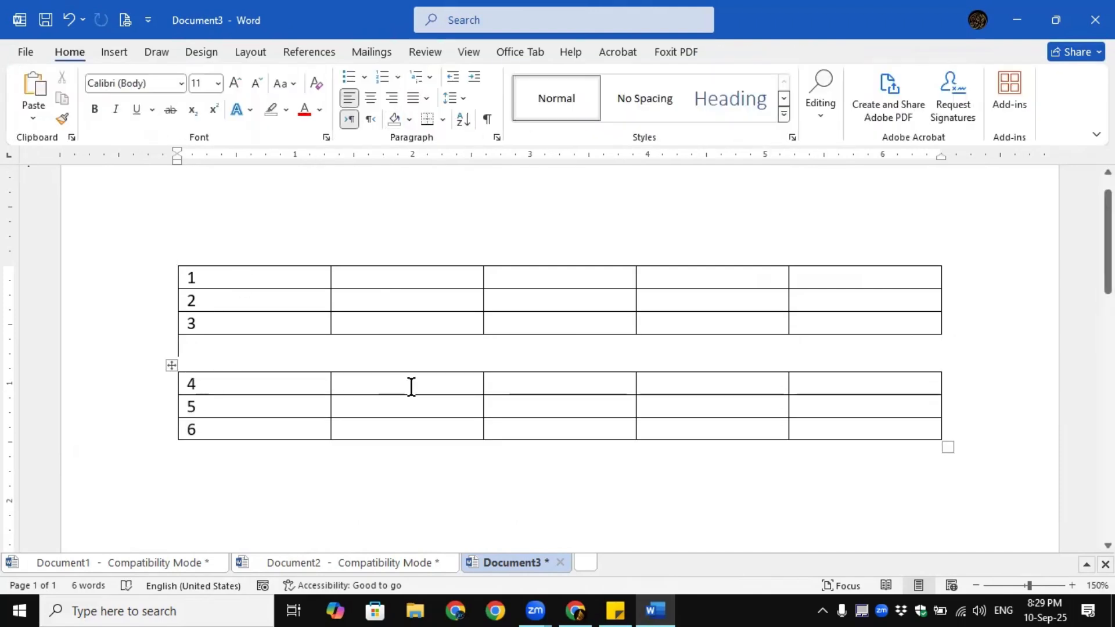
Split the second cell of the row numbered 1 into 2 columns and 3 rows
{"action": "left_click", "coordinate": [332, 278]}
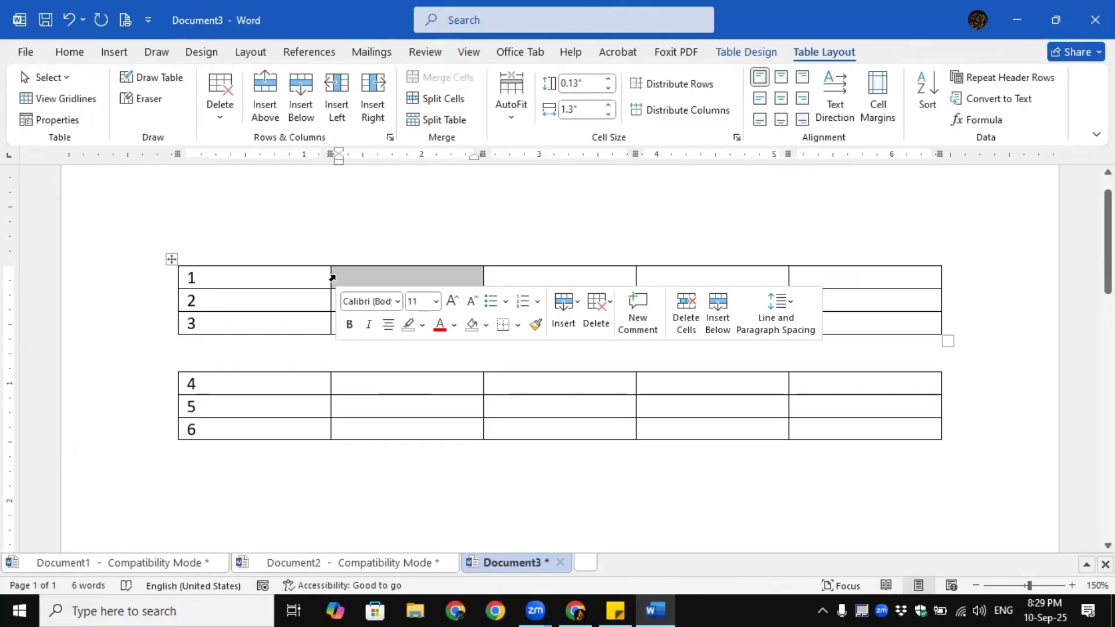
{"action": "left_click", "coordinate": [446, 100]}
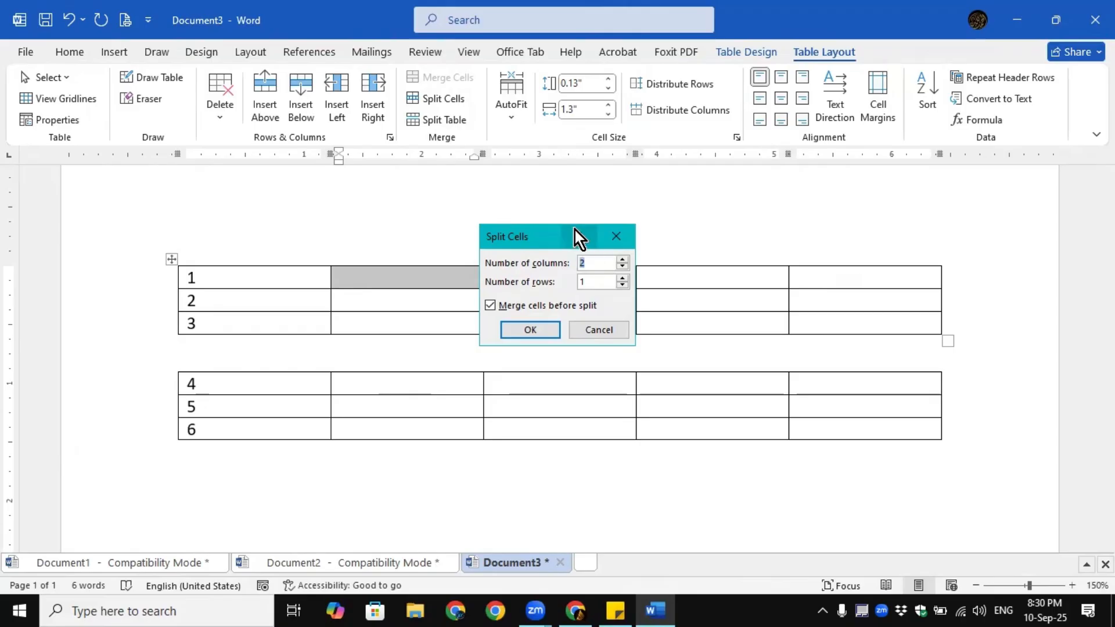
{"action": "left_click_drag", "start_coordinate": [543, 236], "coordinate": [807, 202]}
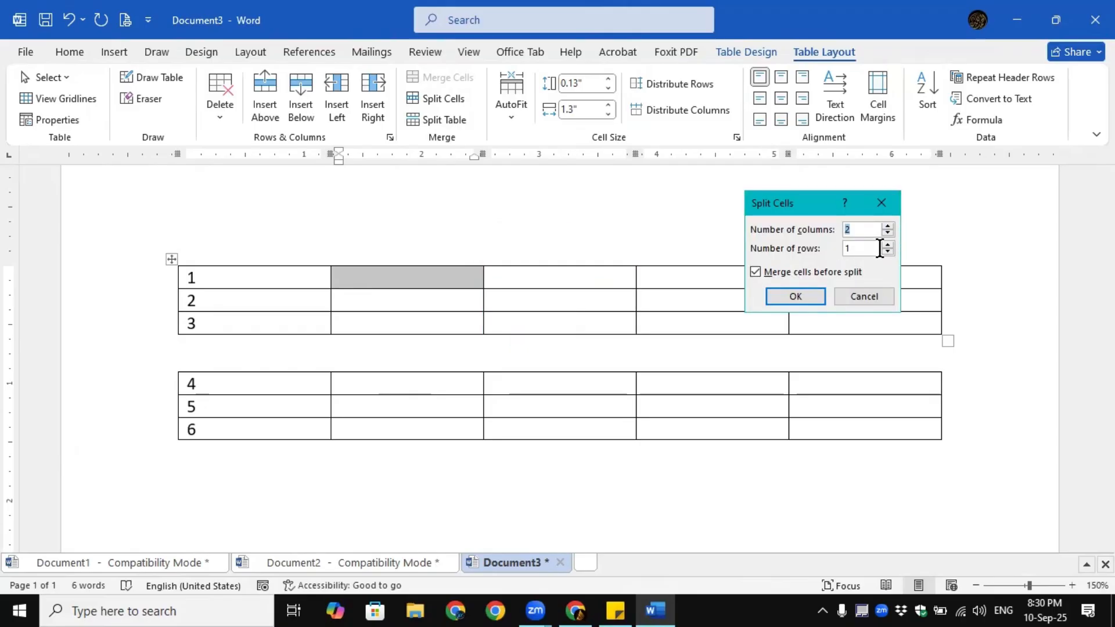
{"action": "left_click", "coordinate": [889, 251]}
{"action": "double_click", "coordinate": [887, 245]}
{"action": "left_click", "coordinate": [796, 296]}
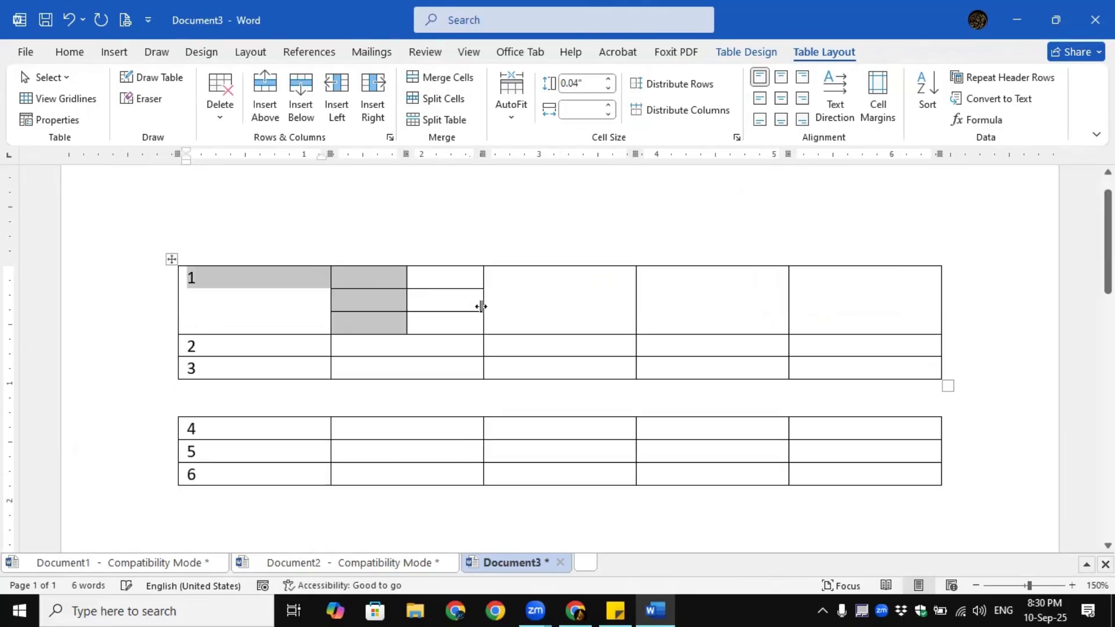
{"action": "left_click", "coordinate": [566, 310]}
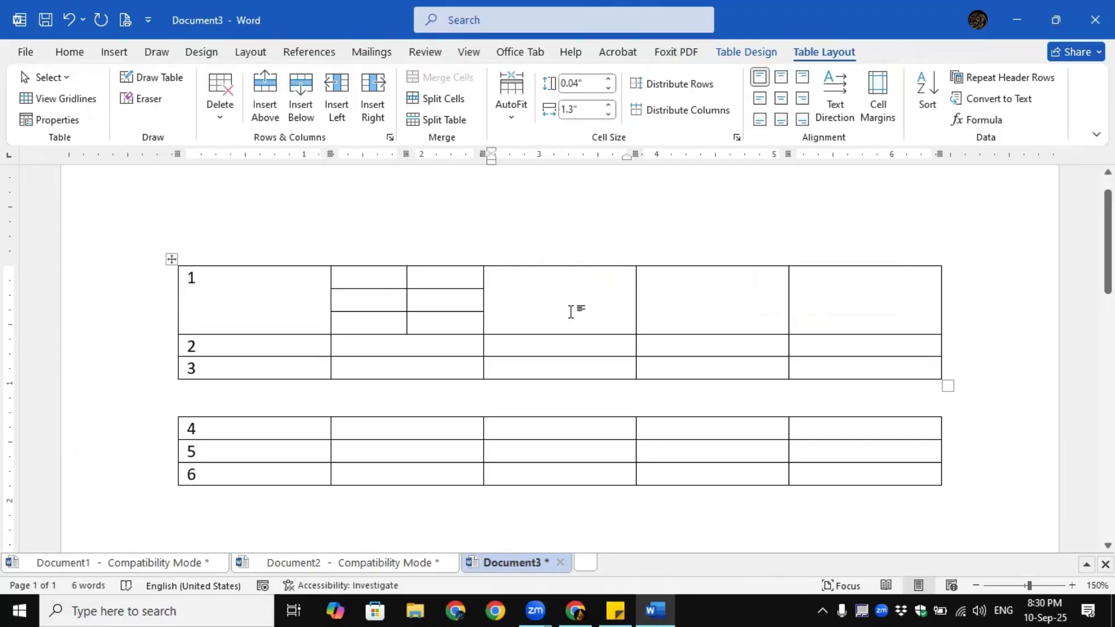